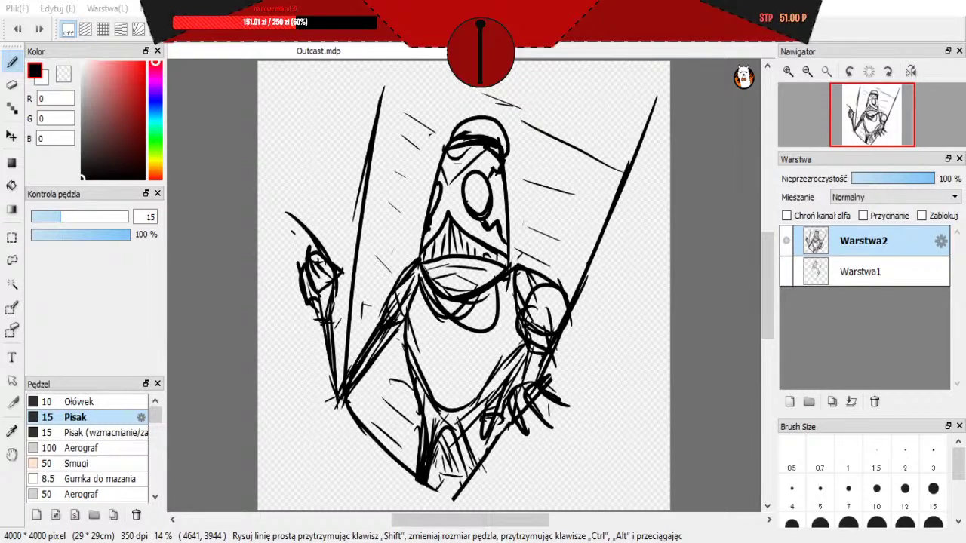
# Step: Delete the old sketch layer Warstwa1, keeping only Warstwa2
pyautogui.scroll(-5, 404, 351)
pyautogui.scroll(4, 411, 361)
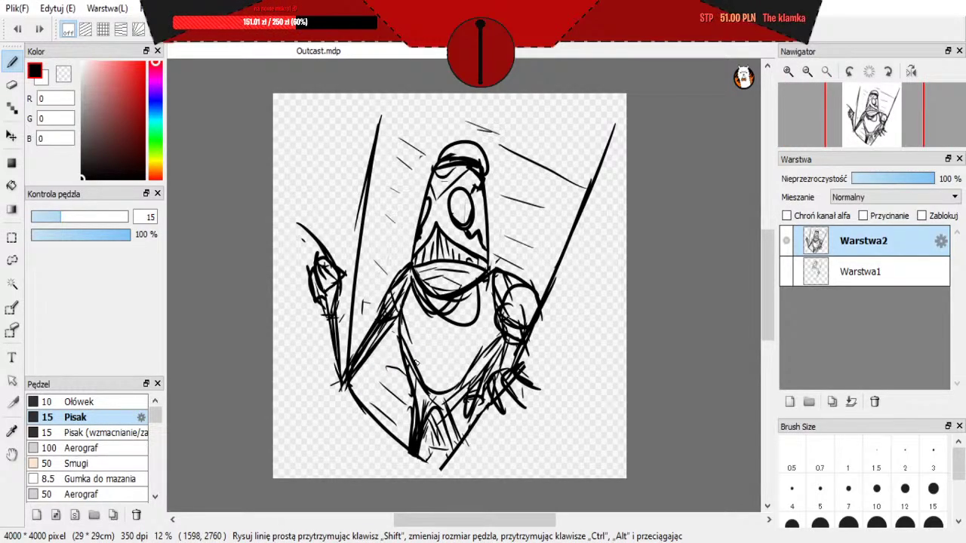
pyautogui.scroll(-2, 548, 195)
pyautogui.scroll(2, 554, 198)
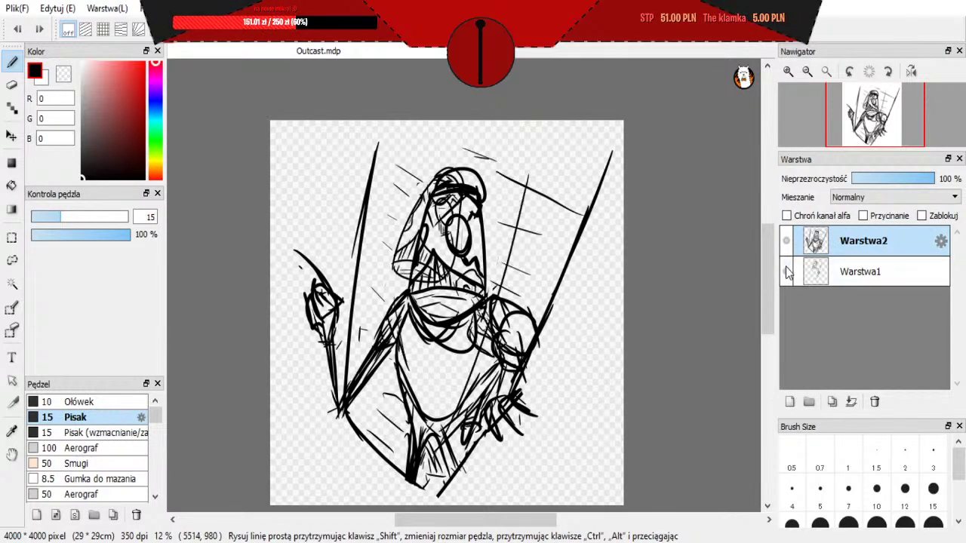
pyautogui.click(847, 277)
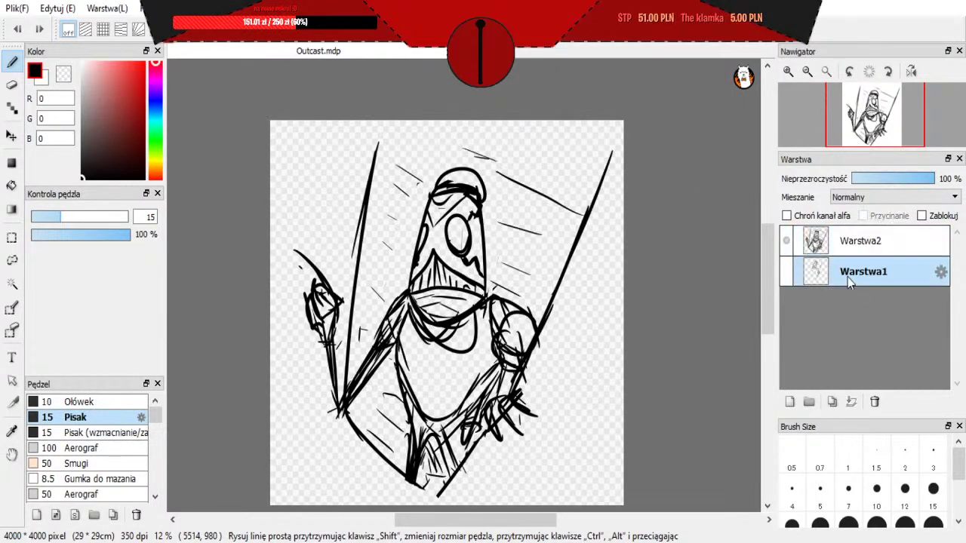
pyautogui.click(874, 402)
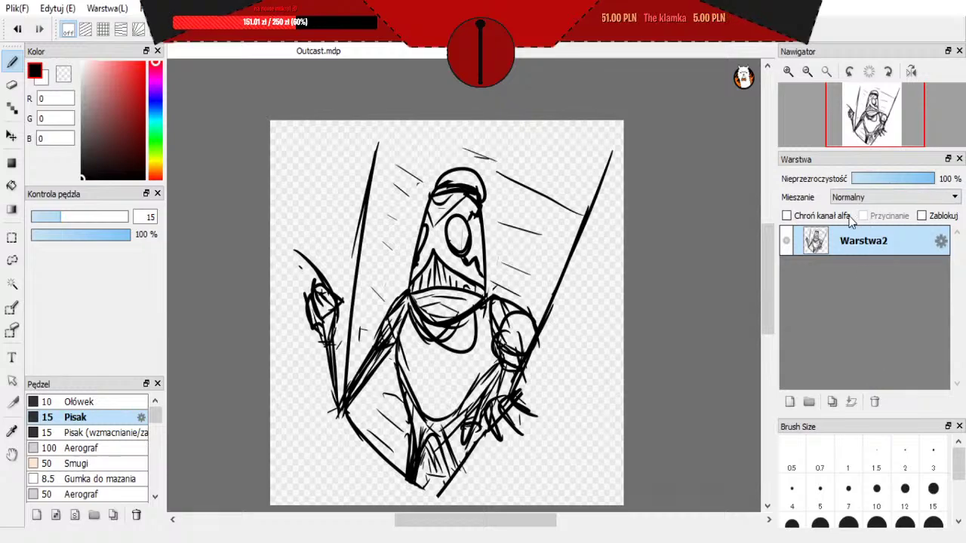
# Step: Reduce the opacity of the Warstwa2 sketch layer to 65%
pyautogui.scroll(1, 381, 287)
pyautogui.scroll(-2, 381, 286)
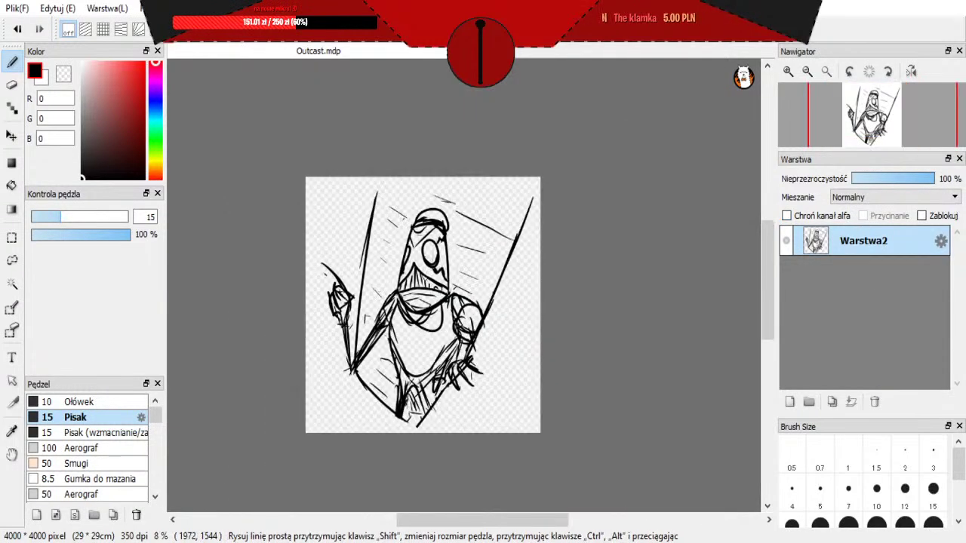
pyautogui.scroll(1, 380, 287)
pyautogui.click(908, 178)
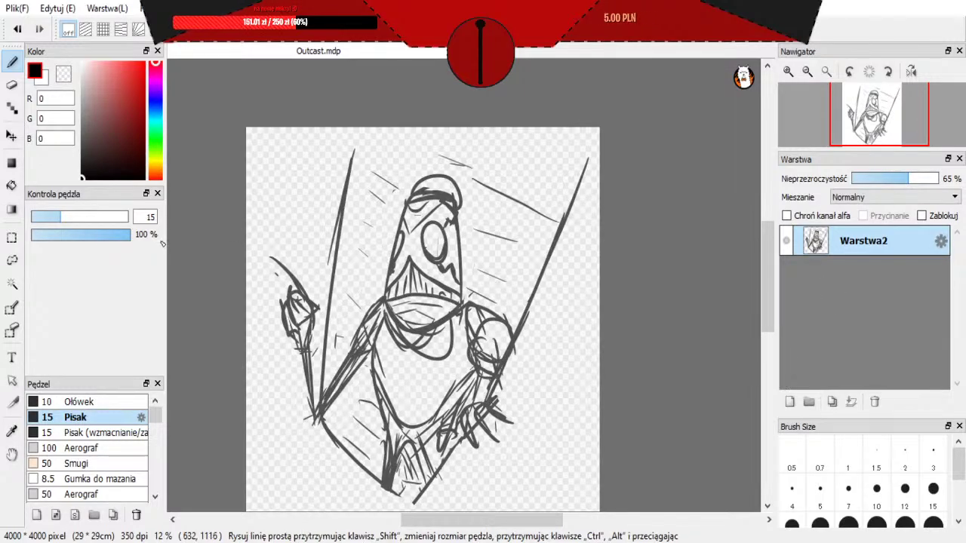
# Step: Lasso the figure's head and use a free transform to tilt it slightly clockwise and reposition it above the shoulders
pyautogui.click(12, 260)
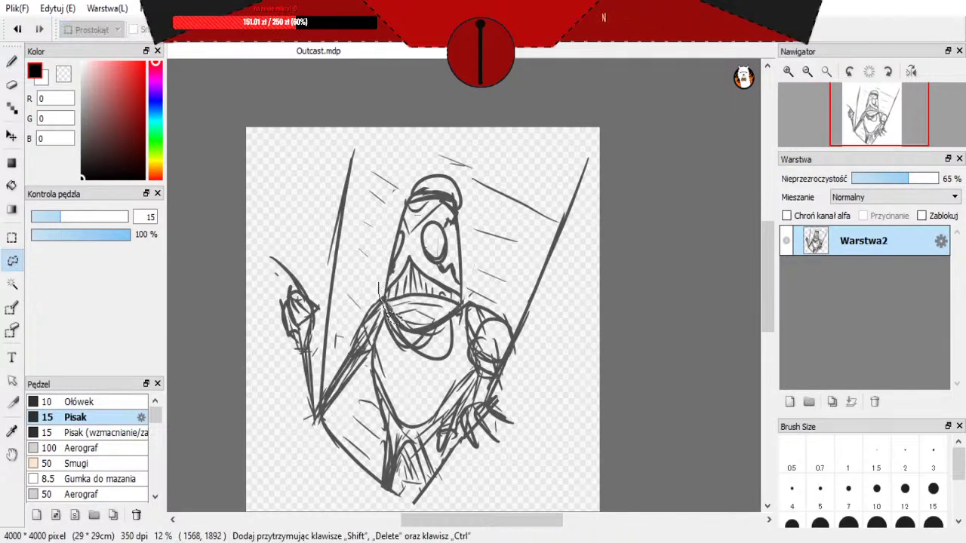
pyautogui.moveTo(472, 230); pyautogui.dragTo(473, 189)
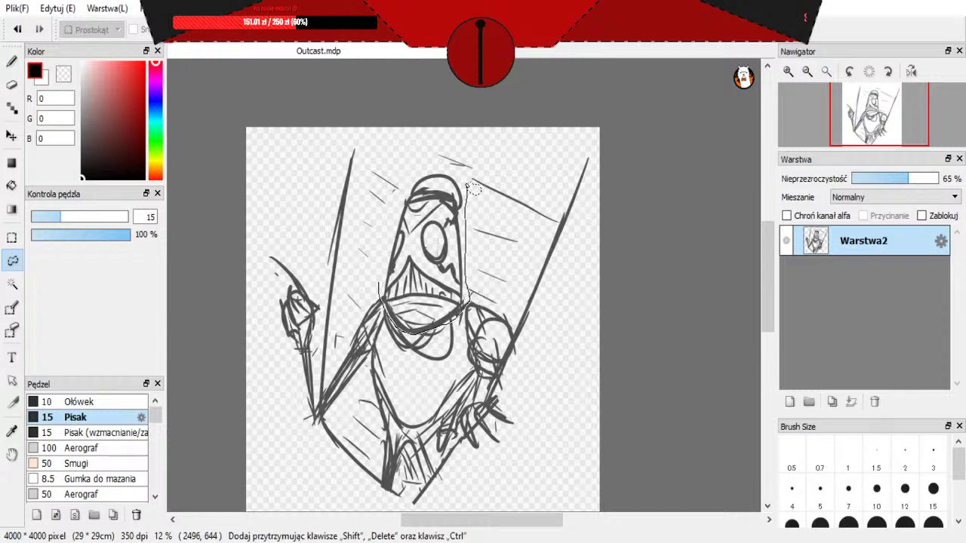
pyautogui.moveTo(425, 170); pyautogui.dragTo(420, 172)
pyautogui.hotkey('ctrl', 't')
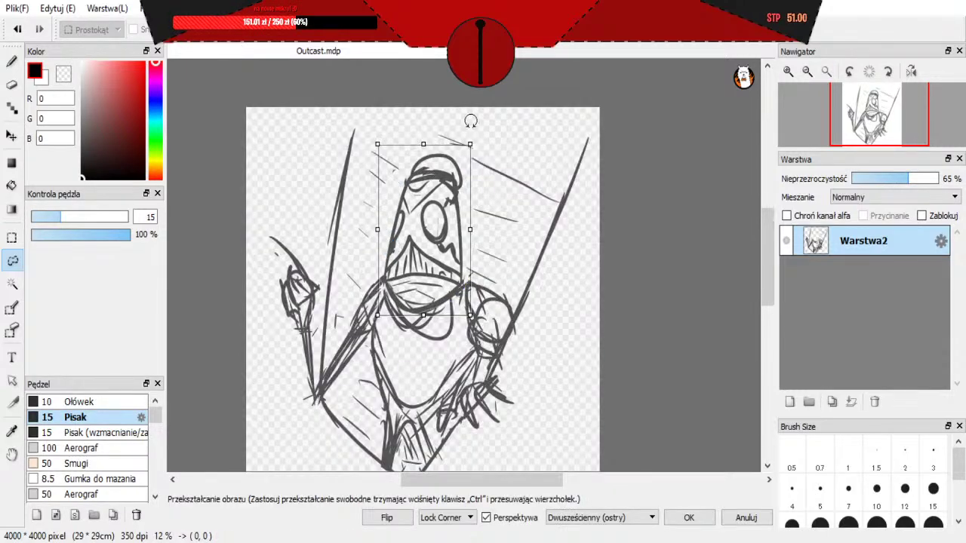
pyautogui.moveTo(471, 123); pyautogui.dragTo(483, 139)
pyautogui.moveTo(417, 297); pyautogui.dragTo(429, 289)
pyautogui.moveTo(468, 314)
pyautogui.mouseDown()
pyautogui.moveTo(464, 304)
pyautogui.moveTo(469, 317)
pyautogui.mouseUp()
pyautogui.moveTo(377, 297); pyautogui.dragTo(373, 300)
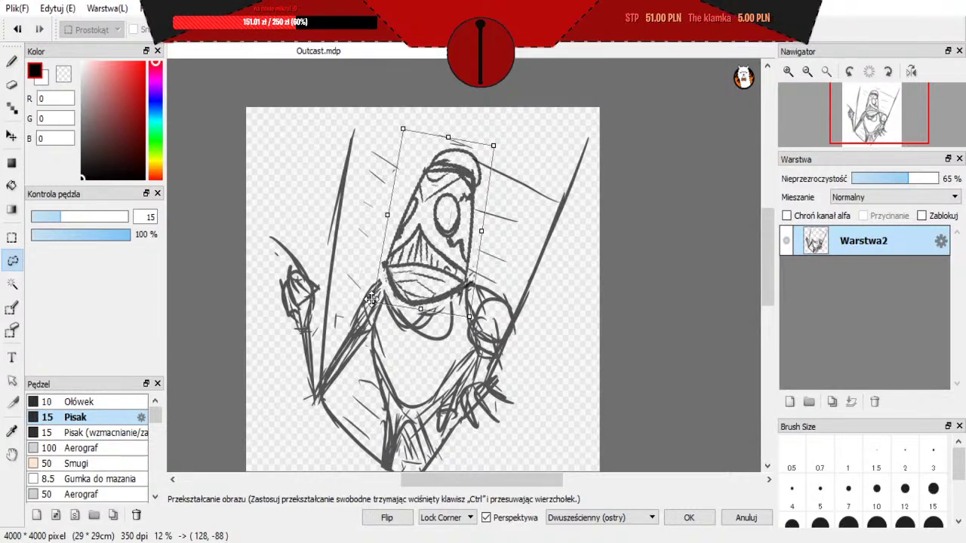
# Step: Distort the head by adjusting its upper corners, fine-tune its position on the neck, and apply the transformation
pyautogui.moveTo(403, 129); pyautogui.dragTo(410, 147)
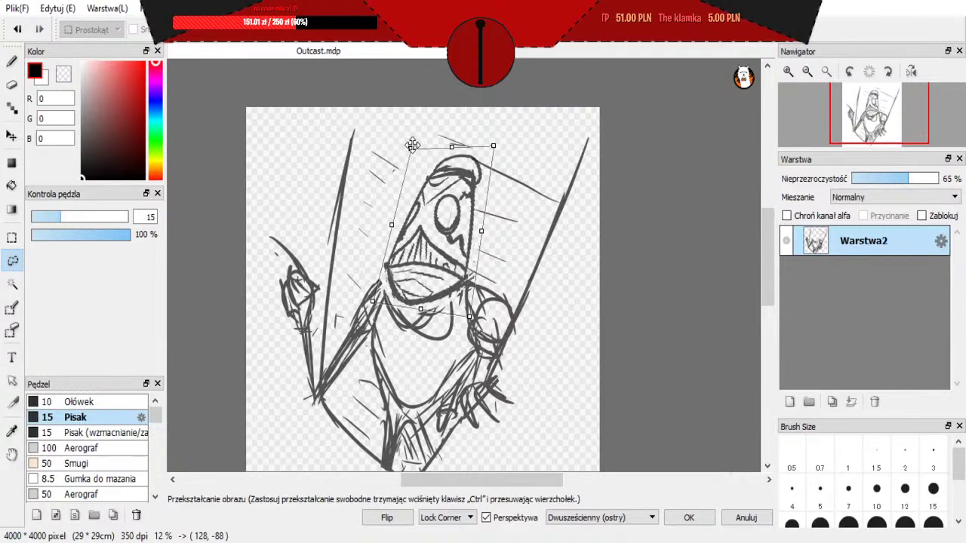
pyautogui.moveTo(493, 145); pyautogui.dragTo(495, 153)
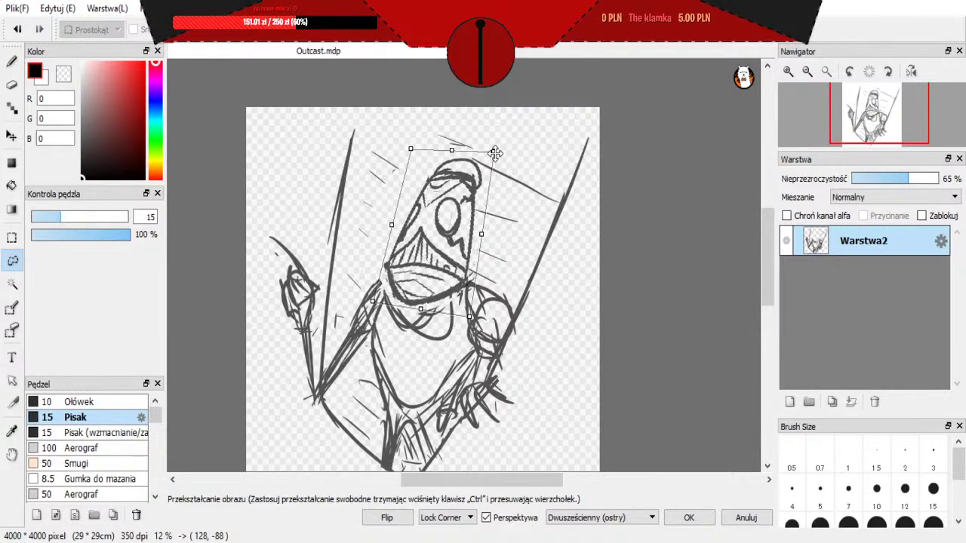
pyautogui.moveTo(440, 232); pyautogui.dragTo(437, 234)
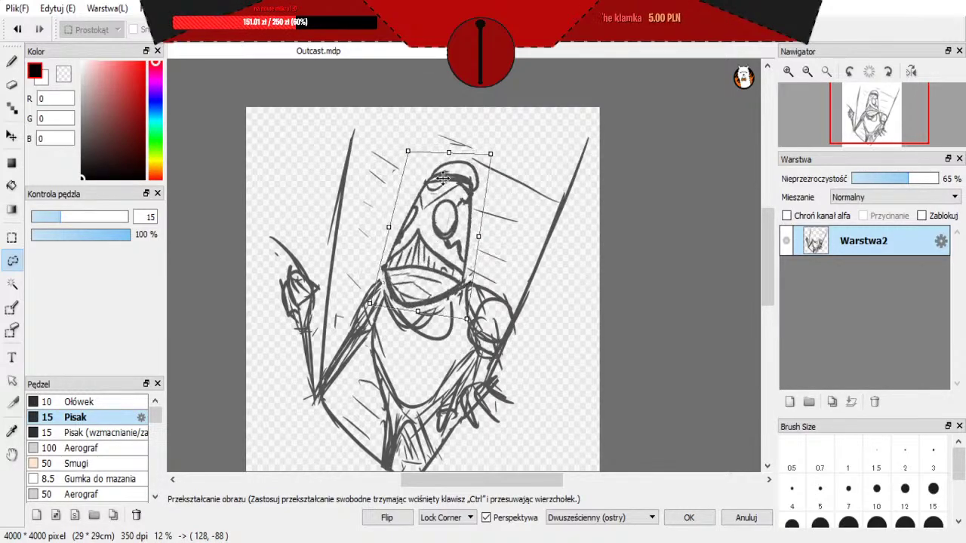
pyautogui.moveTo(412, 151); pyautogui.dragTo(407, 149)
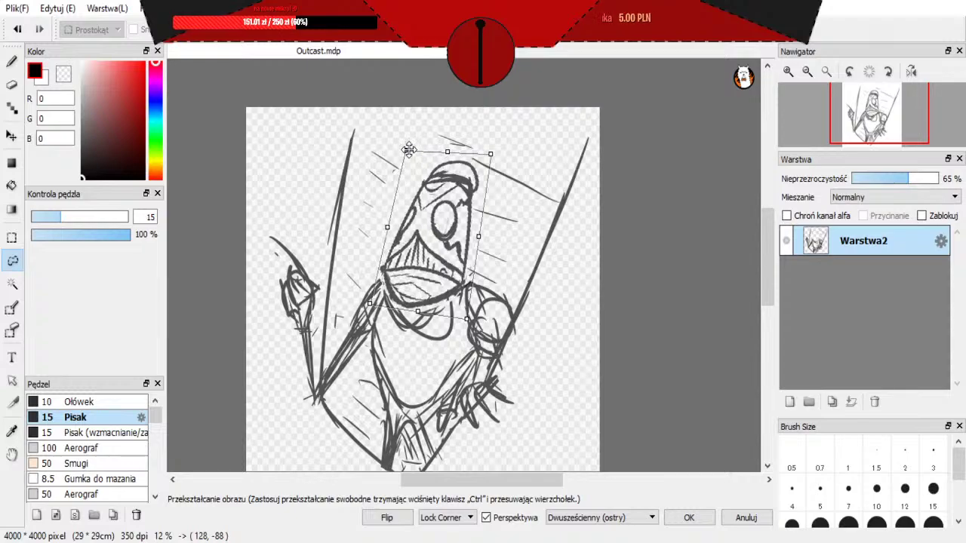
pyautogui.moveTo(424, 227); pyautogui.dragTo(428, 221)
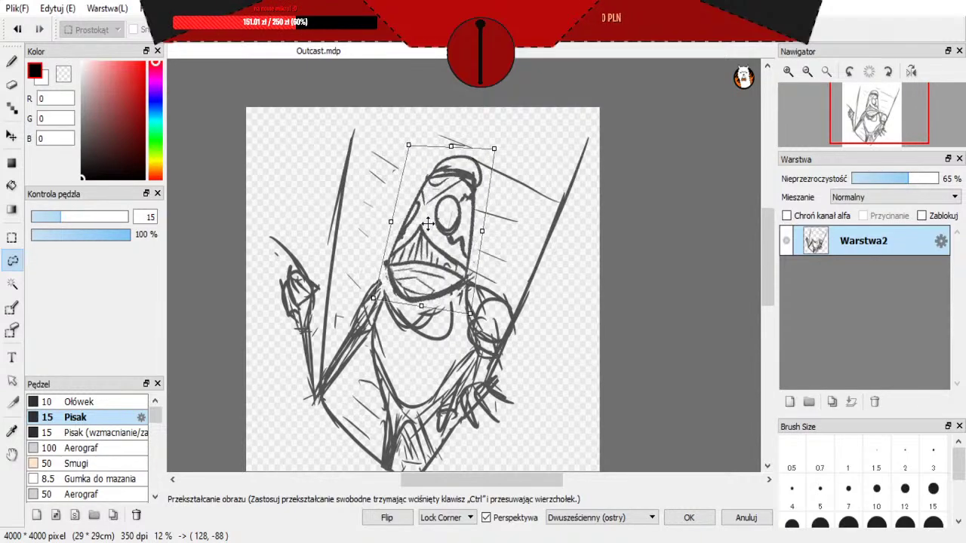
pyautogui.click(683, 517)
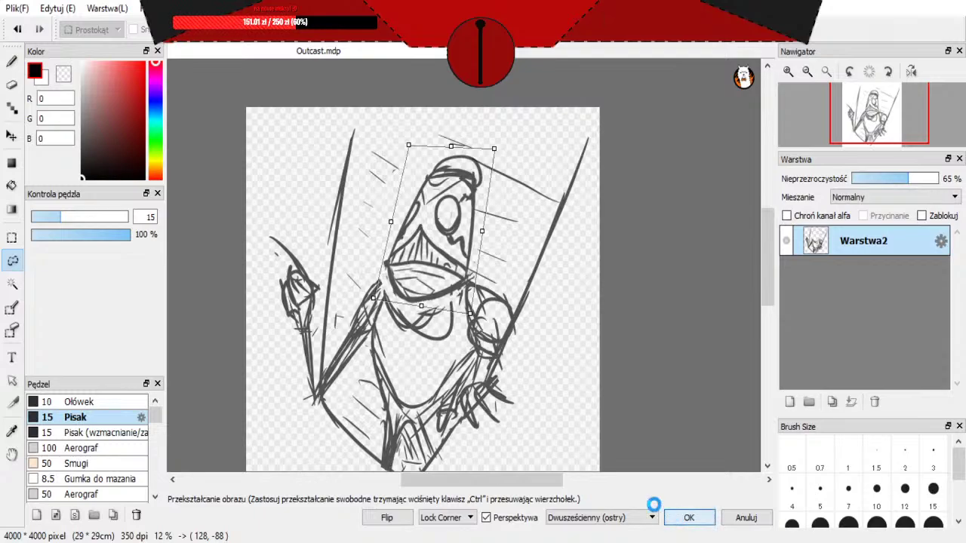
# Step: Set the Pisak brush to size 40 and redraw the shoulder and neck lines under the tilted head's jaw
pyautogui.scroll(1, 421, 383)
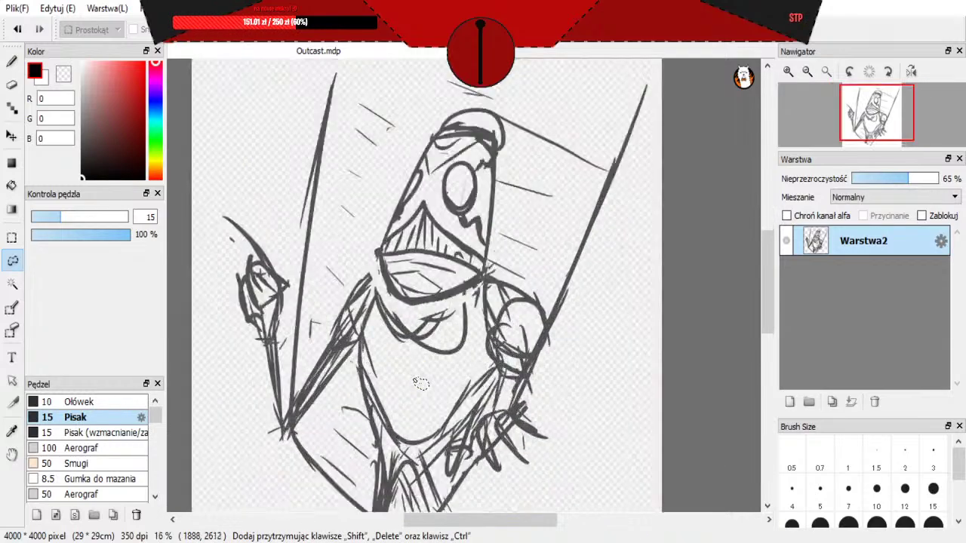
pyautogui.press('p')
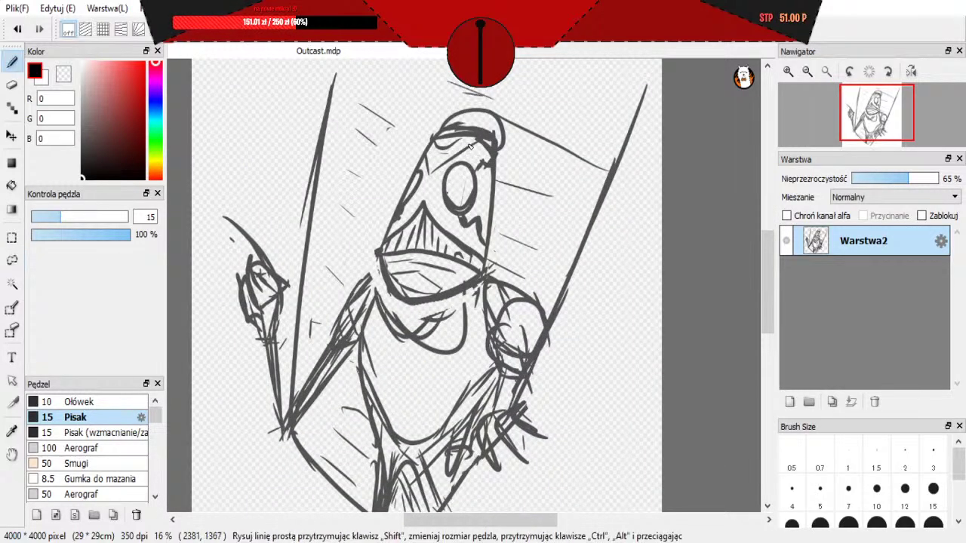
pyautogui.moveTo(417, 285); pyautogui.dragTo(379, 276)
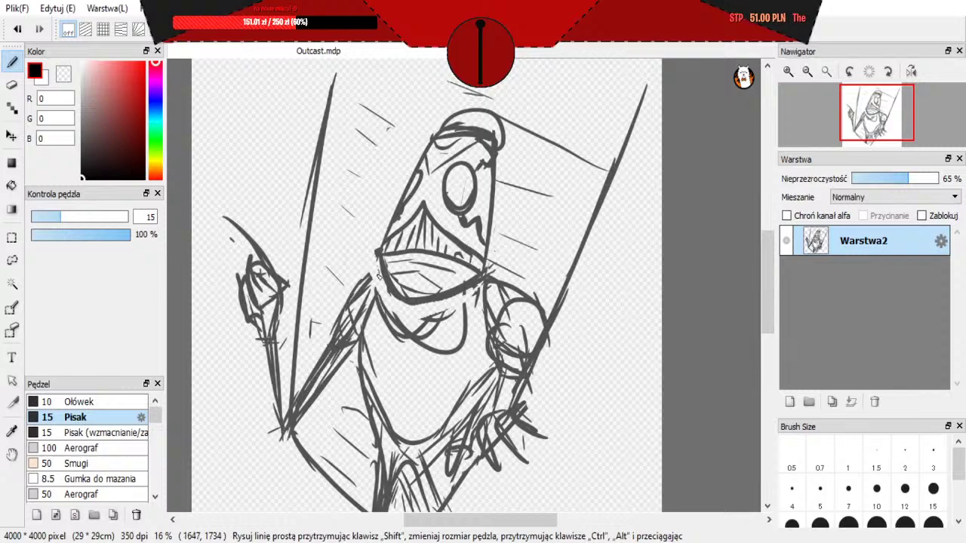
pyautogui.hotkey('ctrl', 'z')
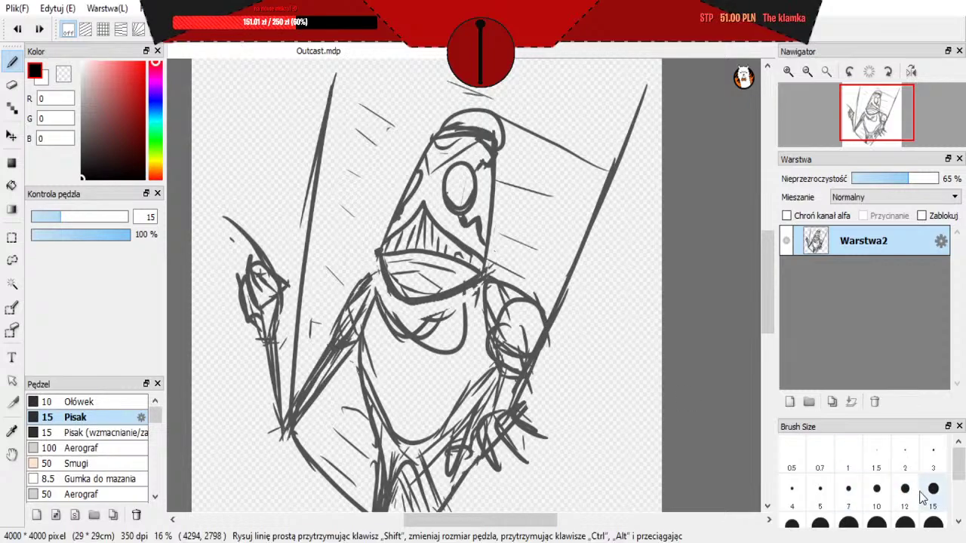
pyautogui.moveTo(961, 472); pyautogui.dragTo(963, 479)
pyautogui.click(820, 512)
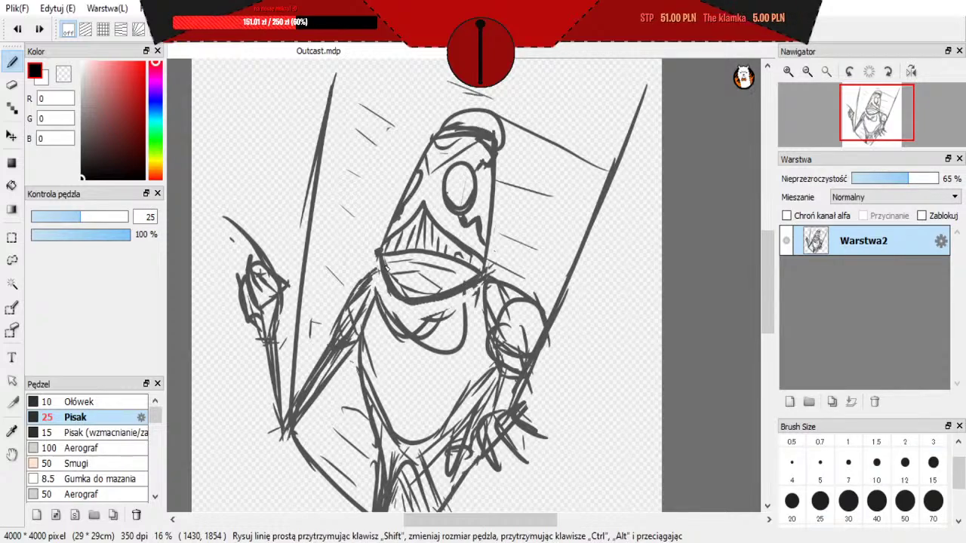
pyautogui.click(876, 501)
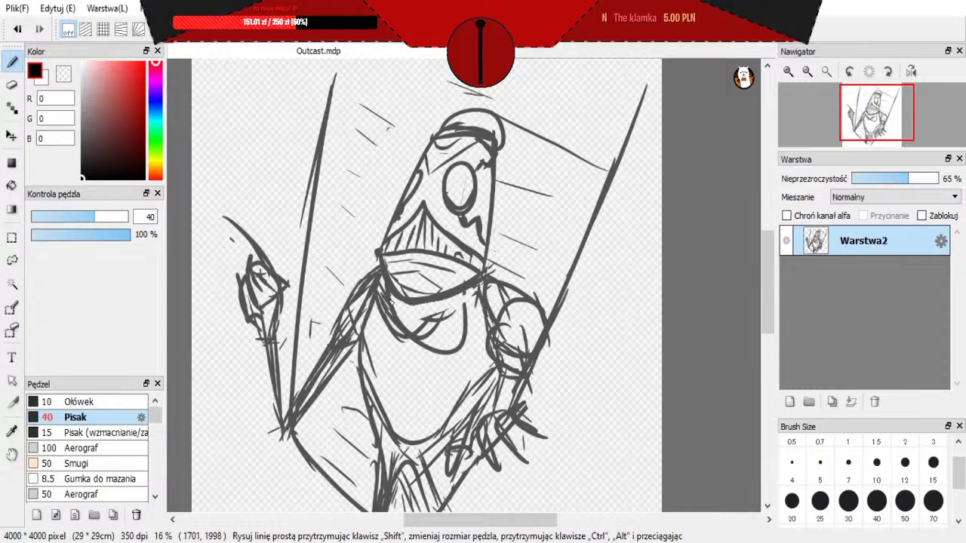
pyautogui.moveTo(398, 301); pyautogui.dragTo(464, 301)
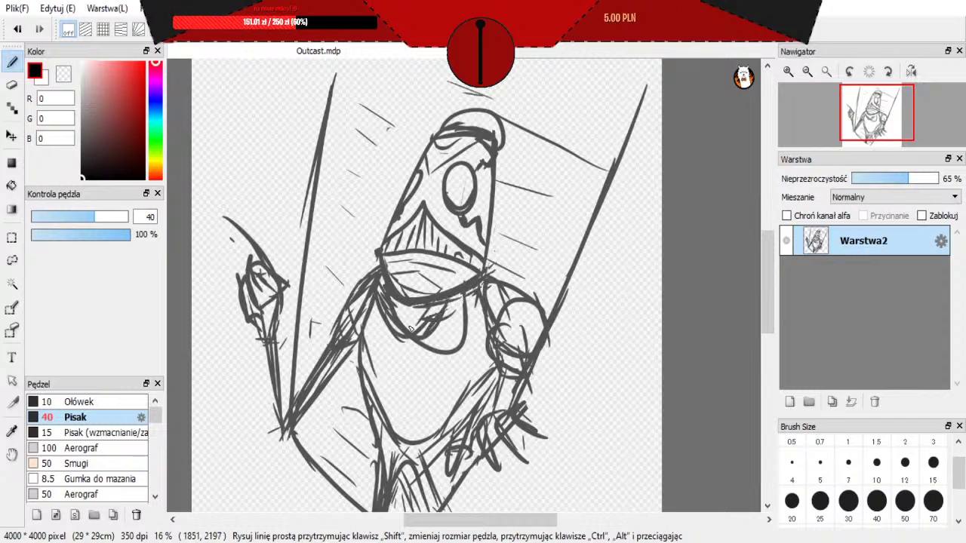
# Step: Fill the oval eye on the head with diagonal hatching lines
pyautogui.scroll(-1, 472, 222)
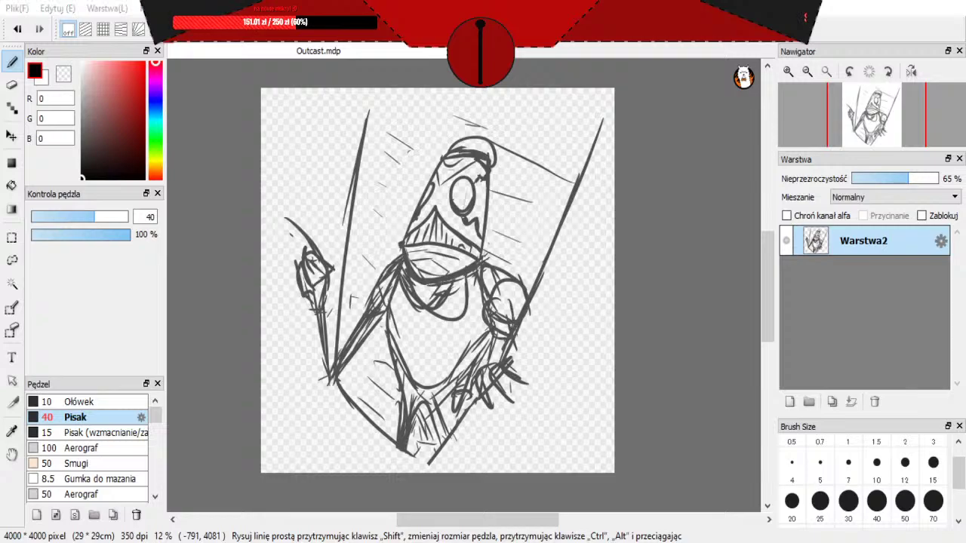
pyautogui.scroll(2, 440, 205)
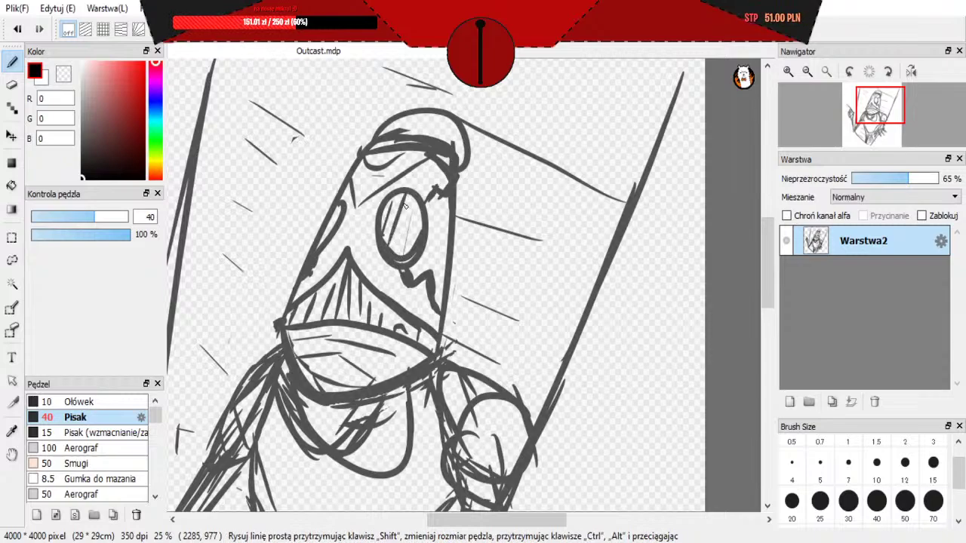
pyautogui.moveTo(394, 249); pyautogui.dragTo(413, 216)
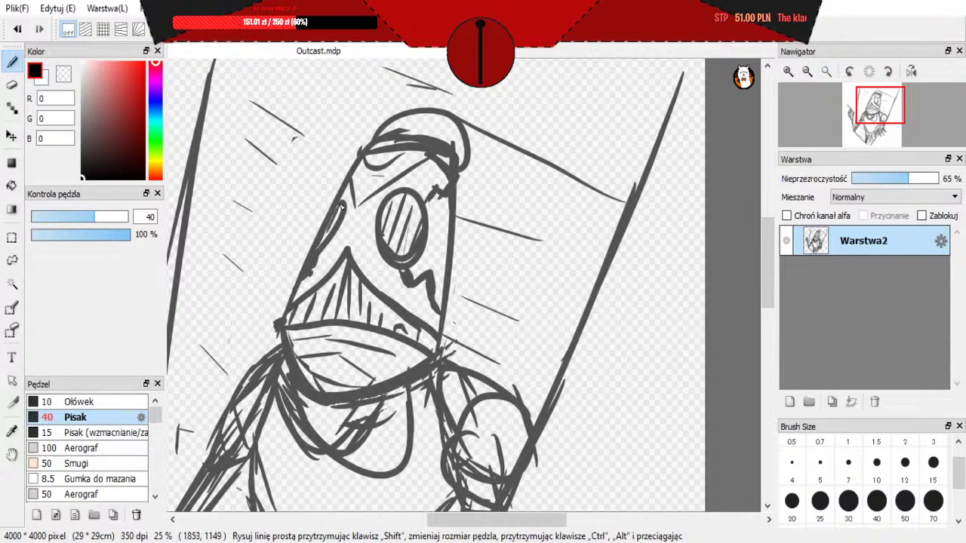
# Step: Thicken the long diagonal line beside the forearm and shoulder on the sketch's right side
pyautogui.scroll(-4, 394, 228)
pyautogui.scroll(2, 411, 247)
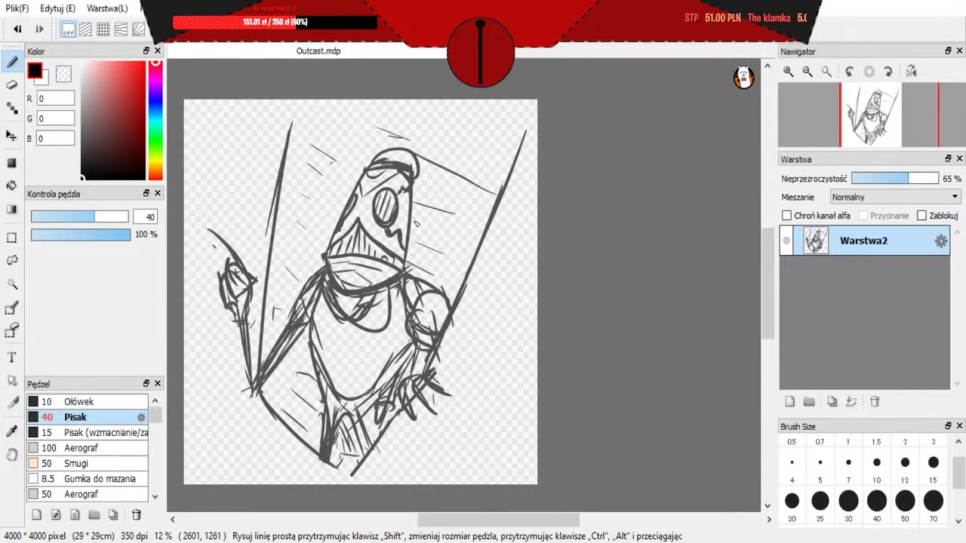
pyautogui.scroll(-1, 414, 220)
pyautogui.scroll(1, 389, 354)
pyautogui.scroll(1, 388, 355)
pyautogui.scroll(-1, 415, 332)
pyautogui.scroll(1, 439, 313)
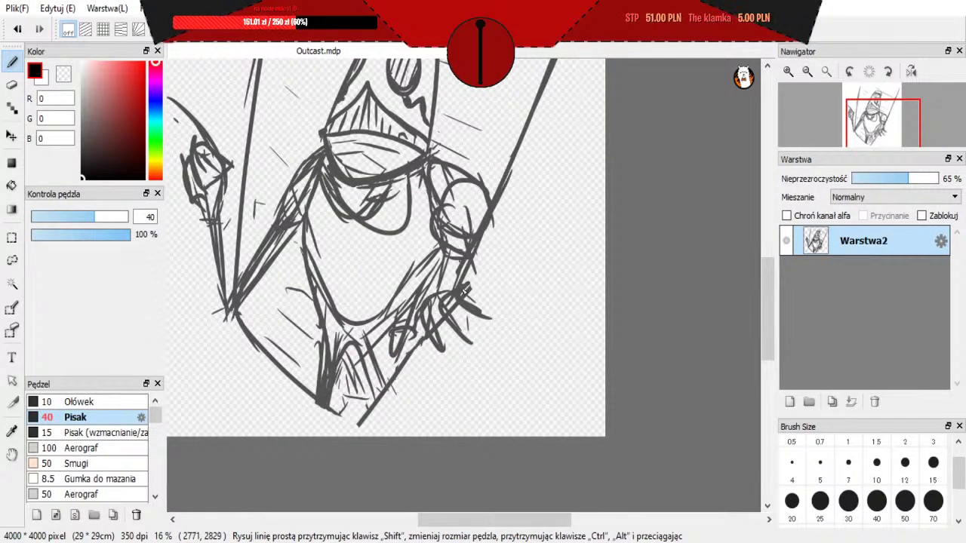
pyautogui.moveTo(475, 271); pyautogui.dragTo(526, 144)
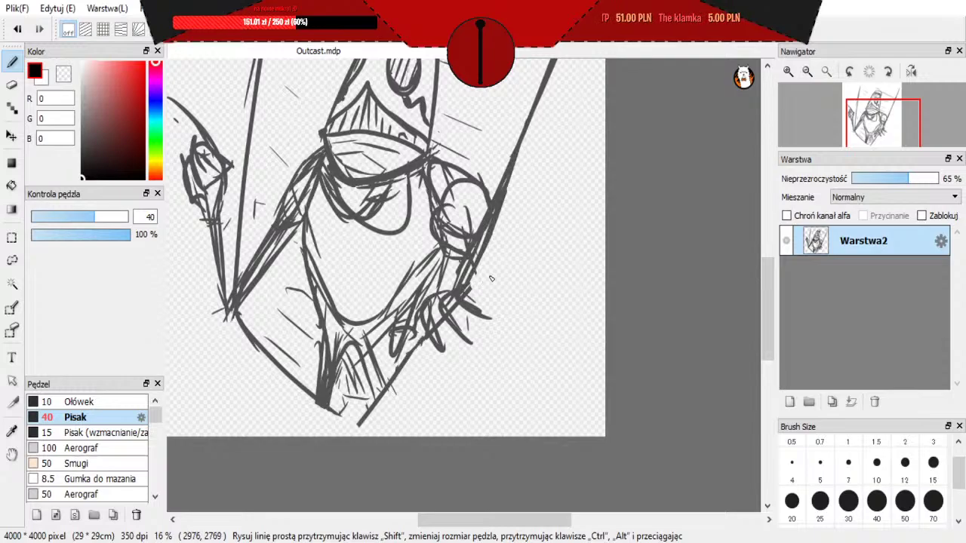
# Step: Examine the corrected sketch as a whole and up close, checking the pose and proportions
pyautogui.scroll(-2, 474, 285)
pyautogui.scroll(2, 385, 245)
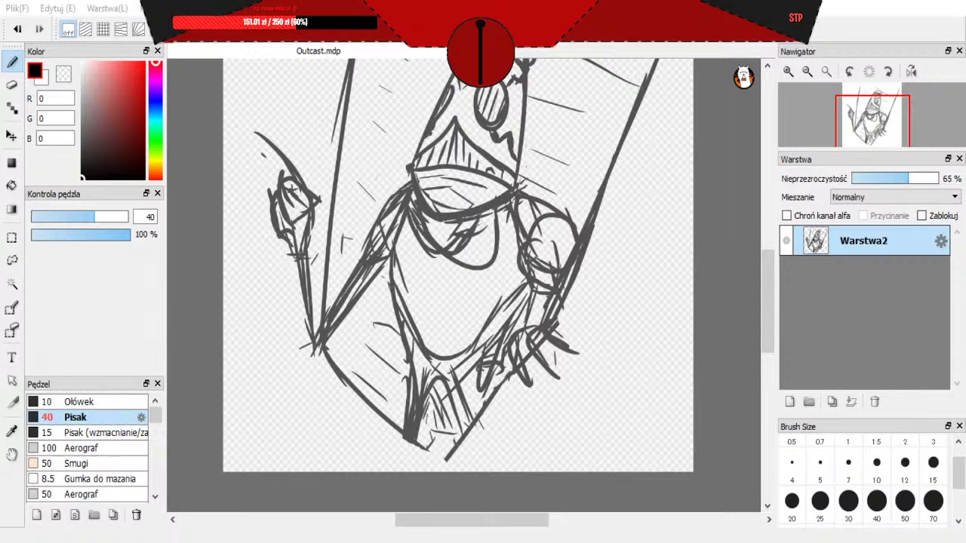
pyautogui.scroll(-1, 323, 327)
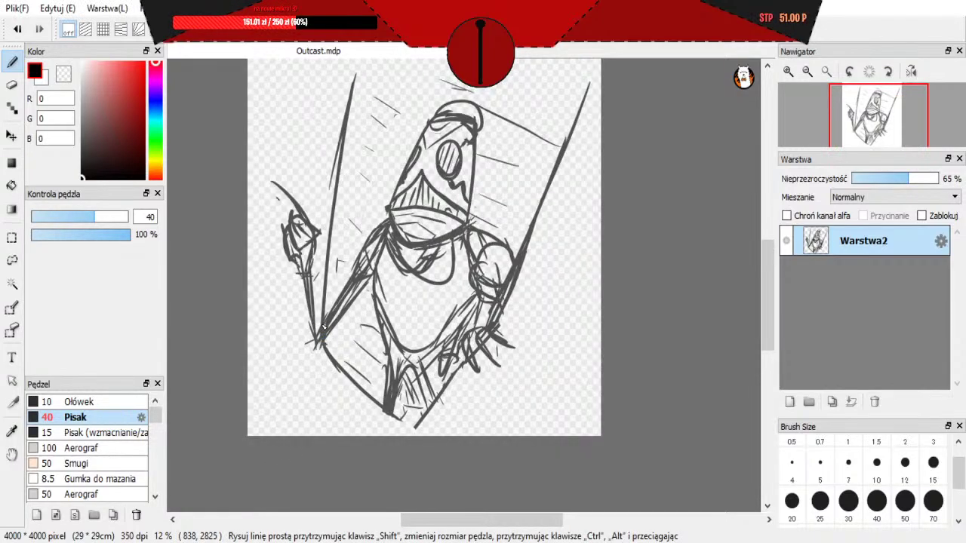
pyautogui.scroll(1, 324, 324)
pyautogui.scroll(-2, 347, 317)
pyautogui.scroll(1, 357, 310)
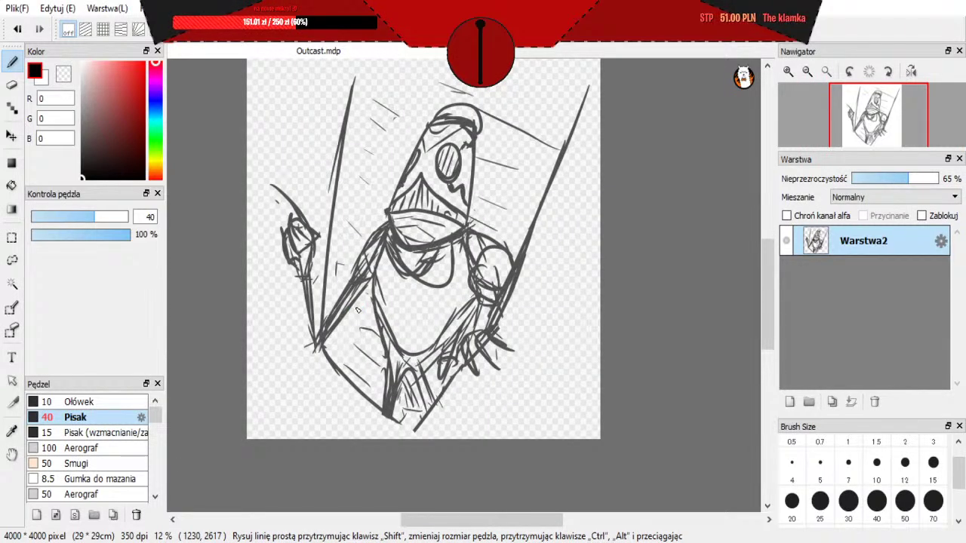
pyautogui.scroll(-1, 388, 79)
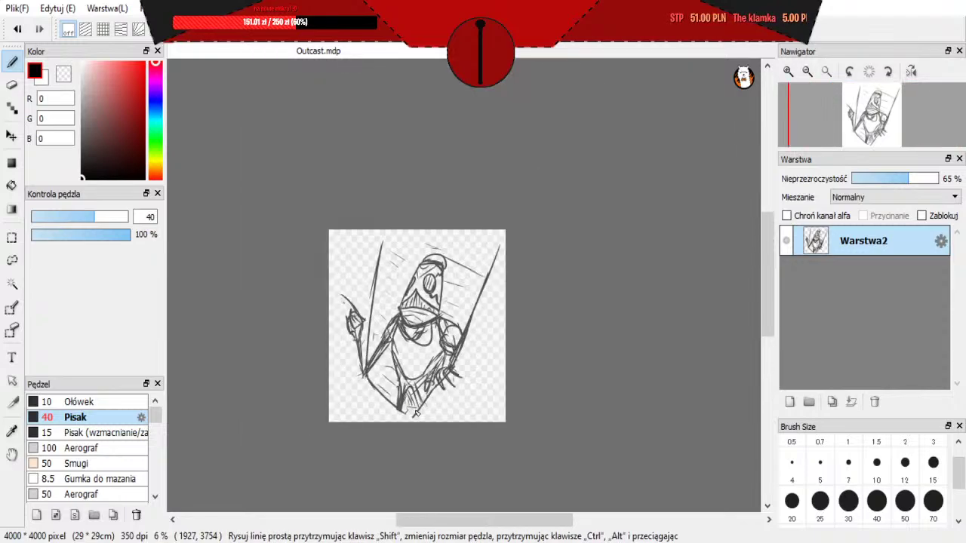
pyautogui.scroll(1, 451, 406)
pyautogui.scroll(-1, 452, 406)
pyautogui.scroll(1, 451, 406)
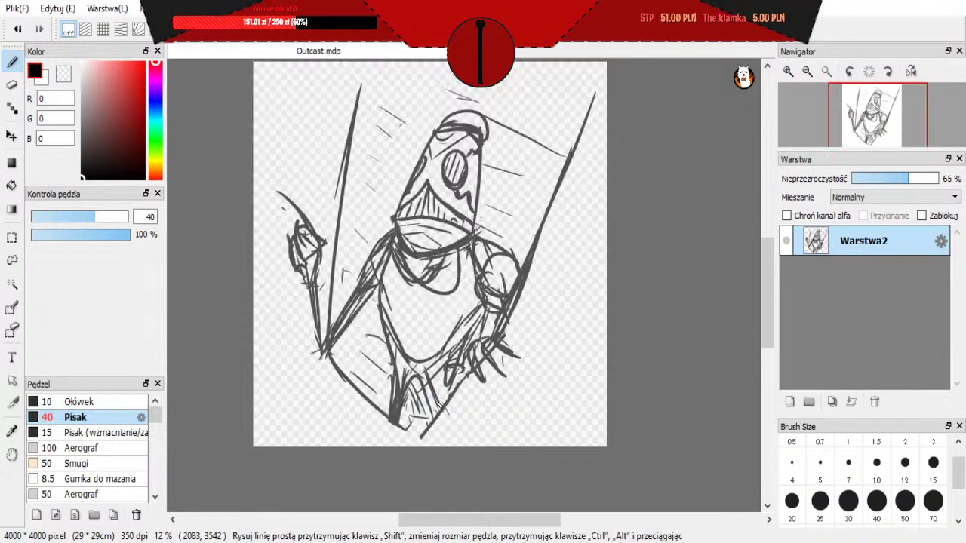
# Step: Lower the opacity of the Warstwa2 sketch layer to 45%
pyautogui.click(890, 179)
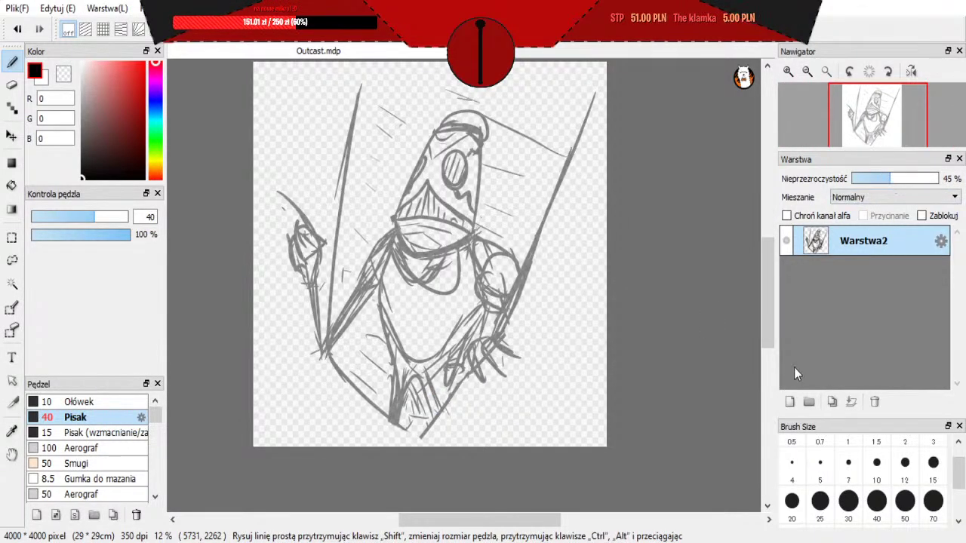
# Step: Add a new layer above the faded sketch and set the Pisak brush size to 12
pyautogui.click(790, 402)
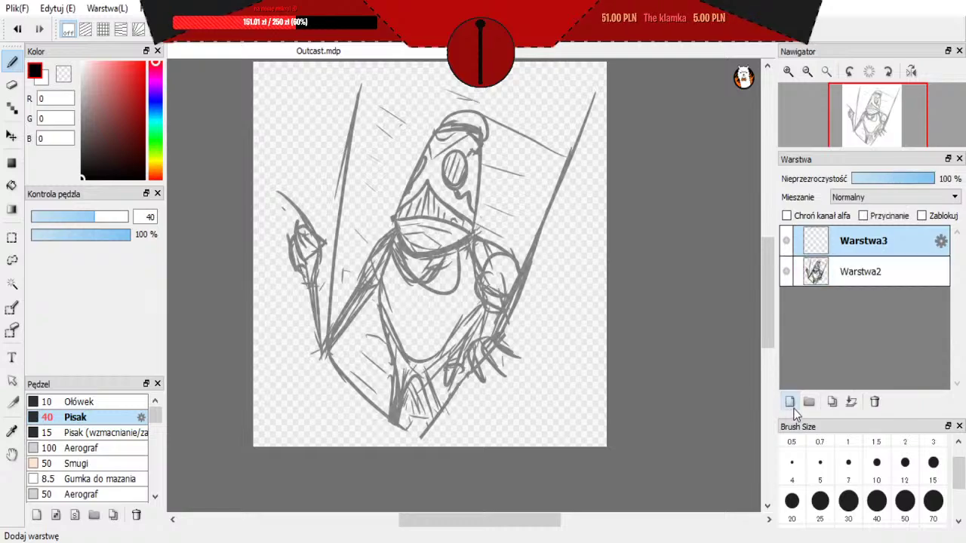
pyautogui.click(904, 494)
# Step: Examine the faded sketch as a whole and up close around the torso and lower hand
pyautogui.scroll(1, 283, 350)
pyautogui.scroll(-1, 283, 349)
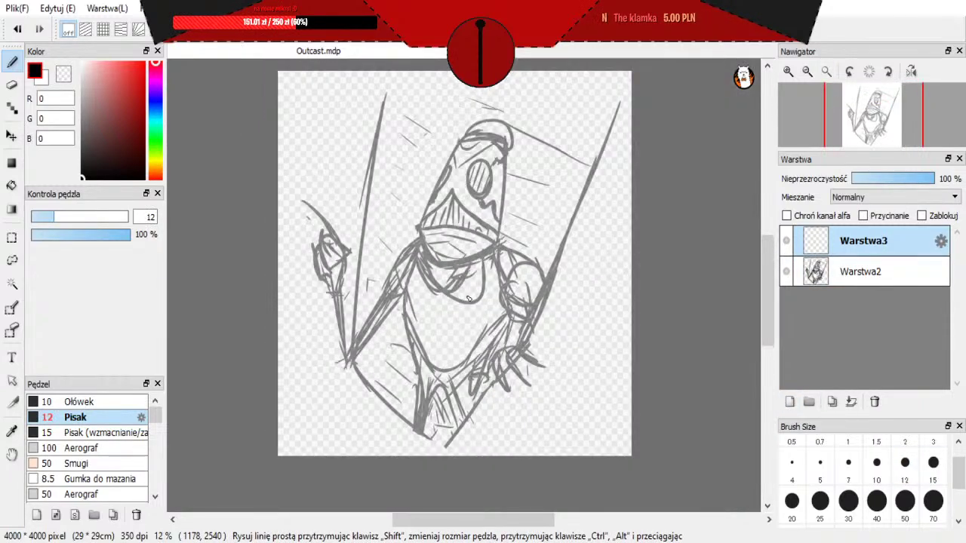
pyautogui.scroll(1, 477, 307)
pyautogui.scroll(-2, 477, 306)
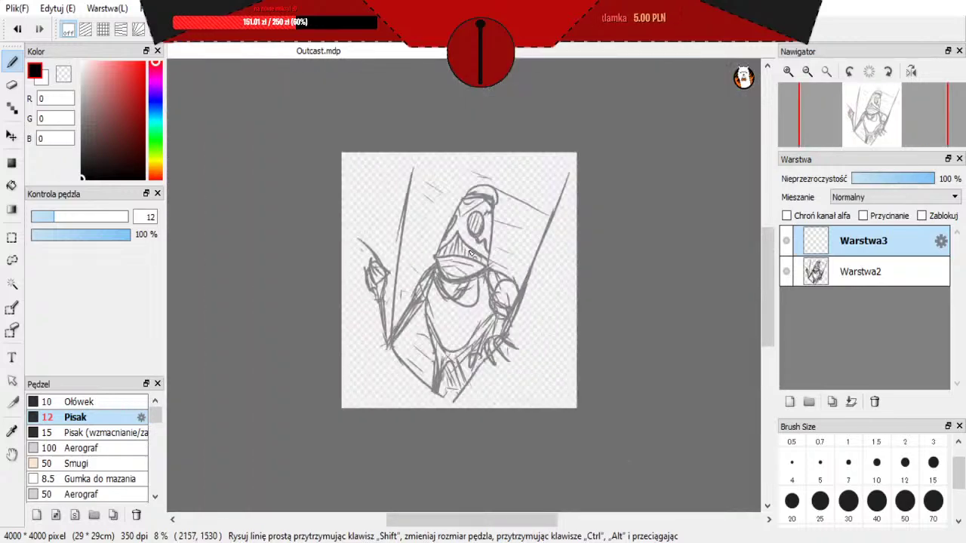
pyautogui.scroll(1, 502, 285)
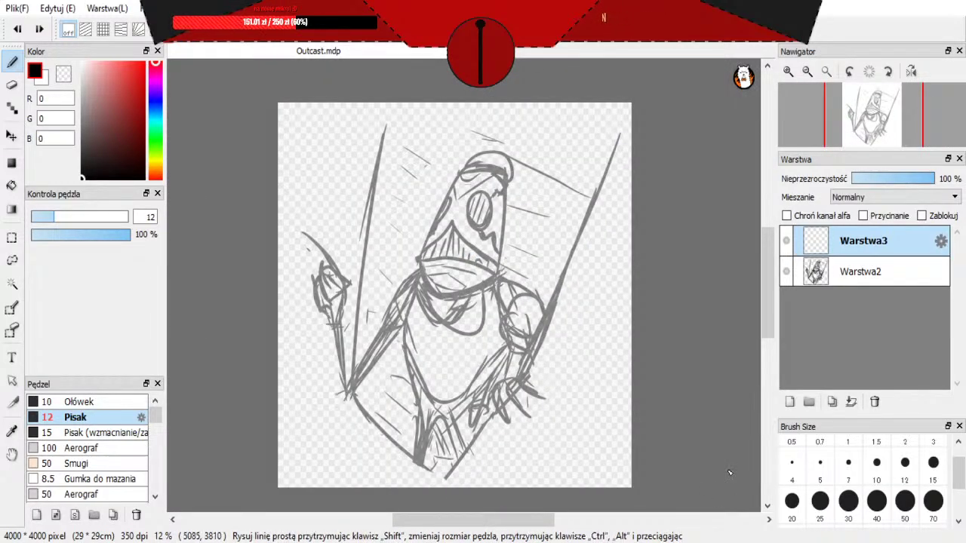
pyautogui.scroll(-1, 284, 267)
pyautogui.scroll(1, 354, 382)
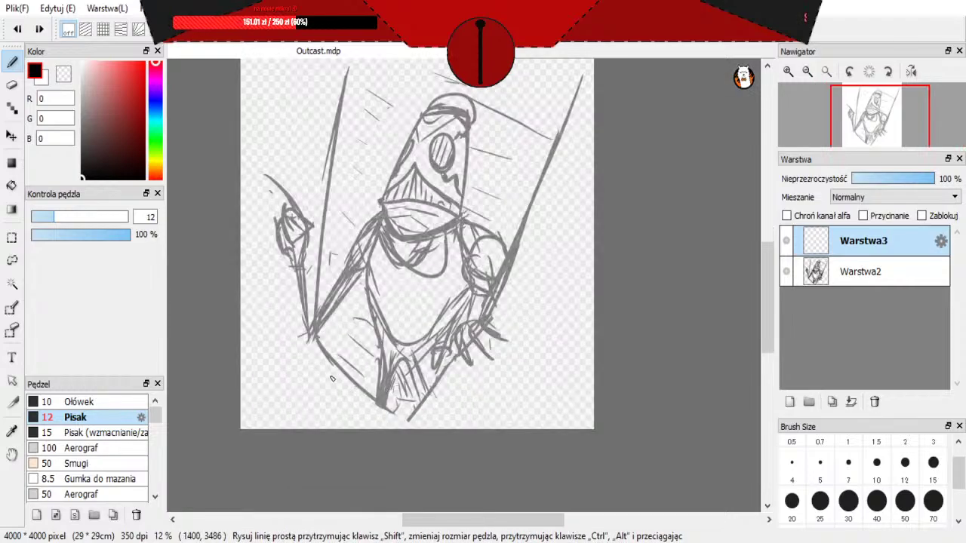
pyautogui.scroll(2, 449, 321)
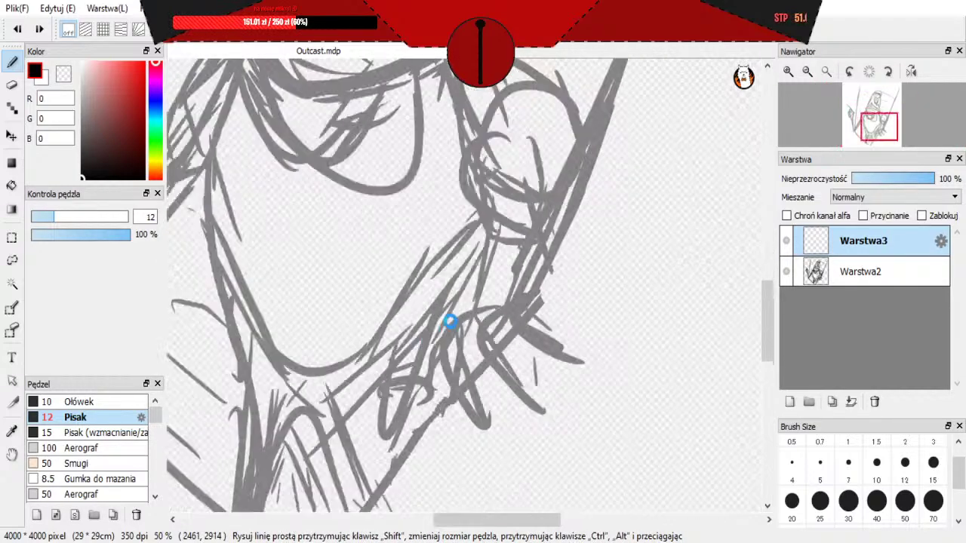
pyautogui.scroll(-5, 449, 320)
pyautogui.scroll(2, 369, 259)
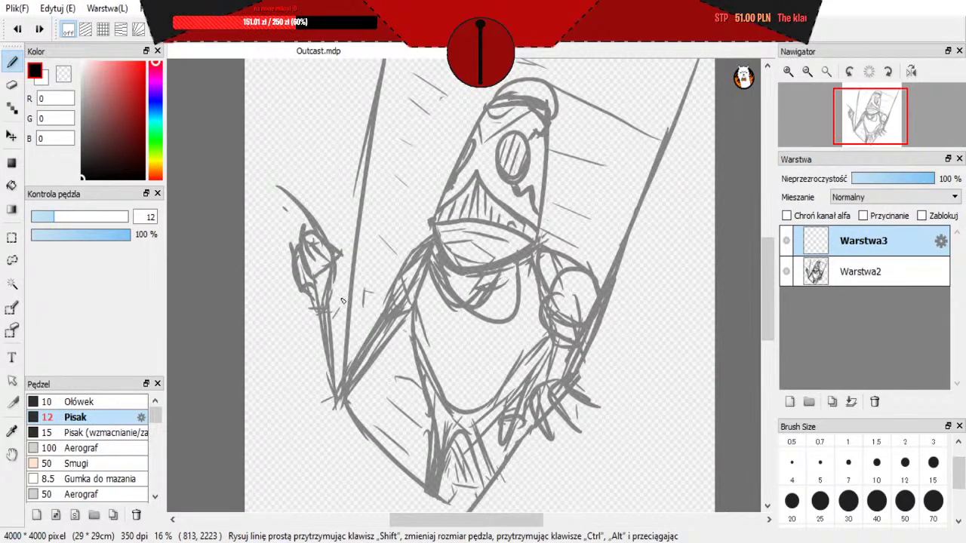
# Step: Paste the finished green creature artwork as a reference and test the size 12 pen line beside its tail on Warstwa3
pyautogui.moveTo(426, 256)
pyautogui.mouseDown()
pyautogui.moveTo(451, 260)
pyautogui.moveTo(496, 225)
pyautogui.mouseUp()
pyautogui.hotkey('ctrl', 'z')
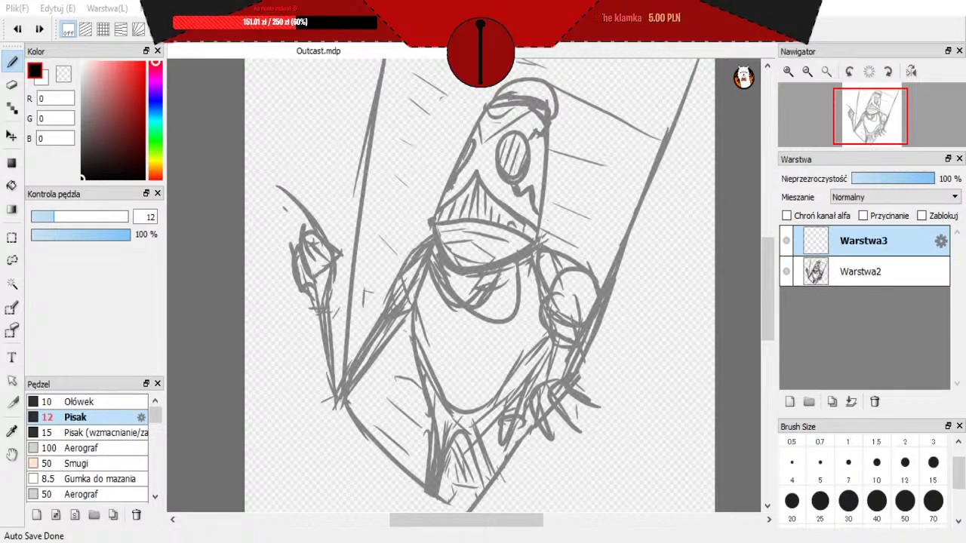
pyautogui.hotkey('ctrl', 'v')
pyautogui.click(866, 271)
pyautogui.scroll(2, 594, 222)
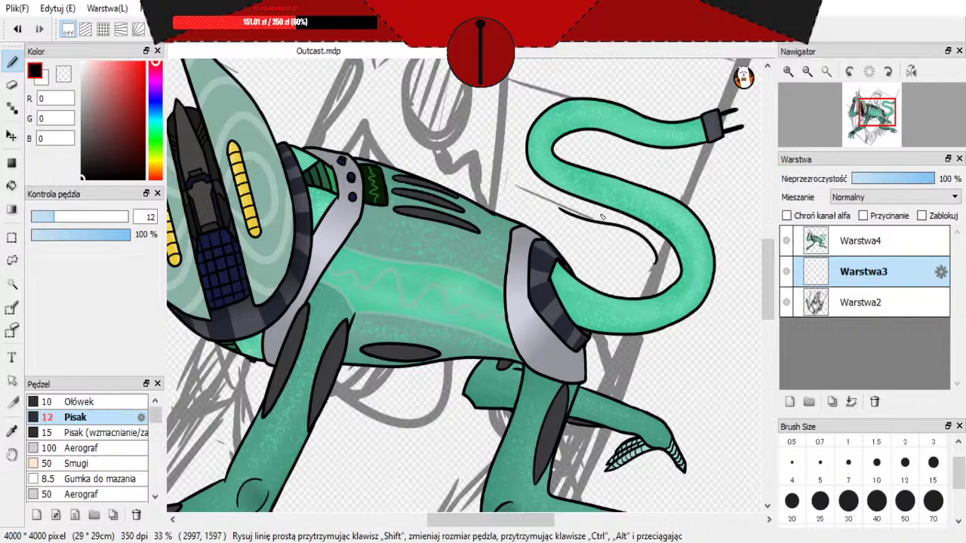
pyautogui.hotkey('ctrl', 'z')
pyautogui.moveTo(574, 204); pyautogui.dragTo(605, 220)
pyautogui.scroll(2, 645, 270)
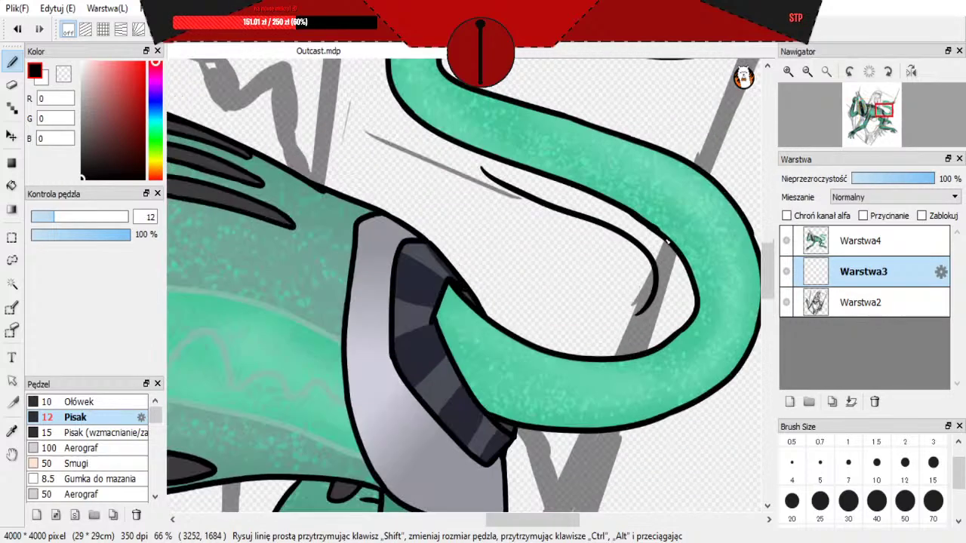
pyautogui.moveTo(445, 167)
pyautogui.mouseDown()
pyautogui.moveTo(638, 251)
pyautogui.moveTo(615, 302)
pyautogui.mouseUp()
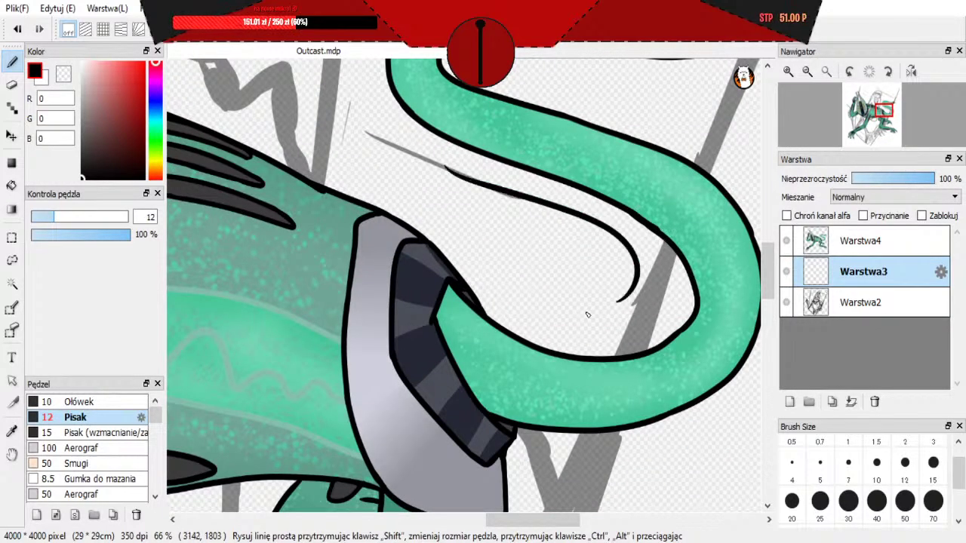
# Step: Delete the Warstwa4 layer holding the pasted creature artwork
pyautogui.scroll(-3, 587, 315)
pyautogui.scroll(1, 573, 324)
pyautogui.click(860, 241)
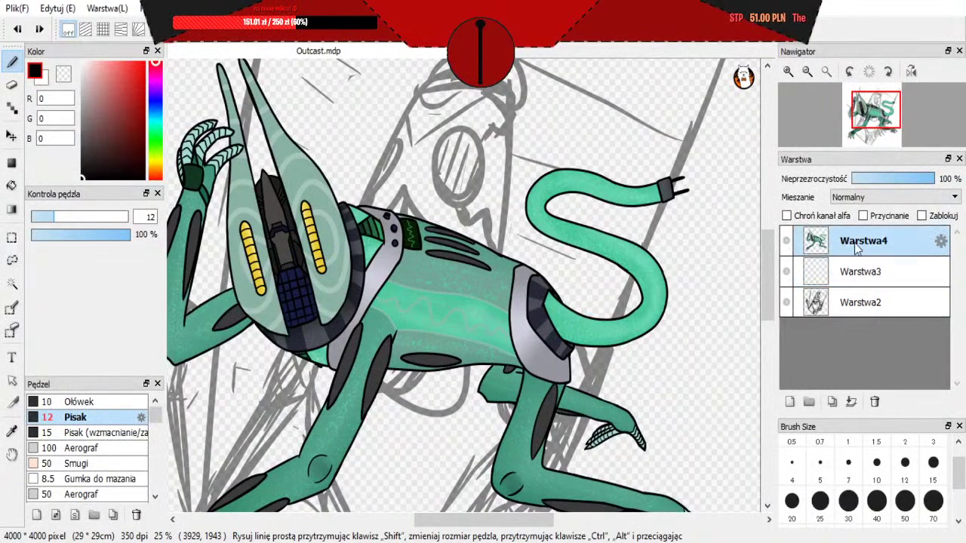
pyautogui.click(874, 402)
# Step: Ink the top edge and inner side of the rounded shoulder piece on the sketch's right side, on Warstwa3
pyautogui.scroll(-1, 538, 344)
pyautogui.scroll(1, 347, 428)
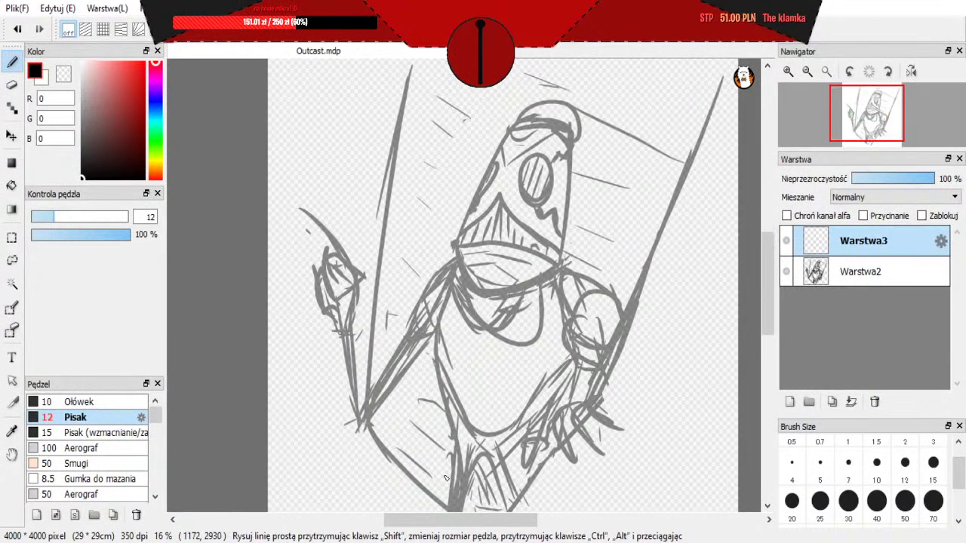
pyautogui.scroll(-1, 347, 428)
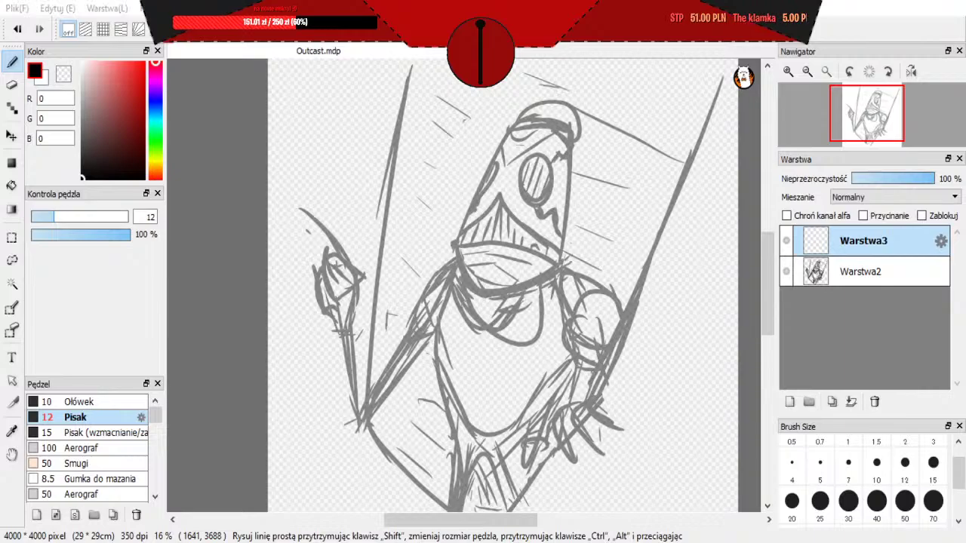
pyautogui.scroll(2, 466, 422)
pyautogui.scroll(-3, 466, 422)
pyautogui.scroll(2, 465, 422)
pyautogui.scroll(1, 465, 421)
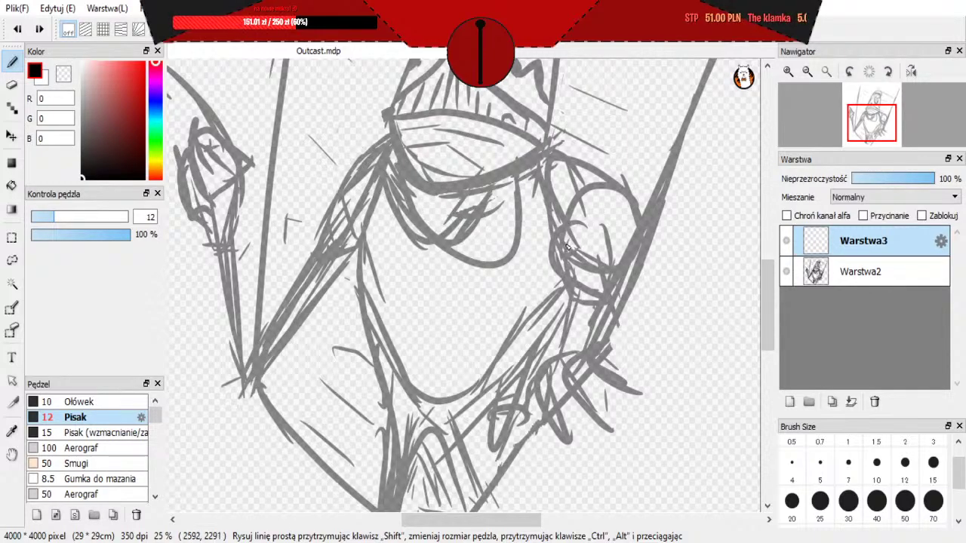
pyautogui.moveTo(552, 160)
pyautogui.mouseDown()
pyautogui.moveTo(549, 201)
pyautogui.moveTo(551, 165)
pyautogui.moveTo(567, 156)
pyautogui.moveTo(624, 194)
pyautogui.moveTo(636, 215)
pyautogui.mouseUp()
pyautogui.hotkey('ctrl', 'z')
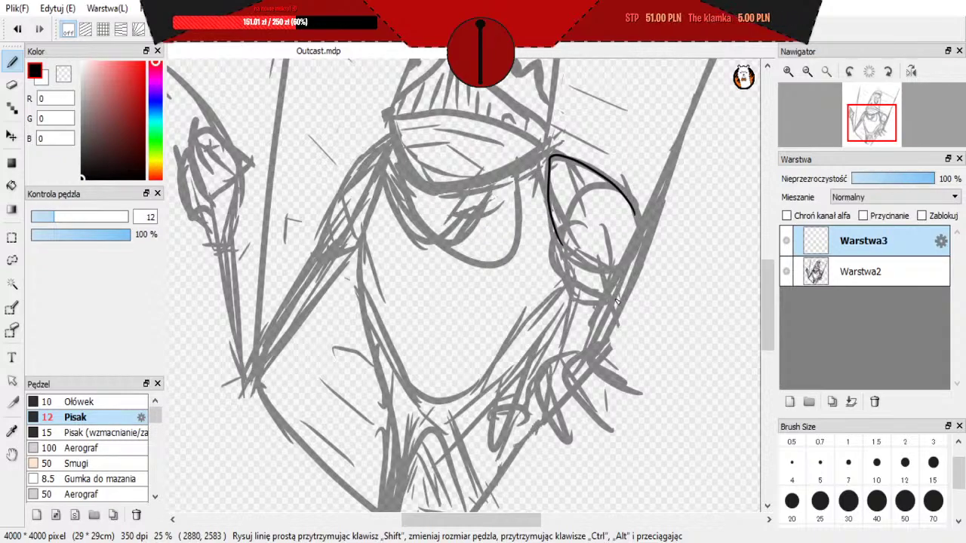
# Step: Ink the lower curve of the right shoulder piece and close its outline along the outer side
pyautogui.moveTo(548, 202); pyautogui.dragTo(615, 266)
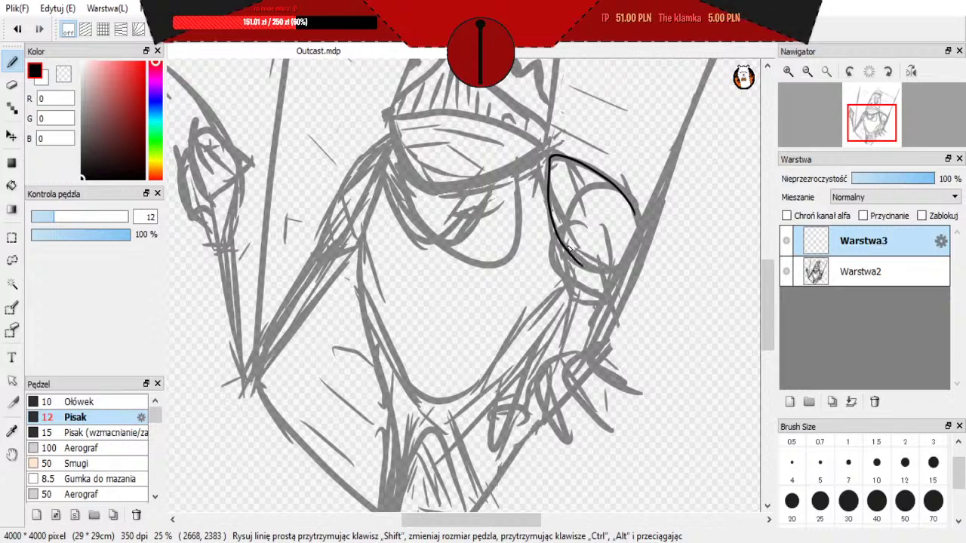
pyautogui.hotkey('ctrl', 'z')
pyautogui.moveTo(549, 208)
pyautogui.mouseDown()
pyautogui.moveTo(608, 274)
pyautogui.moveTo(617, 269)
pyautogui.mouseUp()
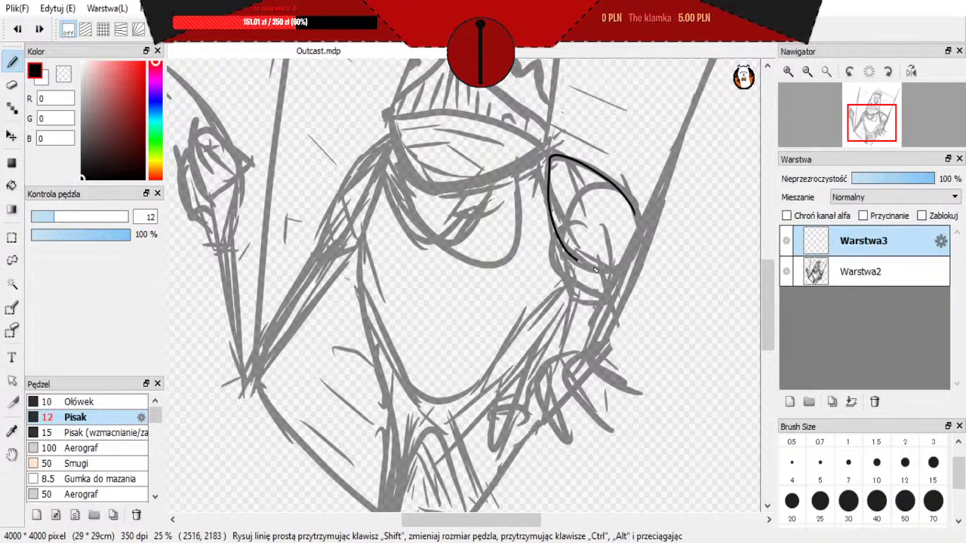
pyautogui.scroll(2, 653, 261)
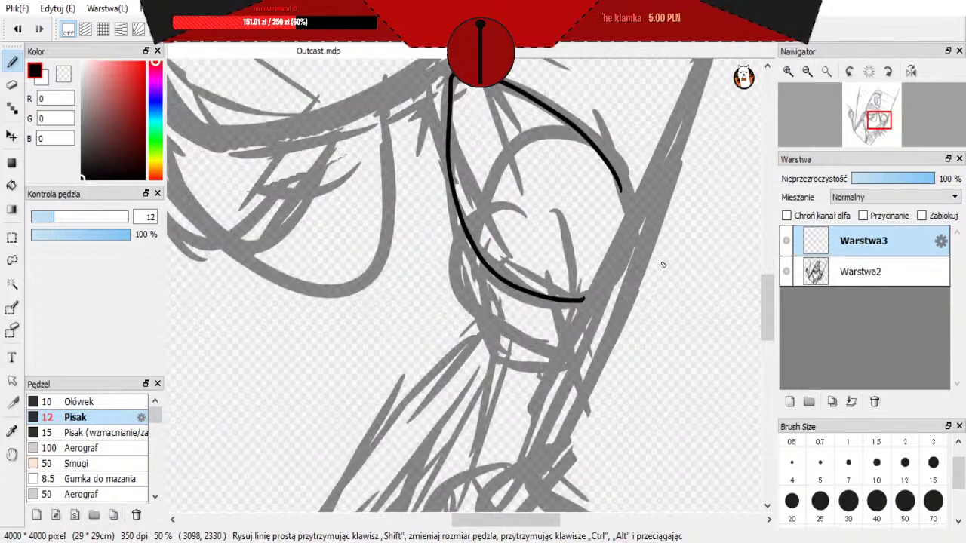
pyautogui.hotkey('ctrl', 'z')
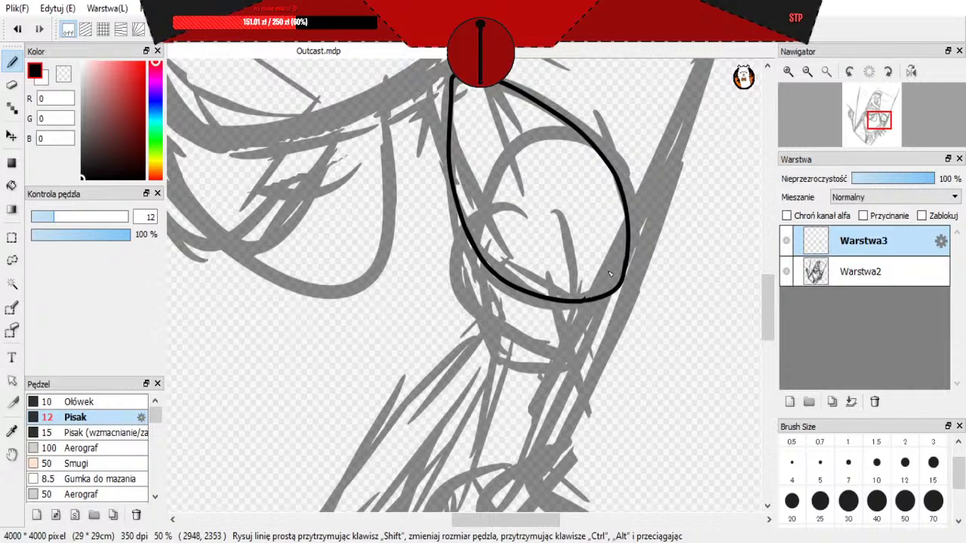
# Step: Clean up the line joint at the bottom of the right shoulder outline with the size 10 eraser
pyautogui.scroll(3, 615, 298)
pyautogui.press('e')
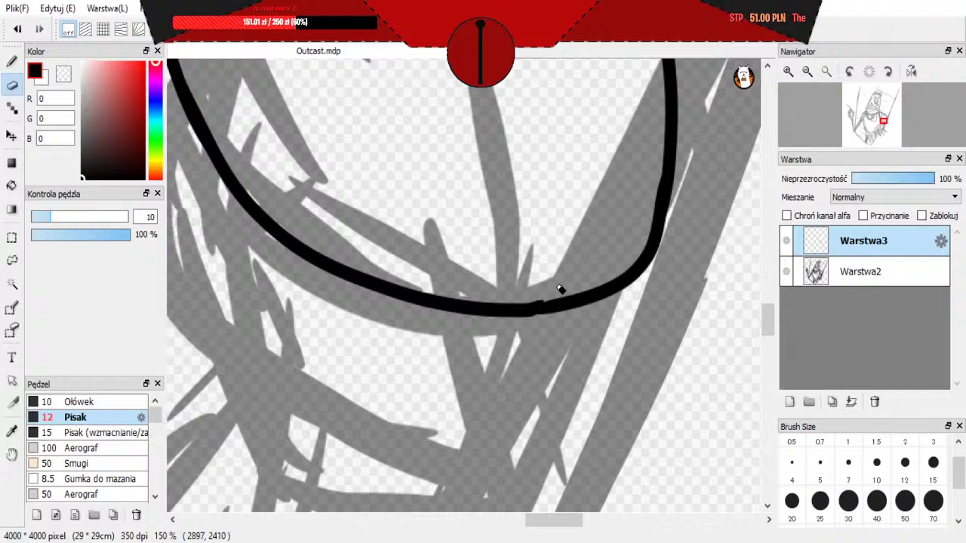
pyautogui.scroll(-4, 559, 290)
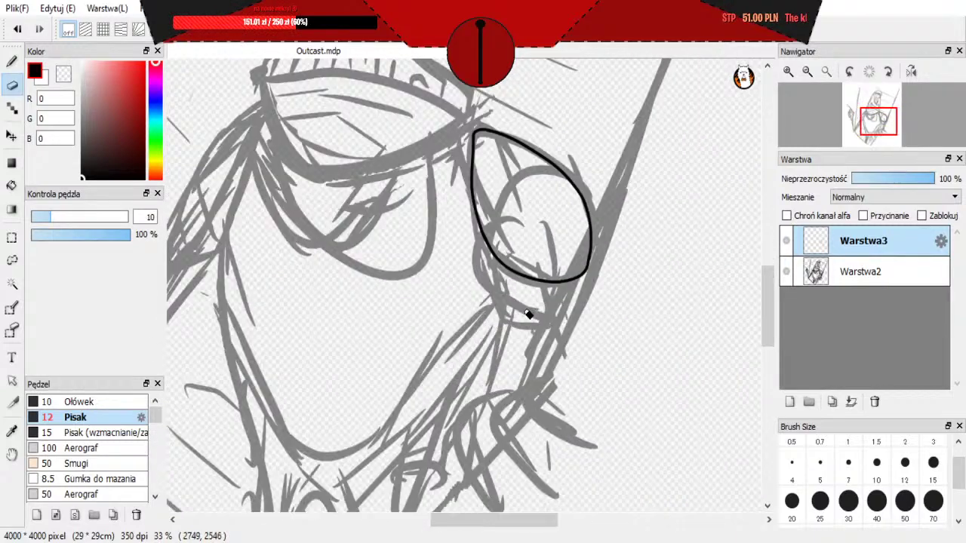
# Step: Ink the curved band beneath the right shoulder piece with the pen and close its short outer end
pyautogui.click(13, 63)
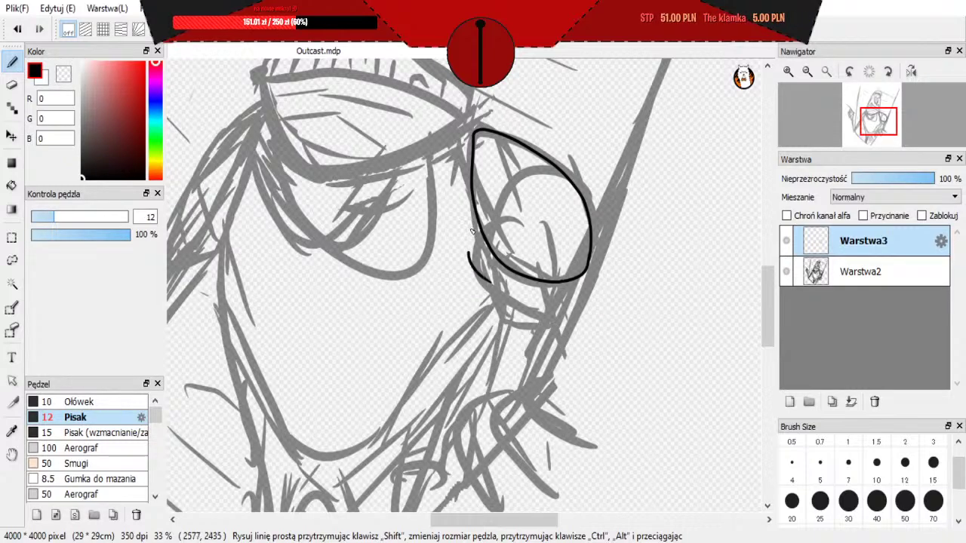
pyautogui.moveTo(472, 197)
pyautogui.mouseDown()
pyautogui.moveTo(472, 257)
pyautogui.moveTo(495, 283)
pyautogui.mouseUp()
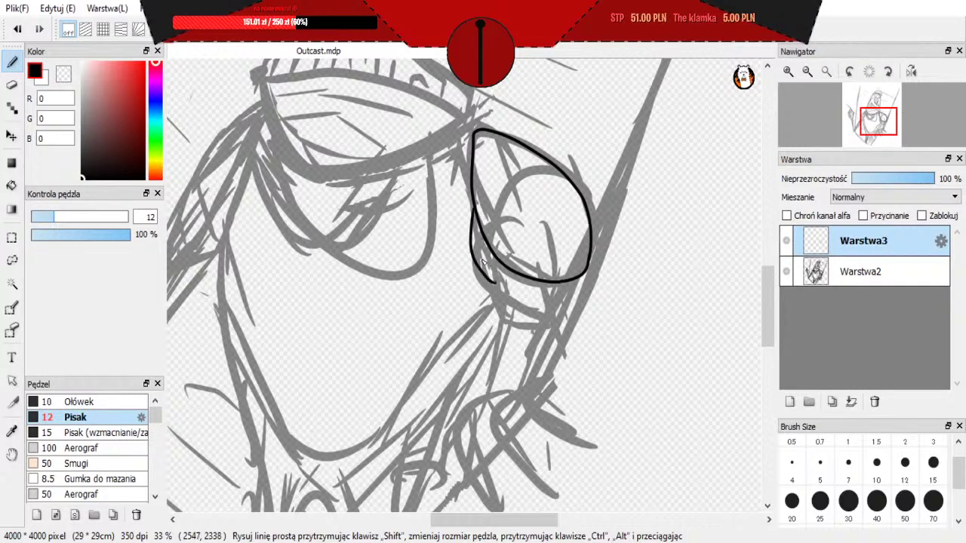
pyautogui.hotkey('ctrl', 'z')
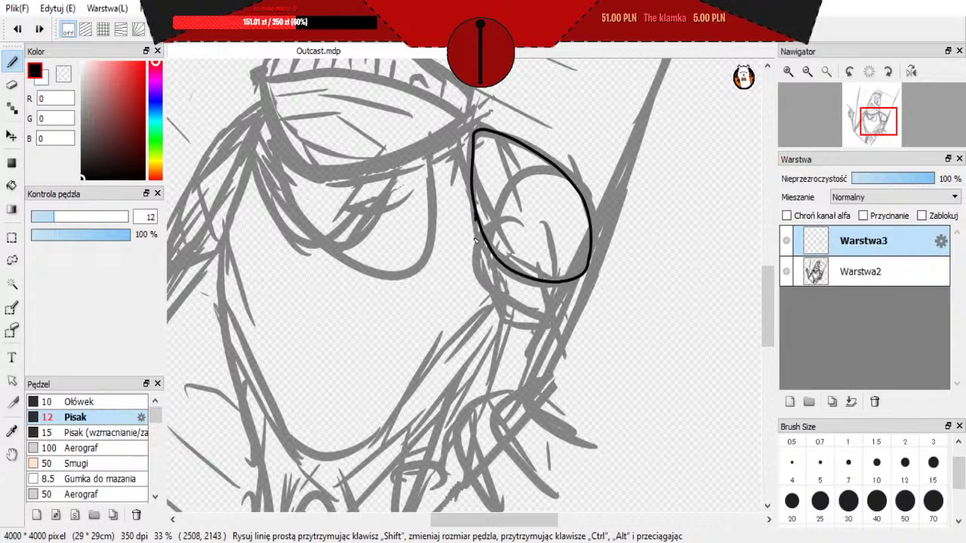
pyautogui.moveTo(476, 278); pyautogui.dragTo(510, 310)
pyautogui.hotkey('ctrl', 'z')
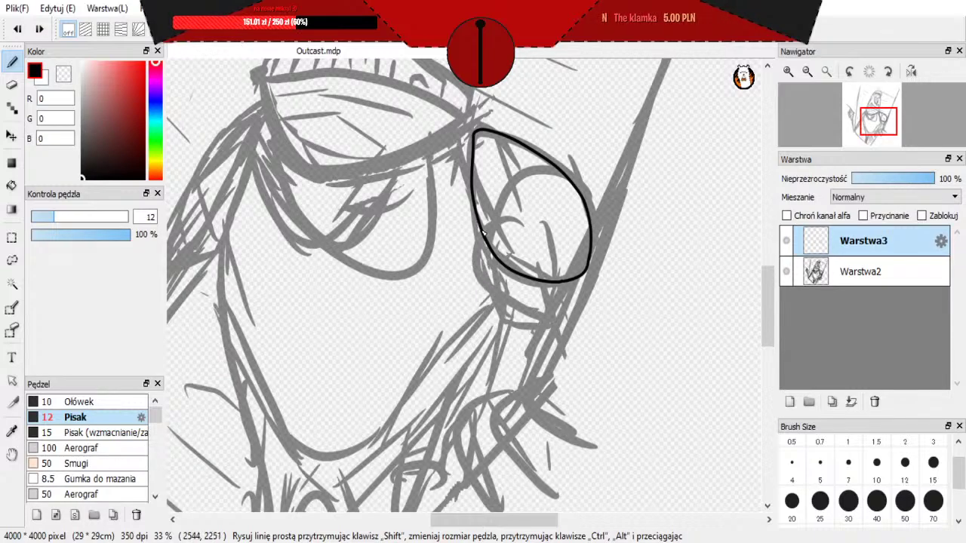
pyautogui.moveTo(481, 231)
pyautogui.mouseDown()
pyautogui.moveTo(484, 279)
pyautogui.moveTo(516, 298)
pyautogui.mouseUp()
pyautogui.hotkey('ctrl', 'z')
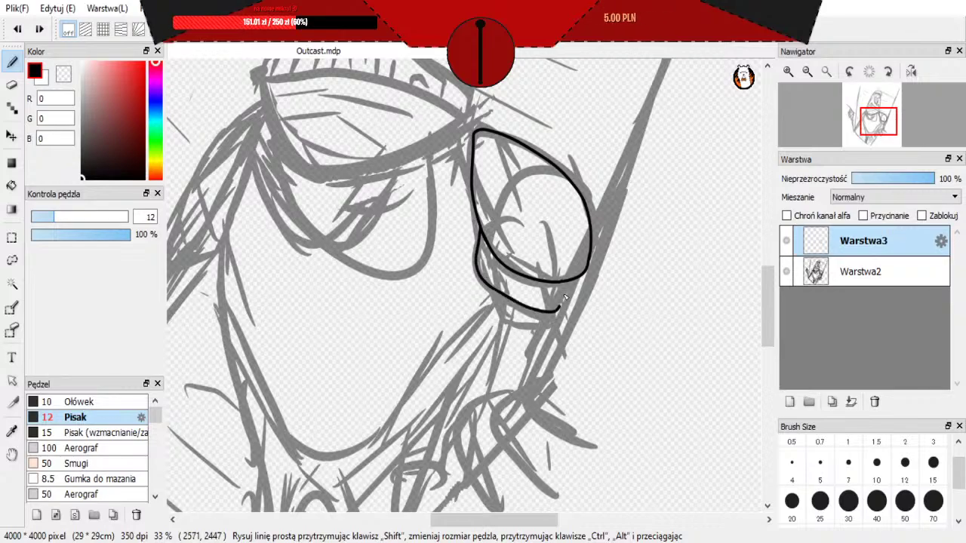
pyautogui.hotkey('ctrl', 'z')
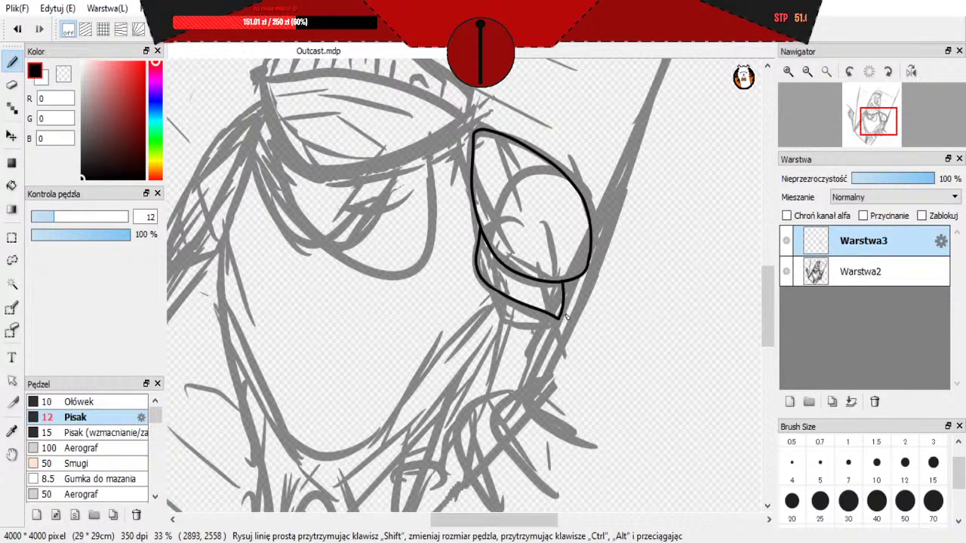
# Step: Ink the curved outer edge of the shoulder piece on the sketch's left side, up to the neck
pyautogui.scroll(-2, 559, 270)
pyautogui.scroll(1, 446, 231)
pyautogui.scroll(-1, 443, 245)
pyautogui.scroll(2, 374, 273)
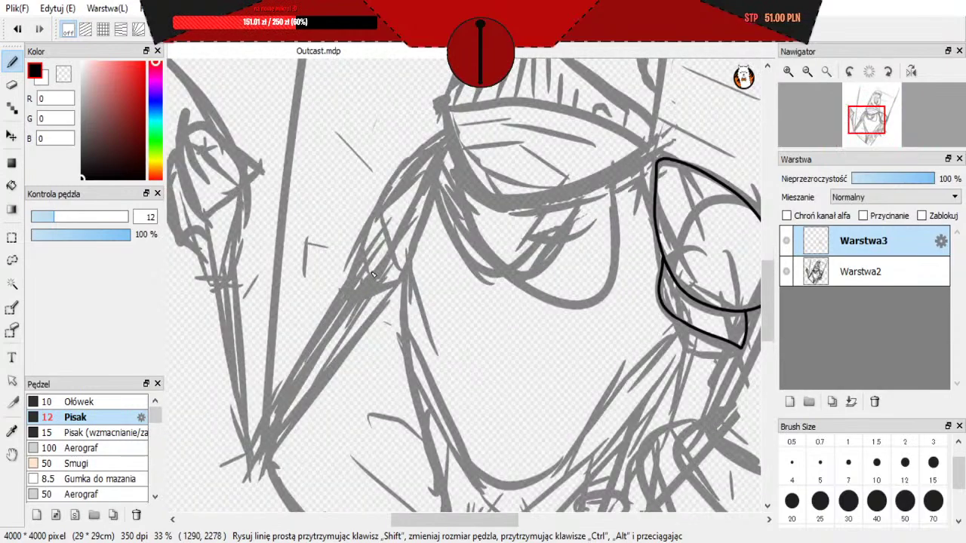
pyautogui.moveTo(389, 273)
pyautogui.mouseDown()
pyautogui.moveTo(366, 220)
pyautogui.moveTo(414, 154)
pyautogui.mouseUp()
pyautogui.hotkey('ctrl', 'z')
pyautogui.moveTo(381, 270)
pyautogui.mouseDown()
pyautogui.moveTo(364, 242)
pyautogui.moveTo(385, 190)
pyautogui.moveTo(448, 133)
pyautogui.mouseUp()
pyautogui.hotkey('ctrl', 'z')
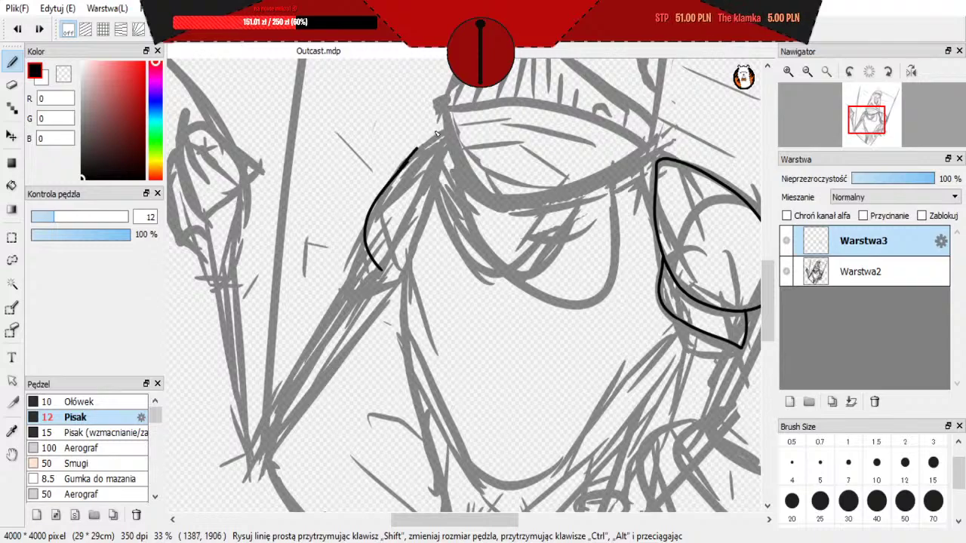
pyautogui.hotkey('ctrl', 'y')
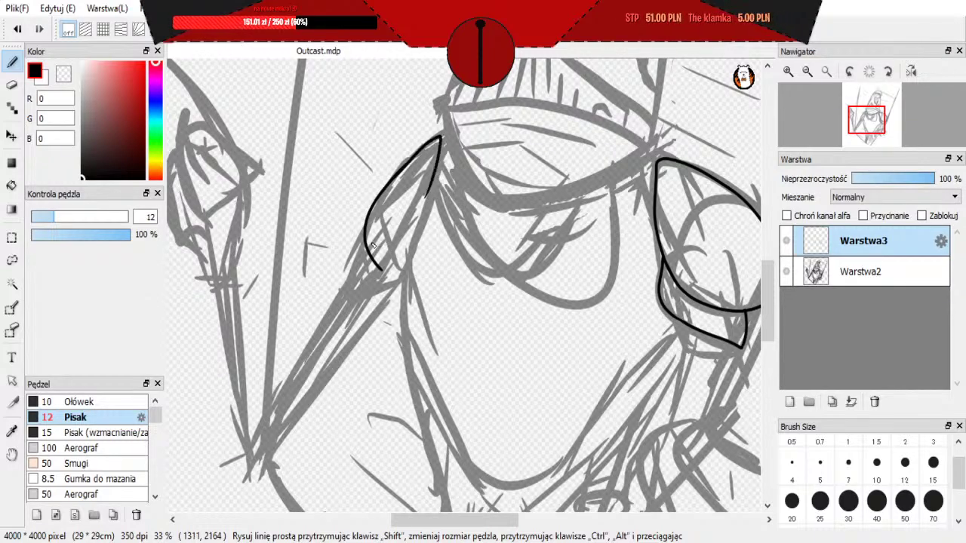
pyautogui.hotkey('ctrl', 'z')
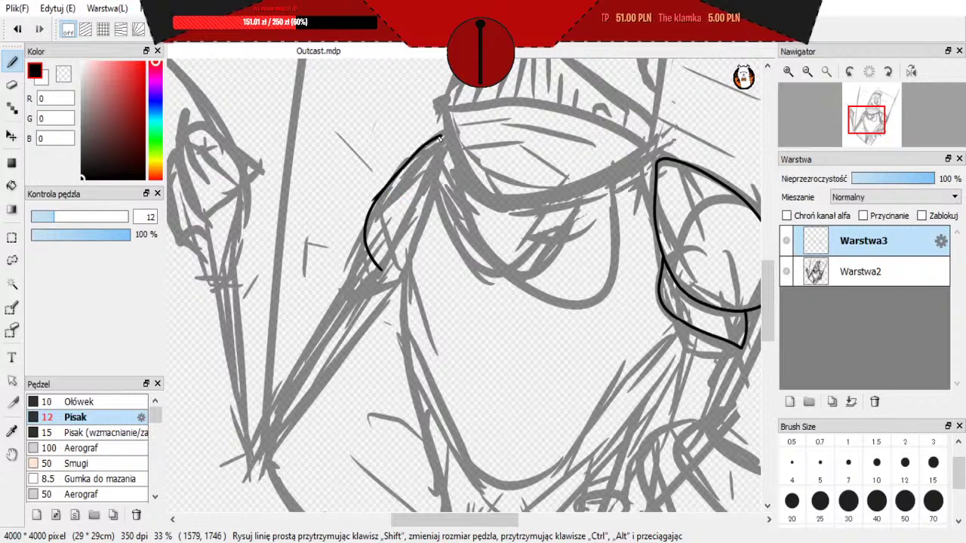
# Step: Refine the pointed tip of the left shoulder piece and close its outline along the bottom and inner side
pyautogui.moveTo(378, 198); pyautogui.dragTo(443, 136)
pyautogui.hotkey('ctrl', 'z')
pyautogui.moveTo(395, 180)
pyautogui.mouseDown()
pyautogui.moveTo(443, 132)
pyautogui.moveTo(422, 205)
pyautogui.mouseUp()
pyautogui.hotkey('ctrl', 'z')
pyautogui.hotkey('ctrl', 'y')
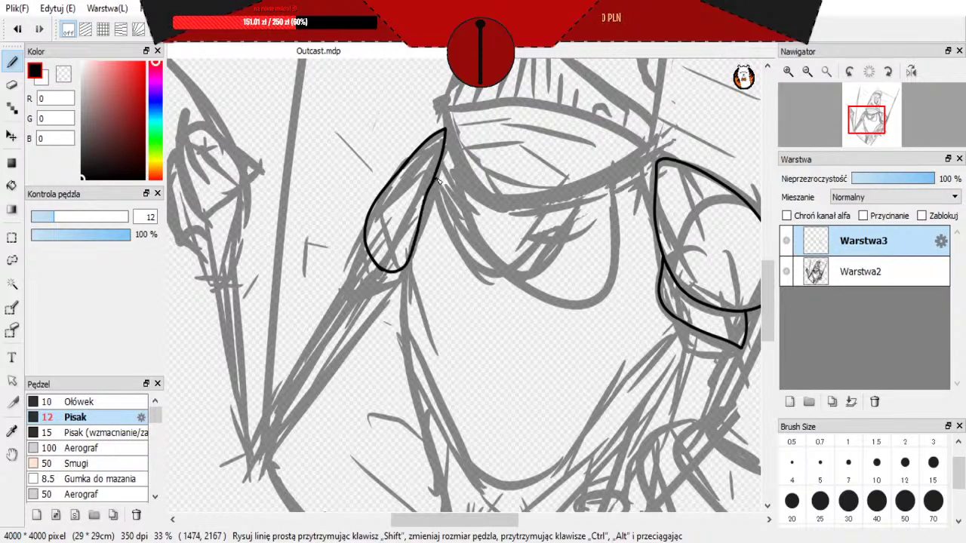
pyautogui.scroll(5, 427, 215)
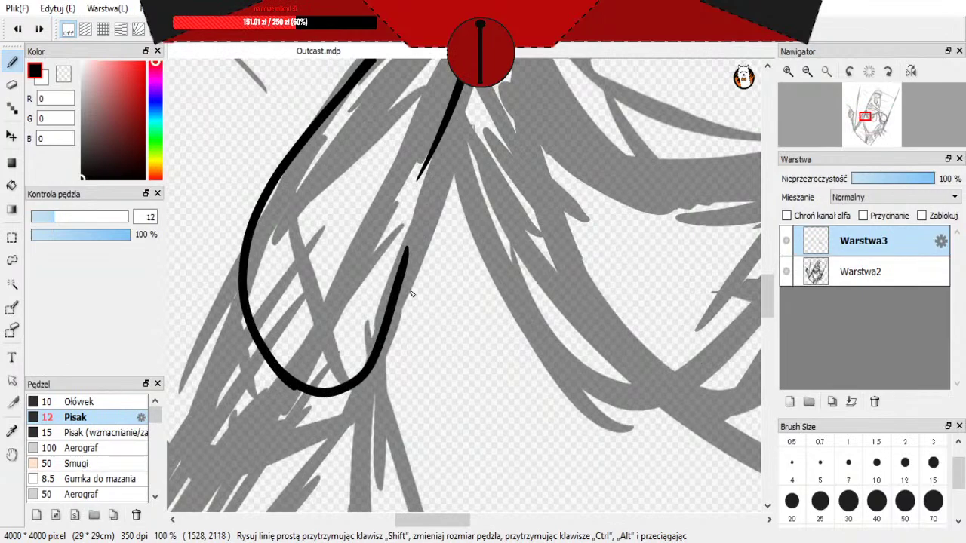
pyautogui.moveTo(411, 213); pyautogui.dragTo(446, 126)
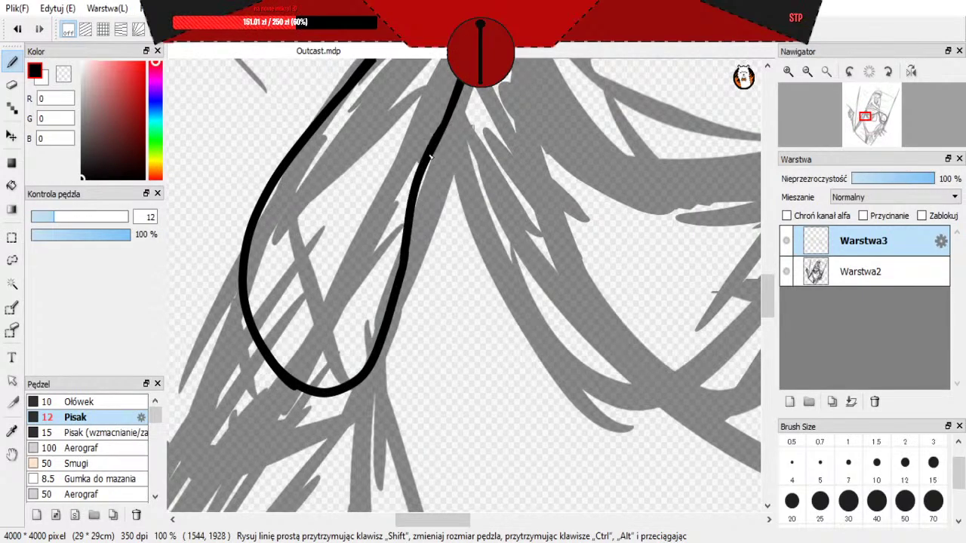
# Step: Try redrawing the inner edge of the left shoulder piece from its middle up toward the tip
pyautogui.hotkey('ctrl', 'z')
pyautogui.moveTo(404, 260)
pyautogui.mouseDown()
pyautogui.moveTo(428, 163)
pyautogui.moveTo(454, 112)
pyautogui.mouseUp()
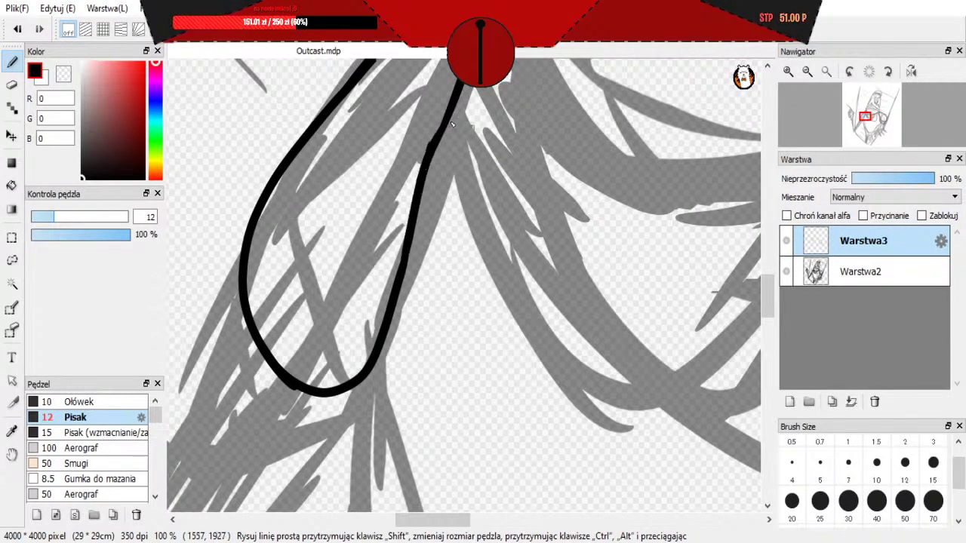
pyautogui.scroll(-4, 452, 124)
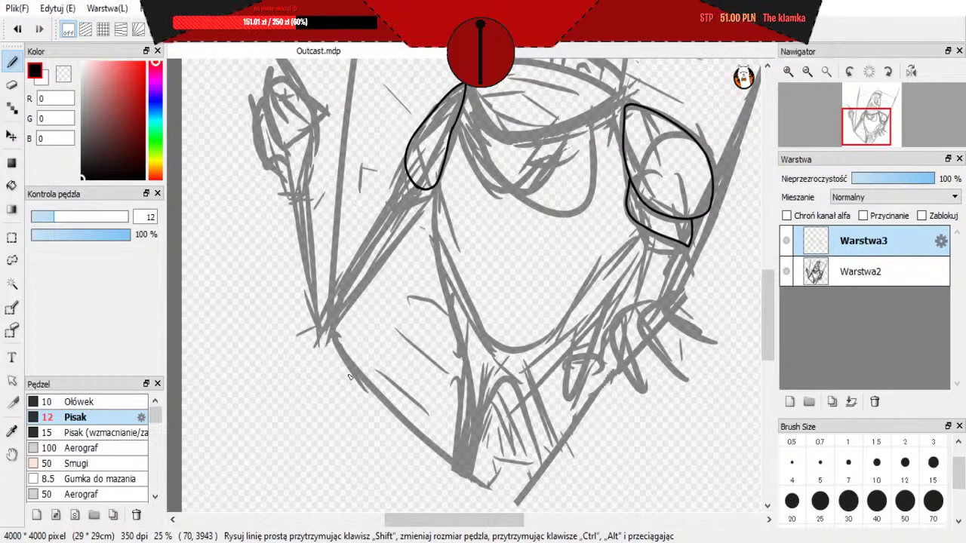
pyautogui.scroll(-1, 425, 319)
pyautogui.scroll(2, 453, 238)
pyautogui.scroll(-2, 446, 268)
pyautogui.scroll(1, 438, 258)
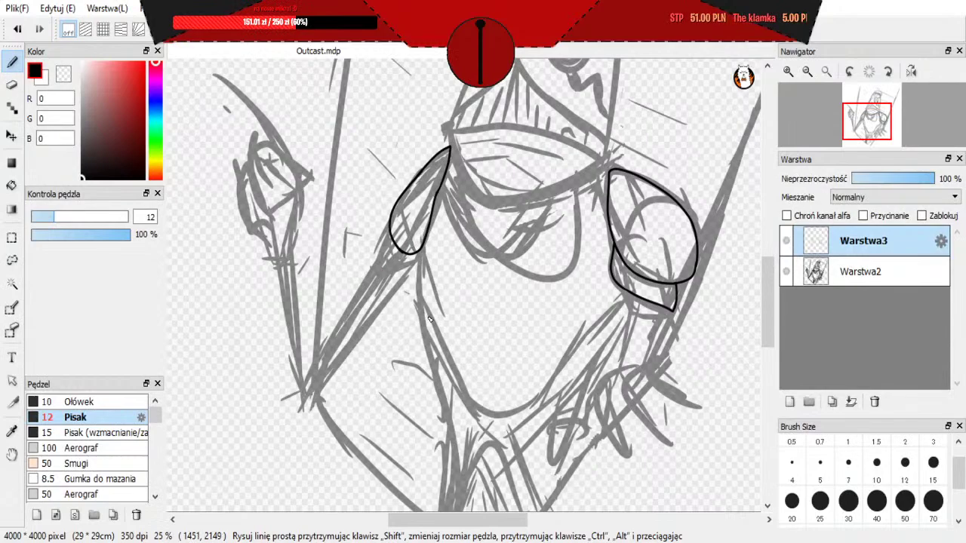
# Step: Undo the left shoulder piece's outline and ink it again as a narrow closed loop with its tip at the neck
pyautogui.hotkey('ctrl', 'z')
pyautogui.hotkey('ctrl', 'z')
pyautogui.scroll(1, 435, 228)
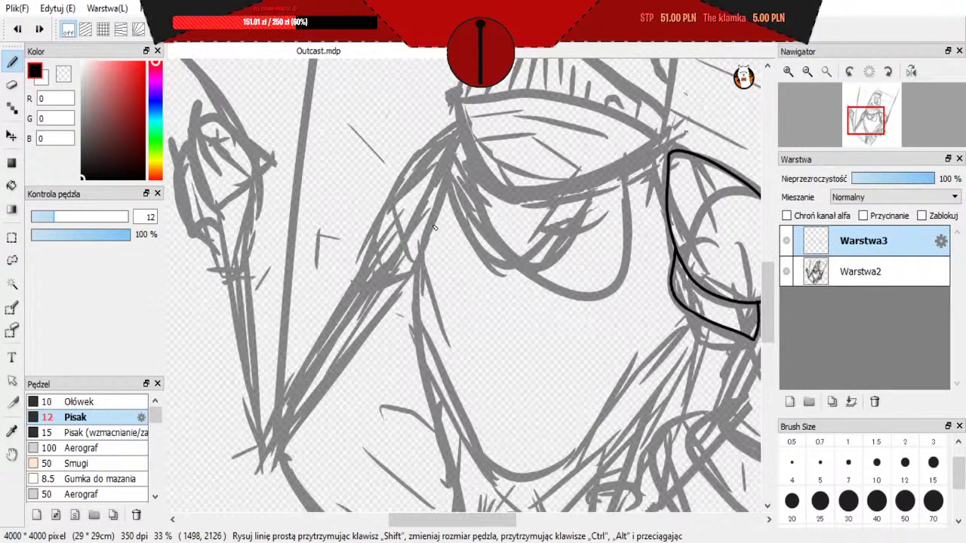
pyautogui.scroll(-2, 435, 228)
pyautogui.scroll(1, 400, 253)
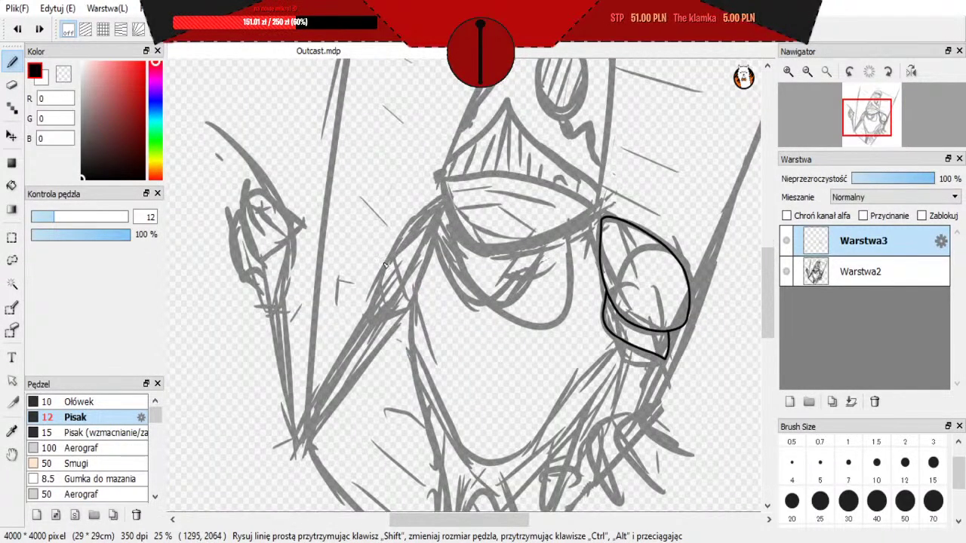
pyautogui.moveTo(384, 263)
pyautogui.mouseDown()
pyautogui.moveTo(408, 275)
pyautogui.moveTo(420, 205)
pyautogui.moveTo(444, 194)
pyautogui.mouseUp()
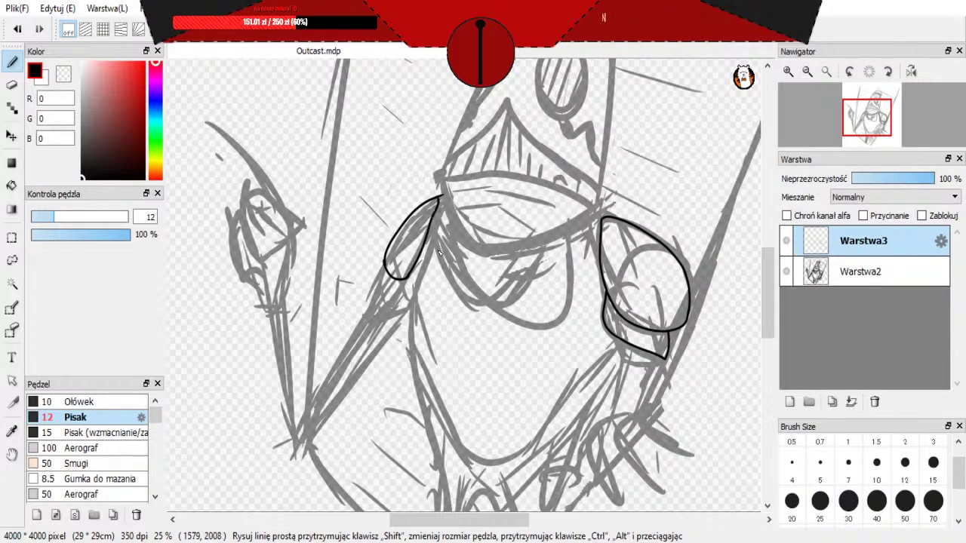
# Step: Erase the overshooting stroke at the left shoulder piece's tip with the size 10 eraser and touch up the point with the pen
pyautogui.scroll(2, 438, 253)
pyautogui.scroll(2, 438, 180)
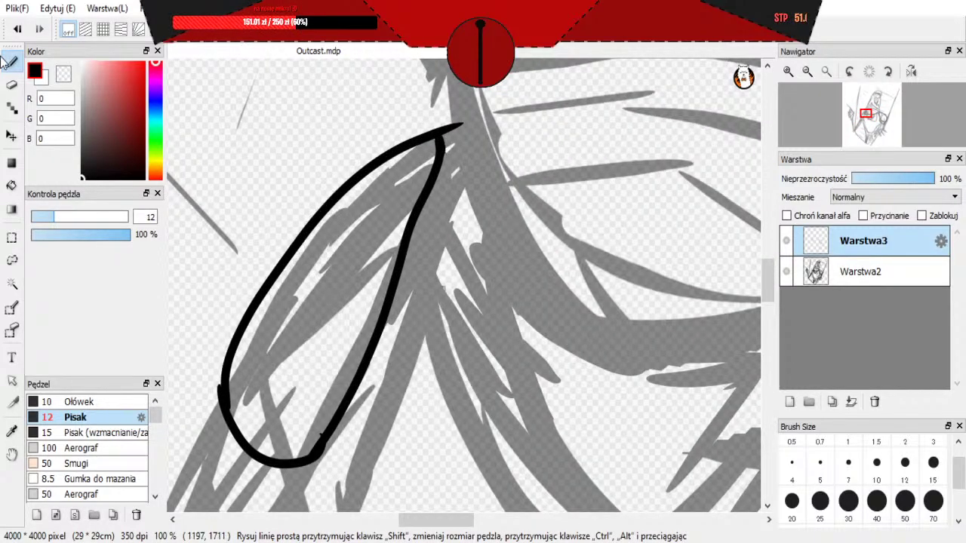
pyautogui.click(13, 86)
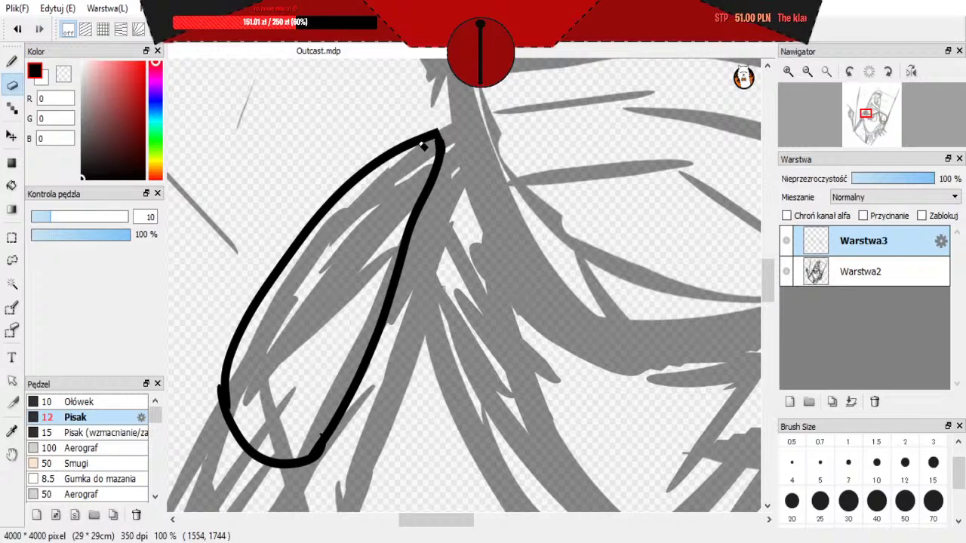
pyautogui.press('b')
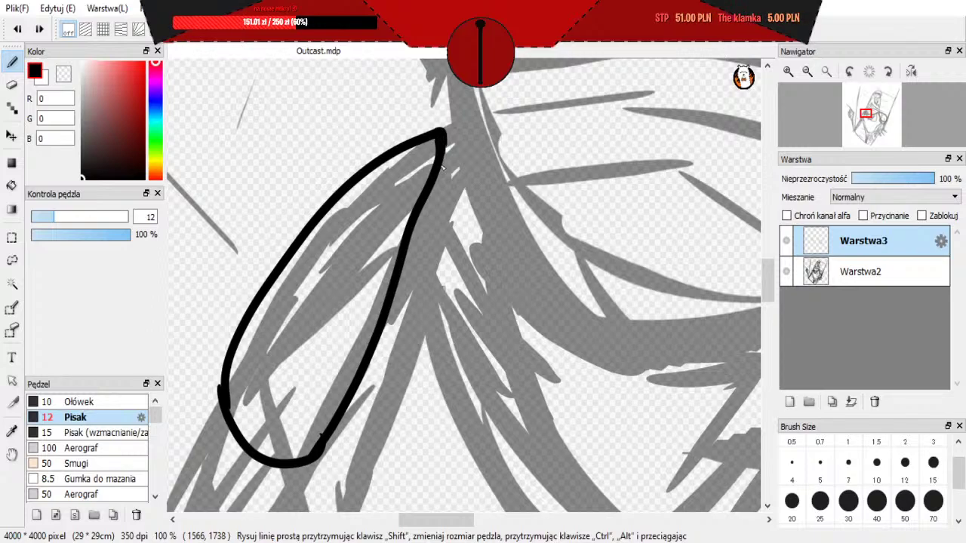
# Step: Clean up the line joints at the bottom of the left shoulder piece with the size 10 eraser and the pen
pyautogui.scroll(-1, 444, 148)
pyautogui.scroll(2, 361, 292)
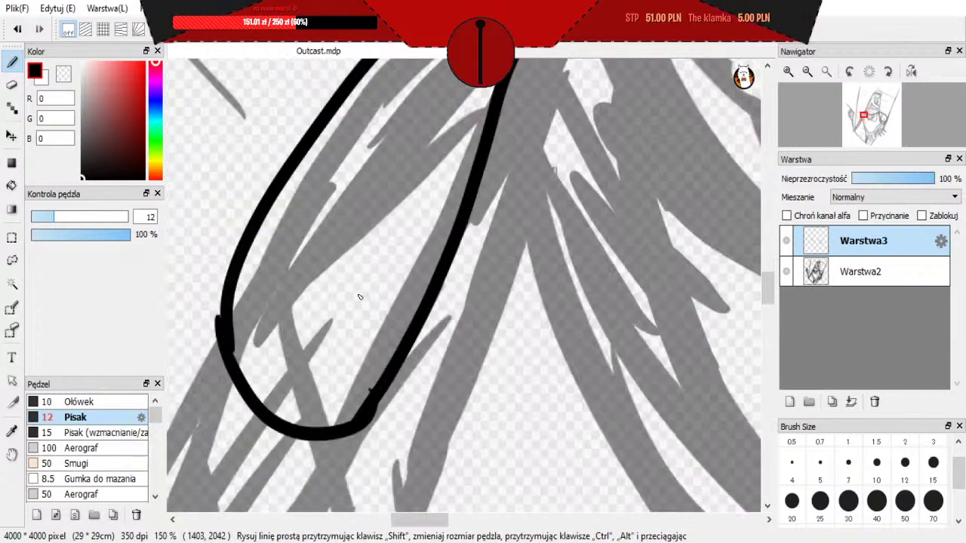
pyautogui.click(12, 87)
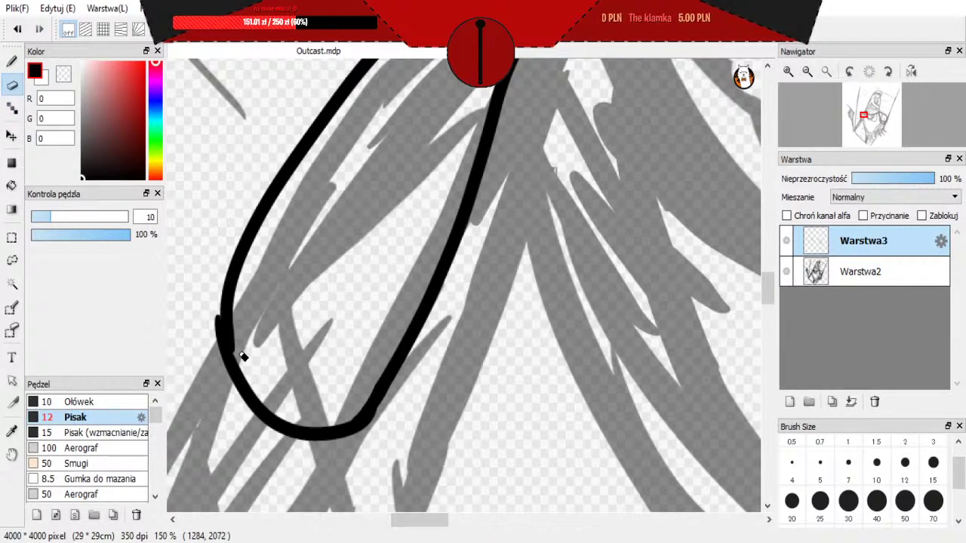
pyautogui.press('b')
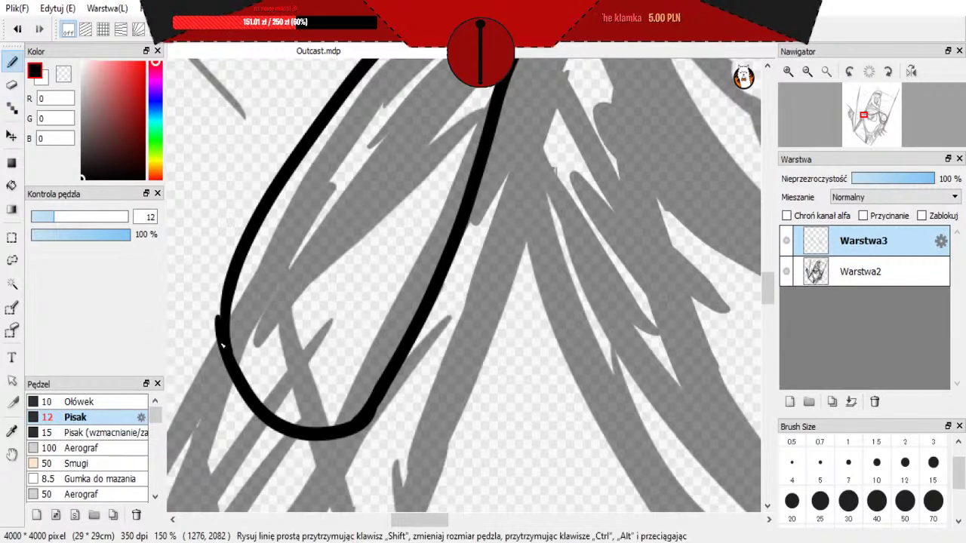
# Step: Ink the narrow curved band beneath the left shoulder piece, continuing it up along the inner side
pyautogui.scroll(-5, 334, 206)
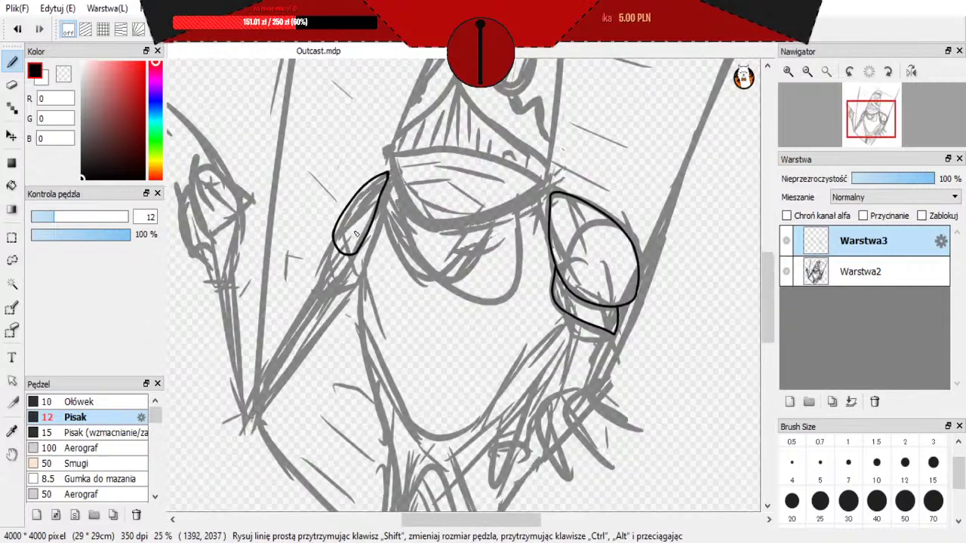
pyautogui.scroll(1, 354, 235)
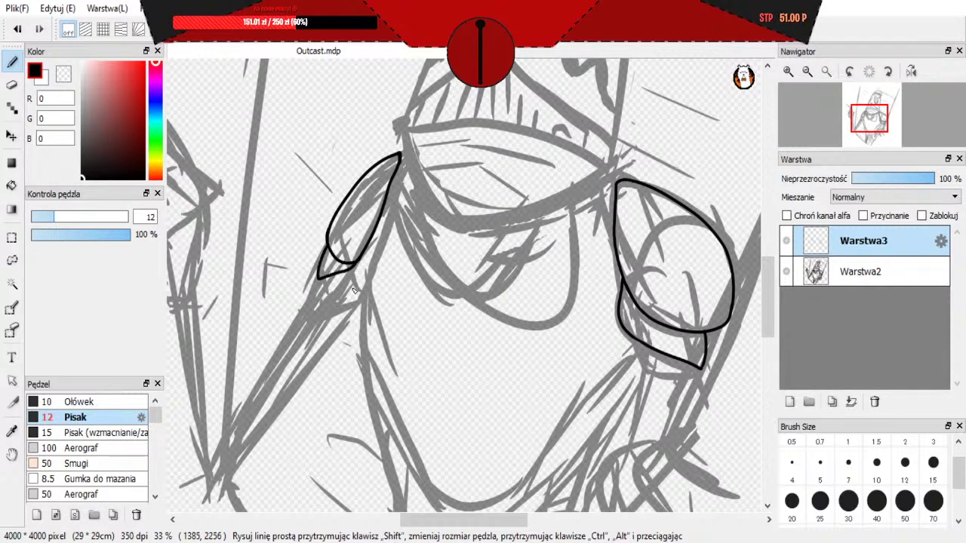
pyautogui.hotkey('ctrl', 'z')
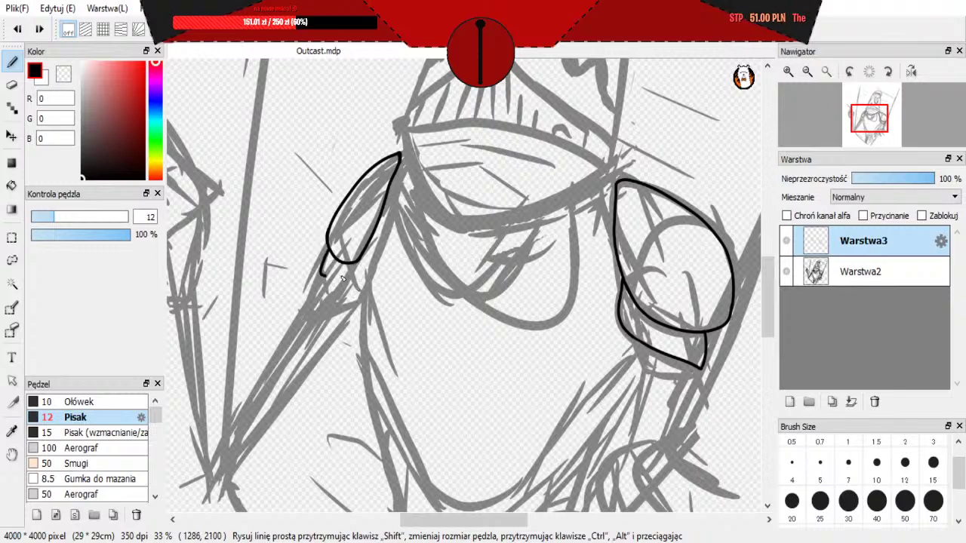
pyautogui.moveTo(329, 253); pyautogui.dragTo(367, 258)
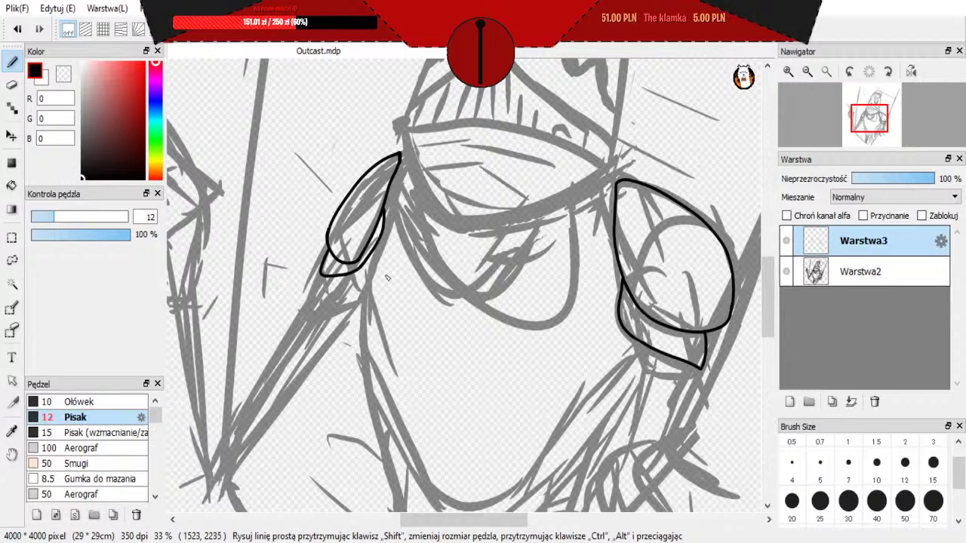
# Step: Ink the left side line of the torso from beneath the shoulder band down along the sketch
pyautogui.moveTo(390, 269); pyautogui.dragTo(455, 209)
pyautogui.scroll(-3, 338, 311)
pyautogui.scroll(2, 432, 287)
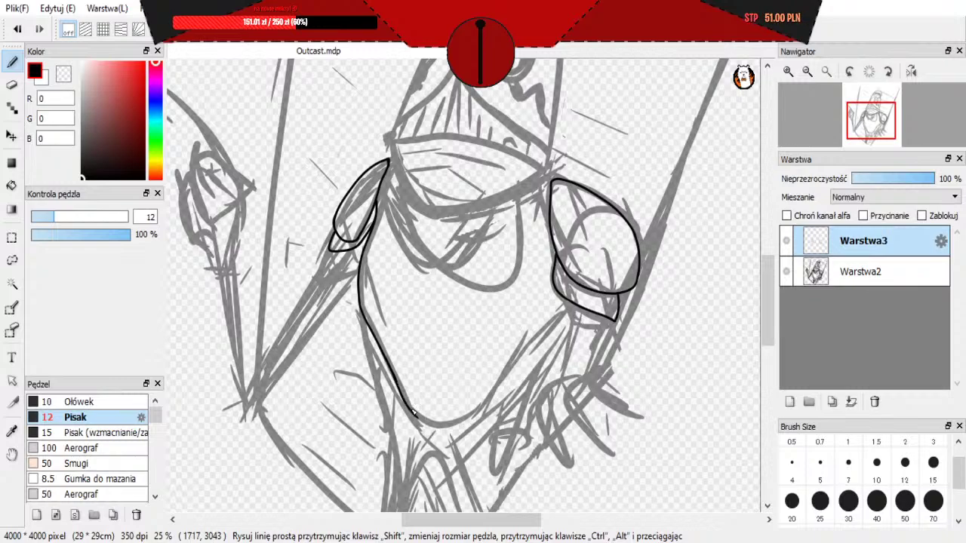
pyautogui.hotkey('ctrl', 'z')
pyautogui.scroll(-1, 407, 317)
pyautogui.scroll(1, 422, 415)
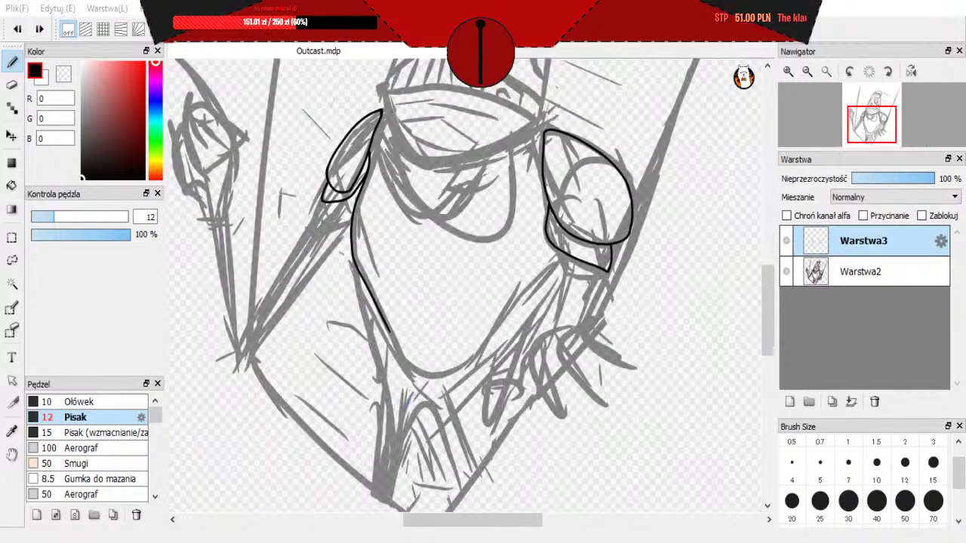
pyautogui.scroll(1, 388, 416)
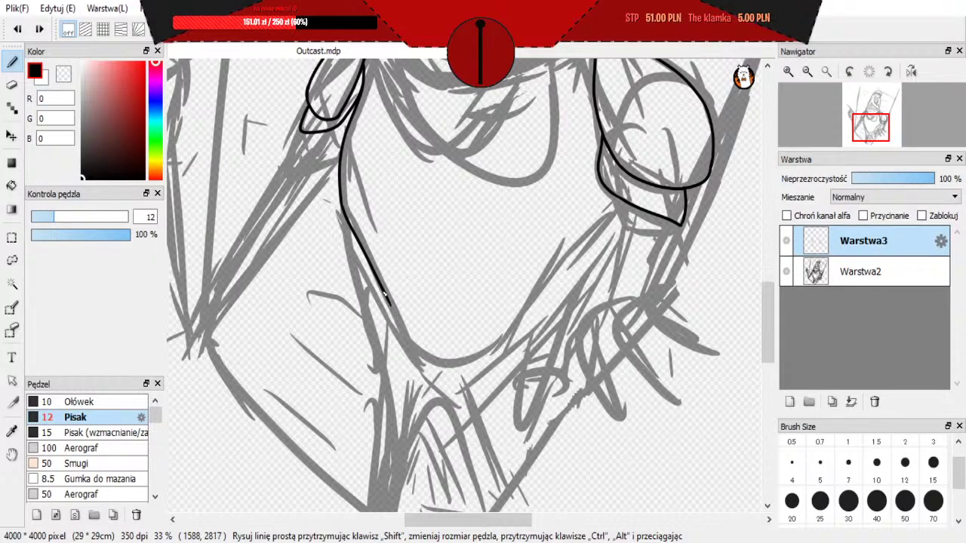
# Step: Extend the left torso line downward and ink the rounded bottom curve toward the right side
pyautogui.moveTo(383, 294)
pyautogui.mouseDown()
pyautogui.moveTo(417, 325)
pyautogui.moveTo(428, 356)
pyautogui.mouseUp()
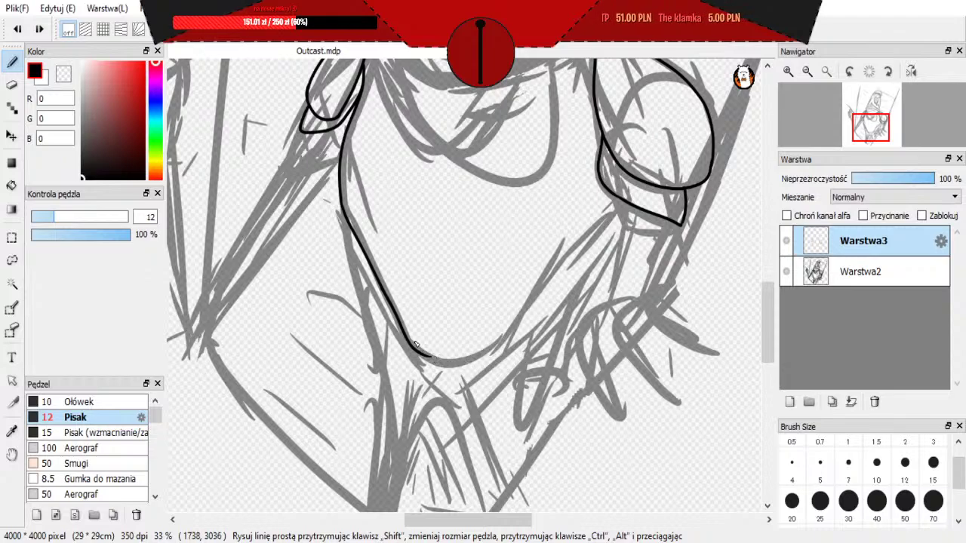
pyautogui.hotkey('ctrl', 'z')
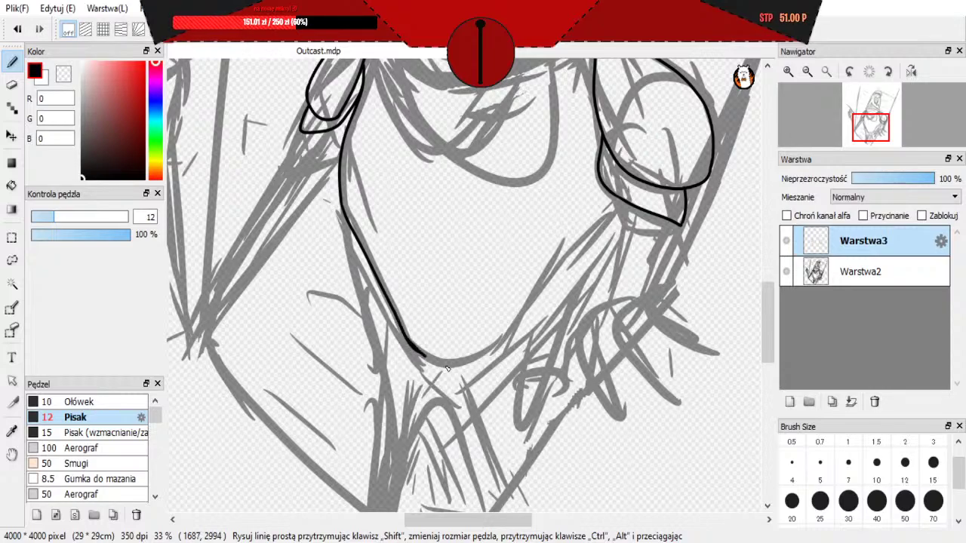
pyautogui.moveTo(419, 353)
pyautogui.mouseDown()
pyautogui.moveTo(479, 363)
pyautogui.moveTo(515, 329)
pyautogui.mouseUp()
pyautogui.hotkey('ctrl', 'z')
pyautogui.moveTo(470, 362); pyautogui.dragTo(515, 329)
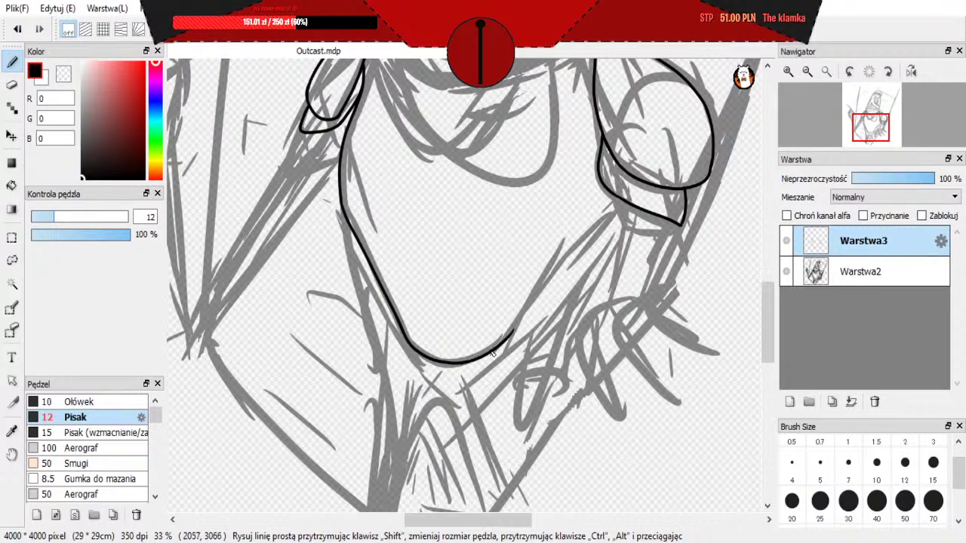
# Step: Ink the outer line branching from the torso's left side down to the lowest corner of the sketch
pyautogui.scroll(-1, 492, 353)
pyautogui.scroll(4, 493, 355)
pyautogui.scroll(-1, 496, 356)
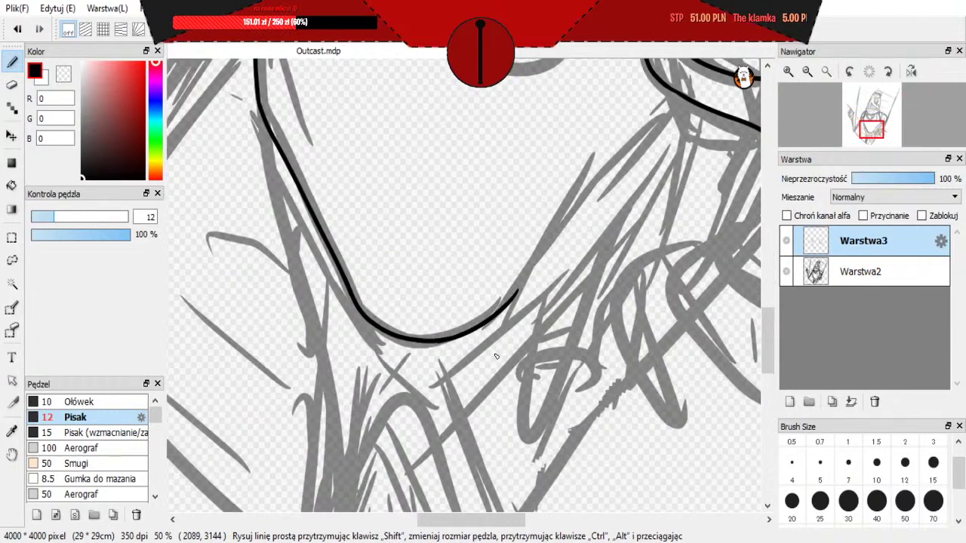
pyautogui.scroll(-2, 496, 356)
pyautogui.scroll(2, 506, 353)
pyautogui.scroll(-3, 521, 347)
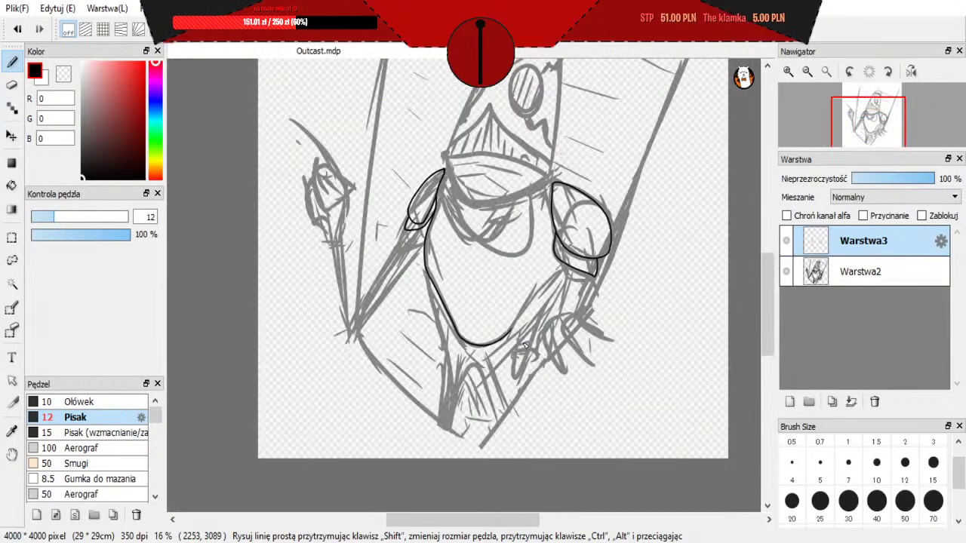
pyautogui.scroll(3, 524, 346)
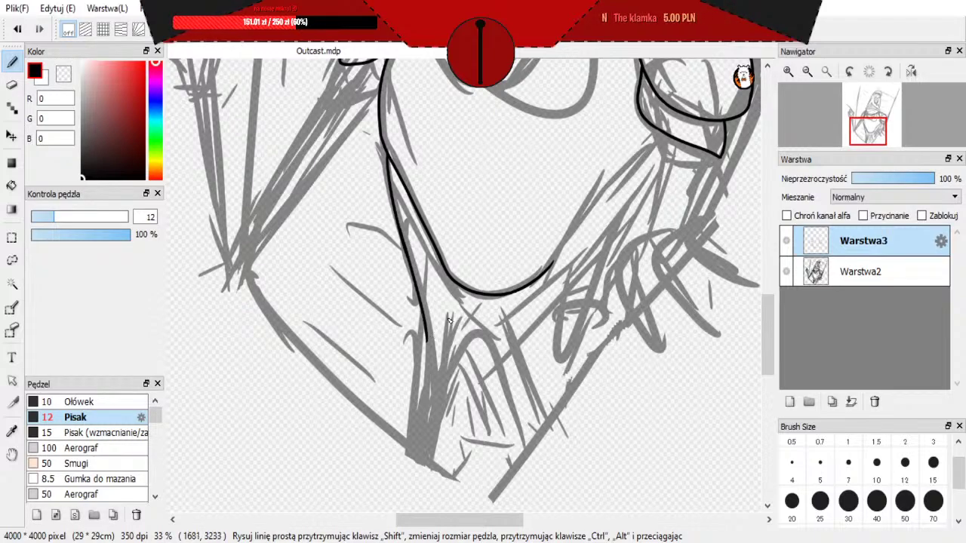
pyautogui.scroll(-1, 450, 307)
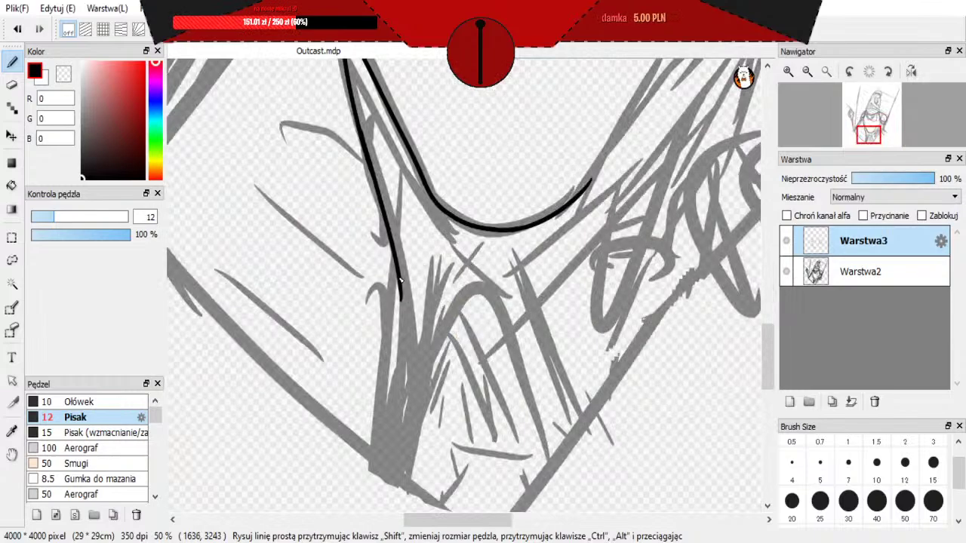
pyautogui.moveTo(399, 273)
pyautogui.mouseDown()
pyautogui.moveTo(407, 448)
pyautogui.moveTo(374, 460)
pyautogui.mouseUp()
pyautogui.hotkey('ctrl', 'z')
pyautogui.hotkey('ctrl', 'z')
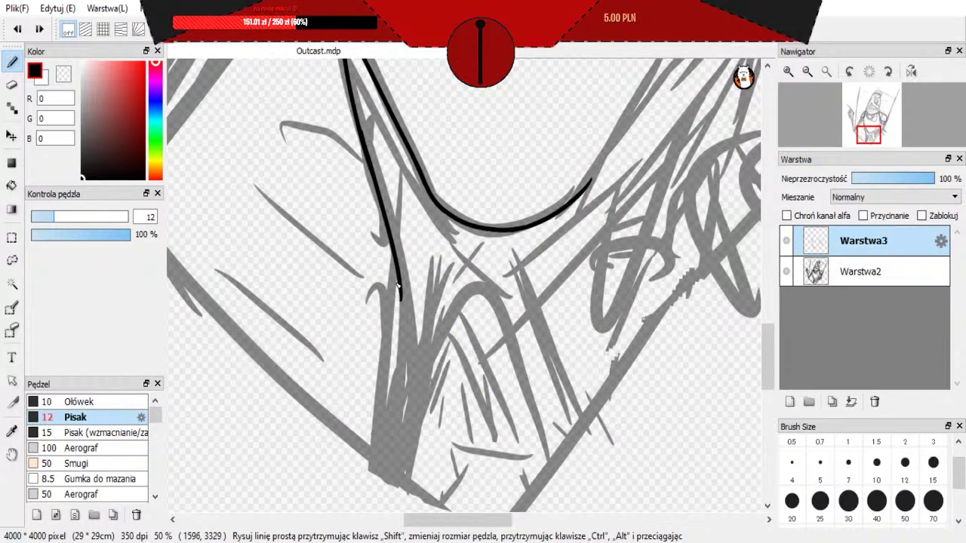
pyautogui.moveTo(398, 302); pyautogui.dragTo(381, 444)
pyautogui.hotkey('ctrl', 'z')
pyautogui.moveTo(400, 297); pyautogui.dragTo(382, 462)
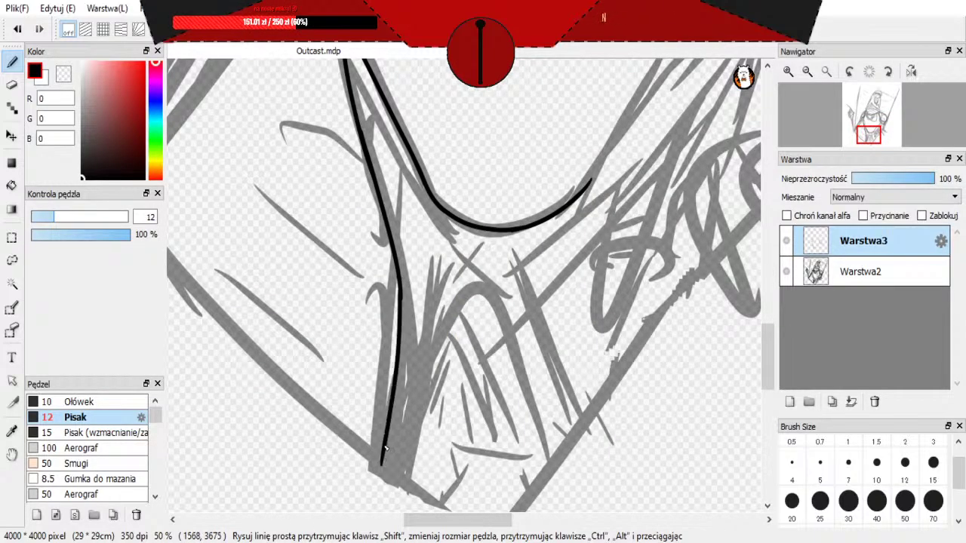
# Step: Ink the right side of the torso from the end of the bottom curve up to the right shoulder band
pyautogui.scroll(-3, 387, 426)
pyautogui.scroll(2, 408, 442)
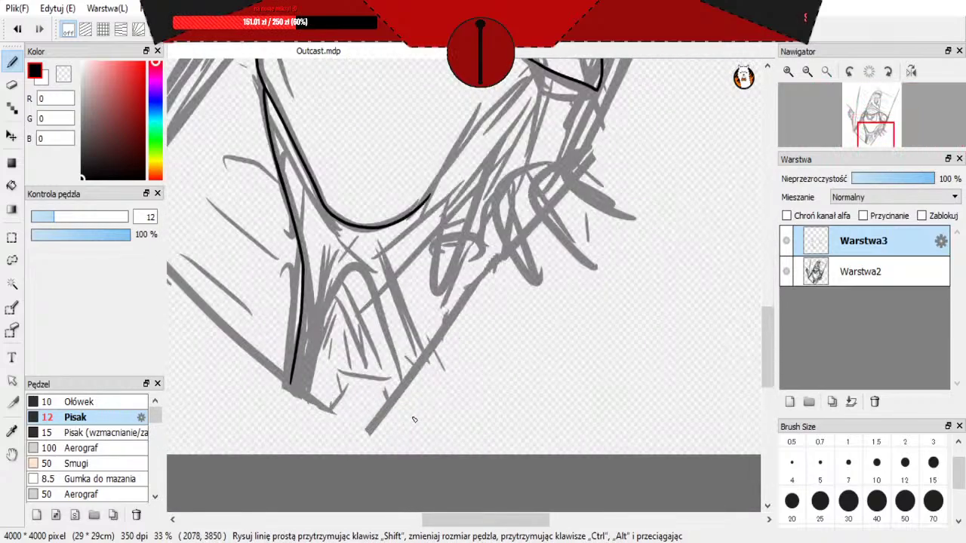
pyautogui.scroll(-1, 415, 415)
pyautogui.scroll(1, 420, 391)
pyautogui.scroll(-2, 420, 389)
pyautogui.scroll(2, 449, 323)
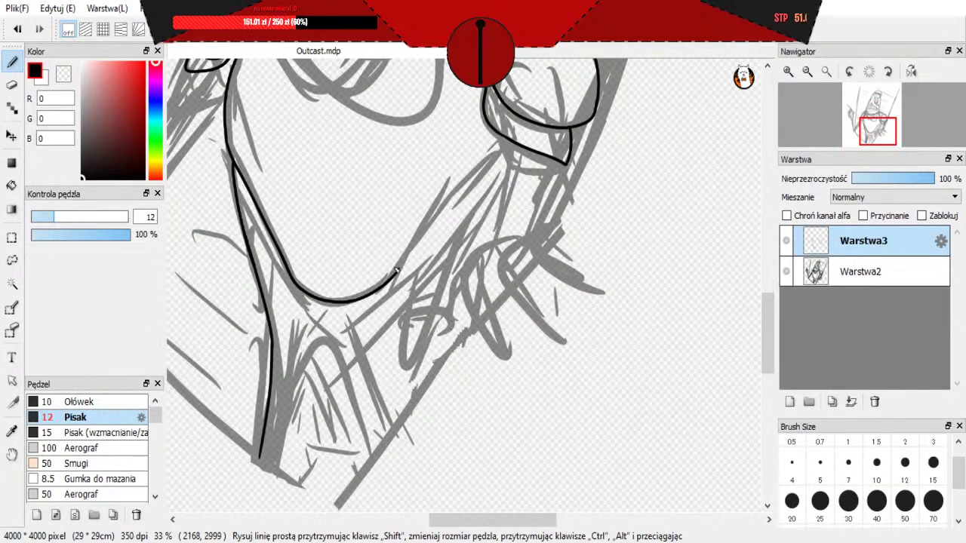
pyautogui.moveTo(398, 268); pyautogui.dragTo(495, 157)
pyautogui.hotkey('ctrl', 'z')
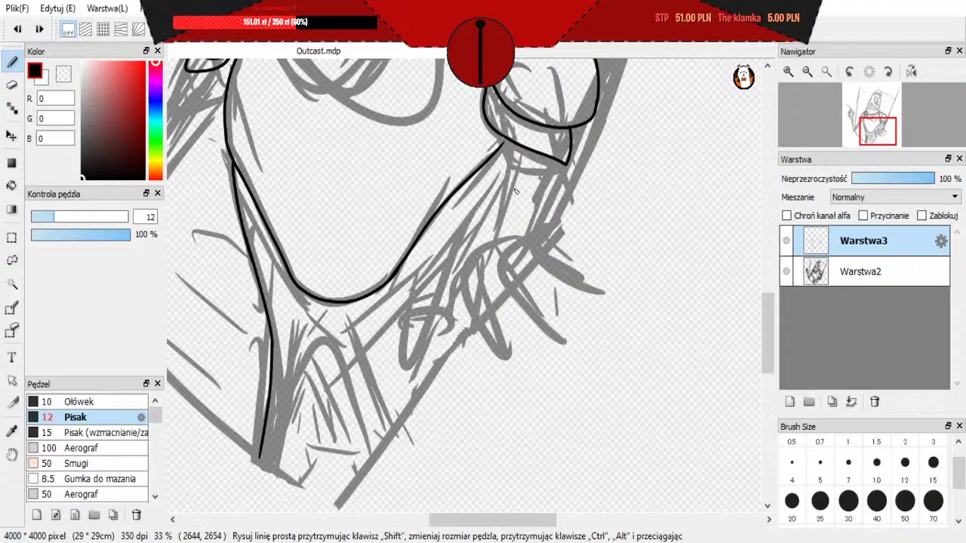
# Step: Ink the outer line of the left arm from the shoulder band down to the elbow point of the sketch
pyautogui.scroll(-4, 515, 187)
pyautogui.scroll(2, 454, 252)
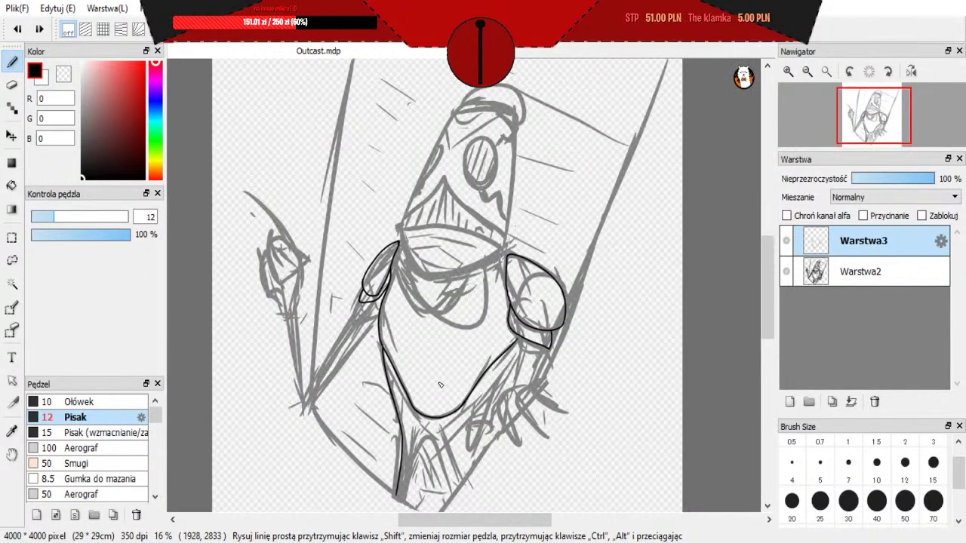
pyautogui.scroll(1, 431, 140)
pyautogui.scroll(-2, 336, 438)
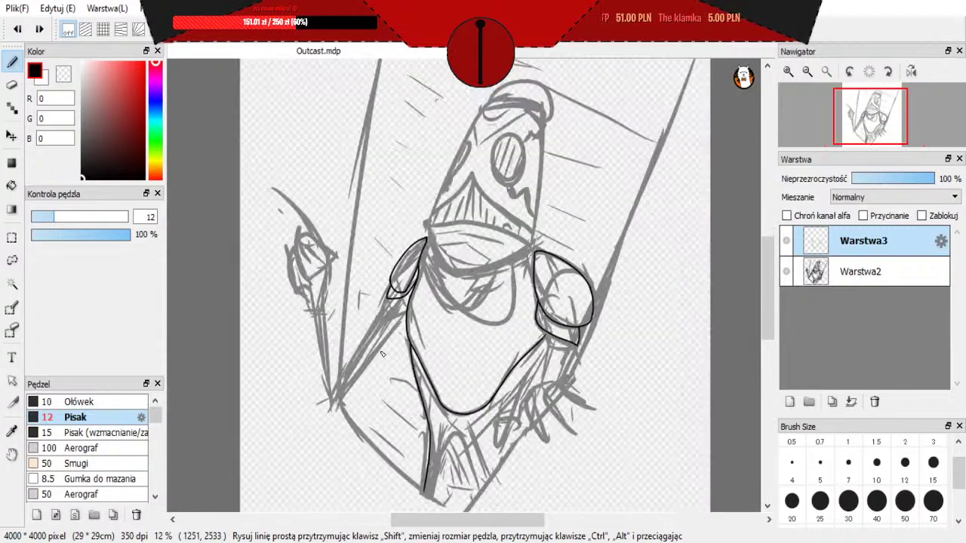
pyautogui.scroll(3, 296, 426)
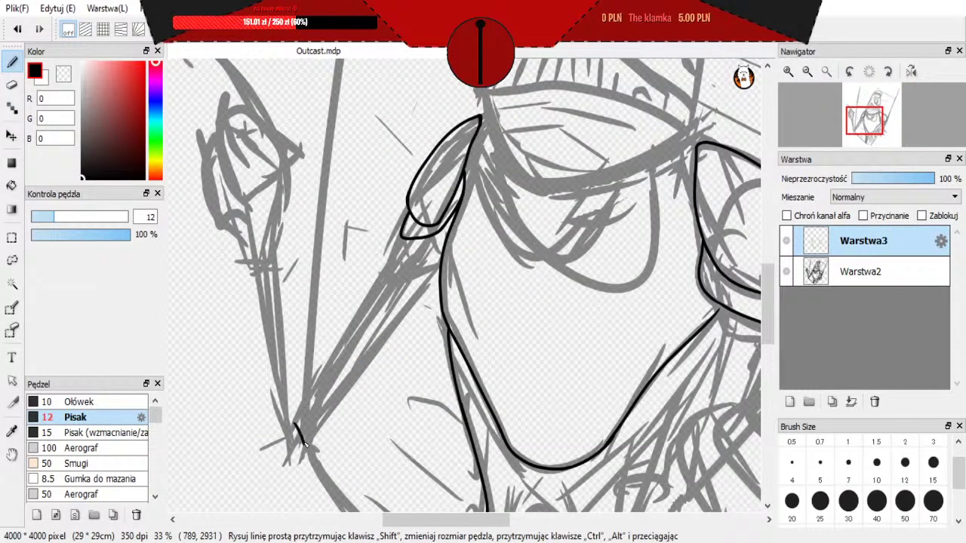
pyautogui.moveTo(296, 428); pyautogui.dragTo(404, 260)
pyautogui.hotkey('ctrl', 'z')
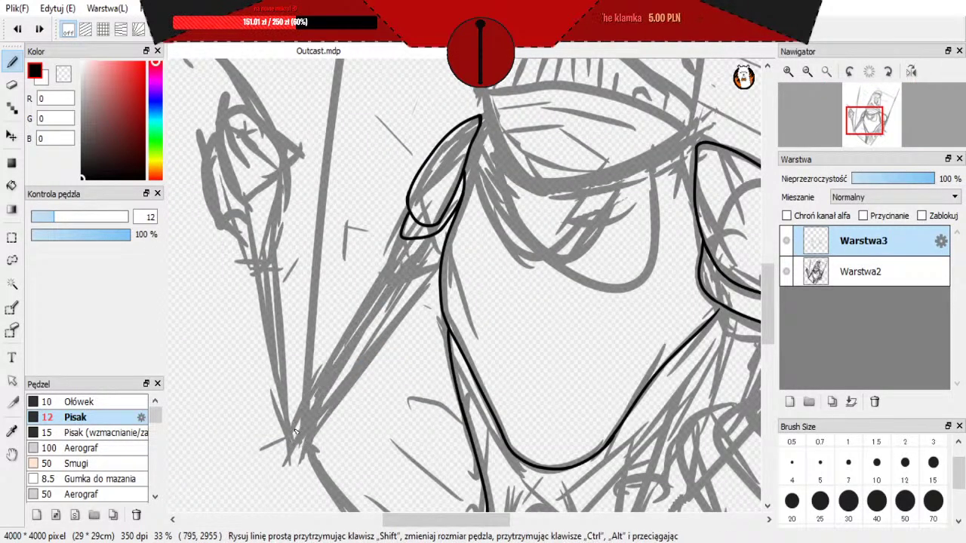
pyautogui.moveTo(358, 324); pyautogui.dragTo(393, 267)
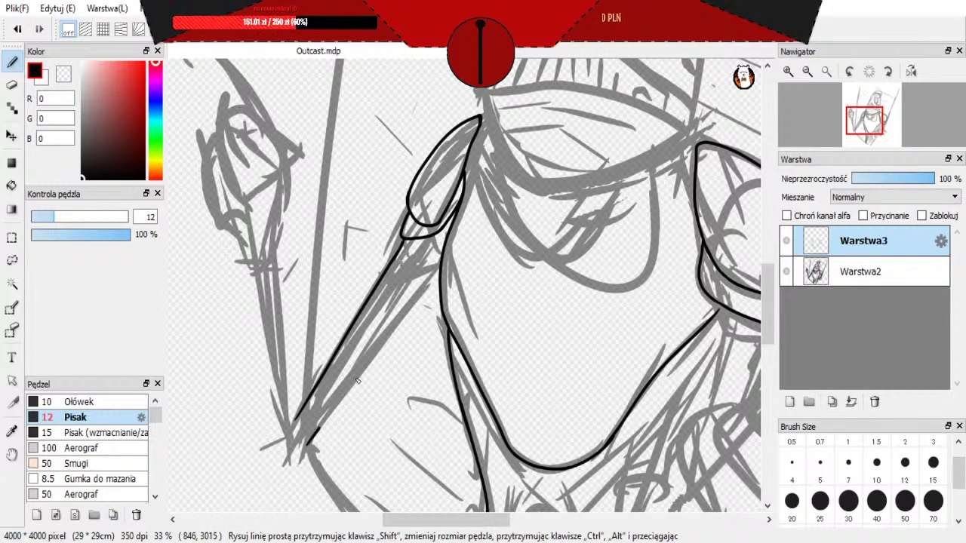
# Step: Ink the small sleeve edge beneath the left shoulder band, curving across to the torso line
pyautogui.moveTo(357, 381); pyautogui.dragTo(432, 287)
pyautogui.hotkey('ctrl', 'z')
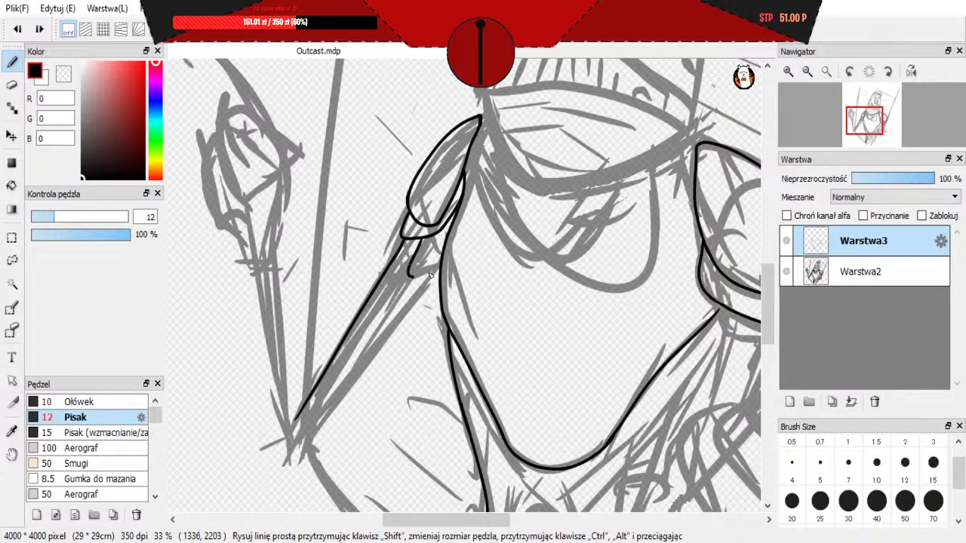
pyautogui.hotkey('ctrl', 'z')
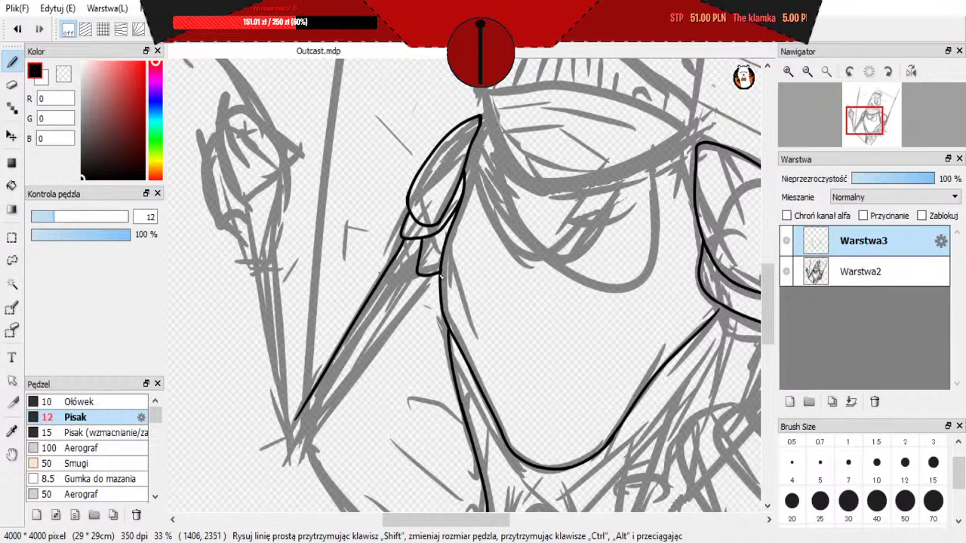
# Step: Ink the inner line of the left arm from the small sleeve edge down to the elbow point
pyautogui.moveTo(438, 273); pyautogui.dragTo(353, 392)
pyautogui.hotkey('ctrl', 'z')
pyautogui.moveTo(438, 263); pyautogui.dragTo(308, 433)
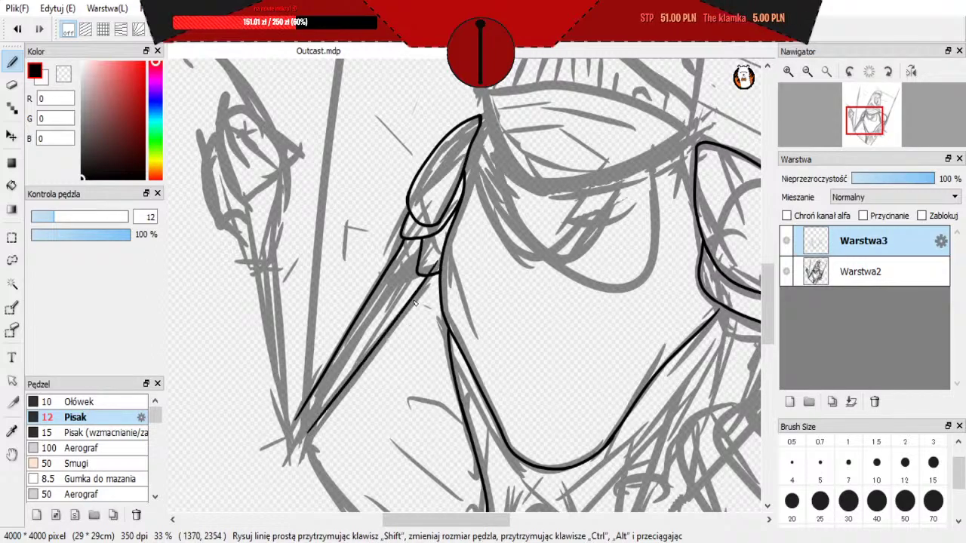
pyautogui.hotkey('ctrl', 'z')
pyautogui.moveTo(437, 273); pyautogui.dragTo(310, 438)
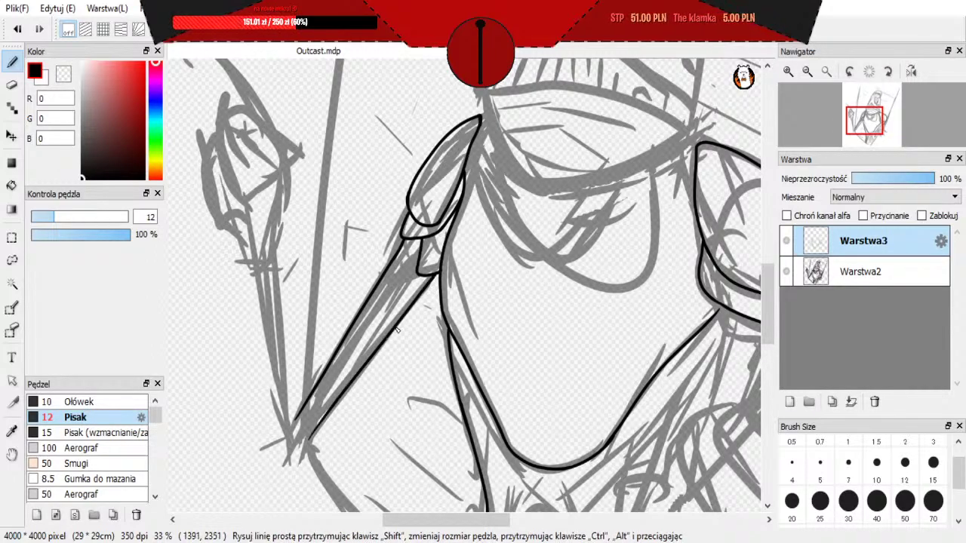
# Step: Erase the overshoot where the left sleeve edge crosses the torso line
pyautogui.scroll(4, 414, 264)
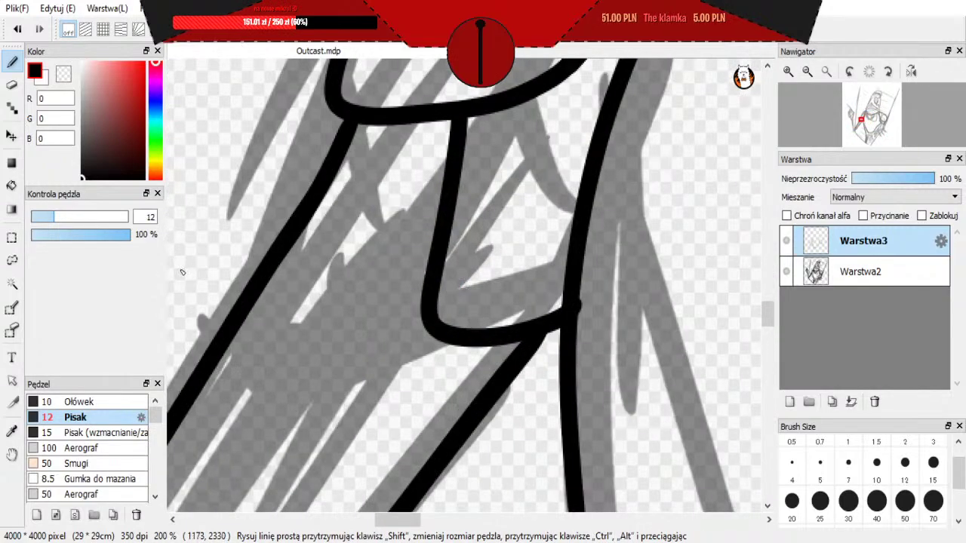
pyautogui.click(12, 83)
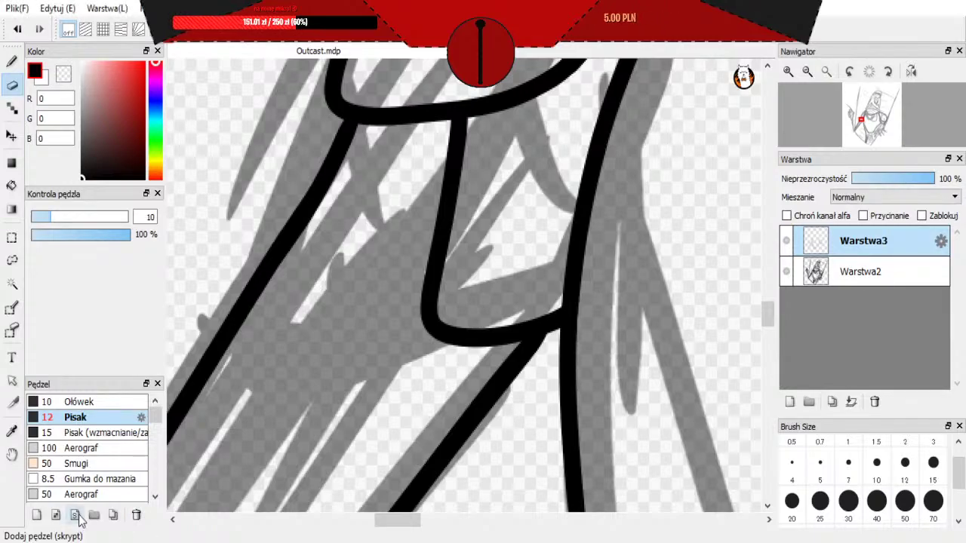
pyautogui.scroll(-6, 302, 273)
pyautogui.scroll(1, 494, 332)
# Step: Erase the excess tip of the right torso line where it meets the right shoulder band
pyautogui.click(12, 61)
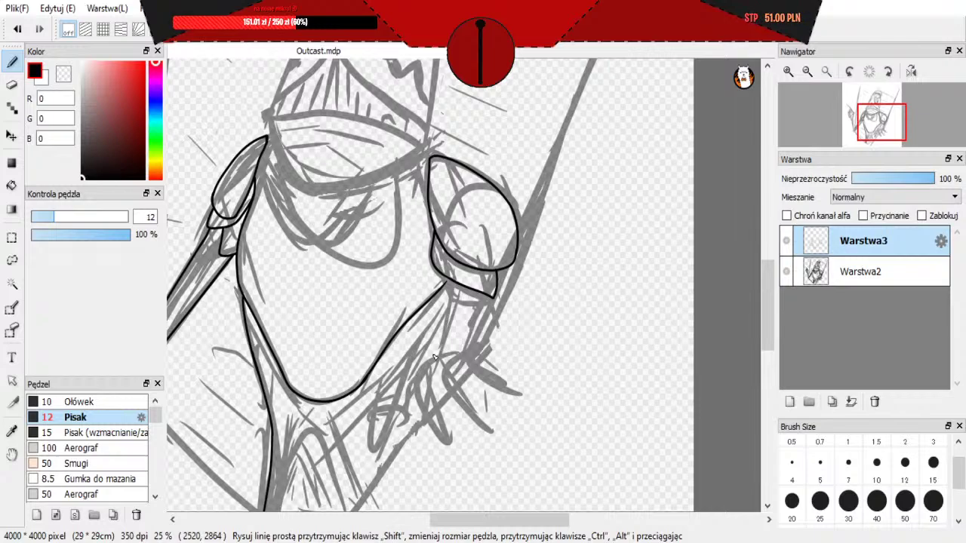
pyautogui.scroll(1, 489, 415)
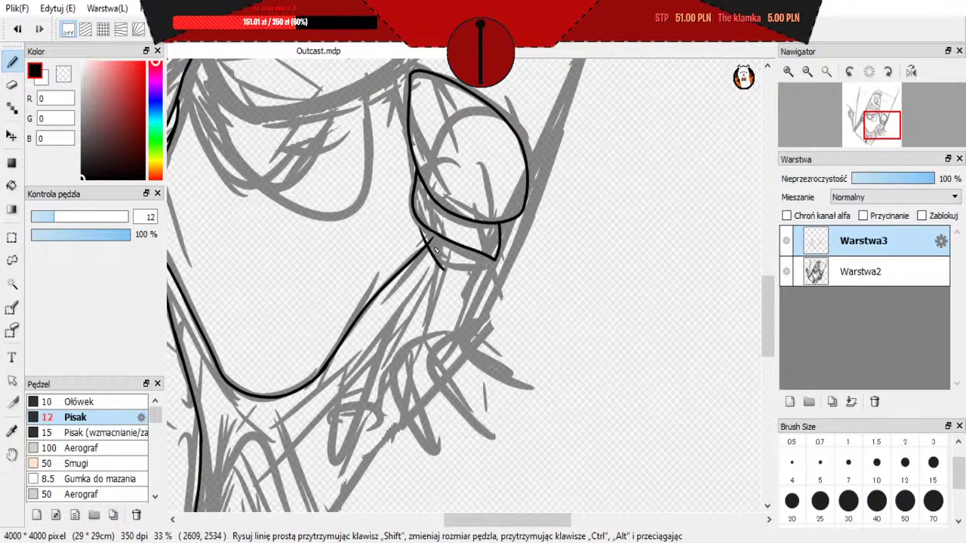
pyautogui.scroll(2, 562, 203)
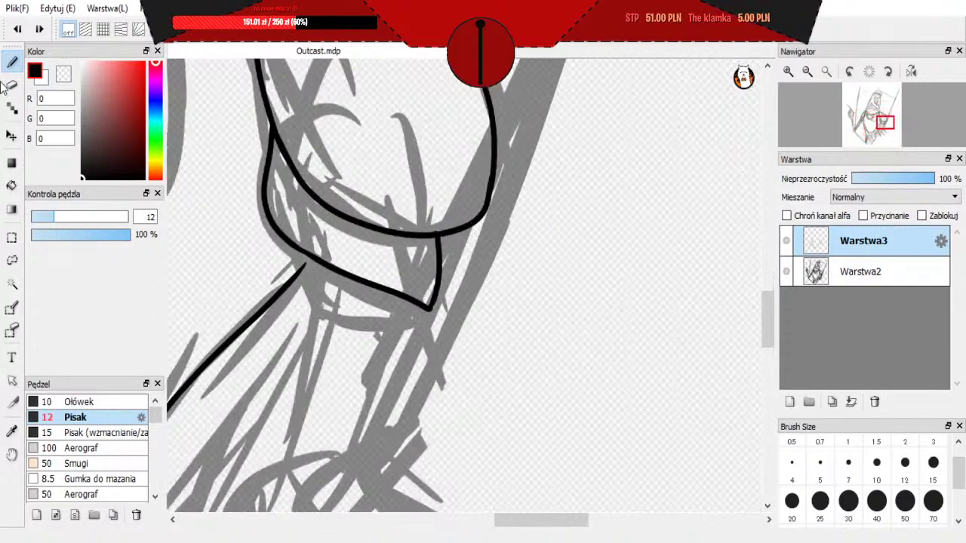
pyautogui.click(14, 86)
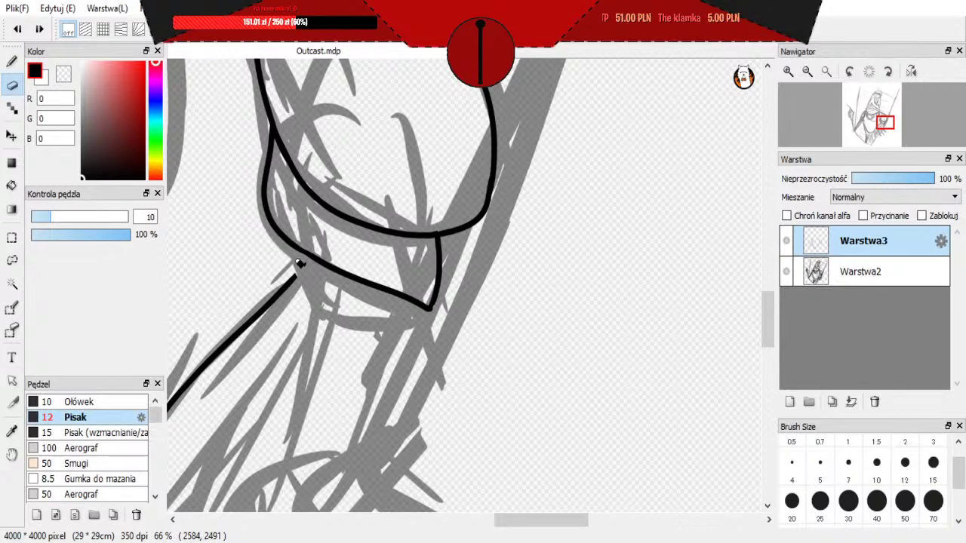
# Step: Ink the curved sleeve edge beneath the right shoulder band with the pen and try an arm line running down from it
pyautogui.scroll(-2, 298, 262)
pyautogui.press('b')
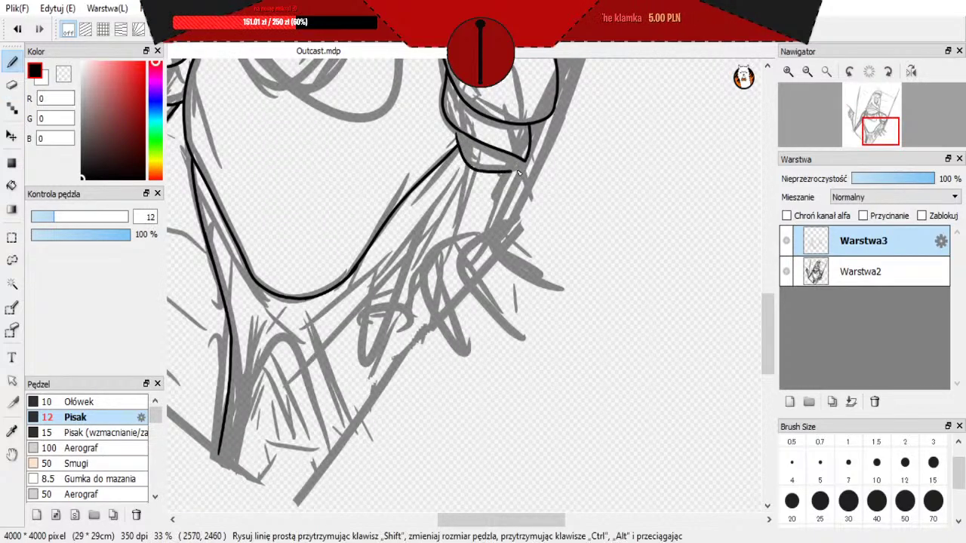
pyautogui.hotkey('ctrl', 'z')
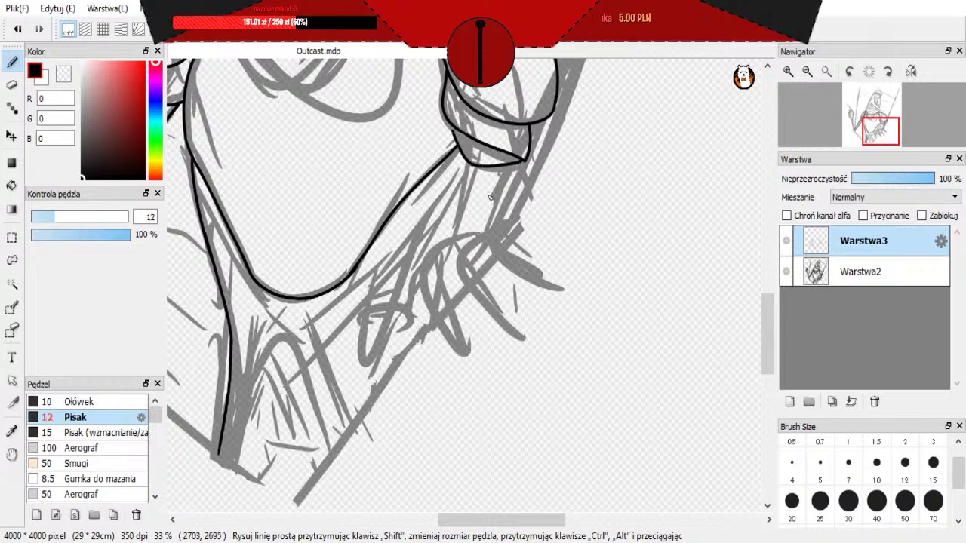
pyautogui.hotkey('ctrl', 'z')
pyautogui.moveTo(475, 164); pyautogui.dragTo(436, 283)
pyautogui.hotkey('ctrl', 'z')
# Step: Ink the left edge of the head from the lower left corner of the face up to the cap's brim
pyautogui.scroll(-3, 382, 304)
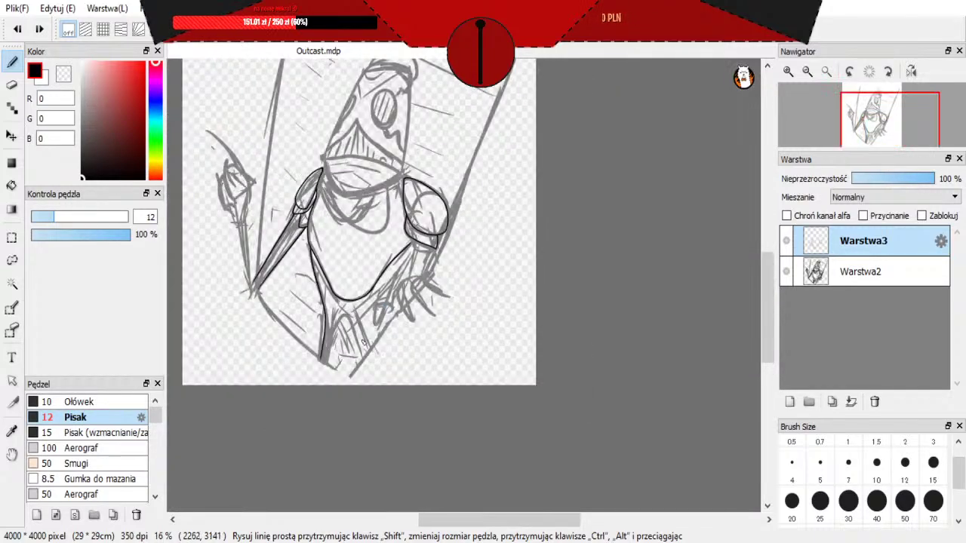
pyautogui.scroll(1, 362, 343)
pyautogui.scroll(1, 355, 377)
pyautogui.scroll(-1, 347, 407)
pyautogui.scroll(1, 341, 424)
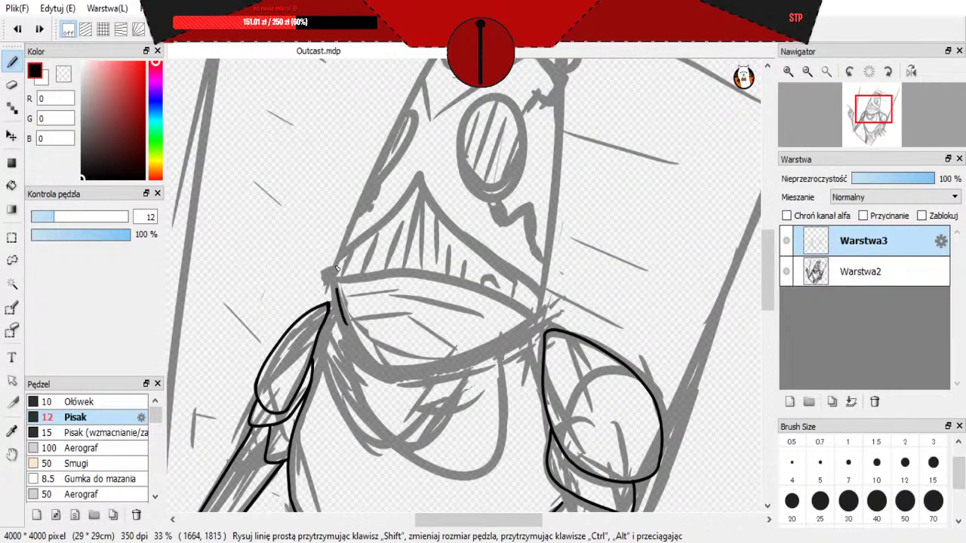
pyautogui.moveTo(336, 279); pyautogui.dragTo(409, 113)
pyautogui.hotkey('ctrl', 'z')
pyautogui.moveTo(336, 277)
pyautogui.mouseDown()
pyautogui.moveTo(342, 243)
pyautogui.moveTo(401, 107)
pyautogui.mouseUp()
pyautogui.scroll(2, 414, 134)
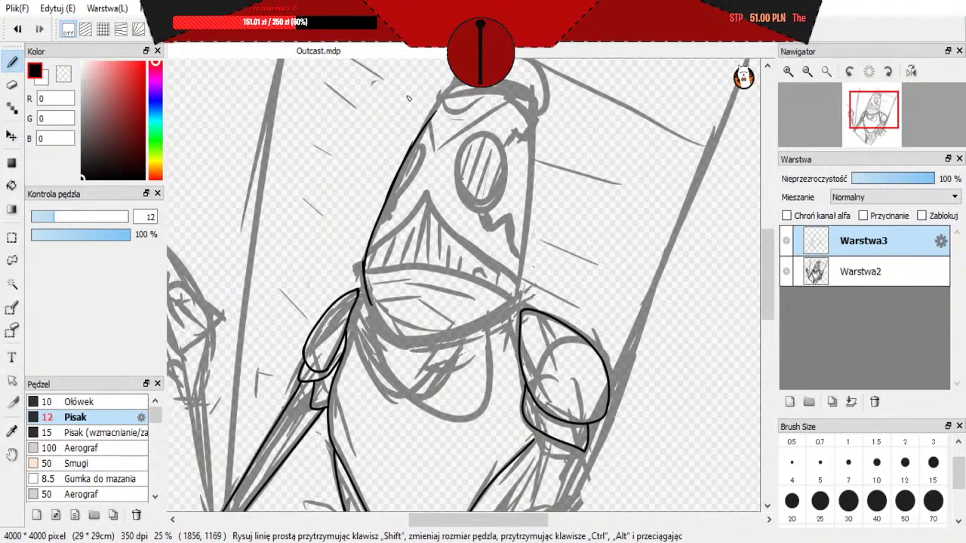
pyautogui.hotkey('ctrl', 'z')
pyautogui.moveTo(321, 430); pyautogui.dragTo(416, 230)
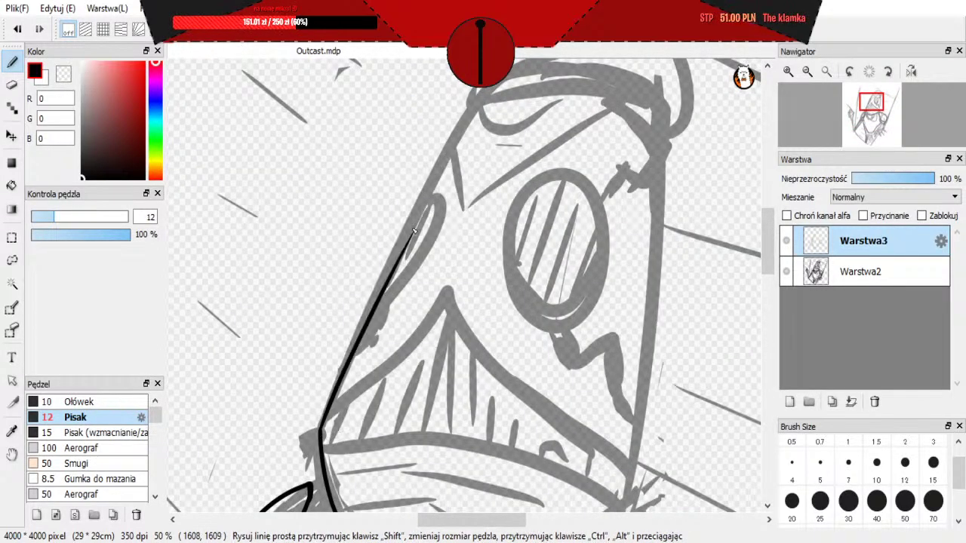
pyautogui.hotkey('ctrl', 'z')
pyautogui.moveTo(320, 430)
pyautogui.mouseDown()
pyautogui.moveTo(398, 246)
pyautogui.moveTo(476, 98)
pyautogui.mouseUp()
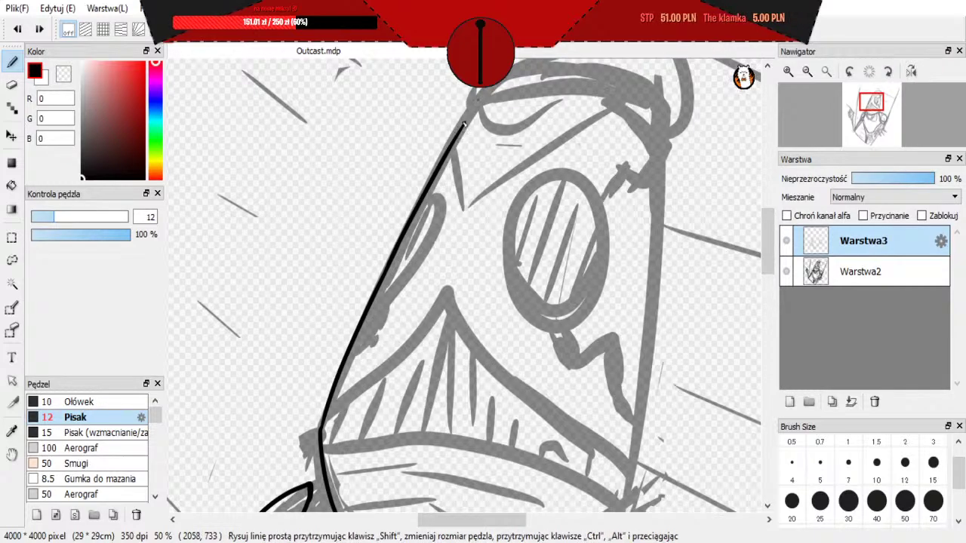
pyautogui.hotkey('ctrl', 'z')
pyautogui.moveTo(428, 176); pyautogui.dragTo(480, 98)
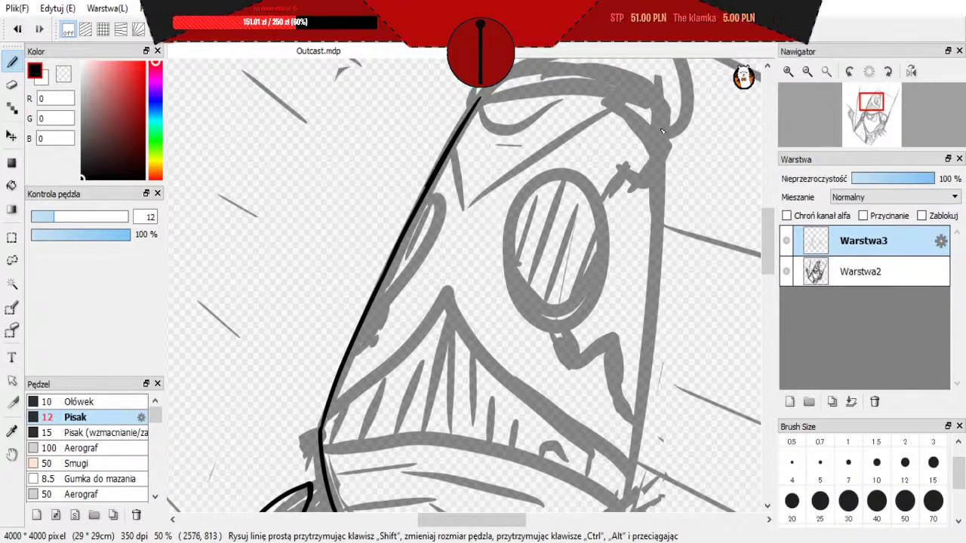
# Step: Ink the right edge of the head from the cap's brim down to the lower right corner of the face
pyautogui.moveTo(662, 153); pyautogui.dragTo(648, 430)
pyautogui.hotkey('ctrl', 'z')
pyautogui.moveTo(661, 127)
pyautogui.mouseDown()
pyautogui.moveTo(662, 225)
pyautogui.moveTo(646, 422)
pyautogui.mouseUp()
pyautogui.hotkey('ctrl', 'z')
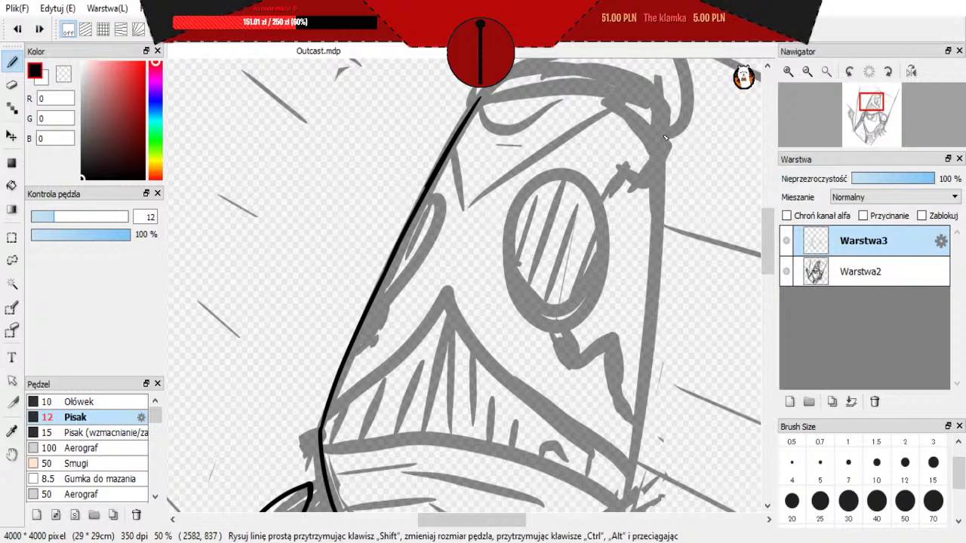
pyautogui.moveTo(661, 125); pyautogui.dragTo(638, 453)
pyautogui.hotkey('ctrl', 'z')
pyautogui.moveTo(661, 126); pyautogui.dragTo(635, 462)
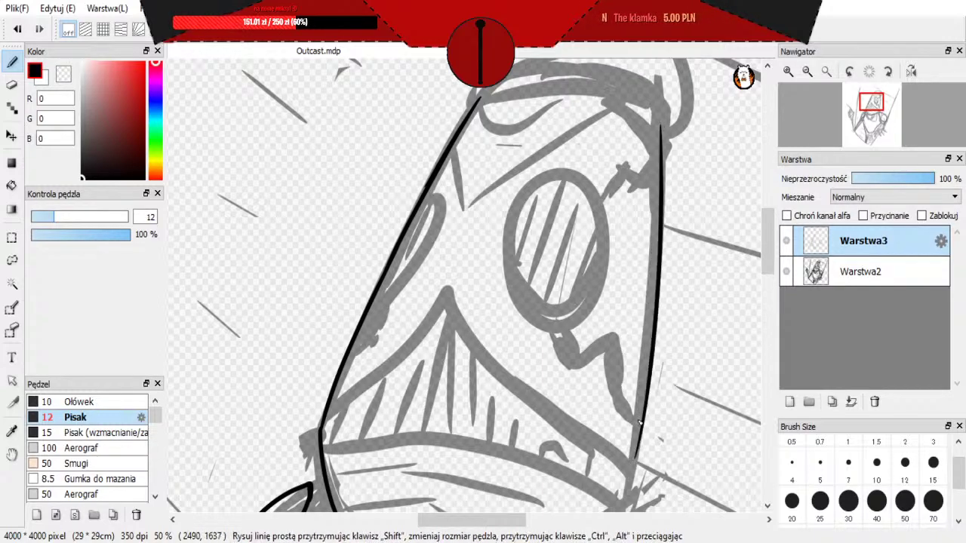
pyautogui.hotkey('ctrl', 'z')
pyautogui.moveTo(659, 121)
pyautogui.mouseDown()
pyautogui.moveTo(646, 415)
pyautogui.moveTo(628, 465)
pyautogui.mouseUp()
pyautogui.hotkey('ctrl', 'z')
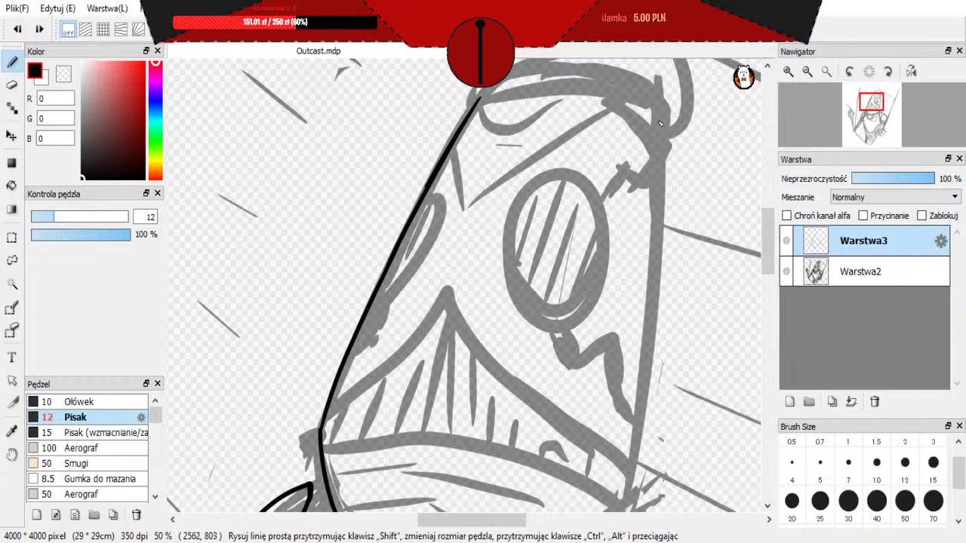
pyautogui.moveTo(658, 122)
pyautogui.mouseDown()
pyautogui.moveTo(639, 428)
pyautogui.moveTo(625, 466)
pyautogui.mouseUp()
# Step: Ink the left part of the arched line across the base of the face, starting at the lower left corner
pyautogui.scroll(-4, 577, 375)
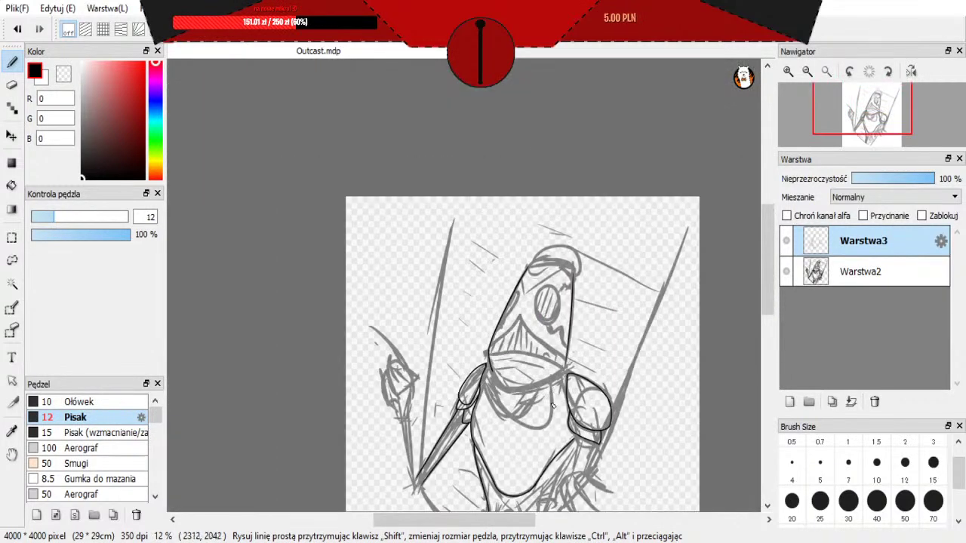
pyautogui.scroll(4, 579, 376)
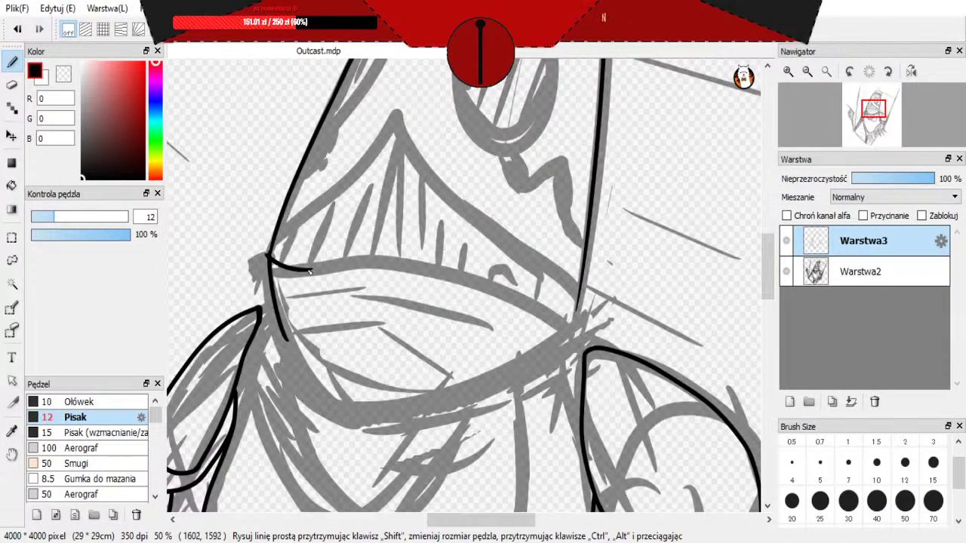
pyautogui.moveTo(278, 268); pyautogui.dragTo(476, 277)
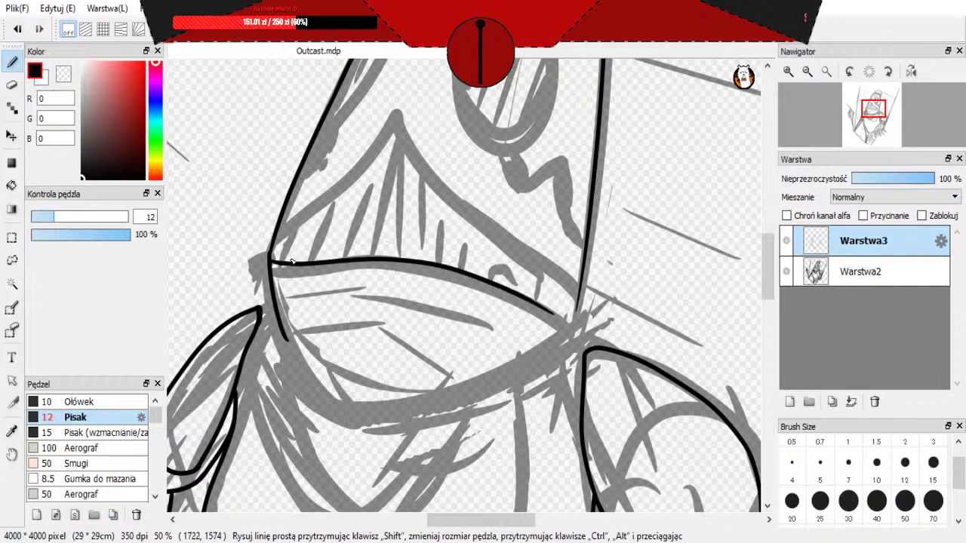
pyautogui.hotkey('ctrl', 'z')
pyautogui.moveTo(296, 268)
pyautogui.mouseDown()
pyautogui.moveTo(386, 259)
pyautogui.moveTo(518, 296)
pyautogui.mouseUp()
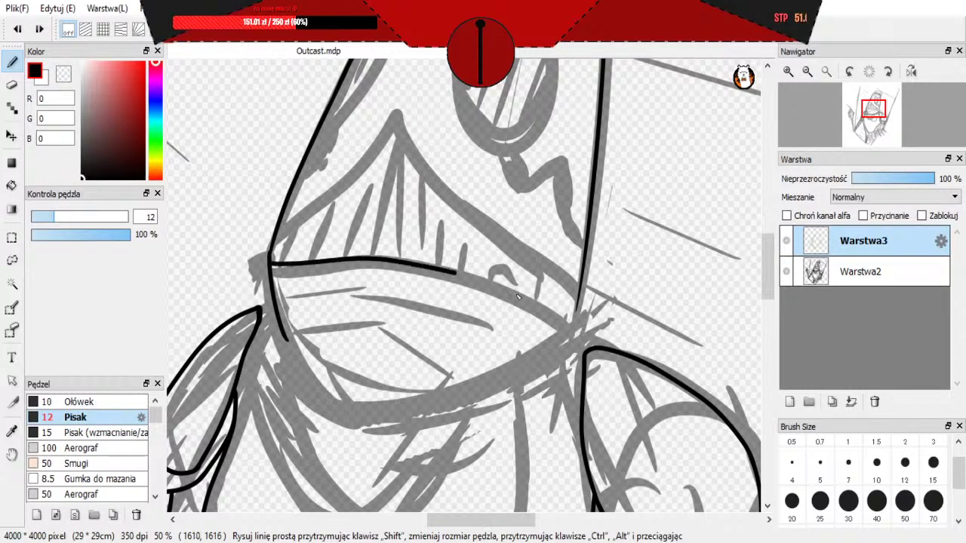
# Step: Extend the arched line across the base of the face to the lower right corner
pyautogui.moveTo(571, 326); pyautogui.dragTo(575, 330)
pyautogui.hotkey('ctrl', 'z')
pyautogui.moveTo(492, 286); pyautogui.dragTo(572, 335)
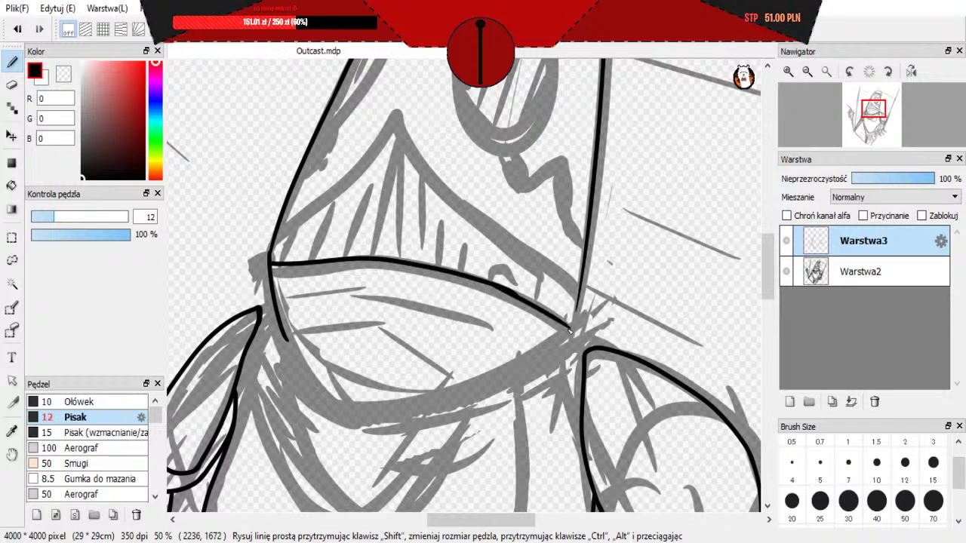
pyautogui.hotkey('ctrl', 'z')
pyautogui.moveTo(493, 286); pyautogui.dragTo(564, 329)
pyautogui.hotkey('ctrl', 'z')
pyautogui.moveTo(492, 285); pyautogui.dragTo(575, 329)
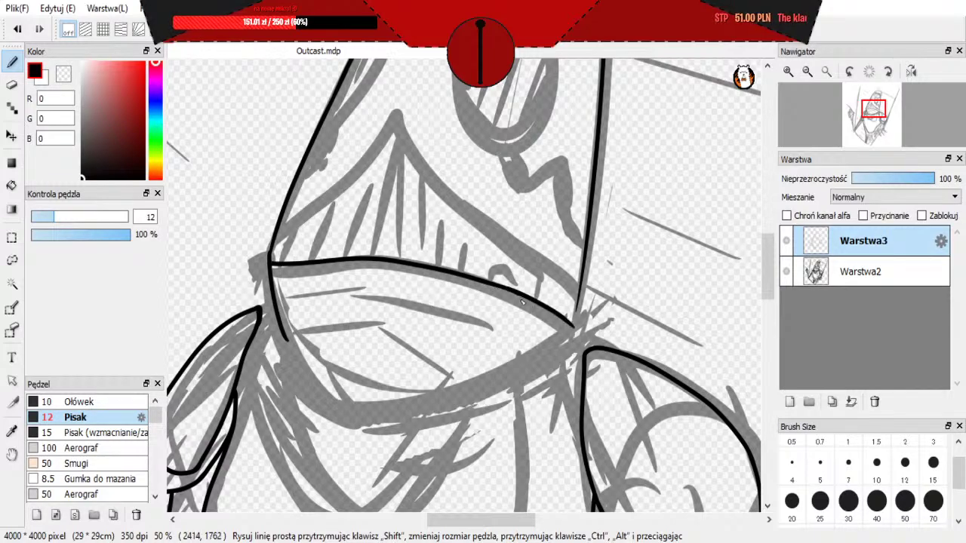
pyautogui.hotkey('ctrl', 'z')
pyautogui.moveTo(492, 285); pyautogui.dragTo(564, 327)
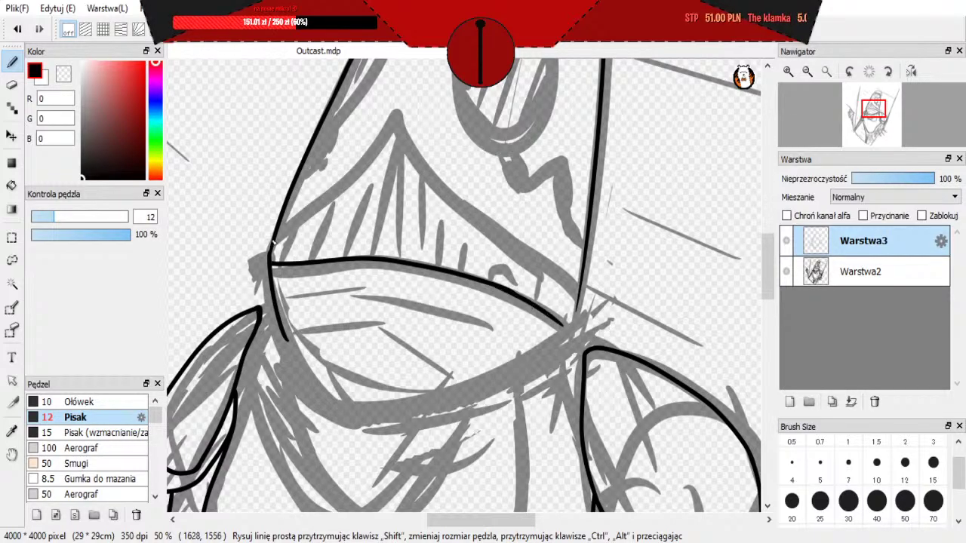
# Step: Ink the left slope of the peaked line on the face, rising from the head's left edge toward the peak
pyautogui.moveTo(273, 238); pyautogui.dragTo(335, 170)
pyautogui.hotkey('ctrl', 'z')
pyautogui.moveTo(273, 238); pyautogui.dragTo(367, 148)
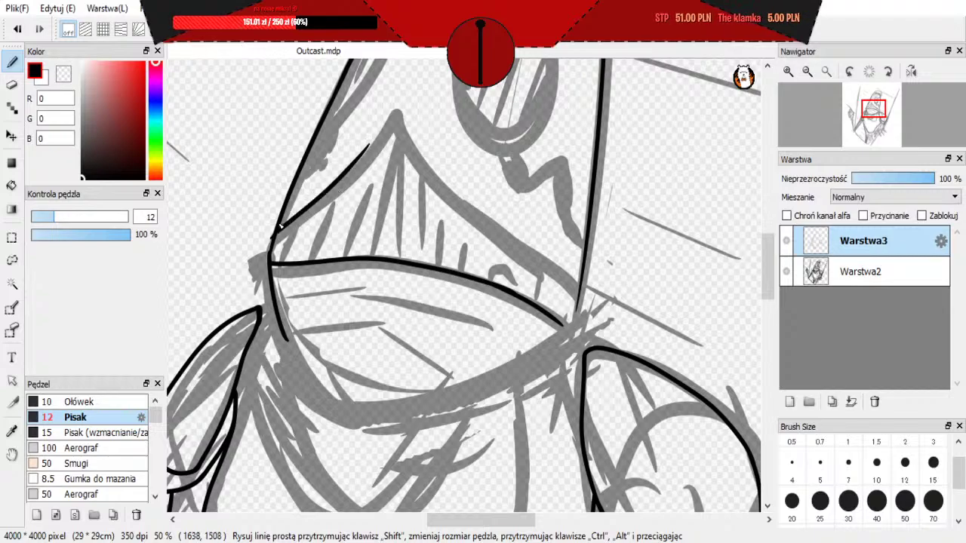
pyautogui.hotkey('ctrl', 'z')
pyautogui.moveTo(276, 232)
pyautogui.mouseDown()
pyautogui.moveTo(397, 118)
pyautogui.moveTo(450, 189)
pyautogui.mouseUp()
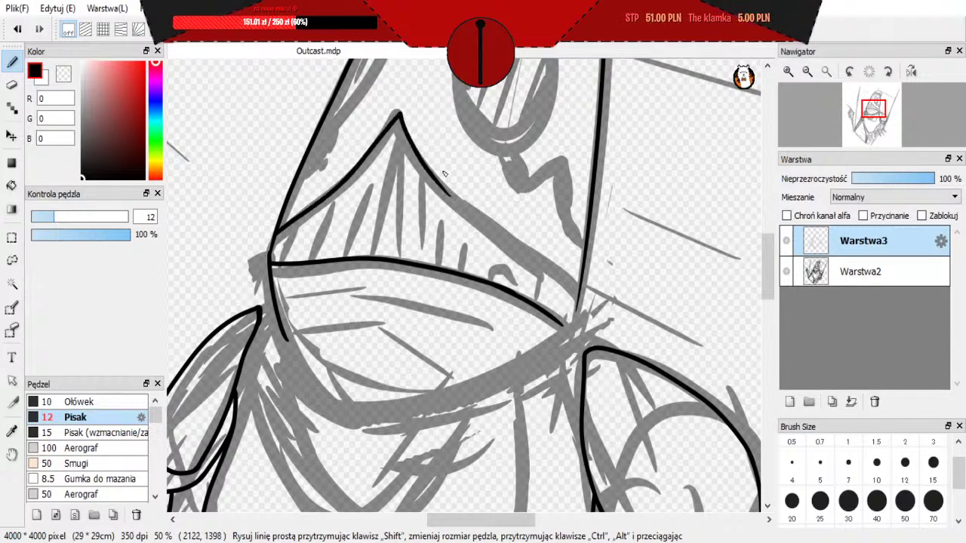
# Step: Ink the pointed tip of the peaked line on the face and carry the line down its right slope
pyautogui.hotkey('ctrl', 'z')
pyautogui.moveTo(351, 177); pyautogui.dragTo(400, 115)
pyautogui.hotkey('ctrl', 'z')
pyautogui.moveTo(352, 176); pyautogui.dragTo(399, 114)
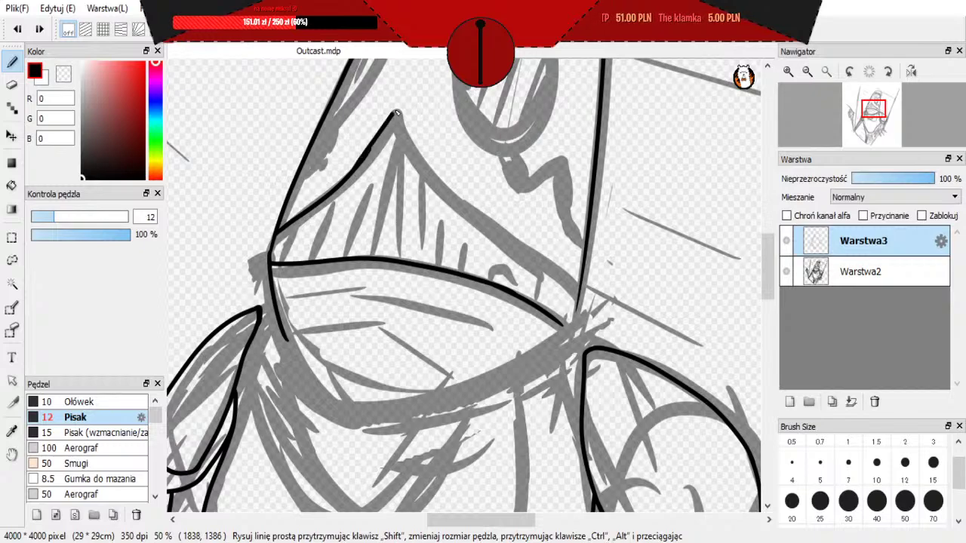
pyautogui.hotkey('ctrl', 'z')
pyautogui.moveTo(351, 176)
pyautogui.mouseDown()
pyautogui.moveTo(391, 114)
pyautogui.moveTo(350, 179)
pyautogui.moveTo(400, 113)
pyautogui.moveTo(350, 174)
pyautogui.moveTo(400, 113)
pyautogui.moveTo(462, 199)
pyautogui.mouseUp()
pyautogui.hotkey('ctrl', 'z')
pyautogui.keyDown('shift'); pyautogui.click(350, 176); pyautogui.keyUp('shift')
pyautogui.hotkey('ctrl', 'z')
pyautogui.hotkey('ctrl', 'z')
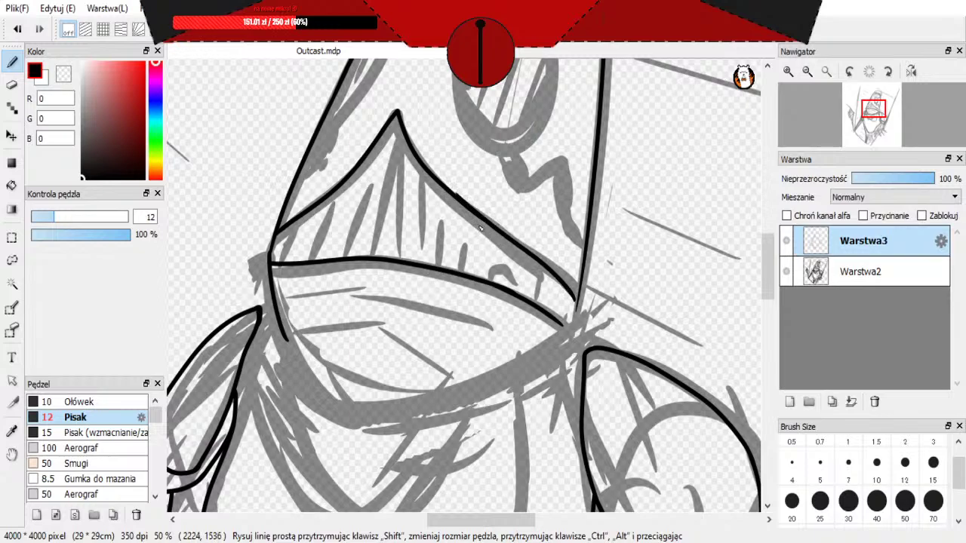
# Step: Redraw the lower part of the peaked line's right slope so it runs into the head's right edge
pyautogui.hotkey('ctrl', 'z')
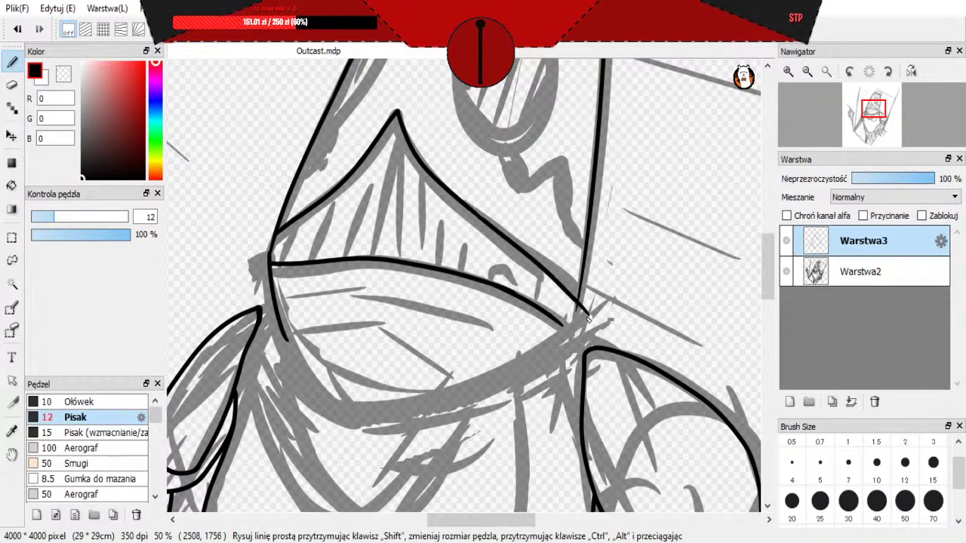
pyautogui.hotkey('ctrl', 'z')
pyautogui.moveTo(575, 301); pyautogui.dragTo(587, 315)
pyautogui.hotkey('ctrl', 'z')
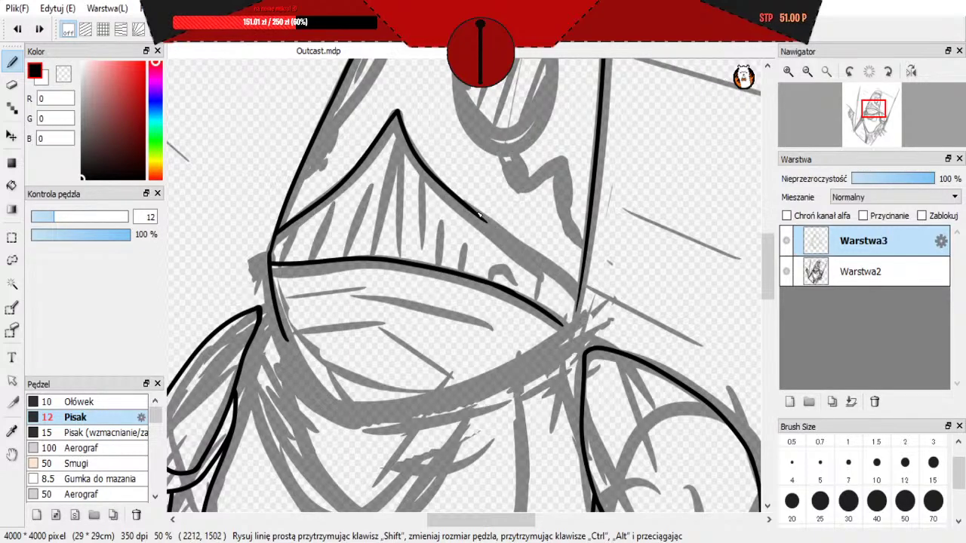
pyautogui.moveTo(489, 222); pyautogui.dragTo(576, 317)
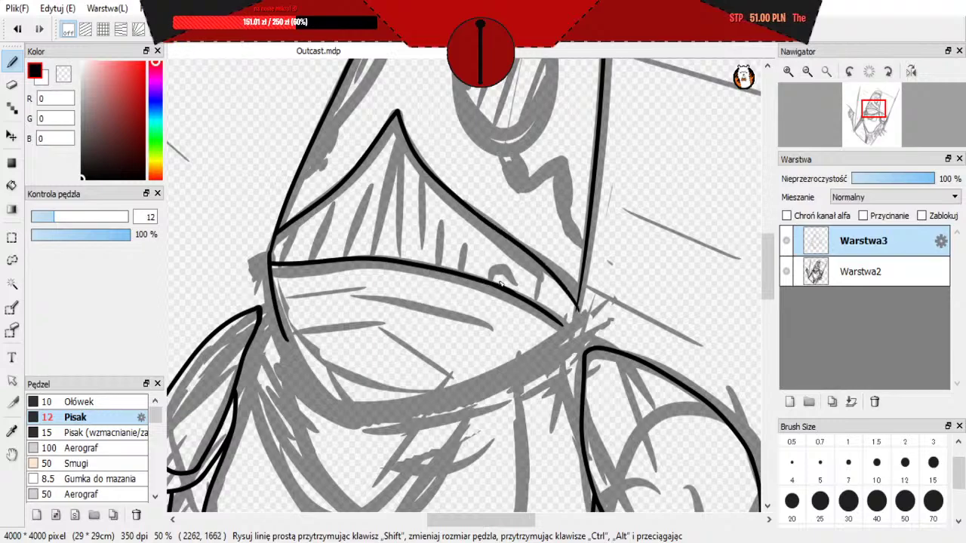
# Step: Ink the curved chin line under the face from the lower left corner around to the lower right corner
pyautogui.scroll(-2, 499, 284)
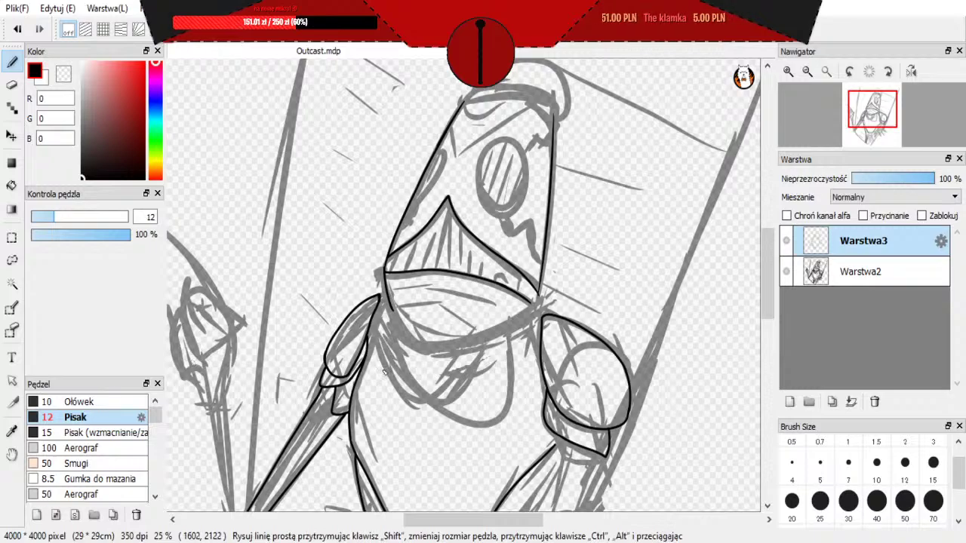
pyautogui.scroll(1, 518, 297)
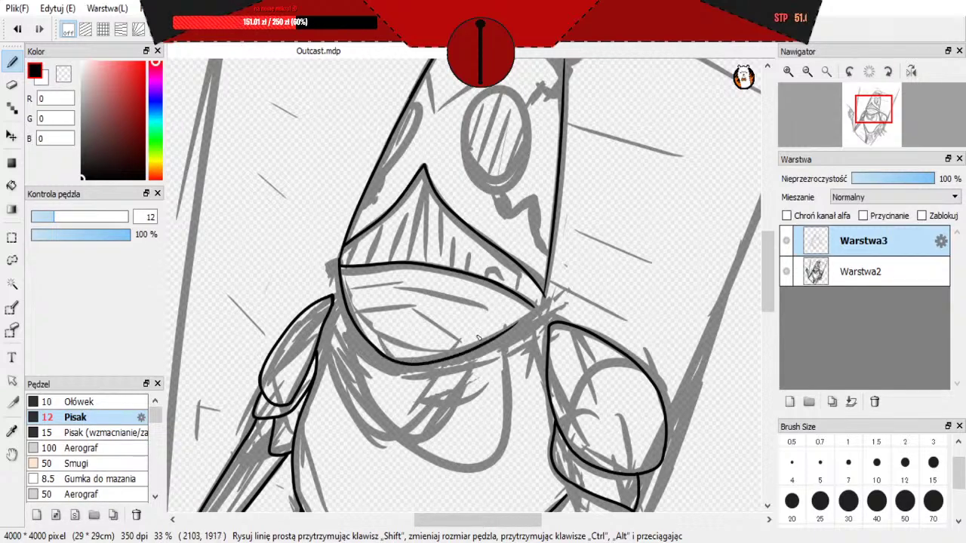
pyautogui.scroll(1, 529, 311)
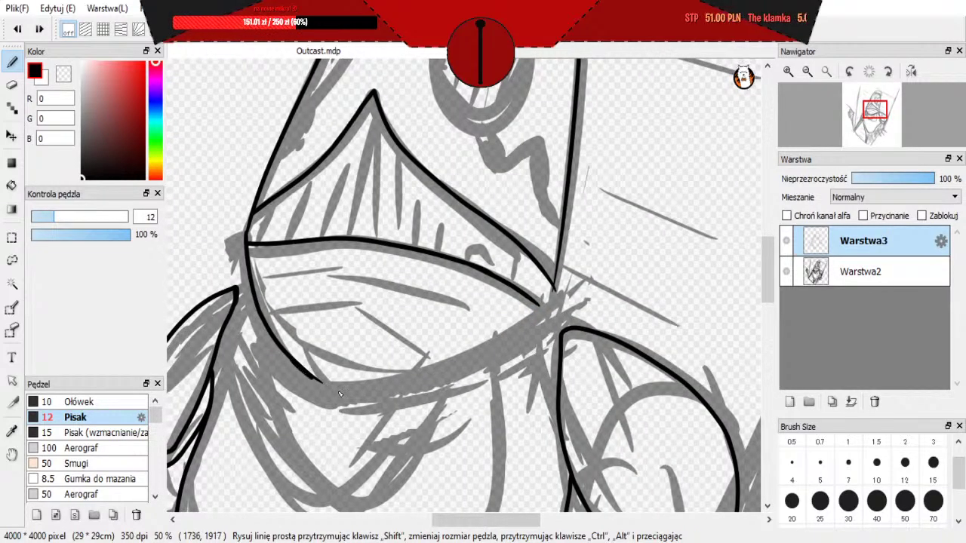
pyautogui.moveTo(340, 393)
pyautogui.mouseDown()
pyautogui.moveTo(436, 371)
pyautogui.moveTo(541, 311)
pyautogui.mouseUp()
pyautogui.hotkey('ctrl', 'z')
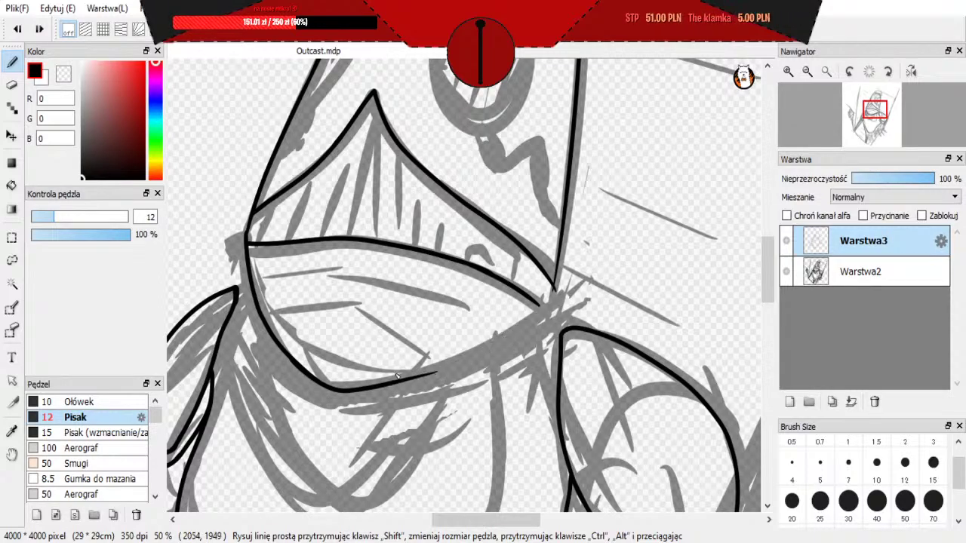
pyautogui.moveTo(437, 371); pyautogui.dragTo(540, 306)
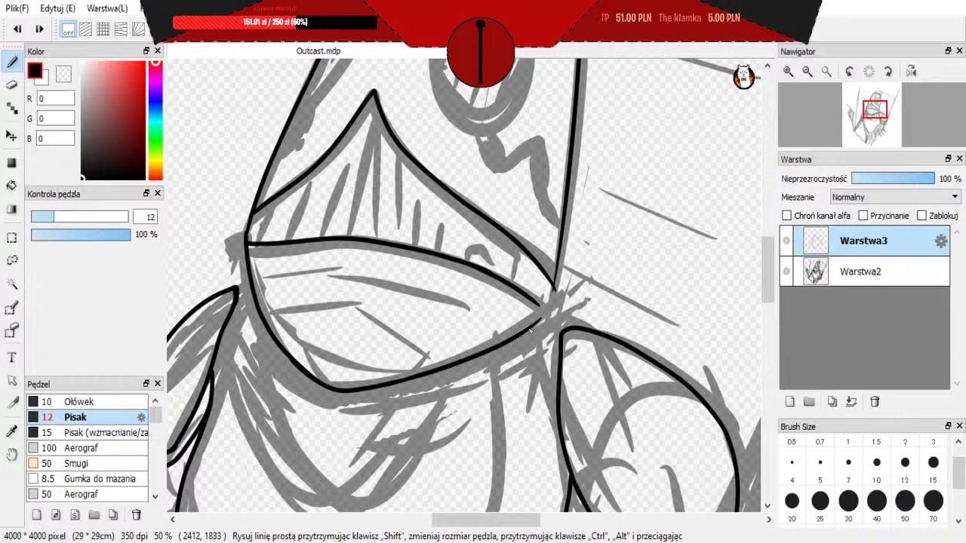
# Step: Join the chin line to the head's right edge with a smoothly rounded corner stroke
pyautogui.moveTo(557, 246); pyautogui.dragTo(542, 312)
pyautogui.hotkey('ctrl', 'z')
pyautogui.moveTo(559, 252); pyautogui.dragTo(543, 312)
pyautogui.hotkey('ctrl', 'z')
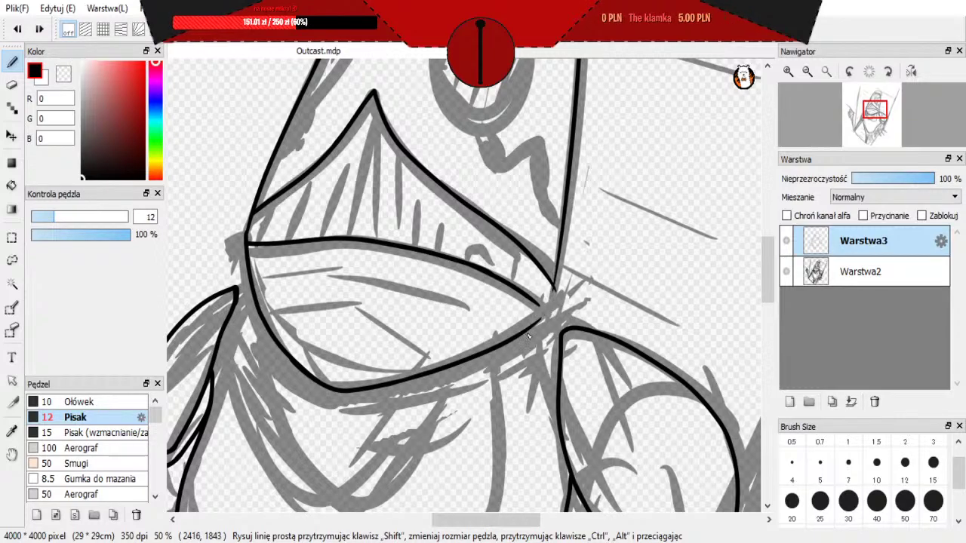
pyautogui.scroll(3, 578, 303)
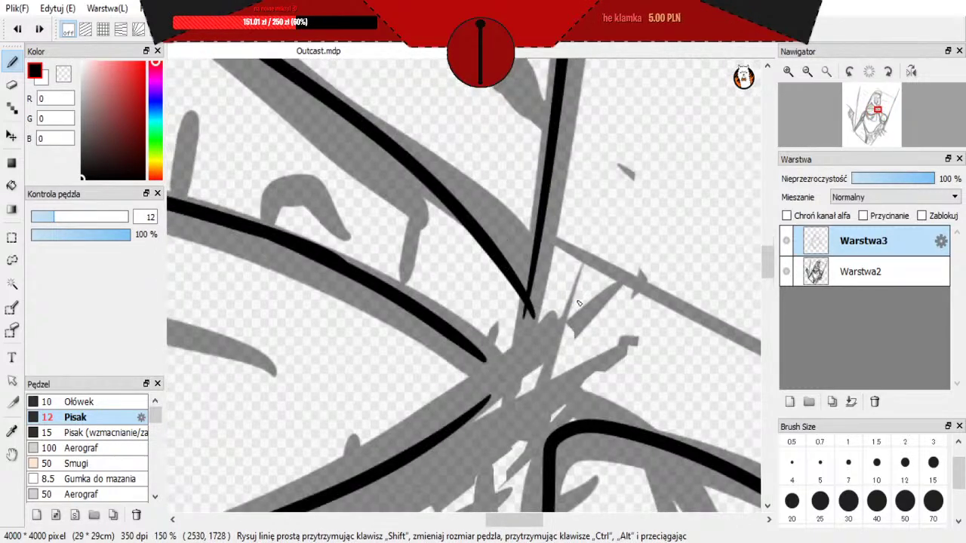
pyautogui.moveTo(421, 444); pyautogui.dragTo(544, 190)
pyautogui.hotkey('ctrl', 'z')
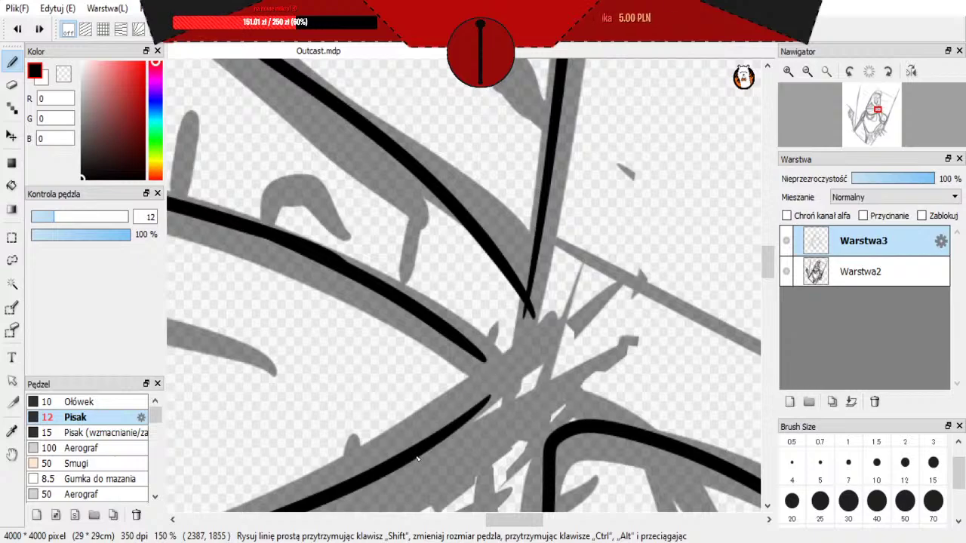
pyautogui.moveTo(418, 455)
pyautogui.mouseDown()
pyautogui.moveTo(505, 376)
pyautogui.moveTo(543, 206)
pyautogui.mouseUp()
pyautogui.hotkey('ctrl', 'z')
pyautogui.moveTo(412, 459)
pyautogui.mouseDown()
pyautogui.moveTo(487, 395)
pyautogui.moveTo(525, 290)
pyautogui.moveTo(541, 195)
pyautogui.mouseUp()
pyautogui.hotkey('ctrl', 'z')
pyautogui.moveTo(405, 461)
pyautogui.mouseDown()
pyautogui.moveTo(477, 400)
pyautogui.moveTo(529, 313)
pyautogui.moveTo(539, 215)
pyautogui.mouseUp()
pyautogui.hotkey('ctrl', 'z')
pyautogui.moveTo(511, 383)
pyautogui.mouseDown()
pyautogui.moveTo(474, 414)
pyautogui.moveTo(532, 307)
pyautogui.moveTo(539, 185)
pyautogui.mouseUp()
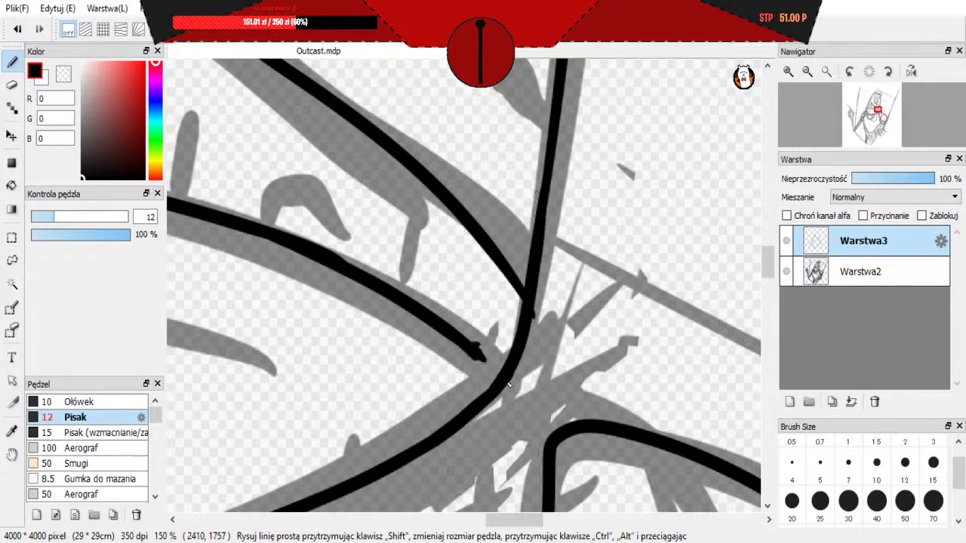
# Step: Extend the right end of the arched line across the face until it meets the rounded lower right corner
pyautogui.moveTo(501, 382); pyautogui.dragTo(409, 308)
pyautogui.hotkey('ctrl', 'z')
pyautogui.moveTo(501, 380)
pyautogui.mouseDown()
pyautogui.moveTo(481, 354)
pyautogui.moveTo(349, 273)
pyautogui.mouseUp()
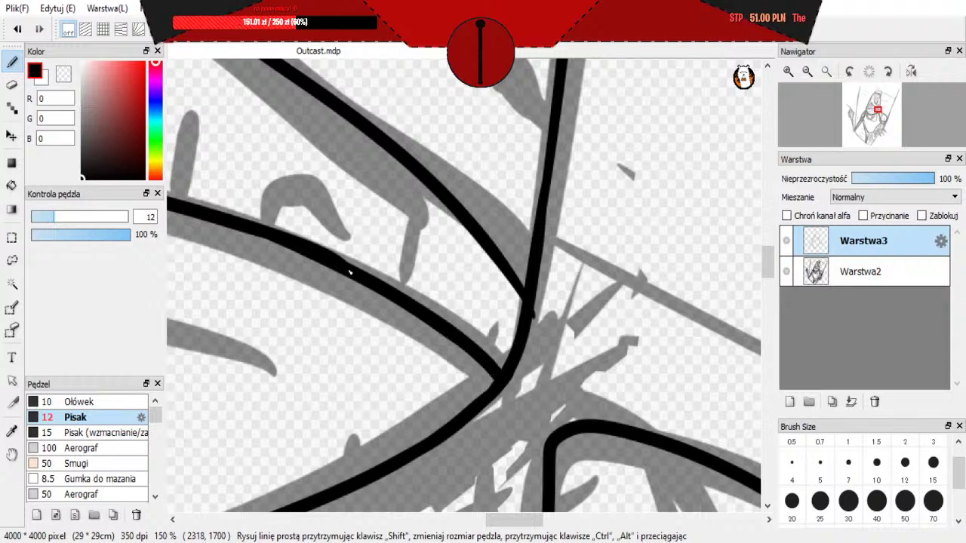
# Step: Erase the stray line tip sticking out of the head's right edge just above the rounded corner
pyautogui.click(11, 85)
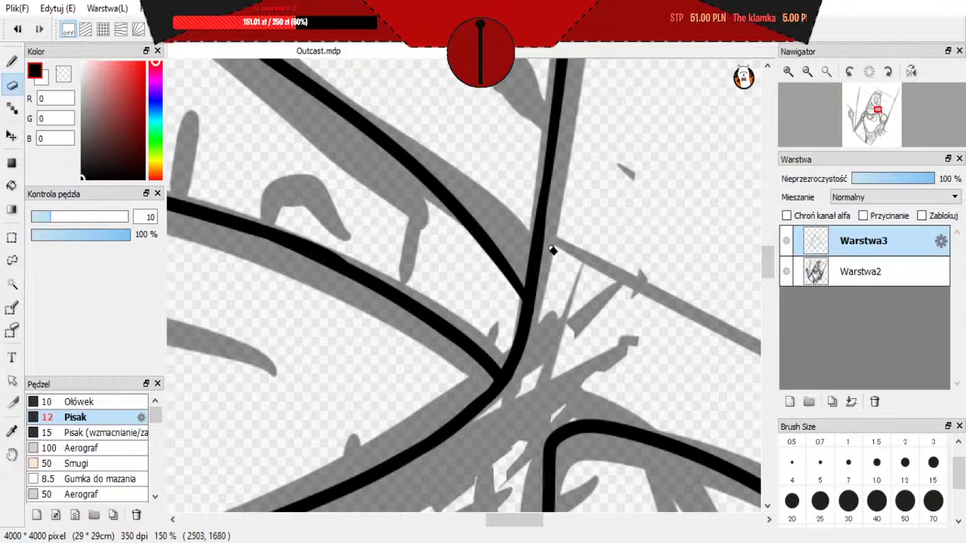
pyautogui.scroll(-5, 558, 260)
pyautogui.scroll(5, 567, 272)
pyautogui.scroll(-4, 428, 289)
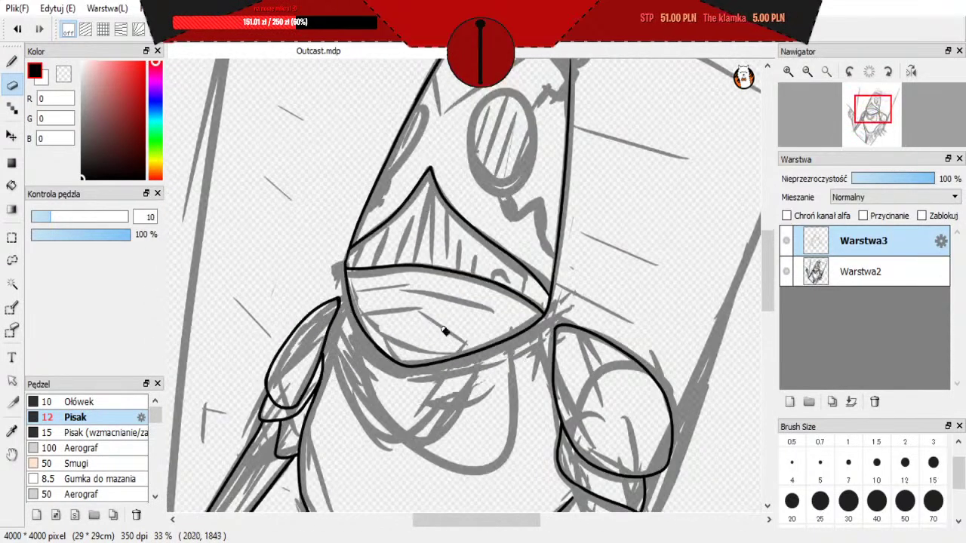
pyautogui.scroll(-2, 485, 195)
pyautogui.scroll(3, 470, 224)
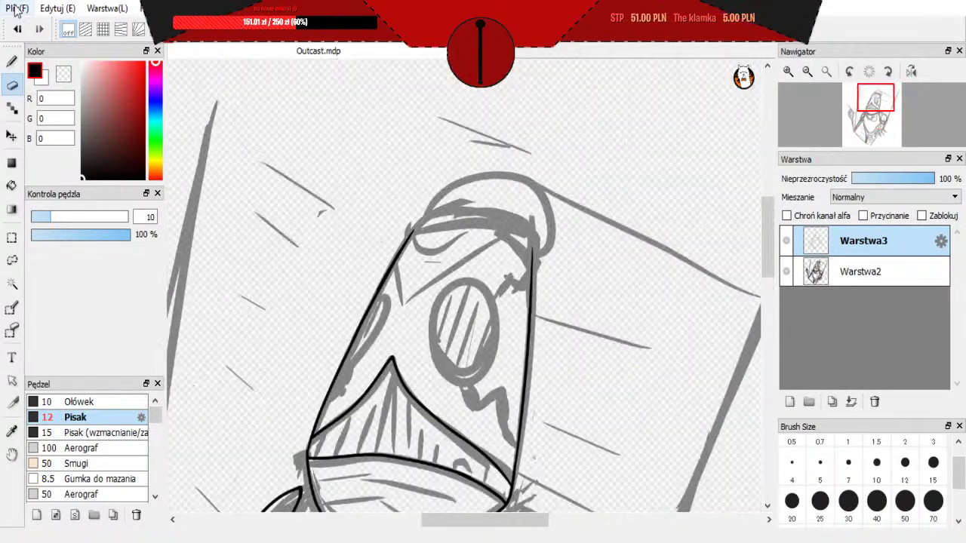
# Step: Ink the torso's left edge from beside the left shoulder pad up to the chin line with the Pisak brush
pyautogui.click(14, 60)
pyautogui.scroll(-4, 414, 258)
pyautogui.scroll(4, 413, 258)
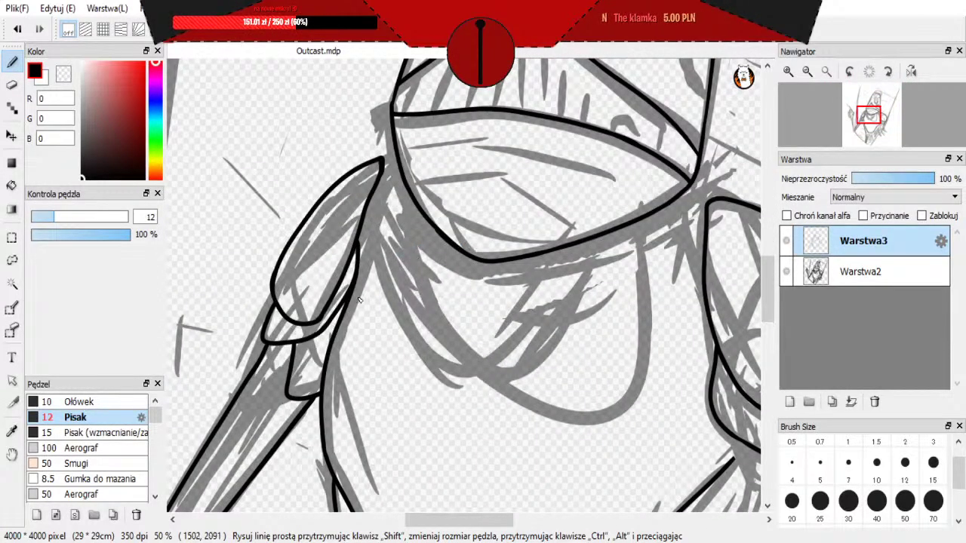
pyautogui.moveTo(355, 281); pyautogui.dragTo(388, 175)
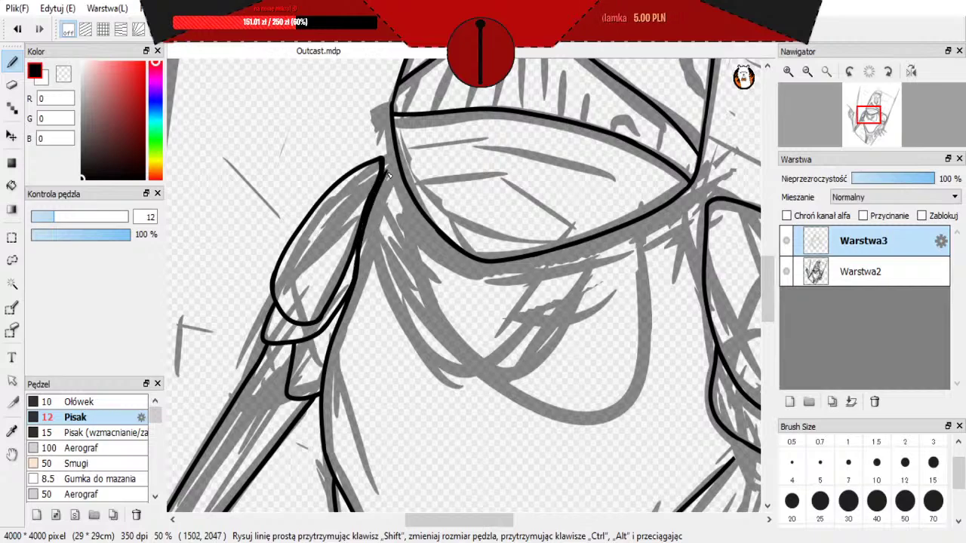
pyautogui.hotkey('ctrl', 'z')
pyautogui.moveTo(358, 267); pyautogui.dragTo(394, 167)
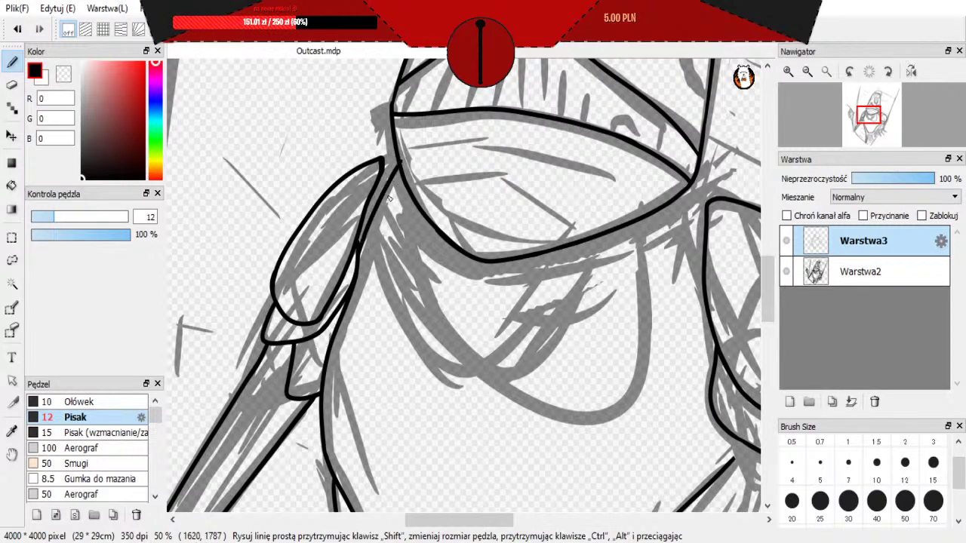
pyautogui.hotkey('ctrl', 'z')
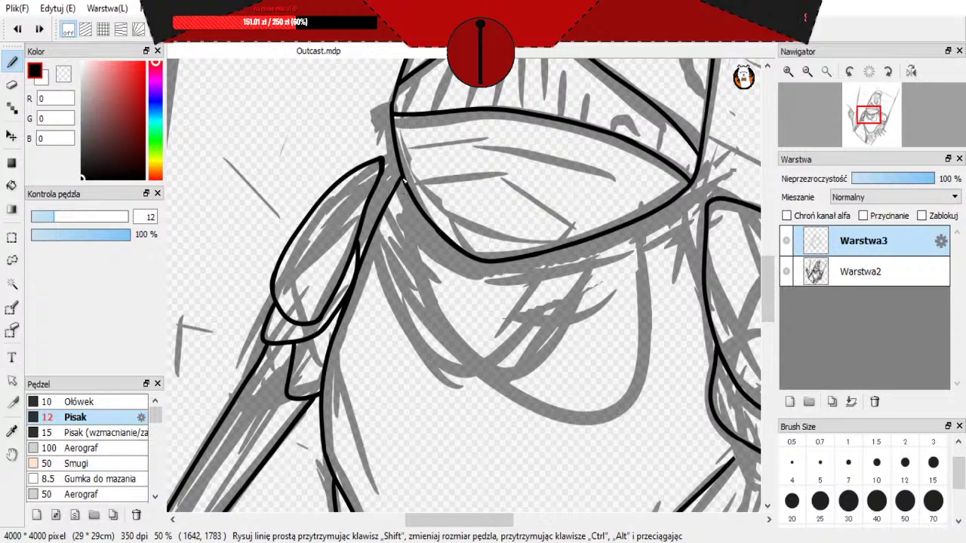
# Step: Ink a short curved line linking the top of the left shoulder pad to the head's edge
pyautogui.scroll(-3, 393, 216)
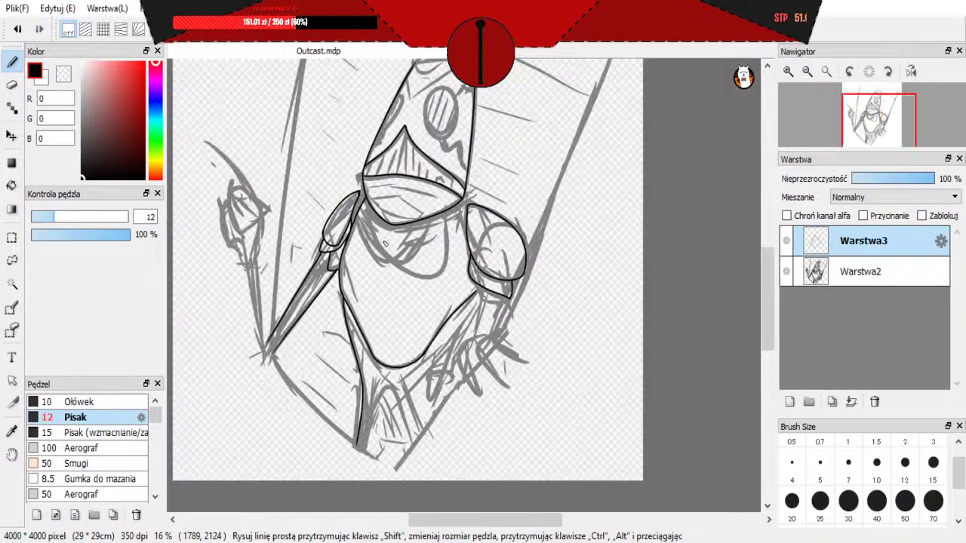
pyautogui.scroll(2, 385, 244)
pyautogui.scroll(4, 330, 186)
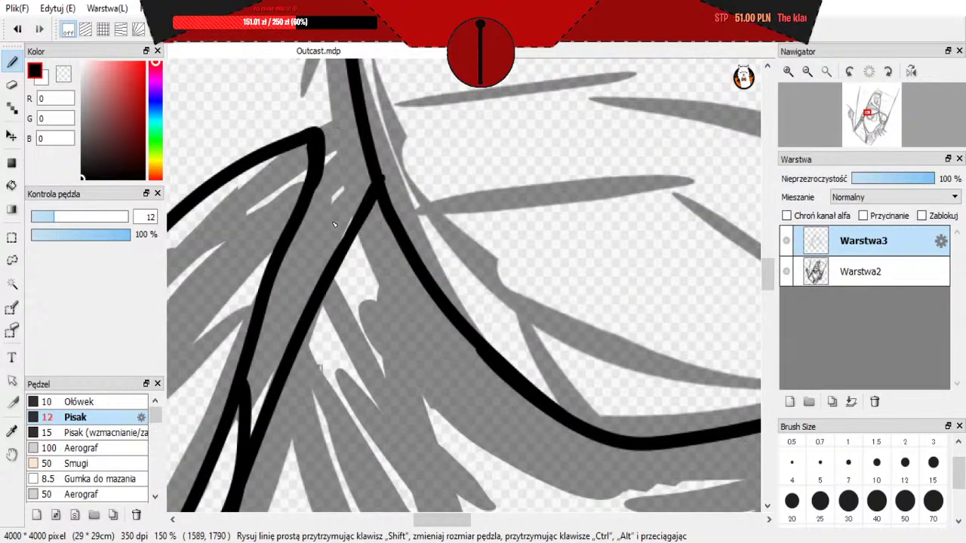
pyautogui.moveTo(317, 186); pyautogui.dragTo(371, 161)
pyautogui.hotkey('ctrl', 'z')
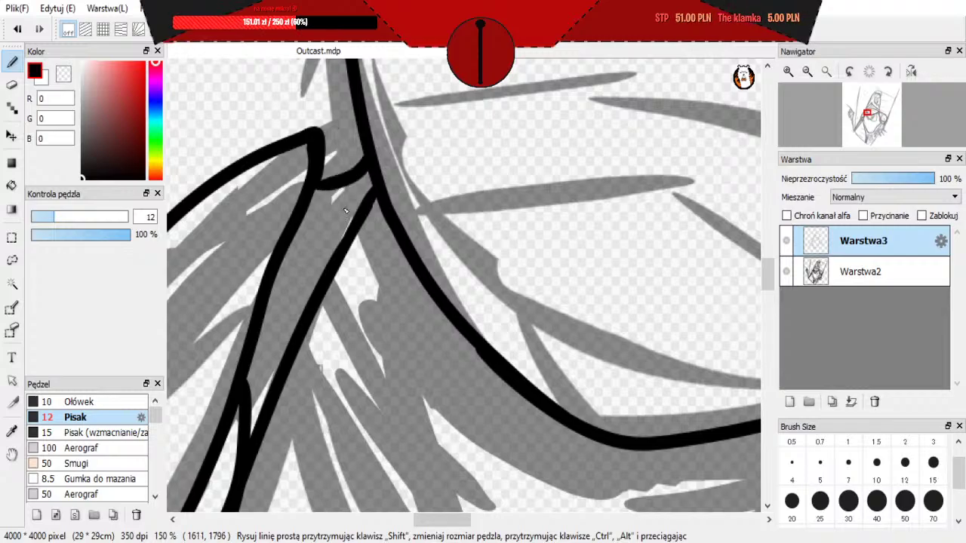
# Step: With brush size 13, ink the link from the head's lower right corner to the right shoulder and the torso edge along its inner side
pyautogui.scroll(-6, 332, 301)
pyautogui.scroll(1, 313, 382)
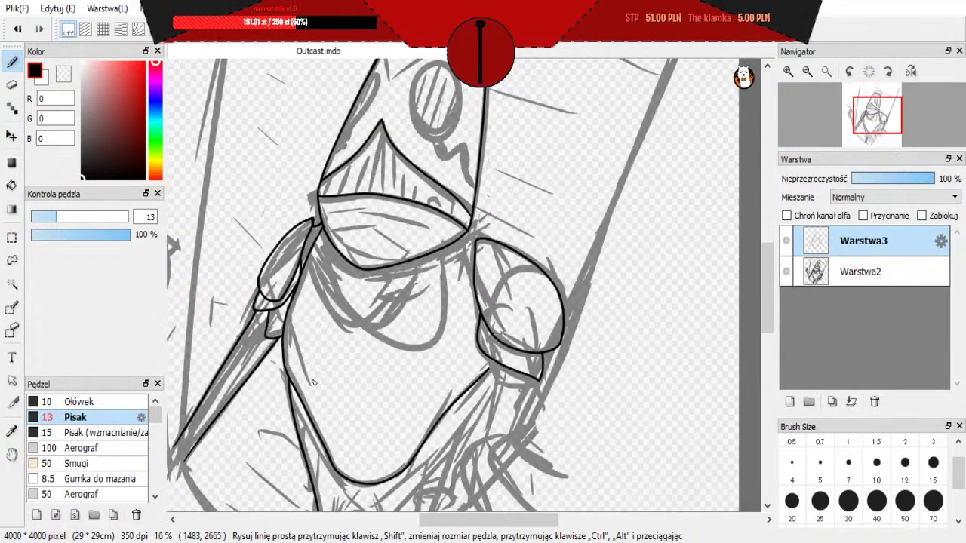
pyautogui.scroll(3, 313, 383)
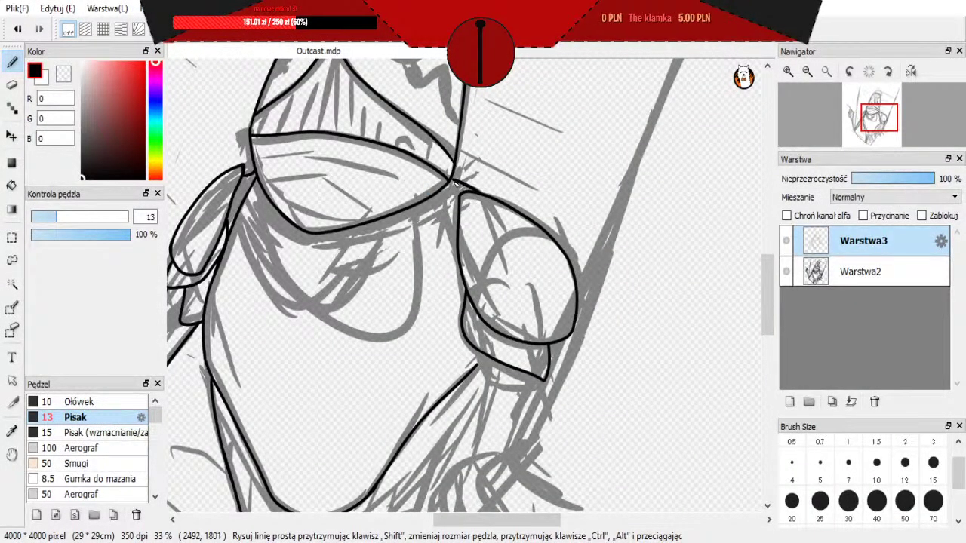
pyautogui.moveTo(444, 231); pyautogui.dragTo(459, 191)
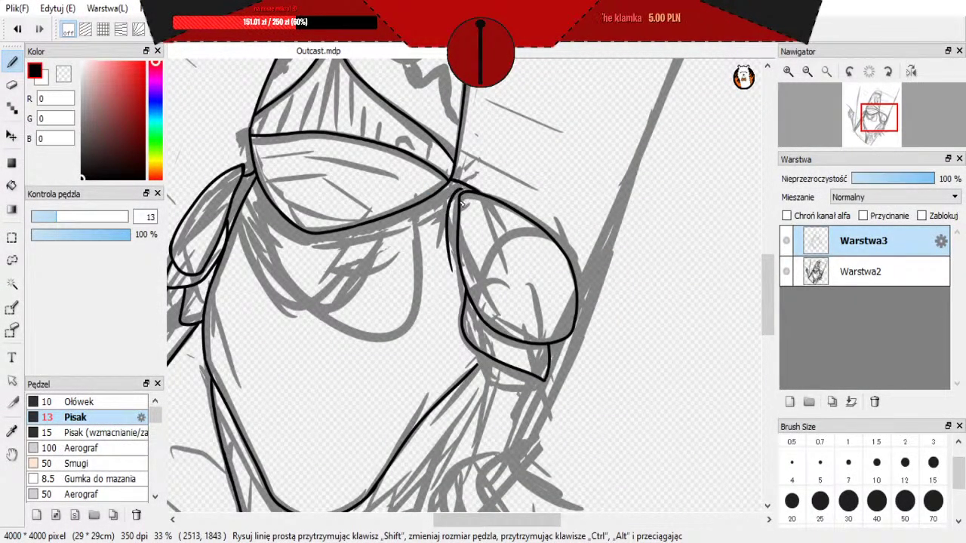
pyautogui.hotkey('ctrl', 'z')
pyautogui.moveTo(452, 273); pyautogui.dragTo(463, 189)
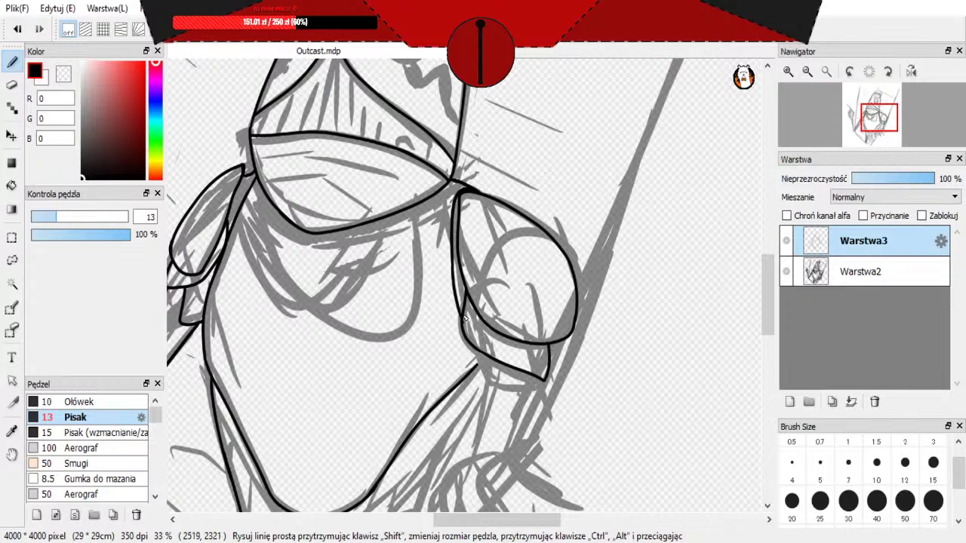
pyautogui.scroll(-3, 475, 277)
pyautogui.scroll(2, 488, 343)
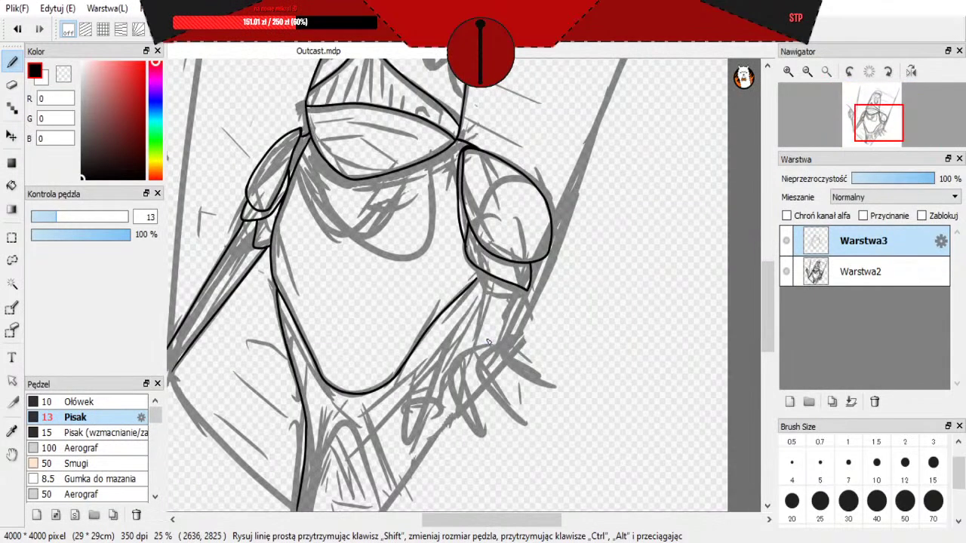
pyautogui.scroll(2, 489, 269)
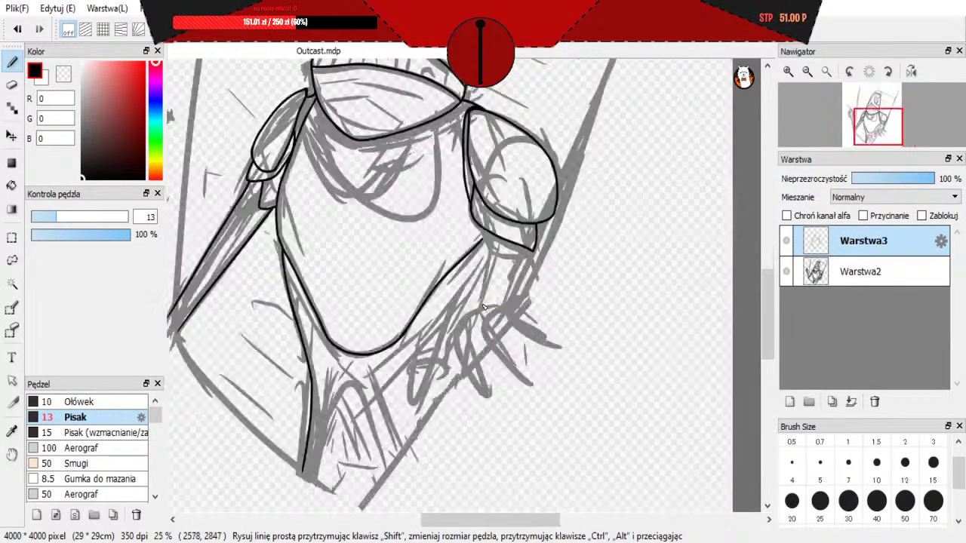
pyautogui.scroll(-3, 438, 325)
pyautogui.scroll(2, 422, 332)
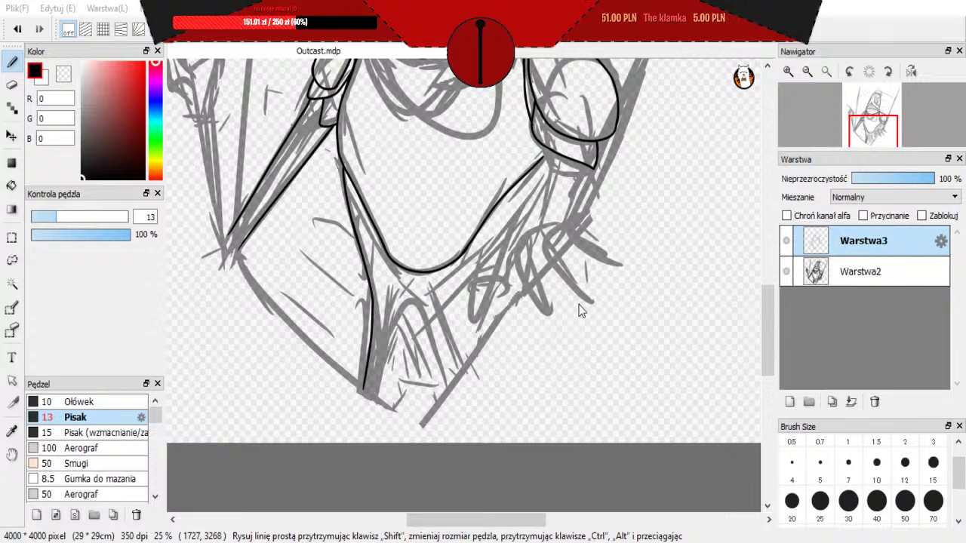
pyautogui.click(12, 10)
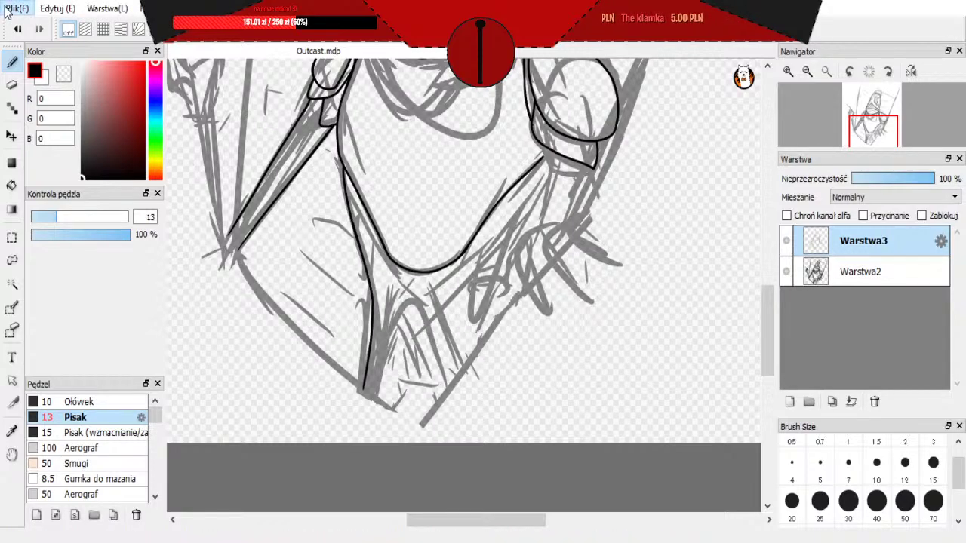
# Step: Save the drawing as a separate file named Outcast 2.mdp
pyautogui.click(45, 146)
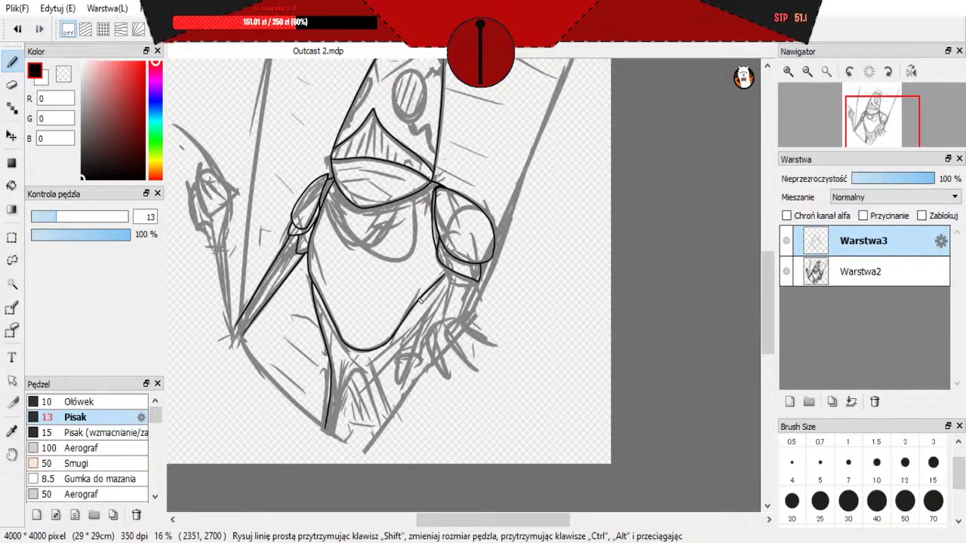
# Step: Ink the closed outline of the curved band across the top of the head with the Pisak brush at size 13
pyautogui.scroll(-3, 415, 293)
pyautogui.scroll(3, 359, 329)
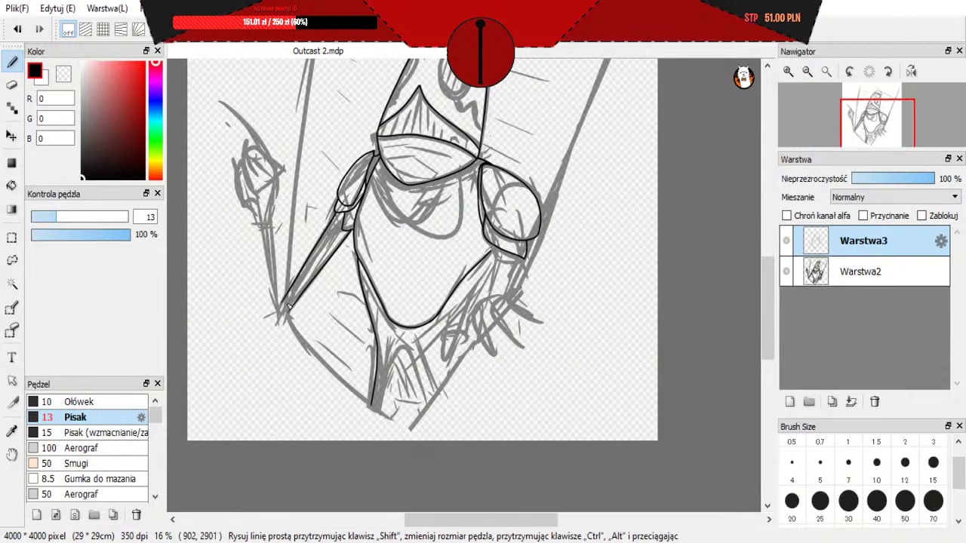
pyautogui.scroll(-3, 347, 310)
pyautogui.scroll(5, 278, 314)
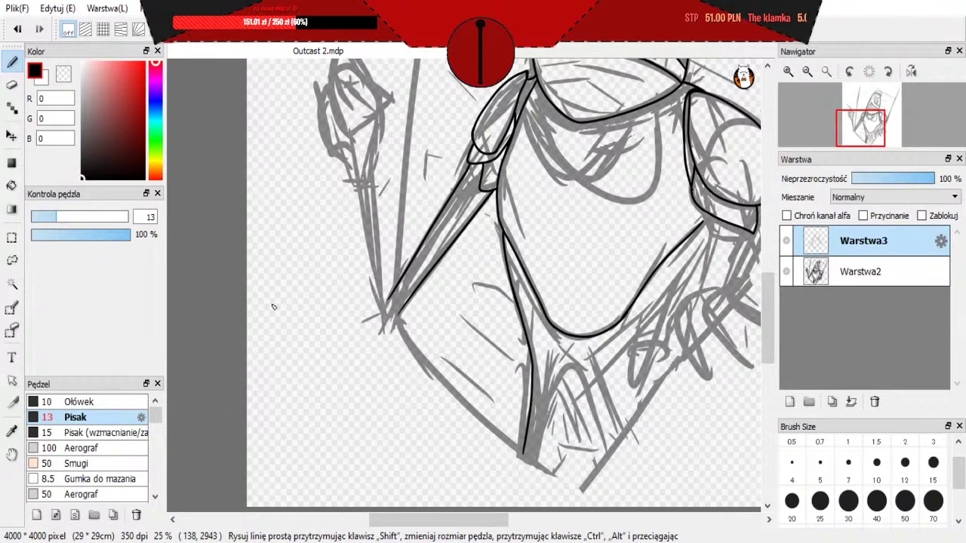
pyautogui.scroll(-3, 273, 320)
pyautogui.scroll(1, 273, 320)
pyautogui.scroll(1, 218, 215)
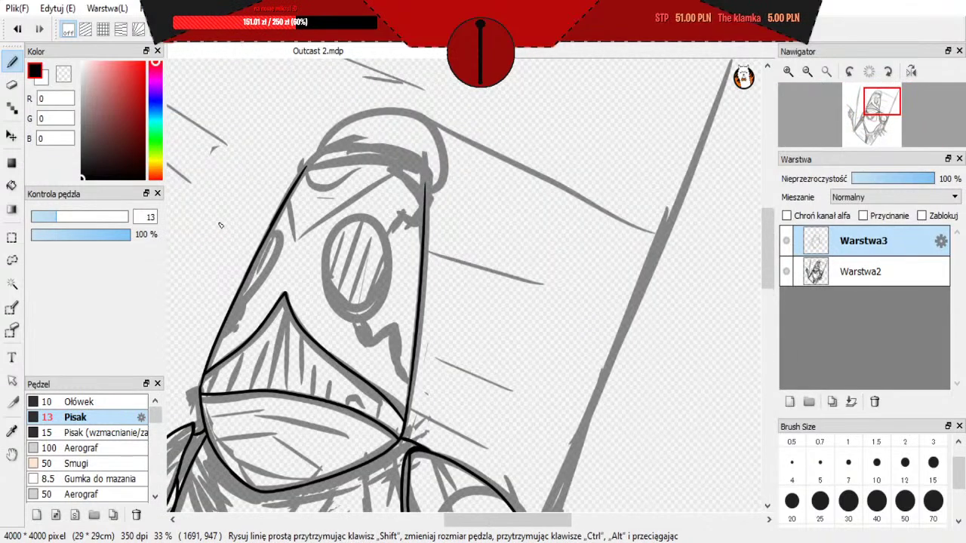
pyautogui.scroll(1, 282, 134)
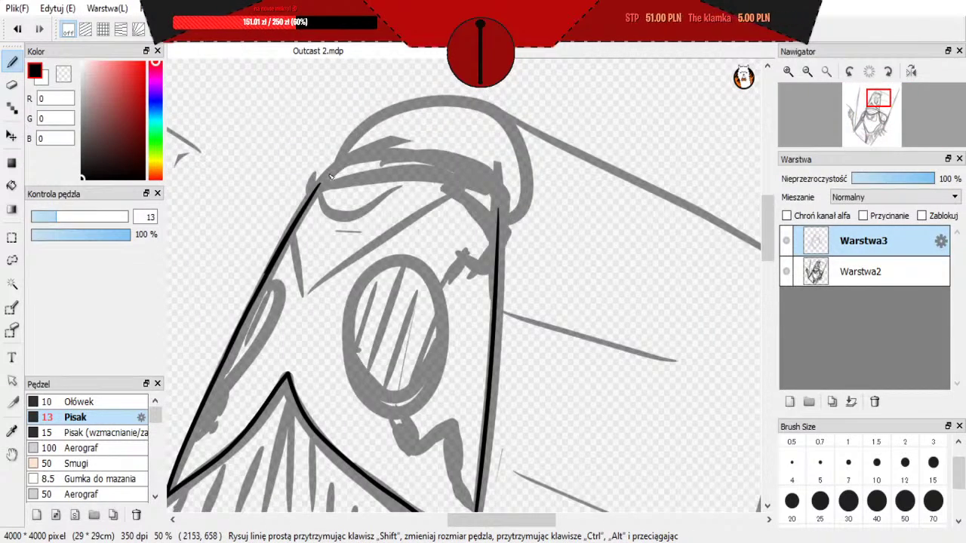
pyautogui.moveTo(316, 188)
pyautogui.mouseDown()
pyautogui.moveTo(390, 180)
pyautogui.moveTo(474, 214)
pyautogui.mouseUp()
pyautogui.hotkey('ctrl', 'z')
pyautogui.moveTo(317, 187)
pyautogui.mouseDown()
pyautogui.moveTo(409, 178)
pyautogui.moveTo(491, 206)
pyautogui.mouseUp()
pyautogui.hotkey('ctrl', 'z')
pyautogui.moveTo(319, 186)
pyautogui.mouseDown()
pyautogui.moveTo(353, 182)
pyautogui.moveTo(498, 208)
pyautogui.mouseUp()
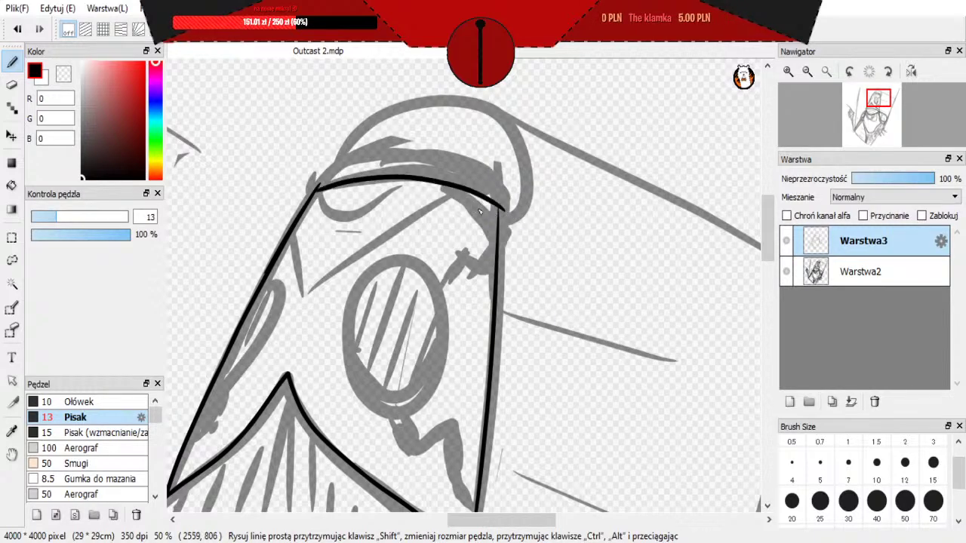
pyautogui.hotkey('ctrl', 'z')
pyautogui.moveTo(314, 193)
pyautogui.mouseDown()
pyautogui.moveTo(362, 175)
pyautogui.moveTo(463, 189)
pyautogui.mouseUp()
pyautogui.hotkey('ctrl', 'z')
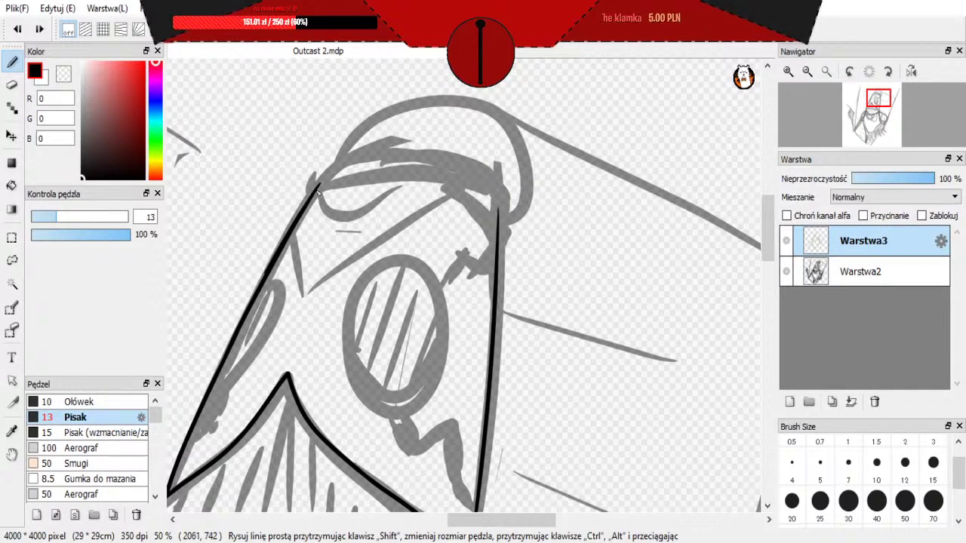
pyautogui.moveTo(314, 190)
pyautogui.mouseDown()
pyautogui.moveTo(445, 181)
pyautogui.moveTo(494, 205)
pyautogui.mouseUp()
pyautogui.hotkey('ctrl', 'z')
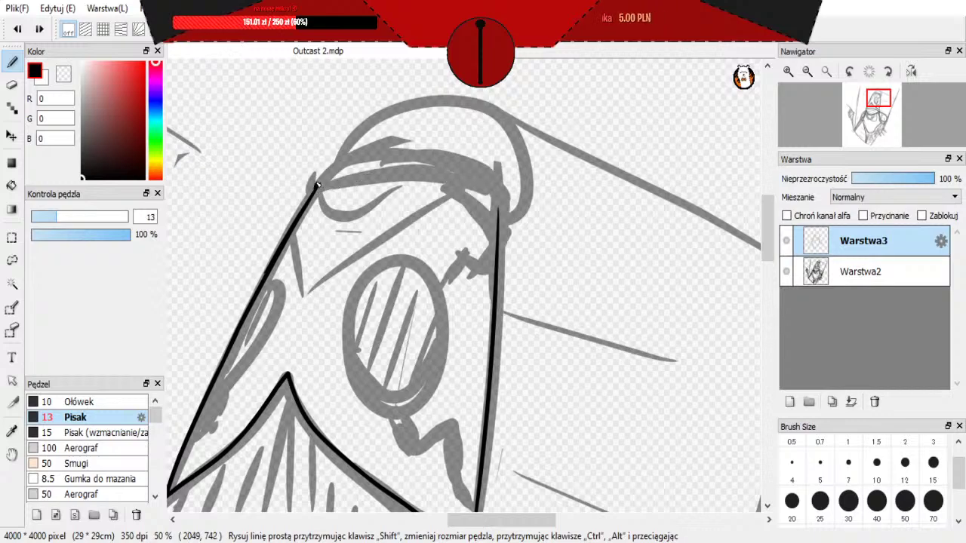
pyautogui.moveTo(462, 159); pyautogui.dragTo(509, 180)
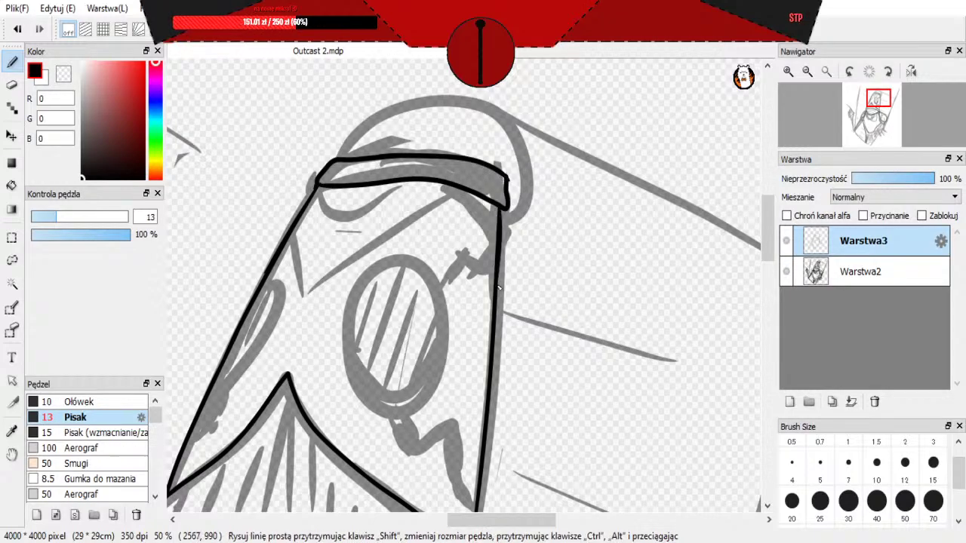
# Step: Thin the head's right edge just below the band by erasing along its inner side with eraser size 10
pyautogui.scroll(1, 579, 245)
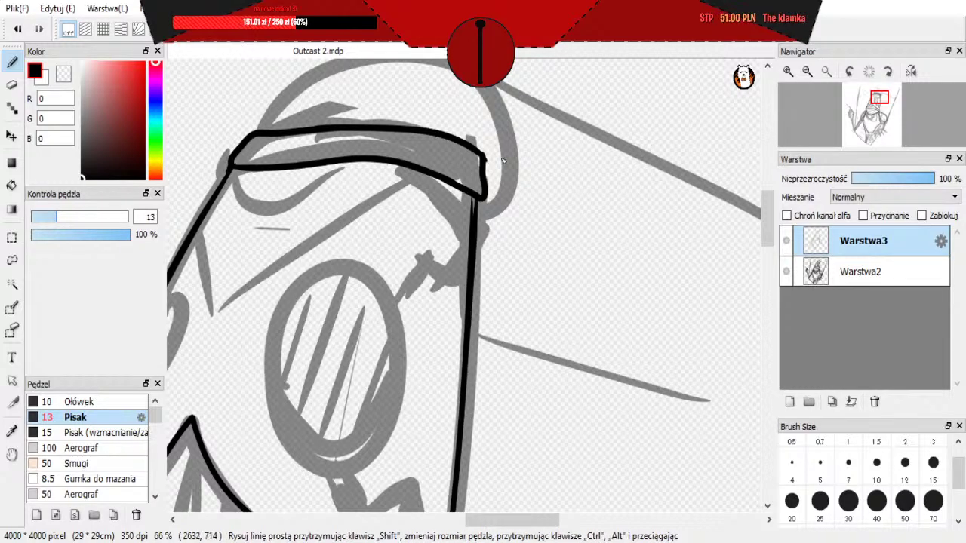
pyautogui.scroll(2, 504, 174)
pyautogui.press('e')
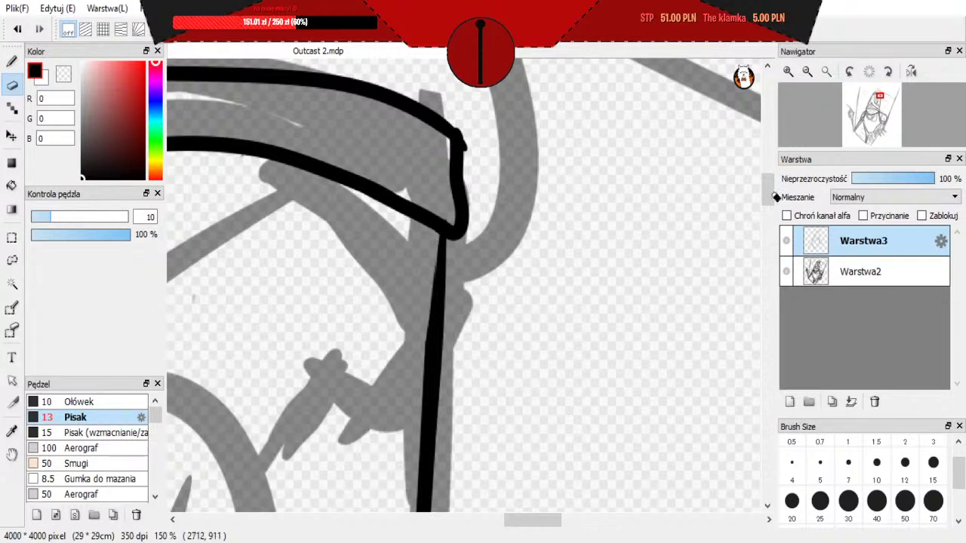
pyautogui.scroll(-2, 542, 242)
pyautogui.scroll(1, 541, 242)
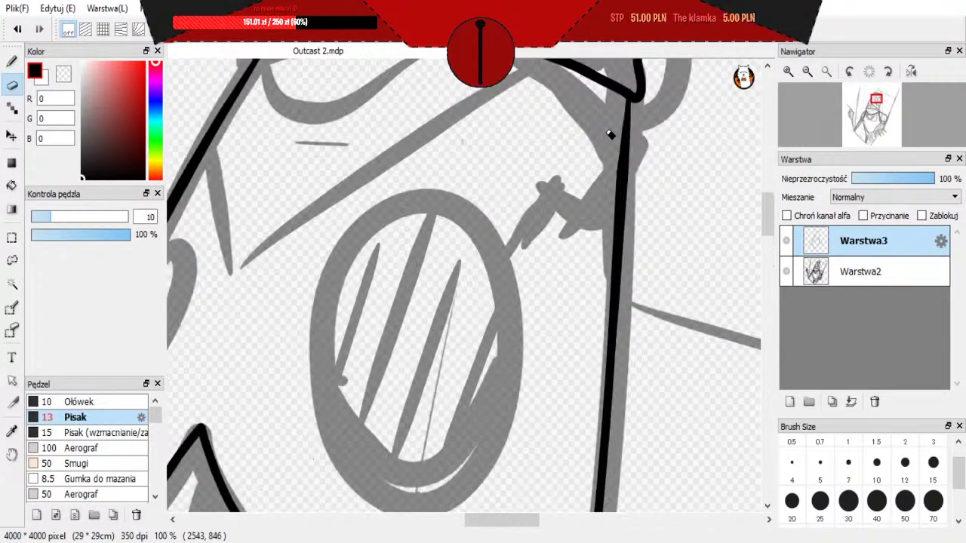
pyautogui.moveTo(622, 121); pyautogui.dragTo(607, 288)
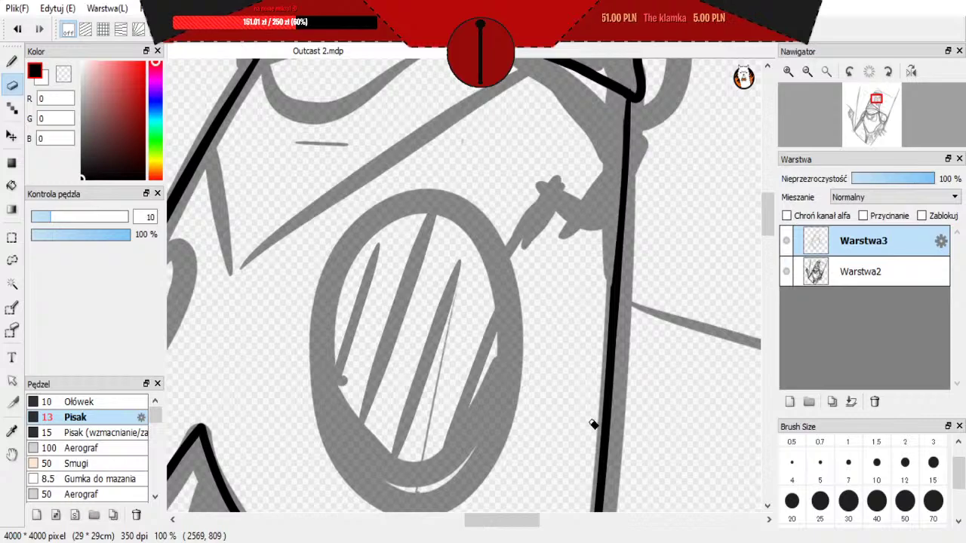
pyautogui.hotkey('ctrl', 'z')
pyautogui.moveTo(623, 120)
pyautogui.mouseDown()
pyautogui.moveTo(612, 313)
pyautogui.moveTo(606, 339)
pyautogui.mouseUp()
pyautogui.hotkey('ctrl', 'z')
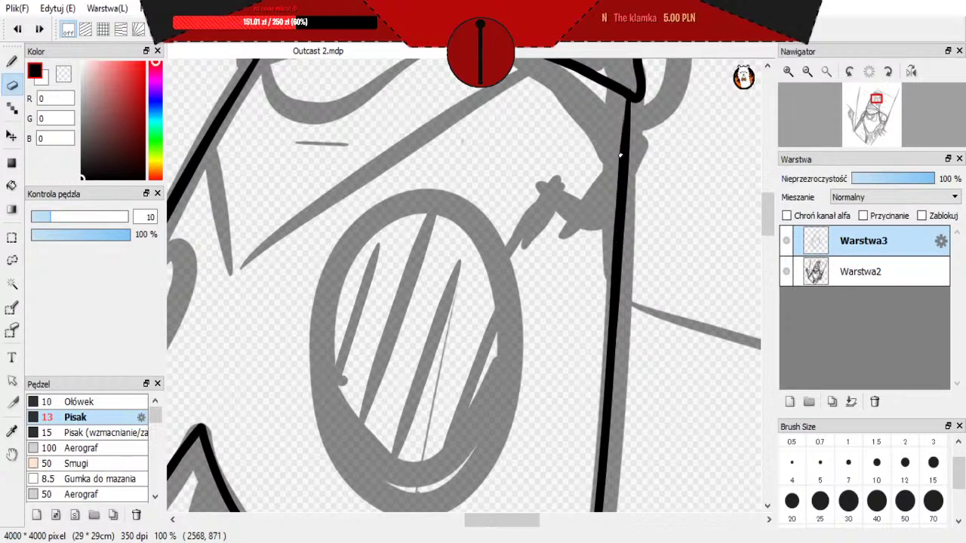
pyautogui.moveTo(623, 120); pyautogui.dragTo(600, 421)
pyautogui.scroll(-1, 528, 340)
# Step: Erase the small nub sticking out of the band's upper right corner
pyautogui.scroll(2, 573, 270)
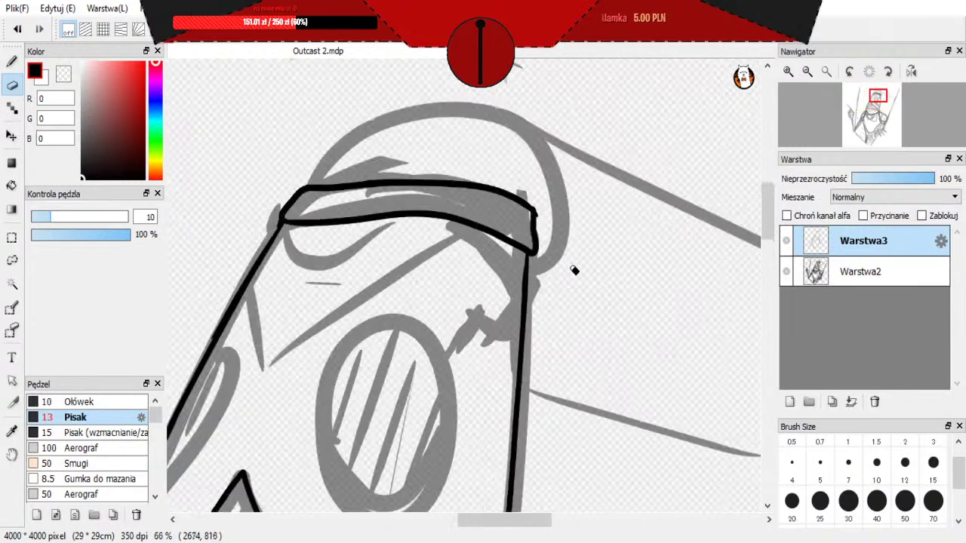
pyautogui.press('b')
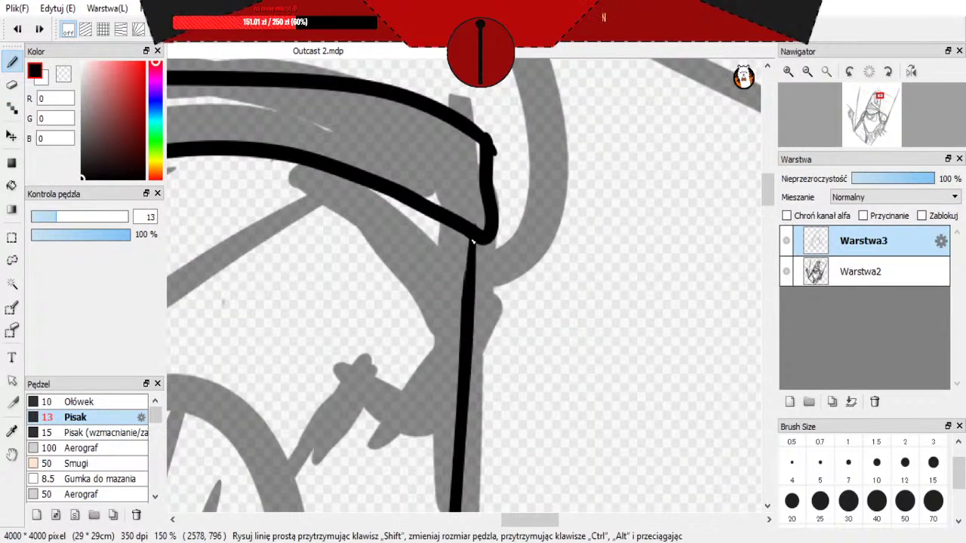
pyautogui.press('e')
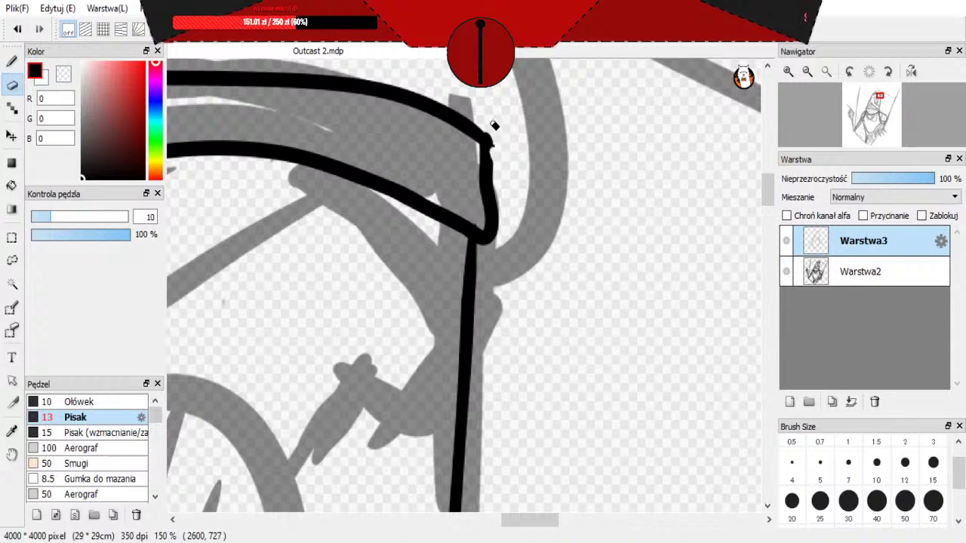
pyautogui.scroll(-3, 504, 185)
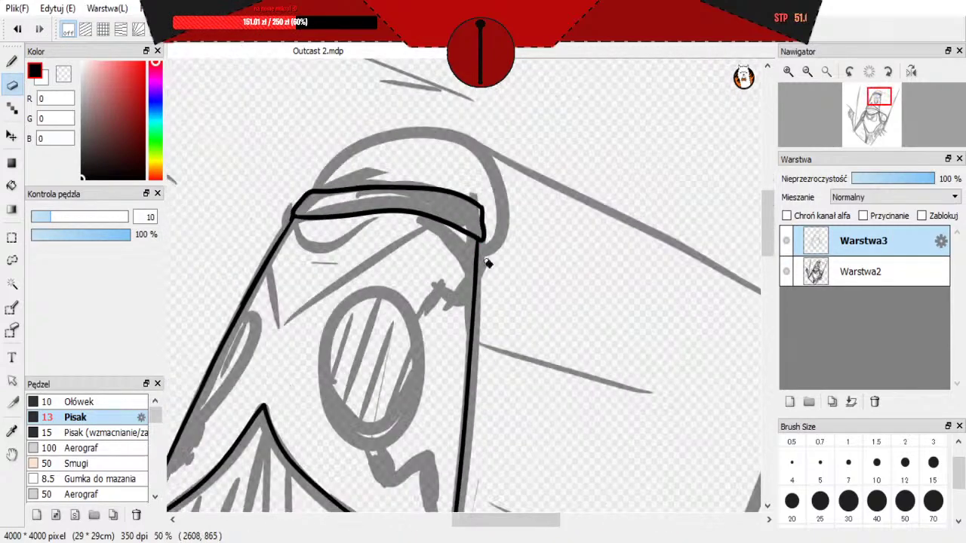
# Step: Ink the cap's rounded dome from the band's upper left corner over to the right side with brush size 13
pyautogui.press('b')
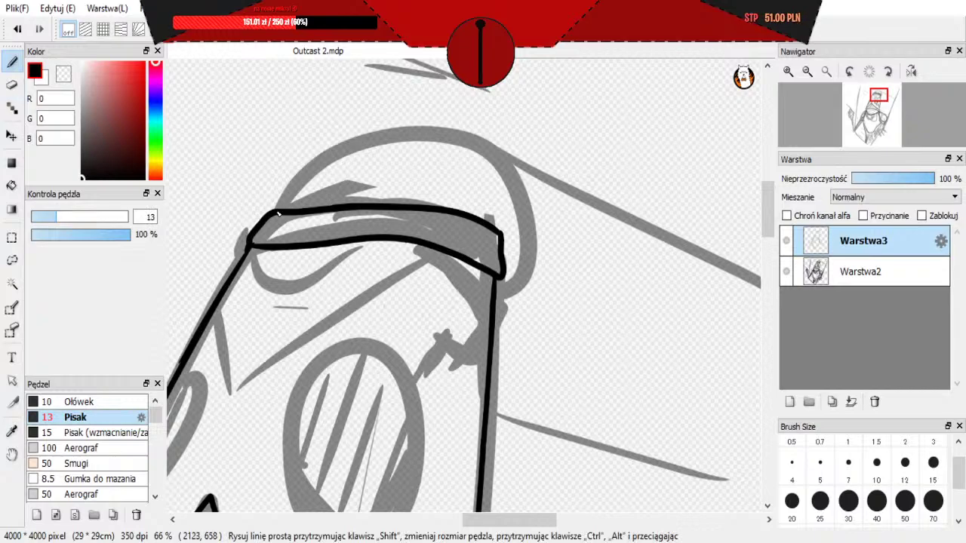
pyautogui.moveTo(278, 214)
pyautogui.mouseDown()
pyautogui.moveTo(298, 185)
pyautogui.moveTo(449, 139)
pyautogui.moveTo(392, 133)
pyautogui.moveTo(495, 164)
pyautogui.moveTo(503, 222)
pyautogui.mouseUp()
pyautogui.hotkey('ctrl', 'z')
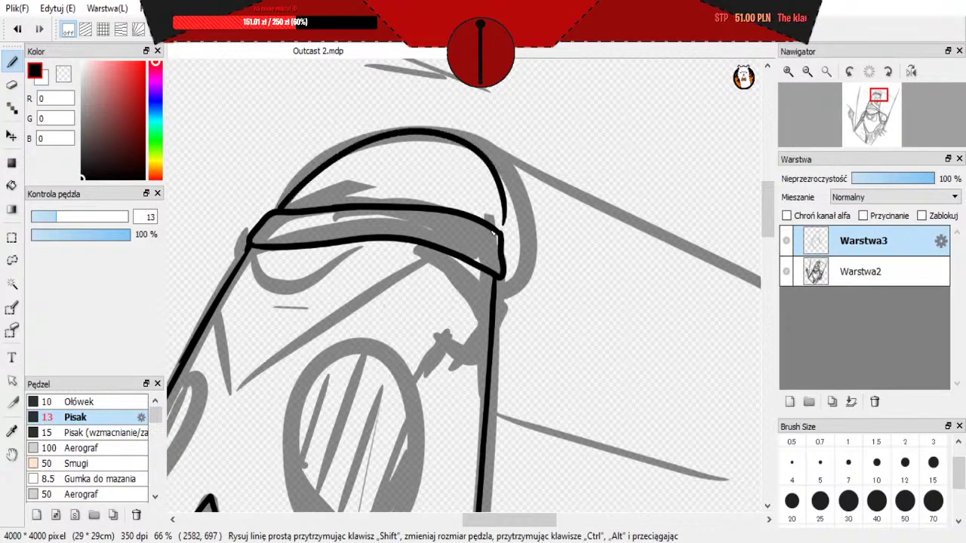
pyautogui.hotkey('ctrl', 'z')
pyautogui.moveTo(280, 211)
pyautogui.mouseDown()
pyautogui.moveTo(386, 136)
pyautogui.moveTo(499, 161)
pyautogui.moveTo(502, 222)
pyautogui.mouseUp()
pyautogui.hotkey('ctrl', 'z')
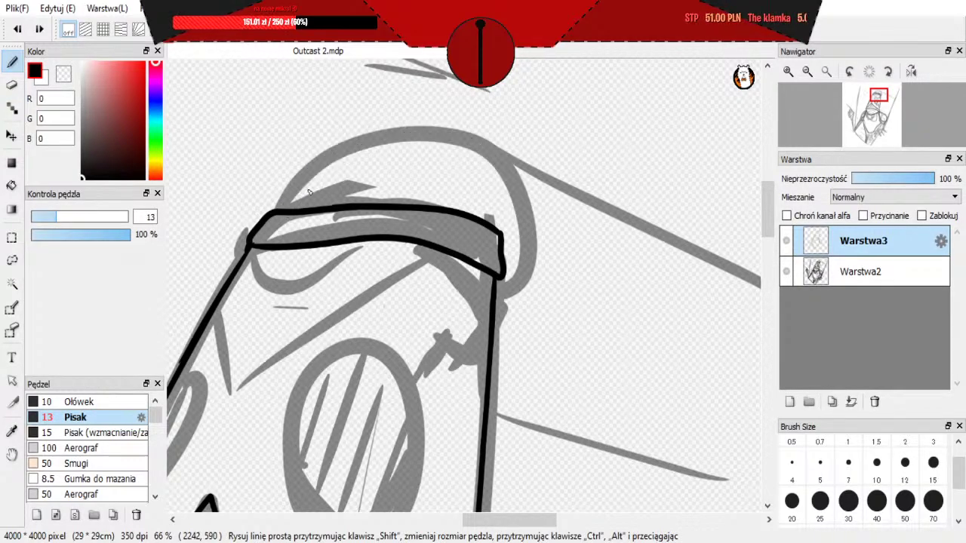
pyautogui.moveTo(278, 214)
pyautogui.mouseDown()
pyautogui.moveTo(430, 127)
pyautogui.moveTo(503, 221)
pyautogui.mouseUp()
pyautogui.hotkey('ctrl', 'z')
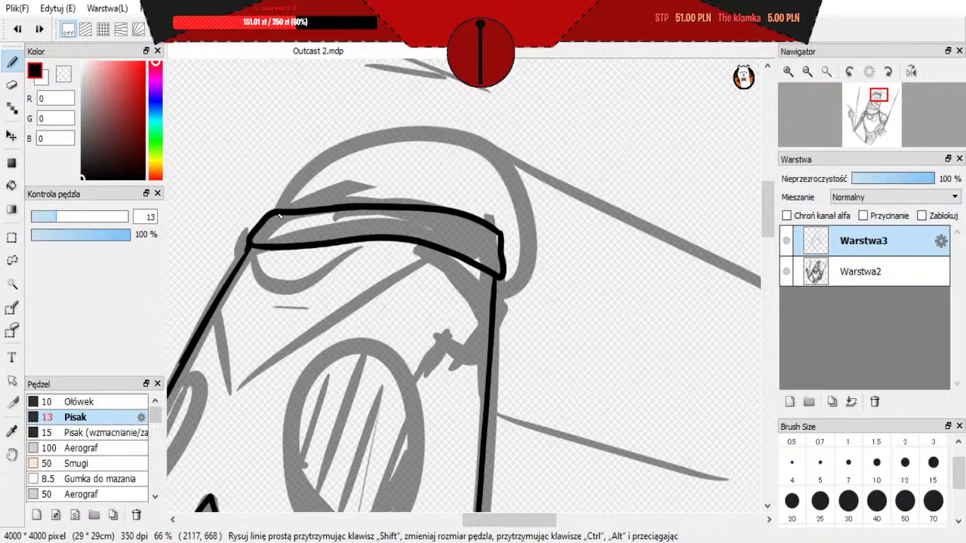
pyautogui.moveTo(280, 217)
pyautogui.mouseDown()
pyautogui.moveTo(330, 157)
pyautogui.moveTo(478, 141)
pyautogui.moveTo(527, 260)
pyautogui.mouseUp()
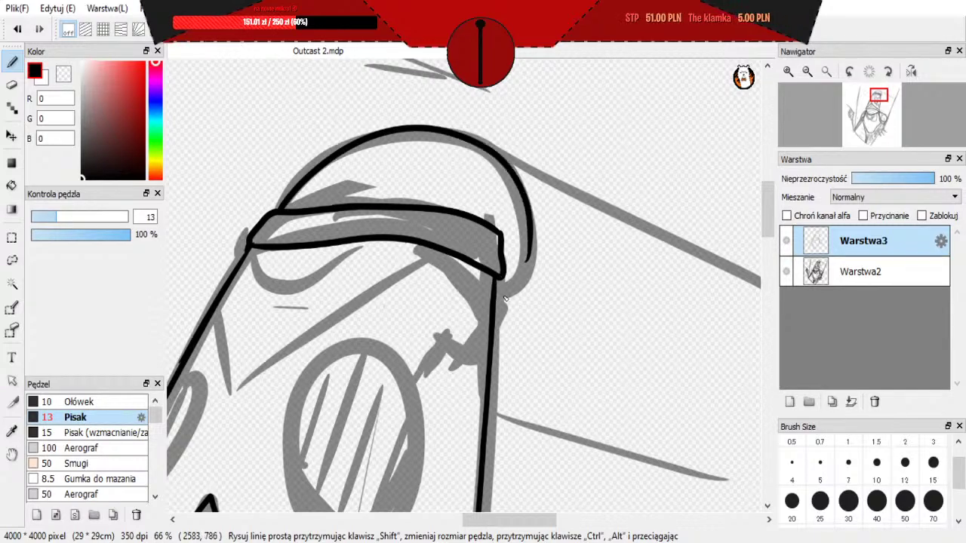
# Step: Ink the cap's curved lower right end from below the band's corner up into the dome line
pyautogui.moveTo(504, 296)
pyautogui.mouseDown()
pyautogui.moveTo(527, 276)
pyautogui.moveTo(531, 249)
pyautogui.mouseUp()
pyautogui.hotkey('ctrl', 'z')
pyautogui.moveTo(504, 293)
pyautogui.mouseDown()
pyautogui.moveTo(537, 247)
pyautogui.moveTo(516, 172)
pyautogui.mouseUp()
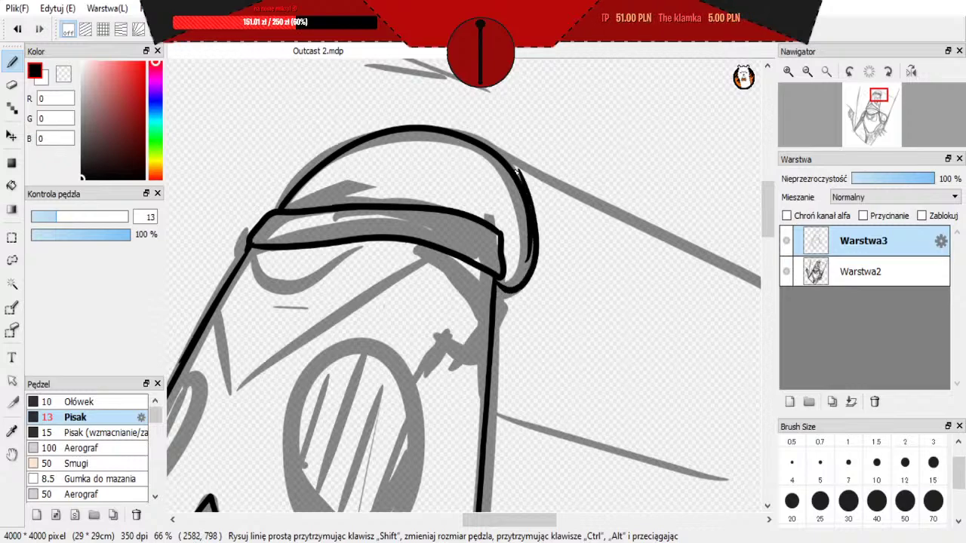
pyautogui.hotkey('ctrl', 'z')
pyautogui.moveTo(503, 295)
pyautogui.mouseDown()
pyautogui.moveTo(504, 161)
pyautogui.moveTo(518, 233)
pyautogui.mouseUp()
pyautogui.scroll(-3, 471, 228)
pyautogui.scroll(3, 461, 267)
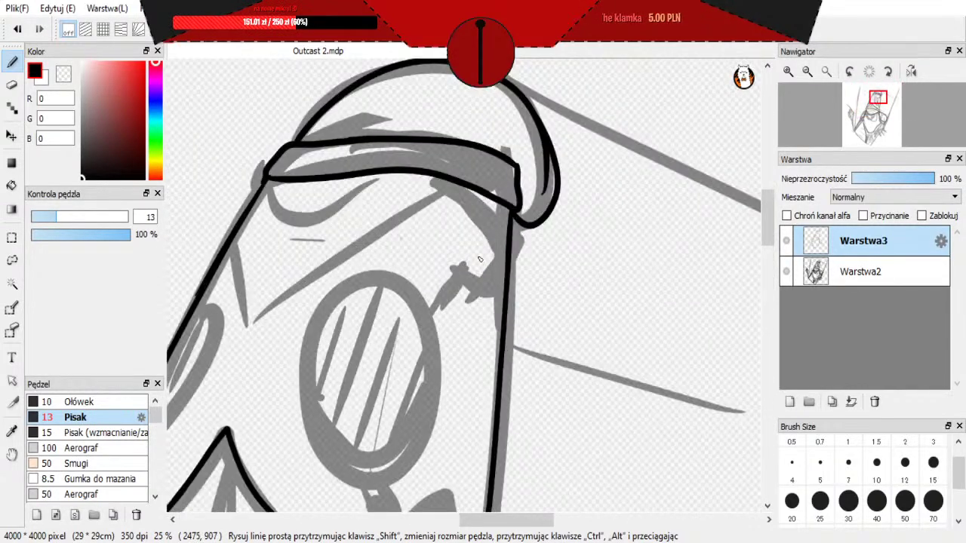
# Step: Erase the leftover inner tail of the dome line inside the cap's right side
pyautogui.scroll(-1, 643, 97)
pyautogui.scroll(4, 605, 183)
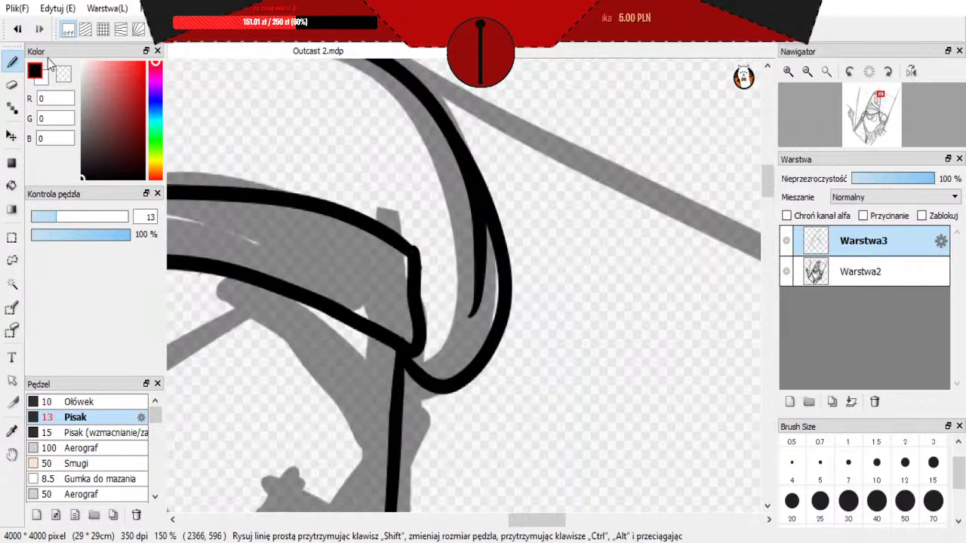
pyautogui.press('e')
pyautogui.moveTo(472, 314)
pyautogui.mouseDown()
pyautogui.moveTo(470, 196)
pyautogui.moveTo(446, 150)
pyautogui.mouseUp()
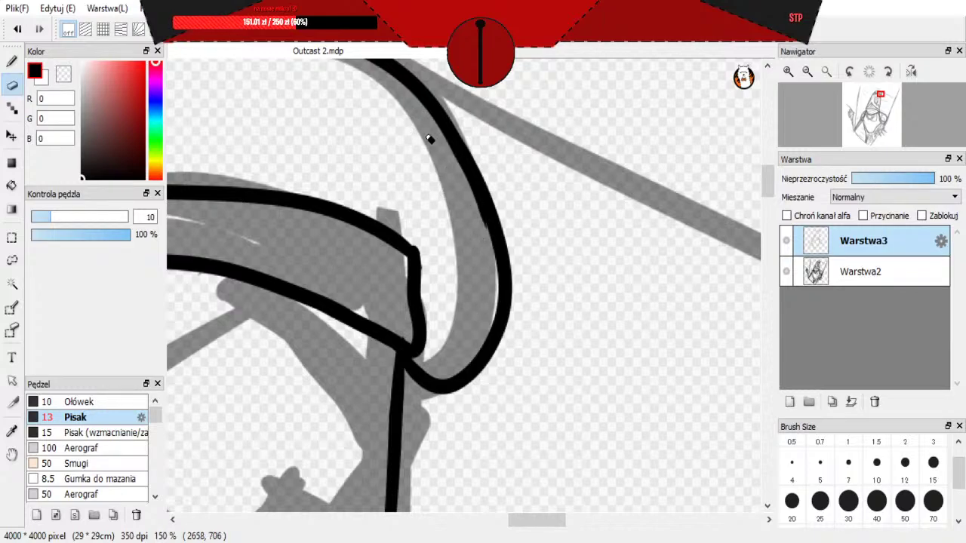
pyautogui.scroll(-6, 438, 189)
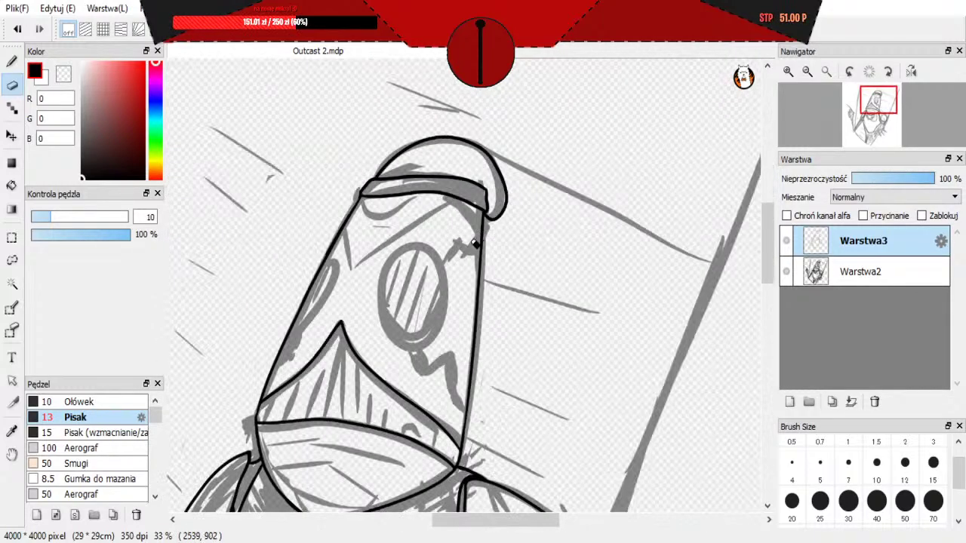
# Step: Smooth the head's left edge below the band by trimming the uneven spots along its outer side with the eraser
pyautogui.scroll(1, 343, 237)
pyautogui.scroll(3, 407, 146)
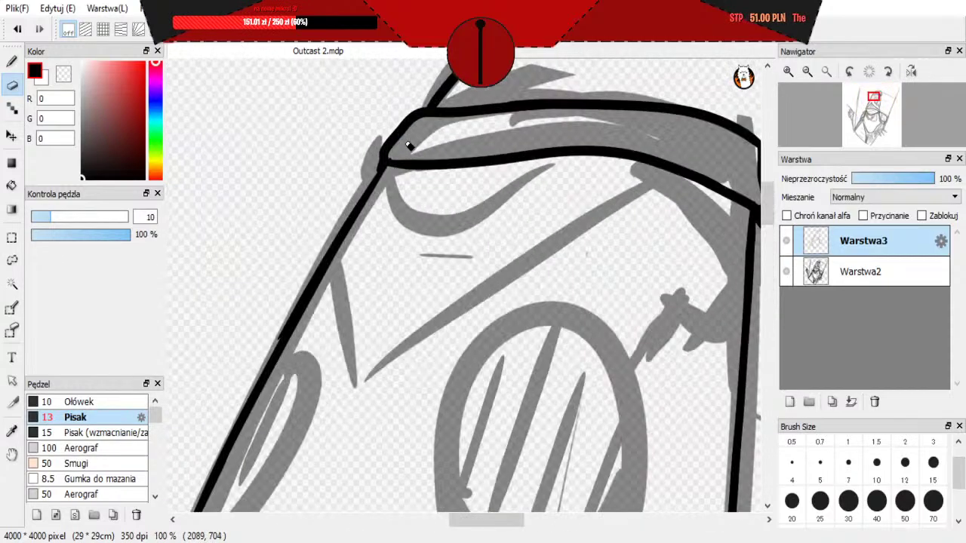
pyautogui.press('b')
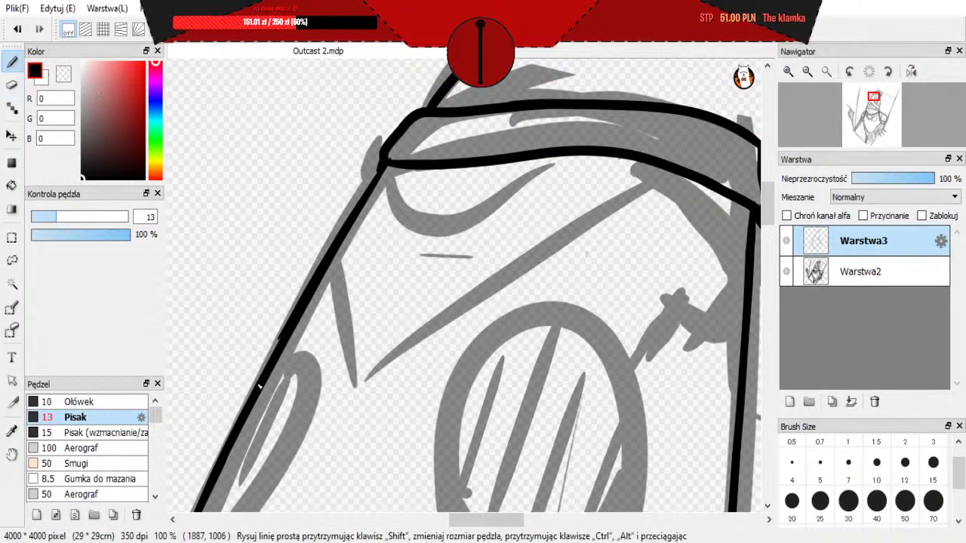
pyautogui.moveTo(278, 361); pyautogui.dragTo(349, 218)
pyautogui.hotkey('ctrl', 'z')
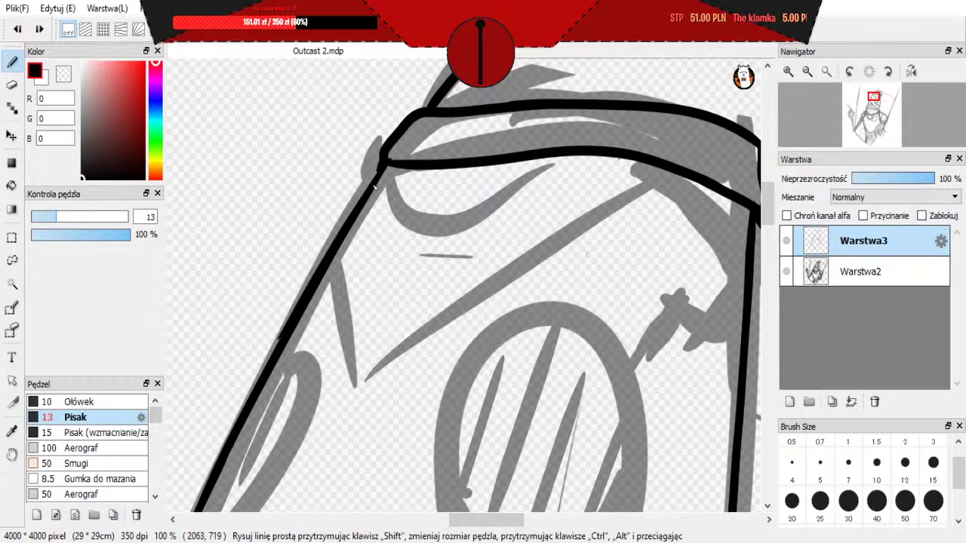
pyautogui.click(16, 90)
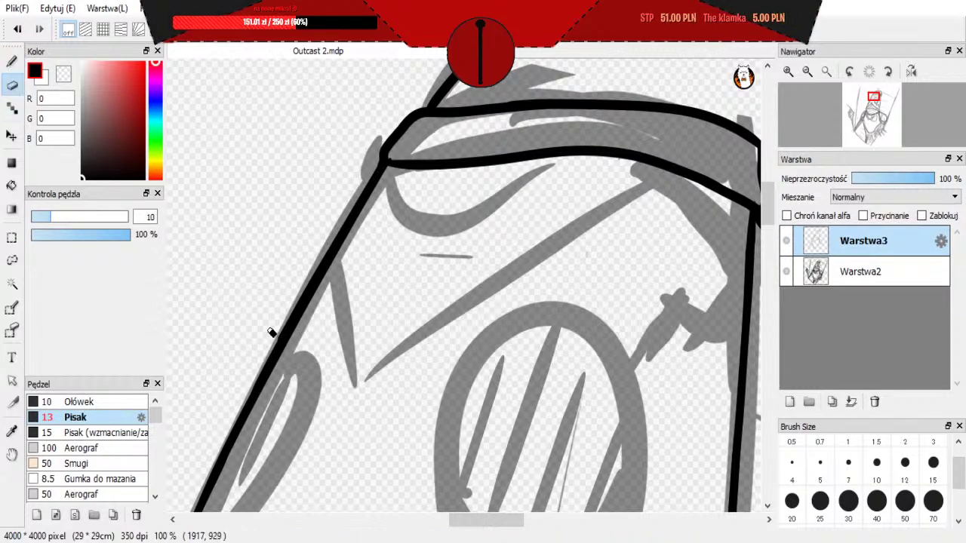
pyautogui.moveTo(264, 366); pyautogui.dragTo(333, 228)
pyautogui.hotkey('ctrl', 'z')
pyautogui.moveTo(264, 367); pyautogui.dragTo(284, 320)
pyautogui.hotkey('ctrl', 'z')
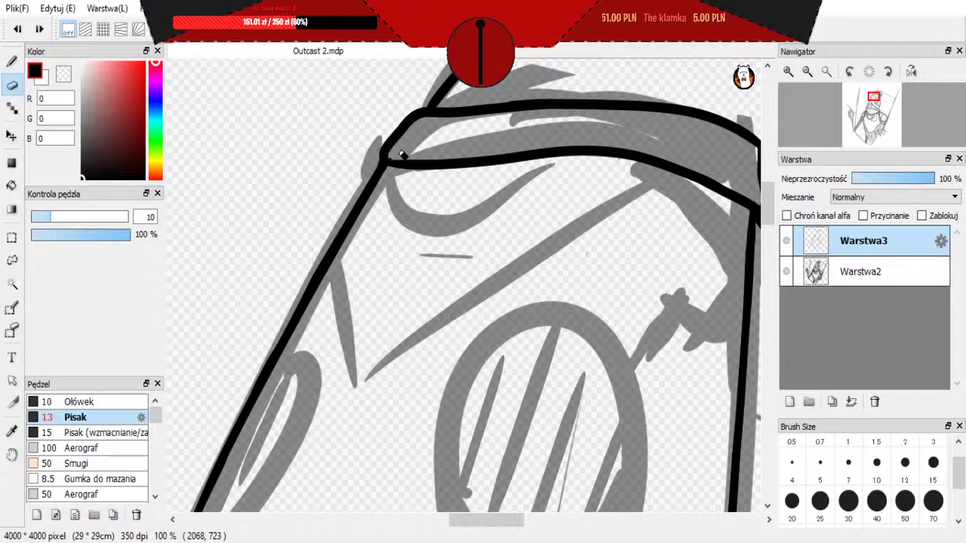
pyautogui.scroll(-2, 401, 158)
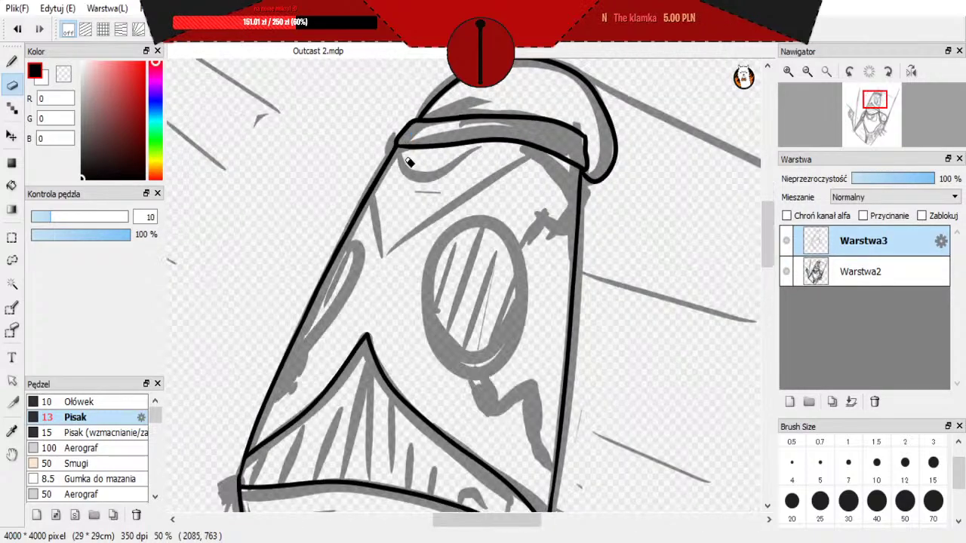
pyautogui.scroll(2, 407, 299)
pyautogui.press('b')
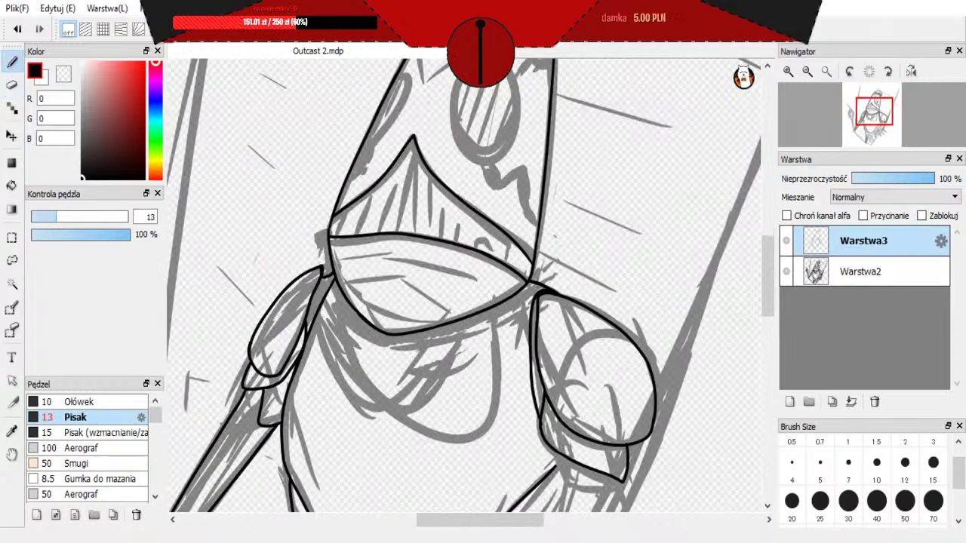
# Step: Ink the arch between the legs at the bottom of the figure, redrawing it as one stroke between the two sketched inner leg edges
pyautogui.scroll(-3, 448, 464)
pyautogui.scroll(2, 447, 464)
pyautogui.scroll(-3, 448, 464)
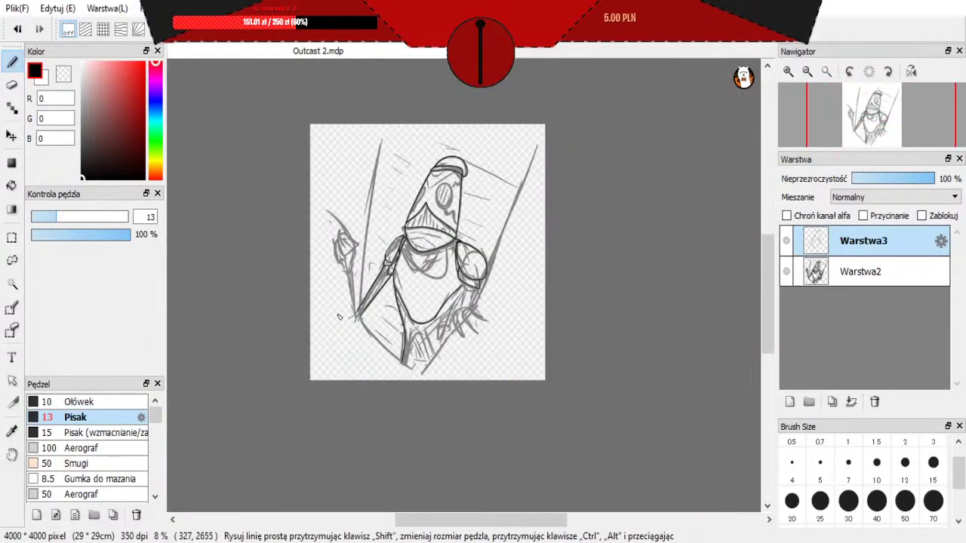
pyautogui.scroll(2, 560, 359)
pyautogui.scroll(1, 559, 359)
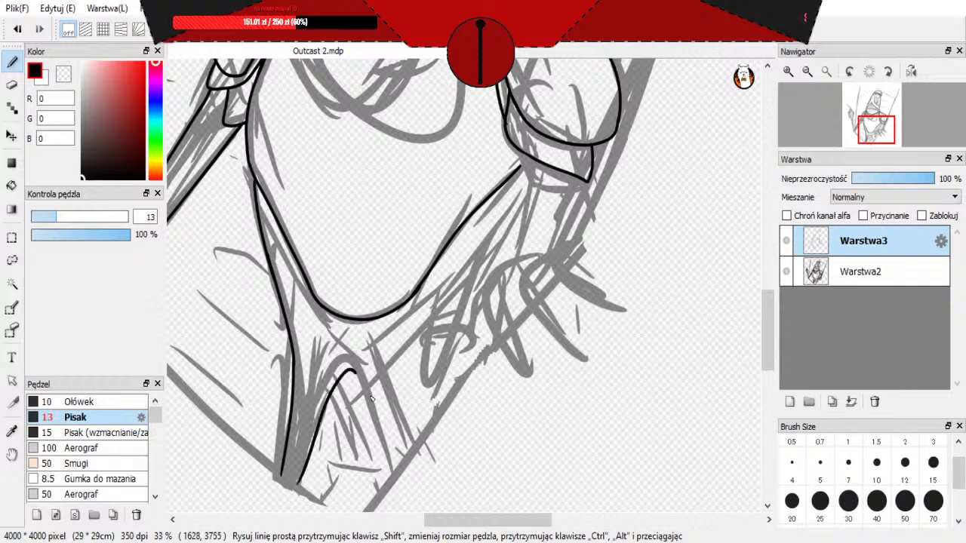
pyautogui.hotkey('ctrl', 'z')
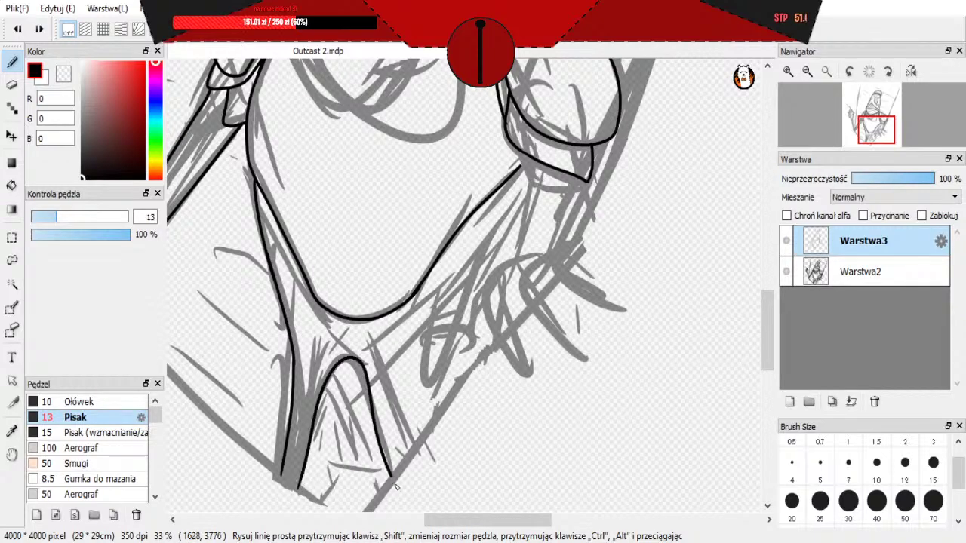
pyautogui.hotkey('ctrl', 'z')
pyautogui.moveTo(300, 486)
pyautogui.mouseDown()
pyautogui.moveTo(331, 377)
pyautogui.moveTo(366, 370)
pyautogui.moveTo(397, 478)
pyautogui.mouseUp()
pyautogui.scroll(-1, 426, 343)
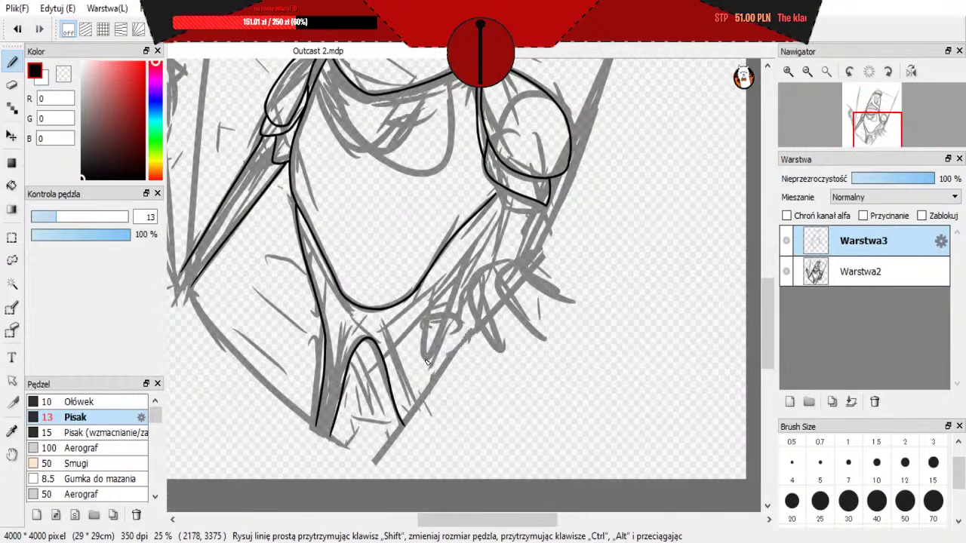
# Step: Ink the outer line of the figure's right-hand leg as a long curve from just below the sleeve down past the sketched diagonal edge
pyautogui.scroll(1, 427, 363)
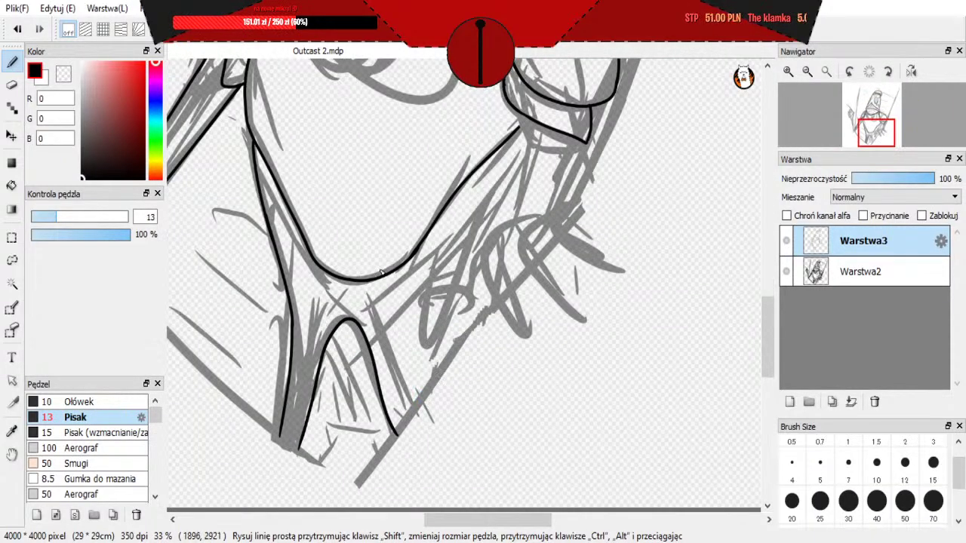
pyautogui.moveTo(431, 407); pyautogui.dragTo(519, 224)
pyautogui.hotkey('ctrl', 'z')
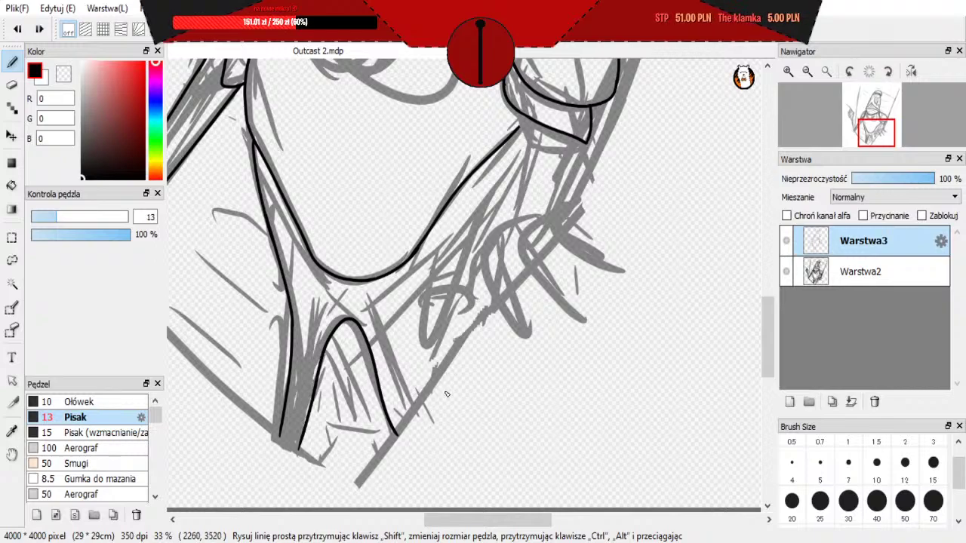
pyautogui.moveTo(445, 395)
pyautogui.mouseDown()
pyautogui.moveTo(516, 241)
pyautogui.moveTo(528, 183)
pyautogui.mouseUp()
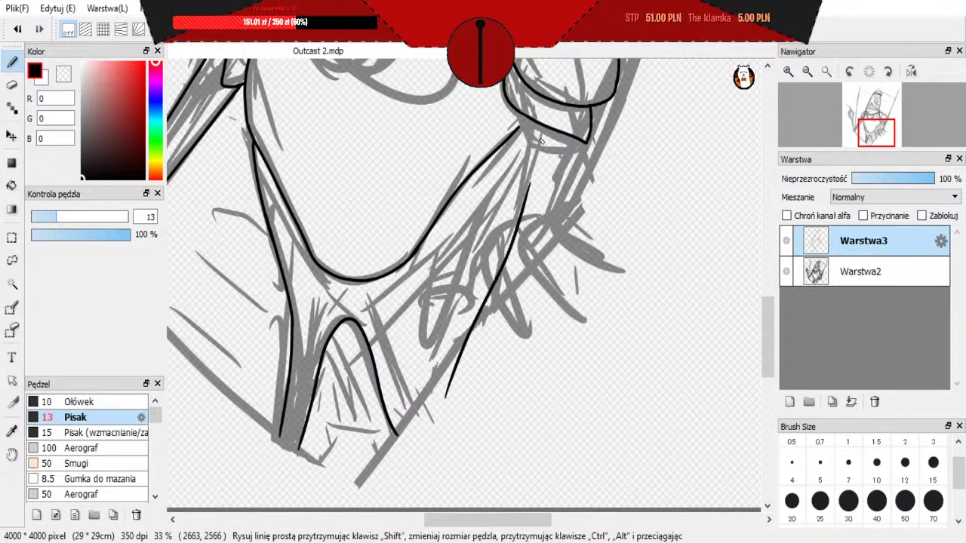
pyautogui.moveTo(534, 136); pyautogui.dragTo(521, 219)
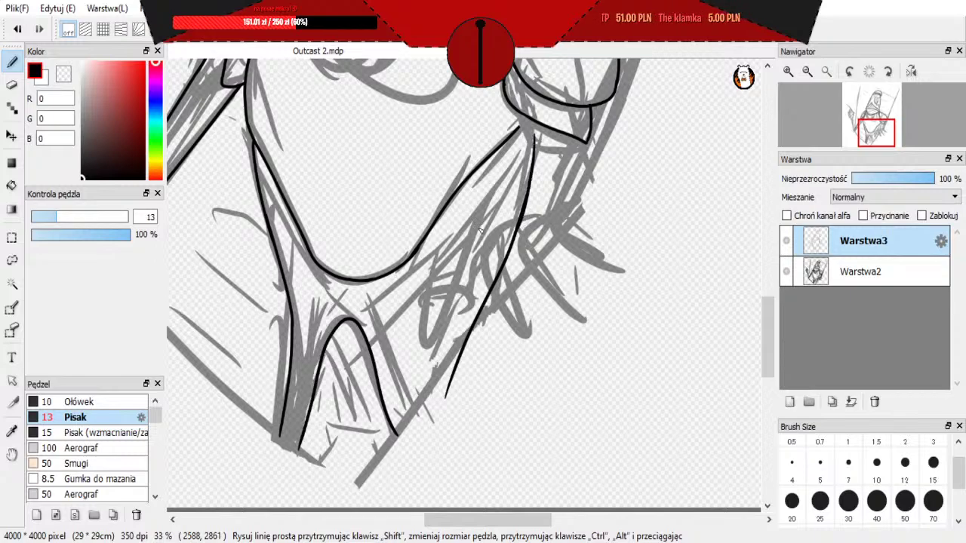
pyautogui.scroll(-2, 522, 219)
pyautogui.scroll(1, 446, 339)
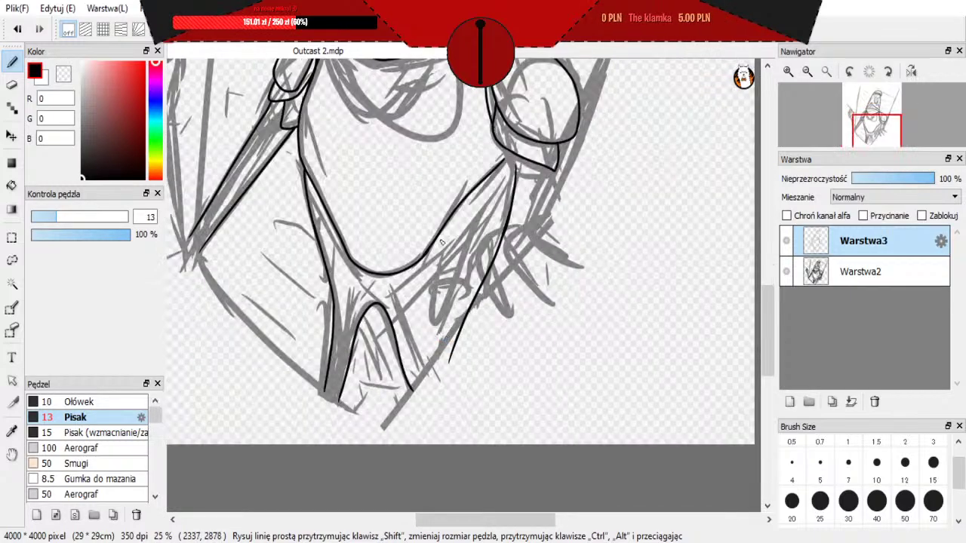
pyautogui.hotkey('ctrl', 'z')
pyautogui.moveTo(451, 368); pyautogui.dragTo(511, 203)
pyautogui.hotkey('ctrl', 'z')
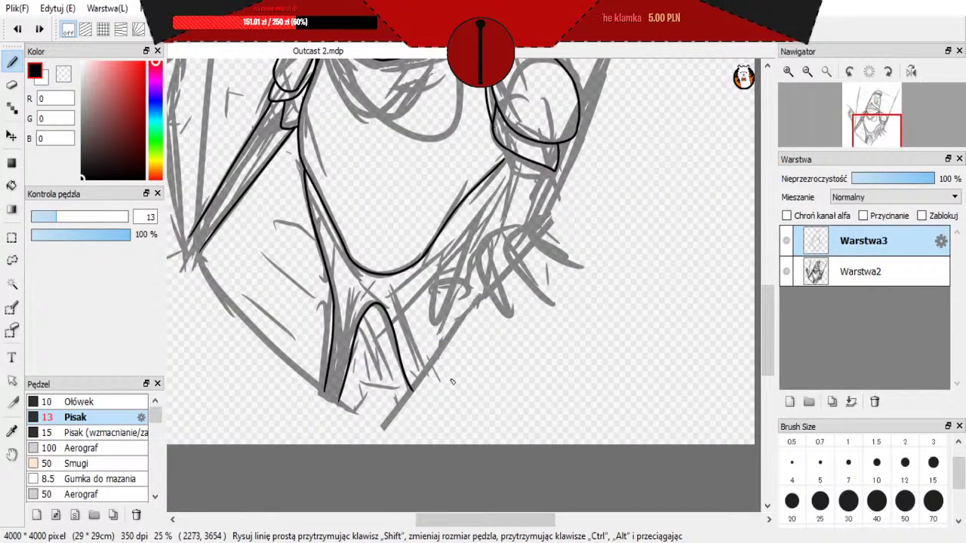
pyautogui.moveTo(451, 377)
pyautogui.mouseDown()
pyautogui.moveTo(472, 292)
pyautogui.moveTo(510, 204)
pyautogui.mouseUp()
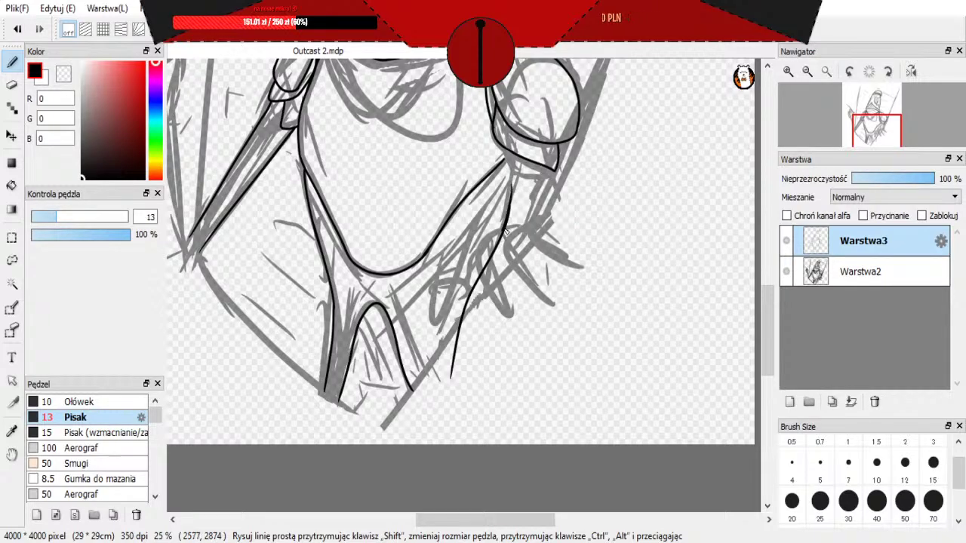
# Step: Redraw the upper section of the right-hand leg's outer line as a smooth continuation toward the sleeve
pyautogui.scroll(3, 504, 231)
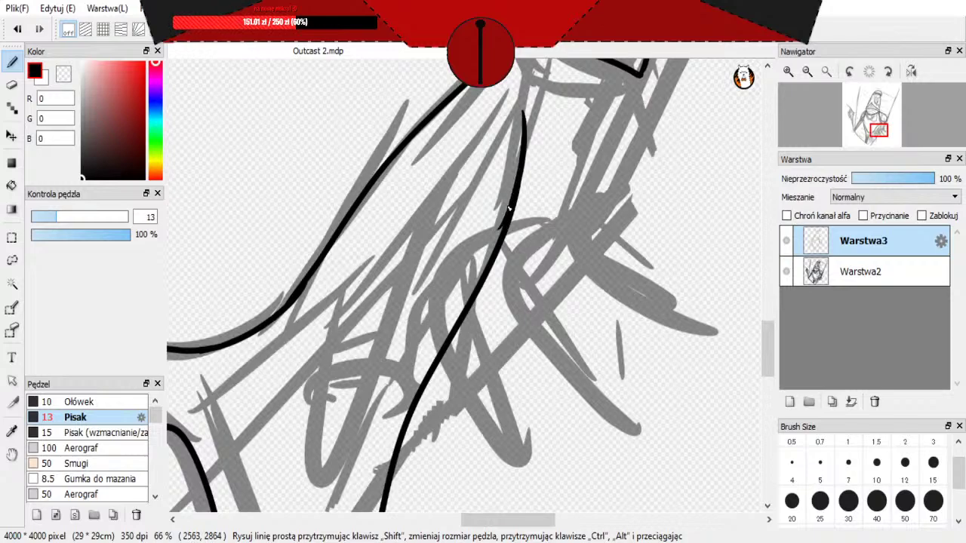
pyautogui.hotkey('ctrl', 'z')
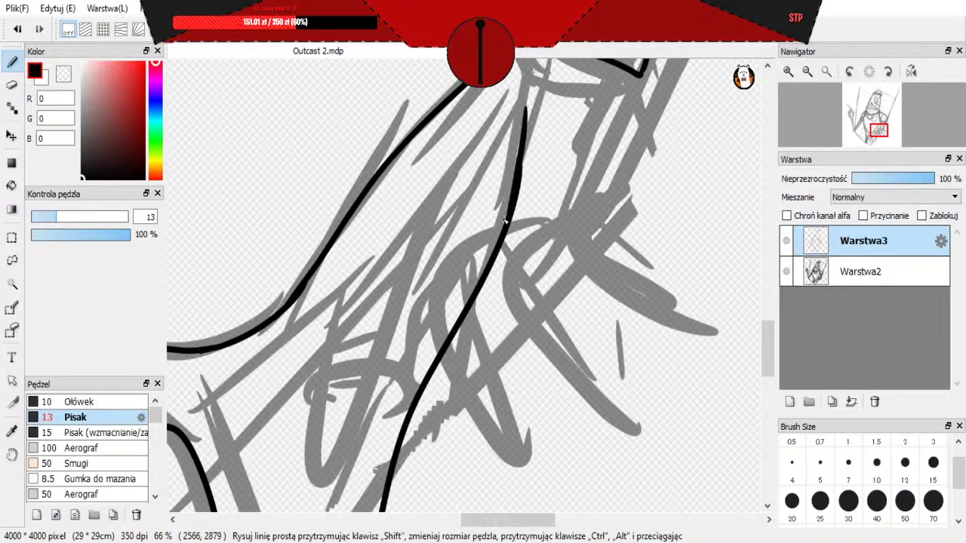
pyautogui.hotkey('ctrl', 'z')
pyautogui.moveTo(525, 107)
pyautogui.mouseDown()
pyautogui.moveTo(501, 249)
pyautogui.moveTo(506, 241)
pyautogui.mouseUp()
pyautogui.hotkey('ctrl', 'z')
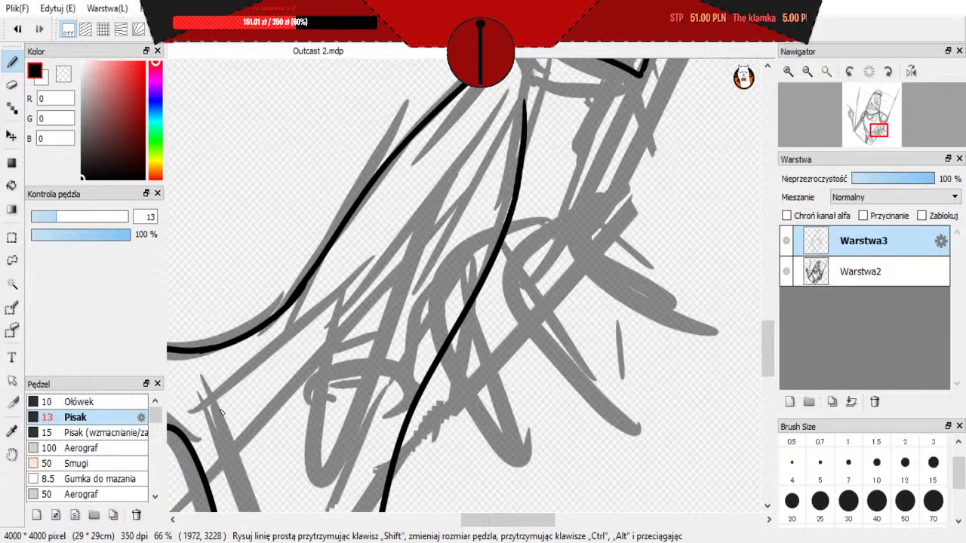
pyautogui.scroll(-1, 278, 351)
pyautogui.scroll(1, 284, 322)
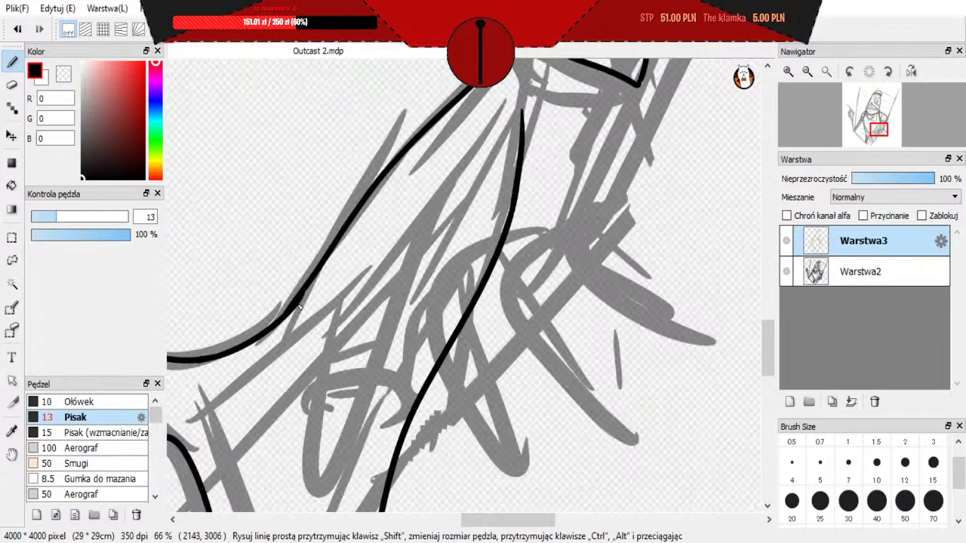
# Step: Try to thin the torso's lower right edge with the size 10 eraser along the thickened part of the line
pyautogui.press('e')
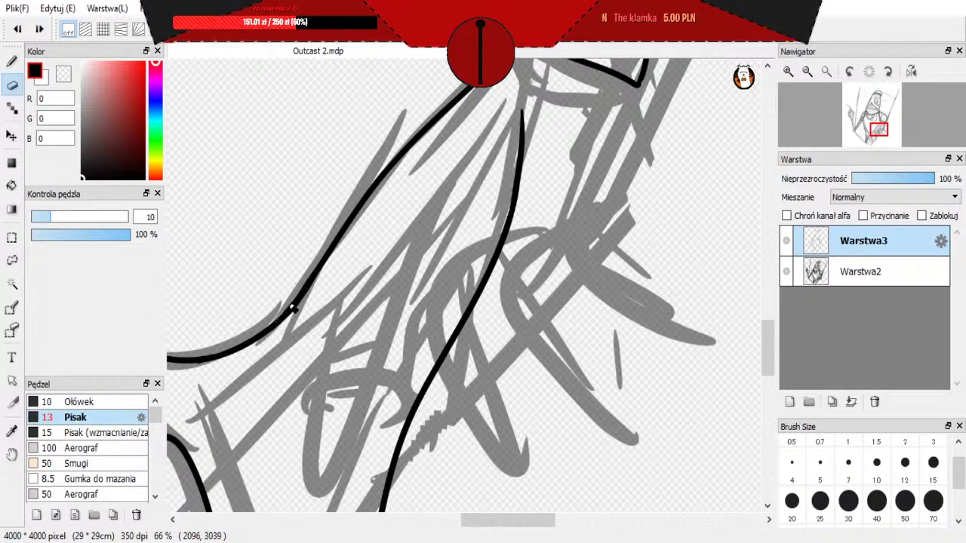
pyautogui.moveTo(301, 300); pyautogui.dragTo(336, 248)
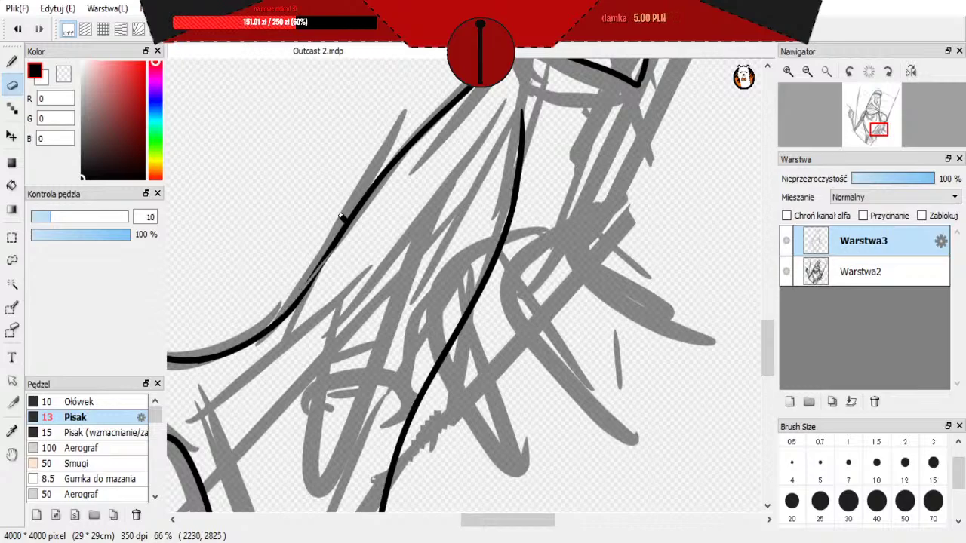
pyautogui.scroll(-3, 397, 355)
pyautogui.scroll(4, 371, 320)
pyautogui.hotkey('ctrl', 'z')
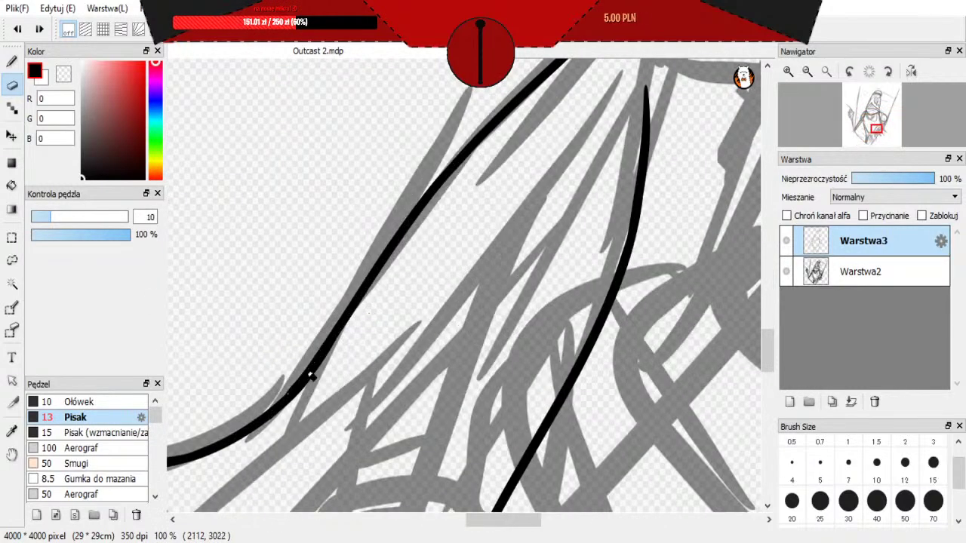
pyautogui.moveTo(311, 376); pyautogui.dragTo(350, 297)
pyautogui.hotkey('ctrl', 'z')
pyautogui.scroll(-4, 329, 326)
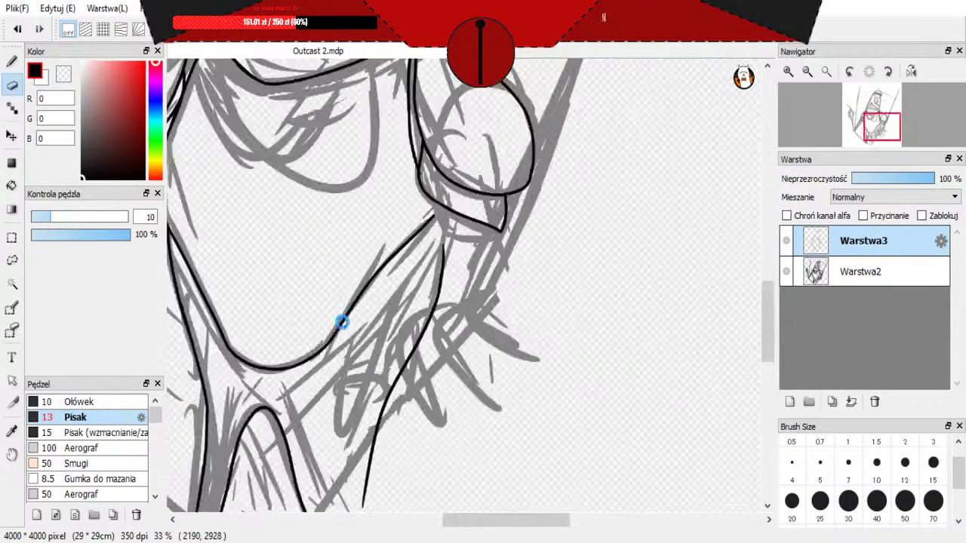
# Step: Ink a second line just beneath the head's lower edge, from its left side to below the lowest point, with brush size 13
pyautogui.click(11, 63)
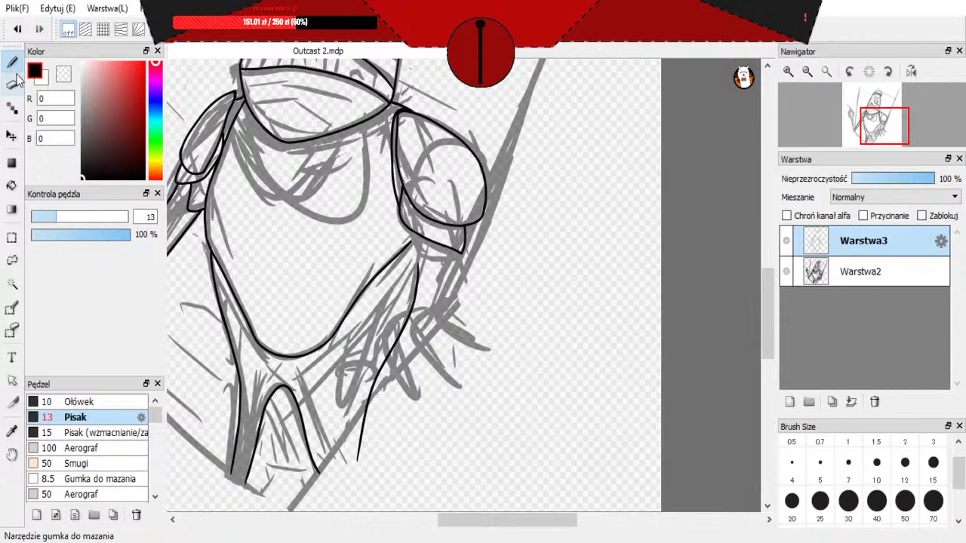
pyautogui.scroll(-1, 408, 329)
pyautogui.scroll(1, 377, 252)
pyautogui.scroll(1, 377, 252)
pyautogui.scroll(-1, 378, 252)
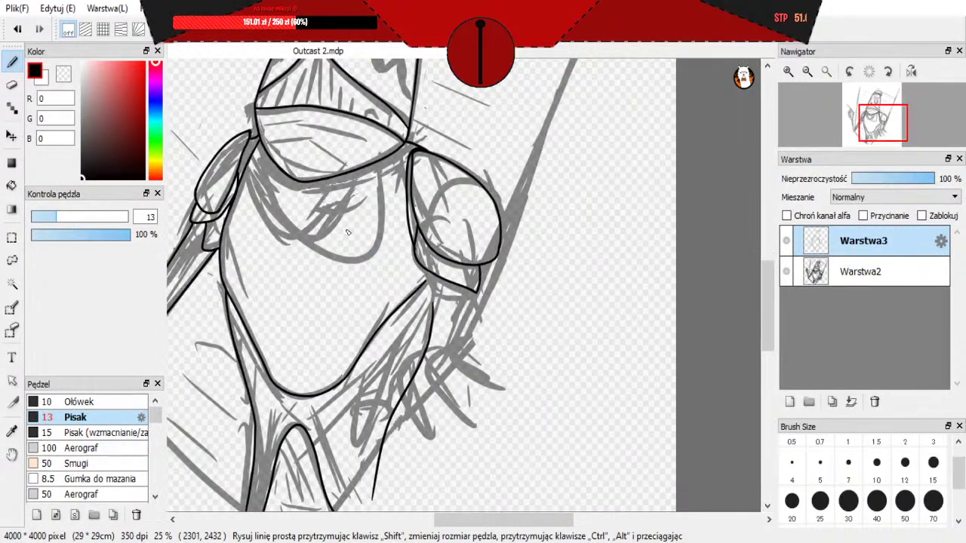
pyautogui.scroll(1, 277, 148)
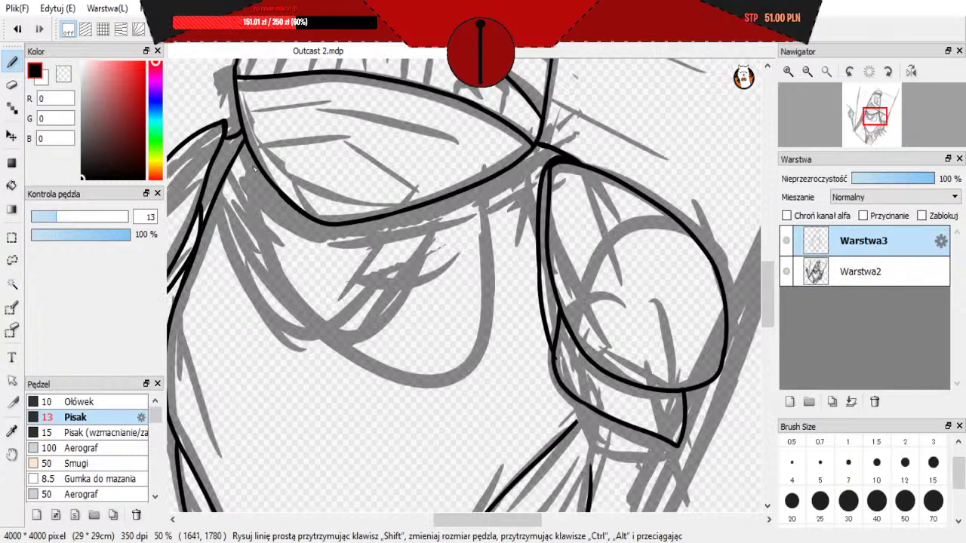
pyautogui.moveTo(286, 207); pyautogui.dragTo(393, 225)
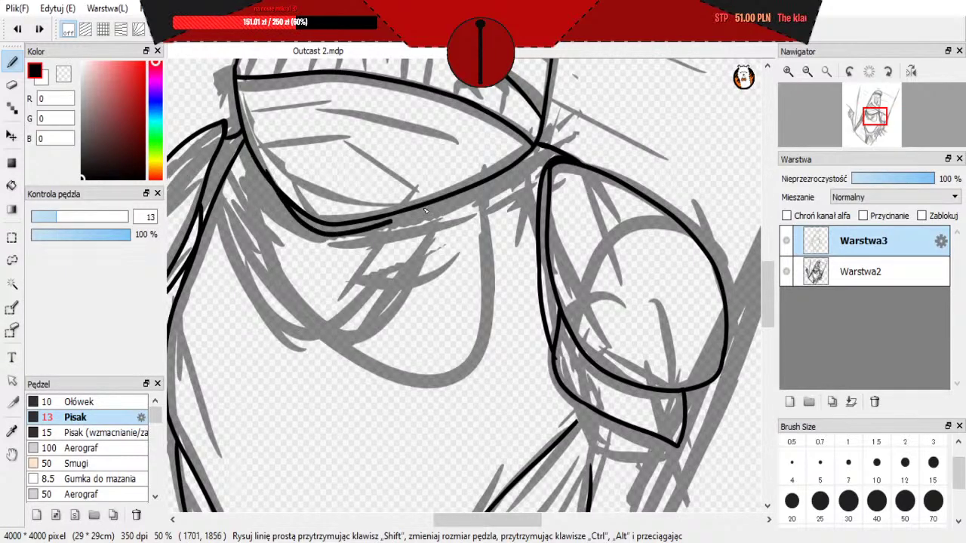
pyautogui.hotkey('ctrl', 'z')
pyautogui.moveTo(257, 162)
pyautogui.mouseDown()
pyautogui.moveTo(328, 243)
pyautogui.moveTo(463, 189)
pyautogui.mouseUp()
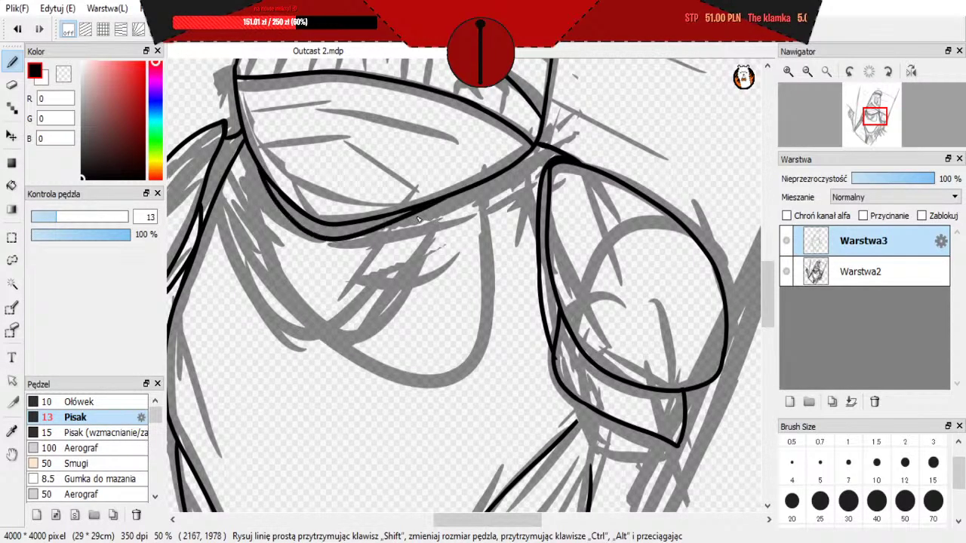
pyautogui.hotkey('ctrl', 'z')
pyautogui.moveTo(258, 165)
pyautogui.mouseDown()
pyautogui.moveTo(350, 246)
pyautogui.moveTo(405, 227)
pyautogui.mouseUp()
pyautogui.hotkey('ctrl', 'z')
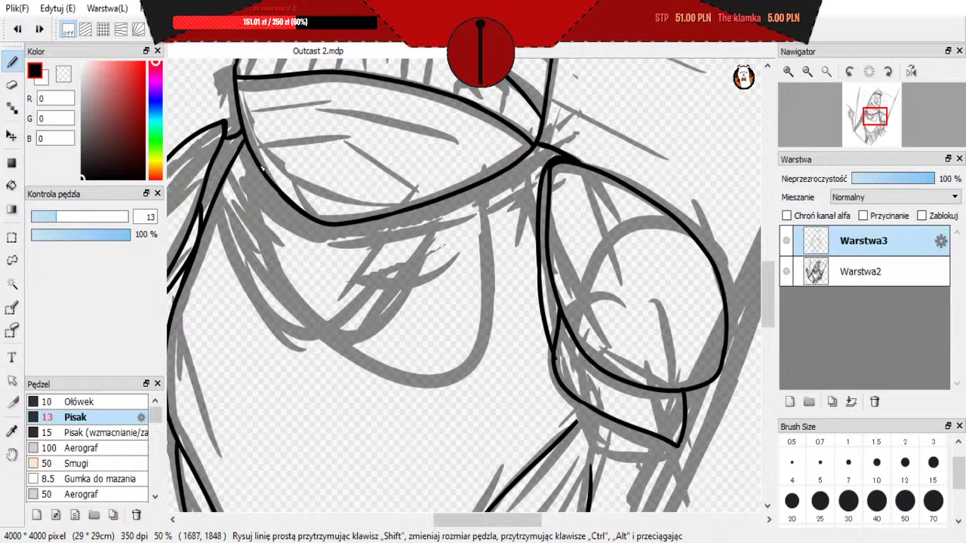
pyautogui.moveTo(261, 169)
pyautogui.mouseDown()
pyautogui.moveTo(353, 245)
pyautogui.moveTo(389, 235)
pyautogui.mouseUp()
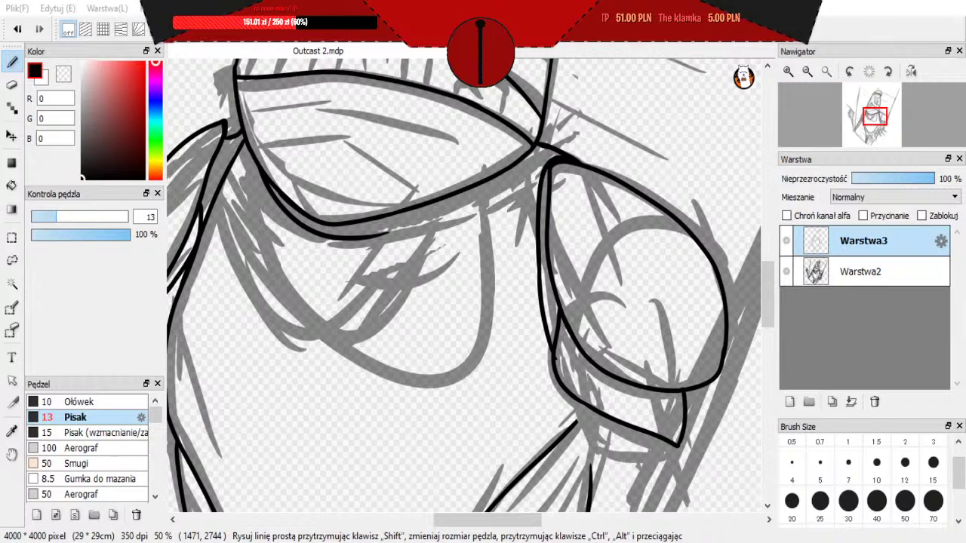
# Step: Extend the second line up to the head's lower right edge and erase the small tail overshooting into the head
pyautogui.scroll(-1, 384, 293)
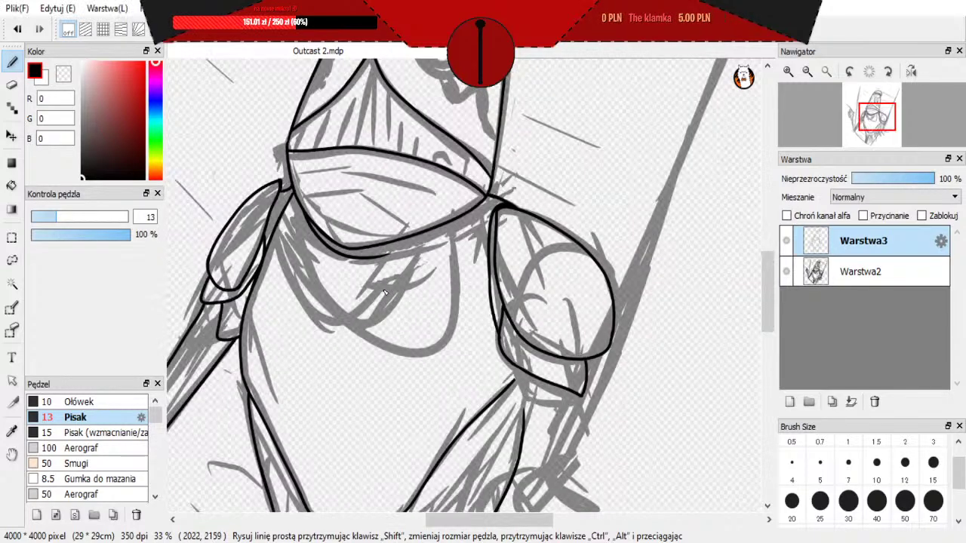
pyautogui.moveTo(440, 231)
pyautogui.mouseDown()
pyautogui.moveTo(454, 212)
pyautogui.moveTo(365, 261)
pyautogui.moveTo(458, 228)
pyautogui.mouseUp()
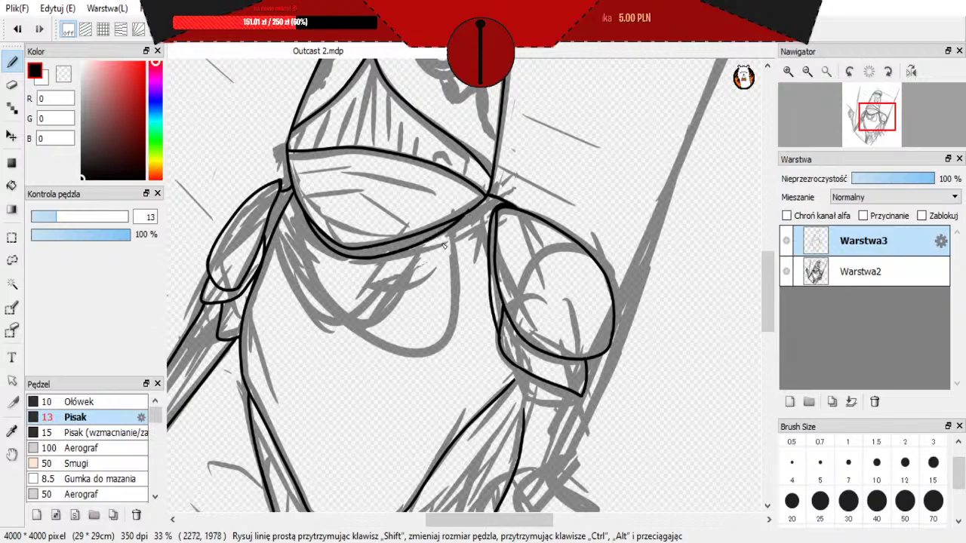
pyautogui.scroll(3, 295, 134)
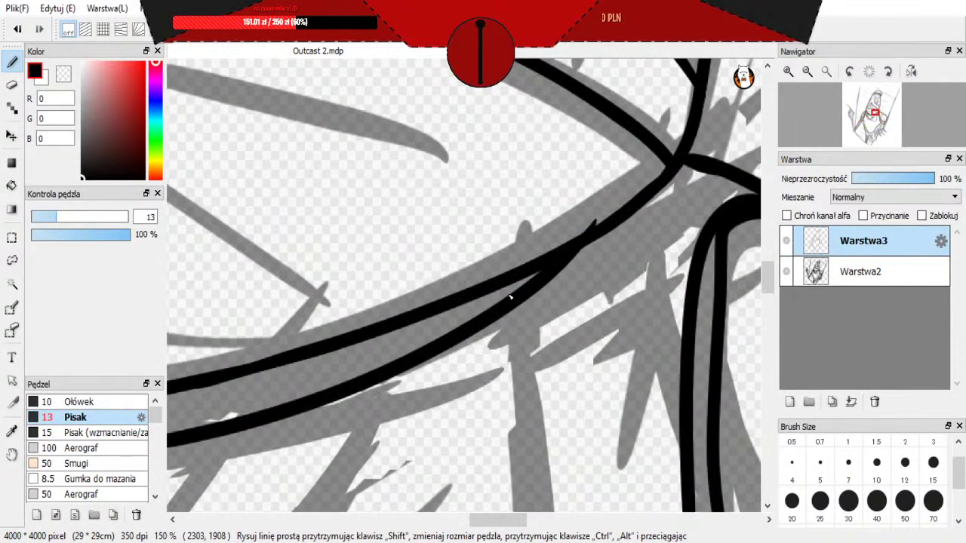
pyautogui.click(11, 85)
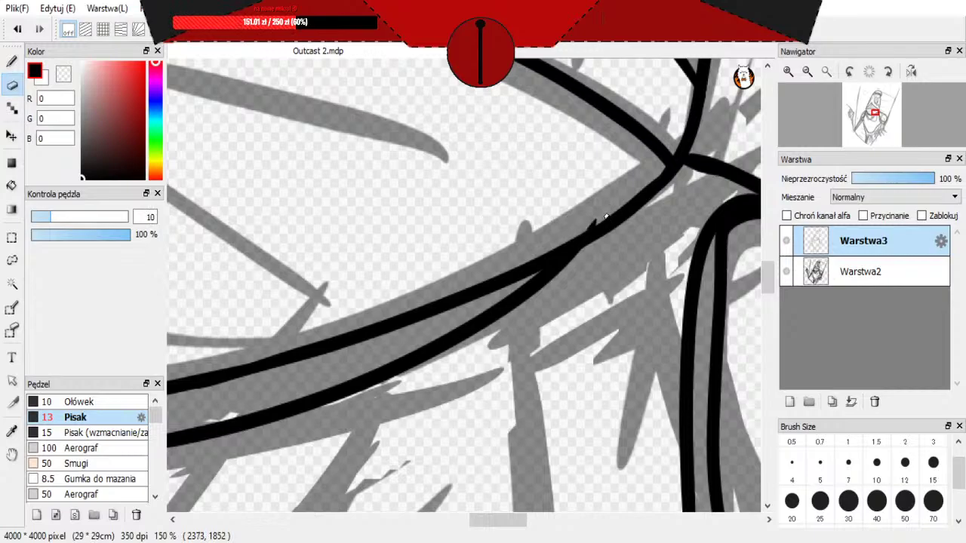
pyautogui.scroll(-4, 593, 219)
pyautogui.scroll(1, 597, 261)
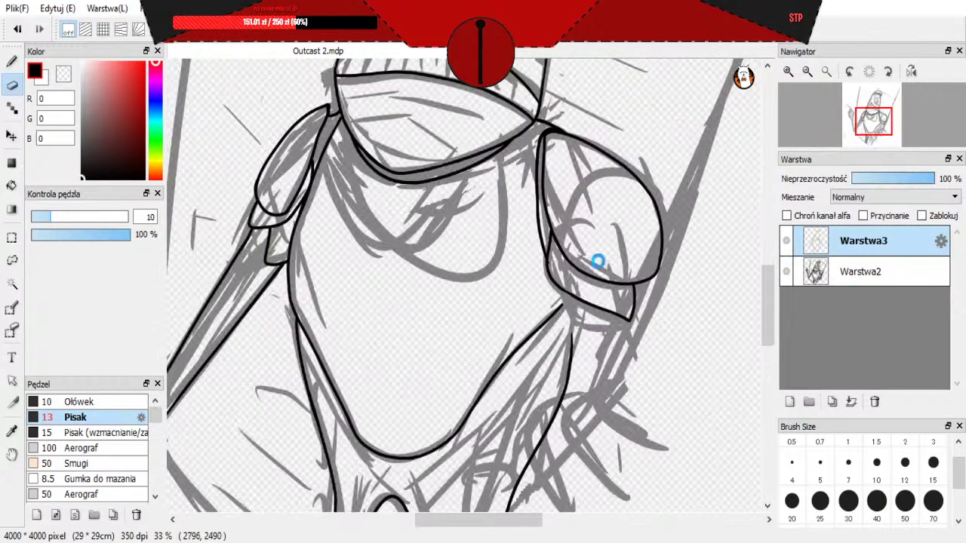
# Step: Ink the right-hand arm's inner edge from the sleeve's lower left corner down across the leg's outer line with brush size 13
pyautogui.scroll(-1, 638, 337)
pyautogui.click(13, 64)
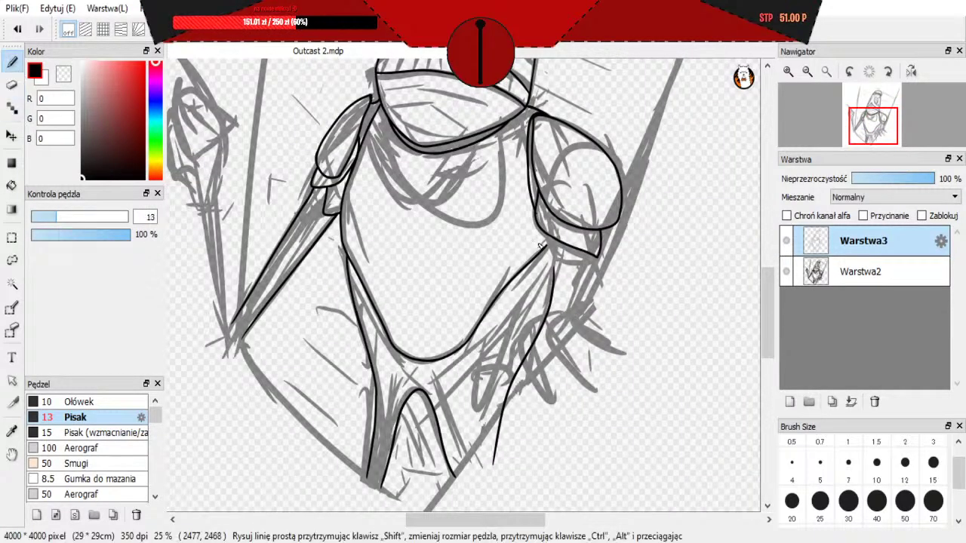
pyautogui.moveTo(561, 325); pyautogui.dragTo(562, 328)
pyautogui.hotkey('ctrl', 'z')
pyautogui.moveTo(547, 236); pyautogui.dragTo(553, 325)
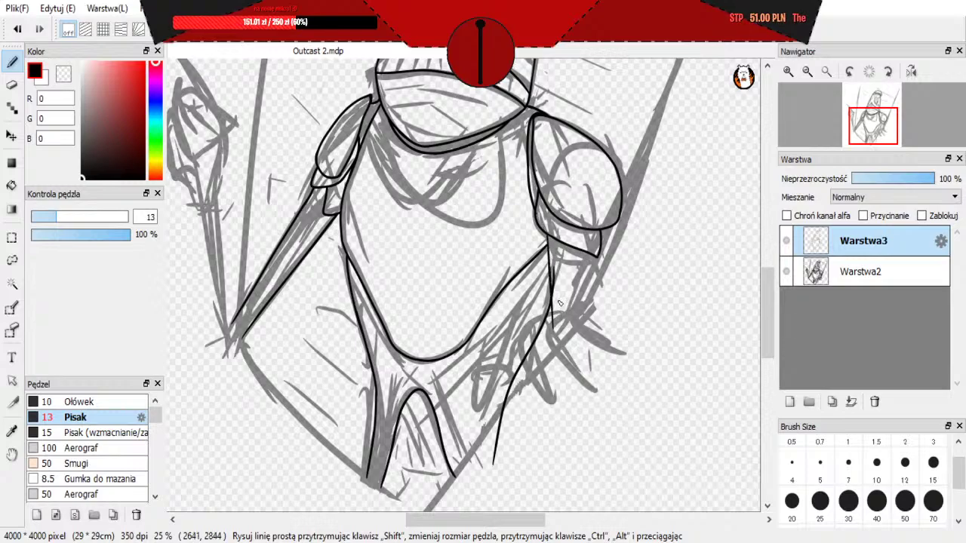
pyautogui.scroll(1, 573, 294)
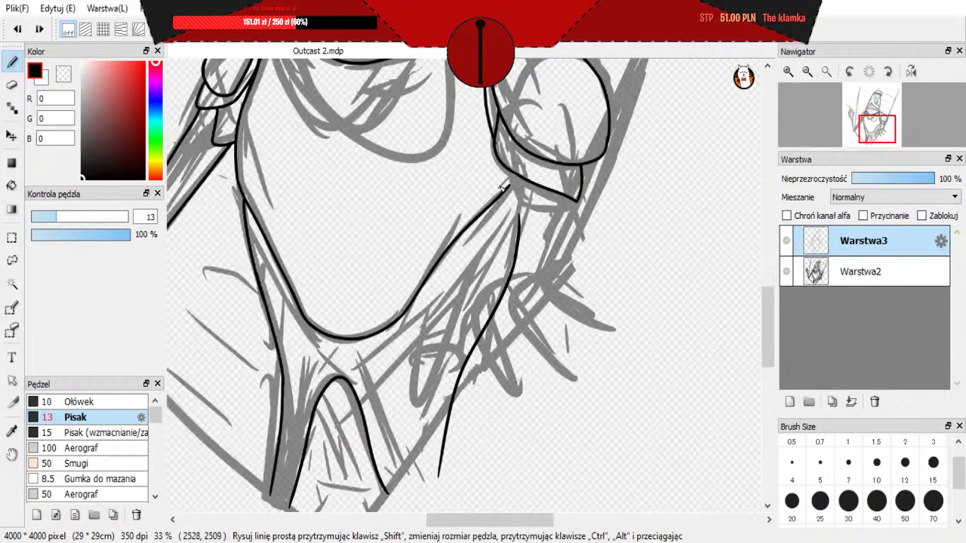
pyautogui.moveTo(506, 175); pyautogui.dragTo(522, 288)
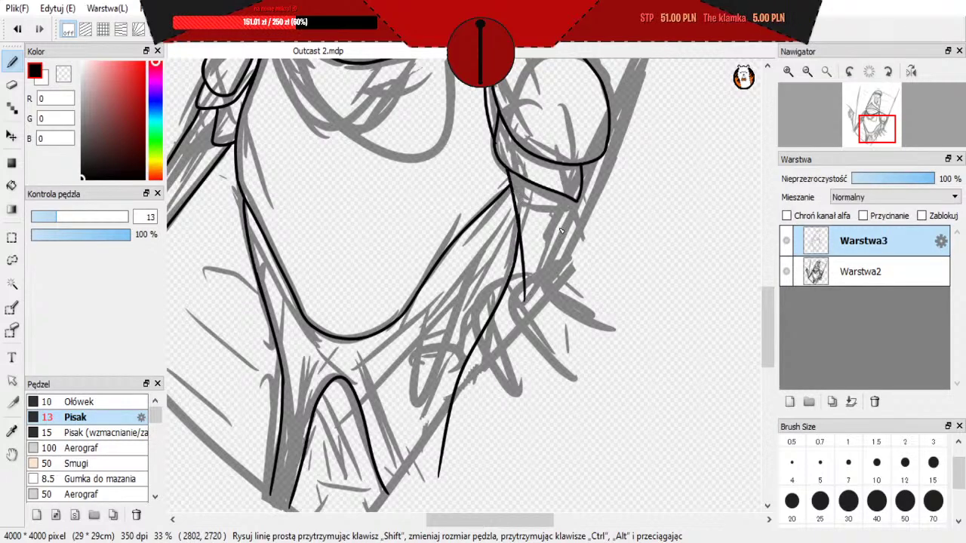
# Step: Ink the start of the right-hand arm's outer edge down from the sleeve's right side with brush size 13
pyautogui.moveTo(582, 166); pyautogui.dragTo(588, 240)
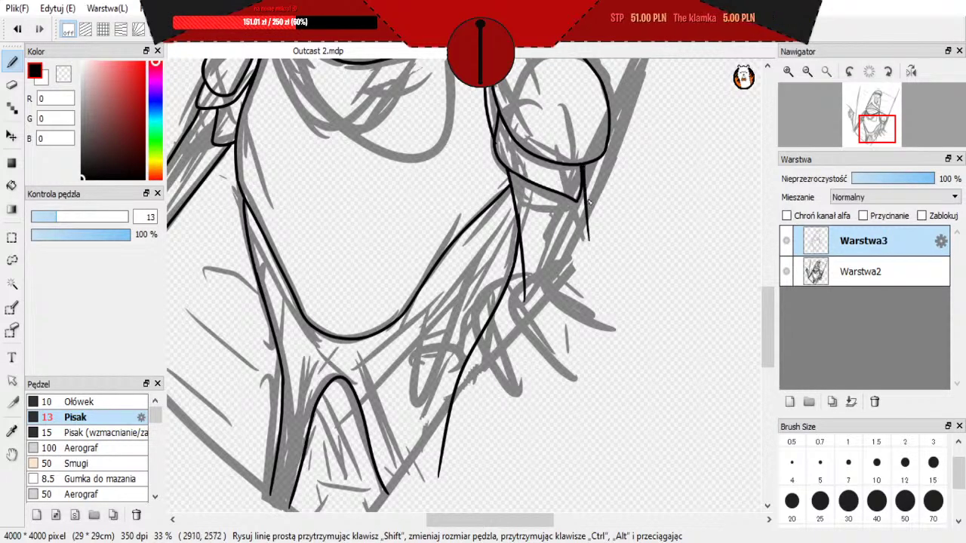
pyautogui.hotkey('ctrl', 'z')
pyautogui.scroll(-2, 513, 227)
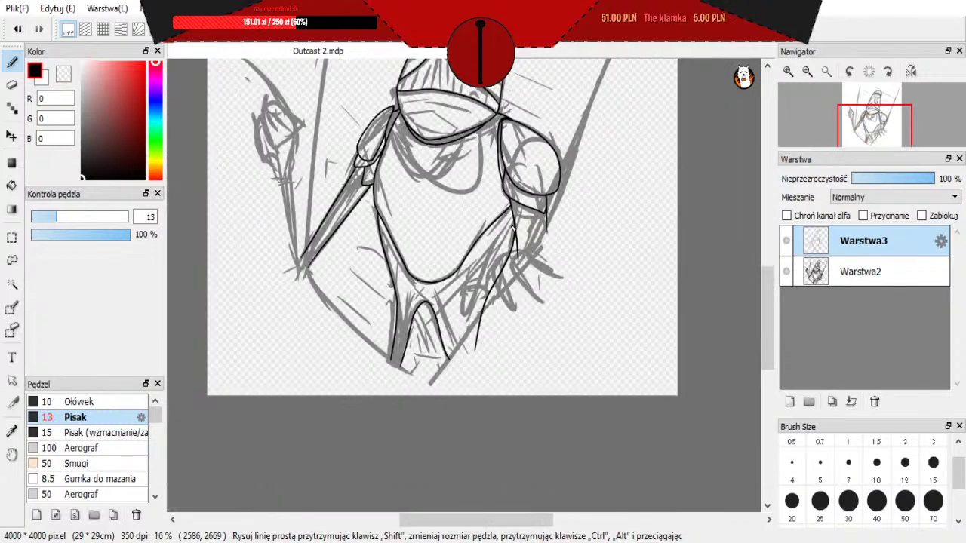
pyautogui.scroll(2, 513, 228)
pyautogui.scroll(2, 605, 215)
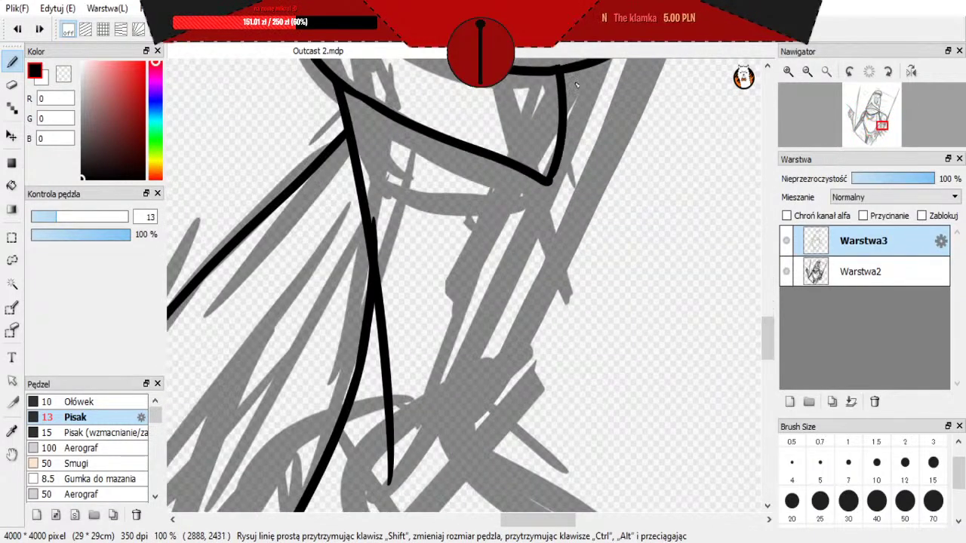
pyautogui.moveTo(562, 82); pyautogui.dragTo(572, 241)
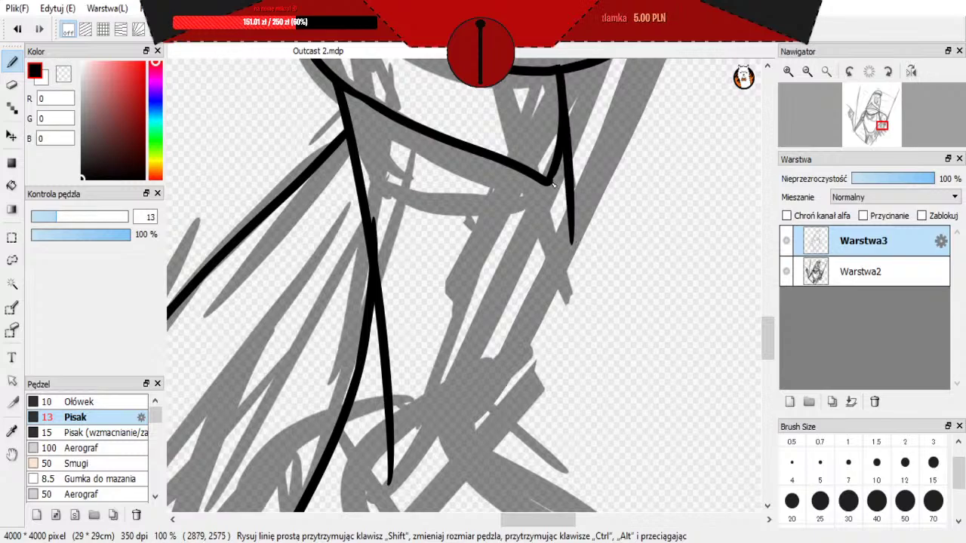
pyautogui.scroll(-1, 458, 223)
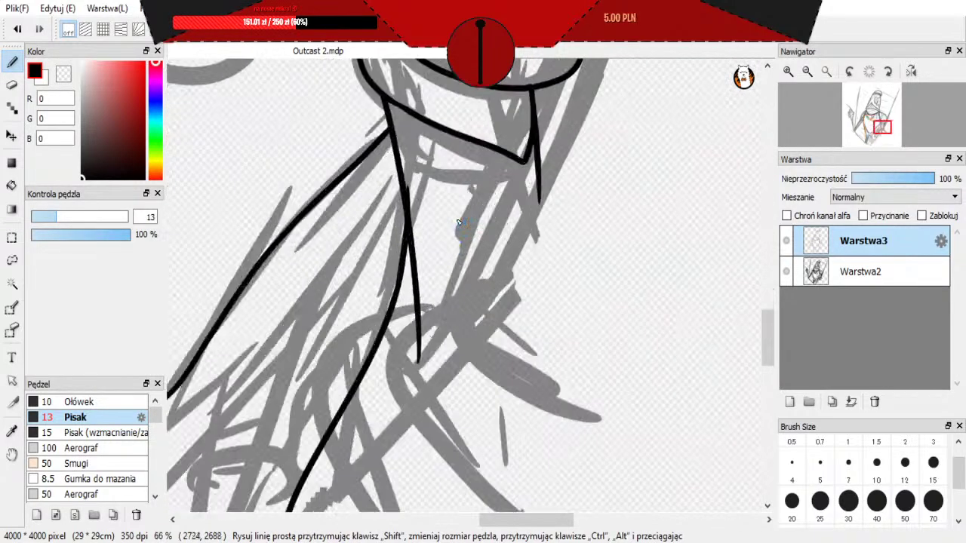
pyautogui.click(12, 84)
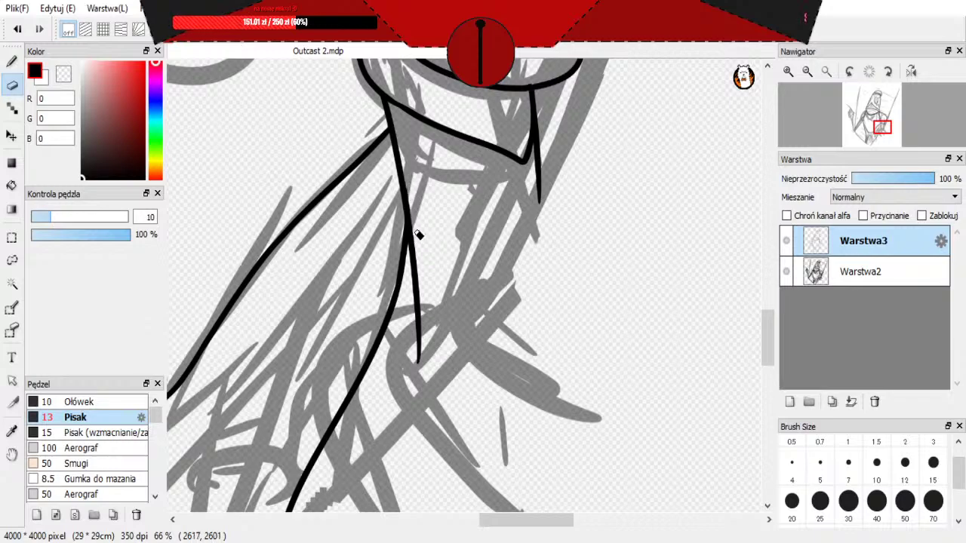
pyautogui.scroll(-1, 445, 224)
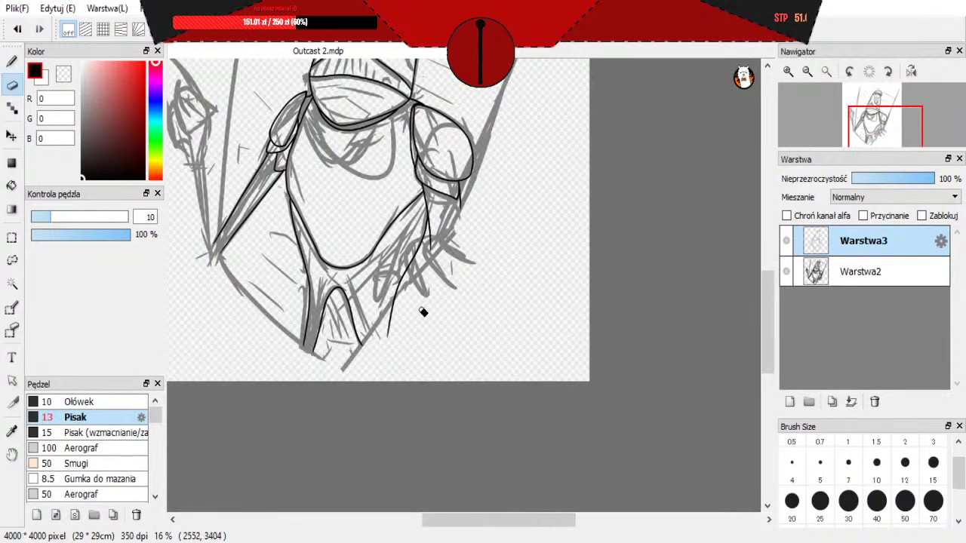
pyautogui.scroll(2, 423, 312)
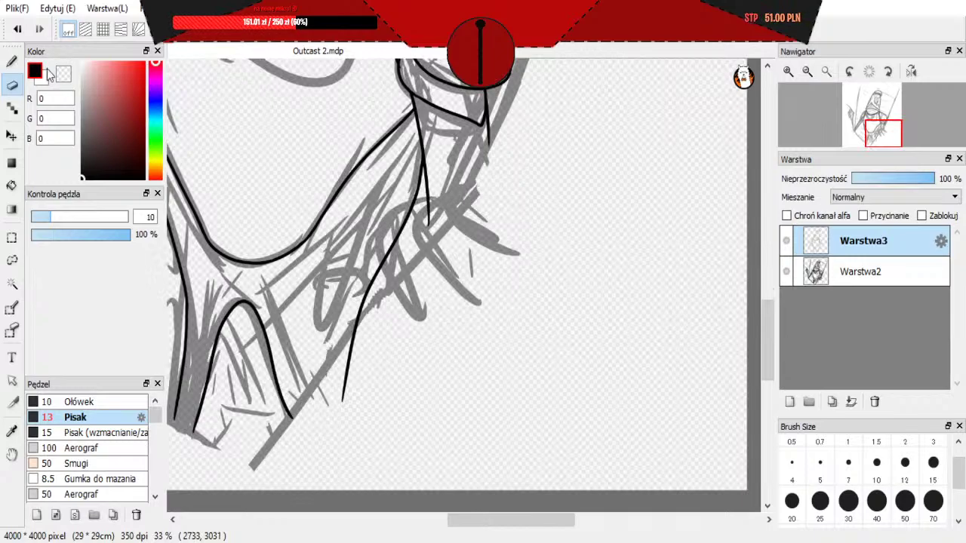
# Step: Extend the right-hand arm's inner edge down past the sketched wrist with brush size 13
pyautogui.press('p')
pyautogui.moveTo(427, 167); pyautogui.dragTo(431, 239)
pyautogui.hotkey('ctrl', 'z')
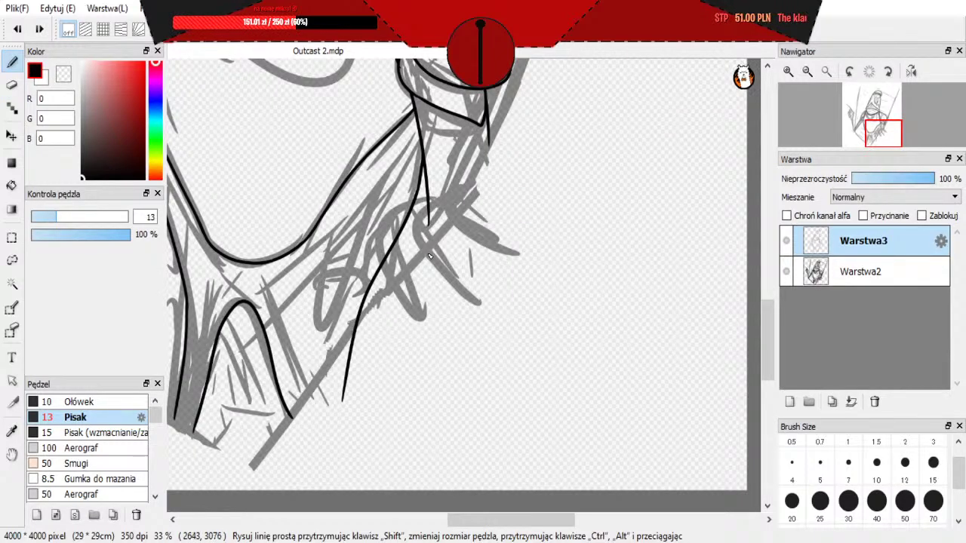
pyautogui.moveTo(427, 172); pyautogui.dragTo(430, 254)
pyautogui.scroll(3, 432, 232)
pyautogui.hotkey('ctrl', 'z')
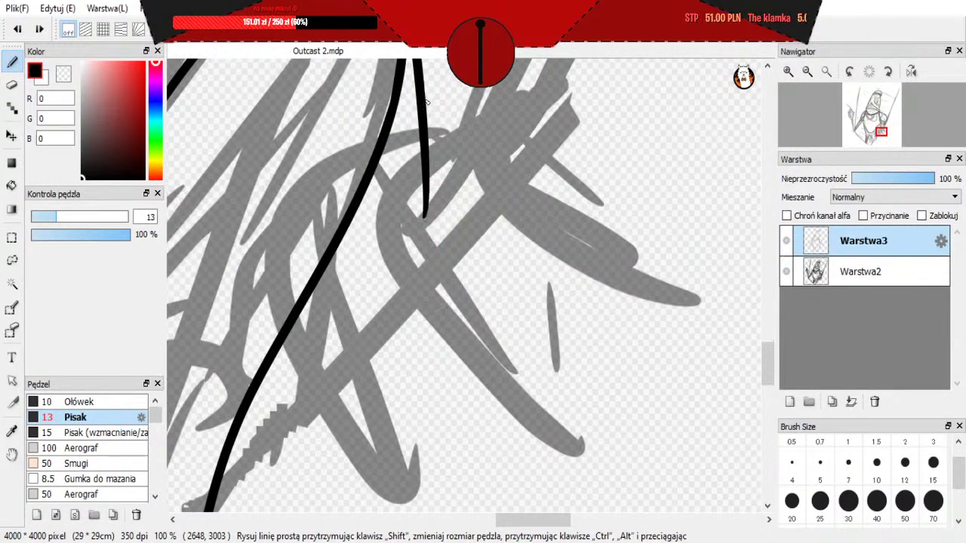
pyautogui.moveTo(423, 98); pyautogui.dragTo(415, 294)
pyautogui.hotkey('ctrl', 'z')
pyautogui.moveTo(428, 162); pyautogui.dragTo(421, 326)
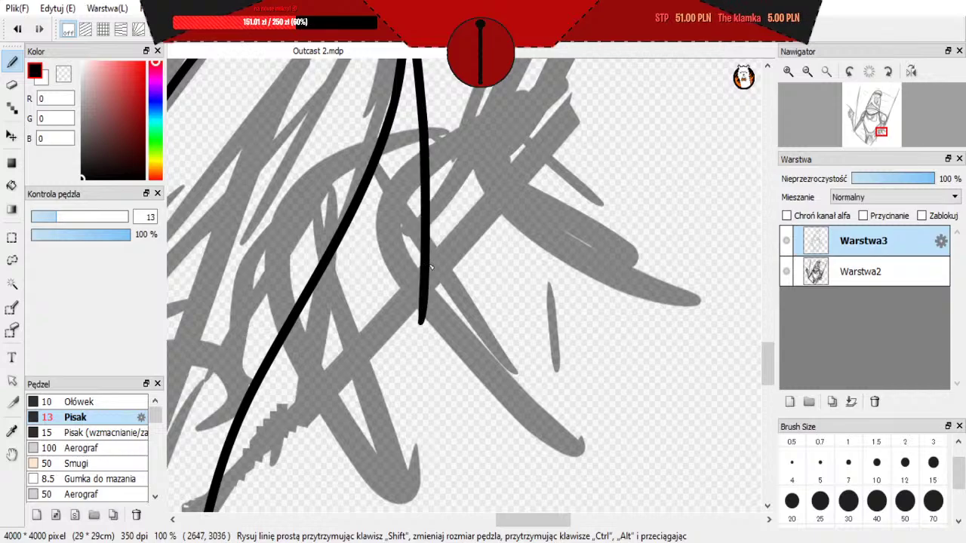
# Step: Extend the right-hand arm's outer edge straight down toward the sketched hand
pyautogui.scroll(-2, 593, 294)
pyautogui.scroll(1, 535, 212)
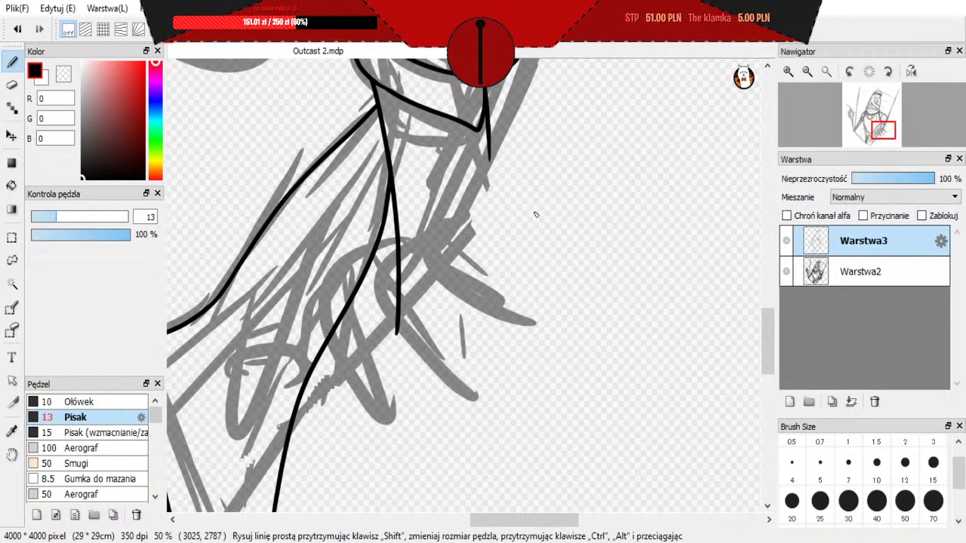
pyautogui.moveTo(489, 127); pyautogui.dragTo(487, 218)
pyautogui.hotkey('ctrl', 'z')
pyautogui.moveTo(489, 133); pyautogui.dragTo(489, 217)
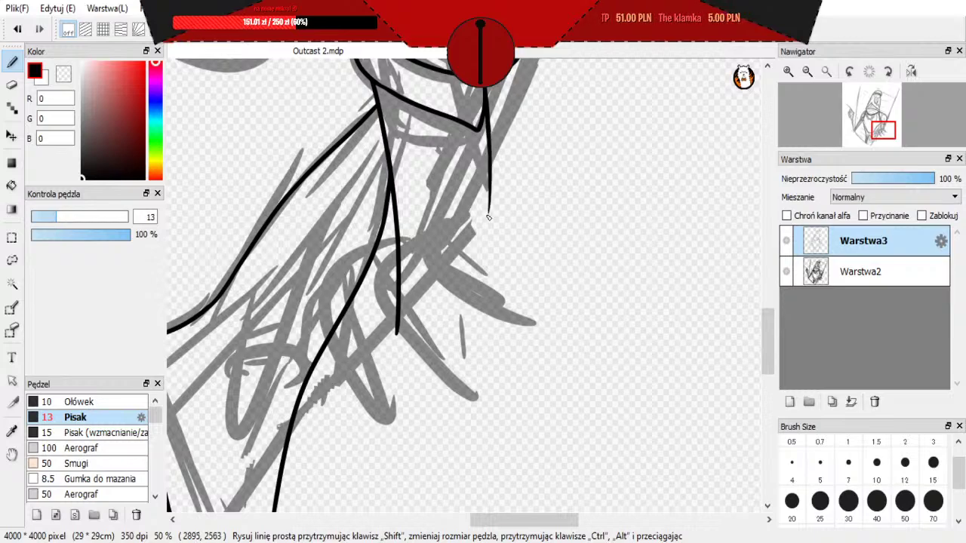
pyautogui.scroll(-2, 491, 160)
pyautogui.scroll(-1, 490, 175)
pyautogui.scroll(2, 326, 294)
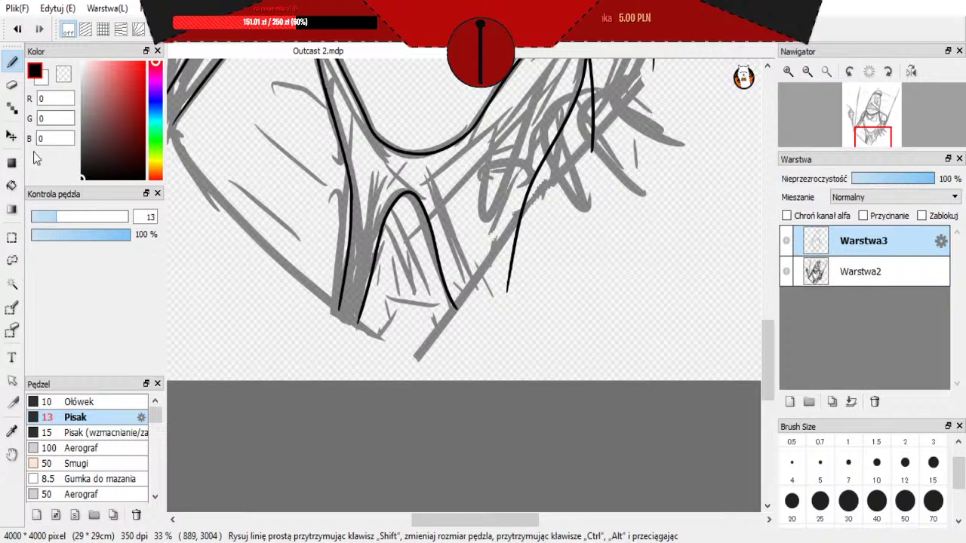
pyautogui.click(12, 238)
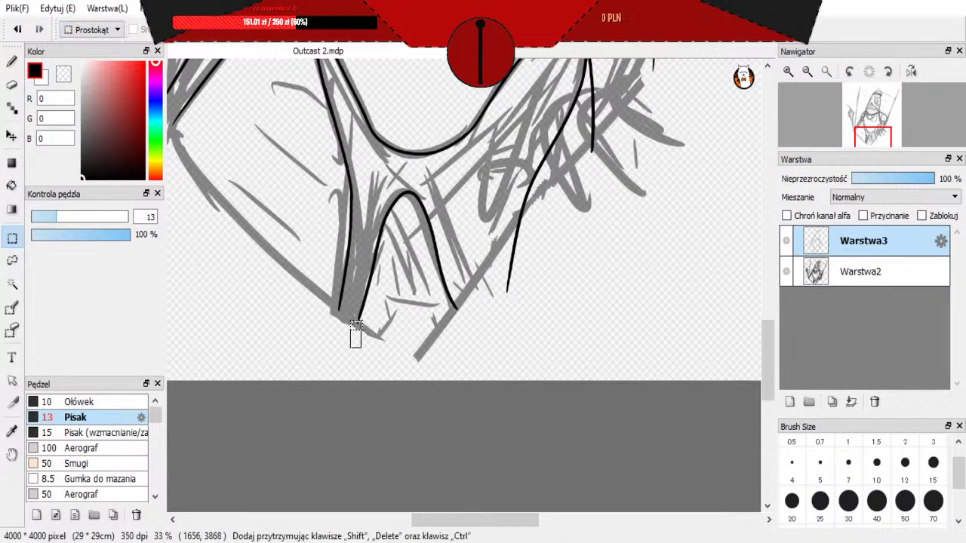
pyautogui.moveTo(351, 323)
pyautogui.mouseDown()
pyautogui.moveTo(379, 212)
pyautogui.moveTo(390, 209)
pyautogui.mouseUp()
pyautogui.click(439, 331)
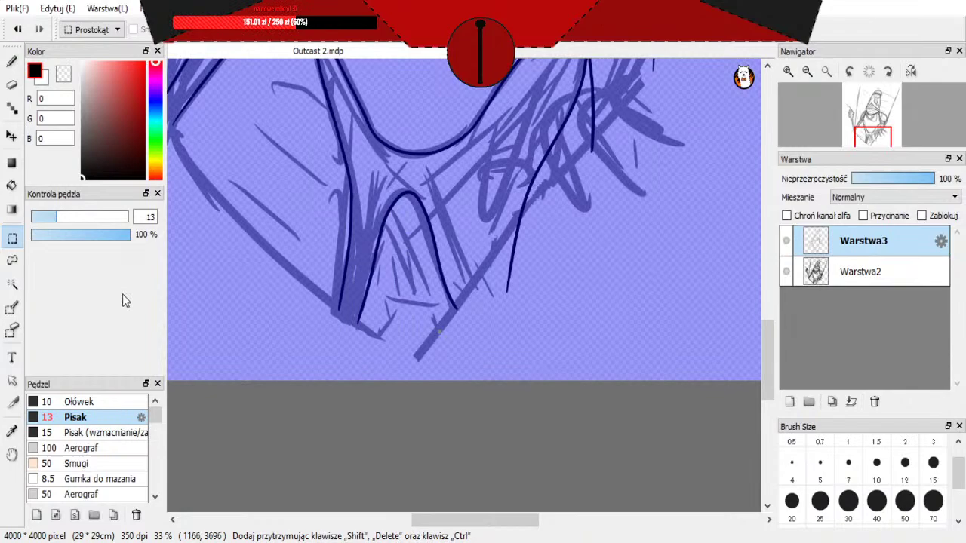
# Step: Lasso the inked arch between the legs, rotate it slightly clockwise, and shift it a little to the left
pyautogui.click(11, 261)
pyautogui.moveTo(378, 372); pyautogui.dragTo(353, 338)
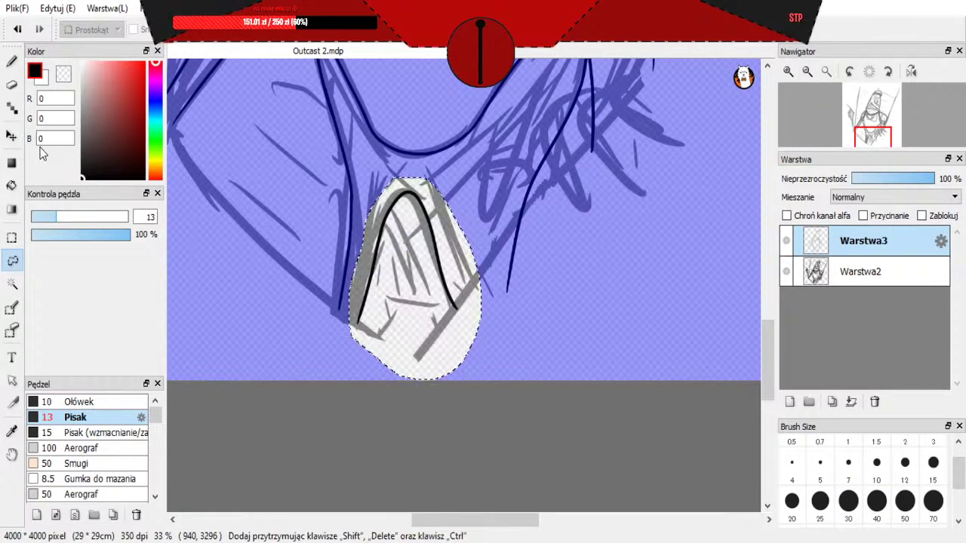
pyautogui.click(11, 136)
pyautogui.moveTo(411, 213)
pyautogui.mouseDown()
pyautogui.moveTo(423, 215)
pyautogui.moveTo(409, 217)
pyautogui.moveTo(421, 196)
pyautogui.mouseUp()
pyautogui.hotkey('ctrl', 'd')
pyautogui.scroll(-4, 423, 219)
pyautogui.scroll(4, 422, 220)
pyautogui.scroll(1, 422, 220)
pyautogui.hotkey('ctrl', 't')
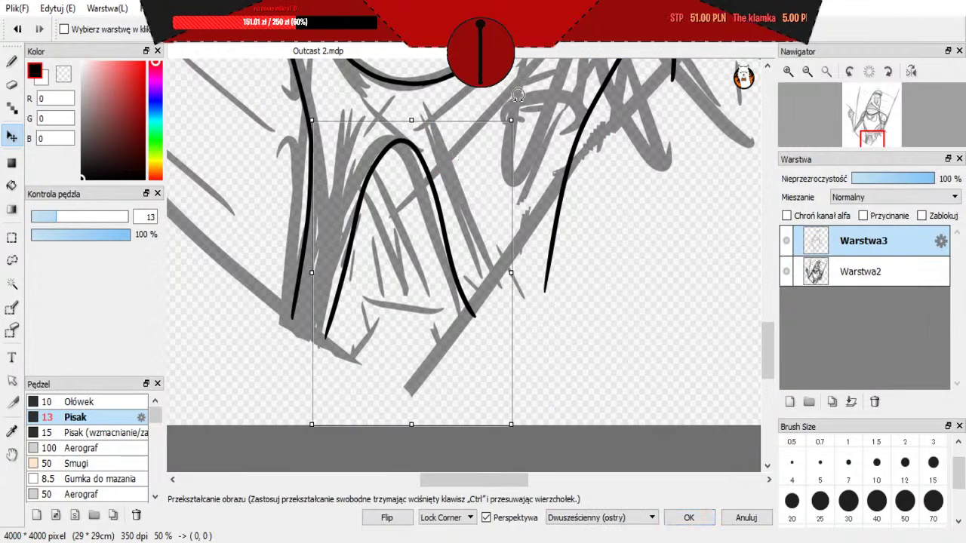
pyautogui.moveTo(525, 114); pyautogui.dragTo(532, 119)
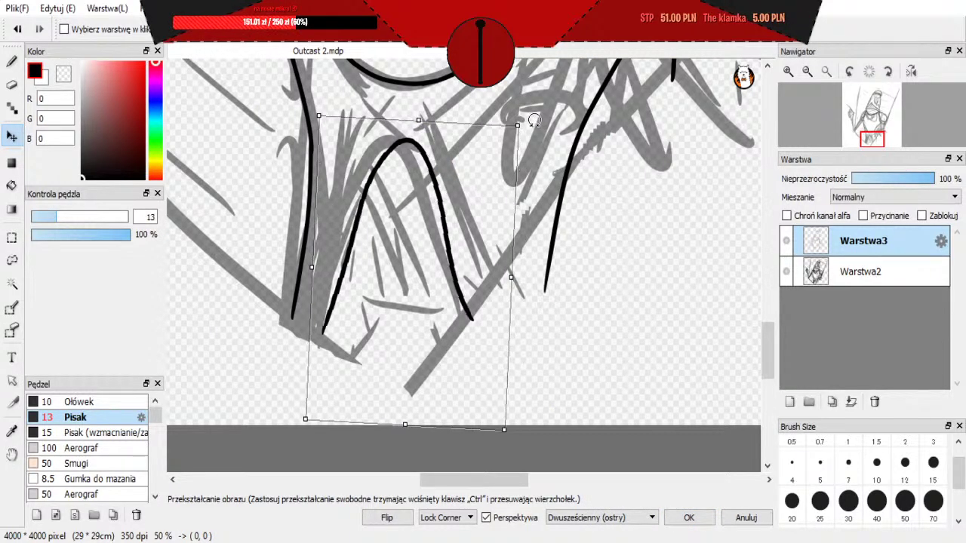
pyautogui.moveTo(470, 138); pyautogui.dragTo(468, 138)
pyautogui.click(689, 517)
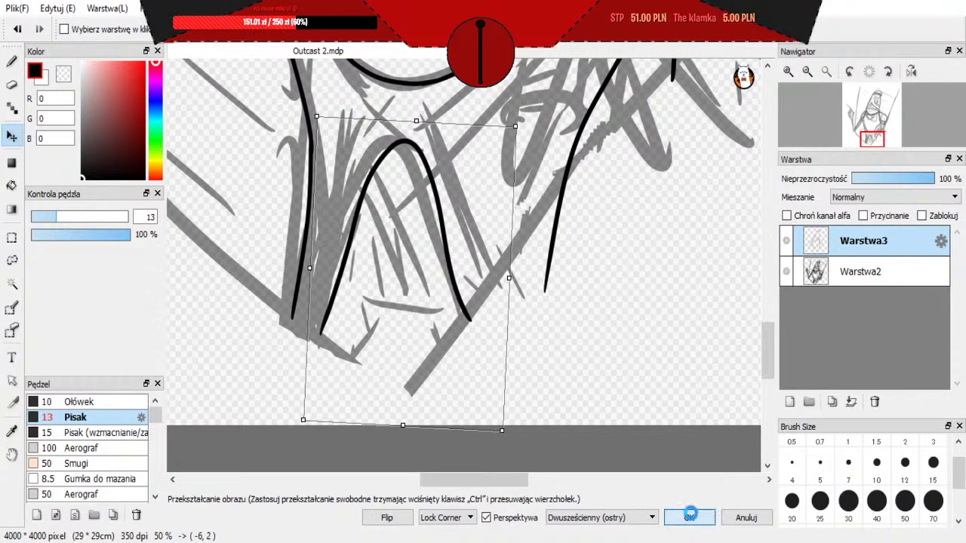
pyautogui.hotkey('ctrl', 'd')
pyautogui.scroll(-3, 439, 256)
pyautogui.scroll(-1, 440, 257)
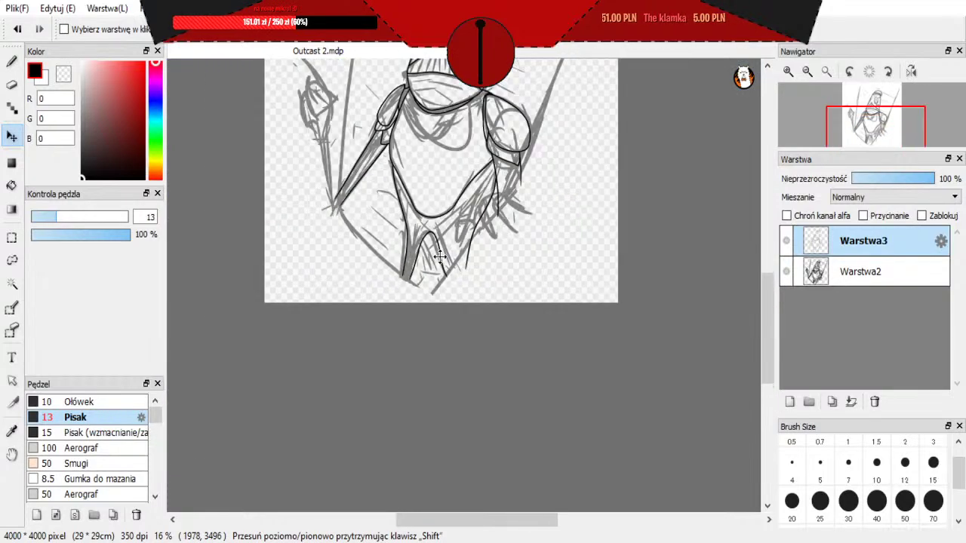
pyautogui.scroll(-1, 465, 208)
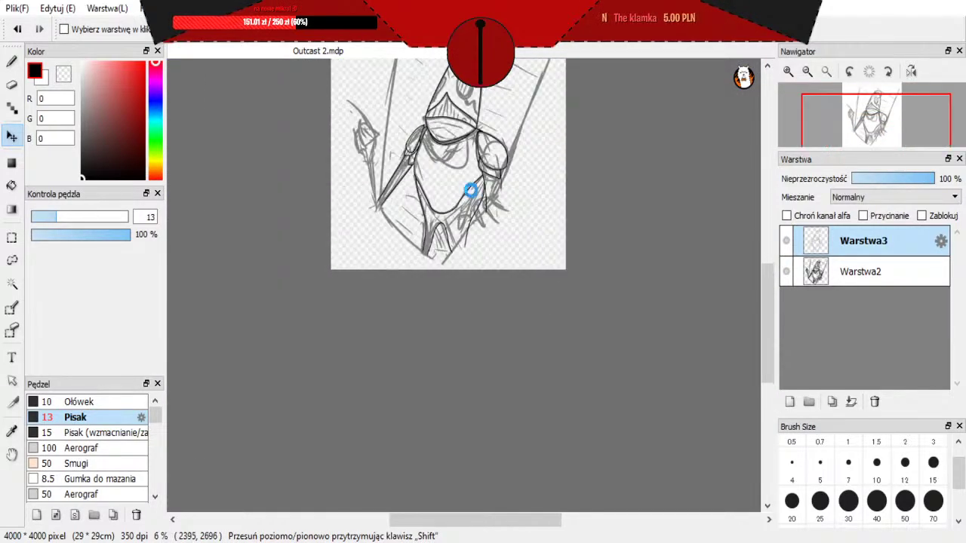
pyautogui.scroll(2, 295, 310)
pyautogui.scroll(-1, 287, 312)
pyautogui.scroll(2, 278, 265)
pyautogui.scroll(-2, 278, 266)
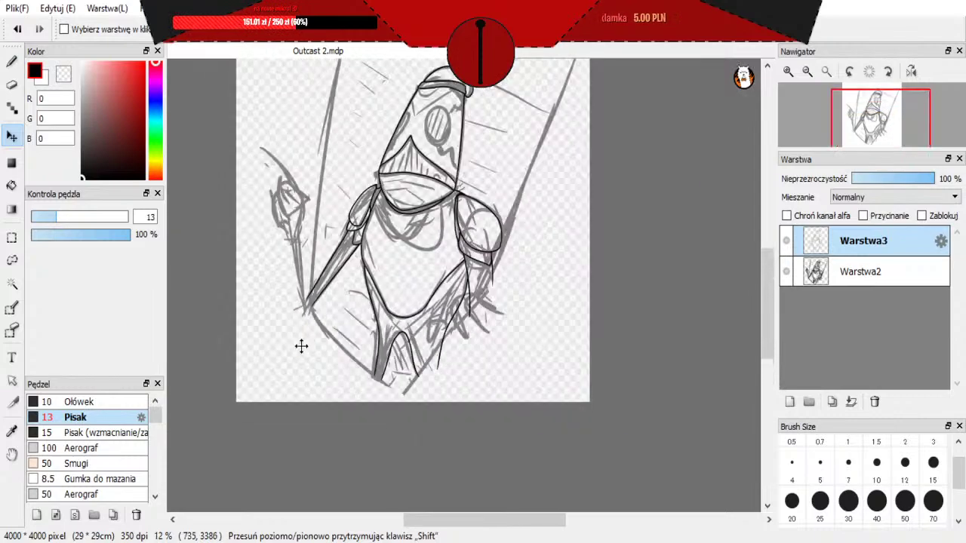
# Step: Try to ink the raised left-hand forearm's outer edge from the wrist toward the elbow with brush size 13
pyautogui.scroll(3, 287, 261)
pyautogui.press('b')
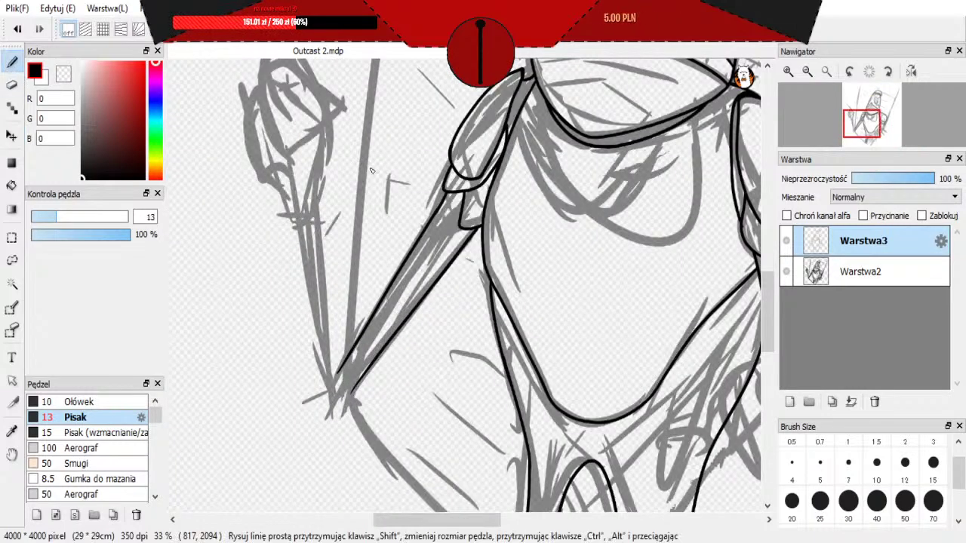
pyautogui.moveTo(314, 361); pyautogui.dragTo(314, 363)
pyautogui.hotkey('ctrl', 'z')
pyautogui.moveTo(282, 198); pyautogui.dragTo(317, 369)
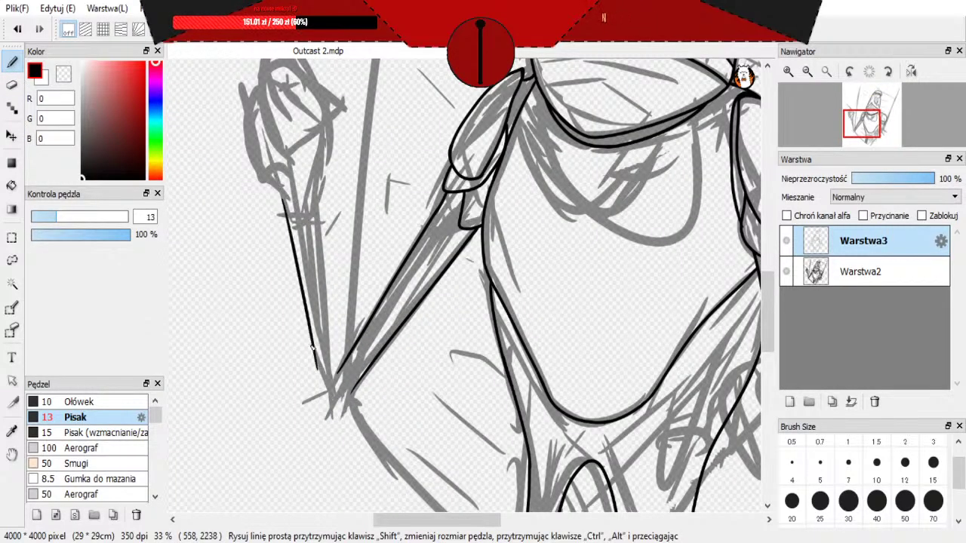
pyautogui.hotkey('ctrl', 'z')
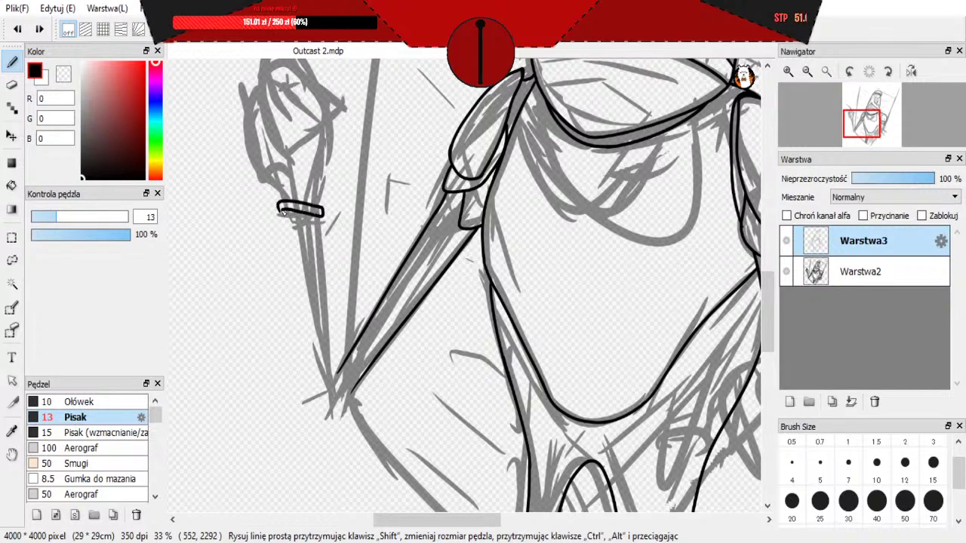
# Step: Try to ink a narrow cuff across the wrist of the raised left-hand forearm
pyautogui.scroll(2, 281, 214)
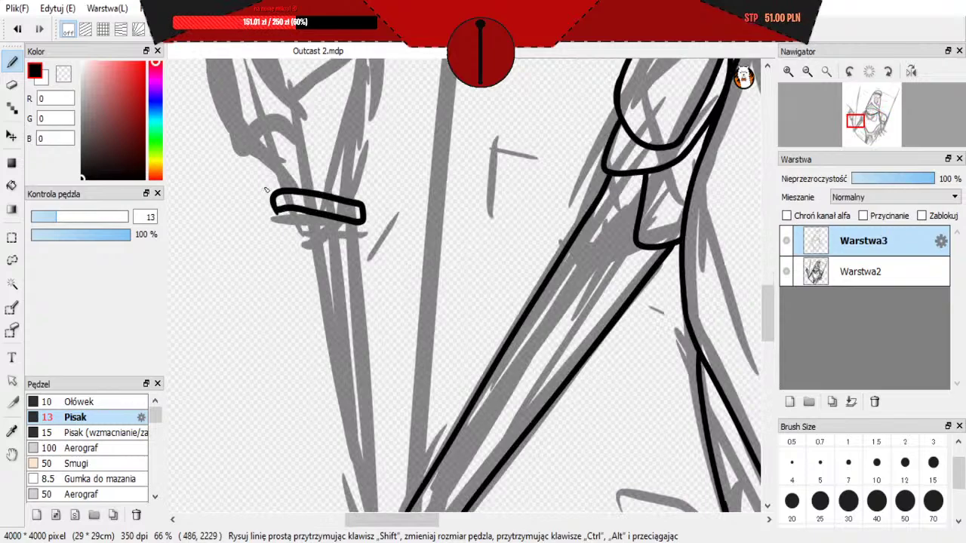
pyautogui.hotkey('ctrl', 'z')
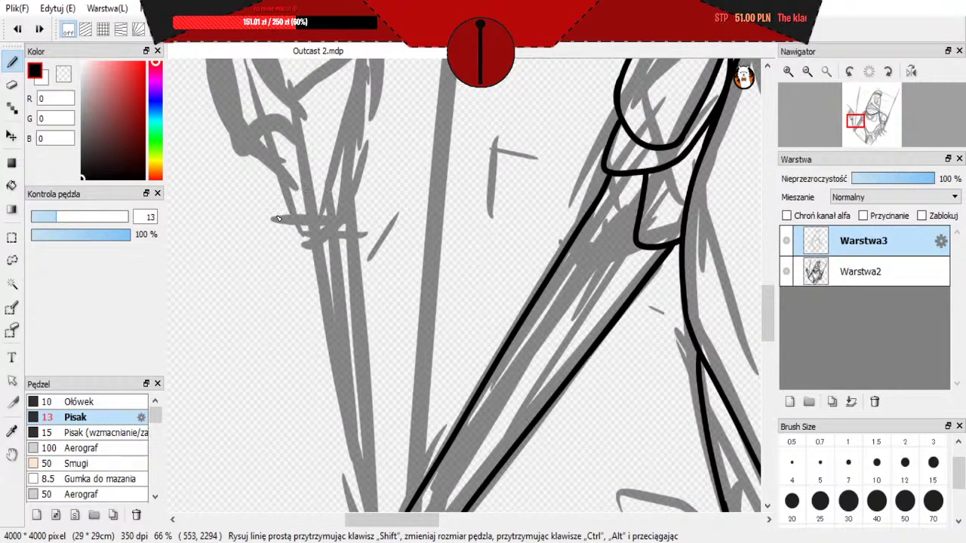
pyautogui.moveTo(278, 217)
pyautogui.mouseDown()
pyautogui.moveTo(297, 199)
pyautogui.moveTo(344, 204)
pyautogui.mouseUp()
pyautogui.hotkey('ctrl', 'z')
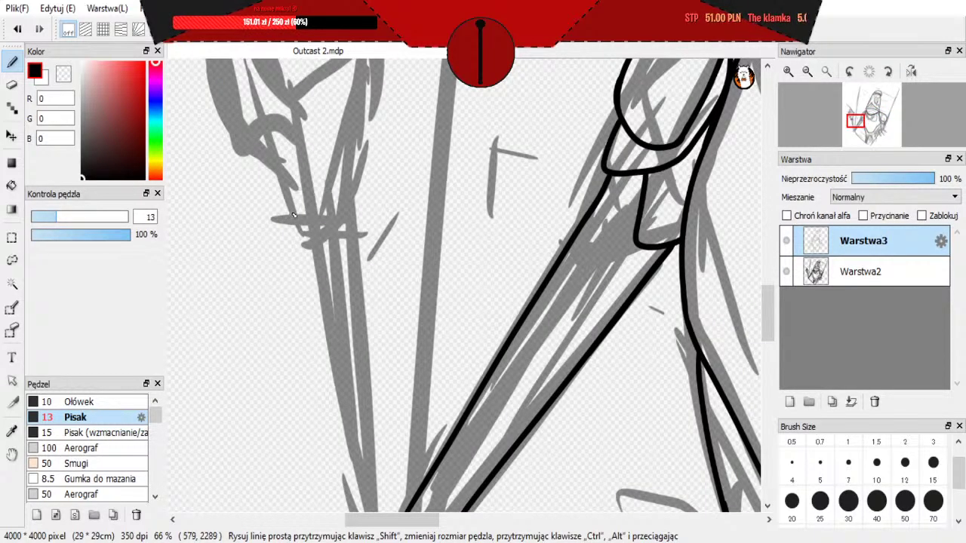
# Step: Ink the raised left-hand forearm's inner edge from the wrist down to the elbow with brush size 13
pyautogui.scroll(-1, 294, 215)
pyautogui.moveTo(363, 183); pyautogui.dragTo(389, 445)
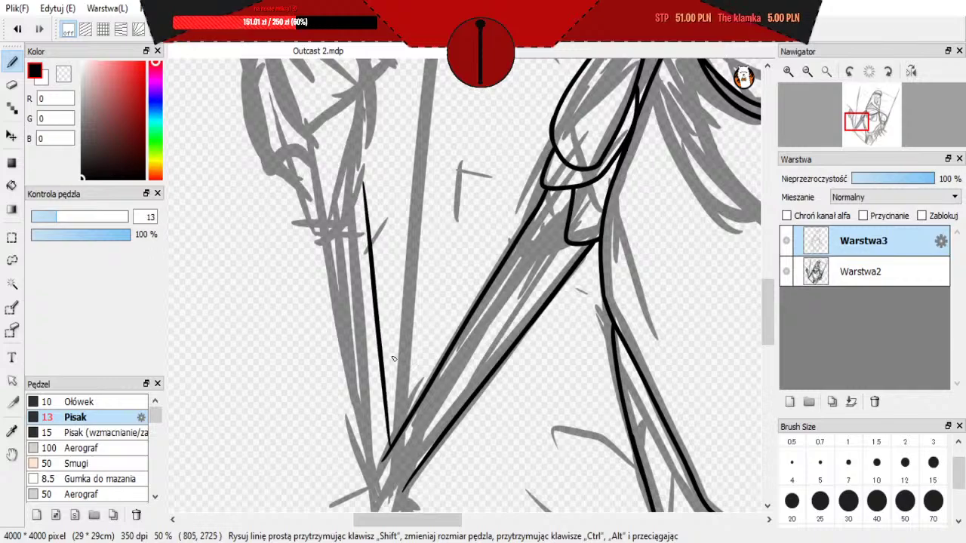
pyautogui.hotkey('ctrl', 'z')
pyautogui.moveTo(377, 184); pyautogui.dragTo(382, 445)
pyautogui.hotkey('ctrl', 'z')
pyautogui.moveTo(359, 192)
pyautogui.mouseDown()
pyautogui.moveTo(376, 460)
pyautogui.moveTo(378, 445)
pyautogui.mouseUp()
pyautogui.hotkey('ctrl', 'z')
# Step: Try to ink the raised forearm's outer edge well outside the sketch, with a narrow cuff joining both edges
pyautogui.moveTo(295, 206); pyautogui.dragTo(366, 481)
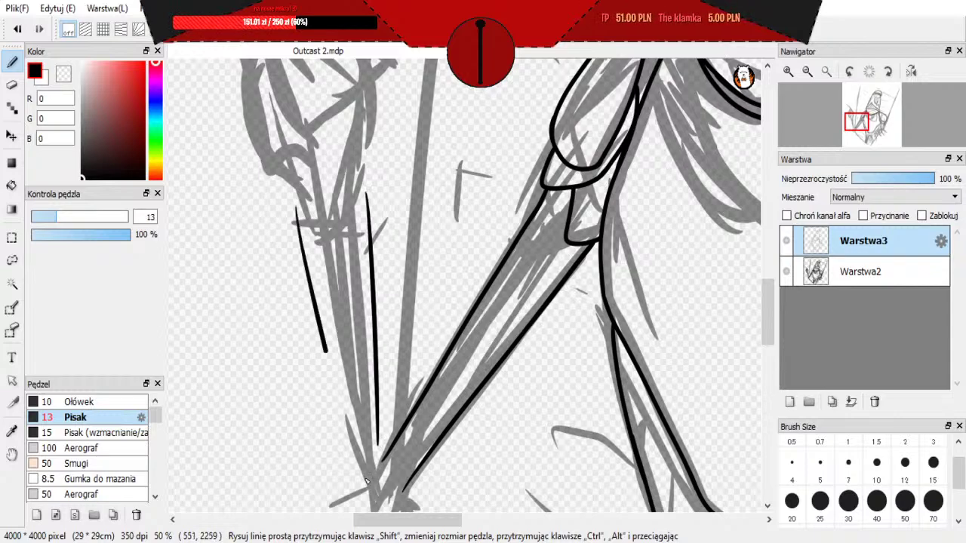
pyautogui.hotkey('ctrl', 'z')
pyautogui.moveTo(292, 211); pyautogui.dragTo(362, 511)
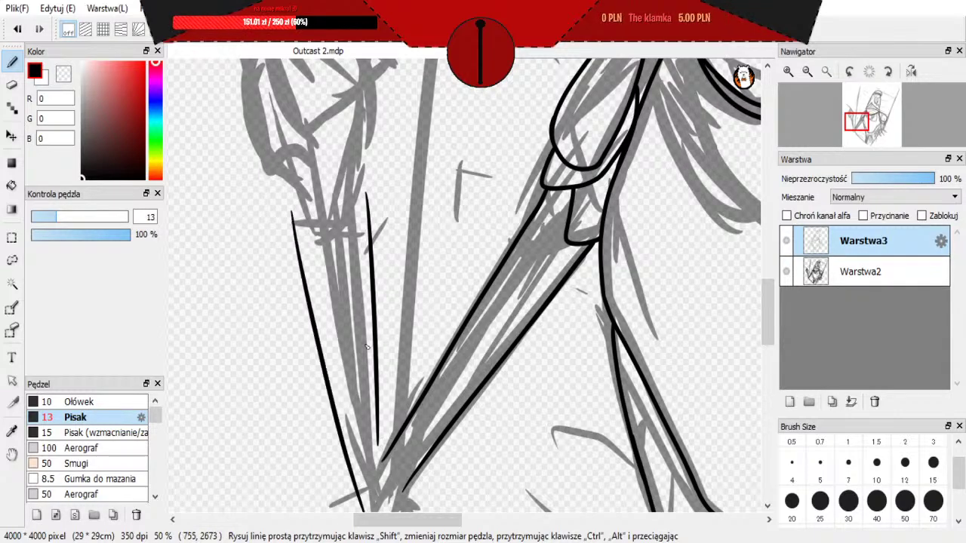
pyautogui.moveTo(292, 205)
pyautogui.mouseDown()
pyautogui.moveTo(369, 200)
pyautogui.moveTo(368, 210)
pyautogui.mouseUp()
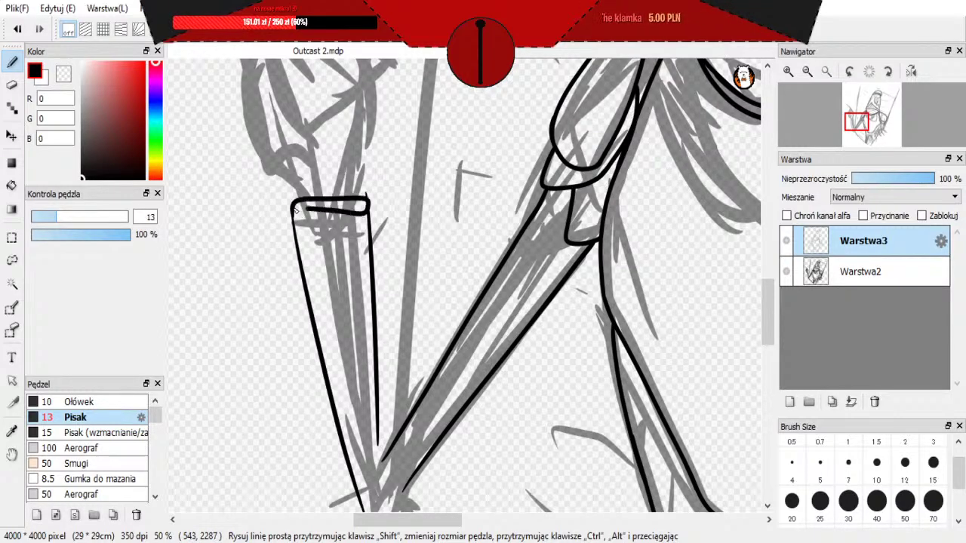
pyautogui.hotkey('ctrl', 'z')
pyautogui.hotkey('ctrl', 'z')
pyautogui.hotkey('ctrl', 'z')
# Step: Ink the raised forearm's outer edge down to the elbow and a narrow rounded cuff across the wrist
pyautogui.moveTo(347, 400); pyautogui.dragTo(351, 419)
pyautogui.hotkey('ctrl', 'z')
pyautogui.moveTo(318, 213); pyautogui.dragTo(369, 467)
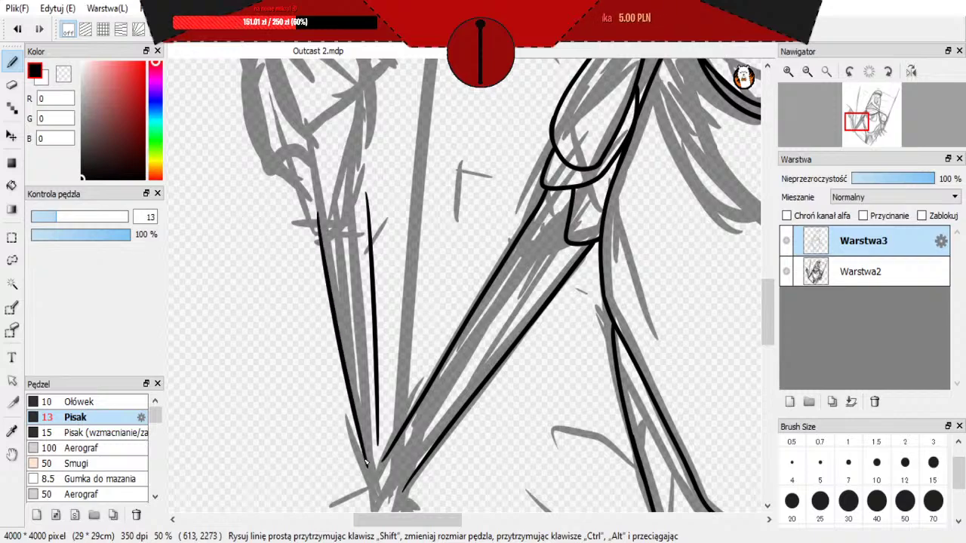
pyautogui.hotkey('ctrl', 'z')
pyautogui.moveTo(306, 207); pyautogui.dragTo(363, 485)
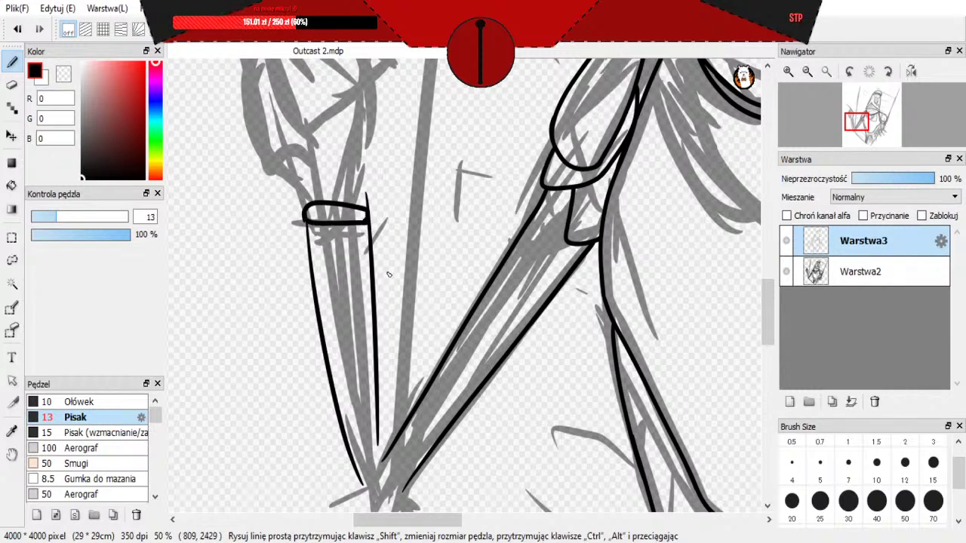
# Step: Undo the rounded wrist cuff on the raised forearm and try to ink the raised hand's outer edge upward from the wrist
pyautogui.hotkey('ctrl', 'z')
pyautogui.scroll(-3, 388, 273)
pyautogui.scroll(2, 364, 260)
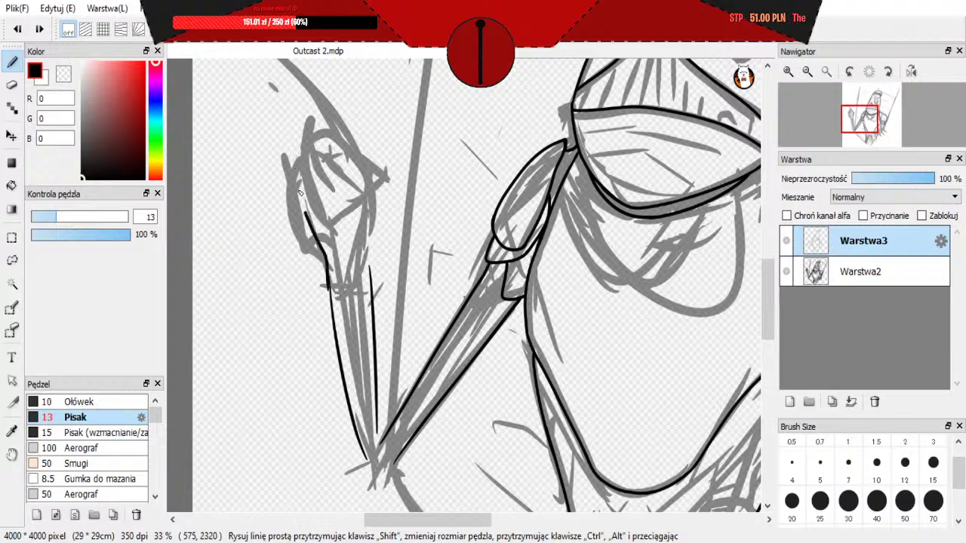
pyautogui.moveTo(300, 193); pyautogui.dragTo(332, 151)
pyautogui.hotkey('ctrl', 'z')
# Step: Examine the inked line art of the whole figure, from the arms, torso and legs up to the head
pyautogui.scroll(-3, 370, 234)
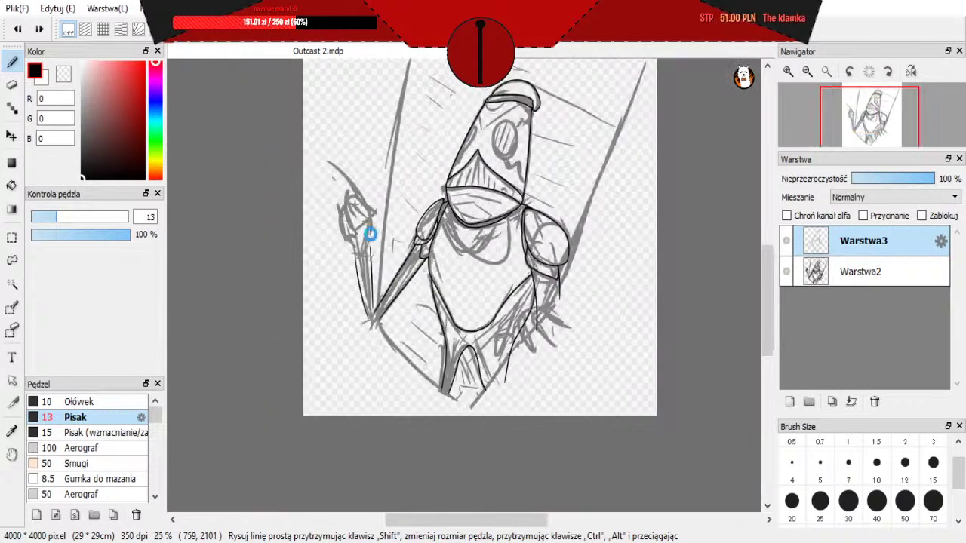
pyautogui.scroll(3, 483, 362)
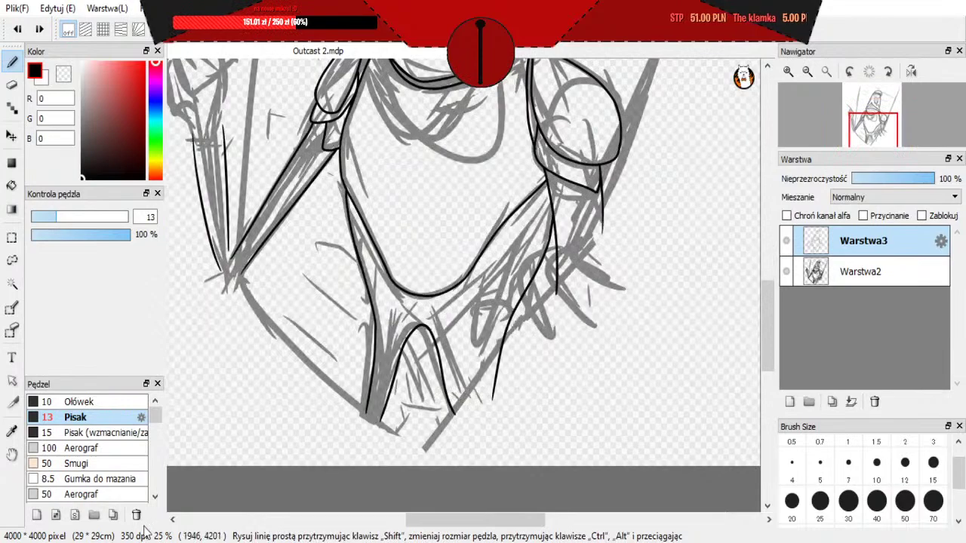
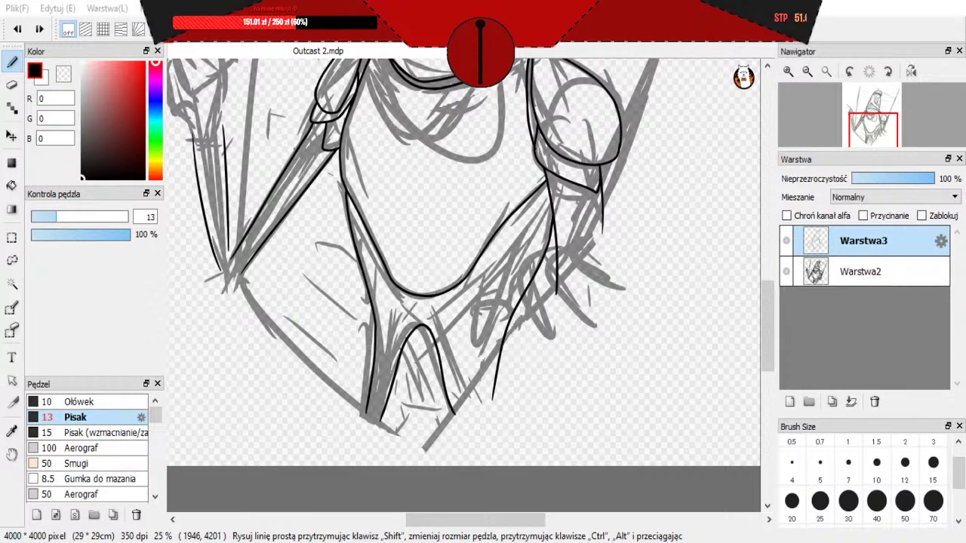
pyautogui.scroll(-2, 331, 365)
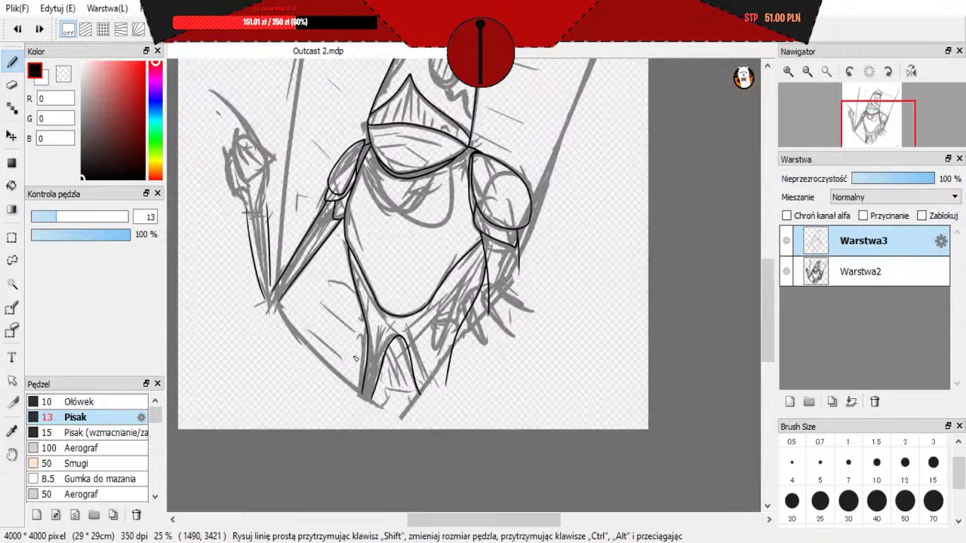
pyautogui.scroll(2, 415, 332)
pyautogui.scroll(-1, 411, 321)
pyautogui.scroll(1, 411, 321)
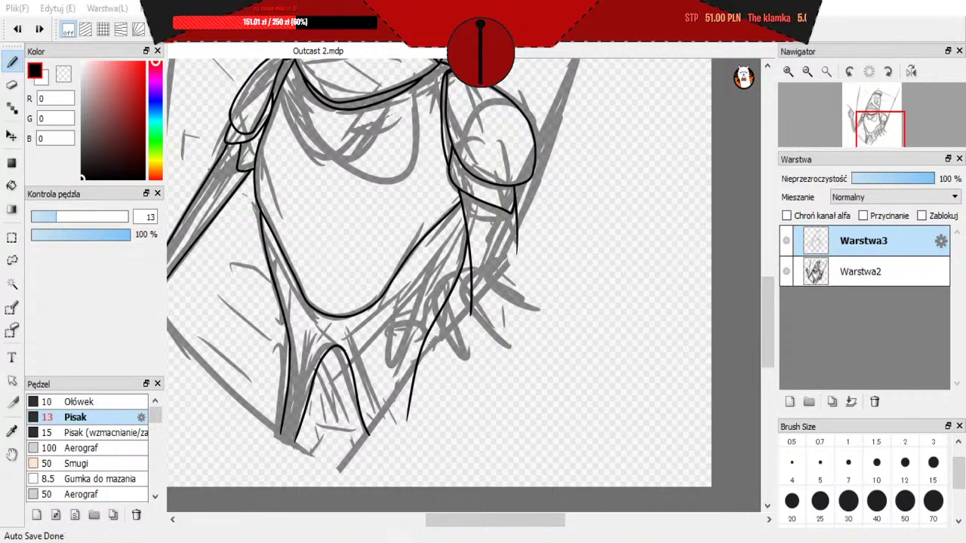
pyautogui.scroll(1, 494, 324)
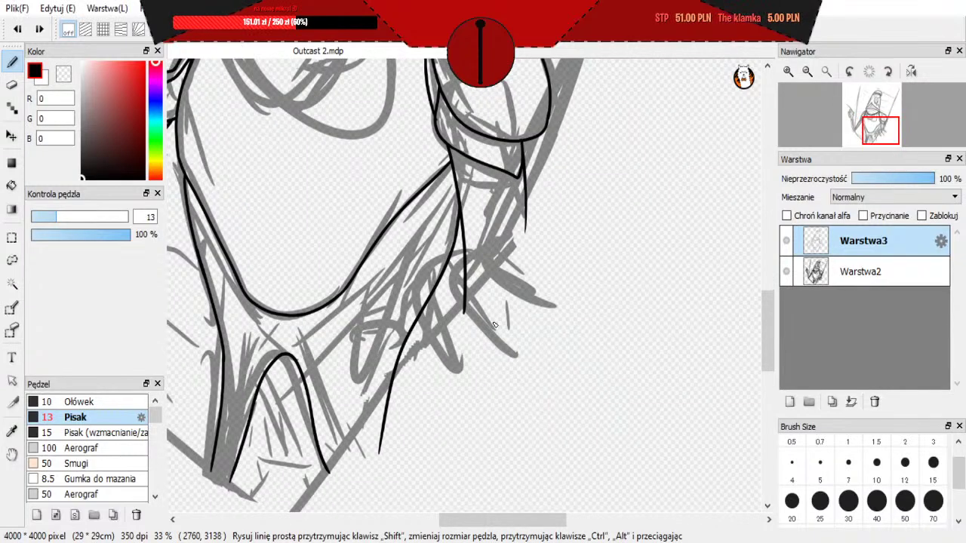
pyautogui.scroll(-3, 449, 360)
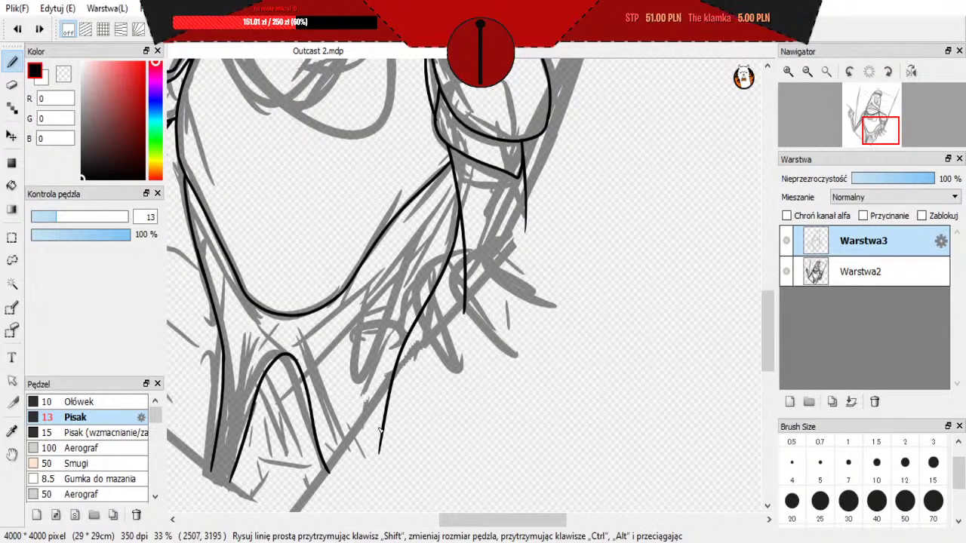
pyautogui.scroll(1, 471, 236)
pyautogui.scroll(2, 472, 237)
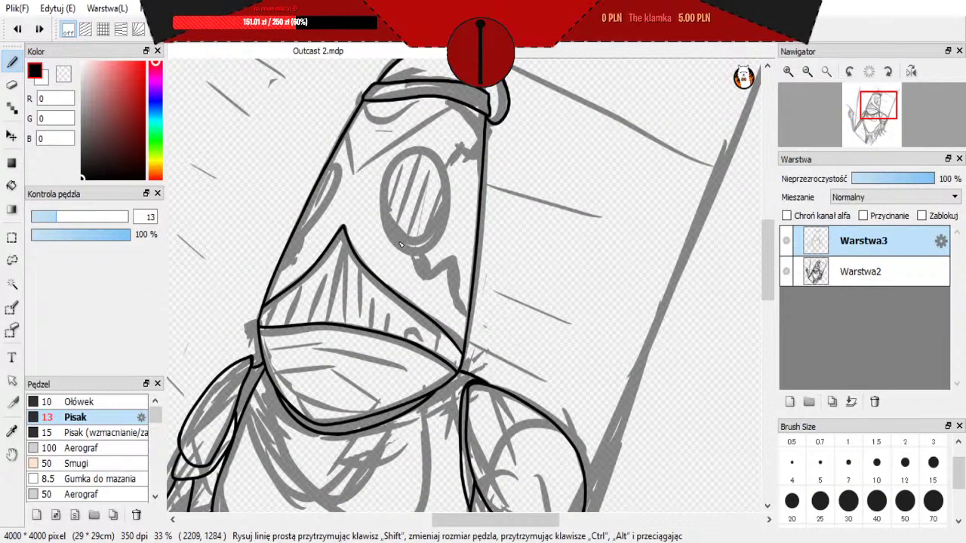
# Step: Try to ink the oval outline of the large eye on the face over the sketch
pyautogui.moveTo(386, 223)
pyautogui.mouseDown()
pyautogui.moveTo(421, 148)
pyautogui.moveTo(395, 249)
pyautogui.mouseUp()
pyautogui.scroll(2, 406, 214)
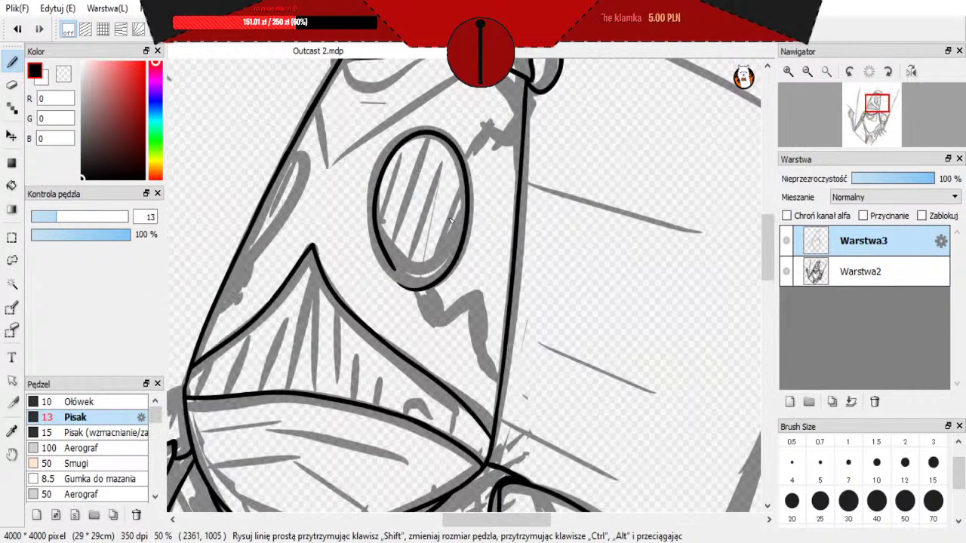
pyautogui.hotkey('ctrl', 'z')
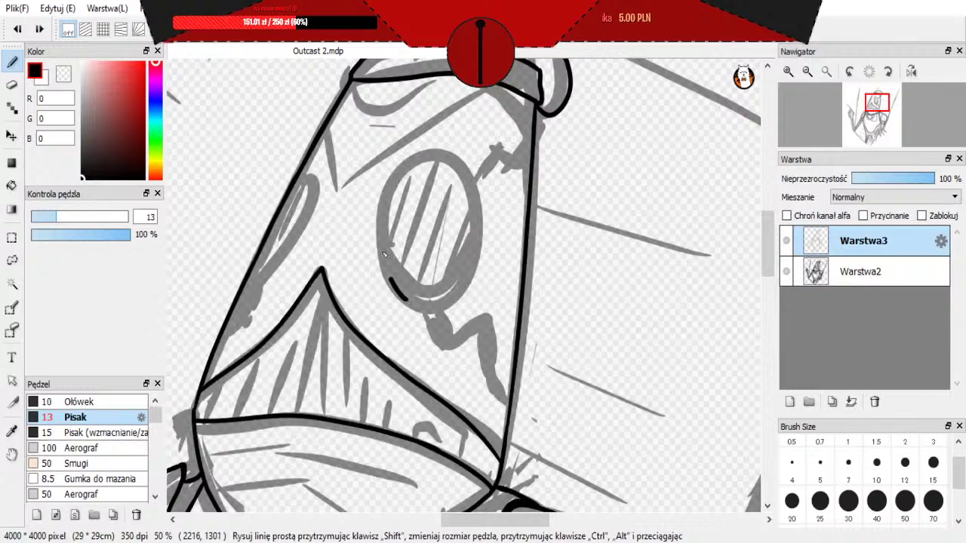
# Step: Ink the large eye on the face as a closed oval along the sketched ring, redoing uneven strokes, with brush size 13
pyautogui.moveTo(456, 155); pyautogui.dragTo(414, 304)
pyautogui.hotkey('ctrl', 'z')
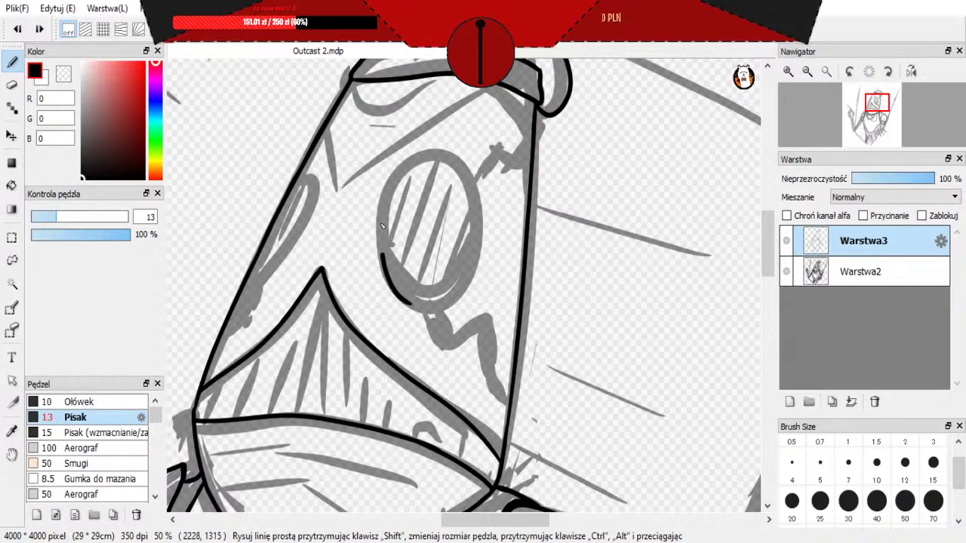
pyautogui.hotkey('ctrl', 'z')
pyautogui.moveTo(469, 277)
pyautogui.mouseDown()
pyautogui.moveTo(414, 308)
pyautogui.moveTo(477, 246)
pyautogui.mouseUp()
pyautogui.hotkey('ctrl', 'z')
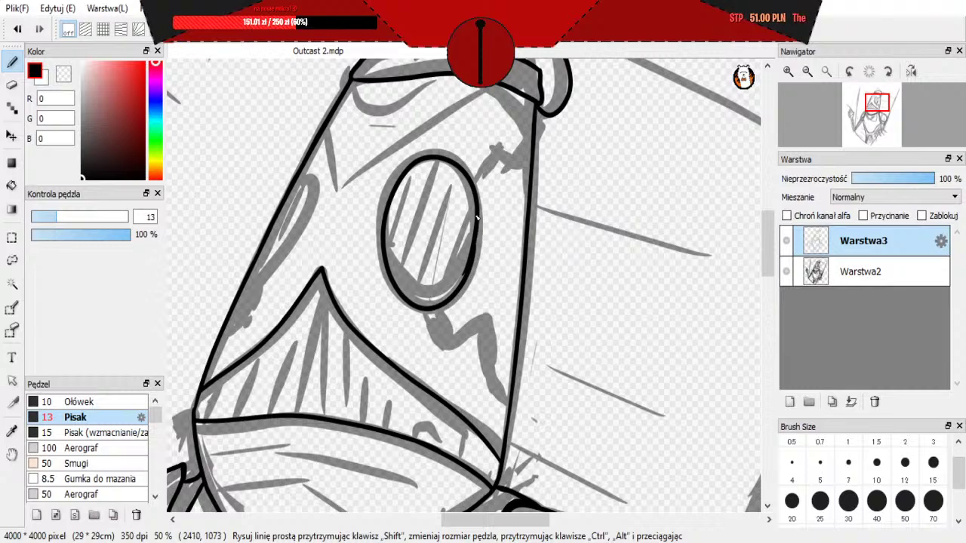
pyautogui.scroll(2, 475, 206)
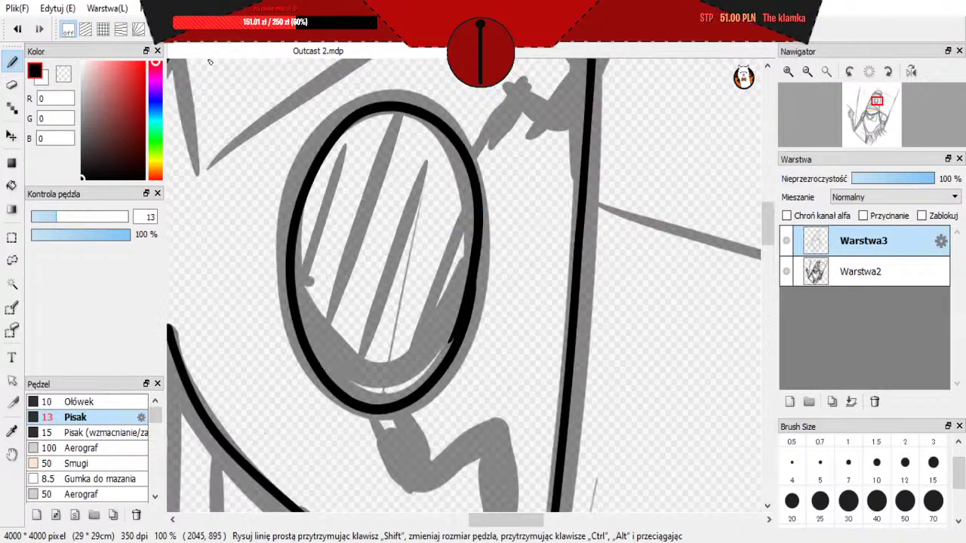
pyautogui.moveTo(494, 242); pyautogui.dragTo(492, 216)
pyautogui.hotkey('ctrl', 'z')
pyautogui.moveTo(471, 297); pyautogui.dragTo(484, 215)
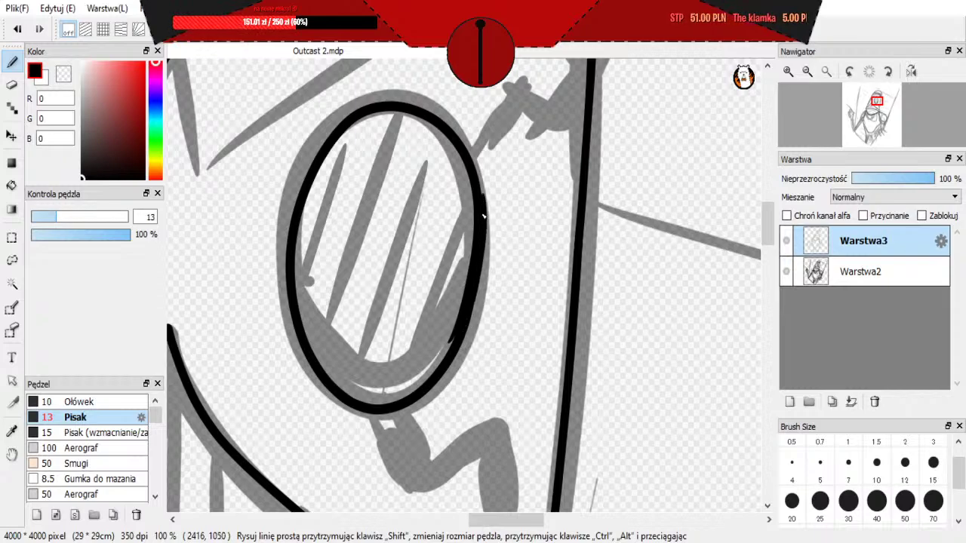
pyautogui.hotkey('ctrl', 'z')
pyautogui.moveTo(468, 300); pyautogui.dragTo(479, 204)
pyautogui.hotkey('ctrl', 'z')
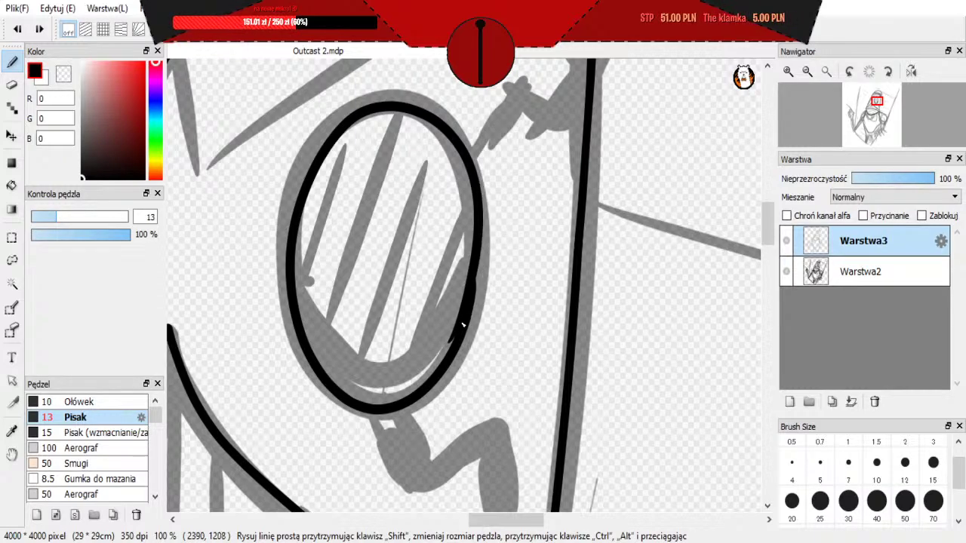
pyautogui.moveTo(486, 309); pyautogui.dragTo(480, 215)
pyautogui.hotkey('ctrl', 'z')
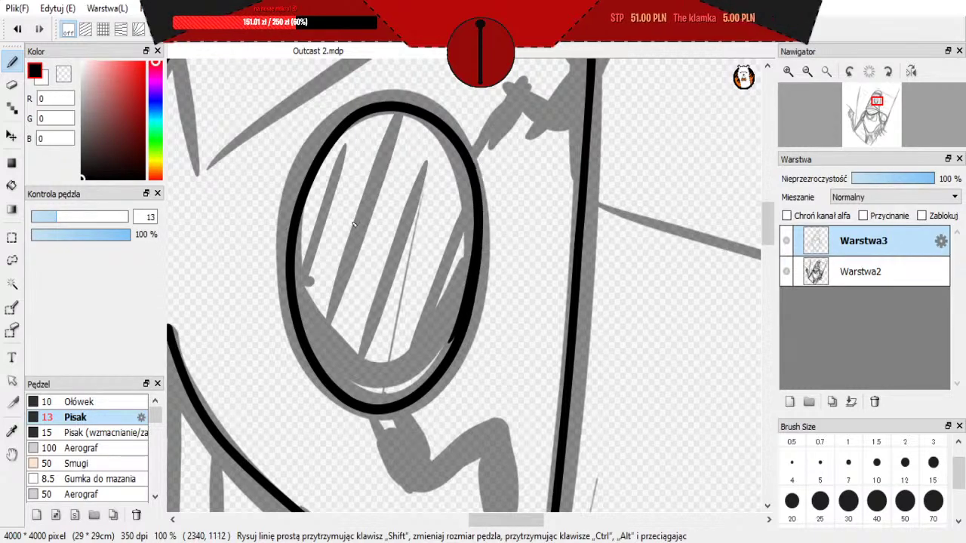
# Step: Erase the excess ink along the lower-right inside edge of the oval, then return to the Pisak brush
pyautogui.click(11, 85)
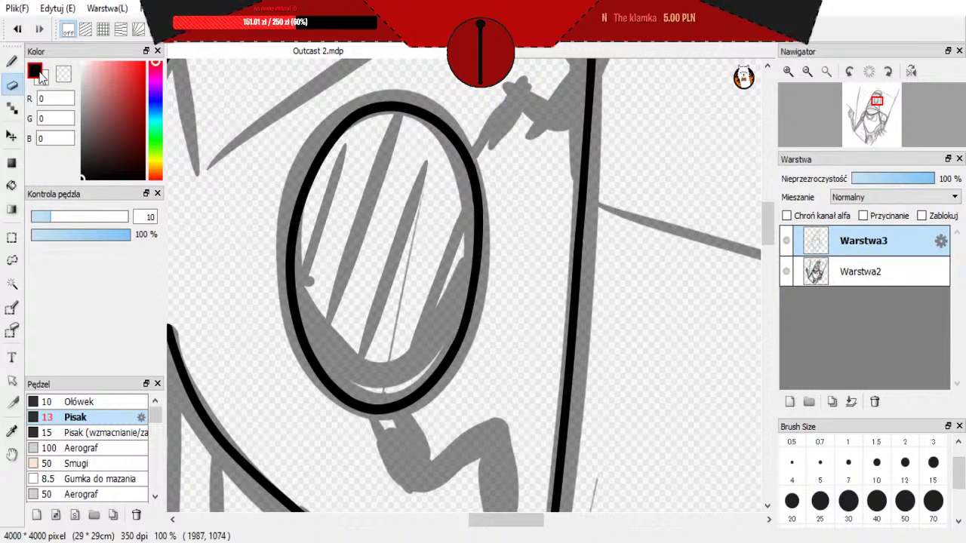
pyautogui.press('b')
# Step: Set the brush size to 12 and ink the lower-left part of an outer rim around the oval
pyautogui.moveTo(305, 366)
pyautogui.mouseDown()
pyautogui.moveTo(275, 247)
pyautogui.moveTo(287, 173)
pyautogui.mouseUp()
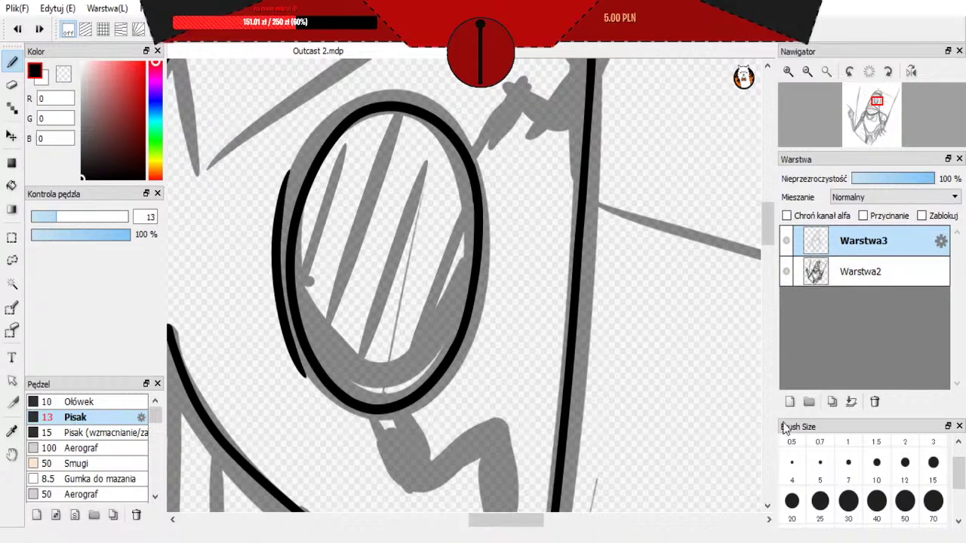
pyautogui.click(905, 462)
pyautogui.hotkey('ctrl', 'z')
pyautogui.moveTo(309, 387)
pyautogui.mouseDown()
pyautogui.moveTo(285, 340)
pyautogui.moveTo(289, 194)
pyautogui.mouseUp()
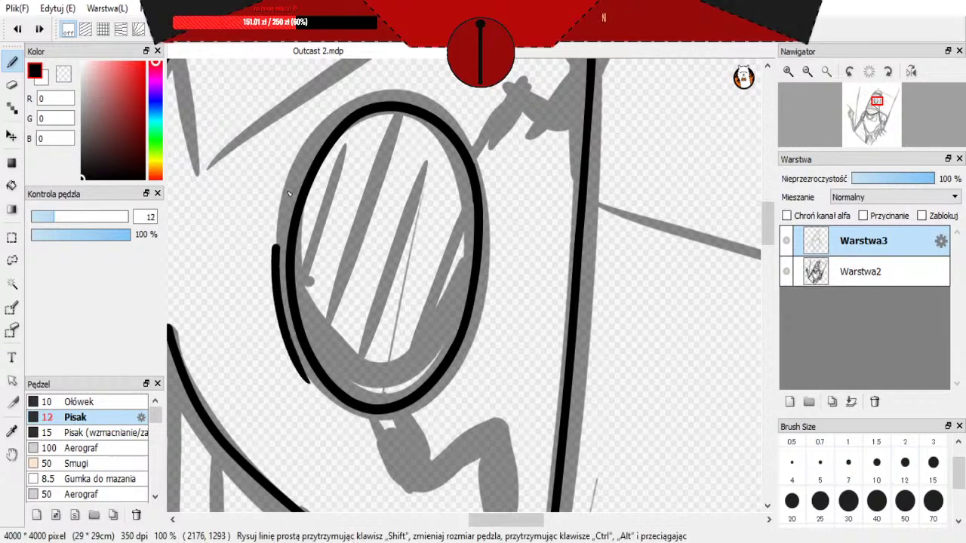
# Step: Continue the outer rim in black up the oval's left side and over its top
pyautogui.moveTo(276, 255); pyautogui.dragTo(332, 110)
pyautogui.hotkey('ctrl', 'z')
pyautogui.moveTo(276, 233)
pyautogui.mouseDown()
pyautogui.moveTo(303, 148)
pyautogui.moveTo(388, 83)
pyautogui.mouseUp()
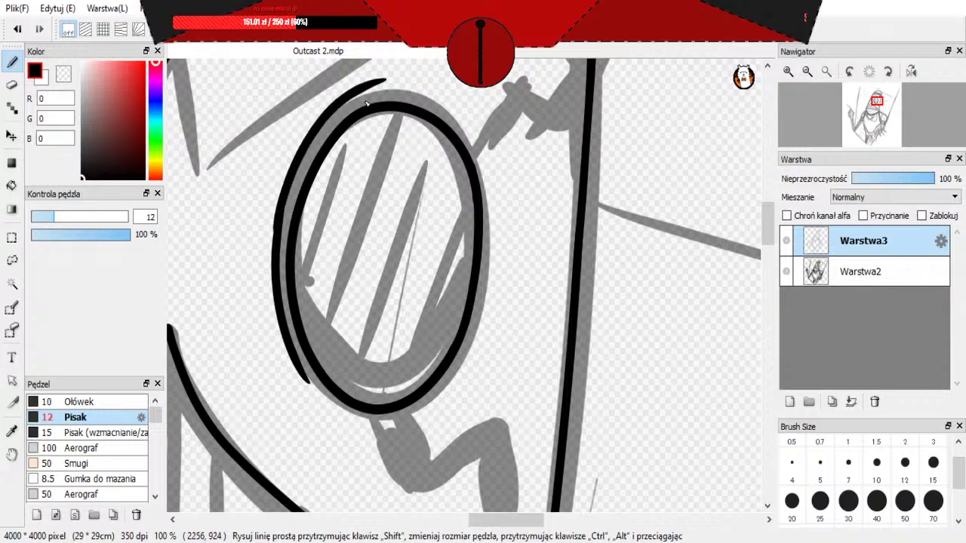
pyautogui.hotkey('ctrl', 'z')
pyautogui.moveTo(276, 230); pyautogui.dragTo(335, 110)
pyautogui.hotkey('ctrl', 'z')
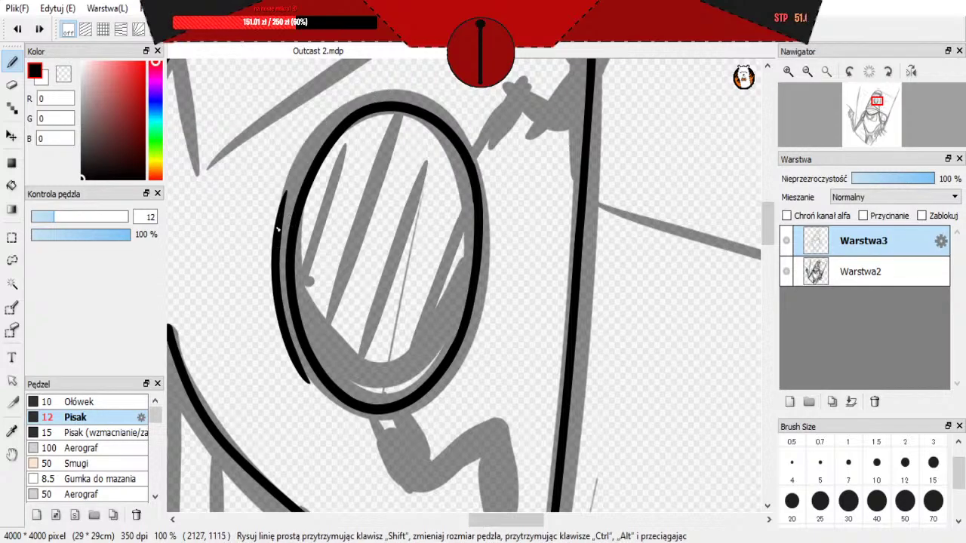
pyautogui.moveTo(276, 238)
pyautogui.mouseDown()
pyautogui.moveTo(340, 105)
pyautogui.moveTo(368, 95)
pyautogui.mouseUp()
pyautogui.moveTo(451, 115); pyautogui.dragTo(352, 101)
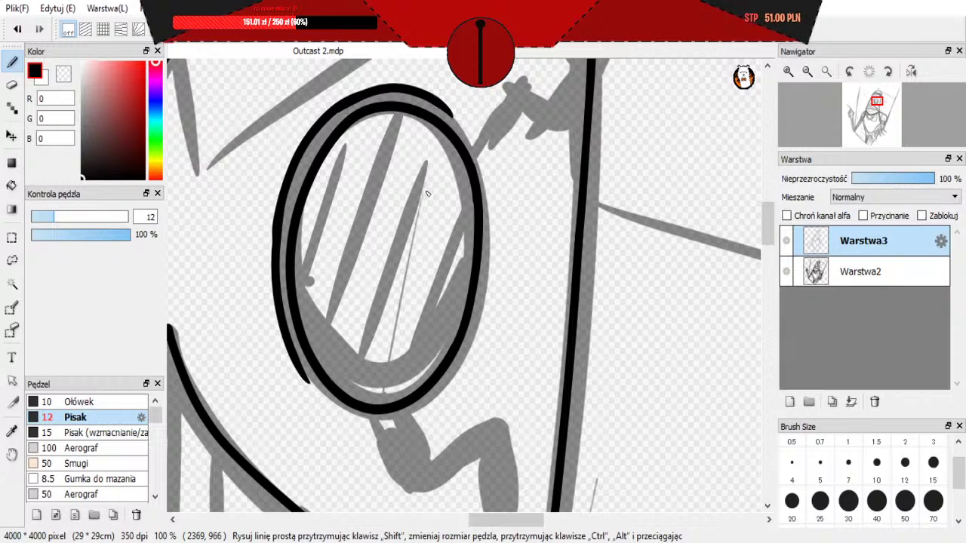
# Step: Extend the outer rim along the oval's lower-left edge and ink the first short downward stroke of the zigzag below it
pyautogui.moveTo(301, 367)
pyautogui.mouseDown()
pyautogui.moveTo(369, 427)
pyautogui.moveTo(358, 432)
pyautogui.moveTo(361, 422)
pyautogui.moveTo(371, 430)
pyautogui.moveTo(348, 421)
pyautogui.moveTo(376, 432)
pyautogui.moveTo(358, 424)
pyautogui.moveTo(373, 431)
pyautogui.moveTo(437, 411)
pyautogui.mouseUp()
pyautogui.hotkey('ctrl', 'z')
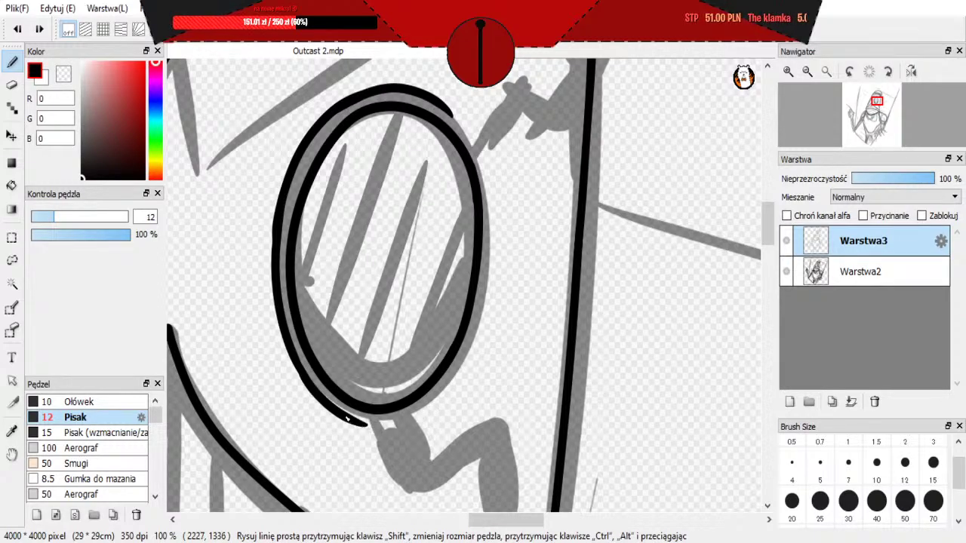
pyautogui.moveTo(349, 419)
pyautogui.mouseDown()
pyautogui.moveTo(400, 430)
pyautogui.moveTo(395, 491)
pyautogui.mouseUp()
pyautogui.hotkey('ctrl', 'z')
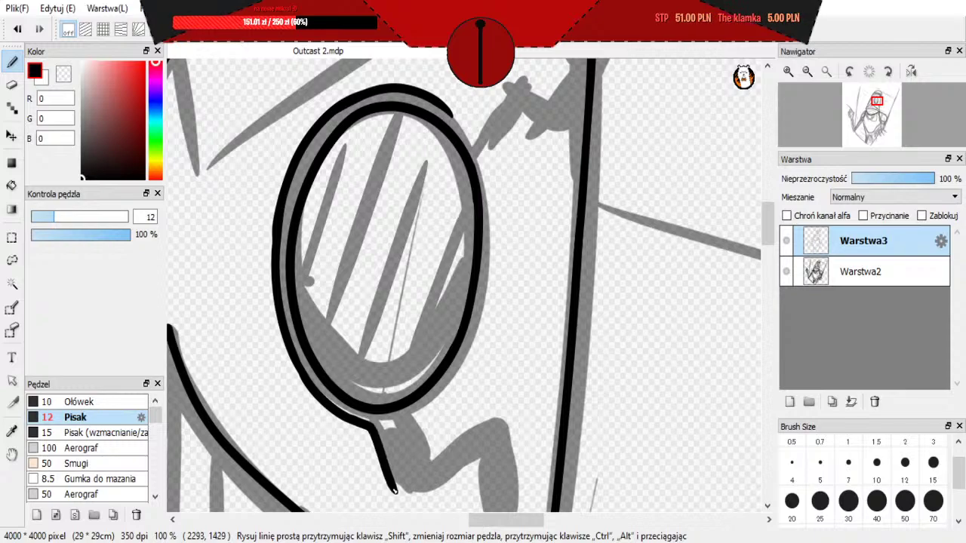
pyautogui.scroll(-3, 454, 132)
pyautogui.scroll(2, 479, 236)
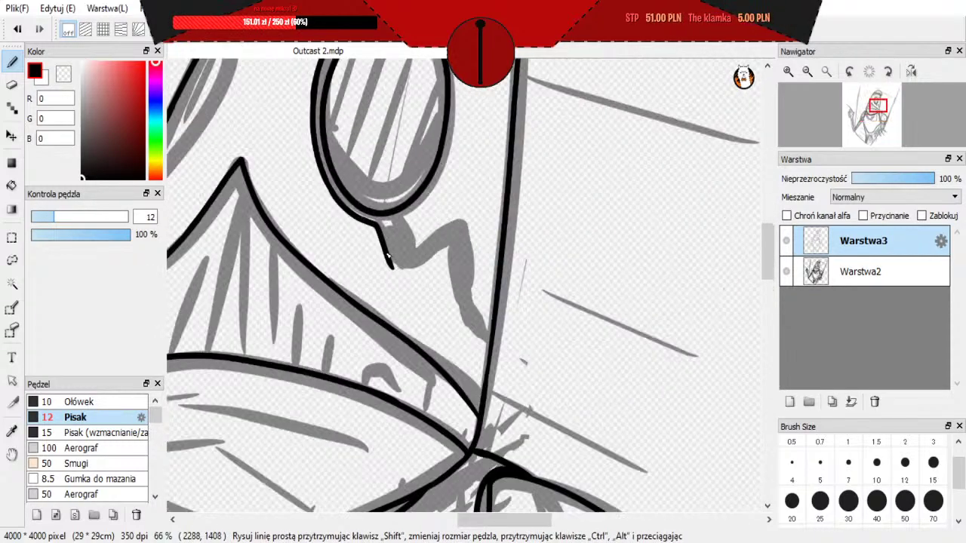
pyautogui.moveTo(396, 273)
pyautogui.mouseDown()
pyautogui.moveTo(454, 252)
pyautogui.moveTo(457, 313)
pyautogui.mouseUp()
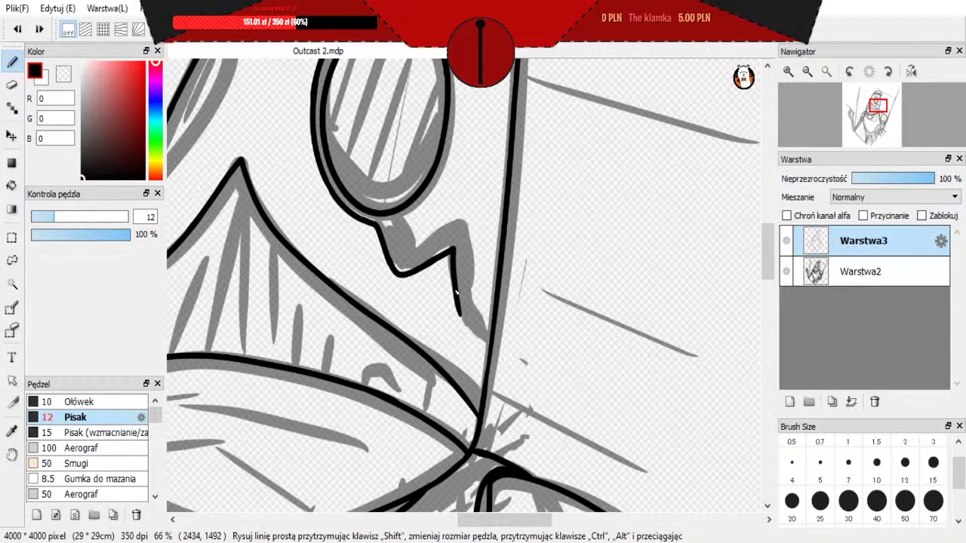
pyautogui.hotkey('ctrl', 'z')
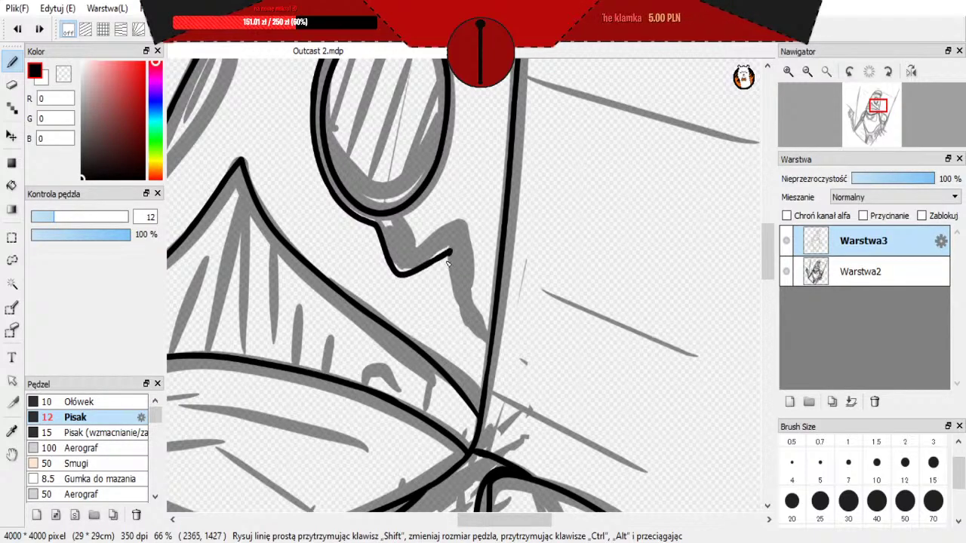
pyautogui.moveTo(451, 255); pyautogui.dragTo(456, 310)
pyautogui.hotkey('ctrl', 'z')
pyautogui.hotkey('ctrl', 'z')
pyautogui.hotkey('ctrl', 'z')
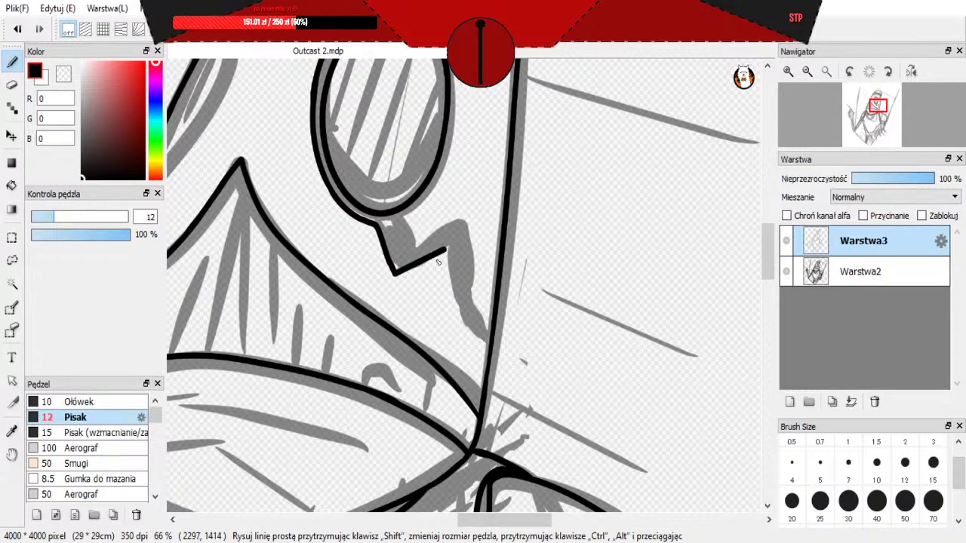
# Step: Try to outline both edges of the zigzag below the oval with straight segments
pyautogui.moveTo(454, 288)
pyautogui.mouseDown()
pyautogui.moveTo(465, 329)
pyautogui.moveTo(491, 344)
pyautogui.mouseUp()
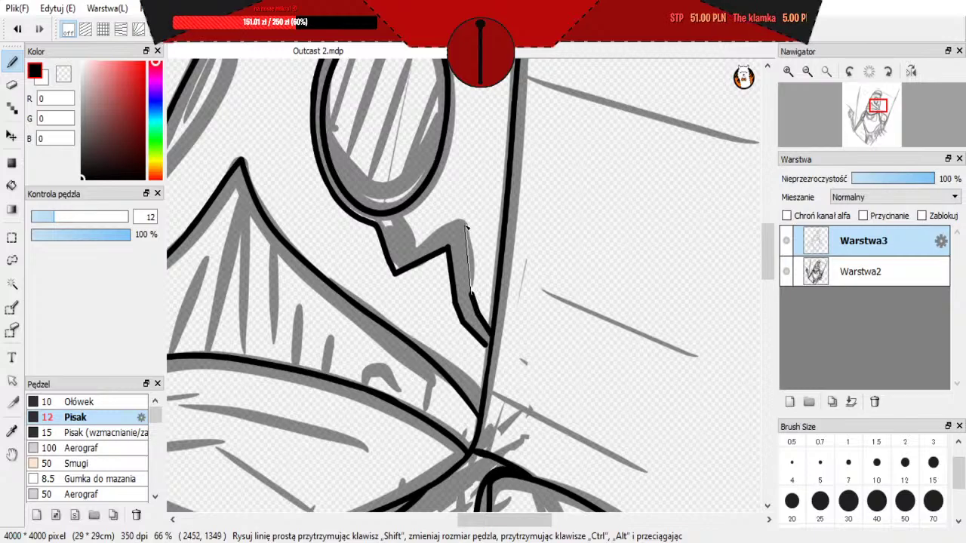
pyautogui.moveTo(472, 296)
pyautogui.mouseDown()
pyautogui.moveTo(466, 223)
pyautogui.moveTo(414, 242)
pyautogui.mouseUp()
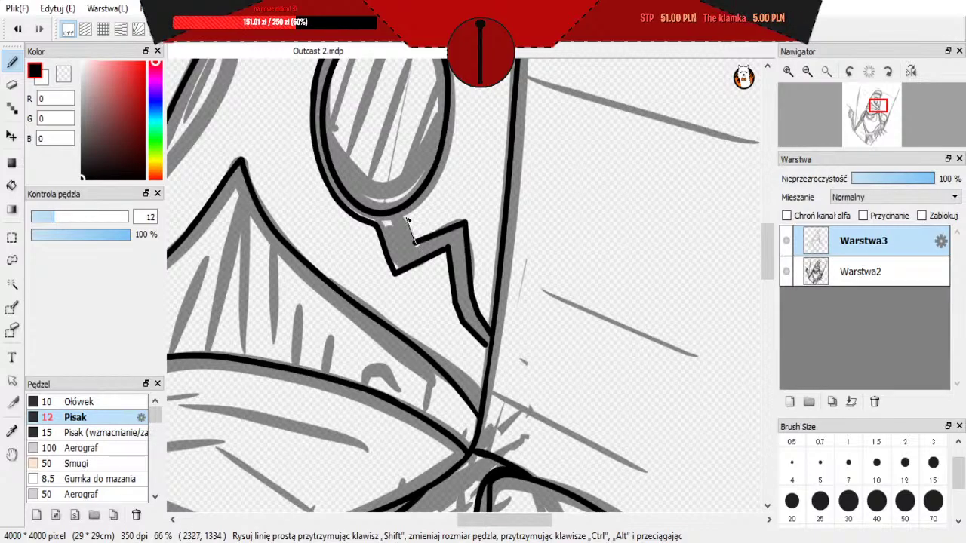
pyautogui.scroll(-4, 476, 268)
pyautogui.scroll(5, 484, 272)
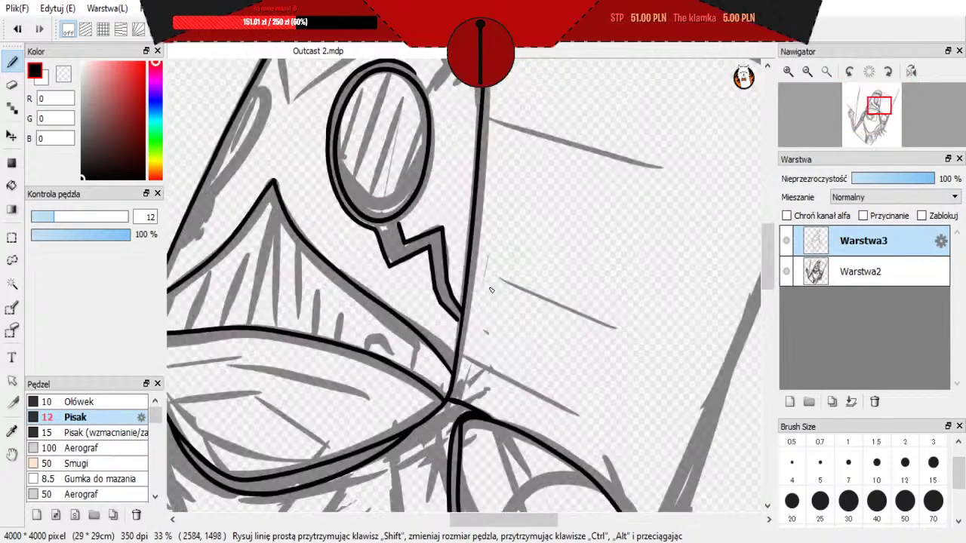
# Step: Undo the straight zigzag segments back to the first short stroke below the oval's rim
pyautogui.hotkey('ctrl', 'z')
pyautogui.hotkey('ctrl', 'z')
pyautogui.hotkey('ctrl', 'z')
pyautogui.hotkey('ctrl', 'z')
pyautogui.hotkey('ctrl', 'z')
pyautogui.hotkey('ctrl', 'z')
pyautogui.hotkey('ctrl', 'z')
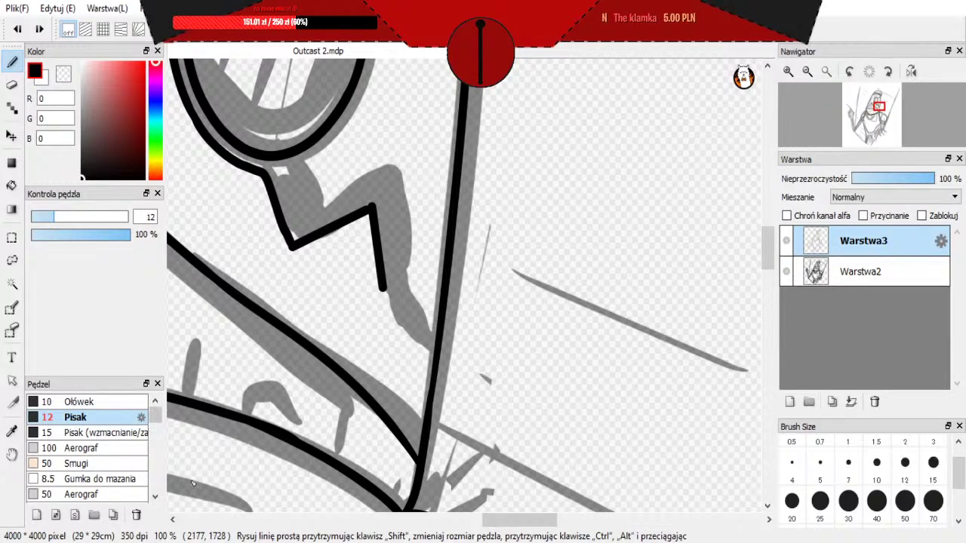
pyautogui.hotkey('ctrl', 'z')
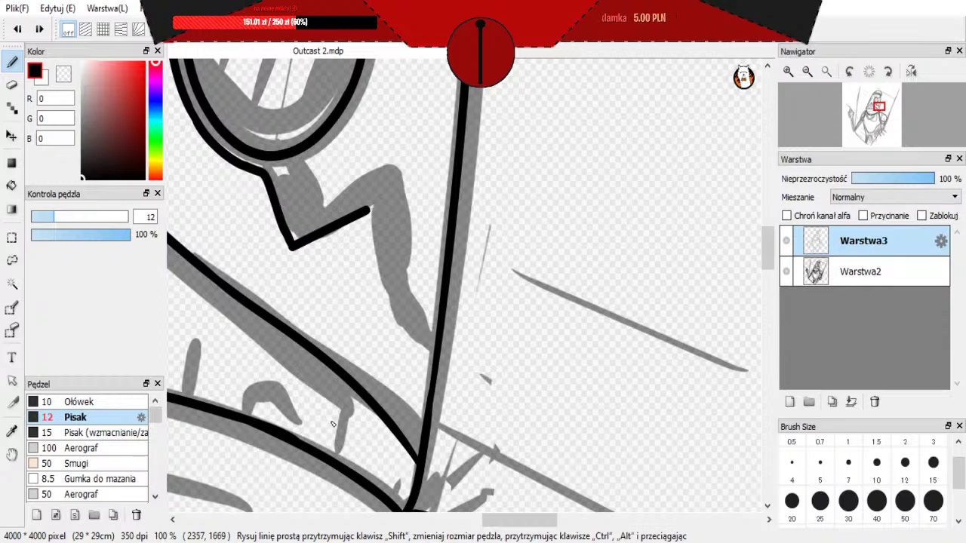
pyautogui.hotkey('ctrl', 'z')
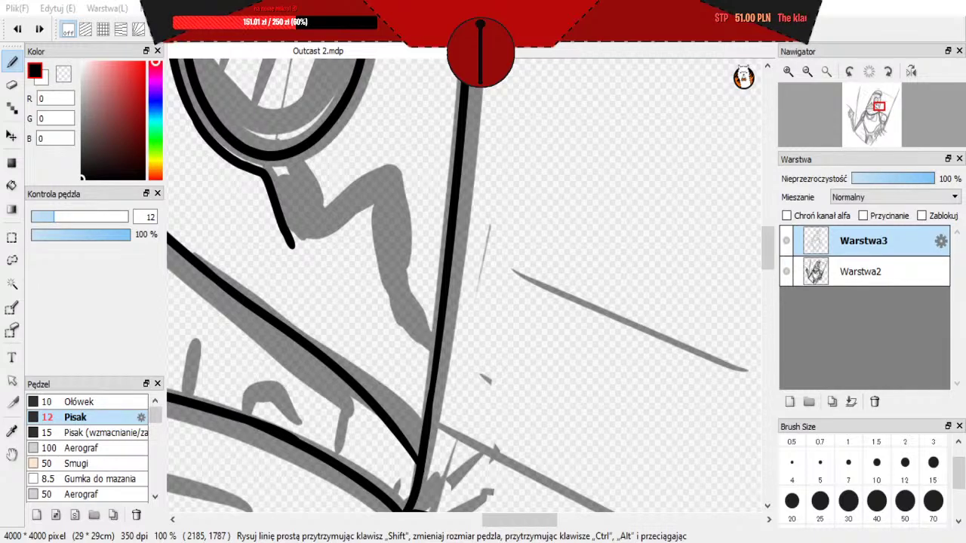
# Step: Ink the zigzag's lower edge with freehand strokes from the short stroke below the rim to the long side outline
pyautogui.scroll(-2, 353, 378)
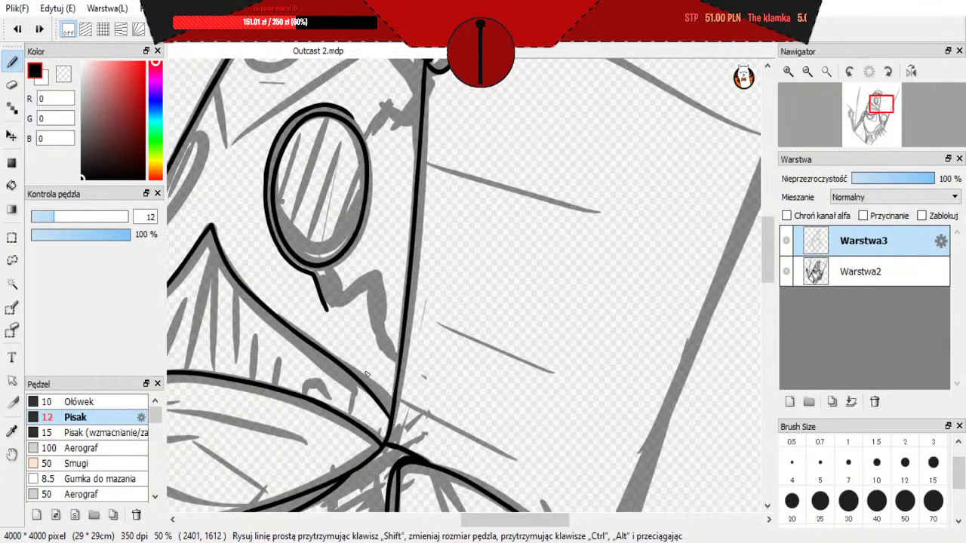
pyautogui.scroll(2, 373, 275)
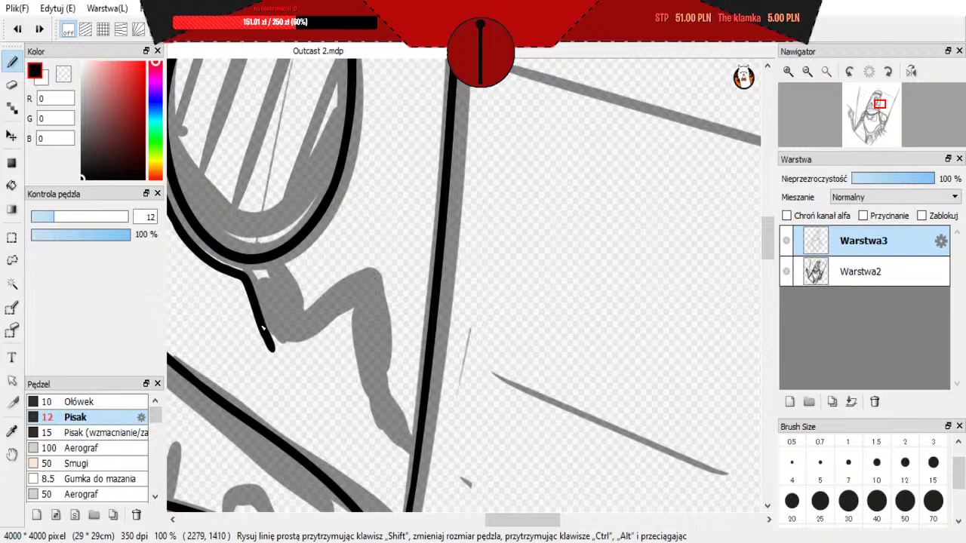
pyautogui.moveTo(261, 324); pyautogui.dragTo(320, 330)
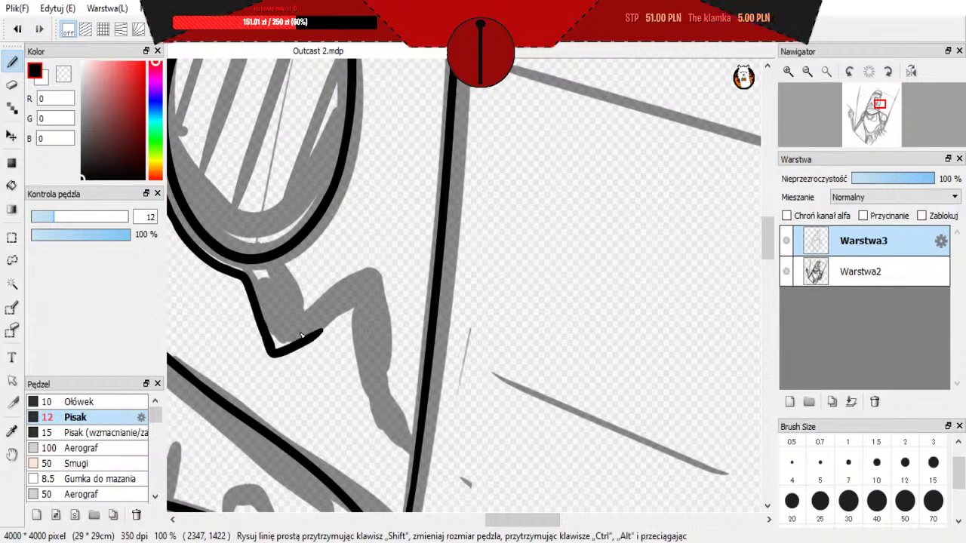
pyautogui.hotkey('ctrl', 'z')
pyautogui.moveTo(260, 326)
pyautogui.mouseDown()
pyautogui.moveTo(300, 354)
pyautogui.moveTo(320, 338)
pyautogui.mouseUp()
pyautogui.hotkey('ctrl', 'z')
pyautogui.moveTo(262, 328)
pyautogui.mouseDown()
pyautogui.moveTo(335, 329)
pyautogui.moveTo(329, 335)
pyautogui.moveTo(363, 309)
pyautogui.moveTo(354, 314)
pyautogui.moveTo(362, 385)
pyautogui.mouseUp()
pyautogui.hotkey('ctrl', 'z')
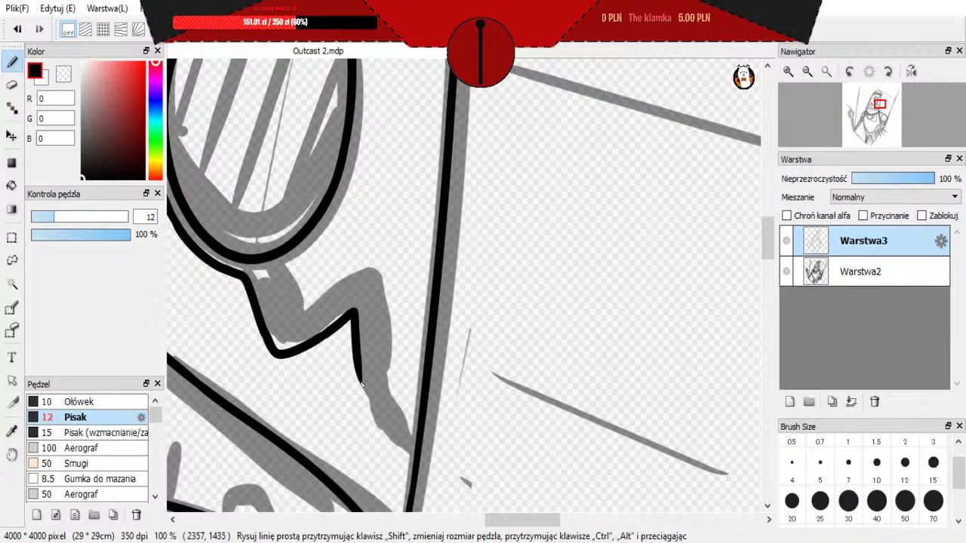
pyautogui.hotkey('ctrl', 'z')
pyautogui.moveTo(319, 337); pyautogui.dragTo(355, 314)
pyautogui.hotkey('ctrl', 'z')
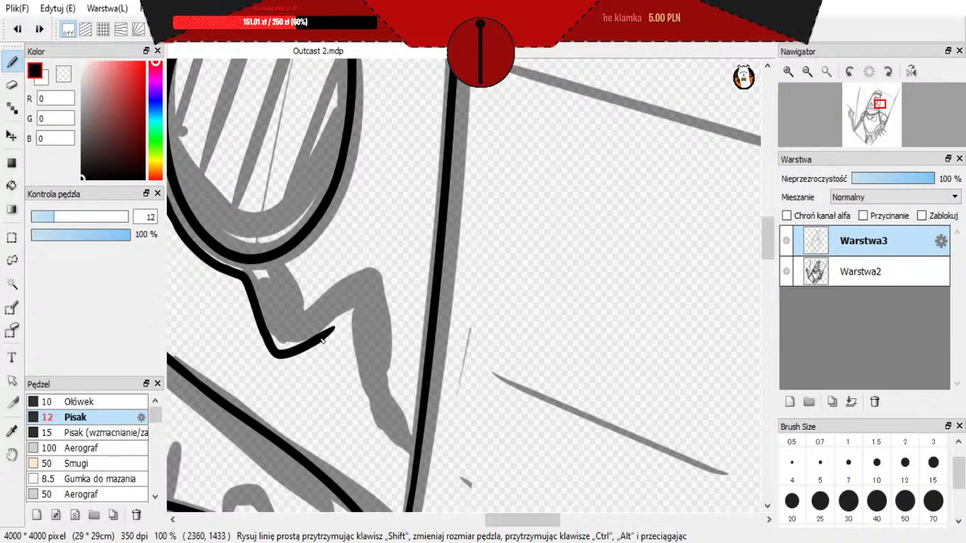
pyautogui.hotkey('ctrl', 'z')
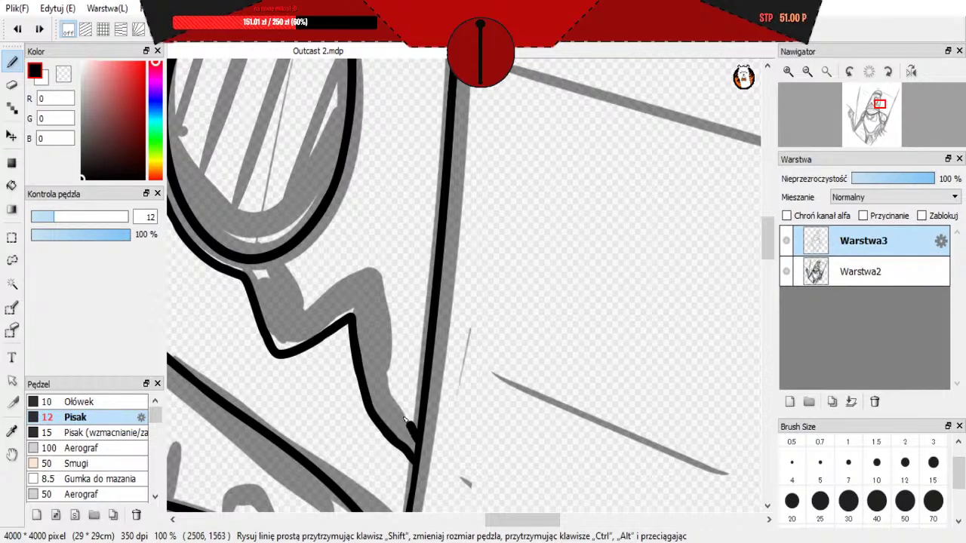
# Step: Ink the zigzag's upper edge from the long side outline up to its peak and back down to the inner notch
pyautogui.moveTo(387, 368); pyautogui.dragTo(405, 412)
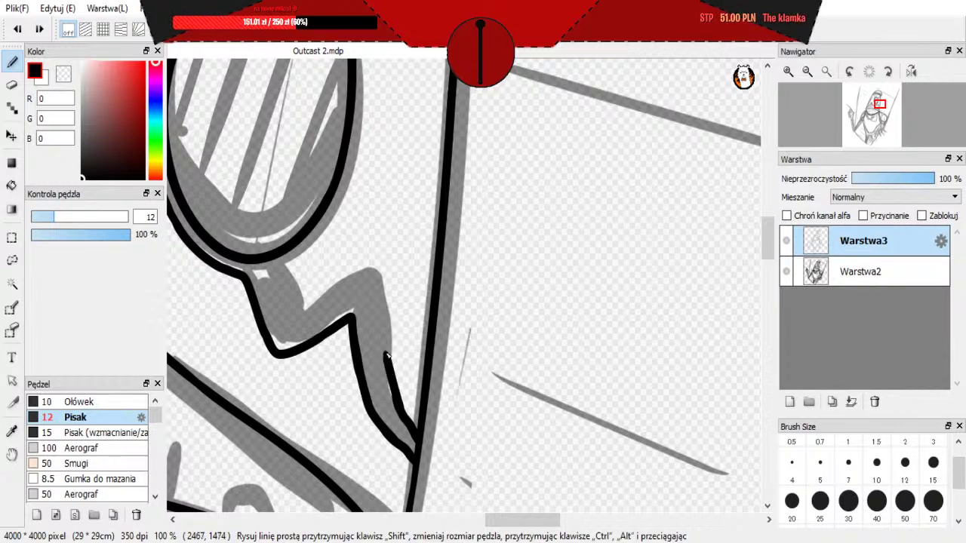
pyautogui.moveTo(387, 354); pyautogui.dragTo(374, 284)
pyautogui.moveTo(303, 309); pyautogui.dragTo(365, 267)
pyautogui.hotkey('ctrl', 'z')
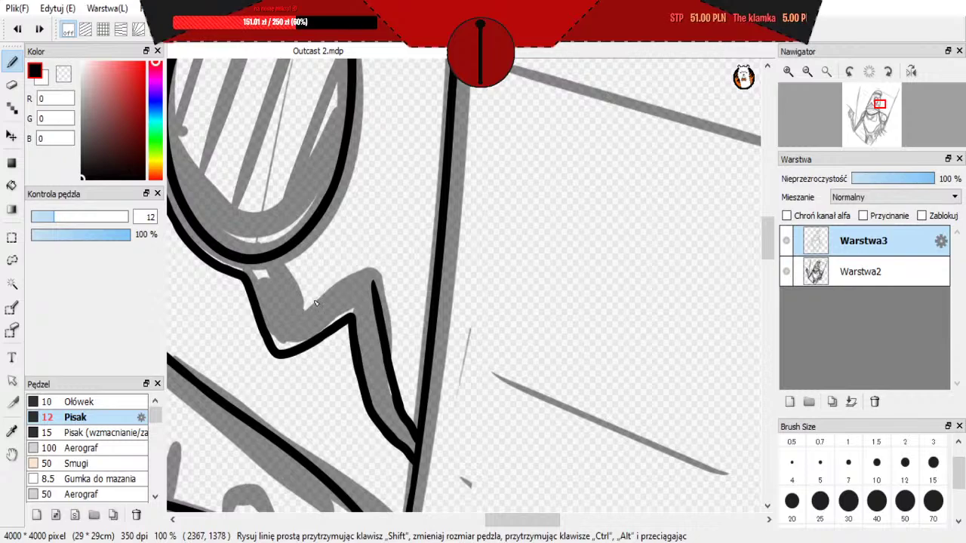
pyautogui.moveTo(307, 306); pyautogui.dragTo(367, 265)
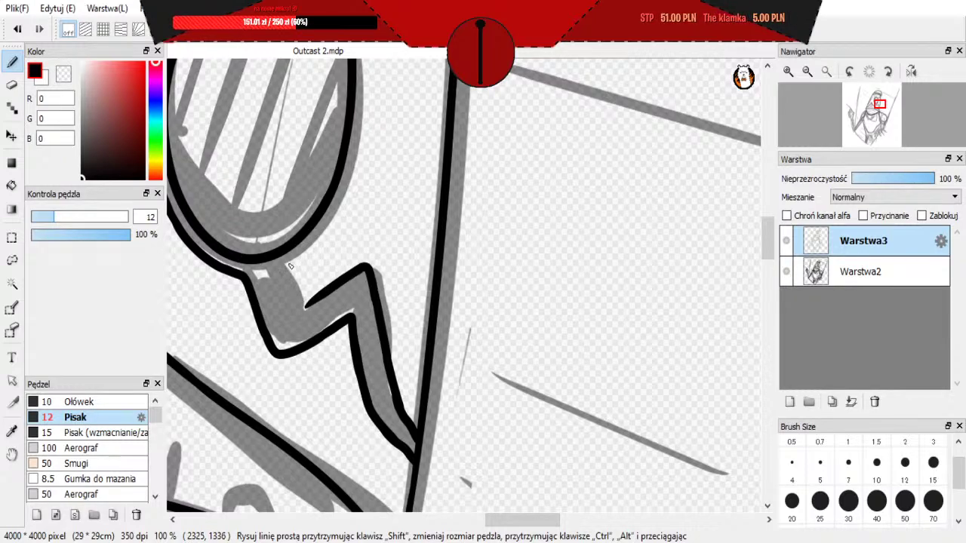
# Step: Join the zigzag's inner notch to the oval and ink the lower-right part of the outer rim
pyautogui.moveTo(296, 274)
pyautogui.mouseDown()
pyautogui.moveTo(305, 306)
pyautogui.moveTo(331, 226)
pyautogui.mouseUp()
pyautogui.hotkey('ctrl', 'z')
pyautogui.moveTo(299, 283)
pyautogui.mouseDown()
pyautogui.moveTo(294, 267)
pyautogui.moveTo(350, 205)
pyautogui.mouseUp()
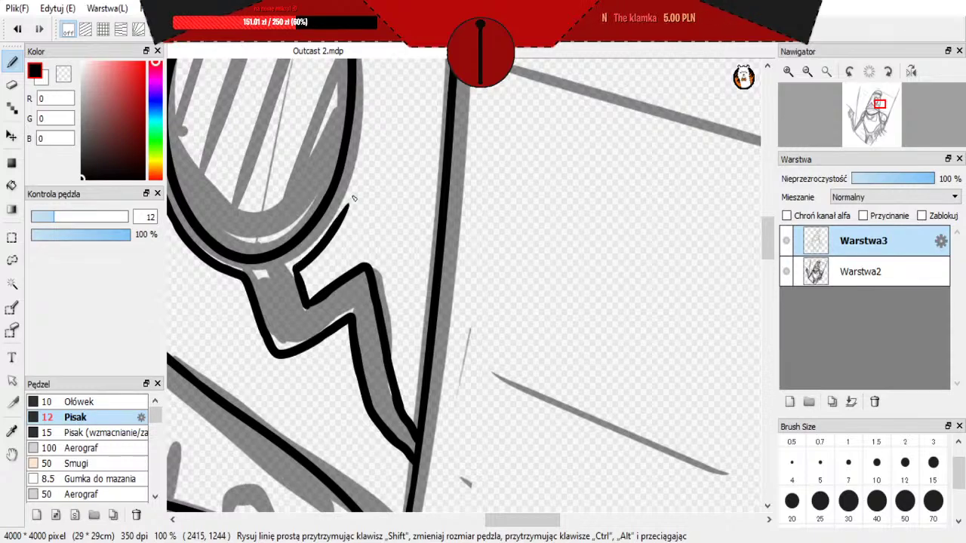
# Step: Ink the upper-right curve of the large oval's outer rim, following the sketch down from its top
pyautogui.scroll(-2, 347, 309)
pyautogui.scroll(2, 250, 191)
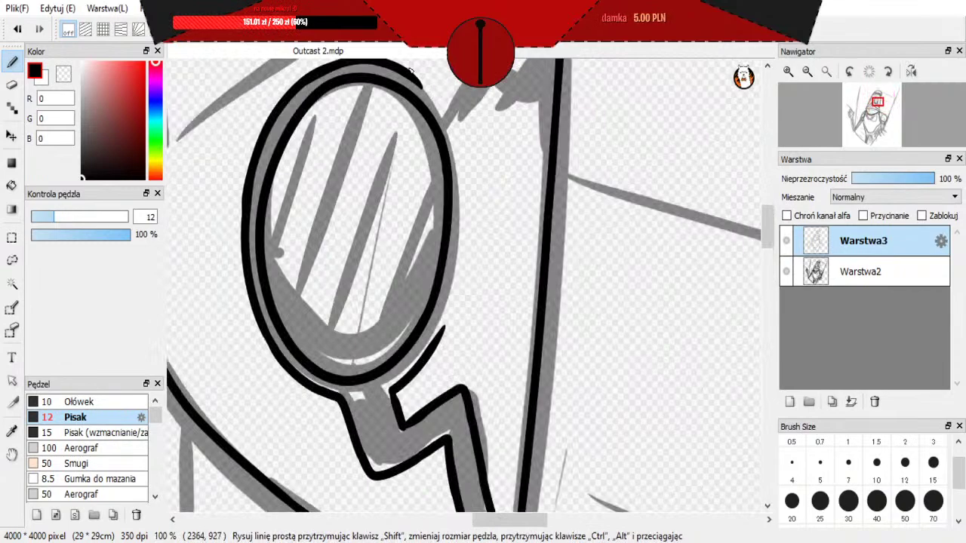
pyautogui.moveTo(411, 72); pyautogui.dragTo(453, 139)
pyautogui.hotkey('ctrl', 'z')
pyautogui.moveTo(410, 71); pyautogui.dragTo(459, 168)
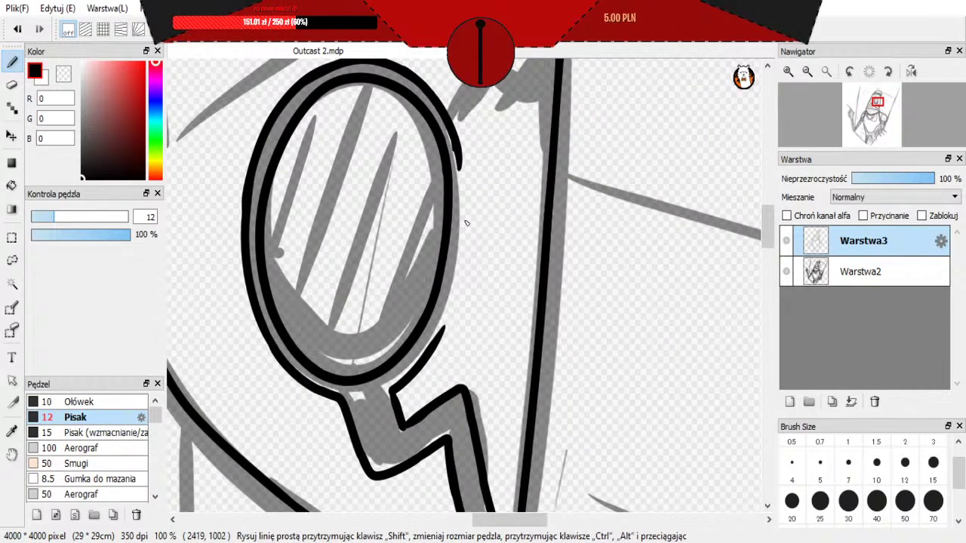
# Step: Ink the right side of the large oval's outer rim down towards the lower-right segment, redoing strokes until the curve is smooth
pyautogui.moveTo(467, 223); pyautogui.dragTo(456, 280)
pyautogui.hotkey('ctrl', 'z')
pyautogui.moveTo(457, 137)
pyautogui.mouseDown()
pyautogui.moveTo(451, 316)
pyautogui.moveTo(464, 256)
pyautogui.moveTo(461, 154)
pyautogui.moveTo(445, 320)
pyautogui.mouseUp()
pyautogui.hotkey('ctrl', 'z')
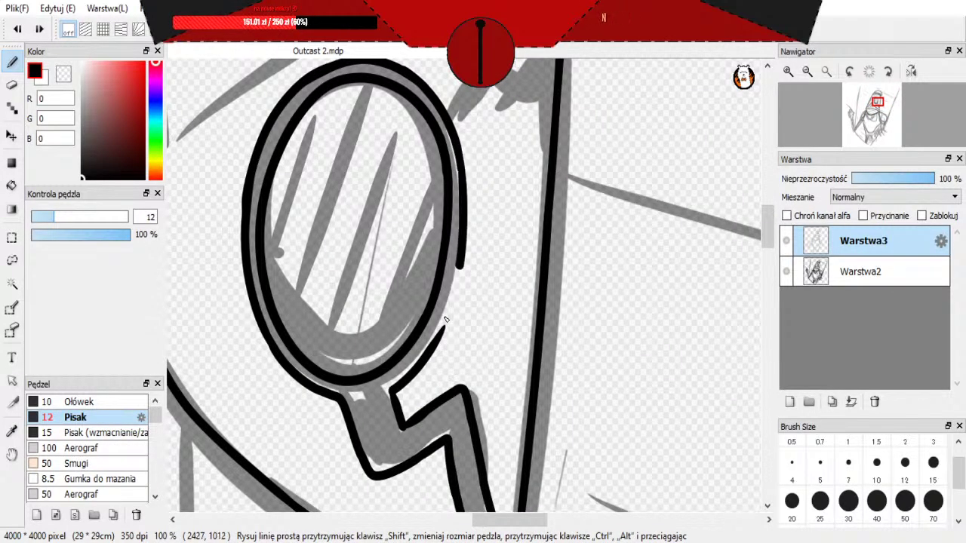
pyautogui.hotkey('ctrl', 'z')
pyautogui.moveTo(460, 162); pyautogui.dragTo(445, 329)
pyautogui.hotkey('ctrl', 'z')
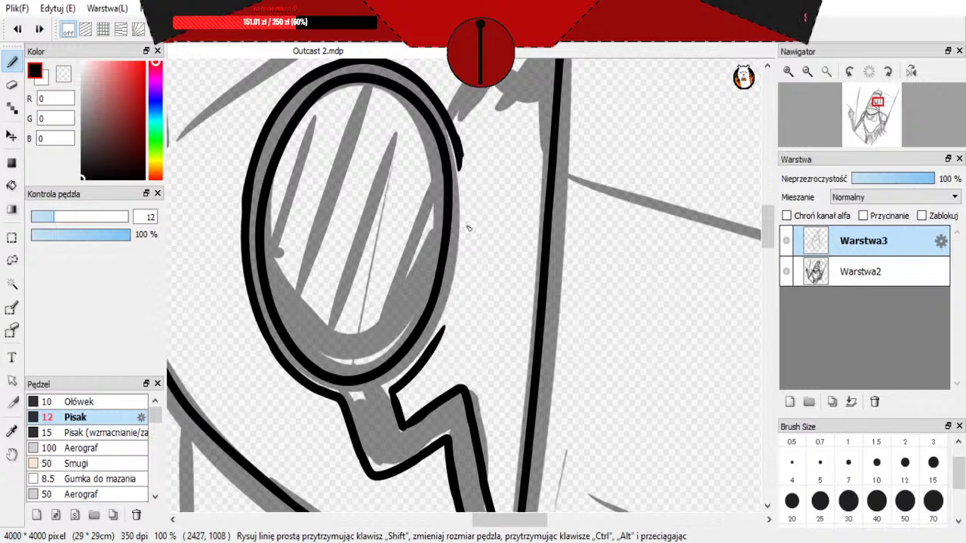
pyautogui.moveTo(460, 157)
pyautogui.mouseDown()
pyautogui.moveTo(445, 318)
pyautogui.moveTo(458, 252)
pyautogui.mouseUp()
pyautogui.hotkey('ctrl', 'z')
pyautogui.moveTo(434, 346); pyautogui.dragTo(458, 254)
pyautogui.hotkey('ctrl', 'z')
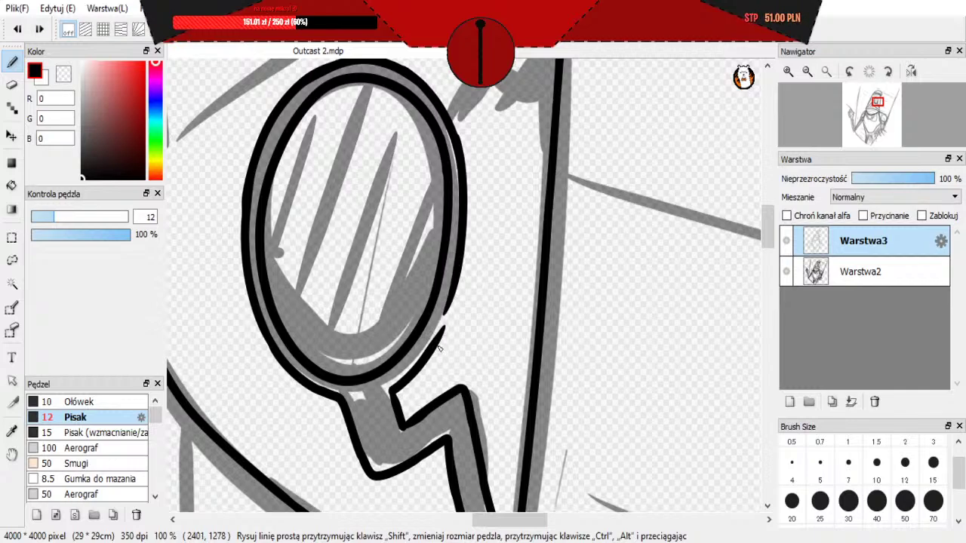
# Step: Close the gap in the outer rim by joining its right side to the lower-right segment above the zigzag
pyautogui.moveTo(439, 348); pyautogui.dragTo(462, 249)
pyautogui.hotkey('ctrl', 'z')
pyautogui.moveTo(437, 336); pyautogui.dragTo(462, 249)
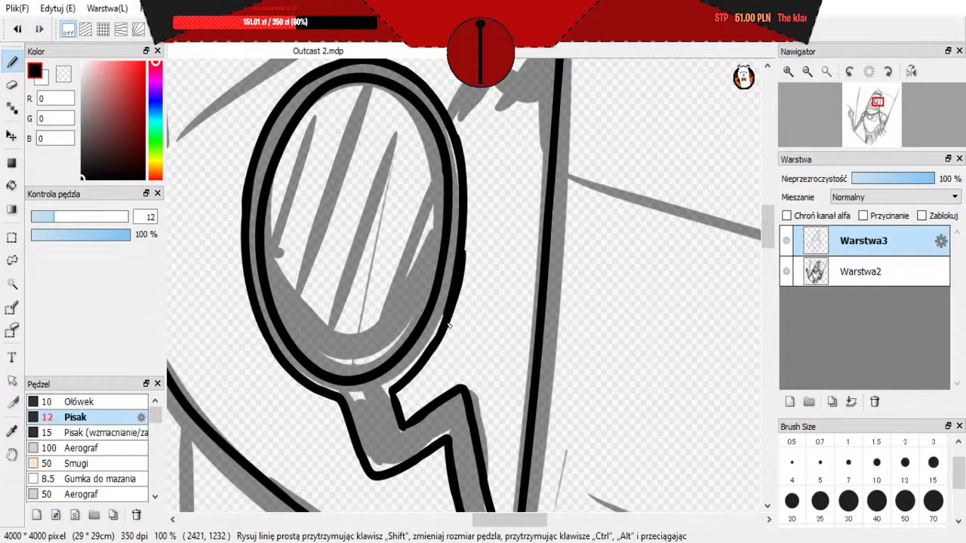
pyautogui.hotkey('ctrl', 'z')
pyautogui.moveTo(439, 338); pyautogui.dragTo(461, 270)
pyautogui.scroll(-3, 462, 271)
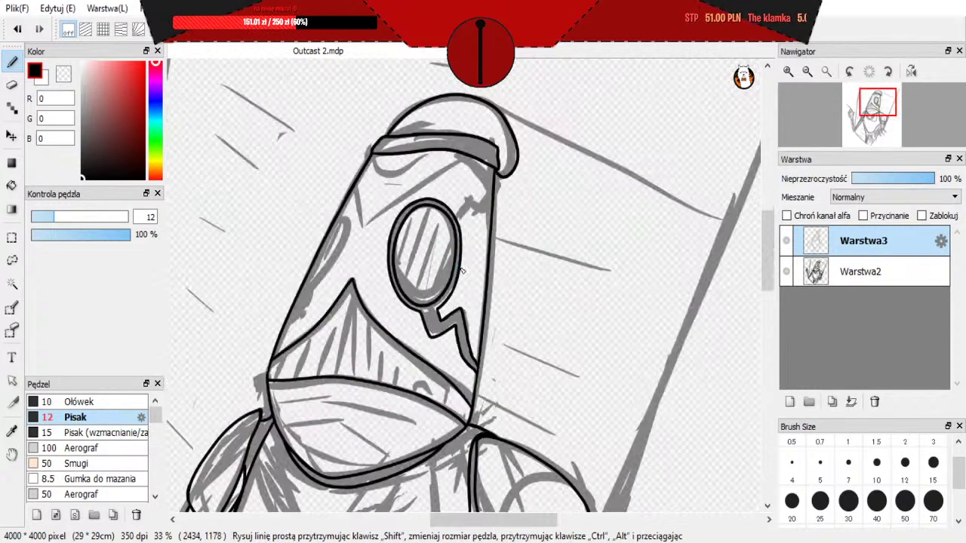
# Step: Ink the narrow oval against the head's left side outline, curving from its lower end up and around its top
pyautogui.scroll(4, 461, 269)
pyautogui.scroll(-4, 461, 270)
pyautogui.scroll(4, 459, 227)
pyautogui.scroll(-5, 483, 294)
pyautogui.scroll(1, 488, 312)
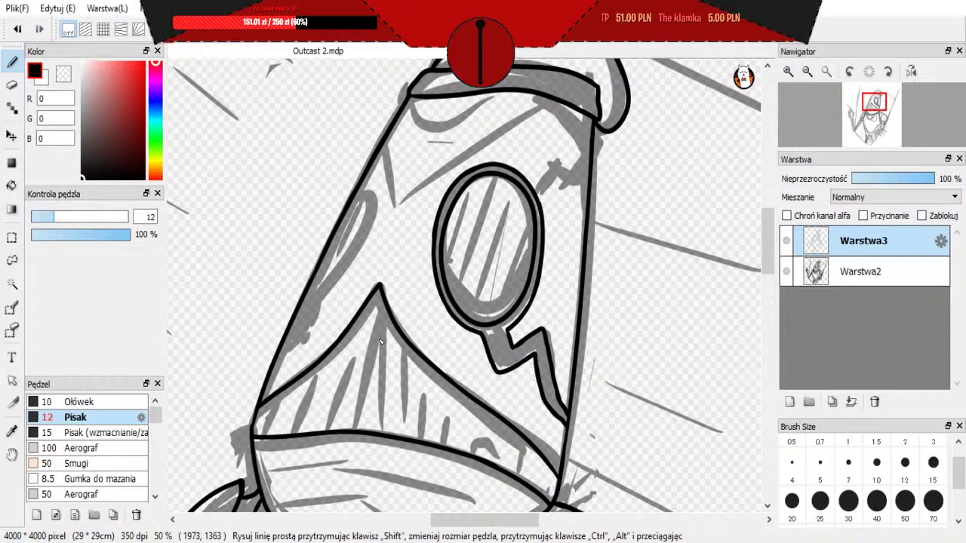
pyautogui.scroll(-1, 380, 341)
pyautogui.scroll(2, 390, 282)
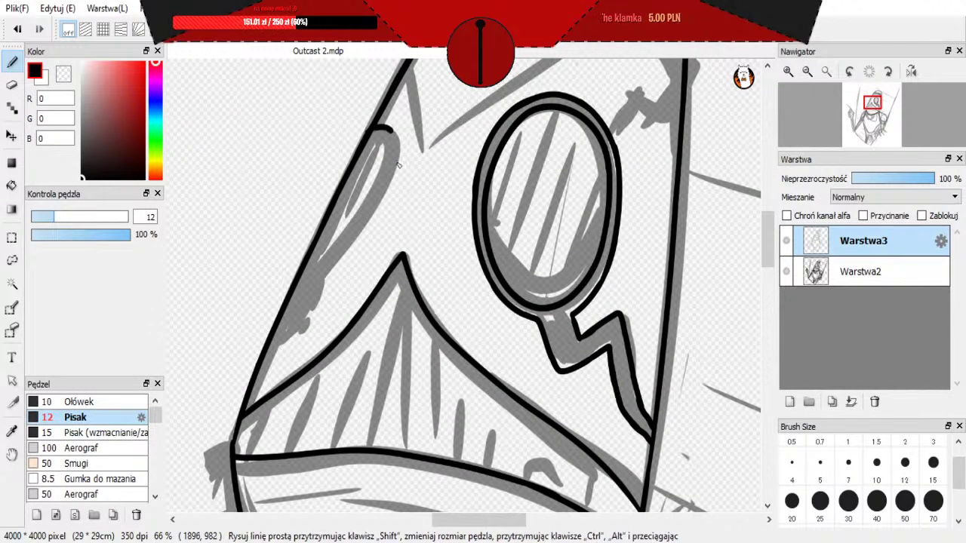
pyautogui.moveTo(399, 164); pyautogui.dragTo(367, 216)
pyautogui.hotkey('ctrl', 'z')
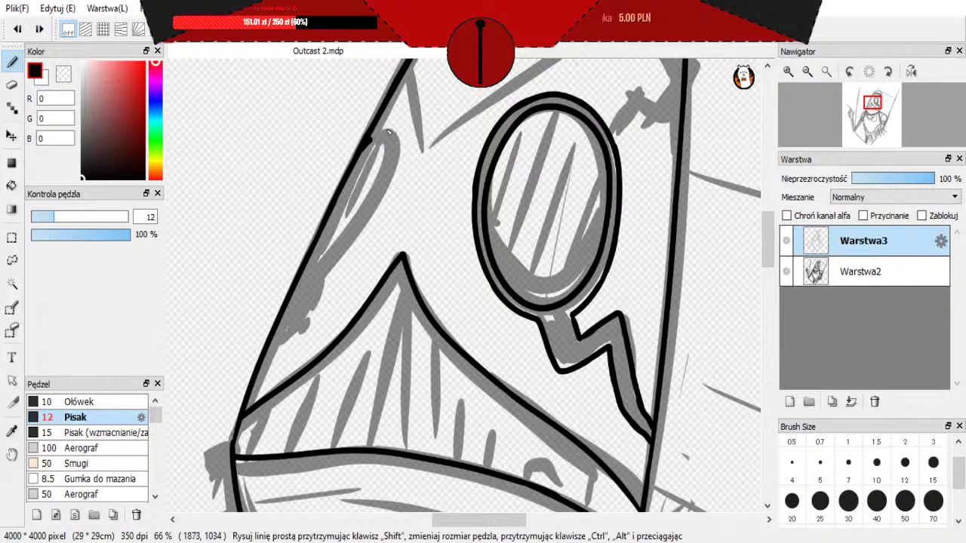
pyautogui.moveTo(389, 132)
pyautogui.mouseDown()
pyautogui.moveTo(389, 183)
pyautogui.moveTo(333, 262)
pyautogui.mouseUp()
pyautogui.hotkey('ctrl', 'z')
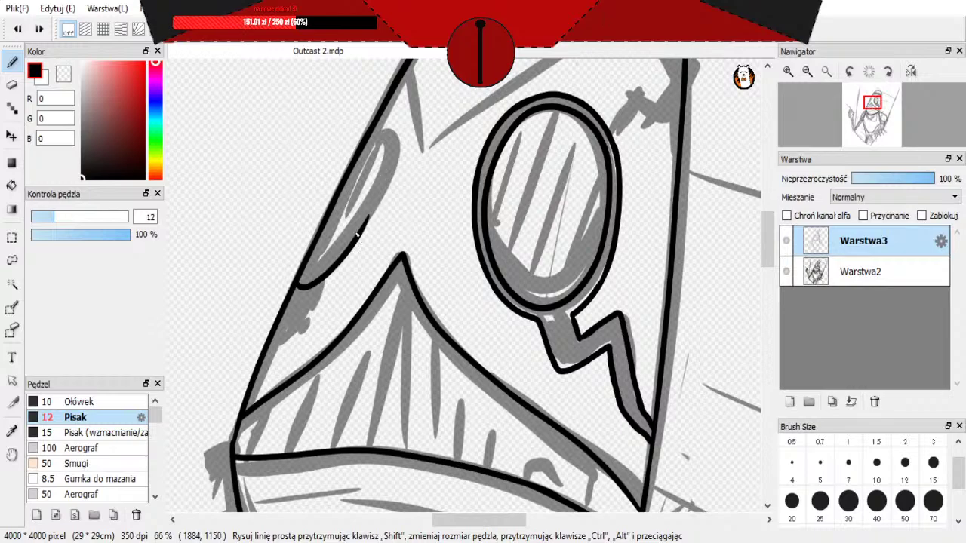
pyautogui.moveTo(401, 147)
pyautogui.mouseDown()
pyautogui.moveTo(370, 138)
pyautogui.moveTo(361, 154)
pyautogui.moveTo(390, 133)
pyautogui.mouseUp()
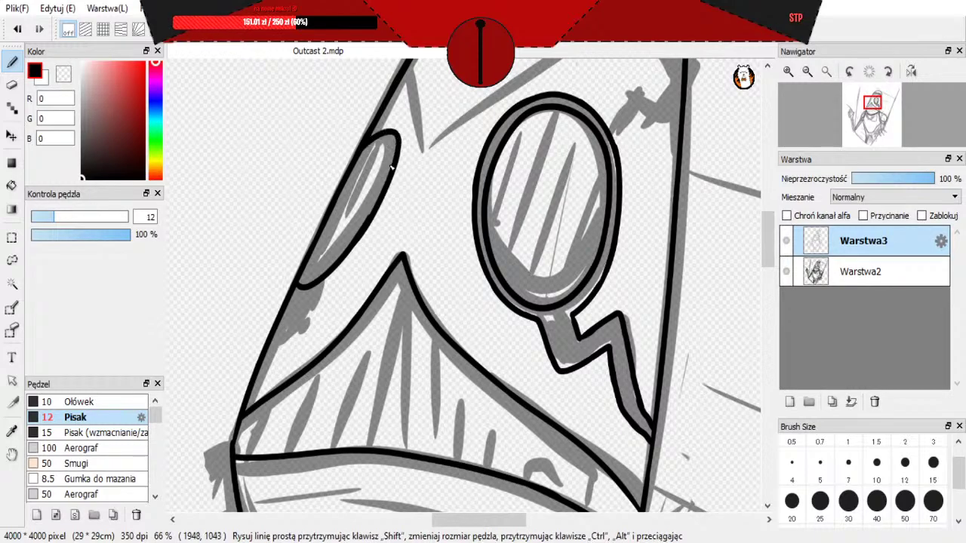
# Step: Examine the inked line art over the whole figure, from the lower body up to the head and cap
pyautogui.scroll(-5, 315, 294)
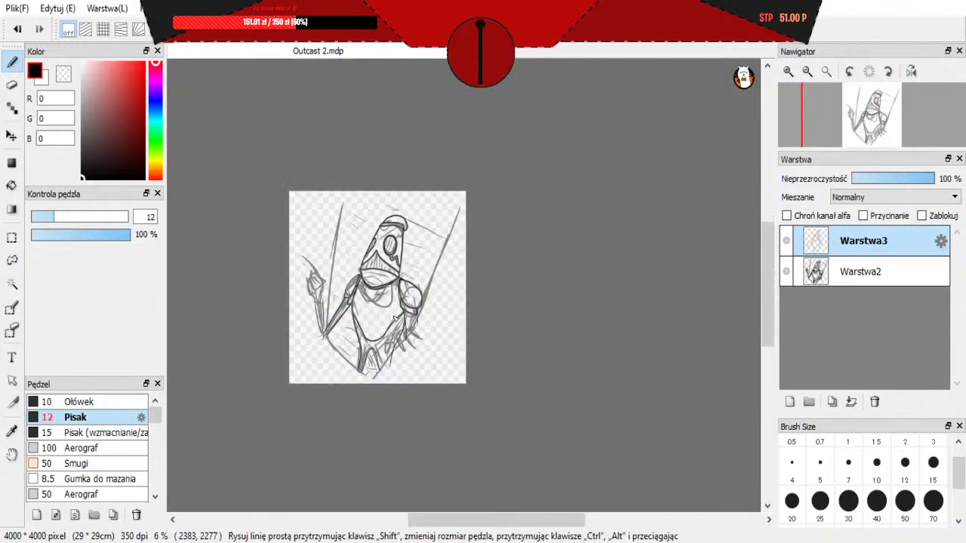
pyautogui.scroll(2, 374, 327)
pyautogui.scroll(2, 420, 464)
pyautogui.scroll(-1, 400, 446)
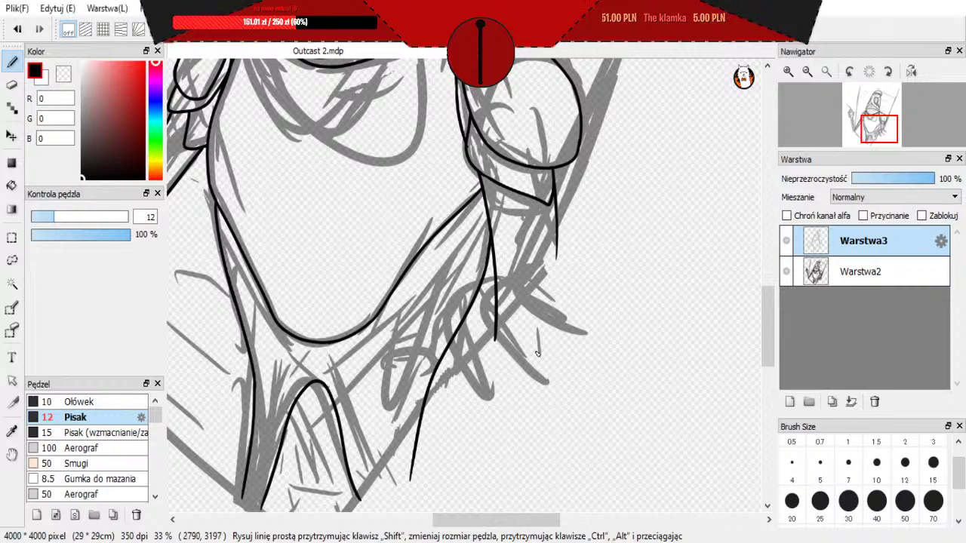
pyautogui.scroll(-3, 539, 336)
pyautogui.scroll(4, 560, 198)
pyautogui.scroll(-1, 547, 207)
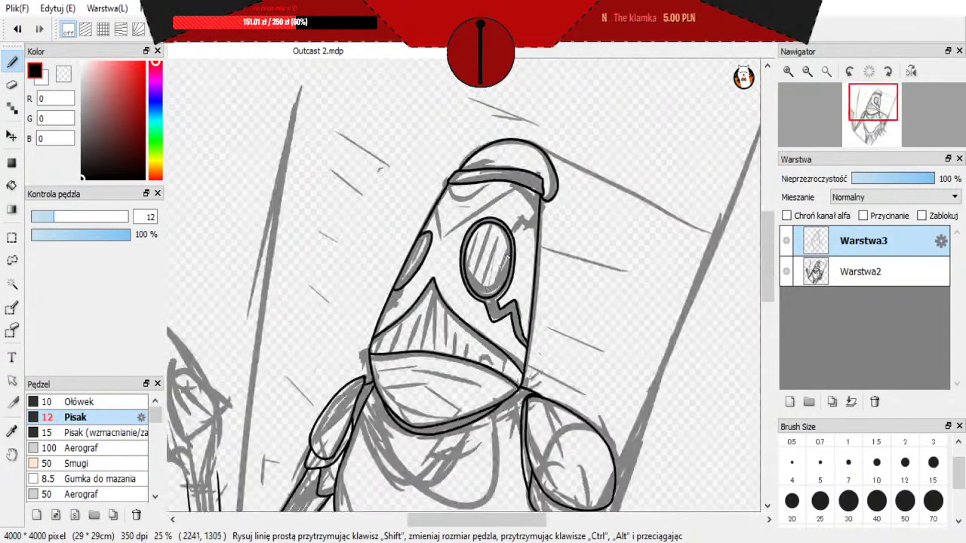
pyautogui.scroll(2, 543, 211)
pyautogui.scroll(-1, 543, 211)
pyautogui.scroll(2, 538, 187)
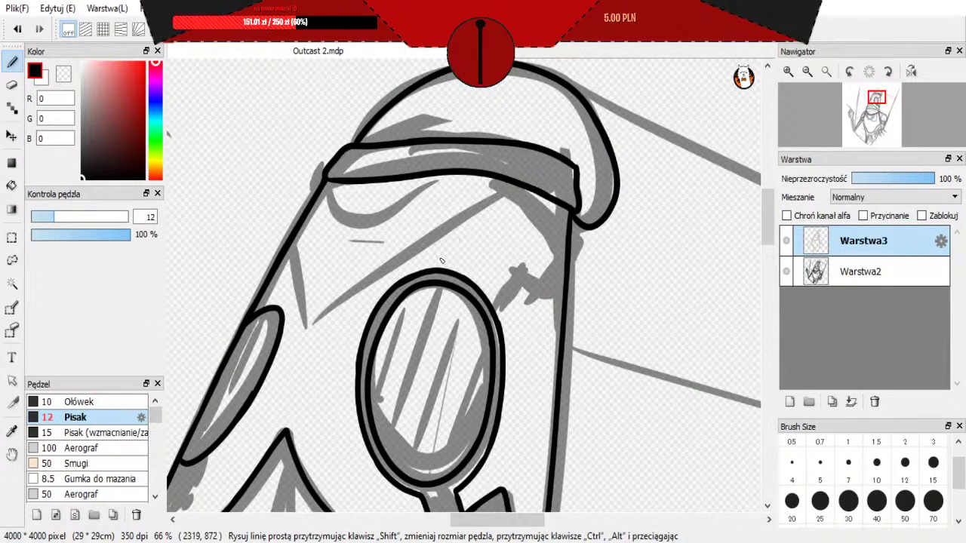
pyautogui.scroll(-1, 441, 268)
pyautogui.scroll(3, 359, 393)
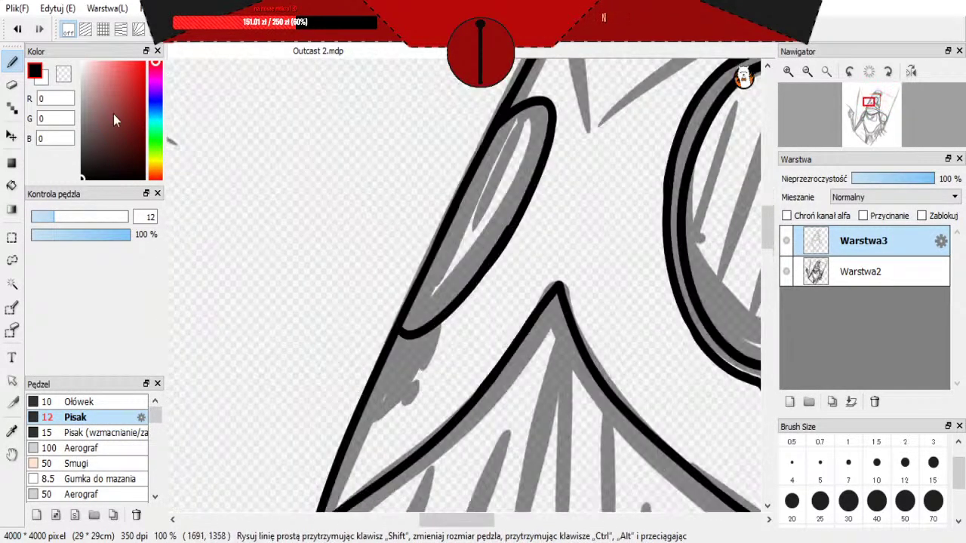
# Step: Ink an outer rim line around the narrow oval's lower end and along its right side with the size 12 pen
pyautogui.click(11, 85)
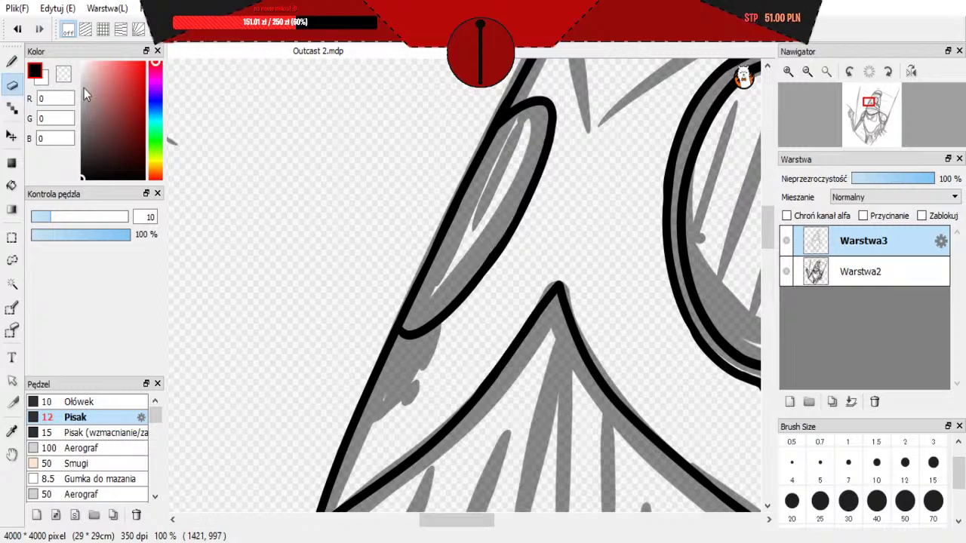
pyautogui.click(11, 62)
pyautogui.moveTo(394, 341)
pyautogui.mouseDown()
pyautogui.moveTo(443, 343)
pyautogui.moveTo(470, 313)
pyautogui.mouseUp()
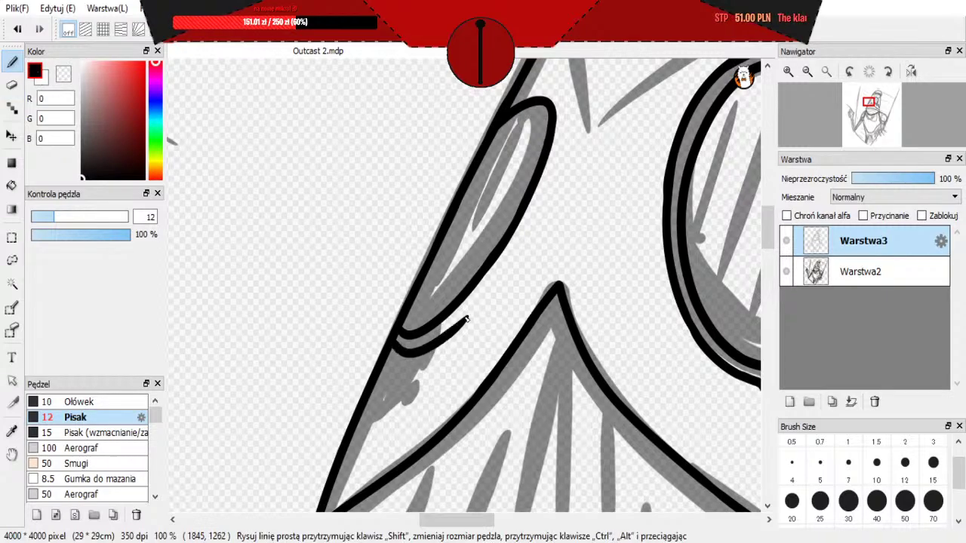
pyautogui.hotkey('ctrl', 'z')
pyautogui.moveTo(394, 344)
pyautogui.mouseDown()
pyautogui.moveTo(472, 310)
pyautogui.moveTo(457, 324)
pyautogui.moveTo(531, 228)
pyautogui.moveTo(496, 277)
pyautogui.moveTo(562, 147)
pyautogui.mouseUp()
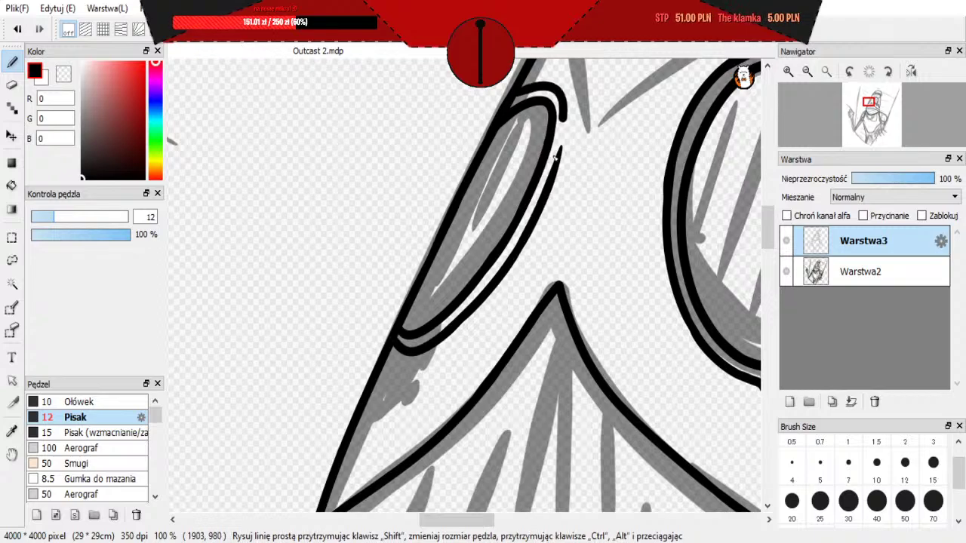
# Step: Ink the top of the narrow oval's outer rim from the side outline around to meet the right-hand rim line
pyautogui.moveTo(504, 104)
pyautogui.mouseDown()
pyautogui.moveTo(557, 89)
pyautogui.moveTo(571, 154)
pyautogui.mouseUp()
pyautogui.hotkey('ctrl', 'z')
pyautogui.moveTo(505, 105)
pyautogui.mouseDown()
pyautogui.moveTo(572, 96)
pyautogui.moveTo(545, 189)
pyautogui.mouseUp()
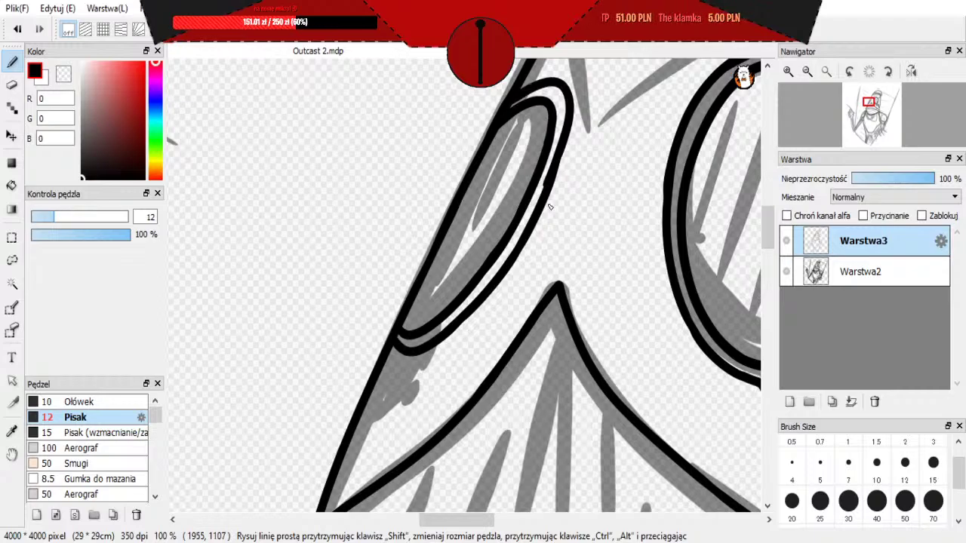
pyautogui.hotkey('ctrl', 'z')
pyautogui.moveTo(505, 104)
pyautogui.mouseDown()
pyautogui.moveTo(572, 105)
pyautogui.moveTo(538, 181)
pyautogui.mouseUp()
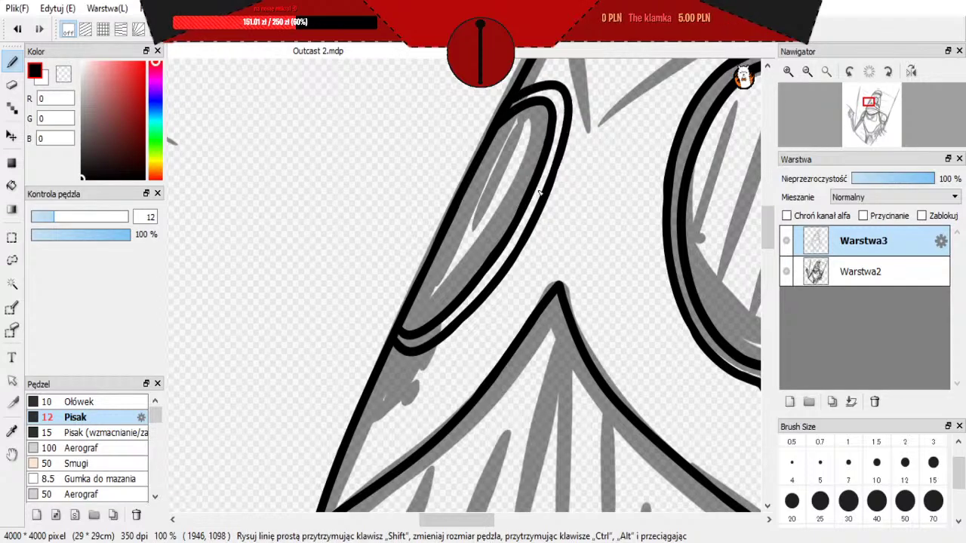
# Step: Lasso the narrow oval and its rim without the side outline, trimming the triangle's peak out of the selection
pyautogui.scroll(-3, 539, 193)
pyautogui.scroll(3, 392, 325)
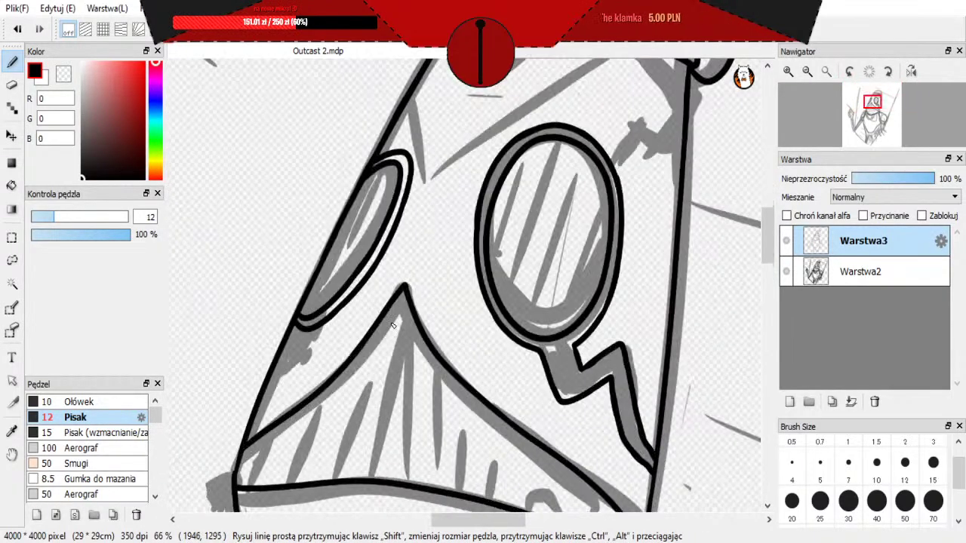
pyautogui.scroll(-3, 392, 324)
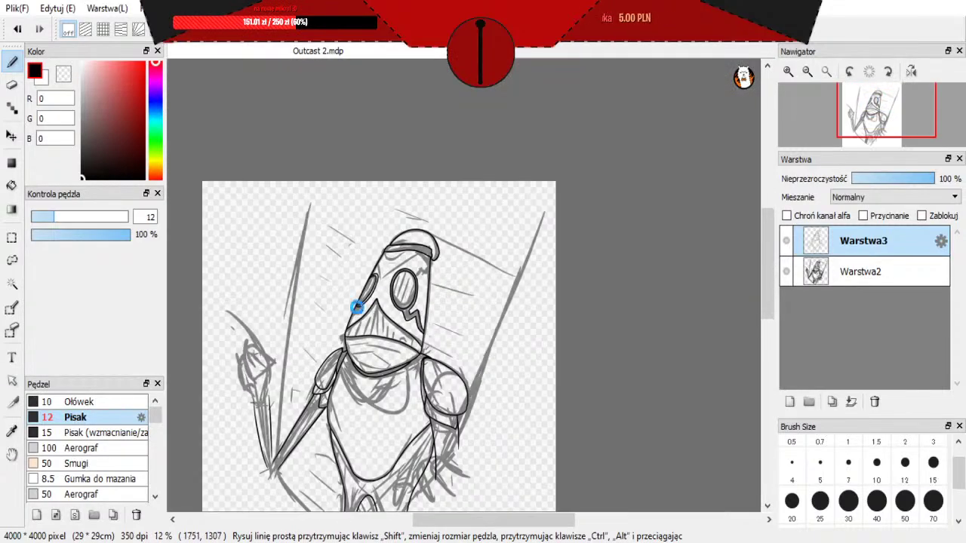
pyautogui.scroll(5, 356, 307)
pyautogui.scroll(-1, 313, 419)
pyautogui.scroll(1, 313, 418)
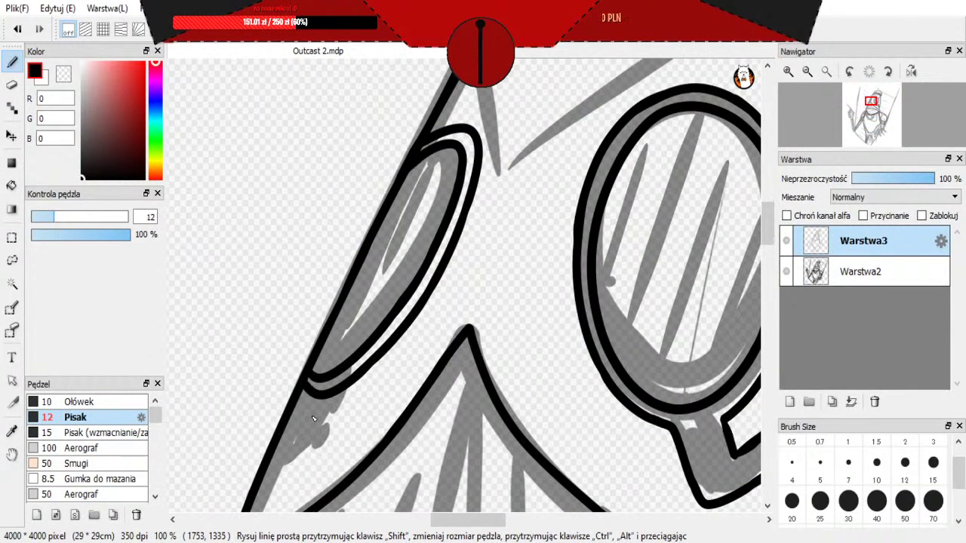
pyautogui.click(12, 259)
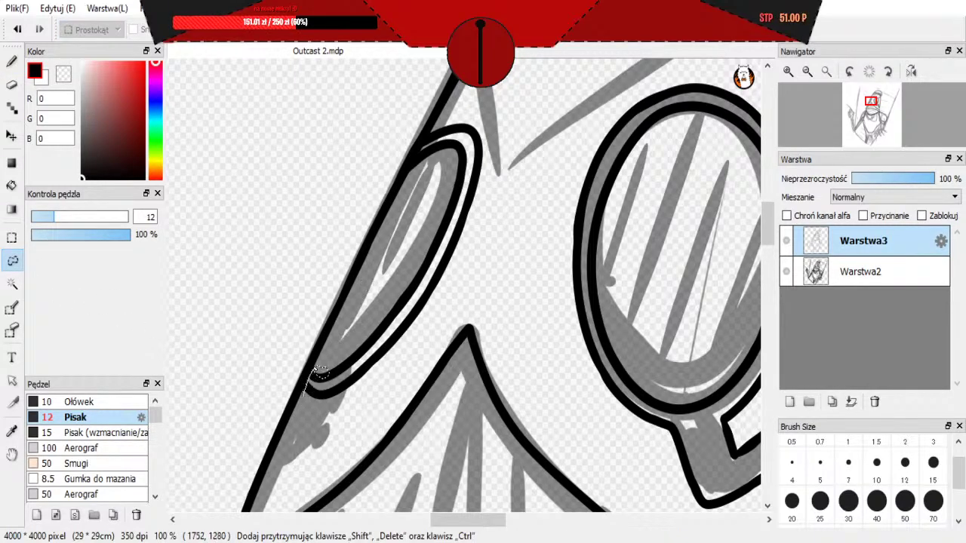
pyautogui.moveTo(413, 173); pyautogui.dragTo(421, 157)
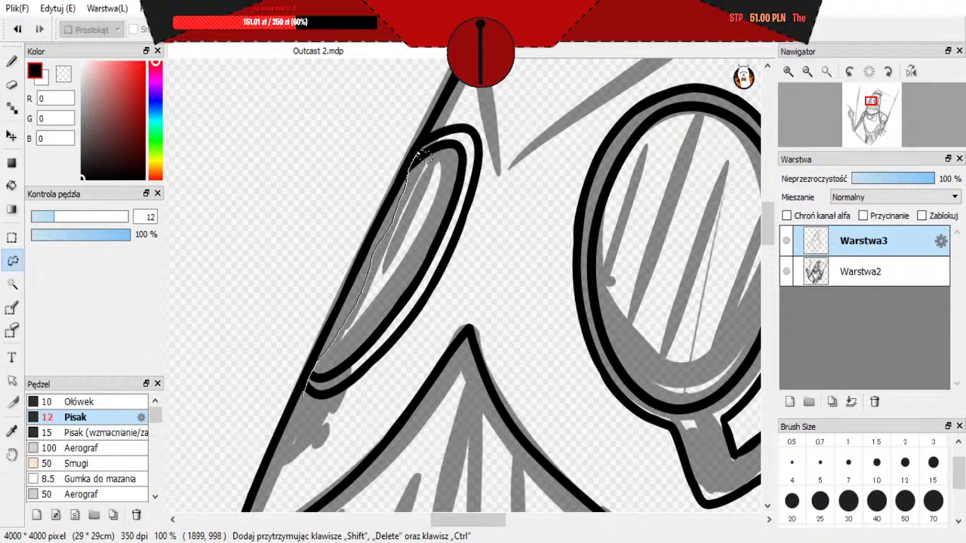
pyautogui.moveTo(455, 117)
pyautogui.mouseDown()
pyautogui.moveTo(515, 231)
pyautogui.moveTo(436, 375)
pyautogui.moveTo(423, 370)
pyautogui.moveTo(375, 408)
pyautogui.moveTo(320, 400)
pyautogui.mouseUp()
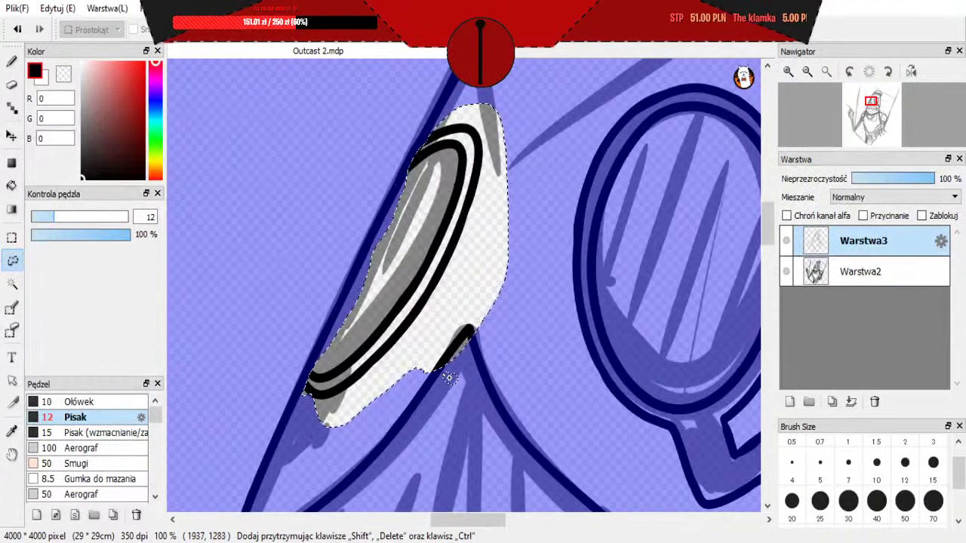
pyautogui.moveTo(441, 380)
pyautogui.mouseDown()
pyautogui.moveTo(435, 341)
pyautogui.moveTo(457, 376)
pyautogui.moveTo(427, 353)
pyautogui.moveTo(436, 372)
pyautogui.mouseUp()
pyautogui.moveTo(314, 409)
pyautogui.mouseDown()
pyautogui.moveTo(317, 393)
pyautogui.moveTo(307, 408)
pyautogui.mouseUp()
# Step: Move the selected narrow oval slightly up and to the right along the side outline, and deselect it
pyautogui.click(12, 134)
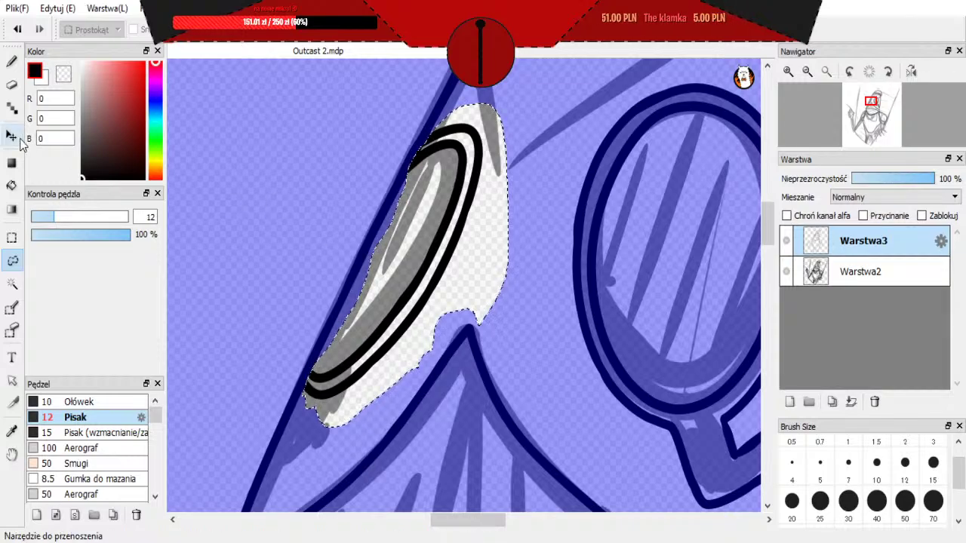
pyautogui.moveTo(452, 205); pyautogui.dragTo(458, 198)
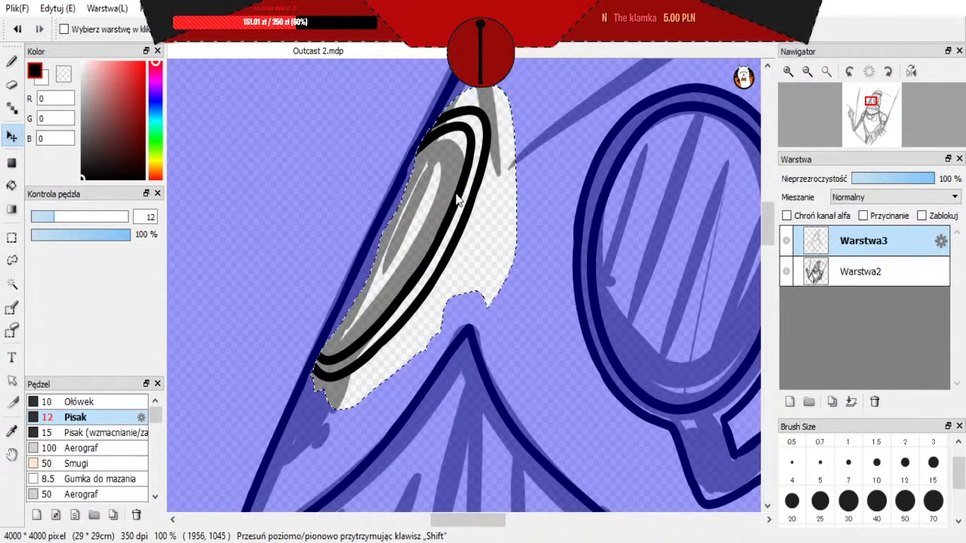
pyautogui.scroll(-3, 481, 174)
pyautogui.scroll(1, 551, 146)
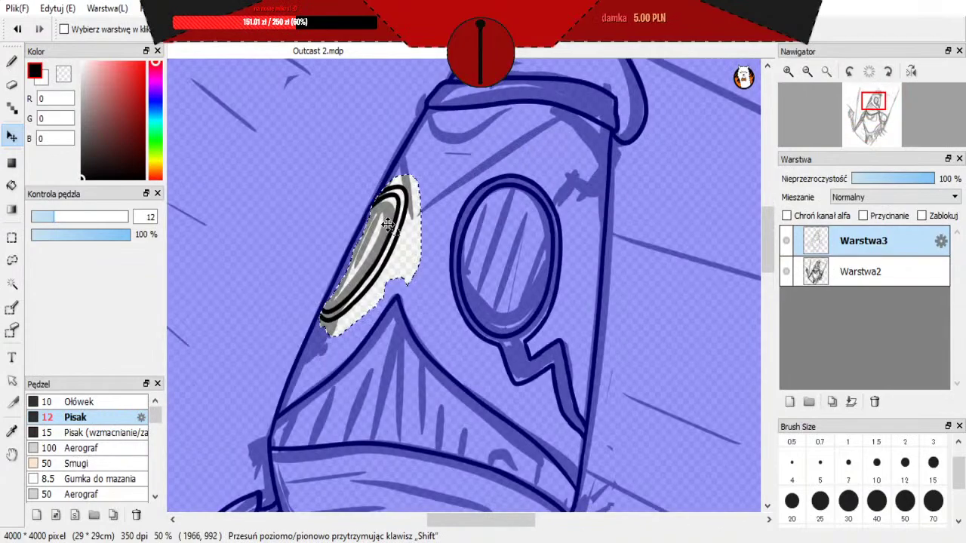
pyautogui.moveTo(387, 221); pyautogui.dragTo(385, 220)
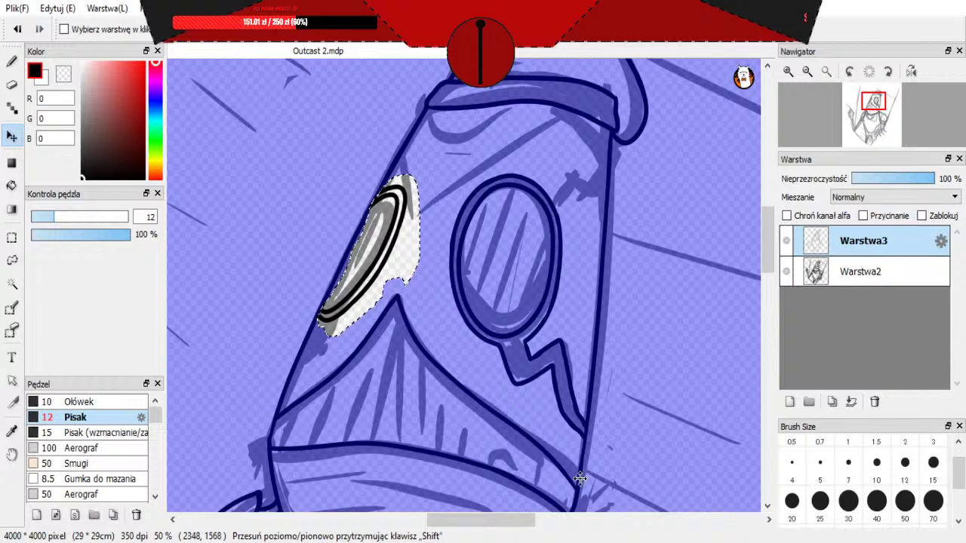
pyautogui.hotkey('ctrl', 'd')
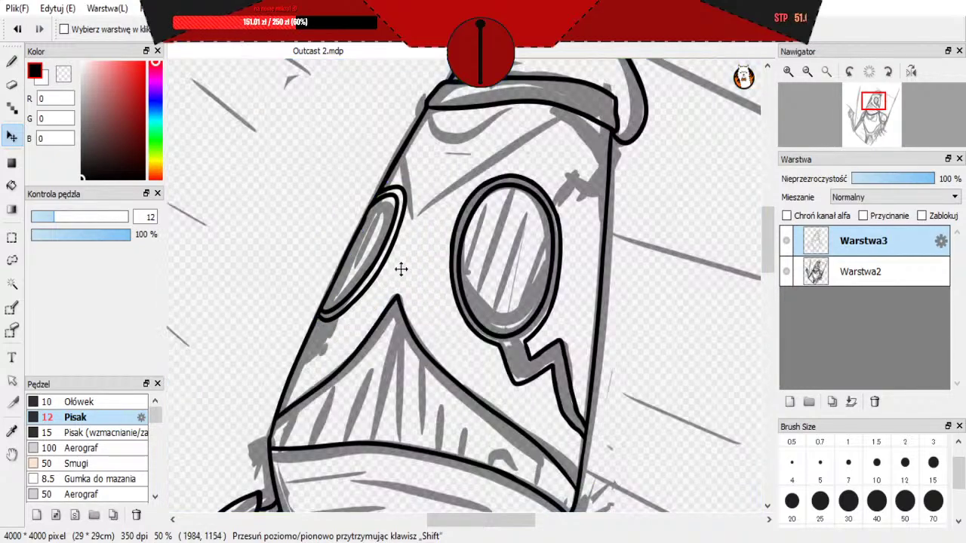
# Step: Switch from the move tool back to the size 12 pen
pyautogui.scroll(-3, 399, 270)
pyautogui.scroll(2, 400, 253)
pyautogui.scroll(5, 400, 252)
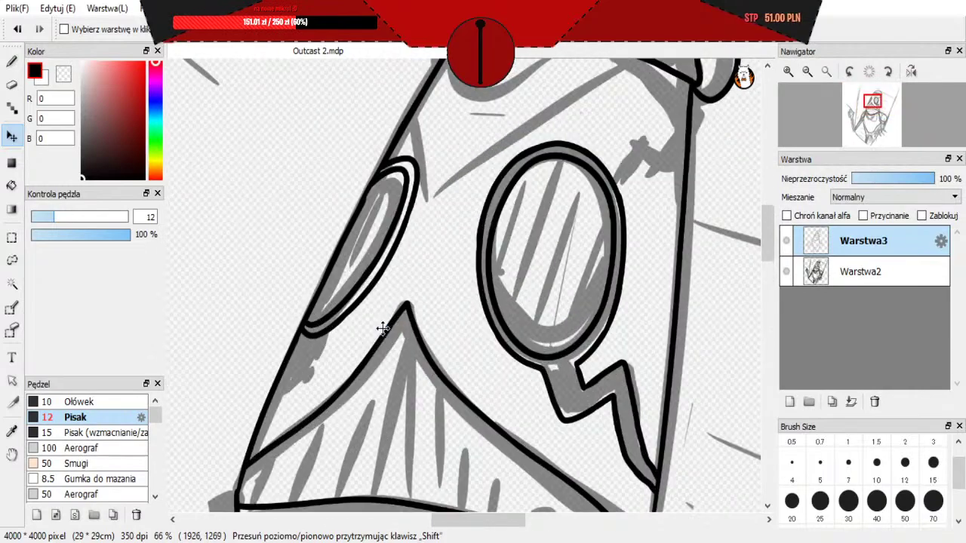
pyautogui.press('b')
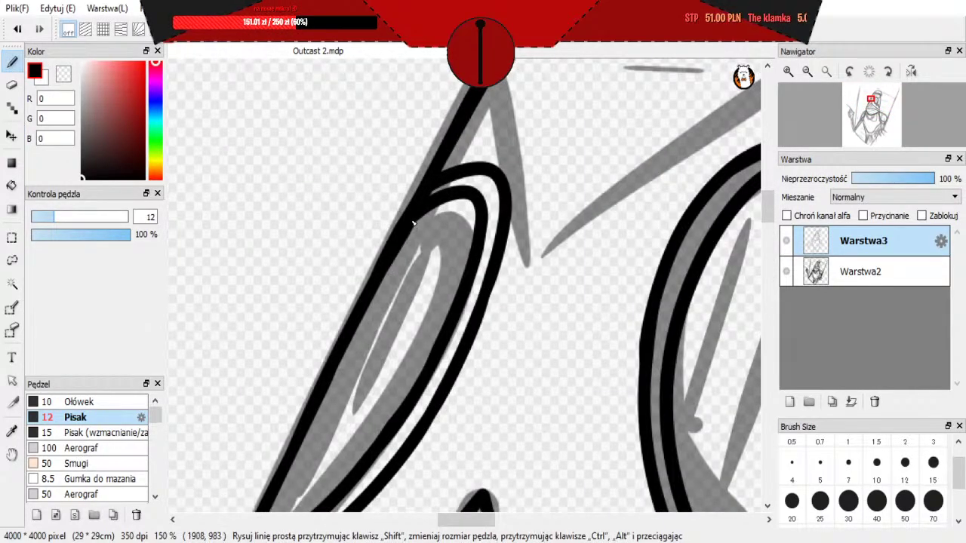
# Step: Try to retrace the side outline beside the narrow oval's lower end with the size 12 pen
pyautogui.scroll(-4, 453, 324)
pyautogui.scroll(2, 455, 327)
pyautogui.scroll(3, 455, 328)
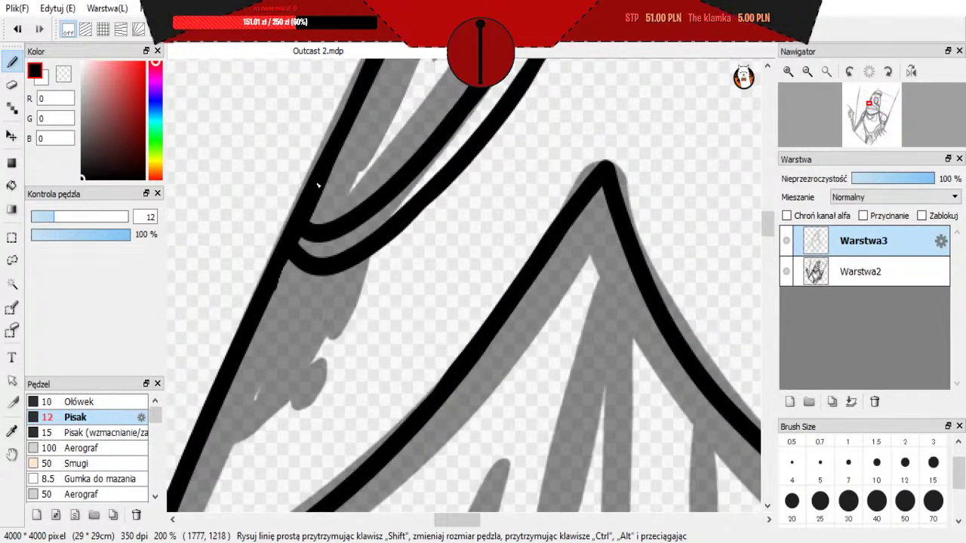
pyautogui.moveTo(343, 147); pyautogui.dragTo(310, 223)
pyautogui.hotkey('ctrl', 'z')
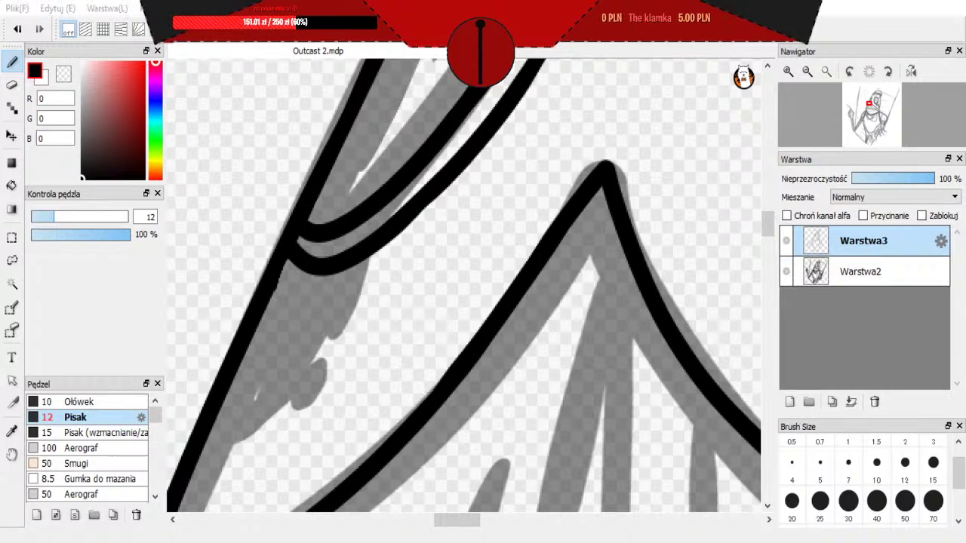
# Step: Try several pen strokes reshaping the triangle's peak from its left slope over to its right slope, undoing each one
pyautogui.scroll(-5, 262, 350)
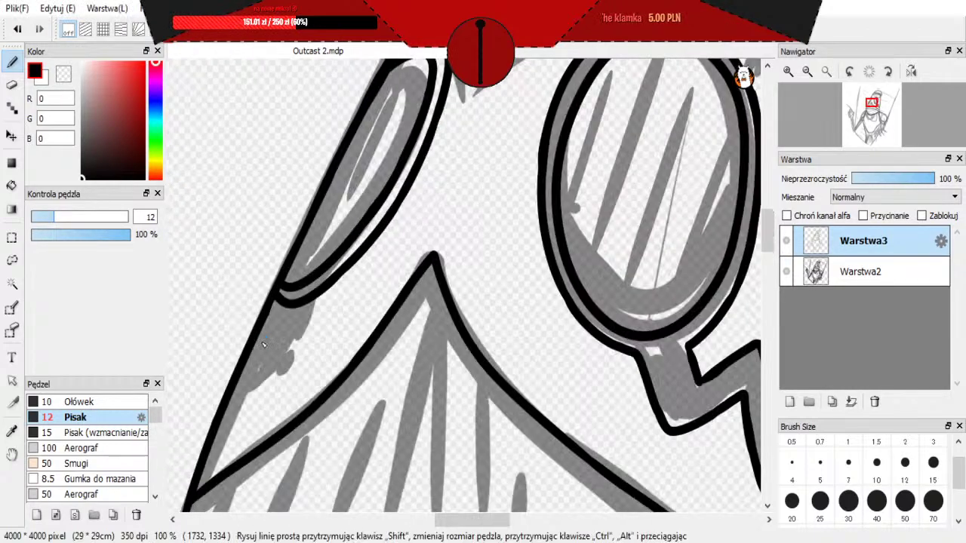
pyautogui.scroll(2, 292, 269)
pyautogui.scroll(-2, 324, 501)
pyautogui.scroll(1, 318, 480)
pyautogui.scroll(4, 322, 486)
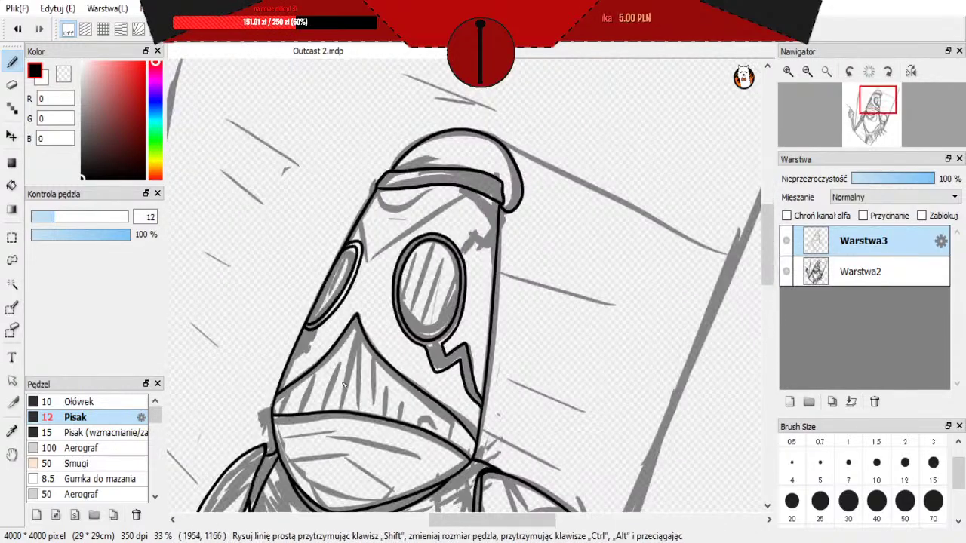
pyautogui.scroll(-1, 337, 377)
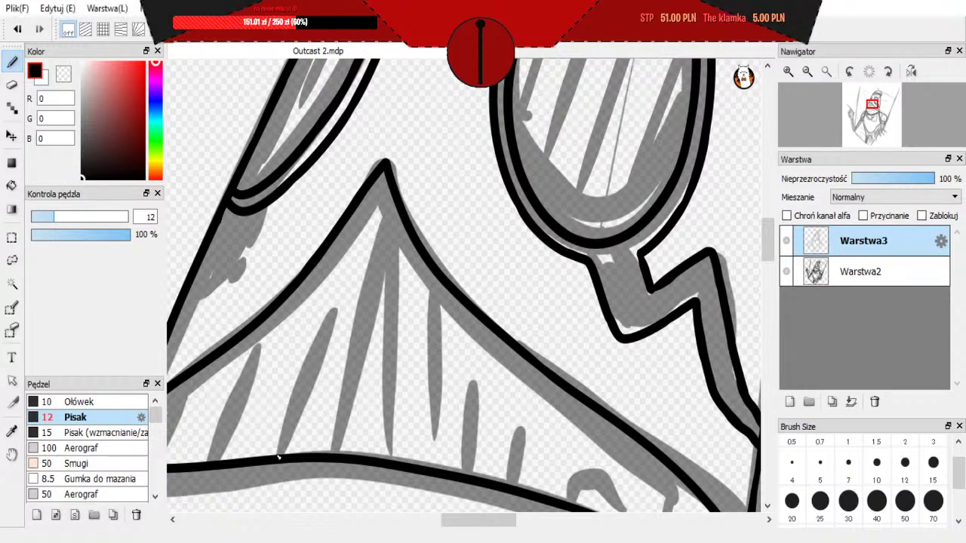
pyautogui.scroll(-2, 362, 249)
pyautogui.scroll(1, 370, 253)
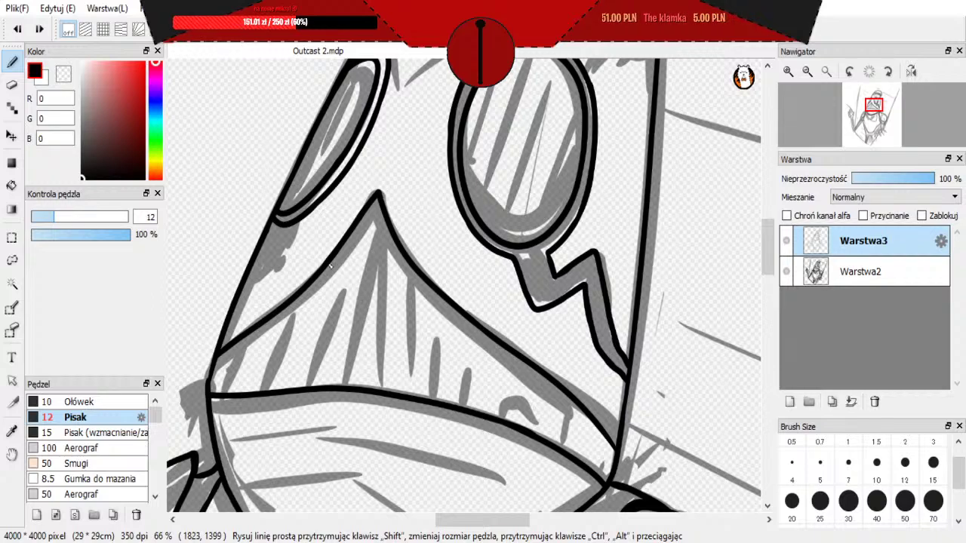
pyautogui.scroll(1, 381, 212)
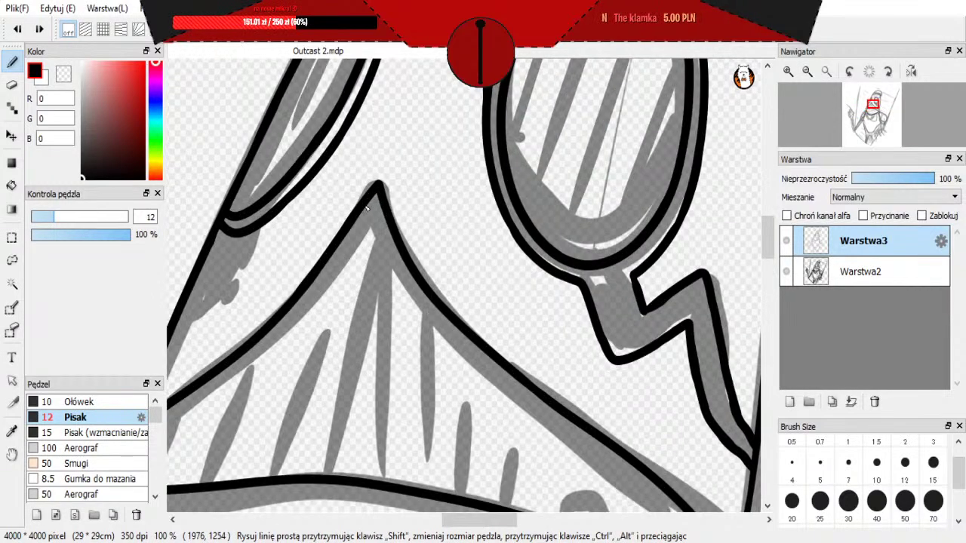
pyautogui.moveTo(294, 306); pyautogui.dragTo(394, 205)
pyautogui.hotkey('ctrl', 'z')
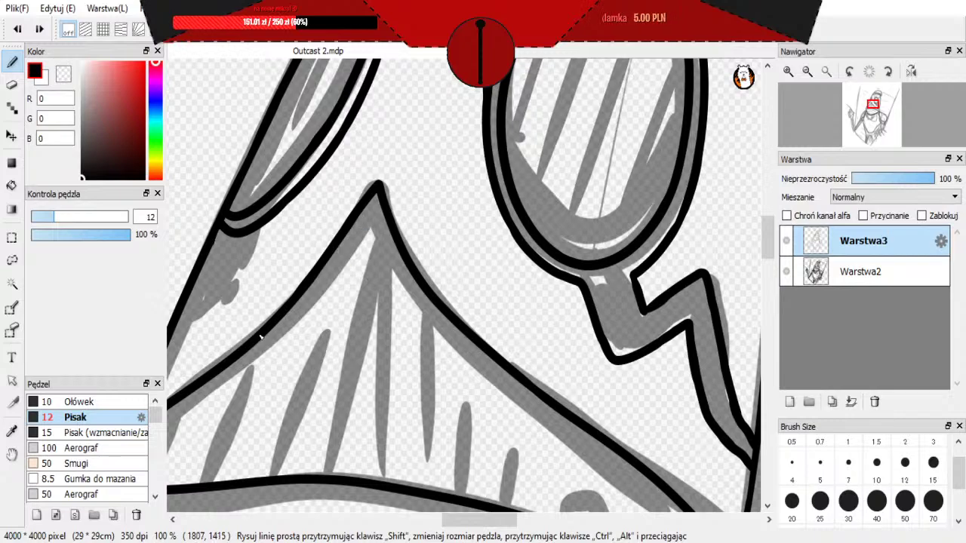
pyautogui.moveTo(270, 320)
pyautogui.mouseDown()
pyautogui.moveTo(362, 198)
pyautogui.moveTo(424, 283)
pyautogui.mouseUp()
pyautogui.hotkey('ctrl', 'z')
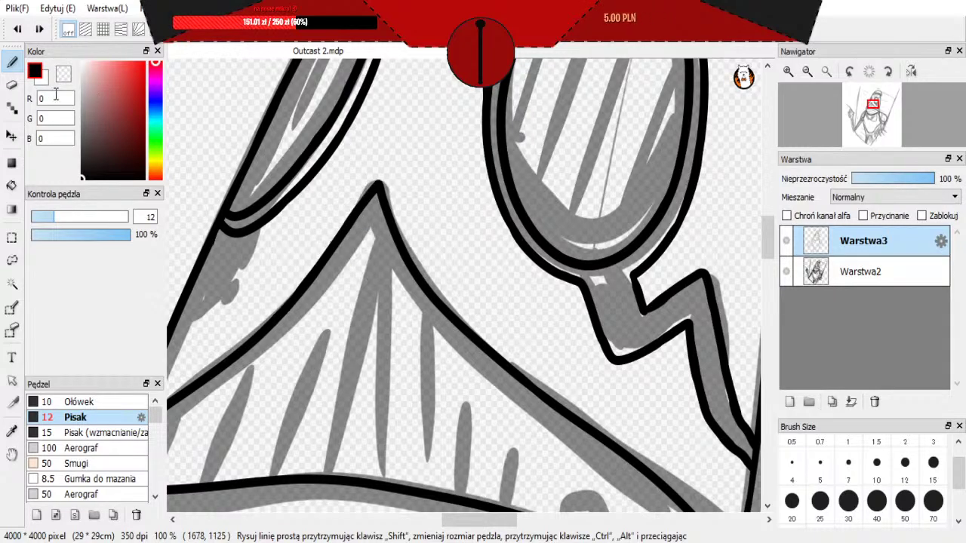
pyautogui.moveTo(311, 286)
pyautogui.mouseDown()
pyautogui.moveTo(398, 199)
pyautogui.moveTo(445, 298)
pyautogui.mouseUp()
pyautogui.hotkey('ctrl', 'z')
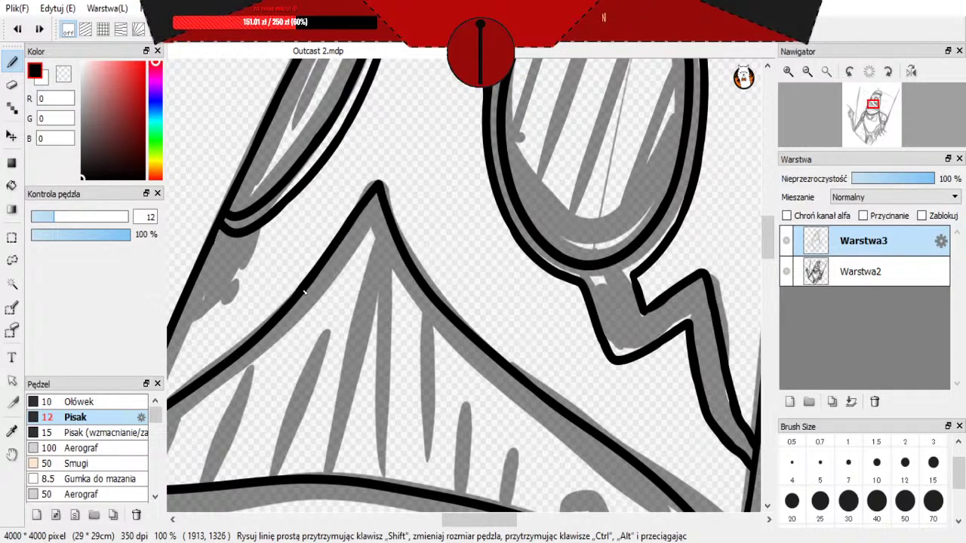
pyautogui.moveTo(349, 239); pyautogui.dragTo(387, 184)
pyautogui.hotkey('ctrl', 'z')
pyautogui.moveTo(252, 350); pyautogui.dragTo(355, 248)
pyautogui.hotkey('ctrl', 'z')
pyautogui.moveTo(255, 333)
pyautogui.mouseDown()
pyautogui.moveTo(398, 184)
pyautogui.moveTo(434, 323)
pyautogui.mouseUp()
pyautogui.hotkey('ctrl', 'z')
# Step: Ink a new triangle peak shifted slightly to the right, running from the left slope over the tip into the right slope
pyautogui.moveTo(272, 332)
pyautogui.mouseDown()
pyautogui.moveTo(375, 208)
pyautogui.moveTo(453, 322)
pyautogui.mouseUp()
pyautogui.scroll(-2, 432, 283)
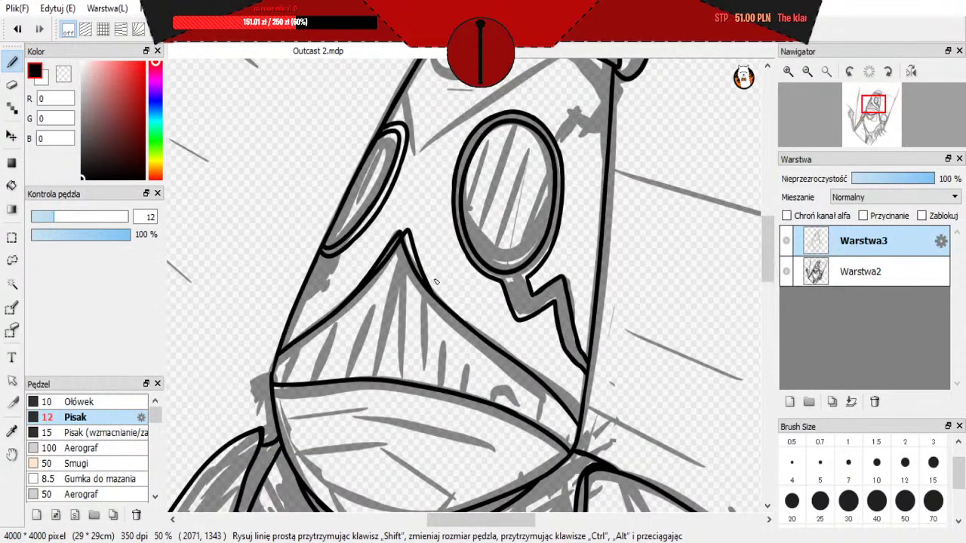
pyautogui.scroll(1, 426, 253)
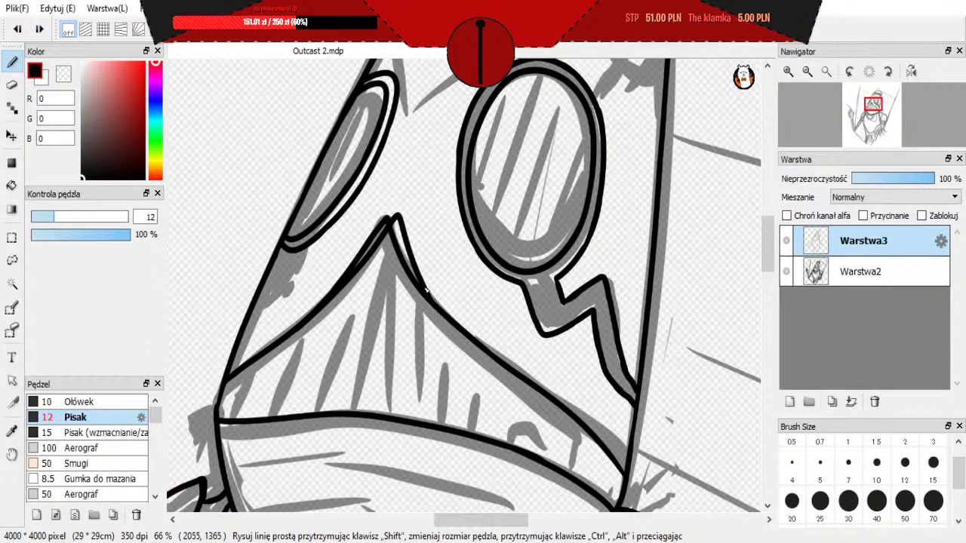
pyautogui.scroll(2, 435, 299)
pyautogui.scroll(-2, 423, 268)
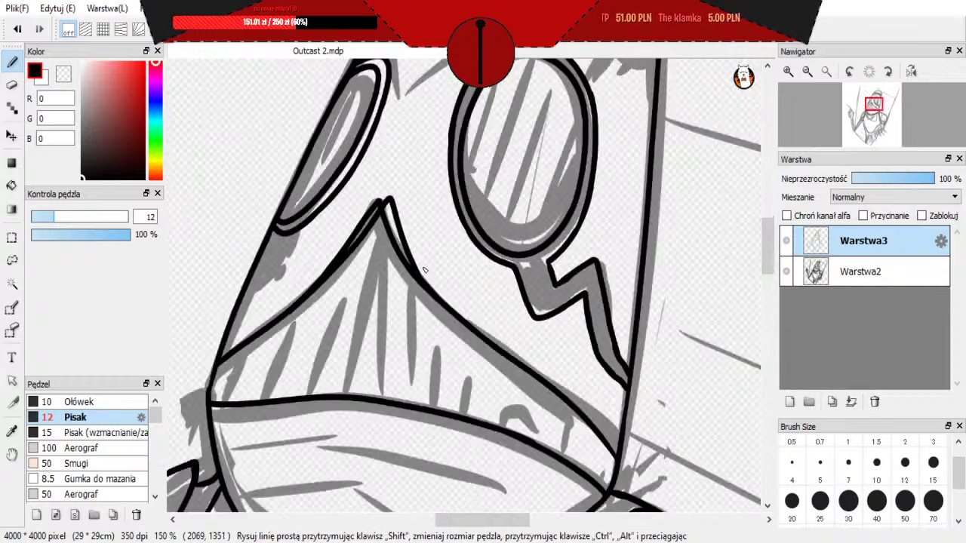
# Step: Erase the old peak and left slope line outside the new one with the size 10 eraser
pyautogui.scroll(2, 341, 212)
pyautogui.click(12, 85)
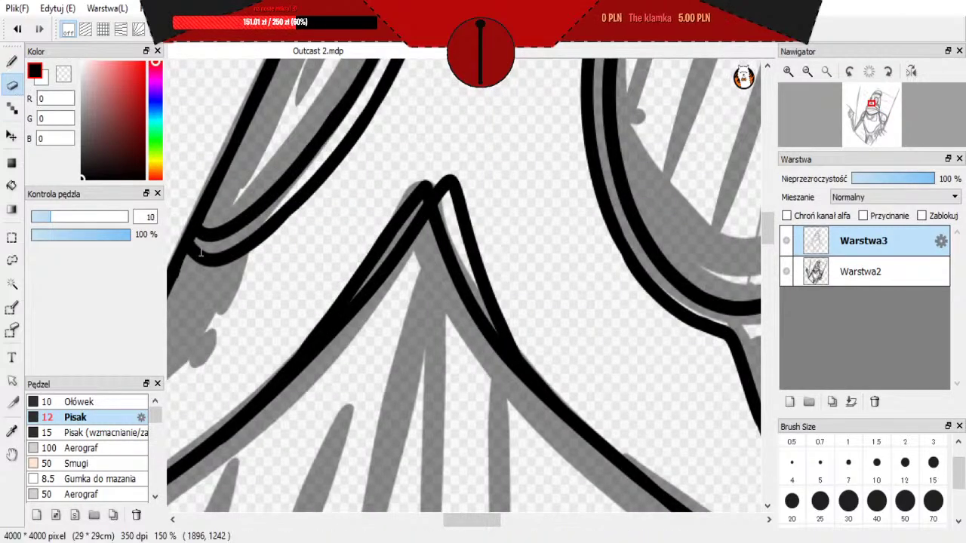
pyautogui.moveTo(424, 187)
pyautogui.mouseDown()
pyautogui.moveTo(305, 326)
pyautogui.moveTo(442, 158)
pyautogui.mouseUp()
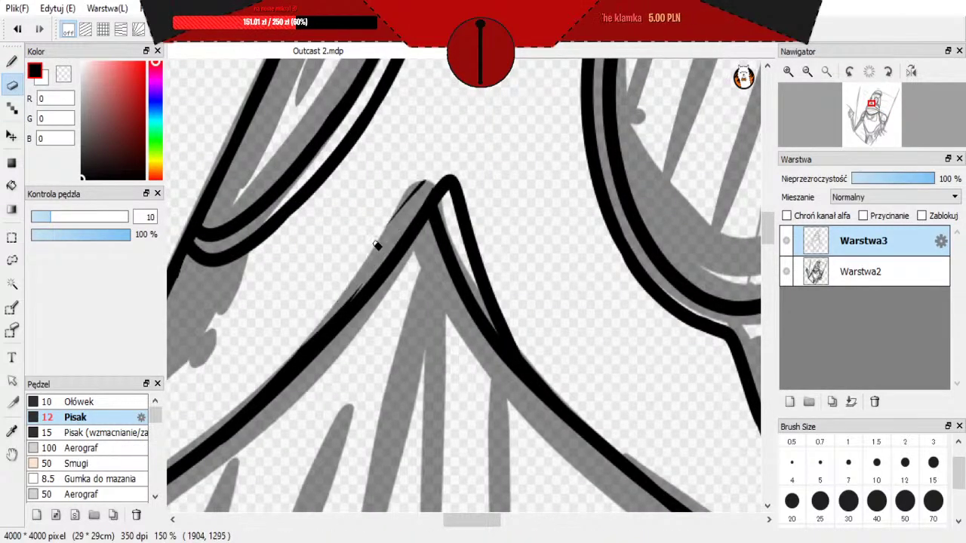
pyautogui.moveTo(377, 245); pyautogui.dragTo(450, 169)
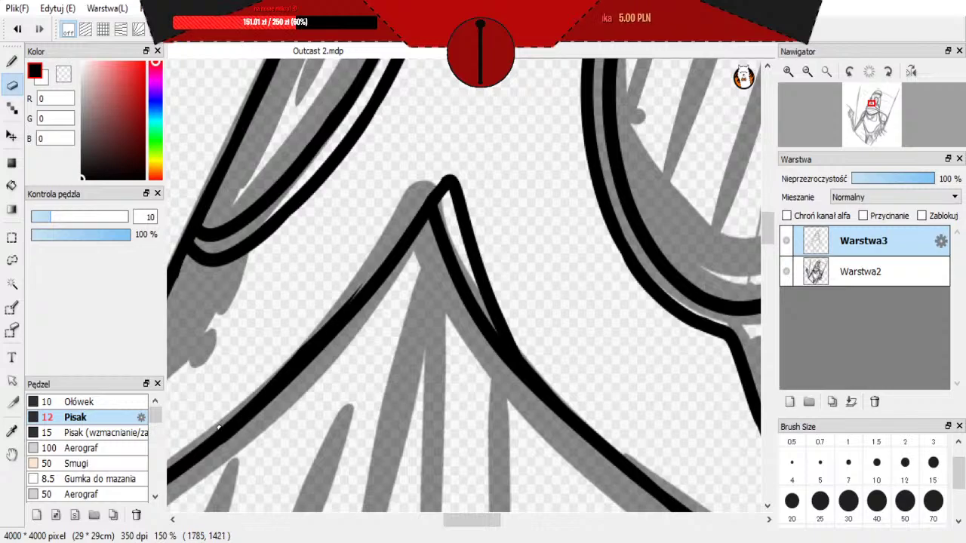
pyautogui.moveTo(280, 374); pyautogui.dragTo(398, 237)
pyautogui.hotkey('ctrl', 'z')
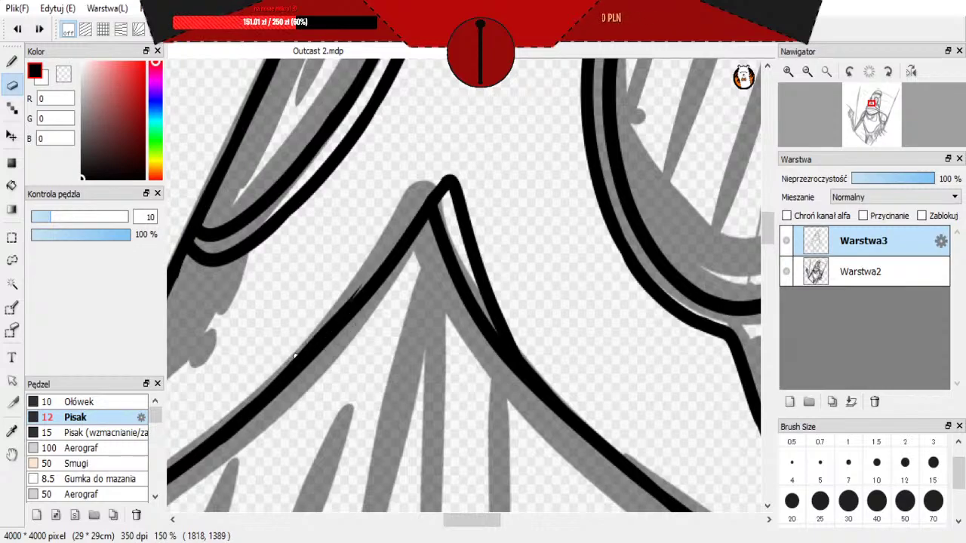
pyautogui.moveTo(291, 362); pyautogui.dragTo(391, 246)
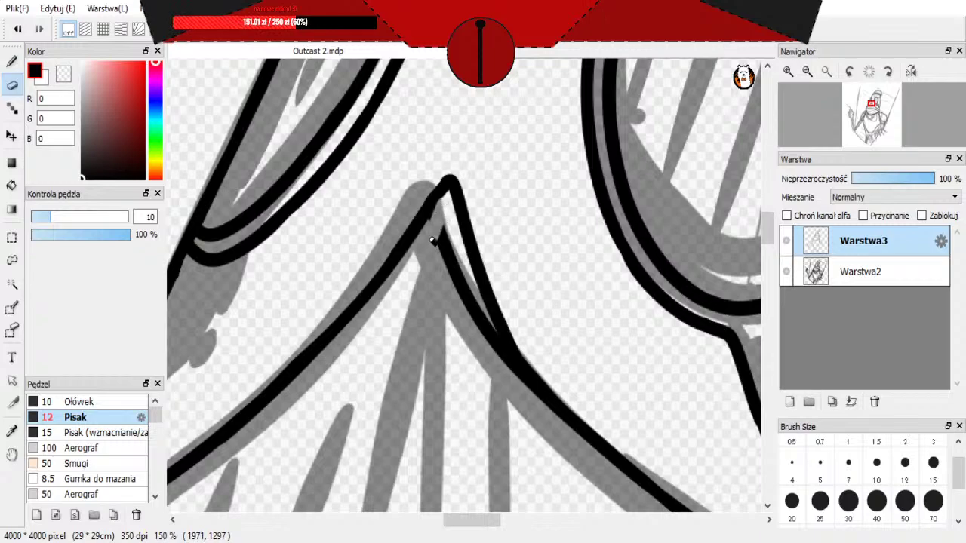
# Step: Erase the old right slope line inside the new peak, smoothing the inner edge where the lines merge and clearing the leftover specks
pyautogui.moveTo(436, 228); pyautogui.dragTo(482, 355)
pyautogui.moveTo(467, 293)
pyautogui.mouseDown()
pyautogui.moveTo(532, 414)
pyautogui.moveTo(474, 286)
pyautogui.moveTo(556, 418)
pyautogui.mouseUp()
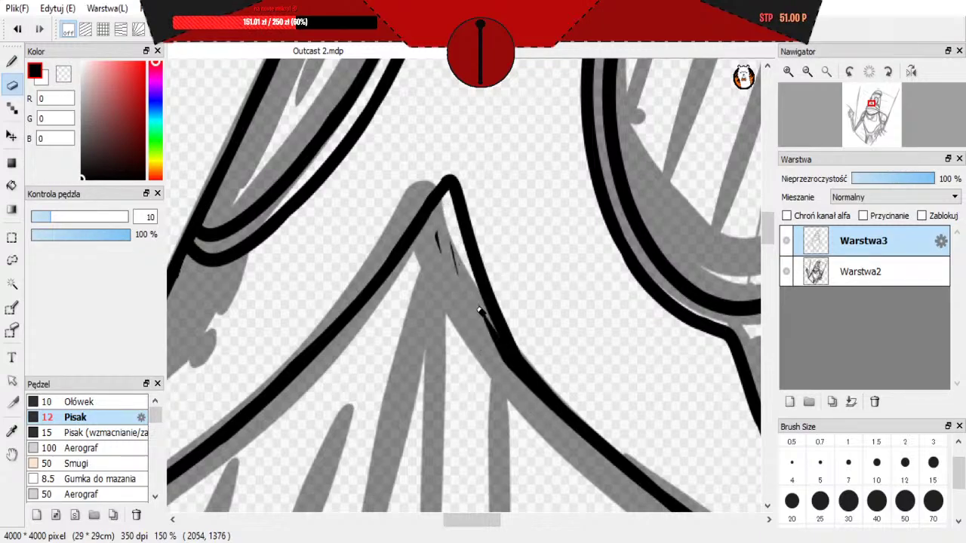
pyautogui.moveTo(483, 314); pyautogui.dragTo(544, 431)
pyautogui.moveTo(480, 292); pyautogui.dragTo(578, 453)
pyautogui.hotkey('ctrl', 'z')
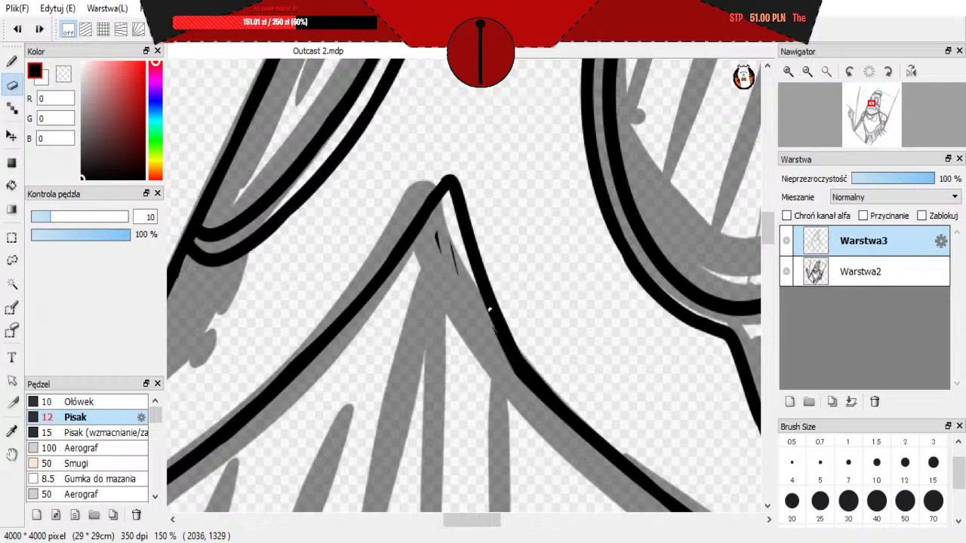
pyautogui.moveTo(487, 307)
pyautogui.mouseDown()
pyautogui.moveTo(507, 374)
pyautogui.moveTo(595, 459)
pyautogui.mouseUp()
pyautogui.hotkey('ctrl', 'z')
pyautogui.moveTo(486, 311); pyautogui.dragTo(593, 463)
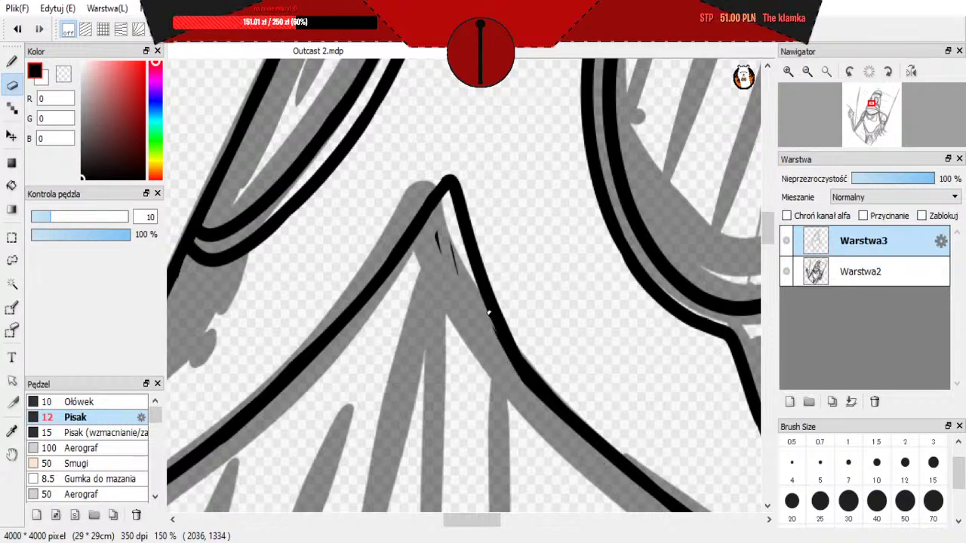
pyautogui.moveTo(488, 315)
pyautogui.mouseDown()
pyautogui.moveTo(555, 435)
pyautogui.moveTo(603, 455)
pyautogui.mouseUp()
pyautogui.hotkey('ctrl', 'z')
pyautogui.moveTo(486, 320)
pyautogui.mouseDown()
pyautogui.moveTo(546, 428)
pyautogui.moveTo(601, 470)
pyautogui.mouseUp()
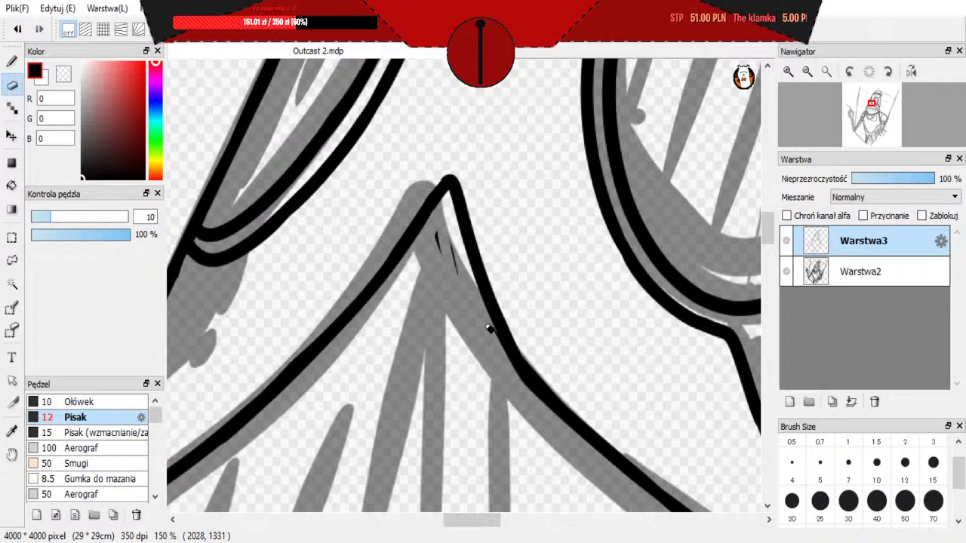
pyautogui.moveTo(490, 327); pyautogui.dragTo(597, 455)
pyautogui.moveTo(458, 270)
pyautogui.mouseDown()
pyautogui.moveTo(449, 240)
pyautogui.moveTo(442, 254)
pyautogui.mouseUp()
# Step: Reinforce the triangle's right slope below the peak with a size 12 pen stroke
pyautogui.press('b')
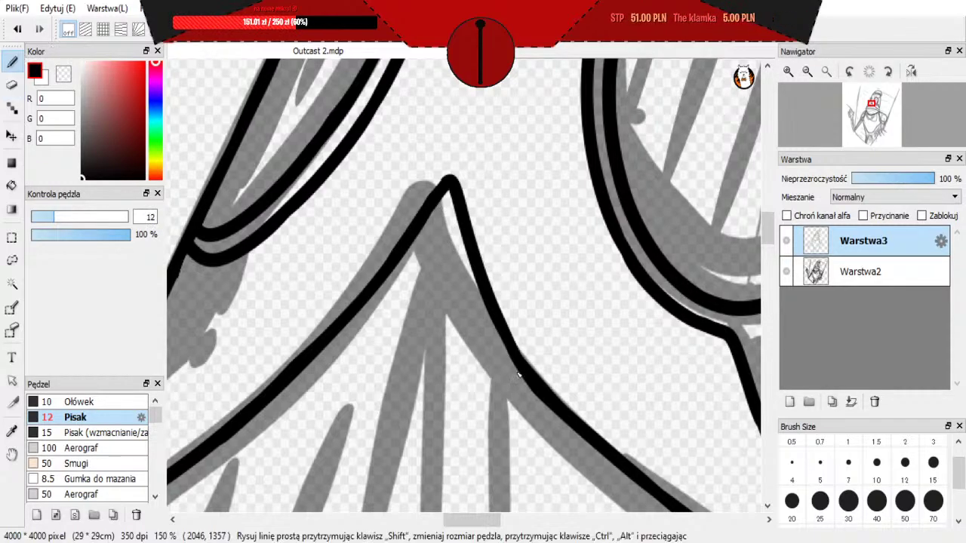
pyautogui.moveTo(485, 296); pyautogui.dragTo(518, 376)
pyautogui.hotkey('ctrl', 'z')
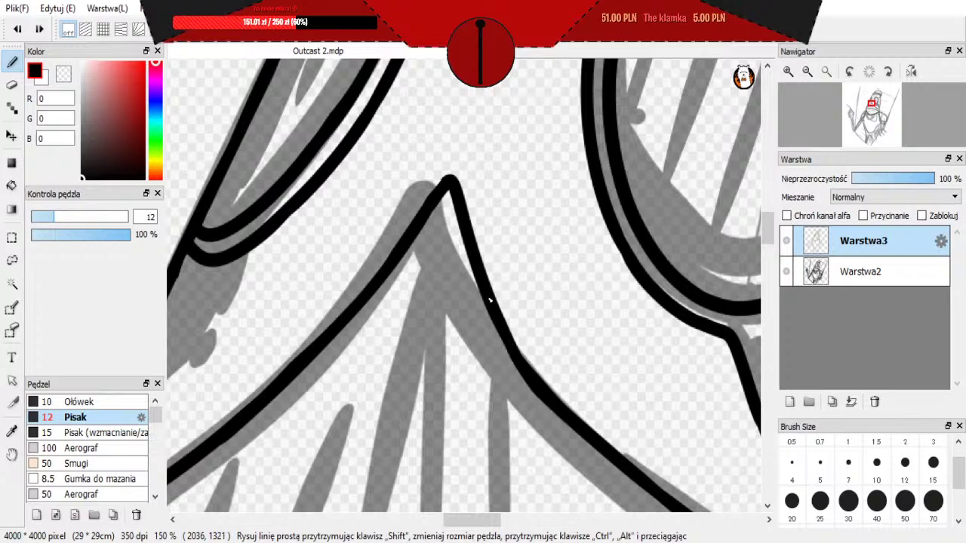
pyautogui.moveTo(491, 300); pyautogui.dragTo(554, 397)
pyautogui.scroll(-4, 547, 369)
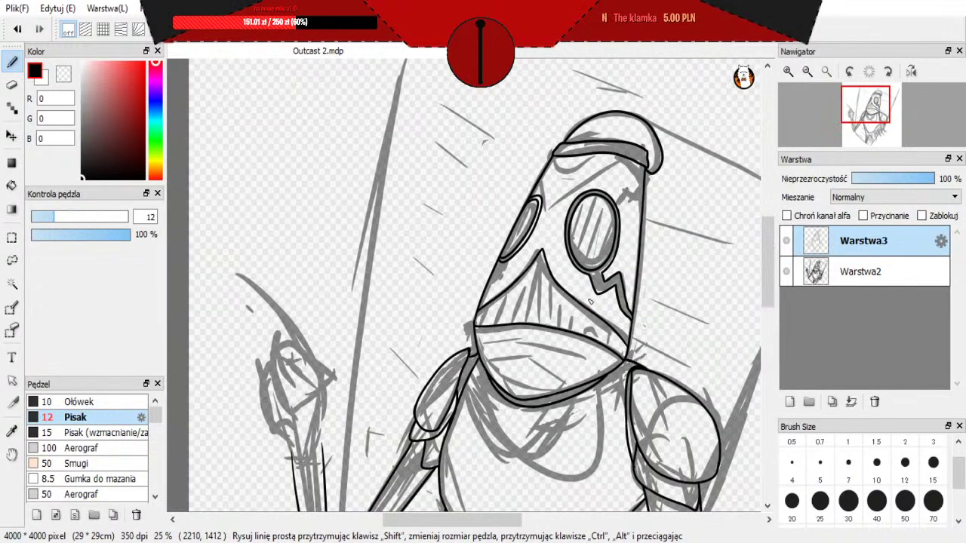
# Step: Ink a small angular streak below the narrow oval's lower end, closing its bottom against the side outline with the size 12 pen
pyautogui.scroll(1, 558, 366)
pyautogui.scroll(-1, 567, 364)
pyautogui.scroll(3, 567, 364)
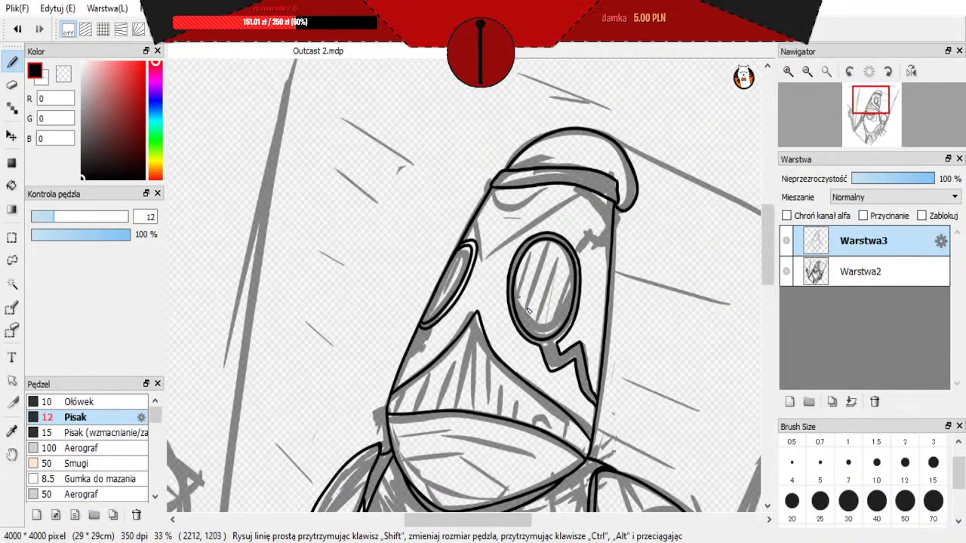
pyautogui.scroll(1, 349, 410)
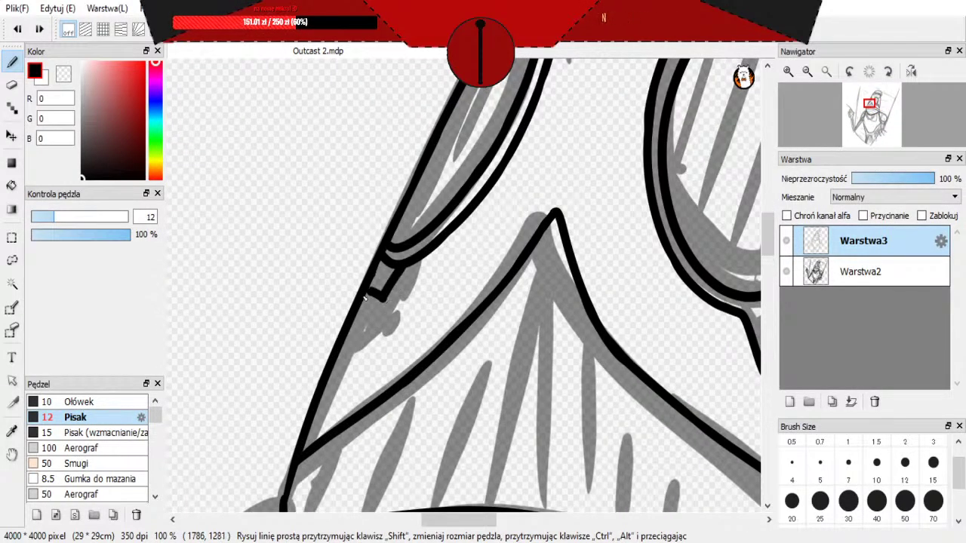
pyautogui.scroll(-2, 407, 280)
pyautogui.scroll(1, 394, 294)
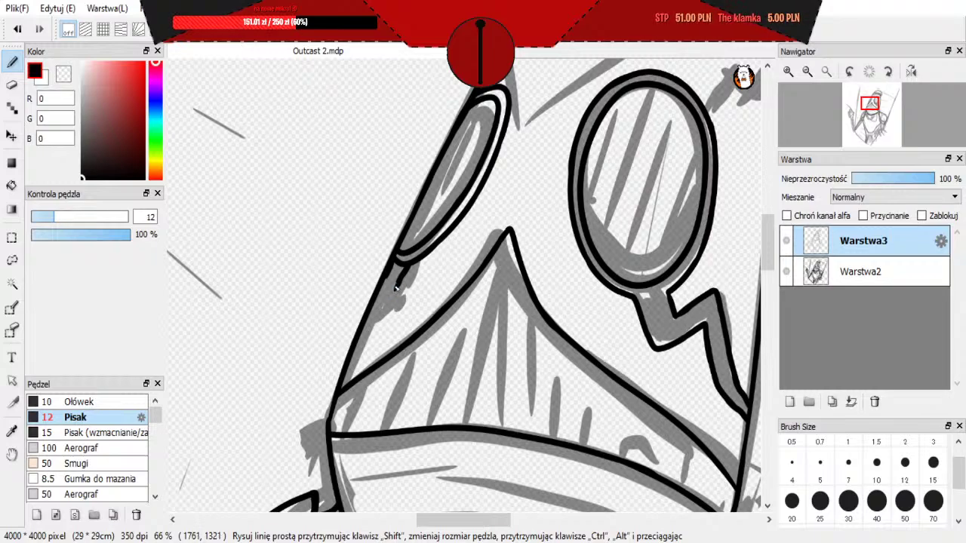
pyautogui.hotkey('ctrl', 'z')
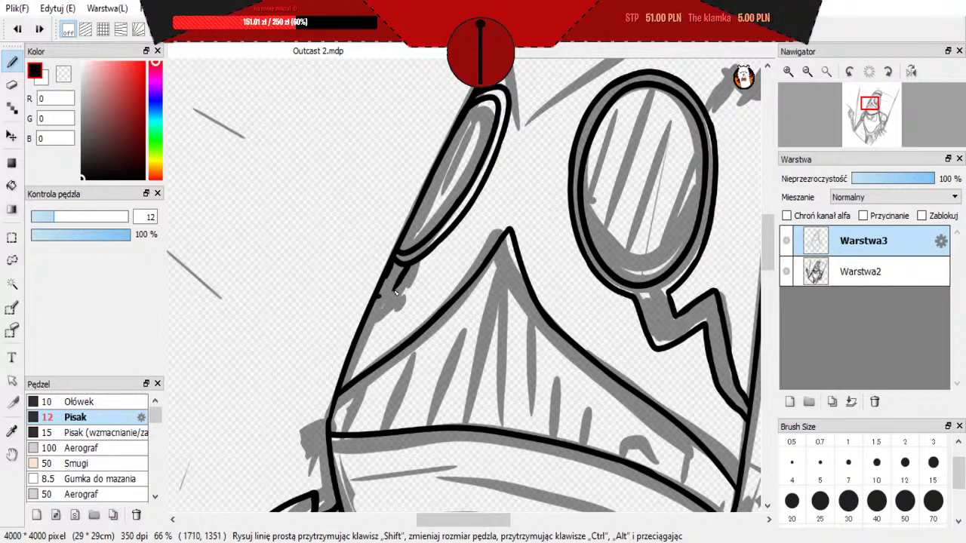
pyautogui.moveTo(377, 295); pyautogui.dragTo(399, 288)
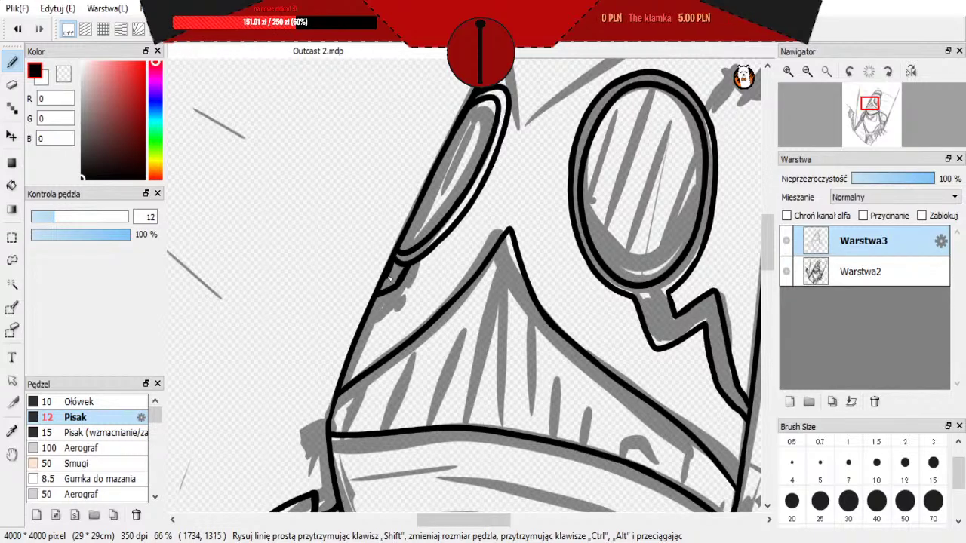
# Step: Erase the stretch of the narrow oval's outer rim that separates it from the angular streak below, using the size 10 eraser
pyautogui.scroll(5, 392, 266)
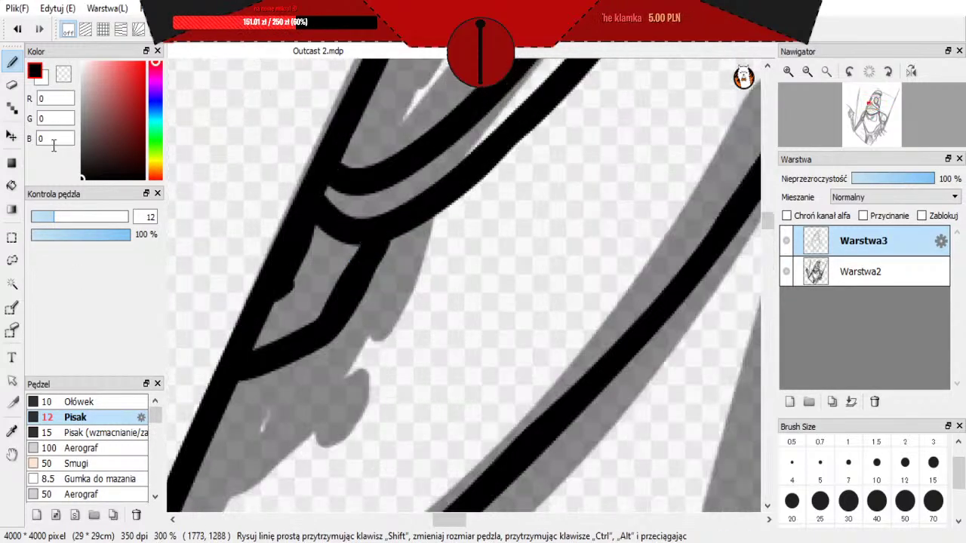
pyautogui.click(12, 85)
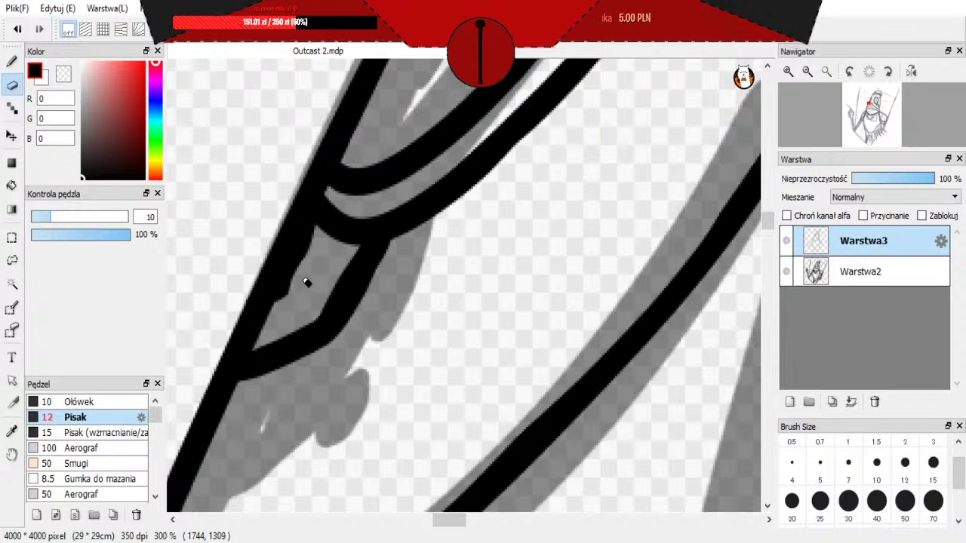
pyautogui.moveTo(307, 282)
pyautogui.mouseDown()
pyautogui.moveTo(342, 211)
pyautogui.moveTo(327, 224)
pyautogui.moveTo(333, 210)
pyautogui.moveTo(338, 258)
pyautogui.moveTo(367, 217)
pyautogui.mouseUp()
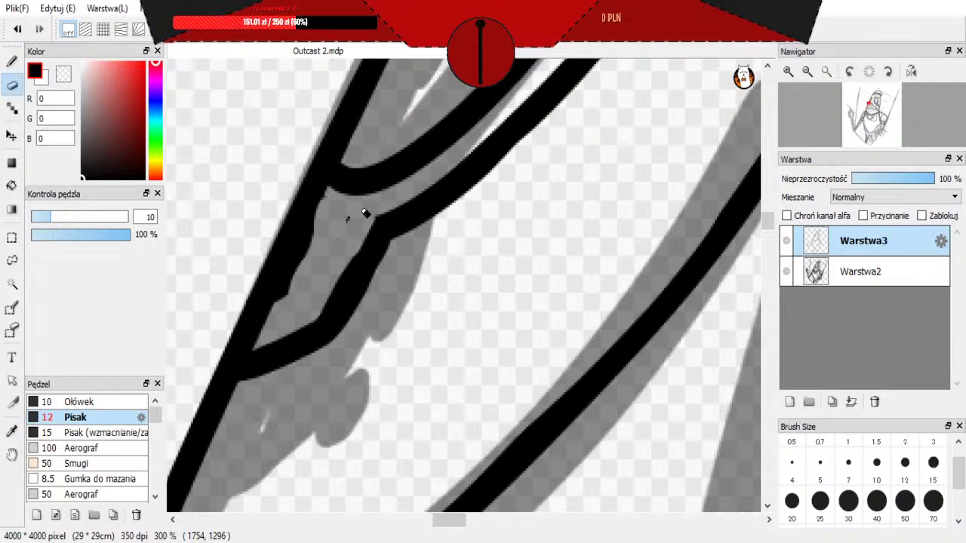
# Step: Thicken the side outline inside the streak with the size 12 pen and clean up the corners where the streak joins the oval's rim
pyautogui.click(11, 60)
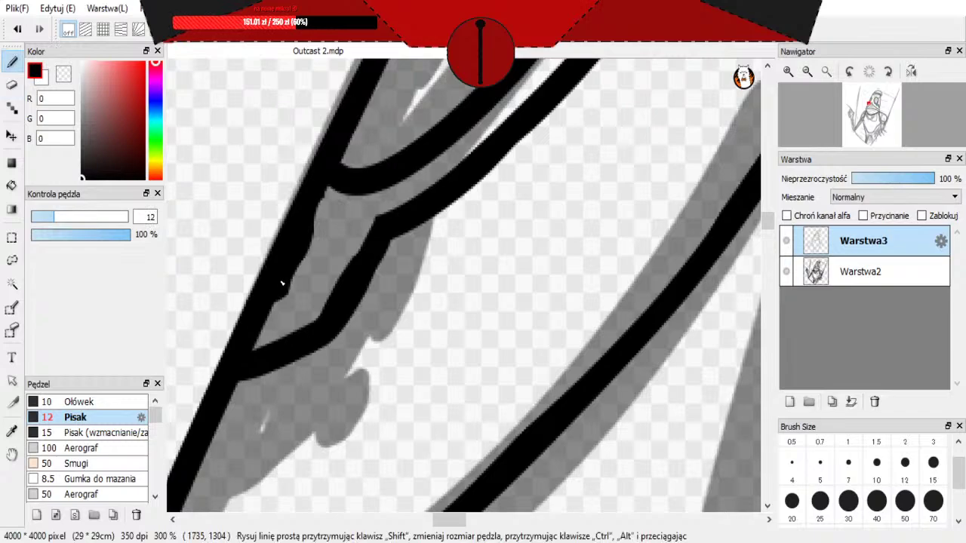
pyautogui.moveTo(315, 225); pyautogui.dragTo(285, 285)
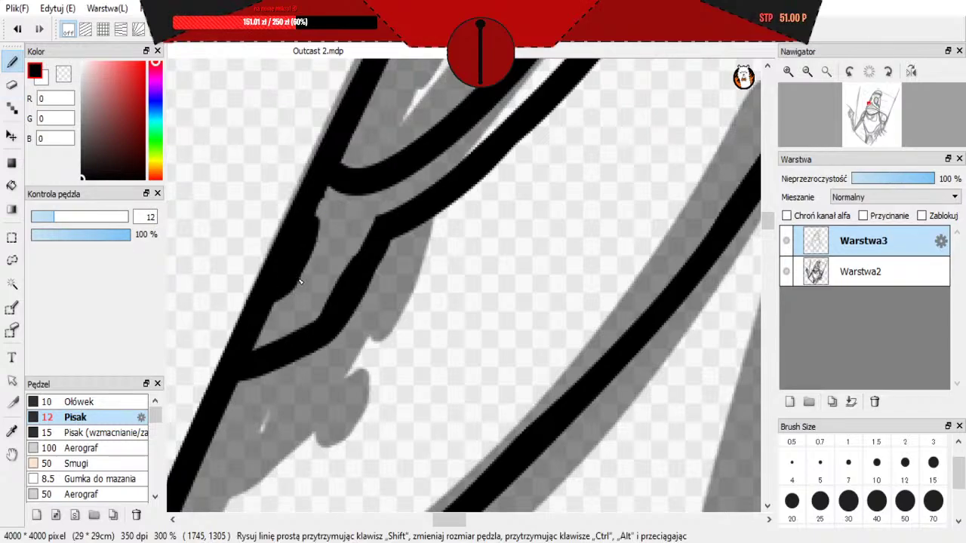
pyautogui.press('e')
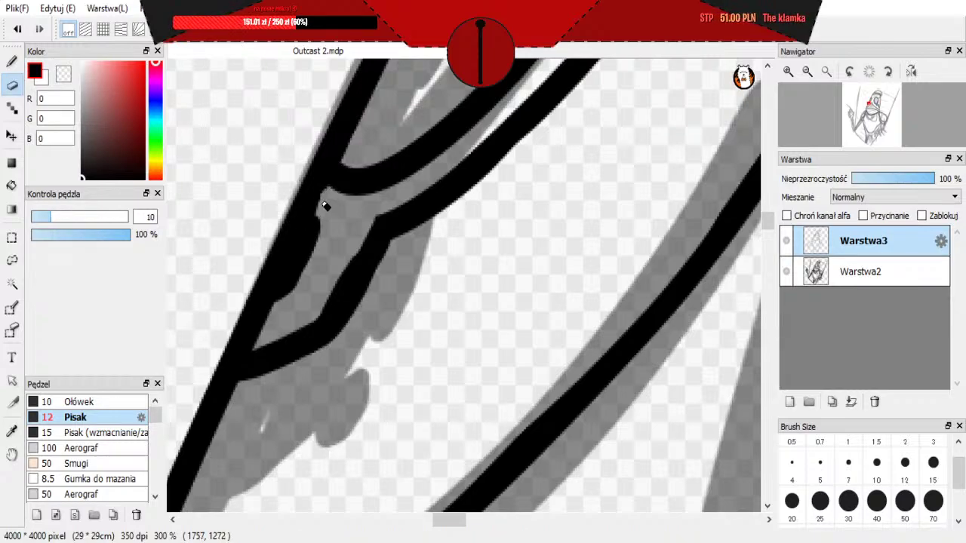
pyautogui.press('b')
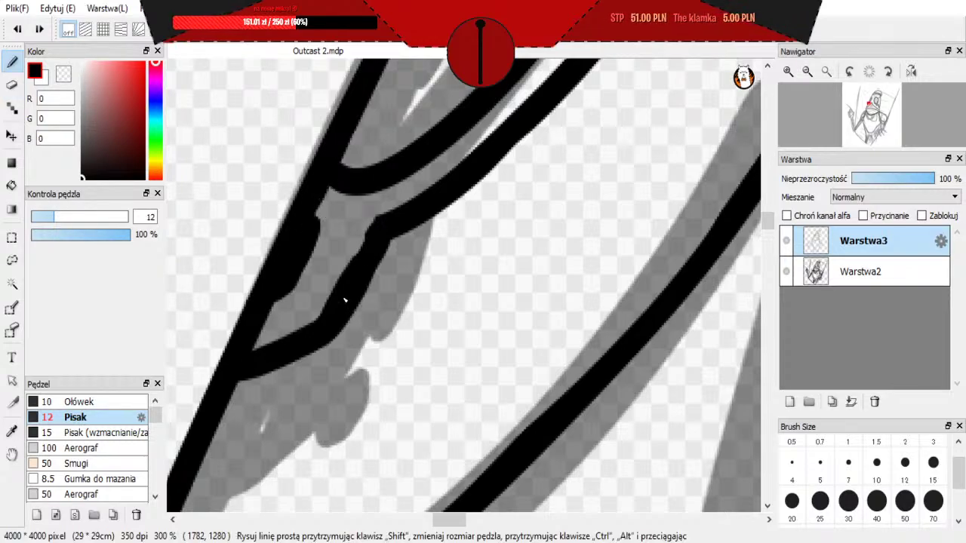
pyautogui.scroll(-5, 382, 234)
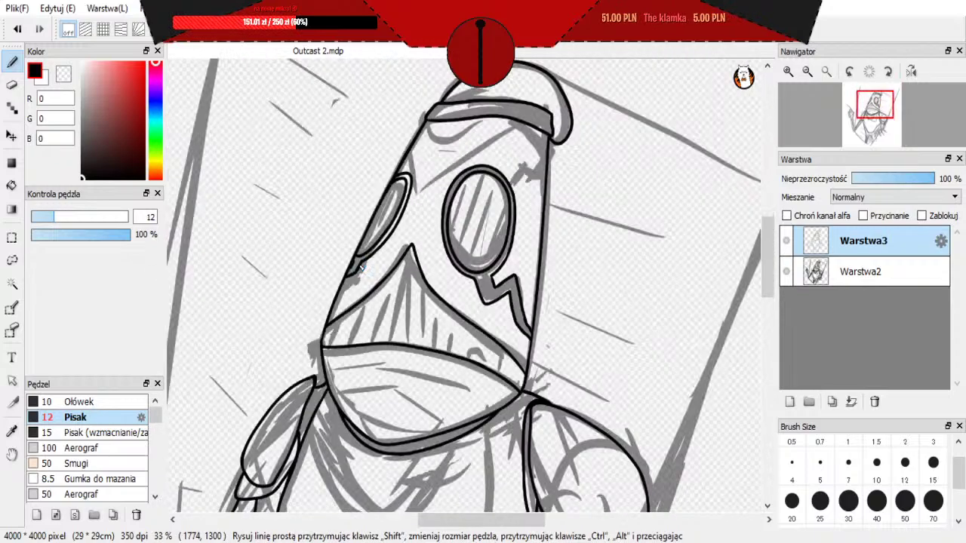
pyautogui.scroll(-1, 517, 331)
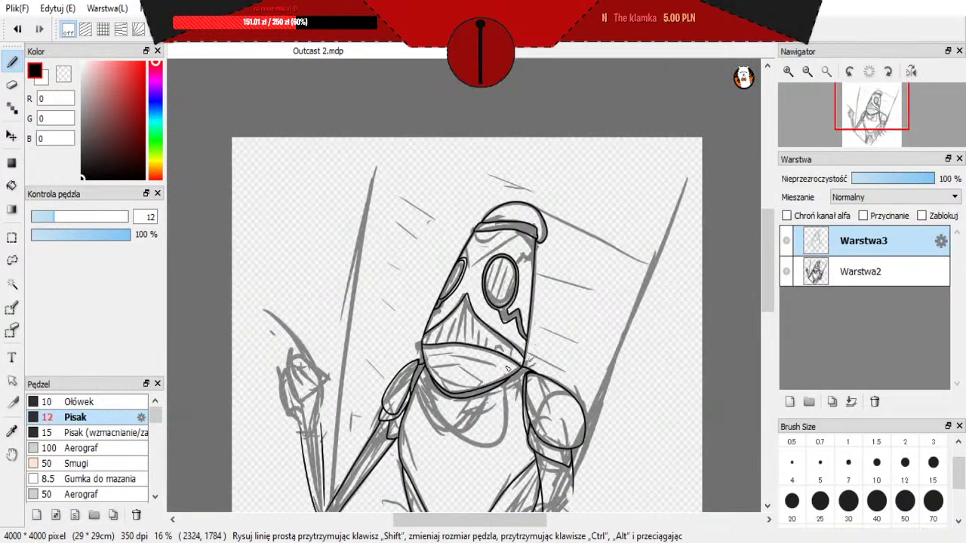
# Step: Ink a zigzag crack as two parallel size 12 strokes from the large oval's upper right edge to the head's side outline
pyautogui.scroll(1, 453, 426)
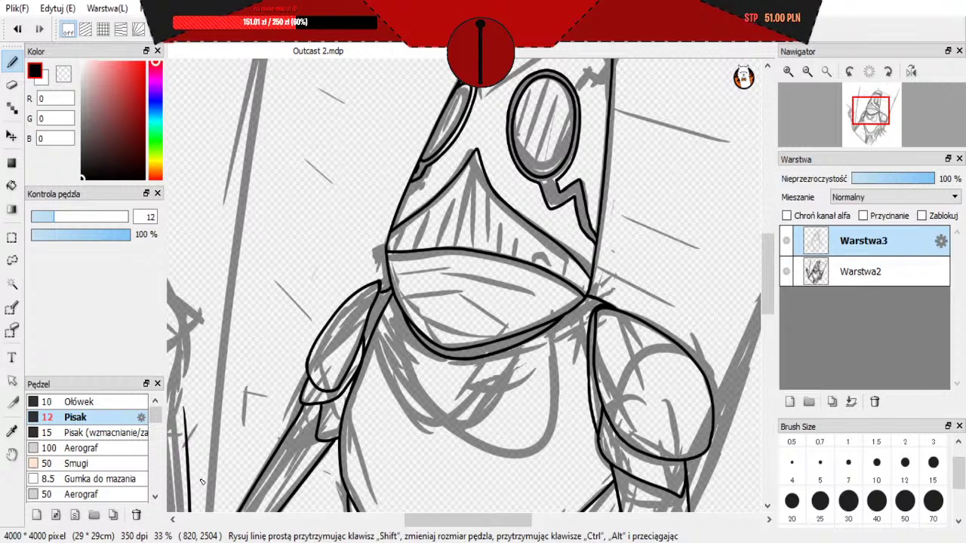
pyautogui.scroll(-2, 202, 481)
pyautogui.scroll(1, 387, 245)
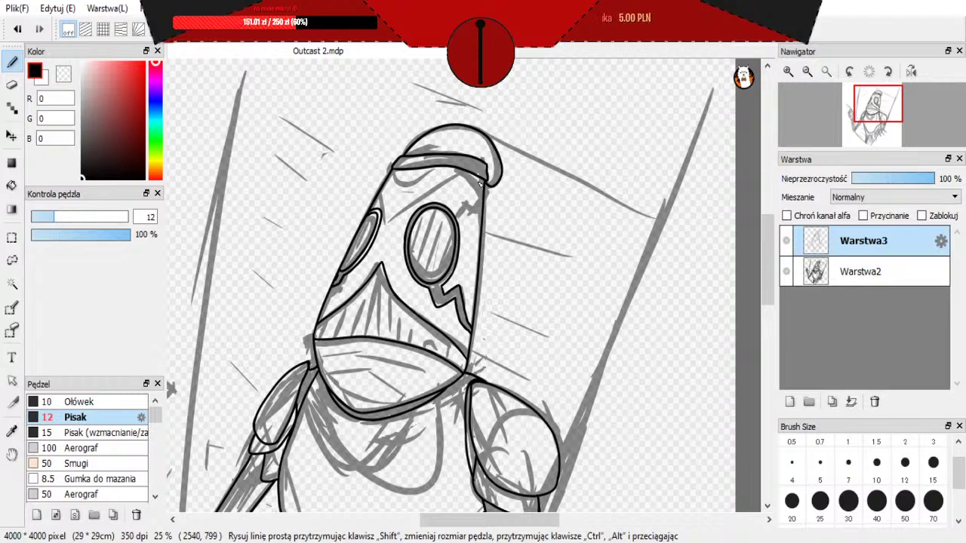
pyautogui.scroll(4, 479, 184)
pyautogui.scroll(-3, 494, 198)
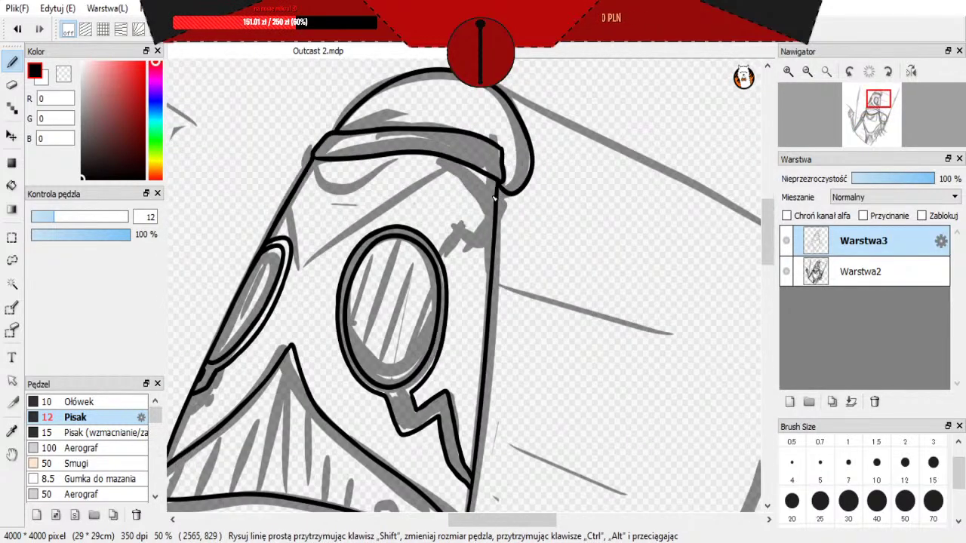
pyautogui.scroll(2, 468, 227)
pyautogui.scroll(-2, 381, 280)
pyautogui.scroll(1, 381, 279)
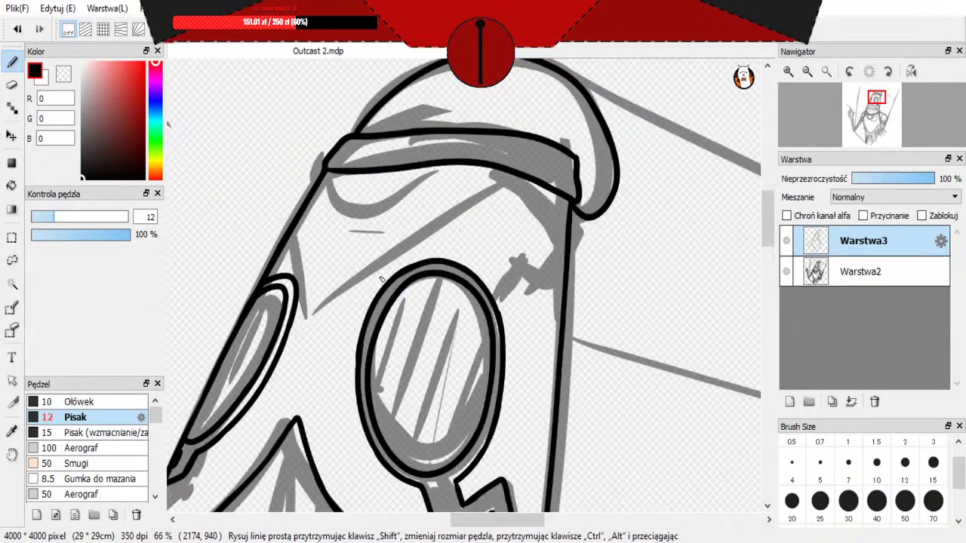
pyautogui.scroll(1, 502, 300)
pyautogui.scroll(-1, 501, 301)
pyautogui.hotkey('ctrl', 'z')
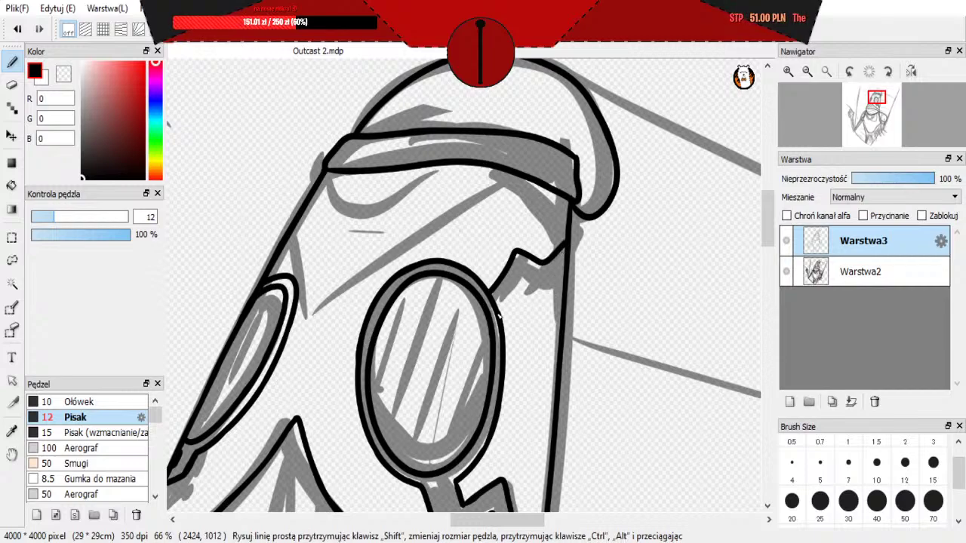
pyautogui.hotkey('ctrl', 'z')
pyautogui.moveTo(491, 293)
pyautogui.mouseDown()
pyautogui.moveTo(521, 258)
pyautogui.moveTo(539, 271)
pyautogui.moveTo(564, 251)
pyautogui.mouseUp()
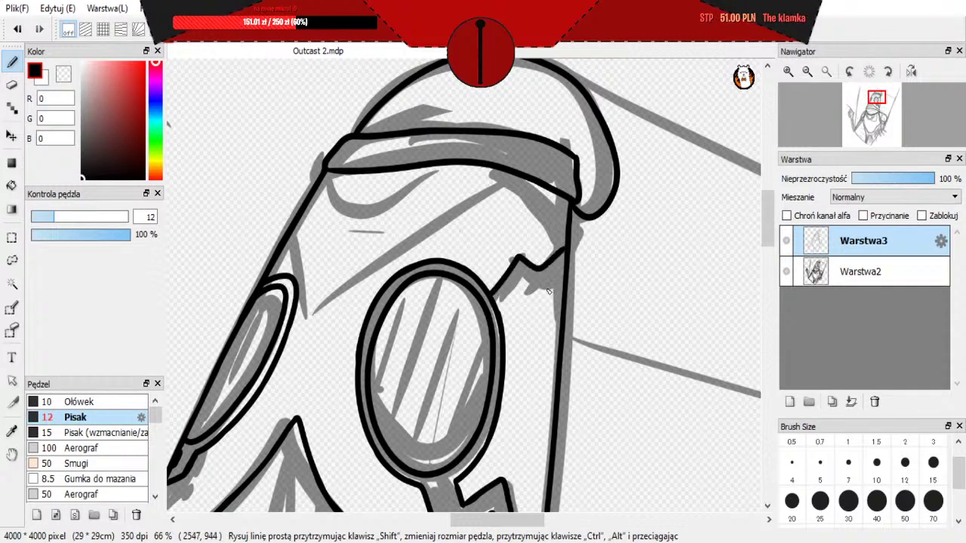
pyautogui.moveTo(501, 310)
pyautogui.mouseDown()
pyautogui.moveTo(520, 284)
pyautogui.moveTo(550, 288)
pyautogui.moveTo(566, 268)
pyautogui.mouseUp()
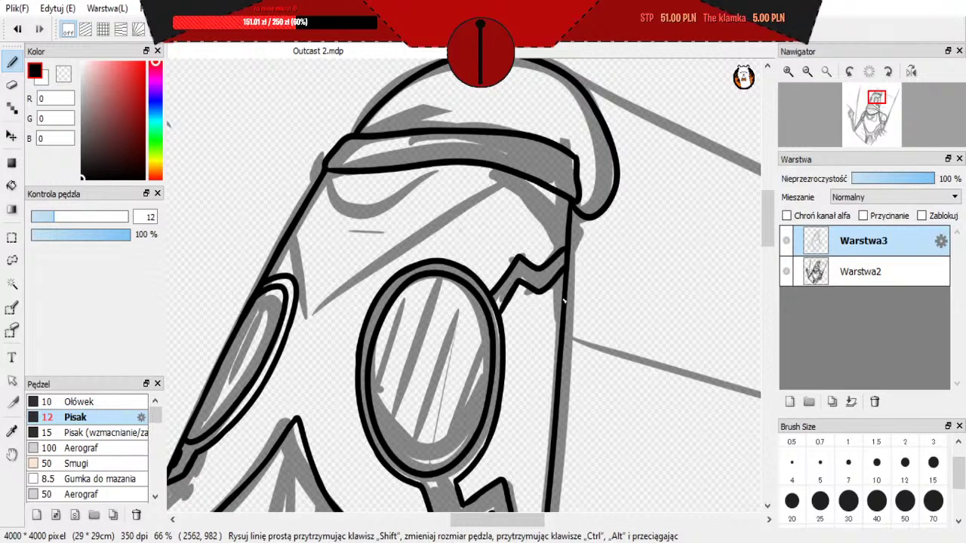
# Step: Erase the large oval's outer rim between the two crack lines with the size 10 eraser, trimming the leftover spur at size 5
pyautogui.scroll(-2, 562, 300)
pyautogui.scroll(5, 549, 308)
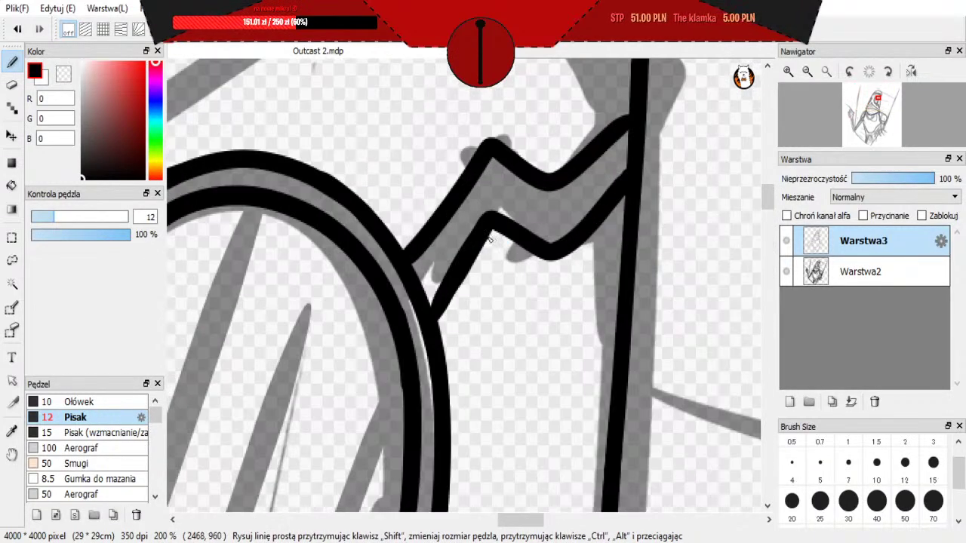
pyautogui.click(11, 85)
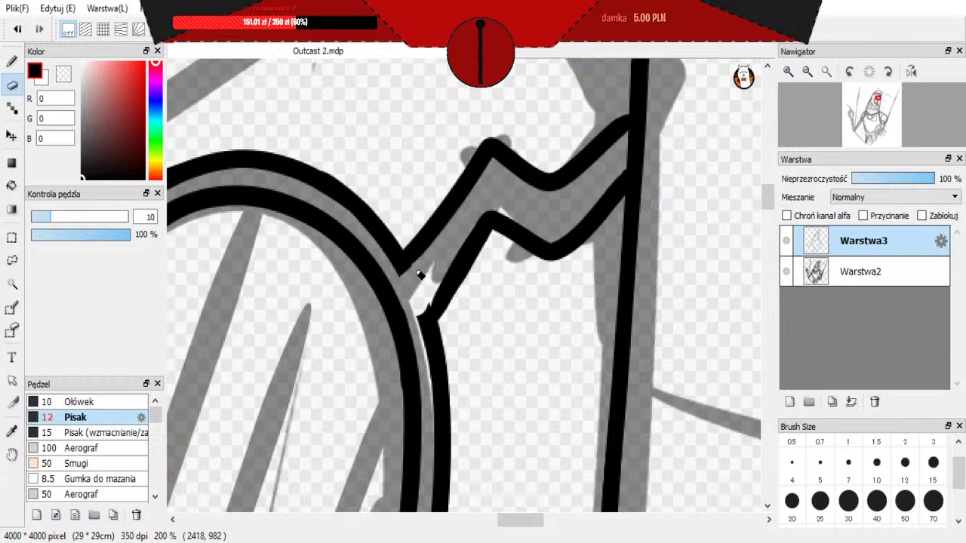
pyautogui.scroll(2, 431, 265)
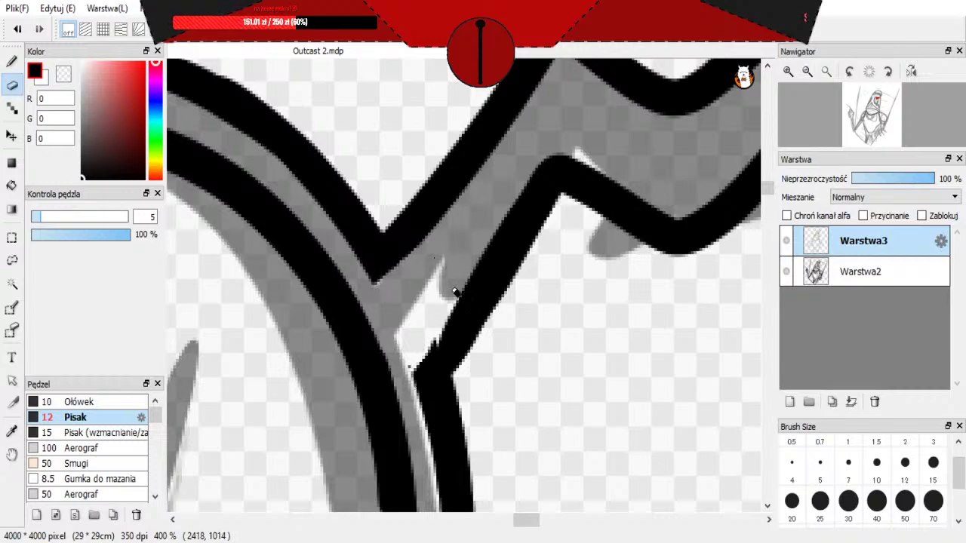
pyautogui.moveTo(416, 390); pyautogui.dragTo(450, 311)
pyautogui.hotkey('ctrl', 'z')
pyautogui.moveTo(414, 386); pyautogui.dragTo(434, 339)
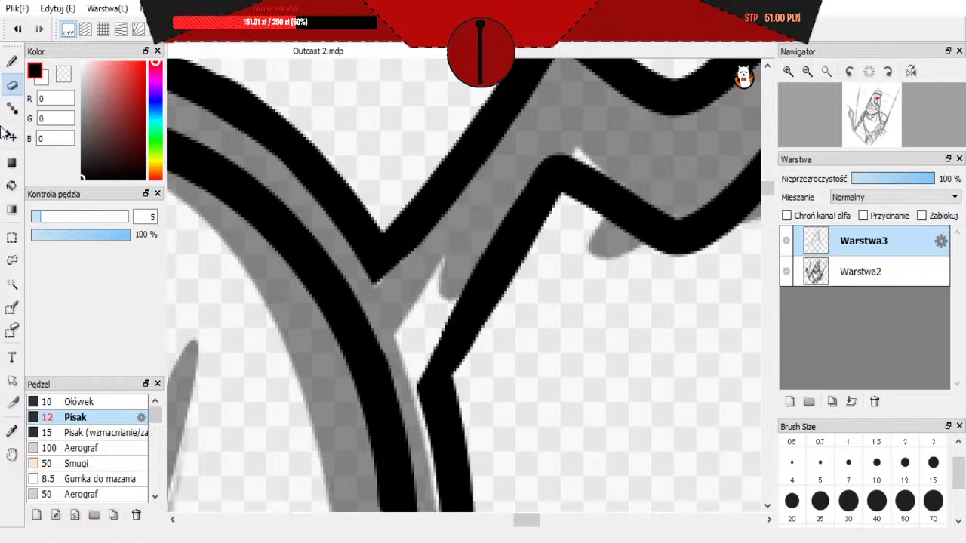
# Step: Reinforce the base of the crack's lower line where it meets the large oval's rim with size 12 pen strokes
pyautogui.click(12, 62)
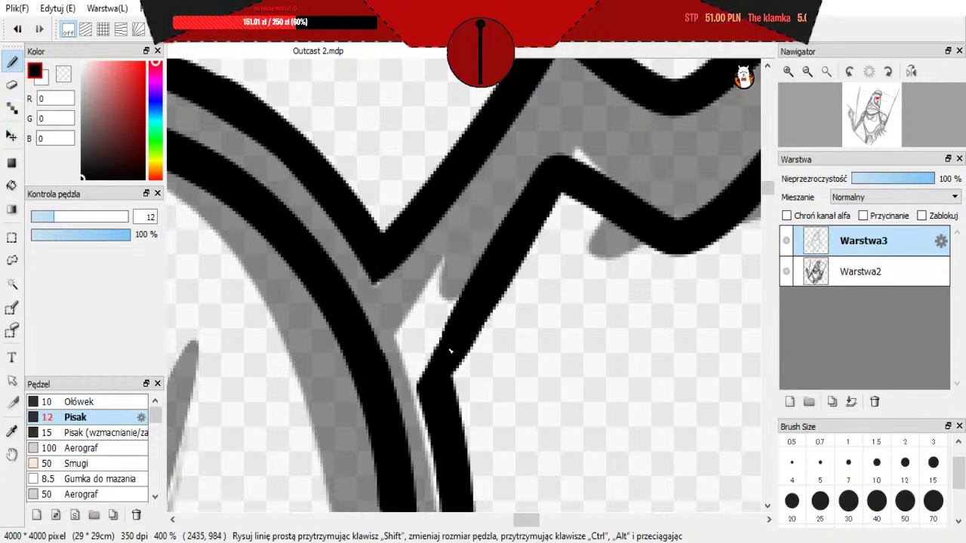
pyautogui.moveTo(448, 351); pyautogui.dragTo(479, 287)
pyautogui.moveTo(427, 385); pyautogui.dragTo(493, 267)
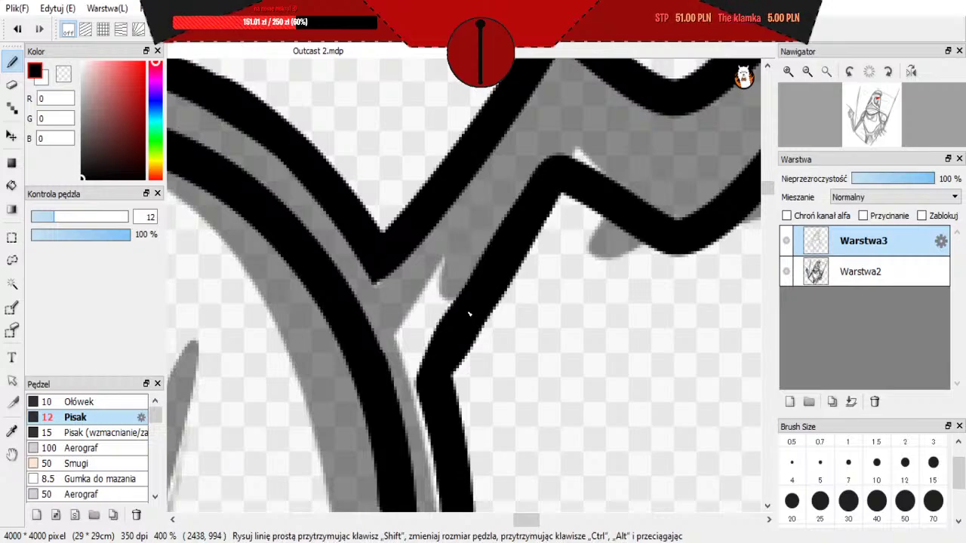
# Step: Touch up the join between the narrow oval's upper end and the side outline with the size 7 eraser and size 12 pen
pyautogui.scroll(-3, 470, 314)
pyautogui.scroll(-2, 469, 315)
pyautogui.scroll(2, 321, 288)
pyautogui.scroll(-1, 425, 285)
pyautogui.scroll(1, 427, 287)
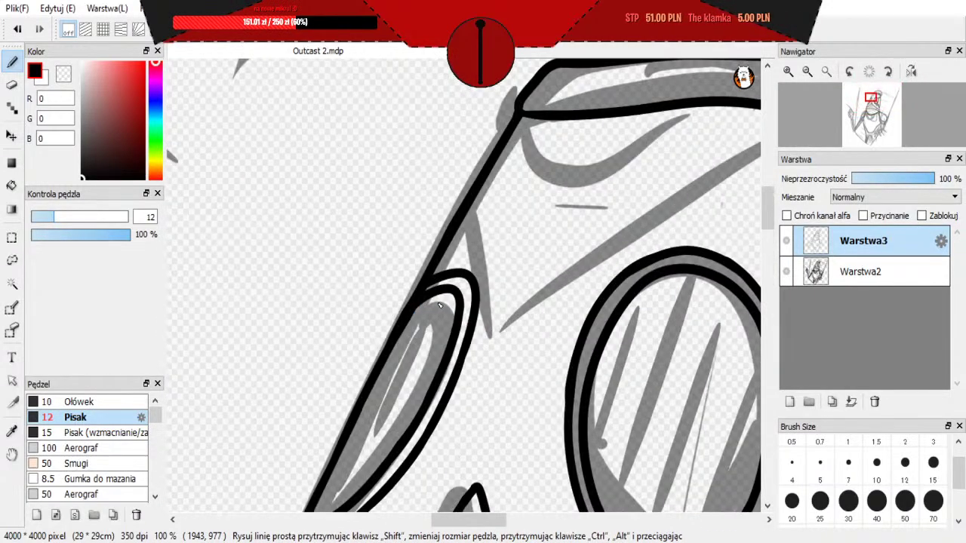
pyautogui.scroll(-1, 432, 289)
pyautogui.scroll(4, 434, 289)
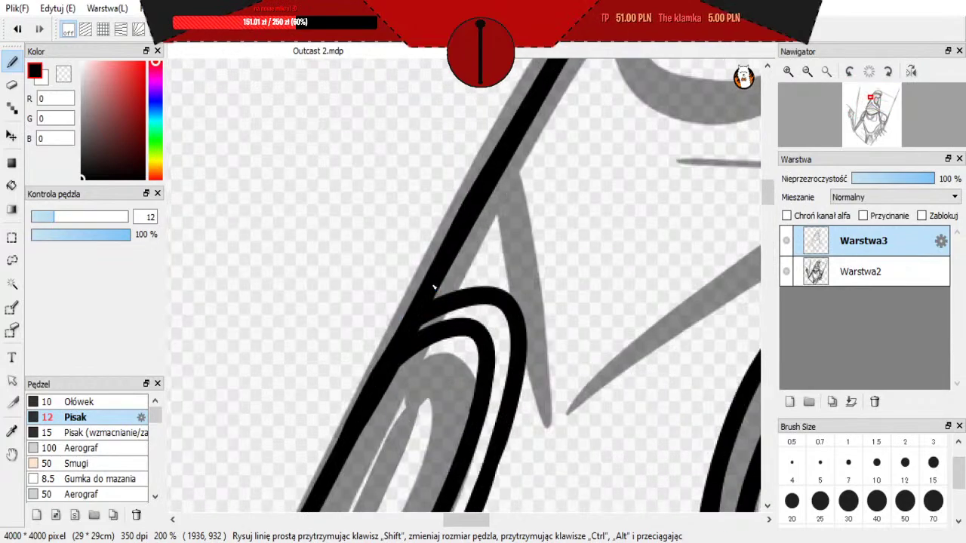
pyautogui.click(12, 84)
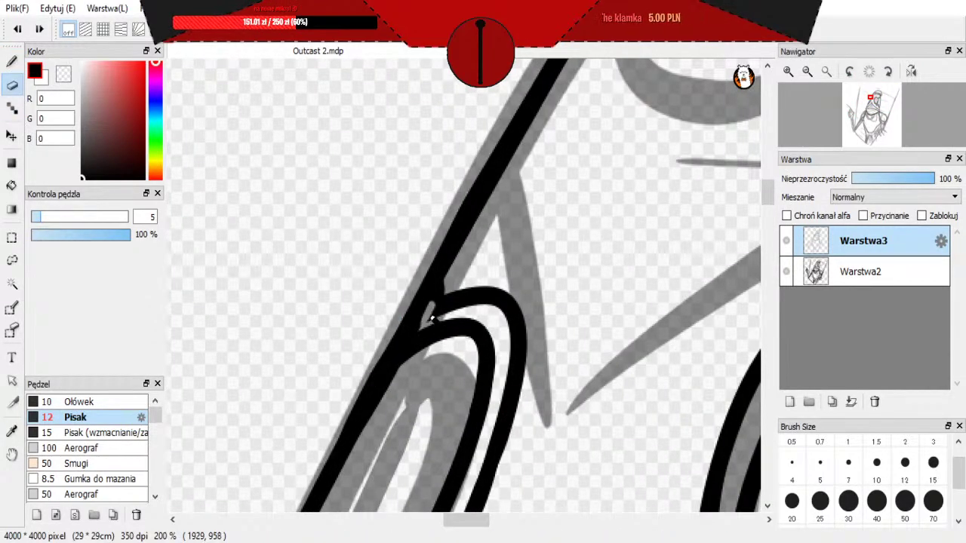
pyautogui.hotkey('ctrl', 'z')
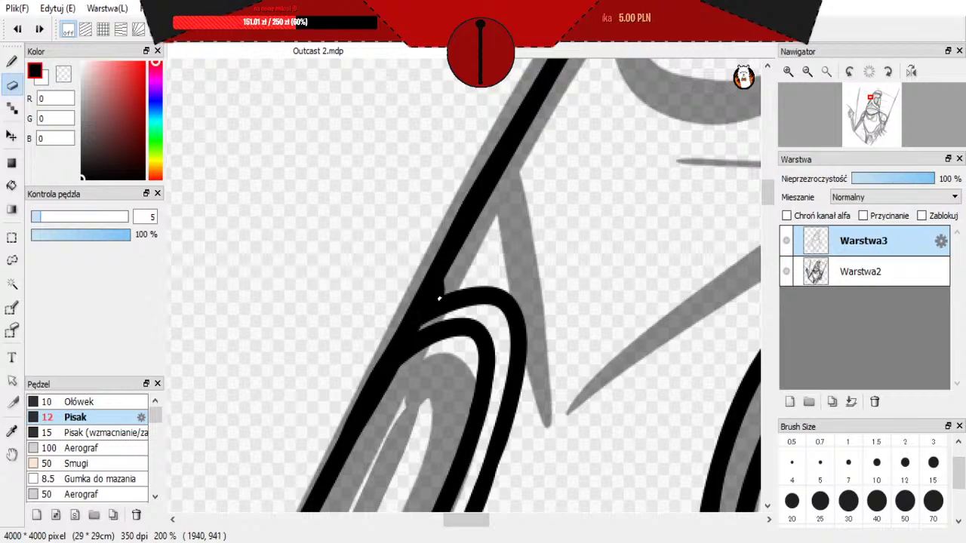
pyautogui.scroll(2, 447, 305)
pyautogui.click(852, 465)
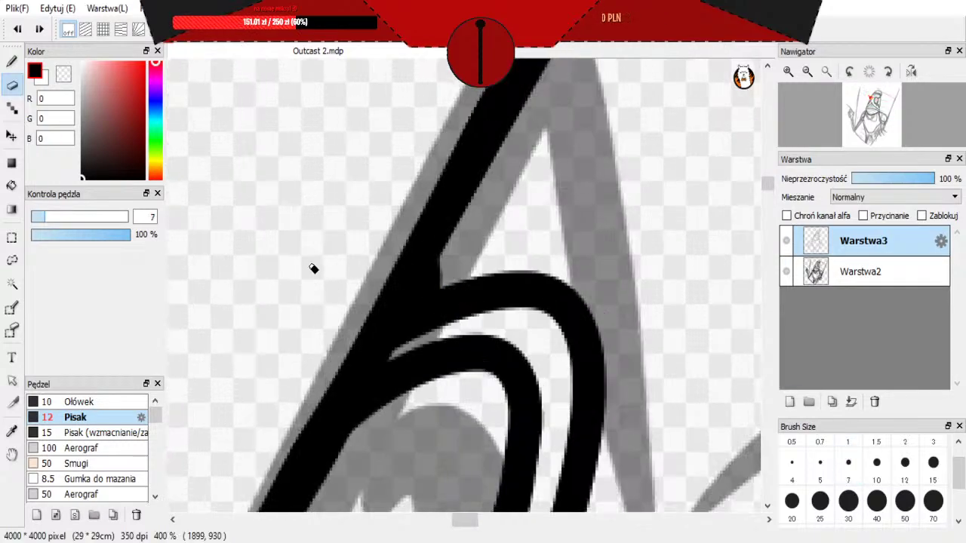
pyautogui.moveTo(409, 345)
pyautogui.mouseDown()
pyautogui.moveTo(411, 310)
pyautogui.moveTo(391, 348)
pyautogui.moveTo(408, 337)
pyautogui.moveTo(416, 268)
pyautogui.moveTo(390, 342)
pyautogui.mouseUp()
pyautogui.hotkey('ctrl', 'z')
pyautogui.press('b')
pyautogui.scroll(-6, 359, 334)
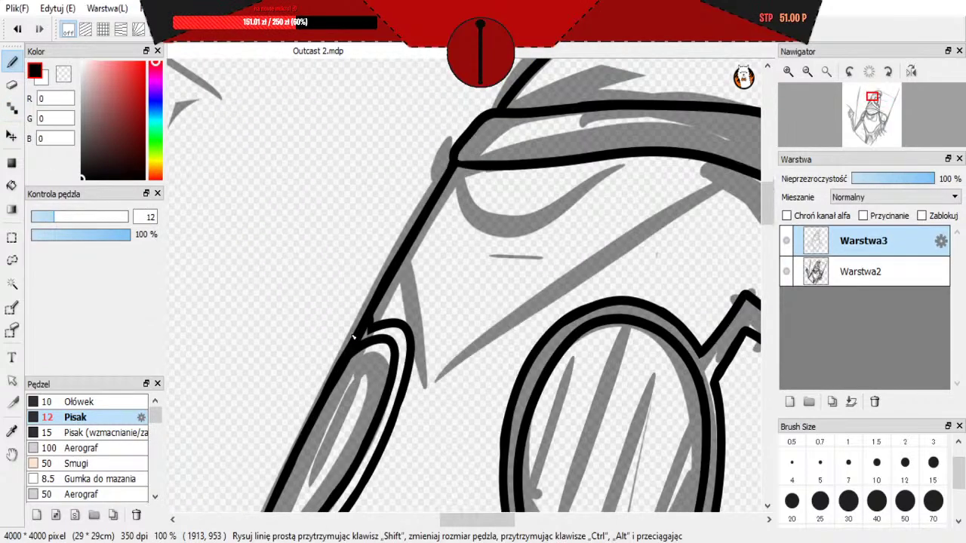
pyautogui.scroll(-1, 436, 349)
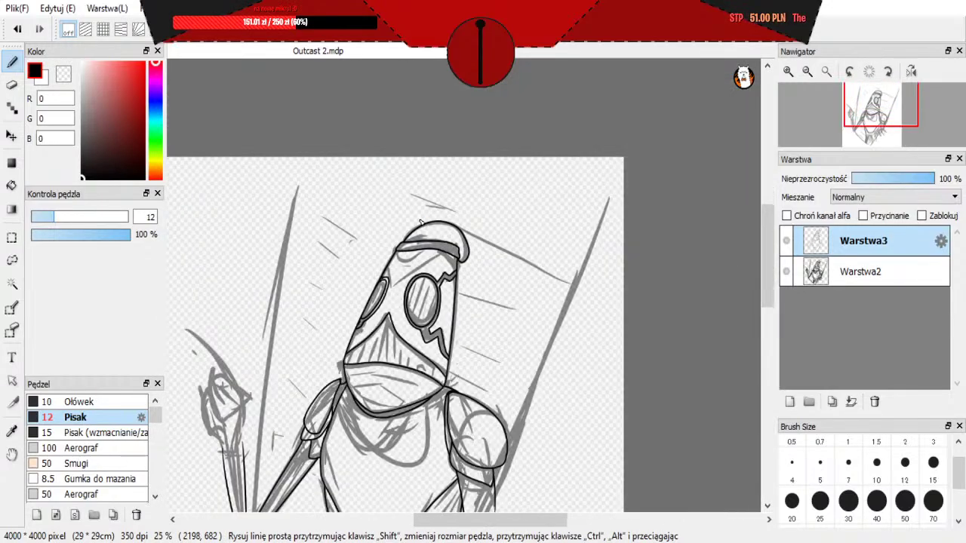
# Step: Ink a long, slightly curved line to the right of the small arch below the torso with the size 12 pen, redrawing the first attempt
pyautogui.scroll(2, 411, 317)
pyautogui.scroll(-3, 388, 289)
pyautogui.scroll(2, 388, 289)
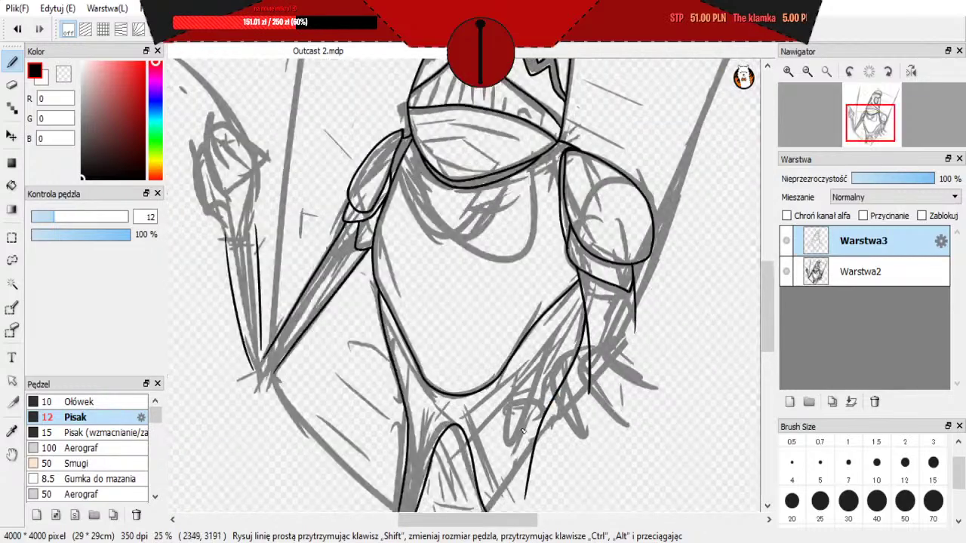
pyautogui.scroll(2, 543, 408)
pyautogui.scroll(-1, 481, 427)
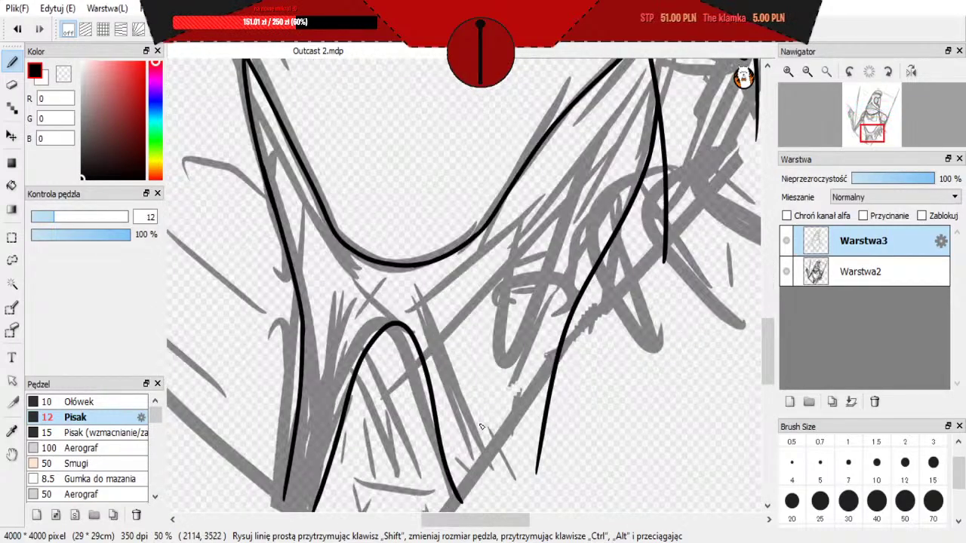
pyautogui.scroll(1, 481, 427)
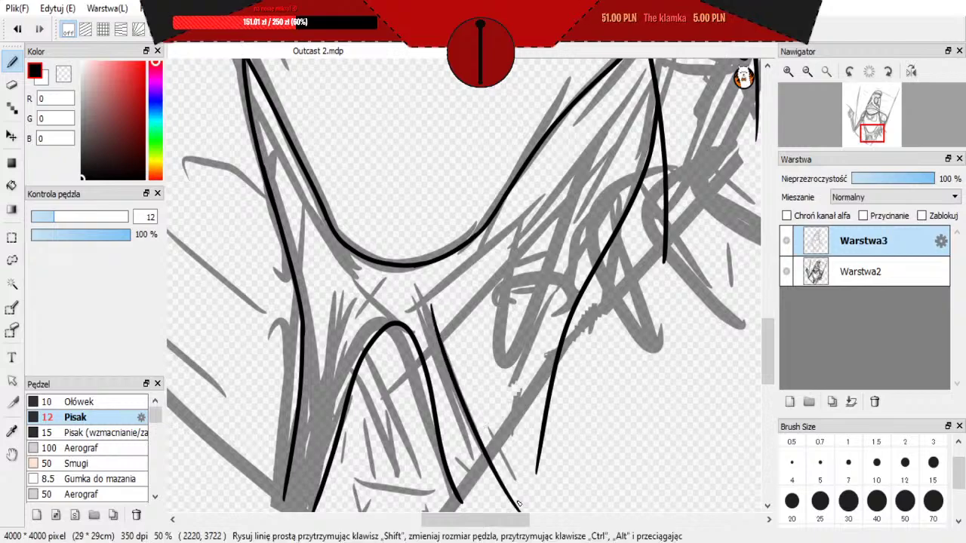
pyautogui.scroll(-2, 653, 207)
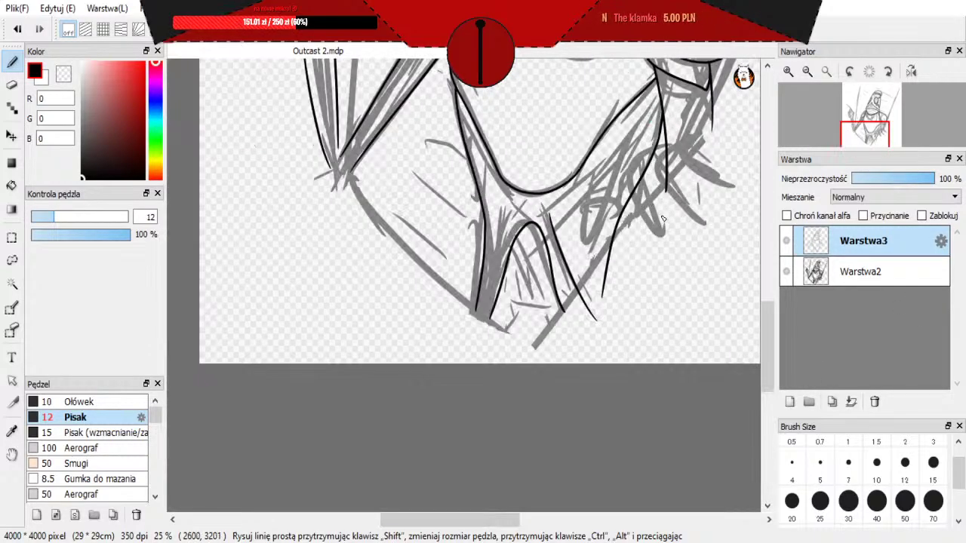
pyautogui.scroll(2, 662, 219)
pyautogui.hotkey('ctrl', 'z')
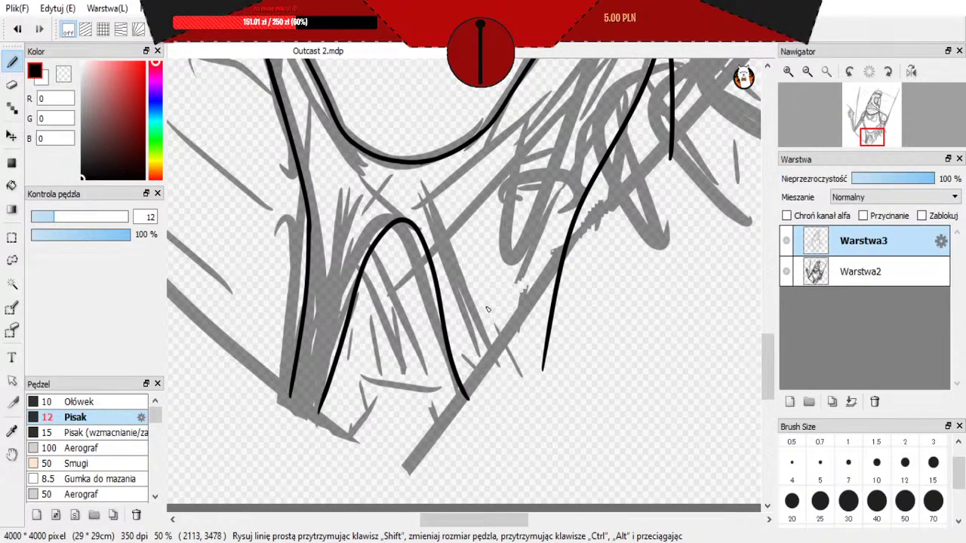
pyautogui.moveTo(526, 406); pyautogui.dragTo(452, 159)
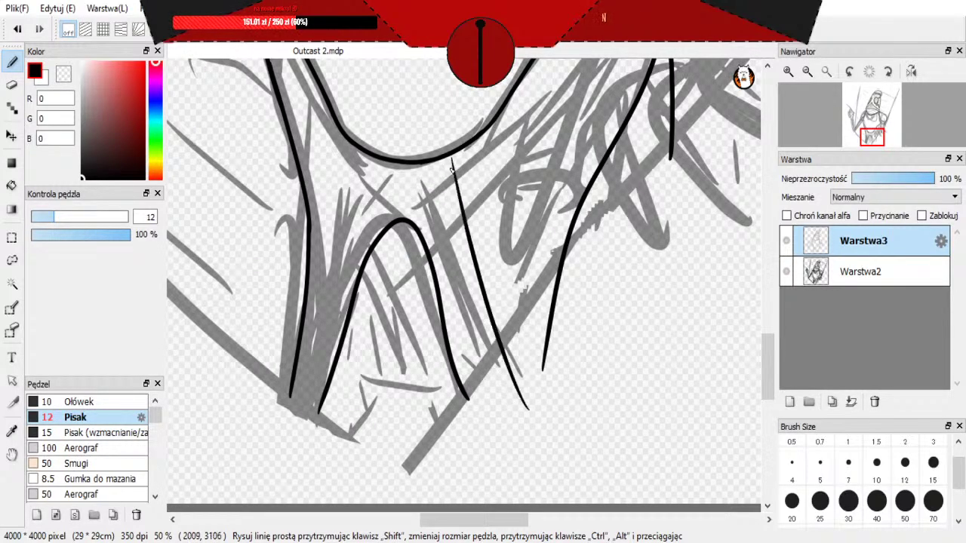
# Step: Undo the long line beside the small arch and try a shorter curved version with the size 12 pen
pyautogui.hotkey('ctrl', 'z')
pyautogui.moveTo(522, 406)
pyautogui.mouseDown()
pyautogui.moveTo(468, 279)
pyautogui.moveTo(450, 198)
pyautogui.mouseUp()
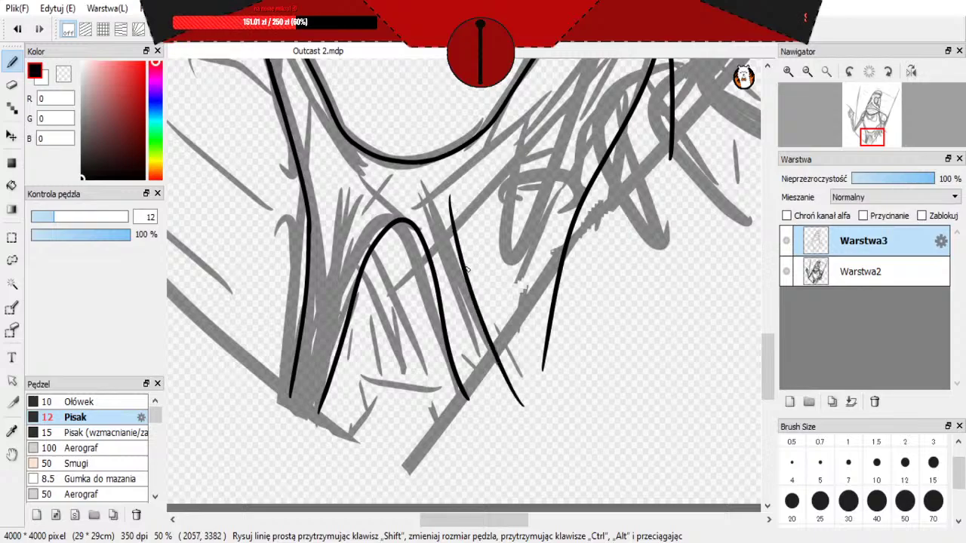
pyautogui.hotkey('ctrl', 'z')
# Step: Examine the joins around the head's narrow oval eye and the overall line art against the sketch
pyautogui.scroll(-5, 468, 266)
pyautogui.scroll(7, 483, 113)
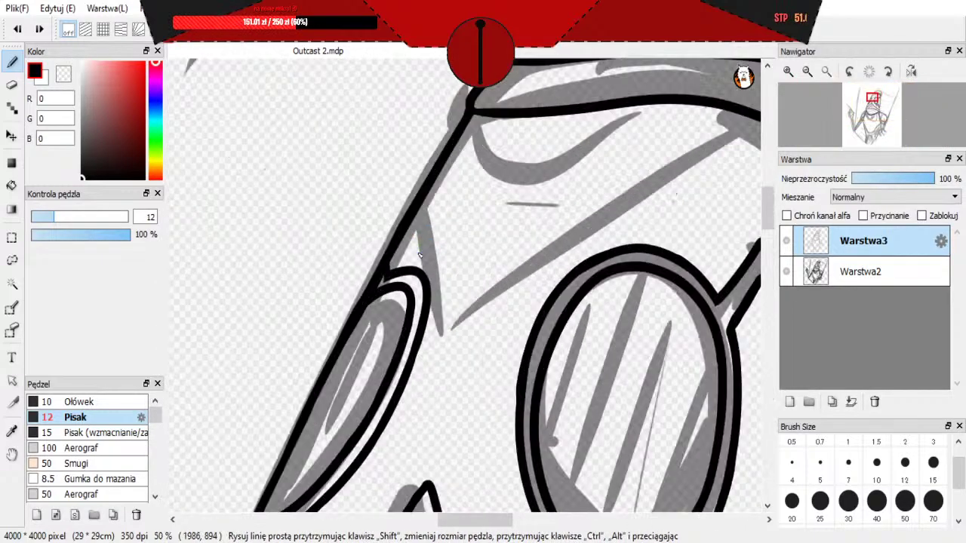
pyautogui.scroll(3, 419, 255)
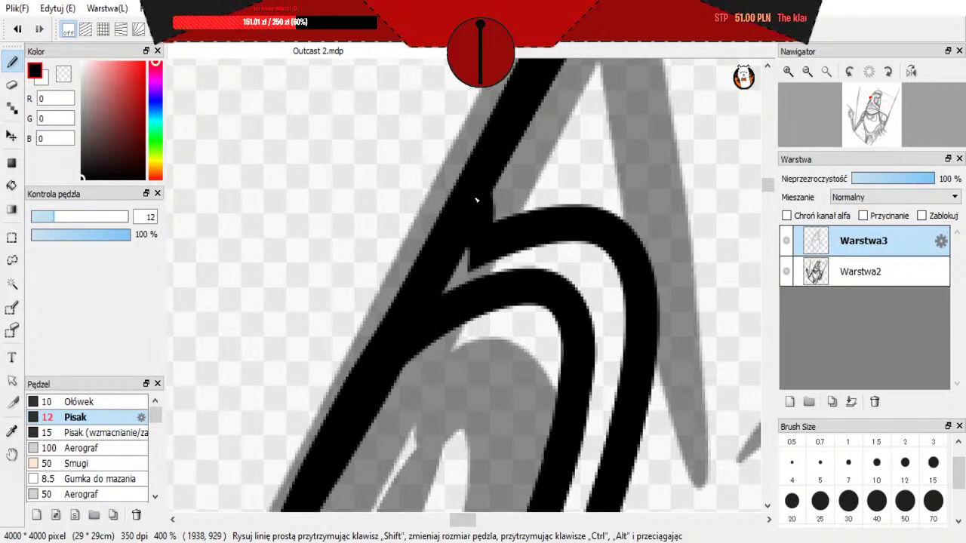
pyautogui.scroll(-5, 438, 160)
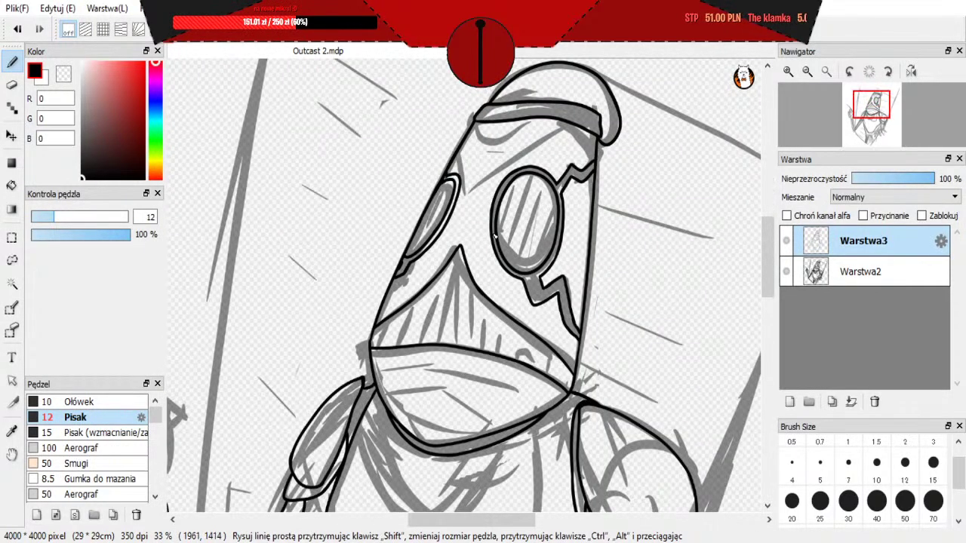
pyautogui.scroll(1, 458, 462)
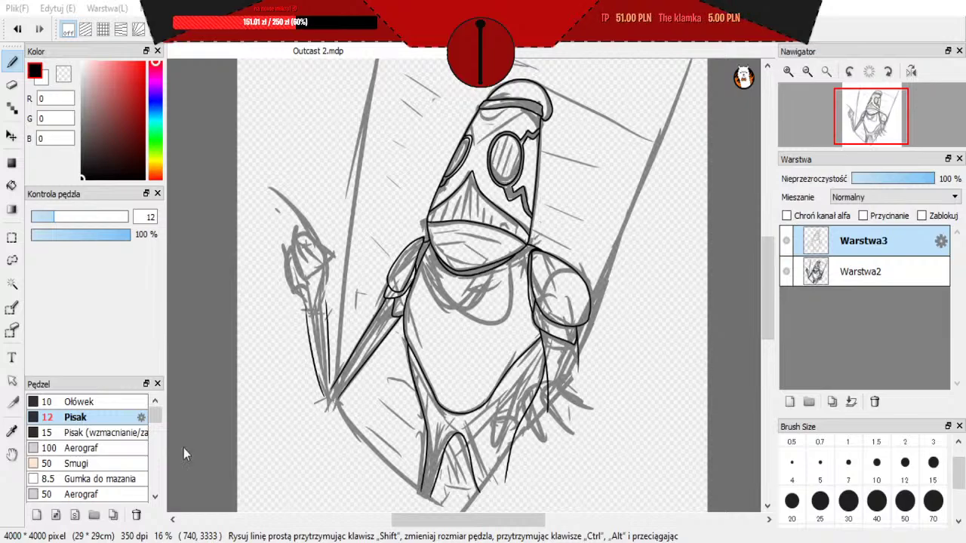
pyautogui.scroll(-2, 376, 227)
pyautogui.scroll(3, 498, 356)
pyautogui.scroll(2, 329, 300)
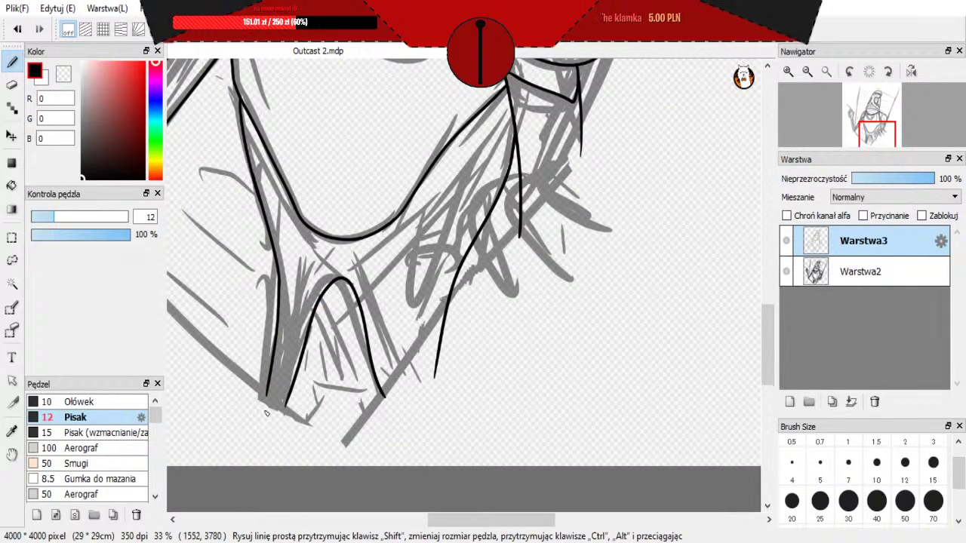
# Step: Try inking slanted lines along the sketch strokes on both sides of the small arch with the size 12 pen
pyautogui.moveTo(268, 408)
pyautogui.mouseDown()
pyautogui.moveTo(302, 286)
pyautogui.moveTo(316, 262)
pyautogui.mouseUp()
pyautogui.hotkey('ctrl', 'z')
pyautogui.moveTo(269, 405); pyautogui.dragTo(303, 268)
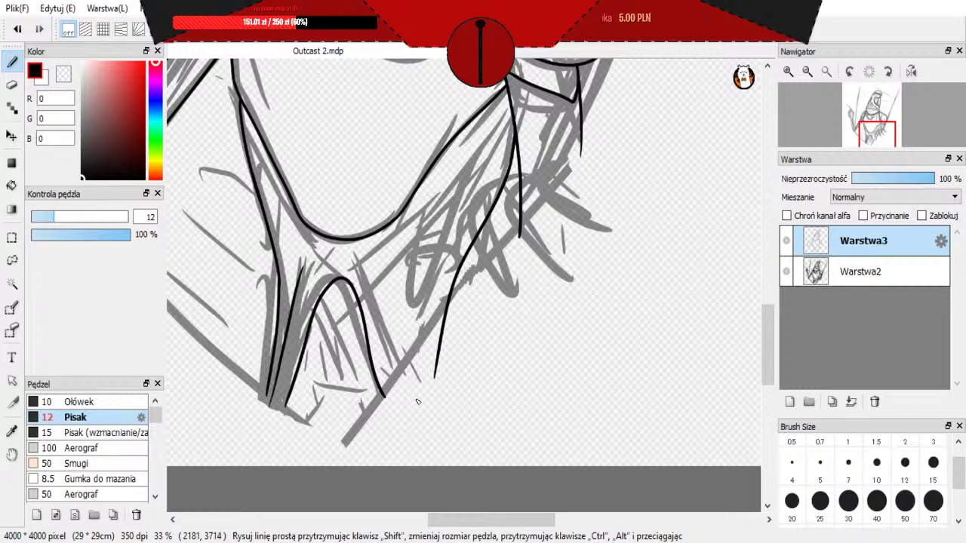
pyautogui.hotkey('ctrl', 'z')
pyautogui.hotkey('ctrl', 'z')
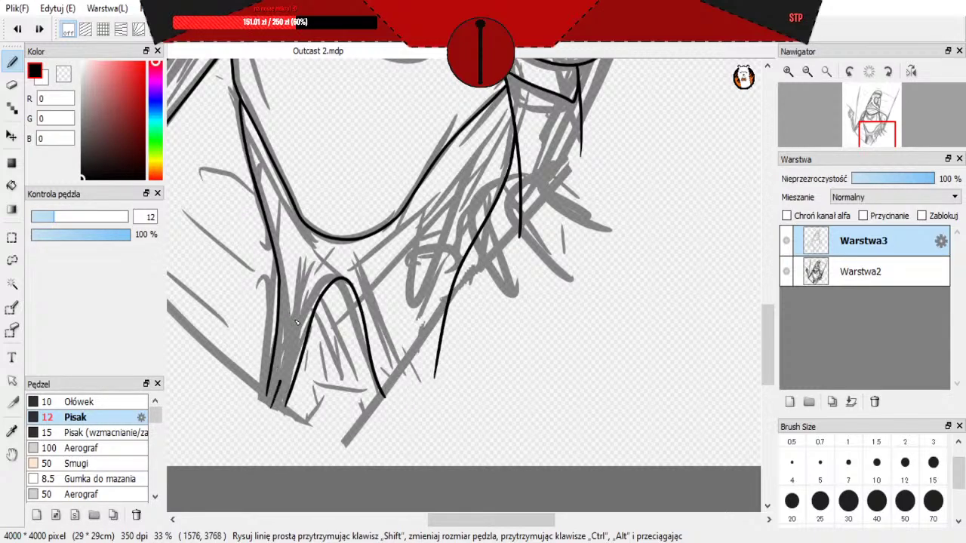
pyautogui.moveTo(364, 267); pyautogui.dragTo(427, 419)
pyautogui.hotkey('ctrl', 'z')
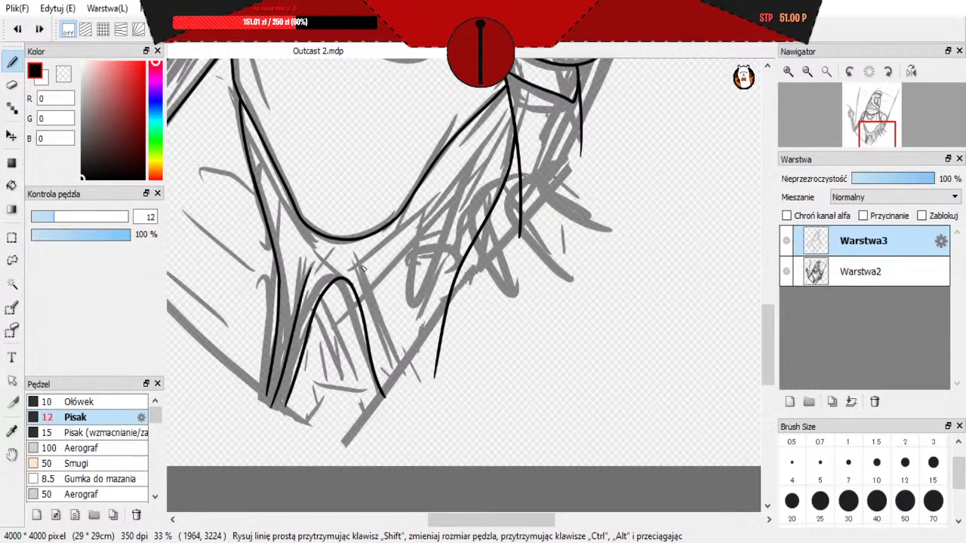
pyautogui.moveTo(364, 267); pyautogui.dragTo(403, 387)
pyautogui.hotkey('ctrl', 'z')
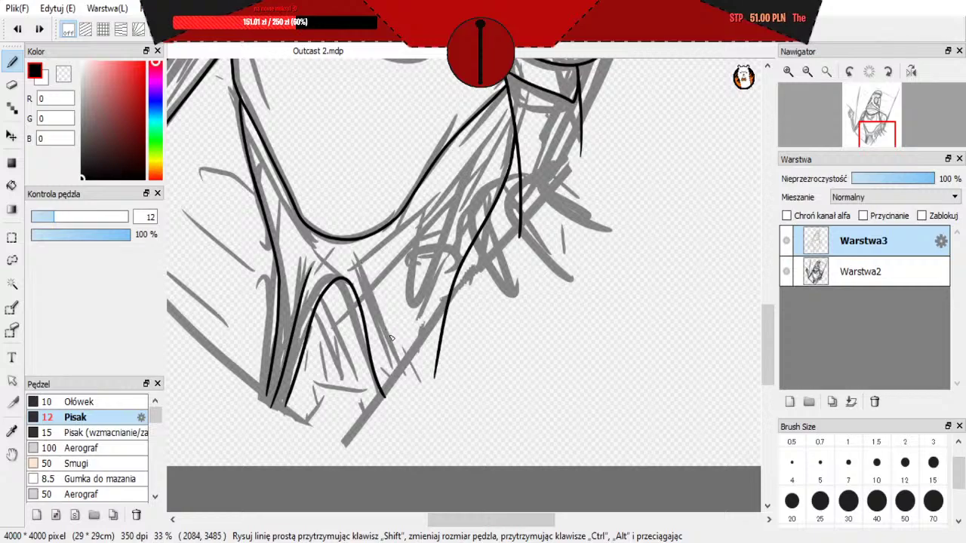
pyautogui.hotkey('ctrl', 'z')
pyautogui.scroll(1, 355, 278)
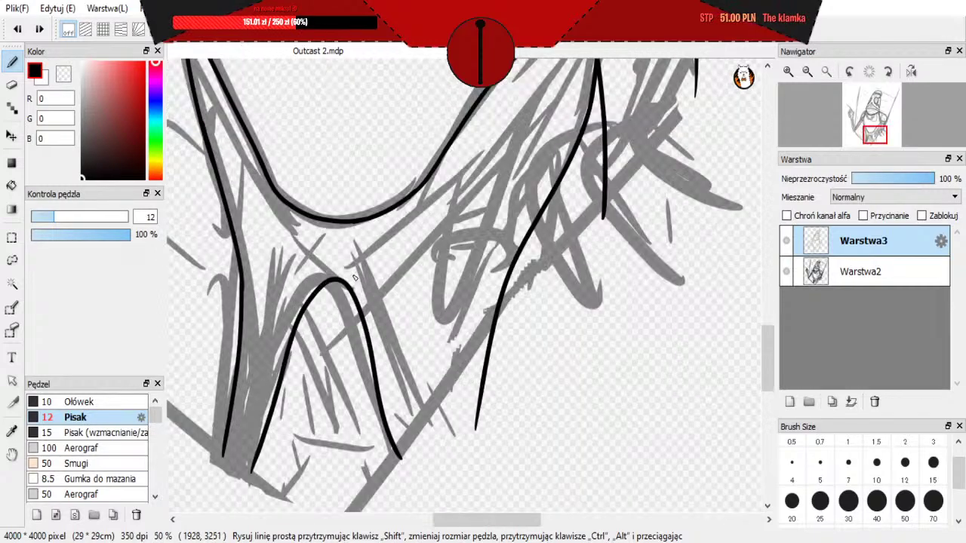
pyautogui.scroll(-1, 354, 278)
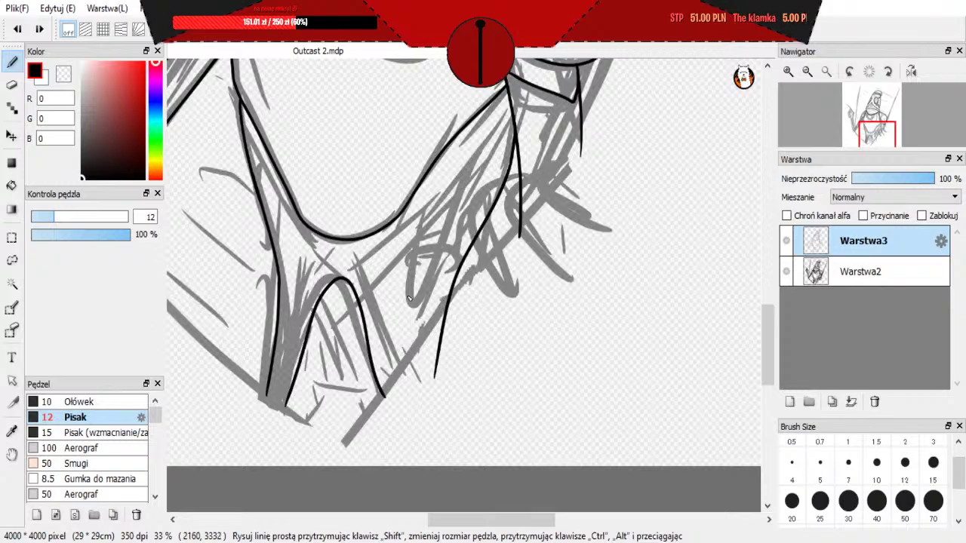
# Step: Ink an elongated, tilted oval over the sketched loop between the torso's lower curve and the right side line with the size 12 pen
pyautogui.moveTo(409, 299)
pyautogui.mouseDown()
pyautogui.moveTo(421, 219)
pyautogui.moveTo(475, 187)
pyautogui.moveTo(421, 286)
pyautogui.moveTo(415, 248)
pyautogui.moveTo(436, 219)
pyautogui.mouseUp()
pyautogui.hotkey('ctrl', 'z')
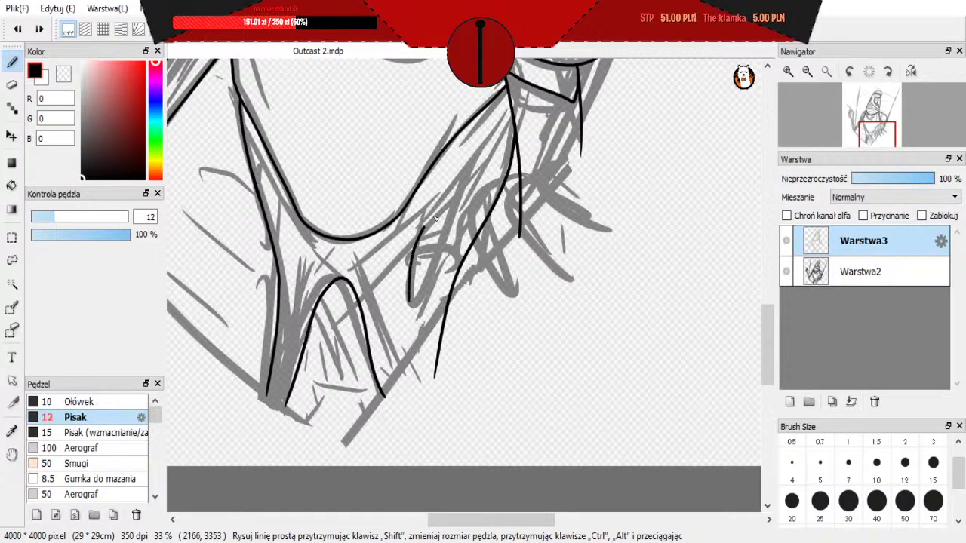
pyautogui.scroll(2, 436, 219)
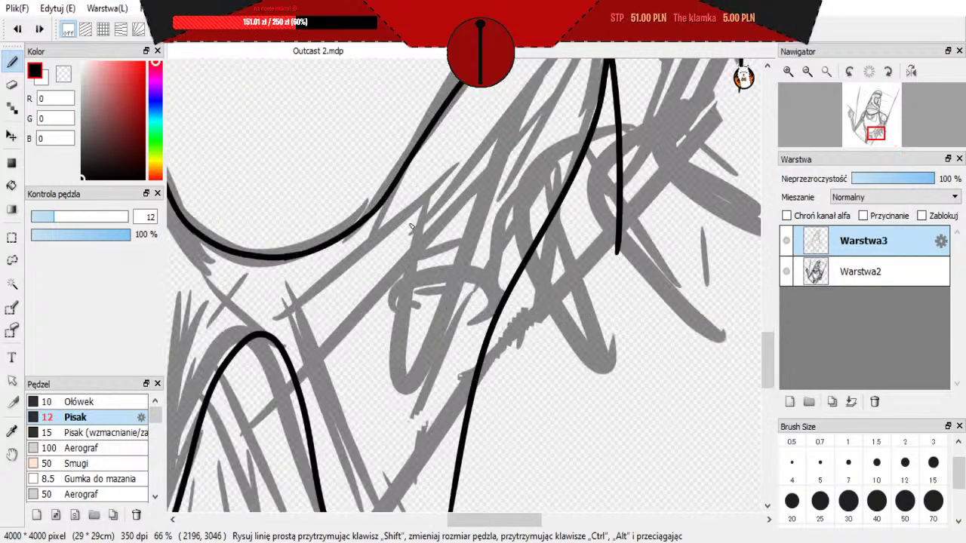
pyautogui.moveTo(399, 389)
pyautogui.mouseDown()
pyautogui.moveTo(405, 271)
pyautogui.moveTo(429, 205)
pyautogui.moveTo(490, 162)
pyautogui.moveTo(463, 266)
pyautogui.mouseUp()
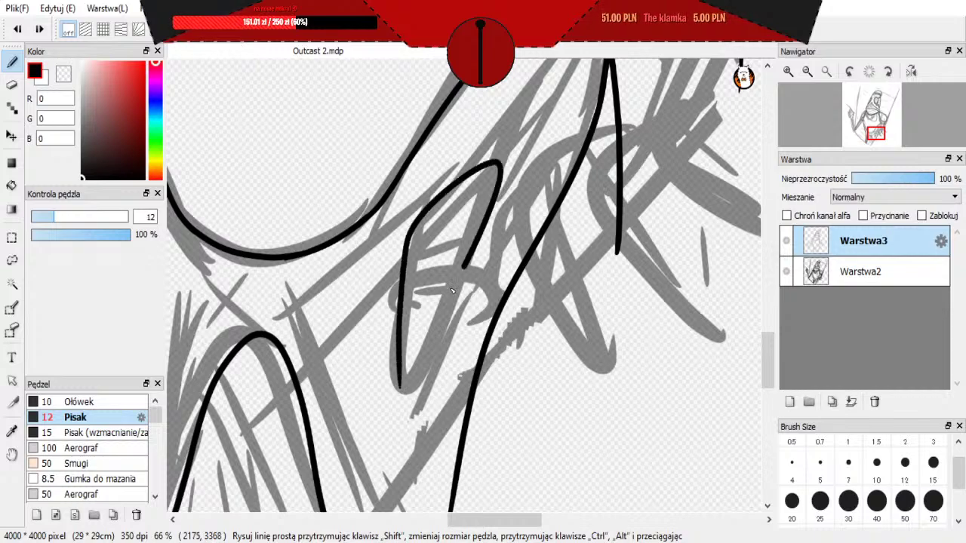
pyautogui.hotkey('ctrl', 'z')
pyautogui.moveTo(399, 386)
pyautogui.mouseDown()
pyautogui.moveTo(430, 215)
pyautogui.moveTo(492, 211)
pyautogui.mouseUp()
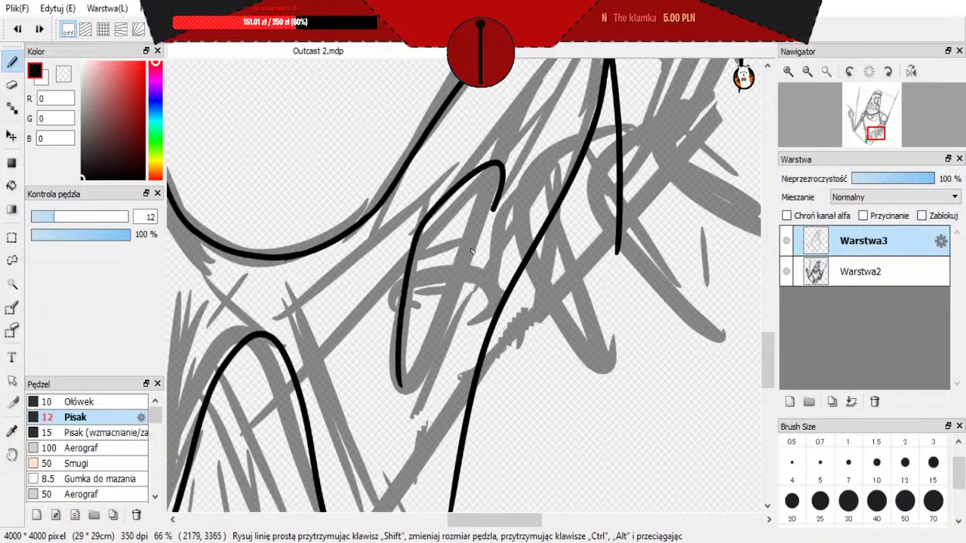
pyautogui.moveTo(471, 251); pyautogui.dragTo(462, 266)
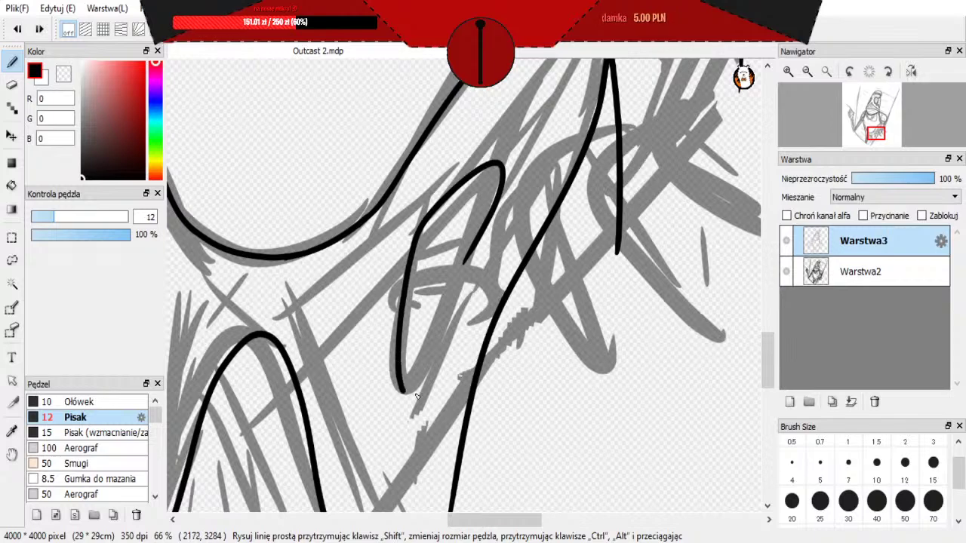
pyautogui.moveTo(417, 396)
pyautogui.mouseDown()
pyautogui.moveTo(462, 258)
pyautogui.moveTo(461, 270)
pyautogui.mouseUp()
pyautogui.hotkey('ctrl', 'z')
pyautogui.hotkey('ctrl', 'z')
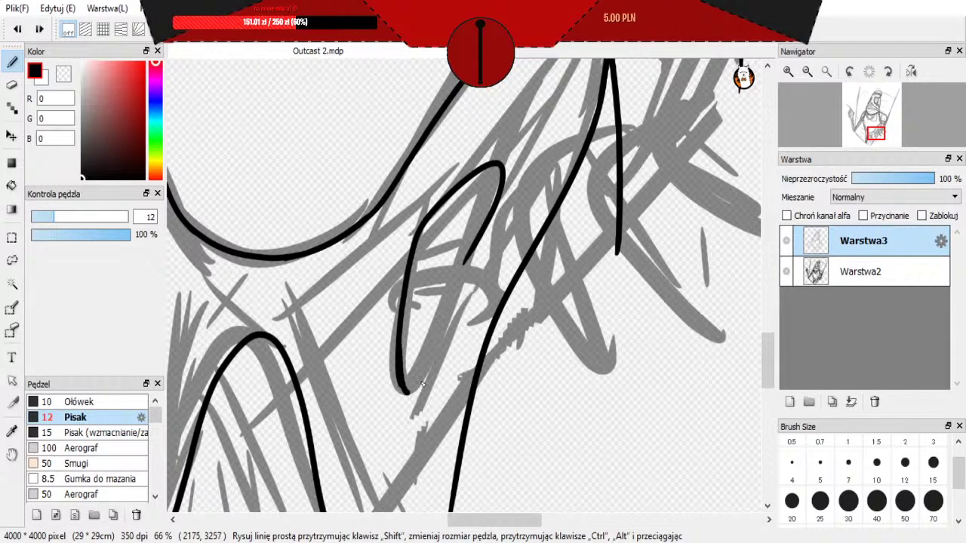
pyautogui.moveTo(423, 385); pyautogui.dragTo(460, 261)
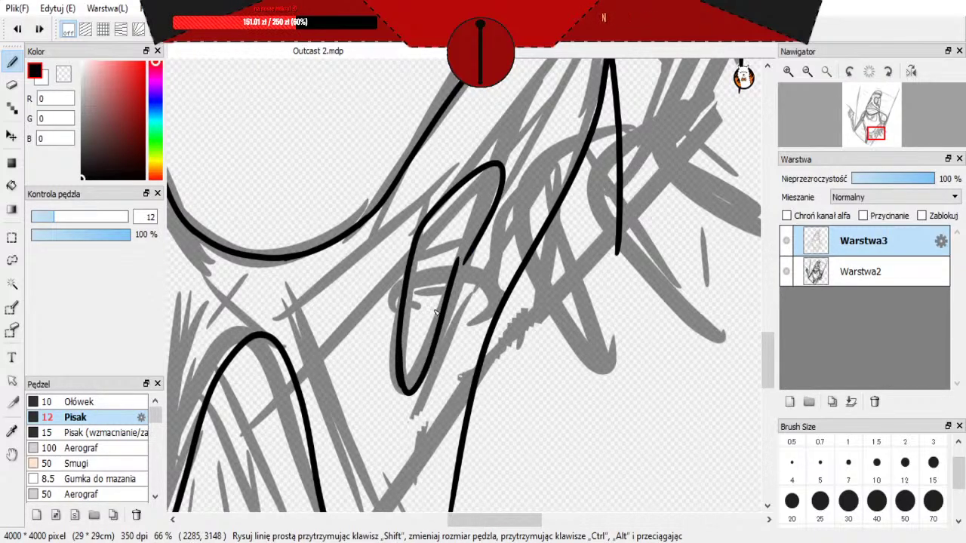
pyautogui.hotkey('ctrl', 'z')
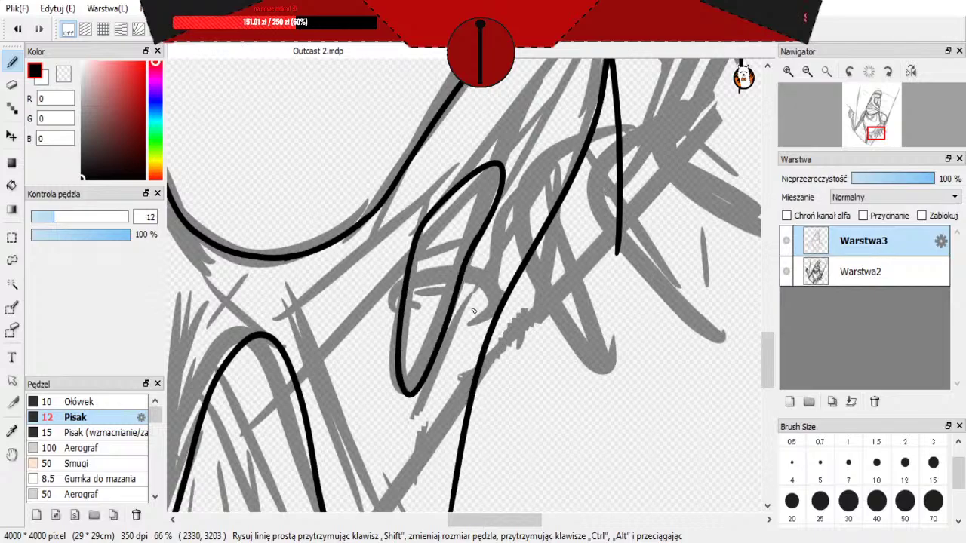
# Step: Ink six curved bands across the elongated oval, from its lower tip to its upper end, with the size 12 pen
pyautogui.scroll(-4, 431, 285)
pyautogui.scroll(4, 432, 284)
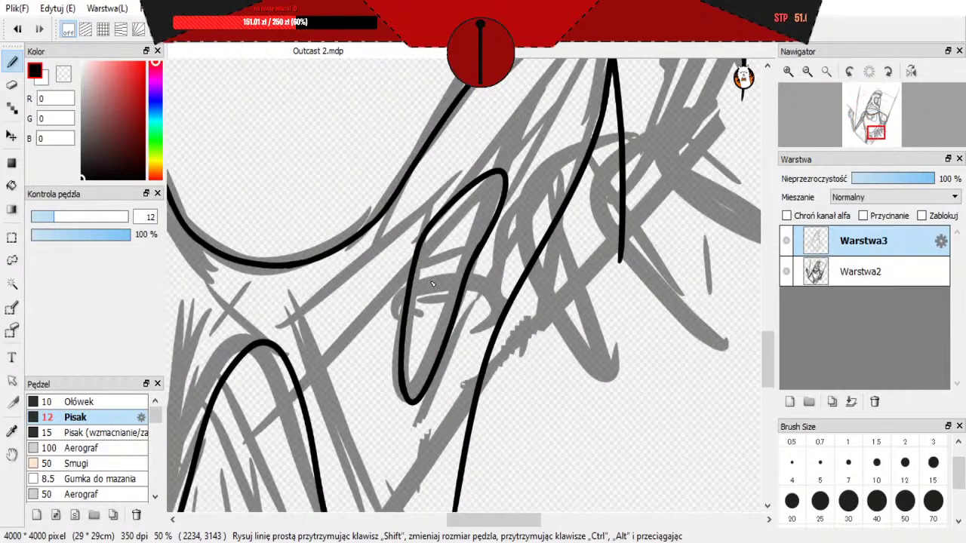
pyautogui.scroll(2, 432, 283)
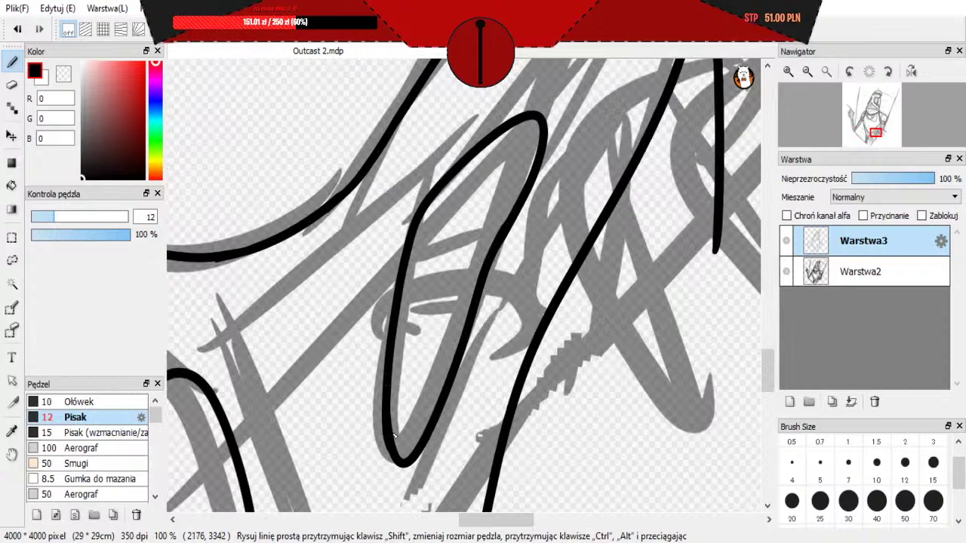
pyautogui.moveTo(411, 424); pyautogui.dragTo(428, 425)
pyautogui.hotkey('ctrl', 'z')
pyautogui.moveTo(389, 395); pyautogui.dragTo(427, 428)
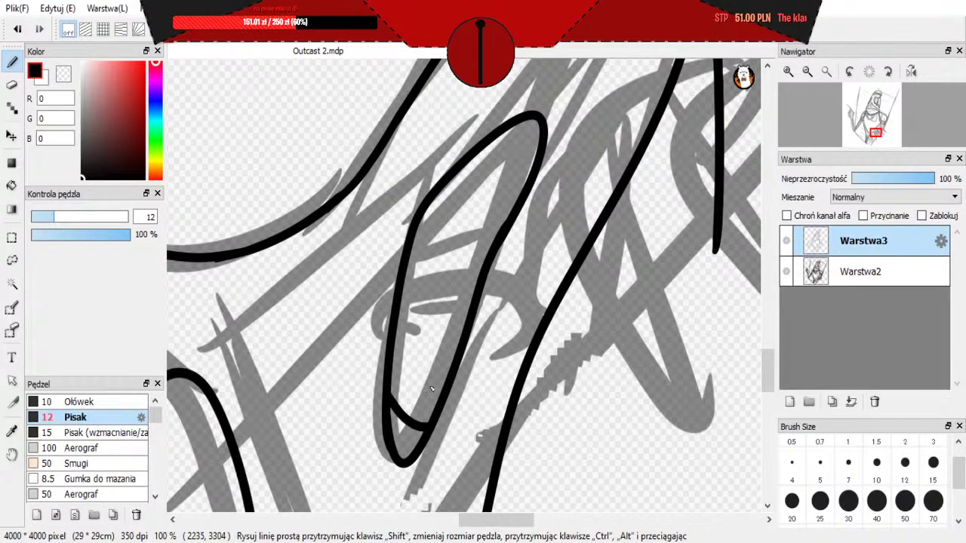
pyautogui.moveTo(390, 351); pyautogui.dragTo(450, 375)
pyautogui.moveTo(401, 289)
pyautogui.mouseDown()
pyautogui.moveTo(440, 330)
pyautogui.moveTo(467, 330)
pyautogui.mouseUp()
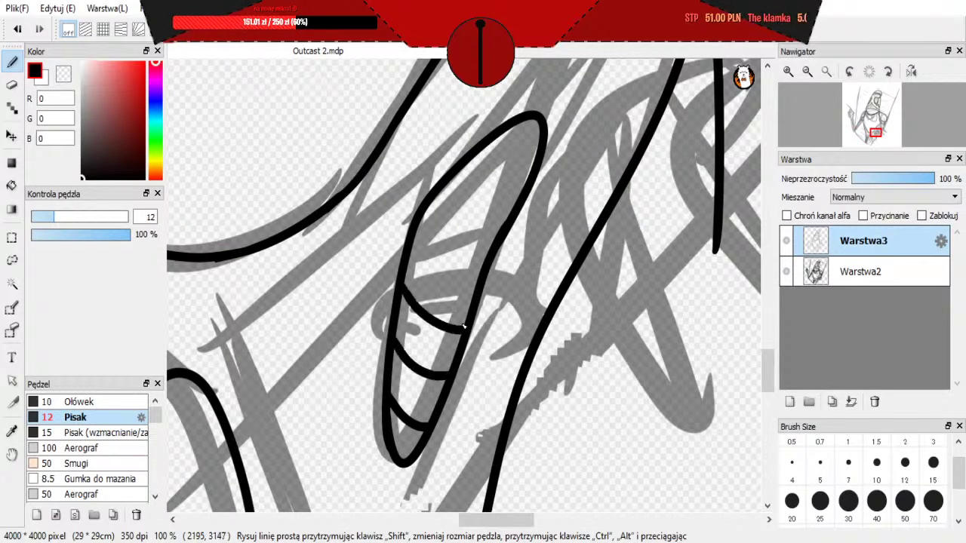
pyautogui.moveTo(413, 236); pyautogui.dragTo(460, 291)
pyautogui.hotkey('ctrl', 'z')
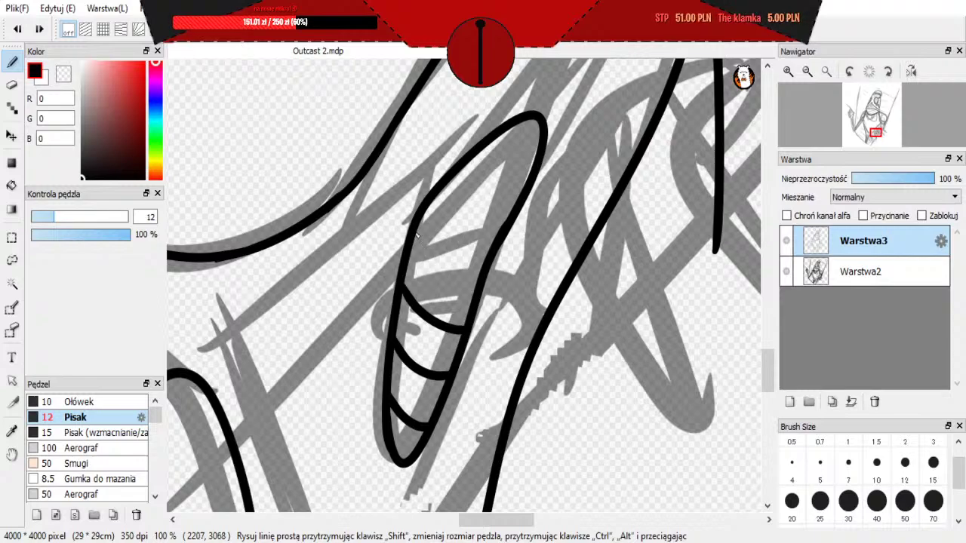
pyautogui.moveTo(415, 232); pyautogui.dragTo(476, 279)
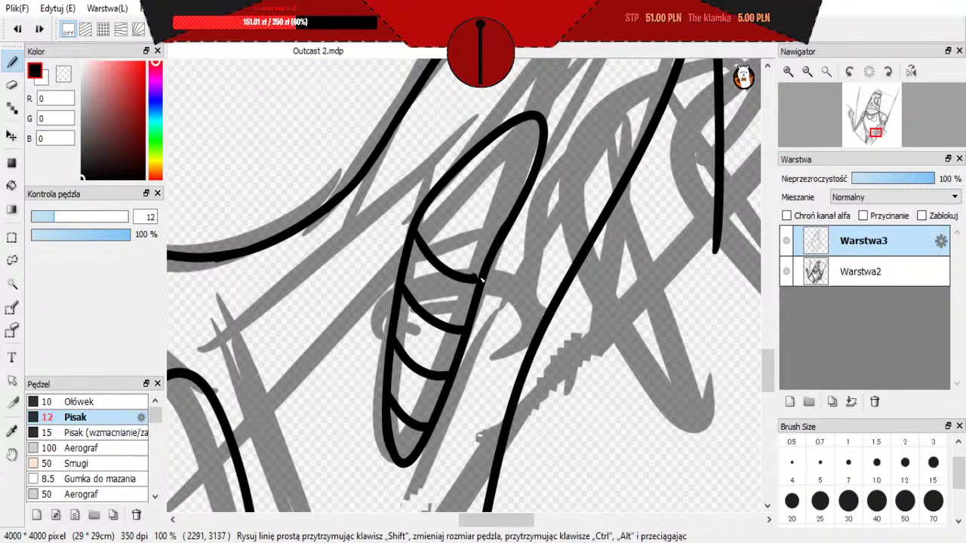
pyautogui.moveTo(447, 182); pyautogui.dragTo(501, 237)
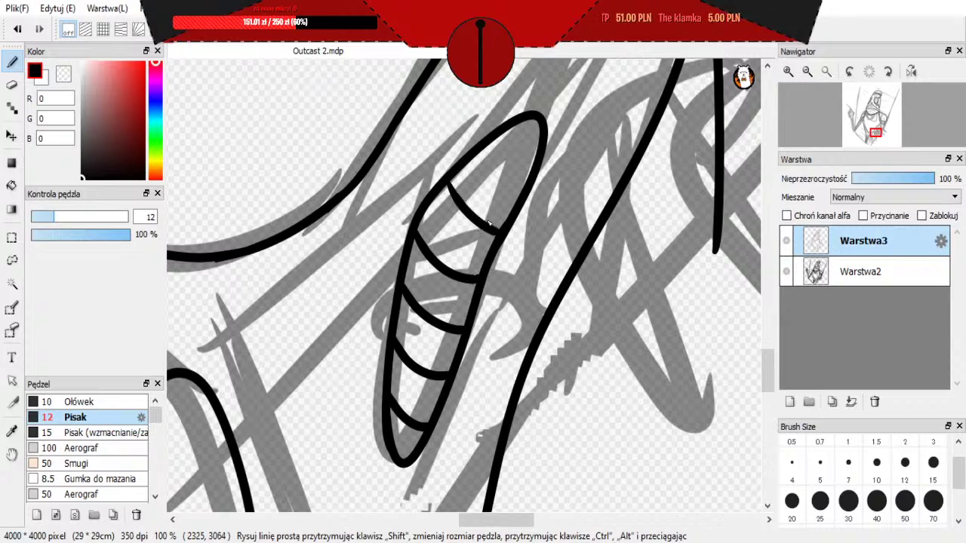
pyautogui.hotkey('ctrl', 'z')
pyautogui.moveTo(448, 186); pyautogui.dragTo(501, 238)
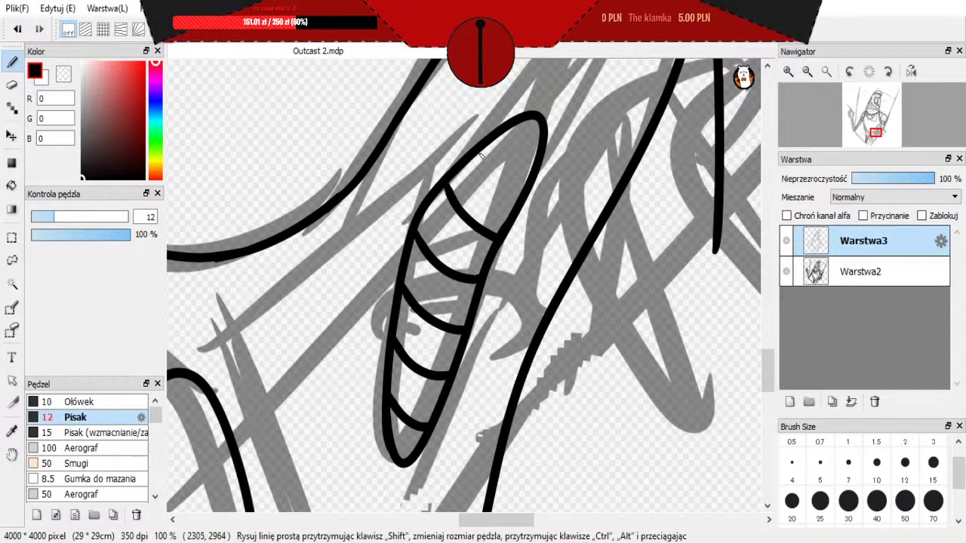
pyautogui.moveTo(481, 149); pyautogui.dragTo(521, 178)
# Step: Ink the right curve and rounded top of a narrow oval beside the torso's left side line with the size 12 pen
pyautogui.scroll(-4, 532, 125)
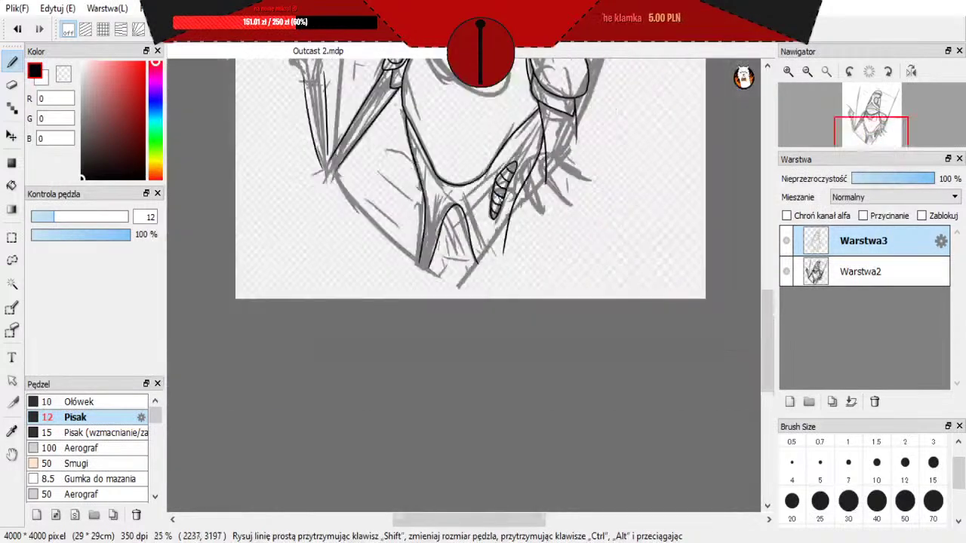
pyautogui.scroll(1, 491, 136)
pyautogui.scroll(2, 491, 136)
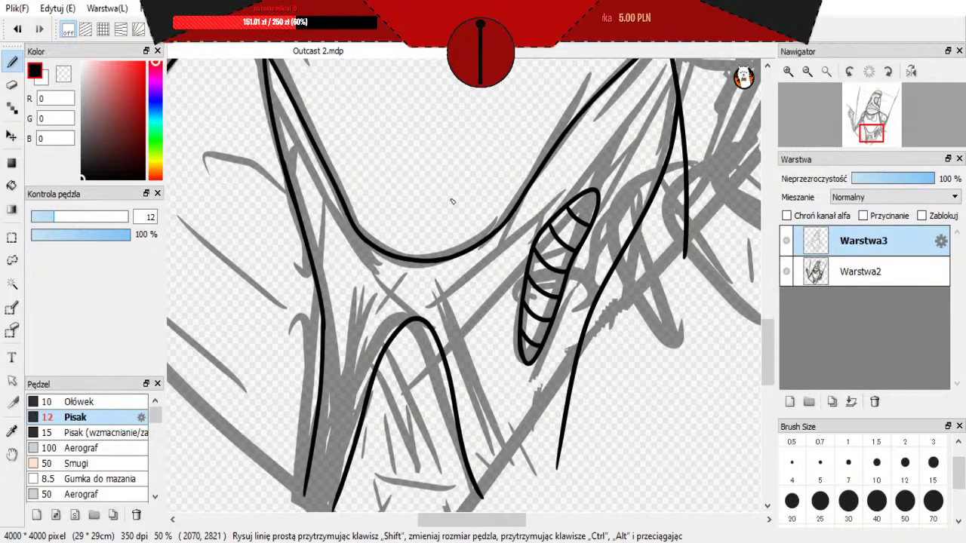
pyautogui.scroll(-3, 483, 151)
pyautogui.scroll(2, 425, 212)
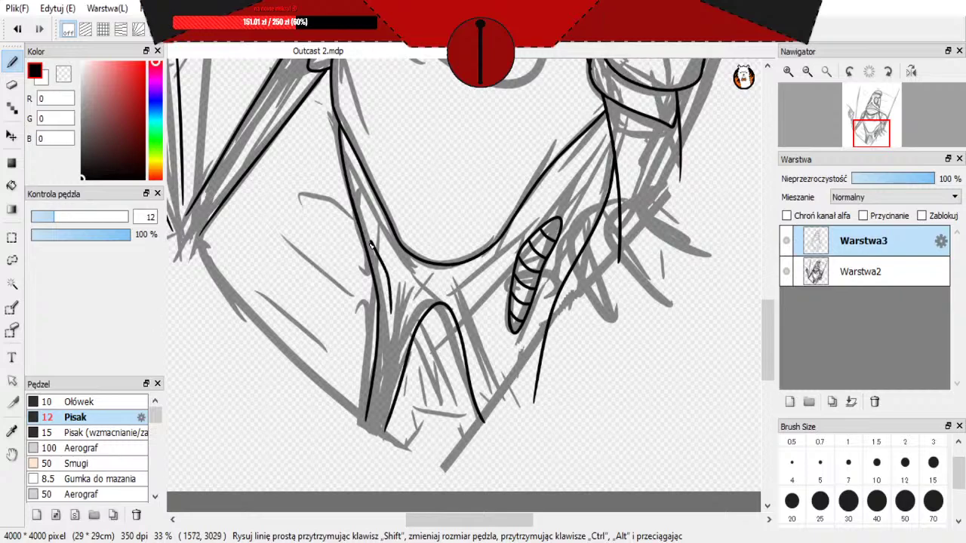
pyautogui.scroll(2, 375, 241)
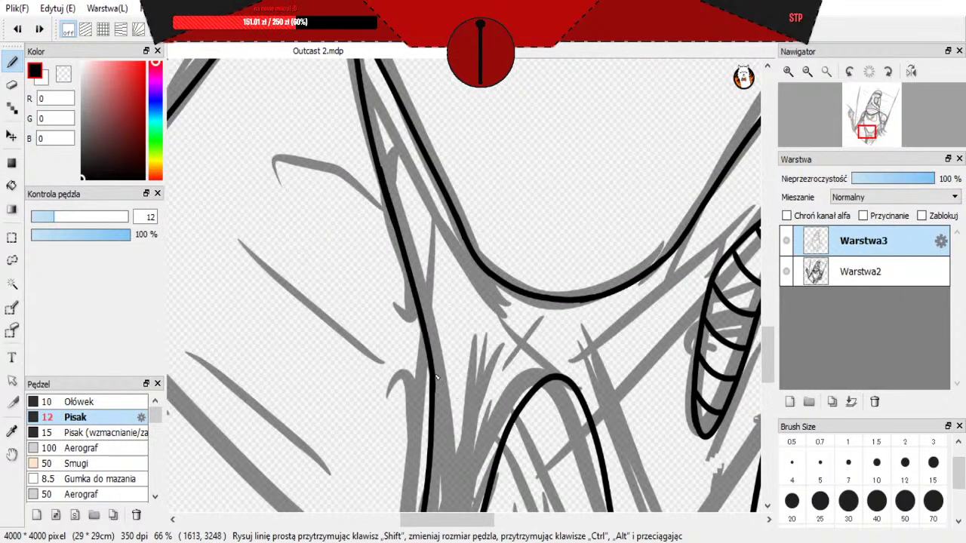
pyautogui.moveTo(455, 362)
pyautogui.mouseDown()
pyautogui.moveTo(447, 280)
pyautogui.moveTo(416, 225)
pyautogui.mouseUp()
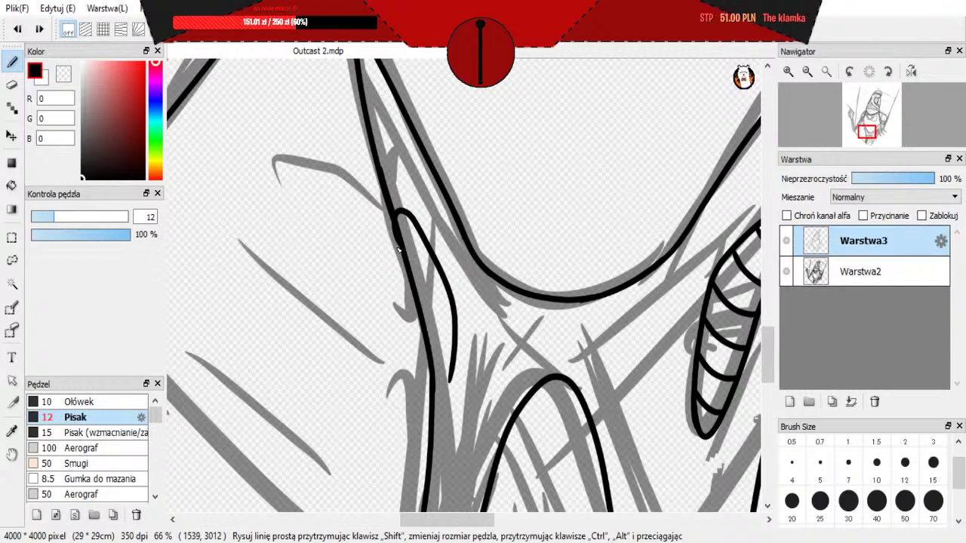
# Step: Ink the narrow oval's left edge along the side line and close its rounded lower tip
pyautogui.moveTo(419, 295); pyautogui.dragTo(438, 372)
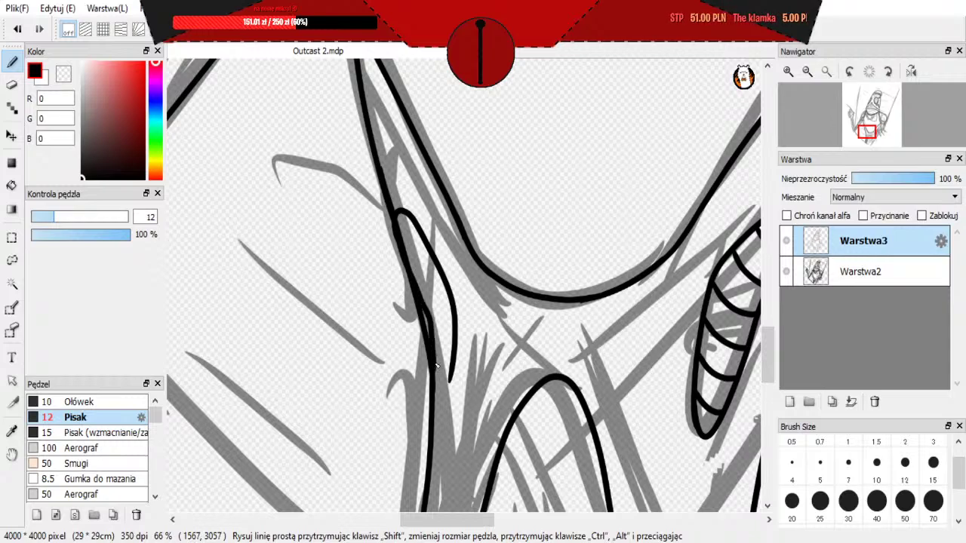
pyautogui.hotkey('ctrl', 'z')
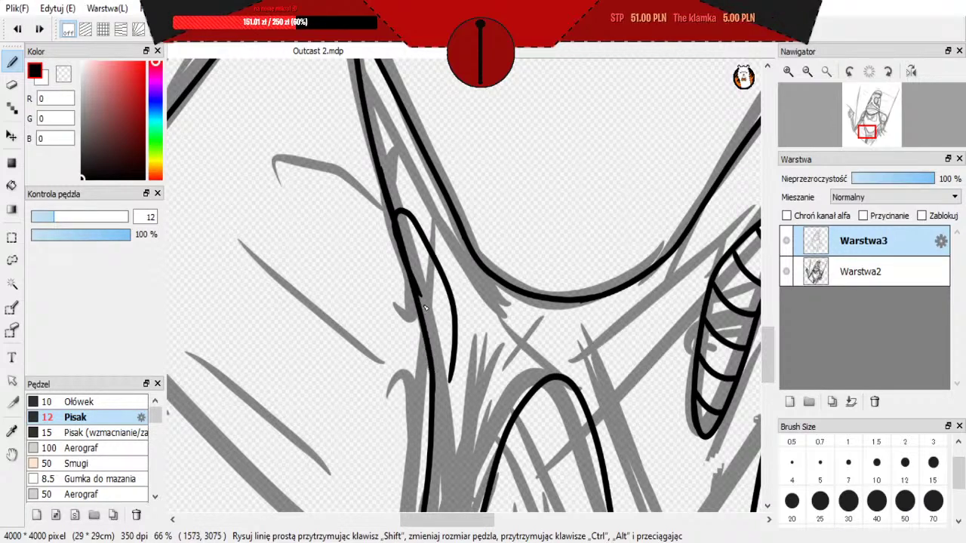
pyautogui.moveTo(411, 277)
pyautogui.mouseDown()
pyautogui.moveTo(431, 374)
pyautogui.moveTo(452, 364)
pyautogui.mouseUp()
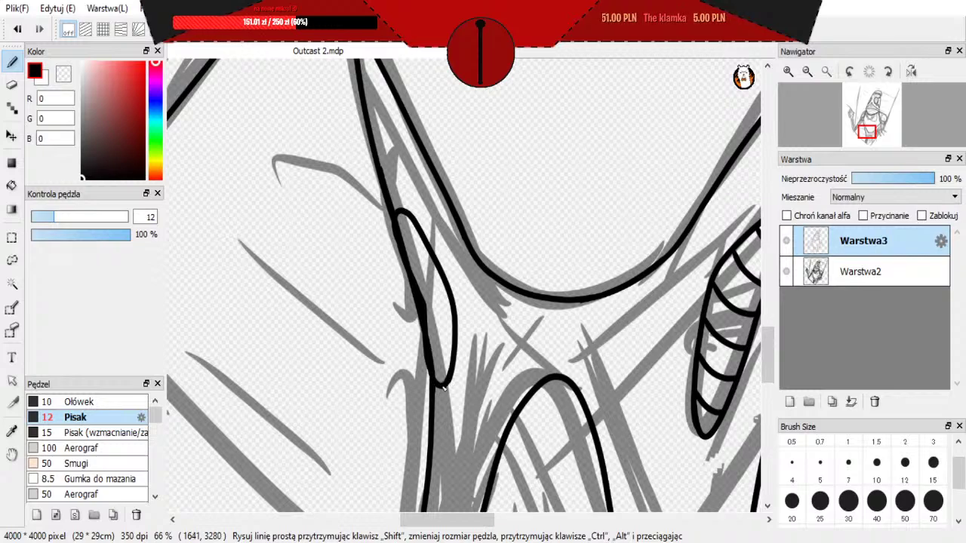
pyautogui.hotkey('ctrl', 'z')
pyautogui.hotkey('ctrl', 'z')
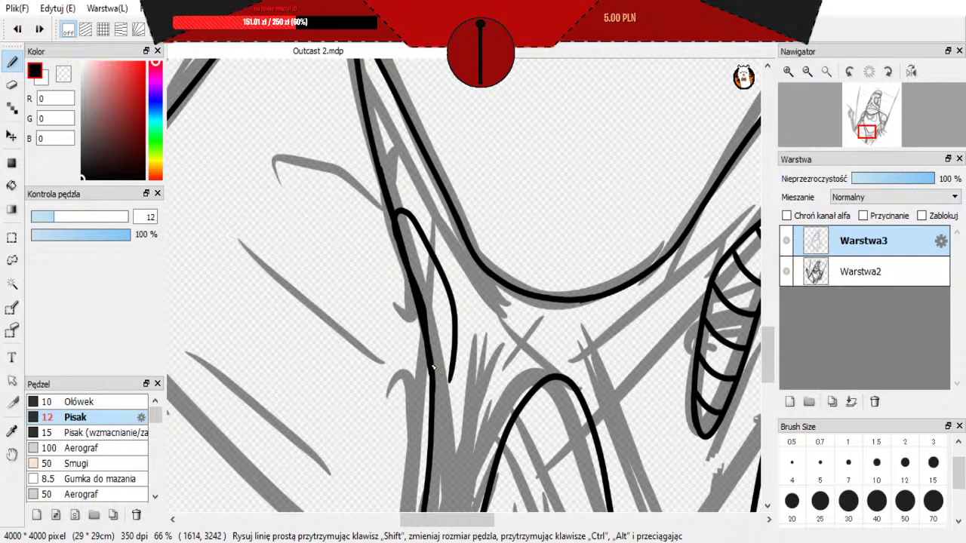
pyautogui.scroll(-2, 452, 368)
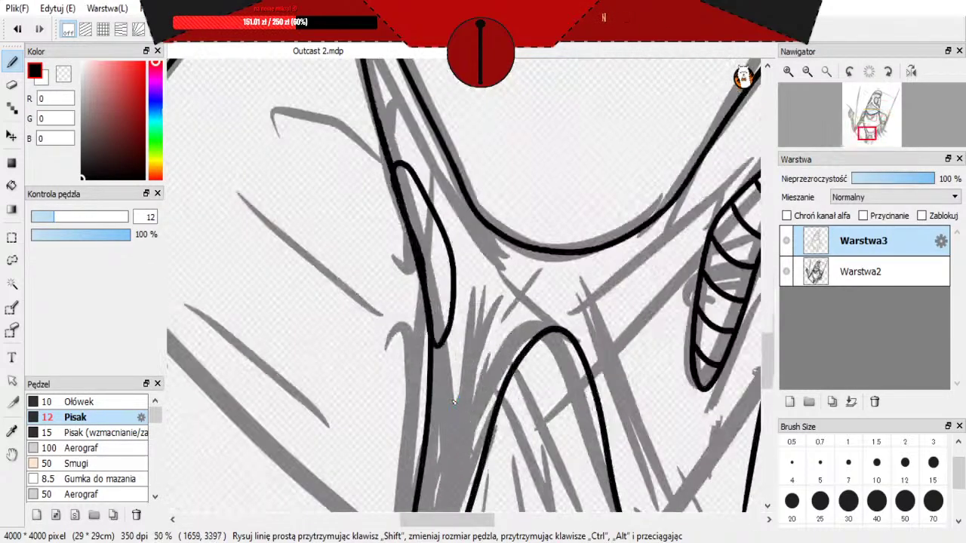
pyautogui.hotkey('ctrl', 'z')
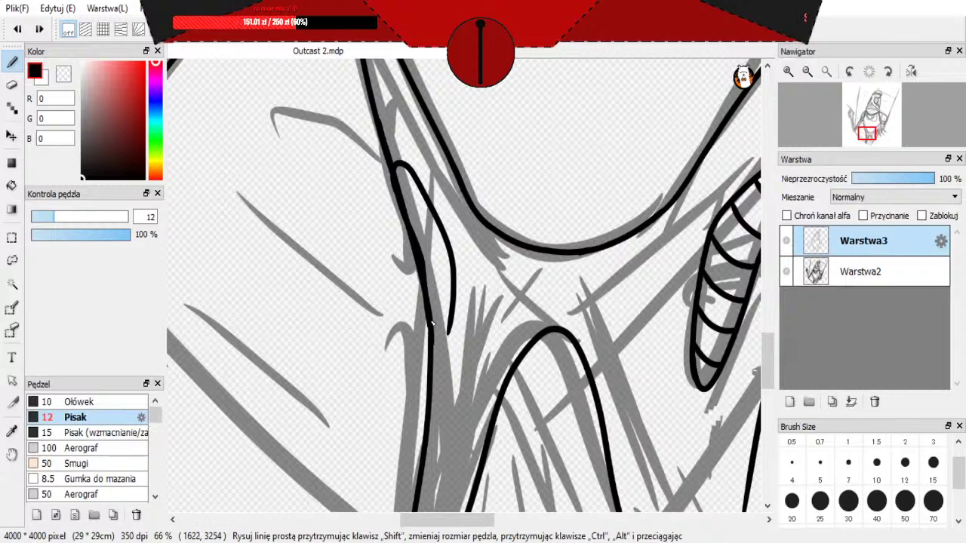
pyautogui.scroll(-3, 446, 339)
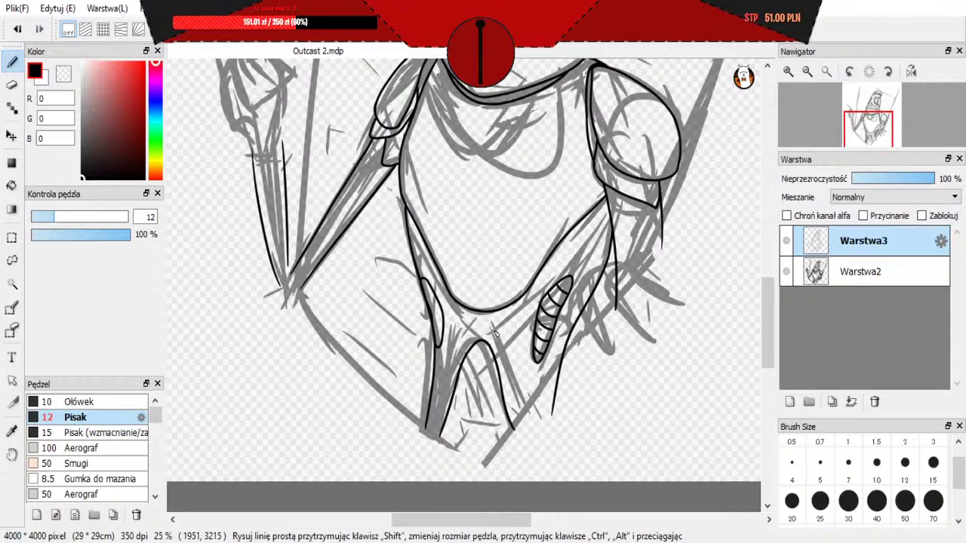
# Step: Thin the doubled line along the upper part of the narrow oval's left edge with the size 7 eraser
pyautogui.scroll(4, 495, 333)
pyautogui.click(11, 84)
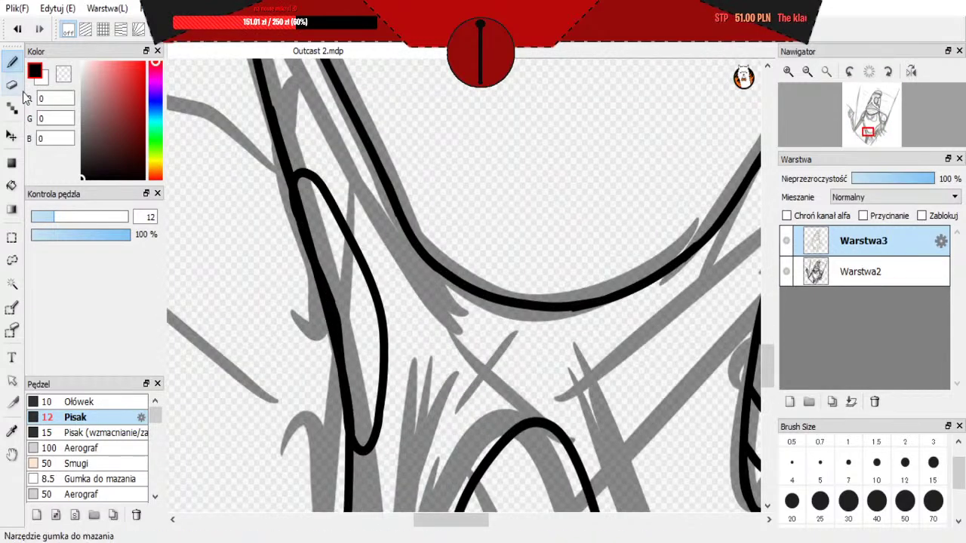
pyautogui.hotkey('ctrl', 'z')
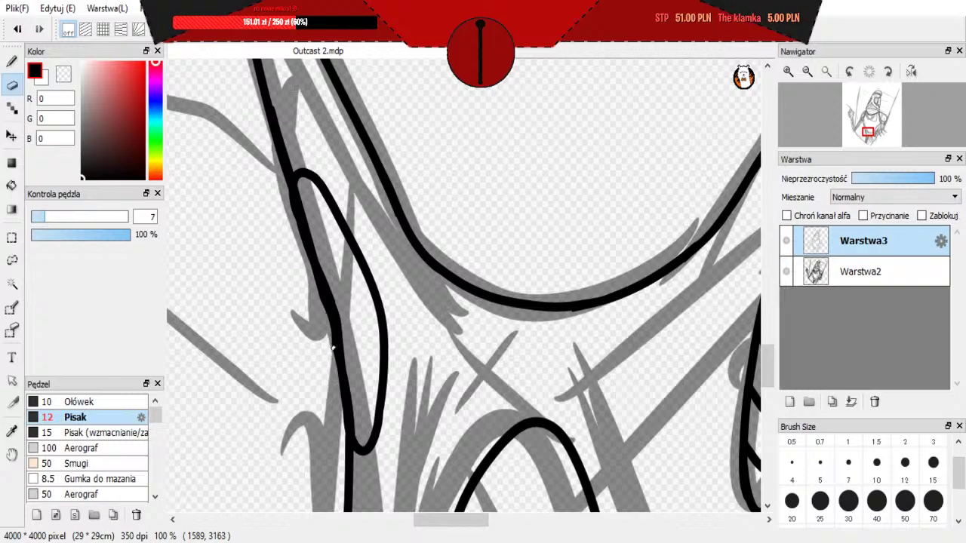
pyautogui.scroll(1, 320, 359)
pyautogui.moveTo(310, 243); pyautogui.dragTo(338, 323)
pyautogui.hotkey('ctrl', 'z')
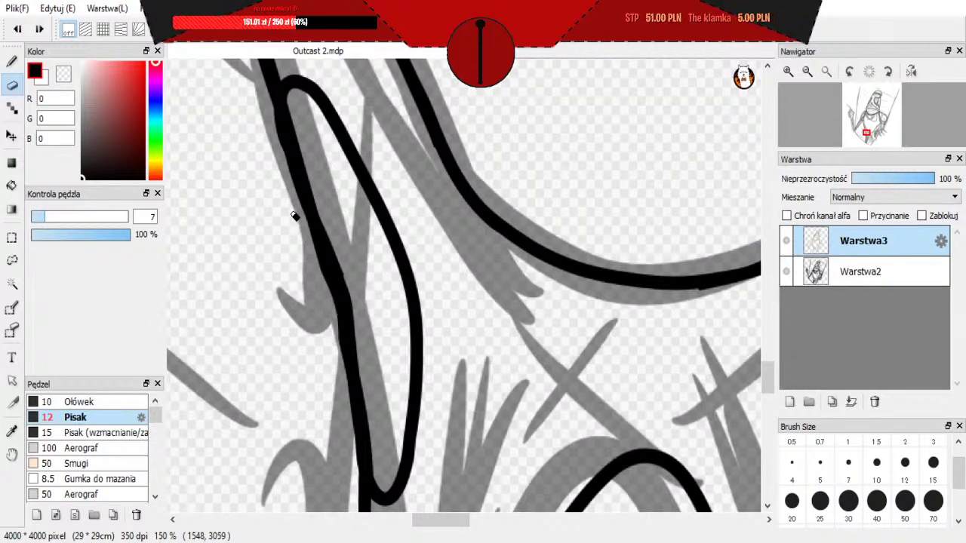
pyautogui.moveTo(305, 239); pyautogui.dragTo(338, 368)
# Step: Trim the excess ink along the lower part of the narrow oval's left edge with the size 7 eraser
pyautogui.moveTo(338, 298); pyautogui.dragTo(348, 458)
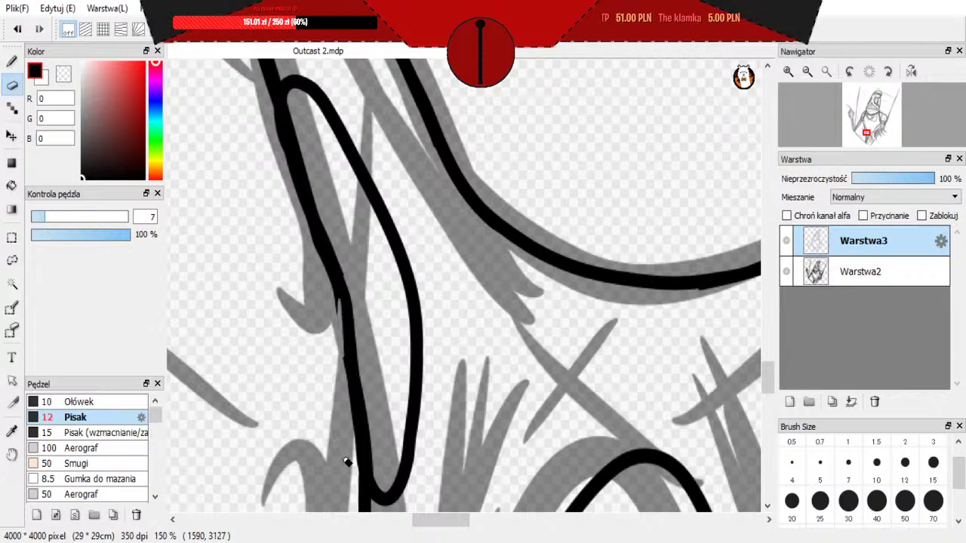
pyautogui.hotkey('ctrl', 'z')
pyautogui.moveTo(338, 304); pyautogui.dragTo(348, 459)
pyautogui.moveTo(340, 301); pyautogui.dragTo(341, 346)
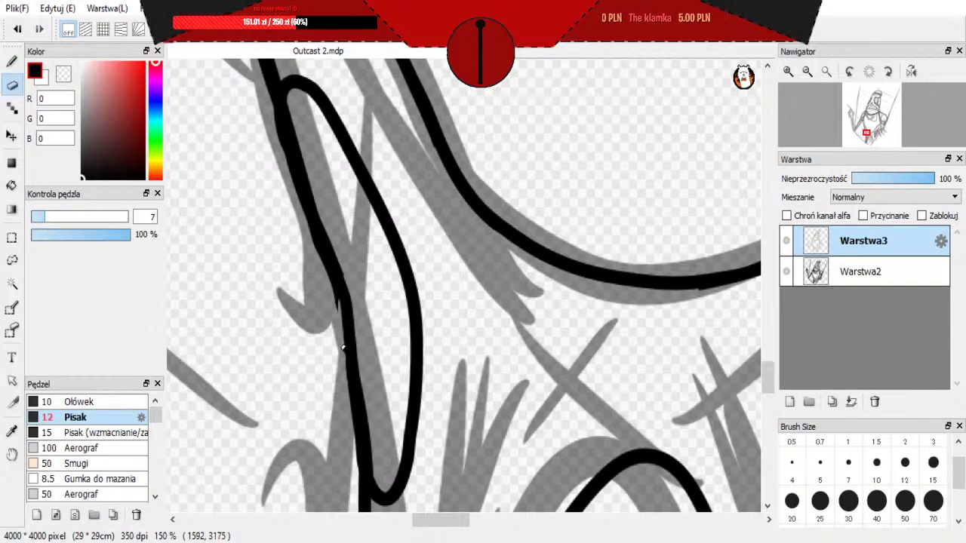
pyautogui.hotkey('ctrl', 'z')
pyautogui.moveTo(335, 292); pyautogui.dragTo(357, 460)
pyautogui.hotkey('ctrl', 'z')
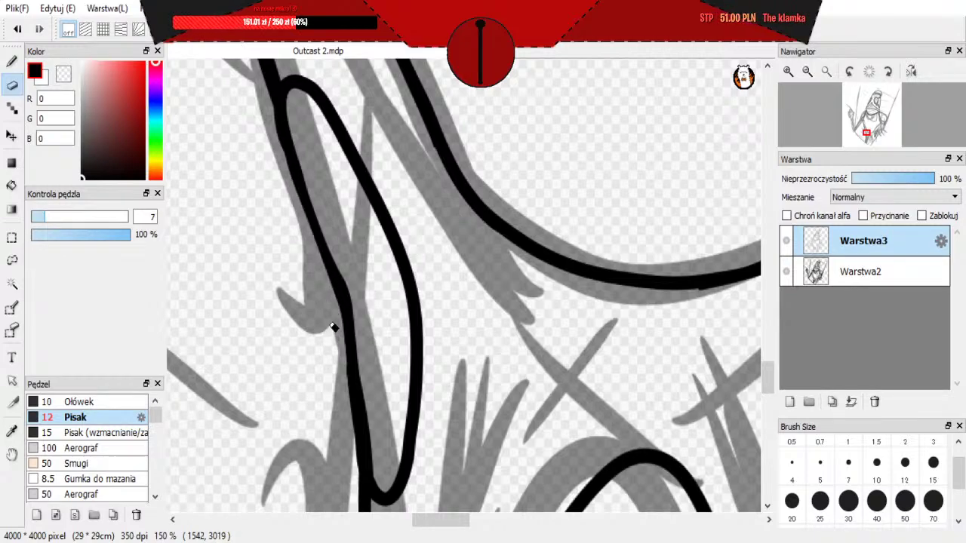
# Step: Clean up the bend midway down the narrow oval's left edge with the size 7 eraser
pyautogui.scroll(-2, 333, 325)
pyautogui.scroll(1, 317, 287)
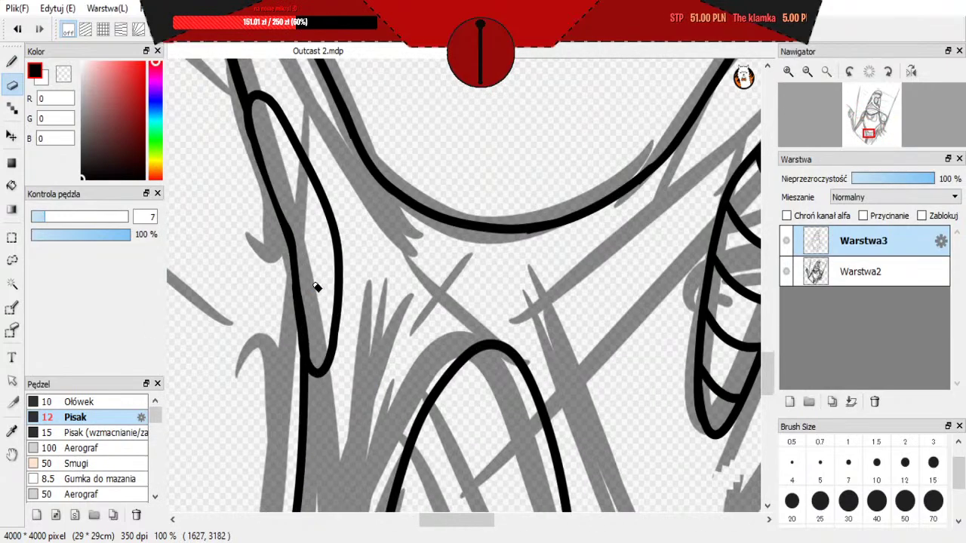
pyautogui.moveTo(293, 350); pyautogui.dragTo(298, 294)
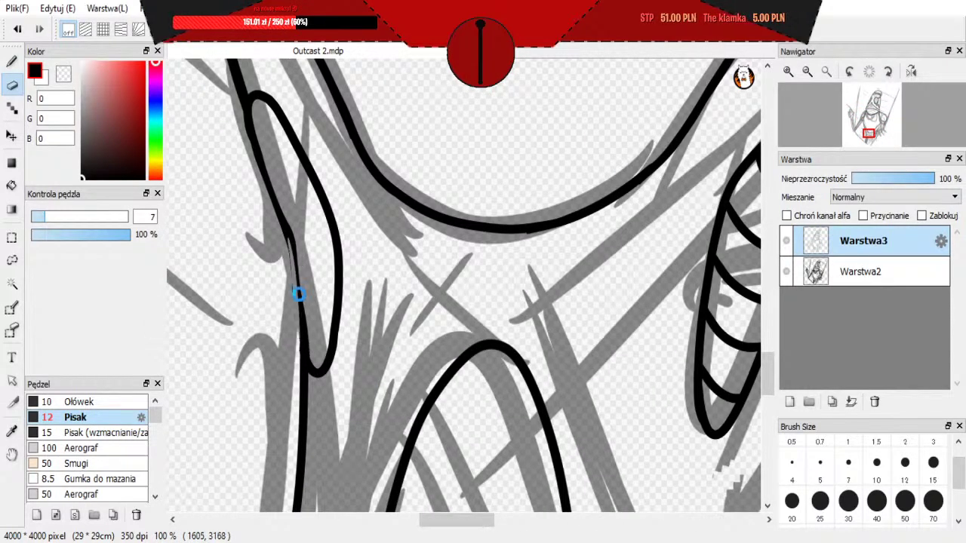
pyautogui.hotkey('ctrl', 'z')
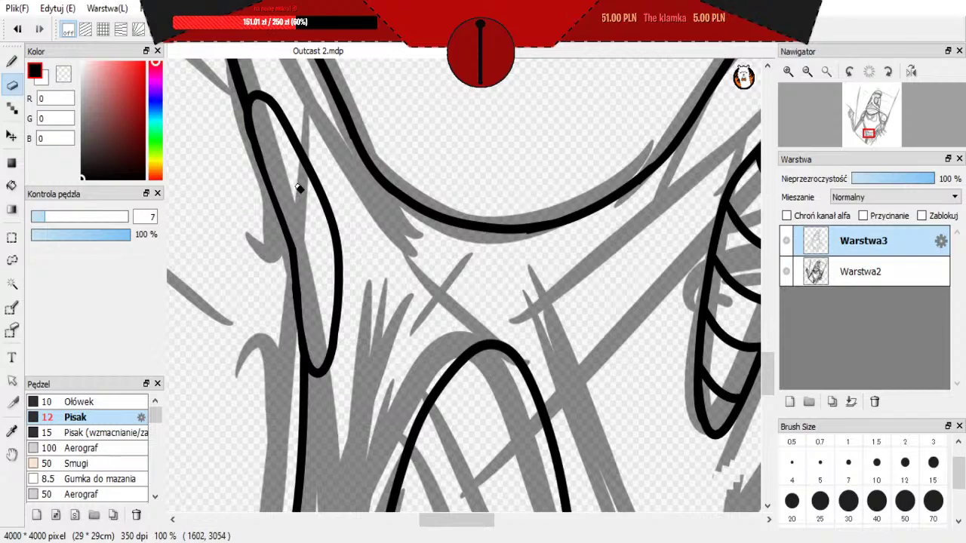
pyautogui.scroll(-1, 329, 253)
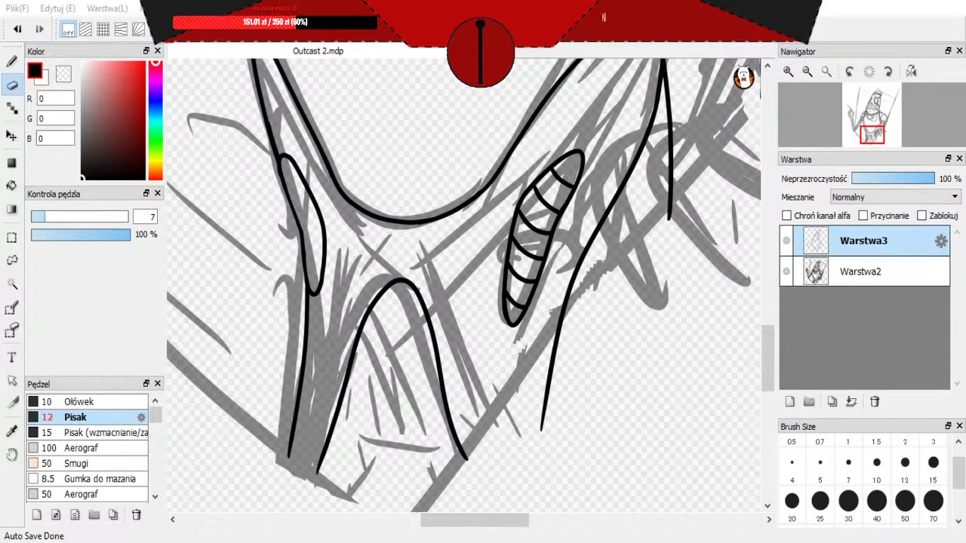
pyautogui.scroll(2, 274, 195)
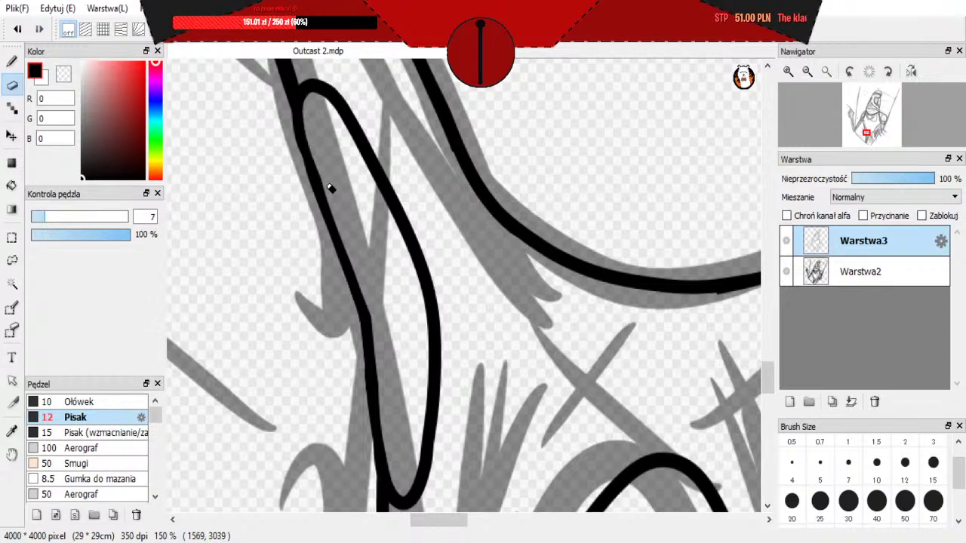
# Step: Try re-inking the narrow oval's upper left edge where it joins the side line with the size 12 pen
pyautogui.press('b')
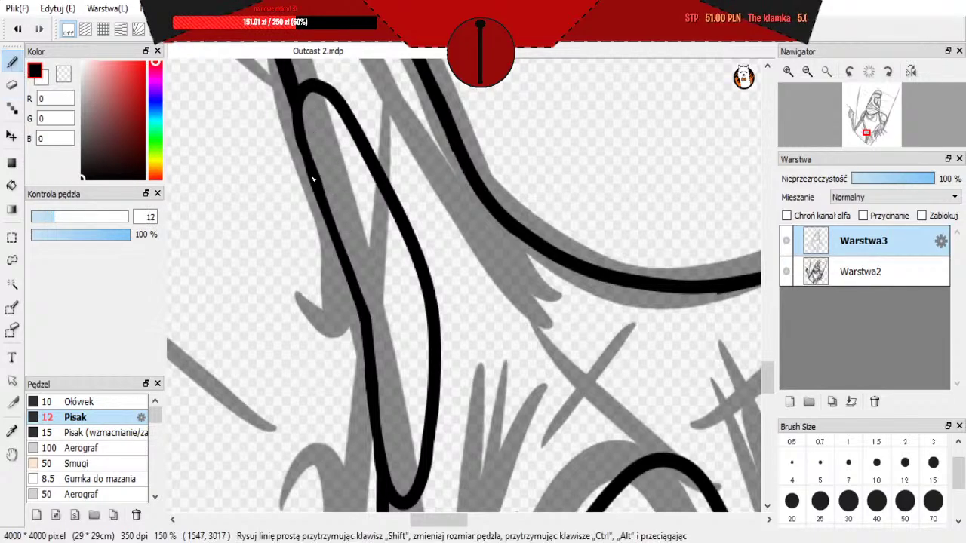
pyautogui.moveTo(309, 178); pyautogui.dragTo(289, 97)
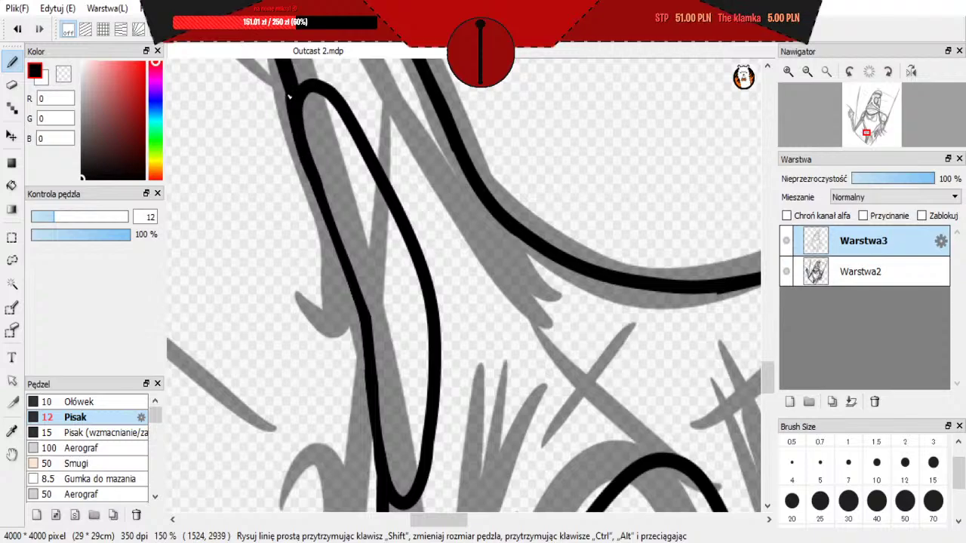
pyautogui.hotkey('ctrl', 'z')
# Step: Ink a slanted line rising between the left side line and the small arch with the size 12 pen
pyautogui.scroll(-3, 337, 195)
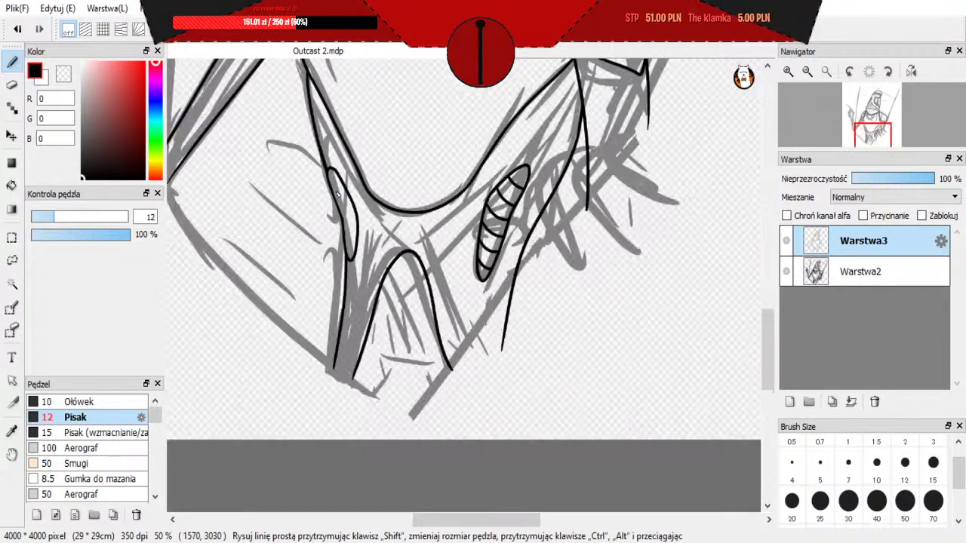
pyautogui.scroll(1, 347, 222)
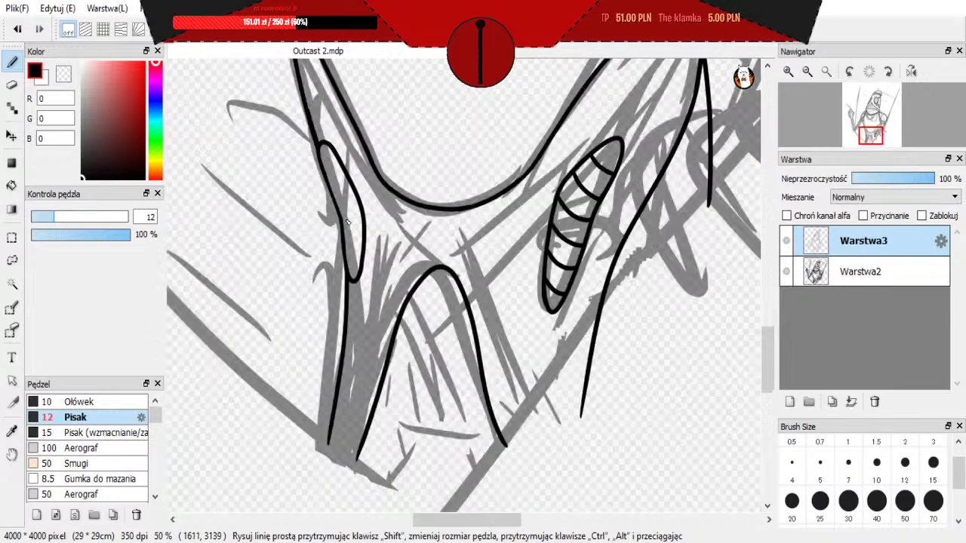
pyautogui.scroll(1, 348, 222)
pyautogui.scroll(-1, 354, 230)
pyautogui.scroll(1, 367, 243)
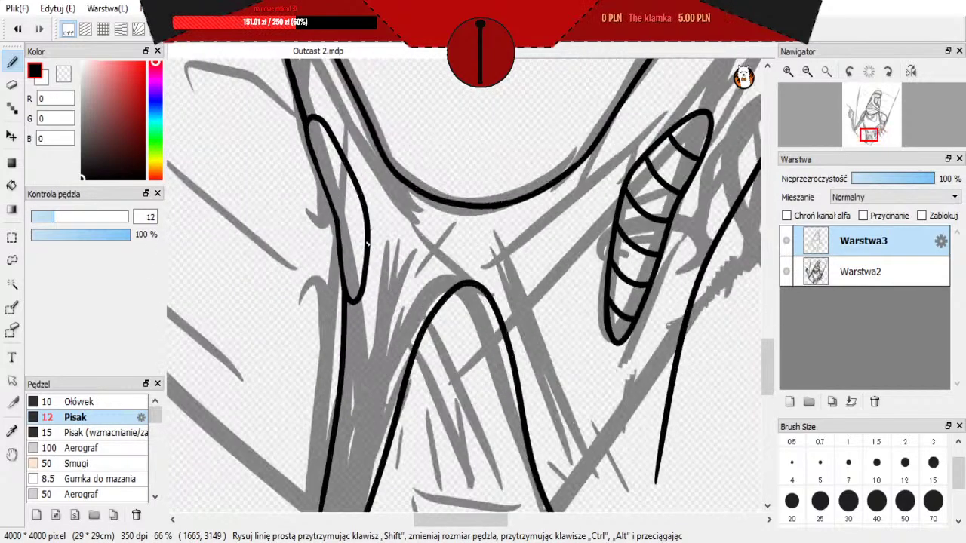
pyautogui.scroll(1, 368, 242)
pyautogui.scroll(-2, 396, 334)
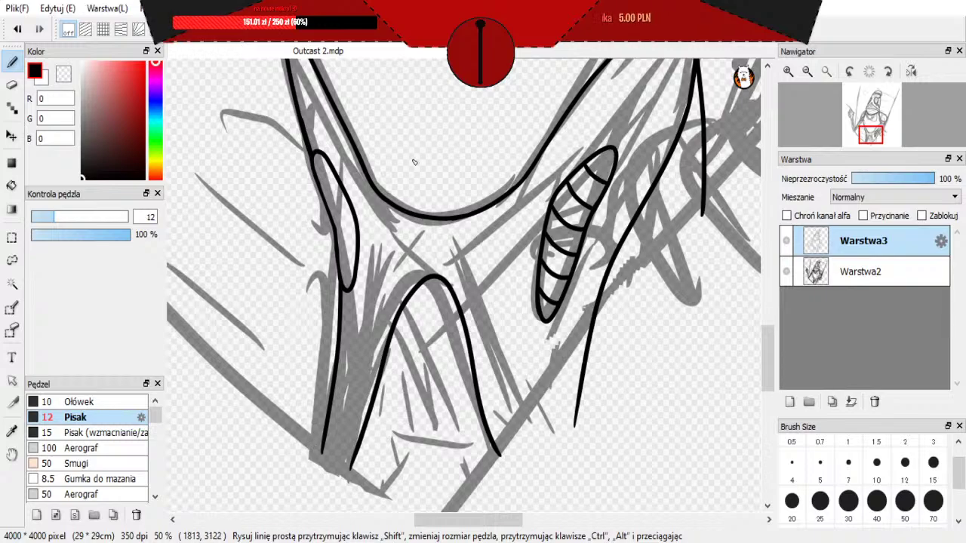
pyautogui.moveTo(357, 362); pyautogui.dragTo(396, 271)
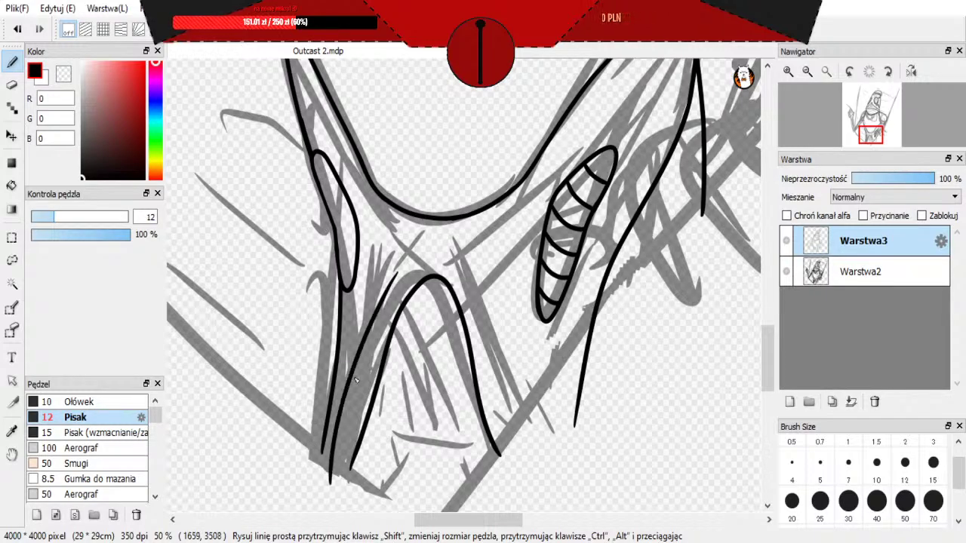
pyautogui.hotkey('ctrl', 'z')
pyautogui.moveTo(325, 479); pyautogui.dragTo(394, 250)
pyautogui.hotkey('ctrl', 'z')
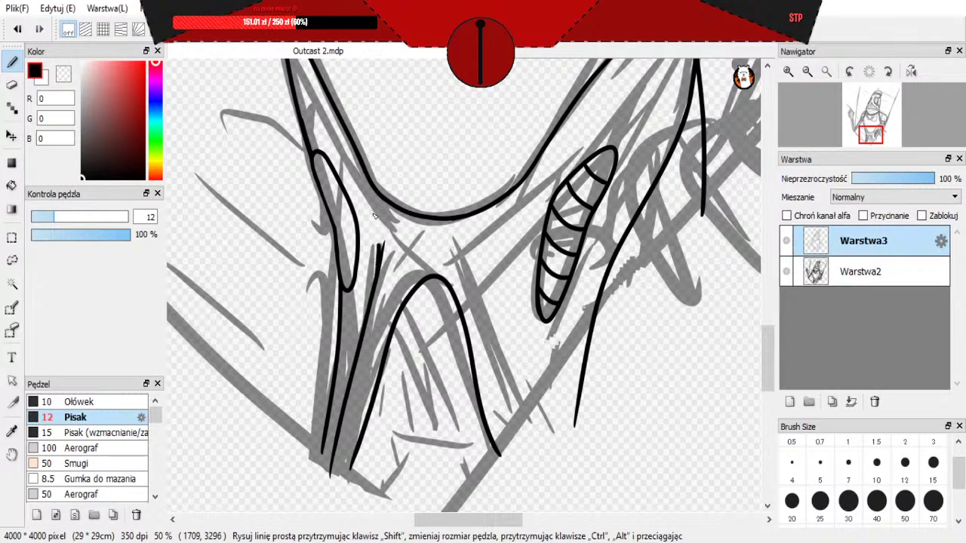
# Step: Ink a curved line from the upper left side line, past the narrow oval, down to the slanted line's tip
pyautogui.moveTo(375, 216); pyautogui.dragTo(330, 128)
pyautogui.hotkey('ctrl', 'z')
pyautogui.scroll(-1, 357, 258)
pyautogui.scroll(1, 362, 145)
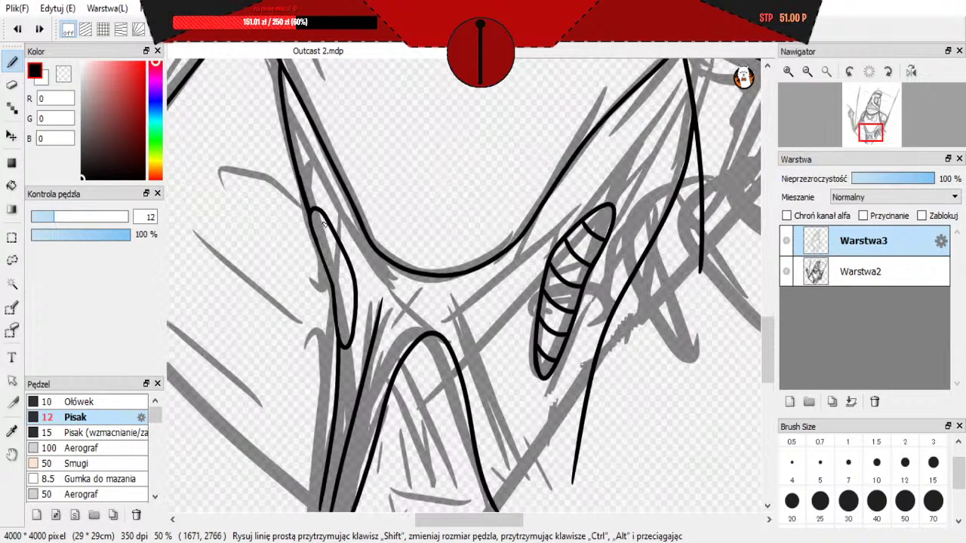
pyautogui.moveTo(335, 199)
pyautogui.mouseDown()
pyautogui.moveTo(376, 288)
pyautogui.moveTo(380, 315)
pyautogui.mouseUp()
pyautogui.hotkey('ctrl', 'z')
pyautogui.moveTo(369, 274); pyautogui.dragTo(376, 326)
pyautogui.hotkey('ctrl', 'z')
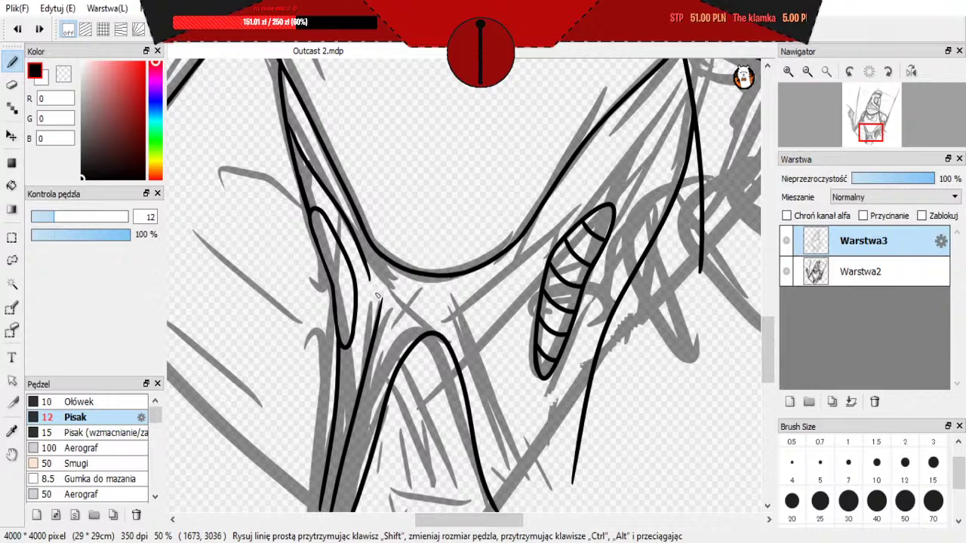
# Step: Erase the slanted line's overshooting tip at the corner left of the small arch with the size 7 eraser
pyautogui.scroll(2, 372, 321)
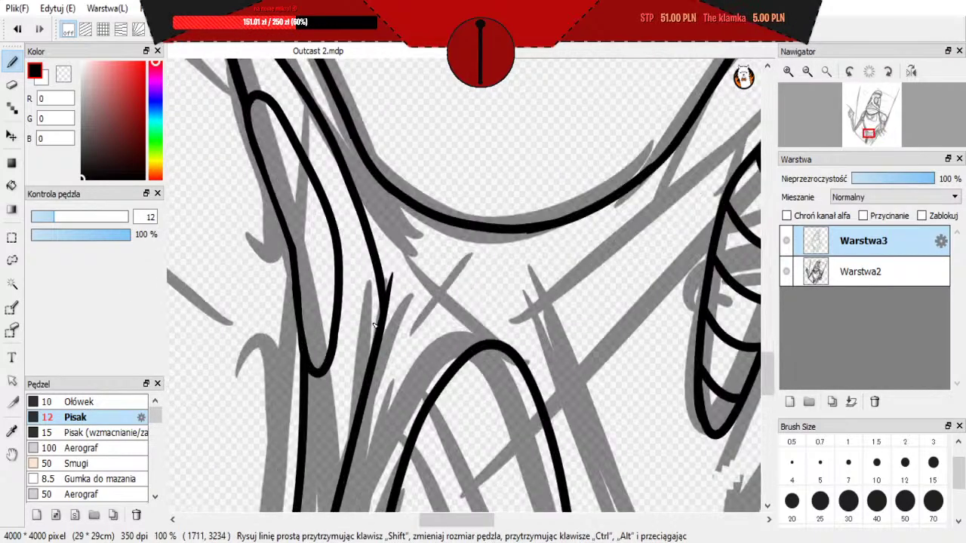
pyautogui.click(11, 84)
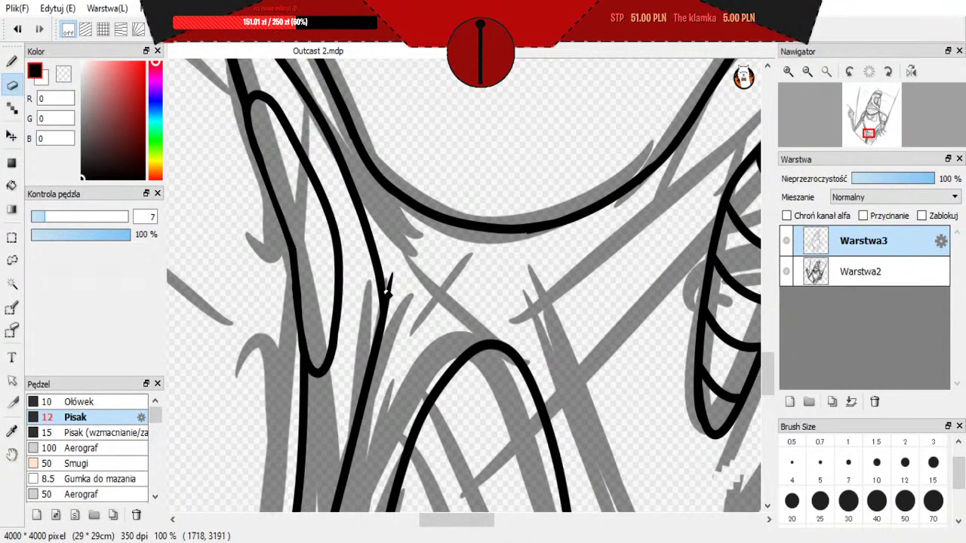
pyautogui.moveTo(397, 269)
pyautogui.mouseDown()
pyautogui.moveTo(403, 319)
pyautogui.moveTo(390, 272)
pyautogui.moveTo(397, 300)
pyautogui.mouseUp()
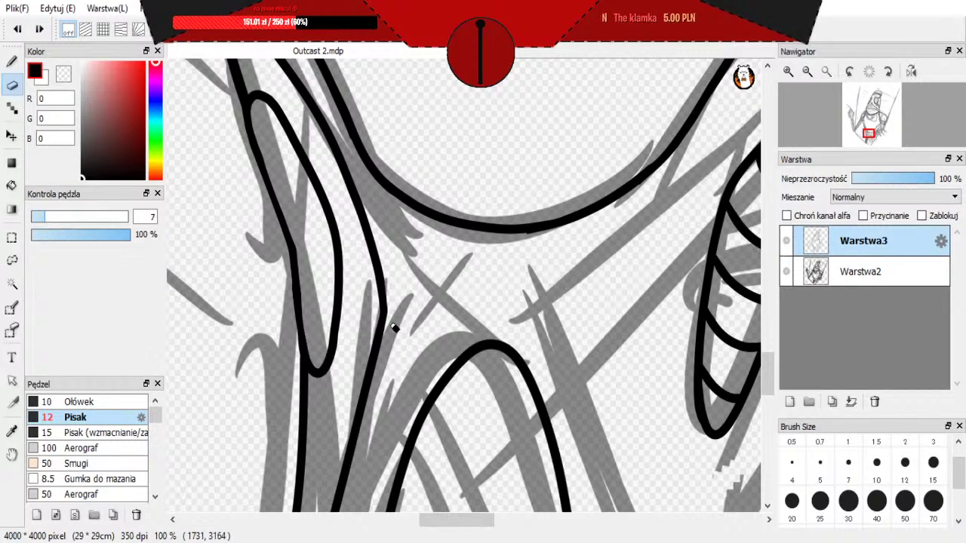
# Step: Ink a line along the right side of the small arch, rising from its lower right end, with the size 12 pen
pyautogui.scroll(-4, 386, 352)
pyautogui.scroll(2, 419, 417)
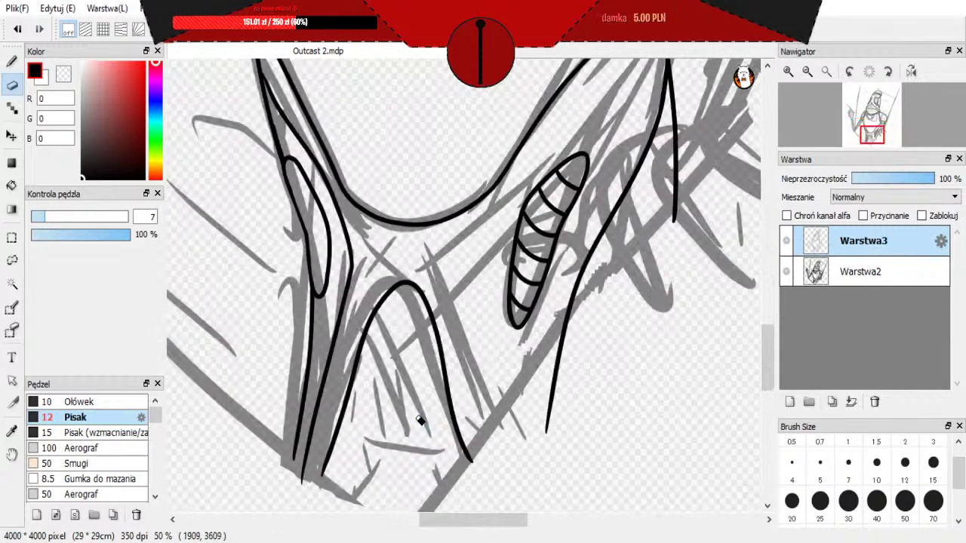
pyautogui.click(11, 61)
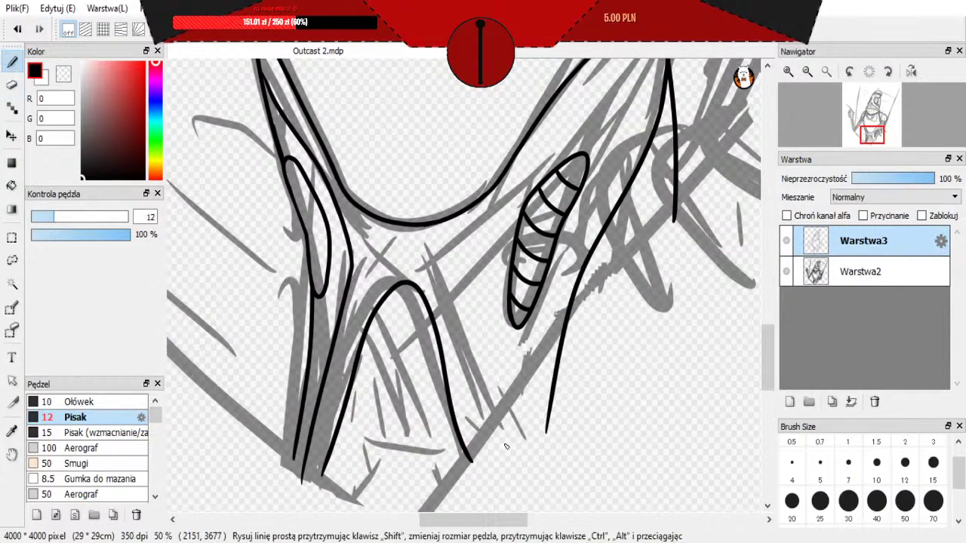
pyautogui.hotkey('ctrl', 'z')
pyautogui.moveTo(496, 449)
pyautogui.mouseDown()
pyautogui.moveTo(457, 280)
pyautogui.moveTo(461, 253)
pyautogui.mouseUp()
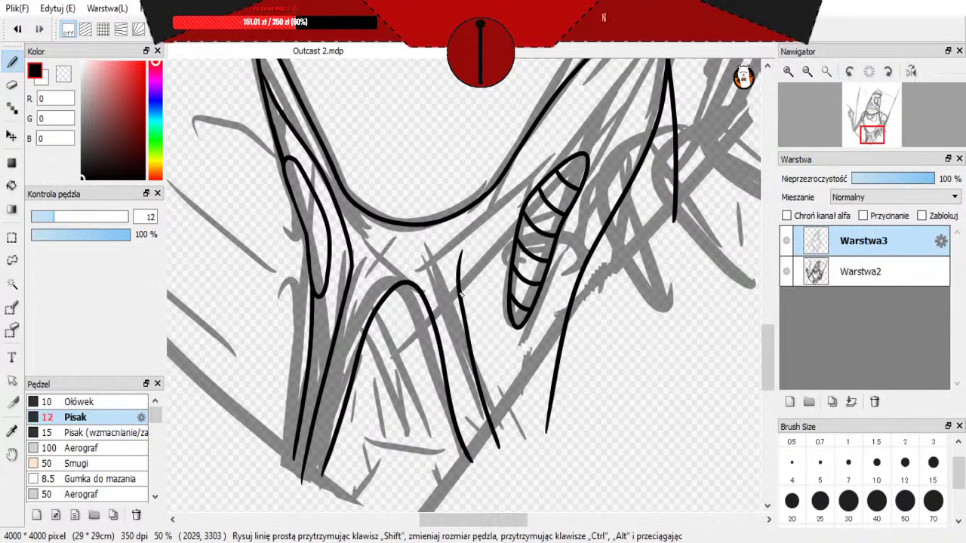
pyautogui.hotkey('ctrl', 'z')
pyautogui.scroll(-1, 533, 157)
pyautogui.scroll(1, 546, 260)
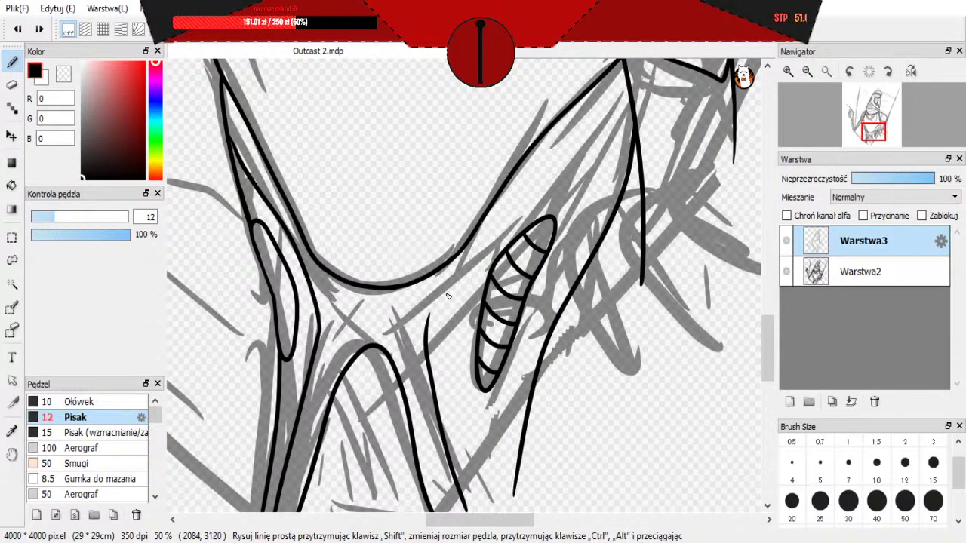
# Step: Ink a long diagonal line above the ribbed oval, from its left side up to the right side line
pyautogui.moveTo(448, 296); pyautogui.dragTo(575, 153)
pyautogui.hotkey('ctrl', 'z')
pyautogui.moveTo(453, 299)
pyautogui.mouseDown()
pyautogui.moveTo(510, 225)
pyautogui.moveTo(618, 130)
pyautogui.moveTo(631, 108)
pyautogui.mouseUp()
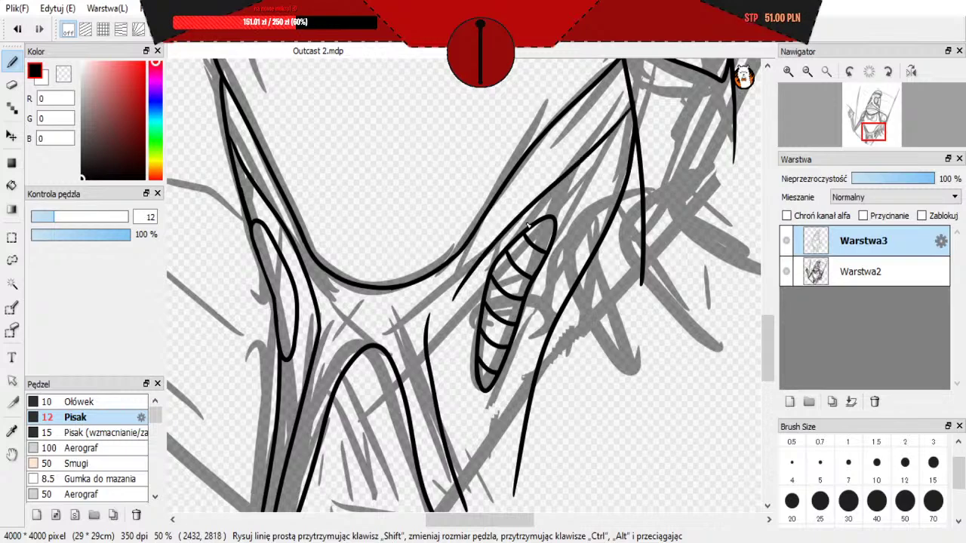
pyautogui.hotkey('ctrl', 'z')
pyautogui.moveTo(451, 298); pyautogui.dragTo(622, 98)
pyautogui.hotkey('ctrl', 'z')
pyautogui.moveTo(453, 296)
pyautogui.mouseDown()
pyautogui.moveTo(469, 261)
pyautogui.moveTo(614, 108)
pyautogui.mouseUp()
pyautogui.hotkey('ctrl', 'z')
pyautogui.moveTo(456, 295); pyautogui.dragTo(626, 86)
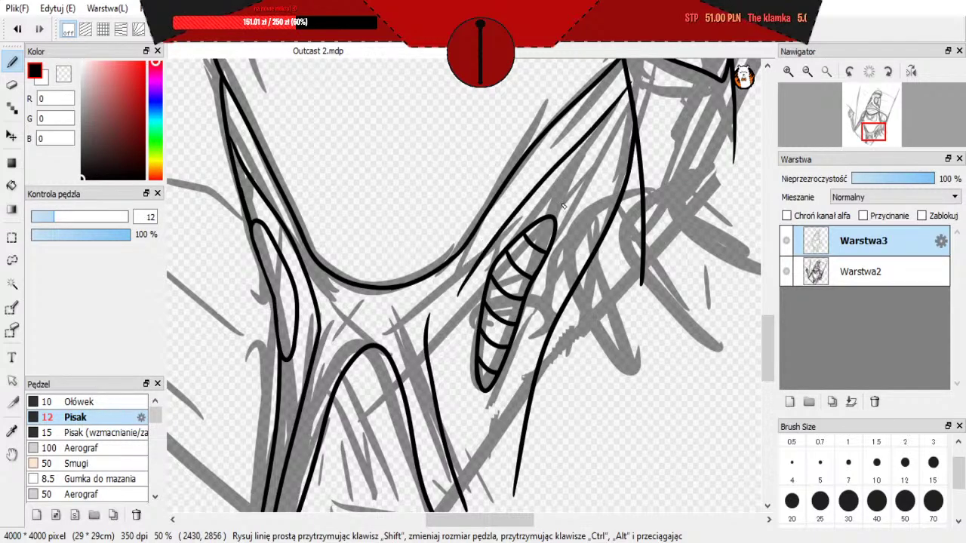
# Step: Ink a connecting line from the top of the line beside the small arch to the long diagonal line
pyautogui.moveTo(429, 329); pyautogui.dragTo(484, 246)
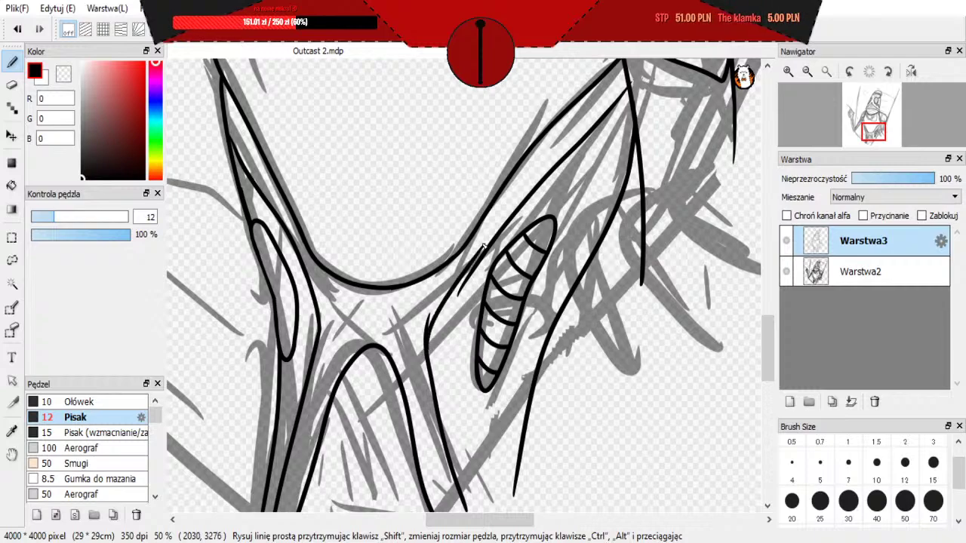
pyautogui.hotkey('ctrl', 'z')
pyautogui.moveTo(429, 327); pyautogui.dragTo(497, 228)
pyautogui.hotkey('ctrl', 'z')
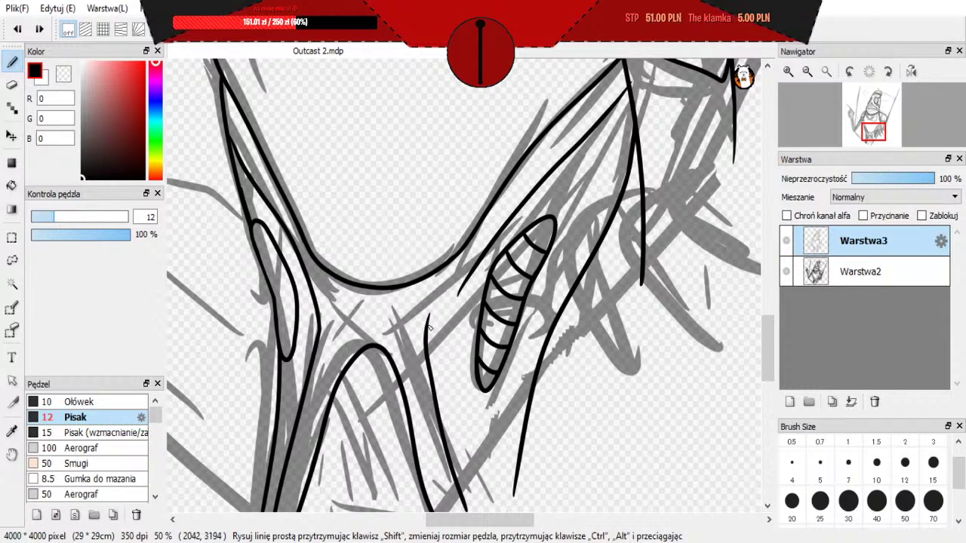
pyautogui.moveTo(430, 327); pyautogui.dragTo(498, 228)
pyautogui.hotkey('ctrl', 'z')
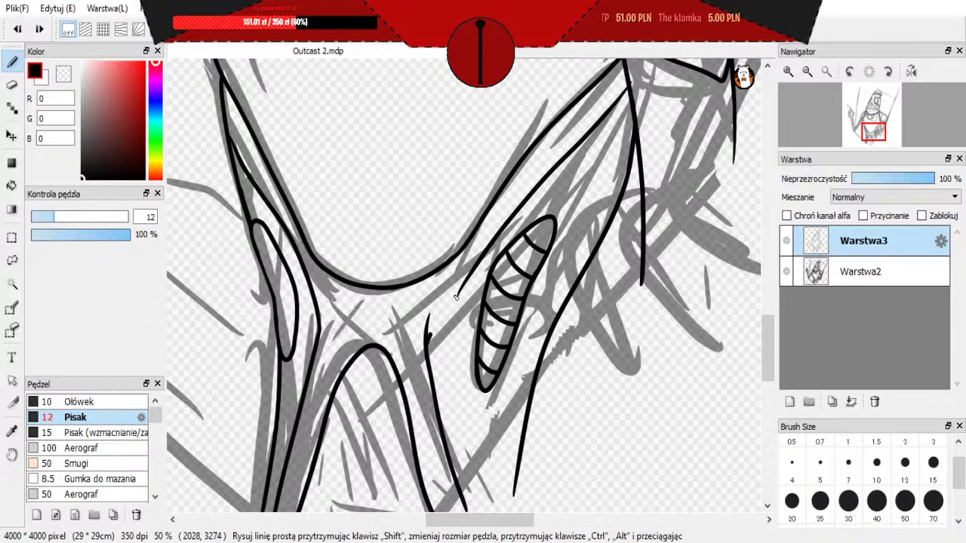
pyautogui.moveTo(429, 334)
pyautogui.mouseDown()
pyautogui.moveTo(492, 237)
pyautogui.moveTo(426, 348)
pyautogui.mouseUp()
pyautogui.hotkey('ctrl', 'z')
pyautogui.hotkey('ctrl', 'z')
pyautogui.hotkey('ctrl', 'z')
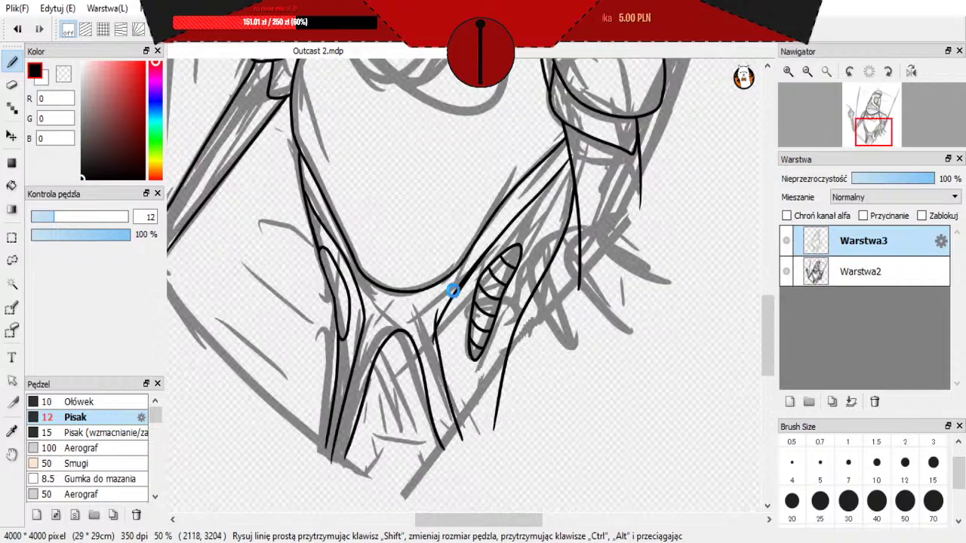
# Step: Erase the long diagonal line's stray lower tail near the ribbed oval with the size 7 eraser
pyautogui.scroll(3, 461, 335)
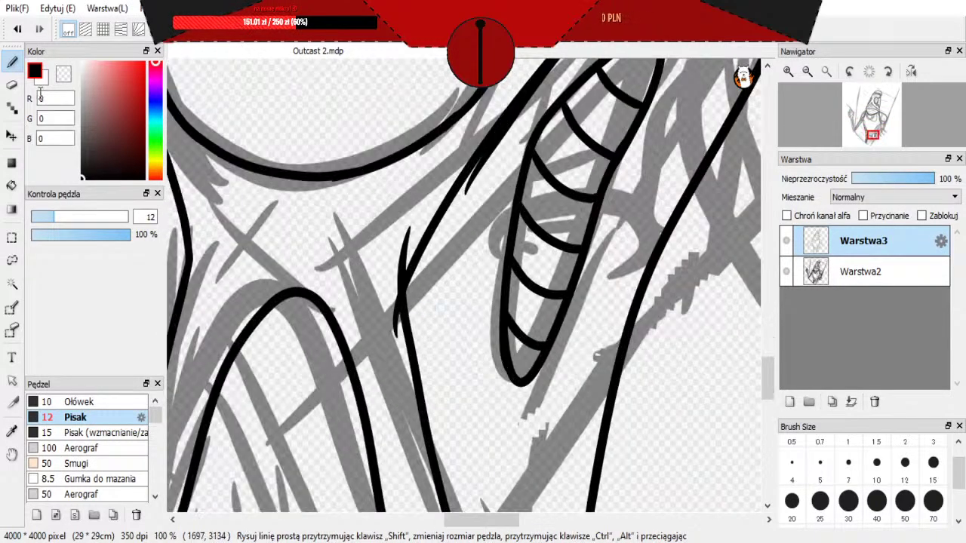
pyautogui.press('e')
pyautogui.moveTo(505, 131); pyautogui.dragTo(525, 109)
pyautogui.hotkey('ctrl', 'z')
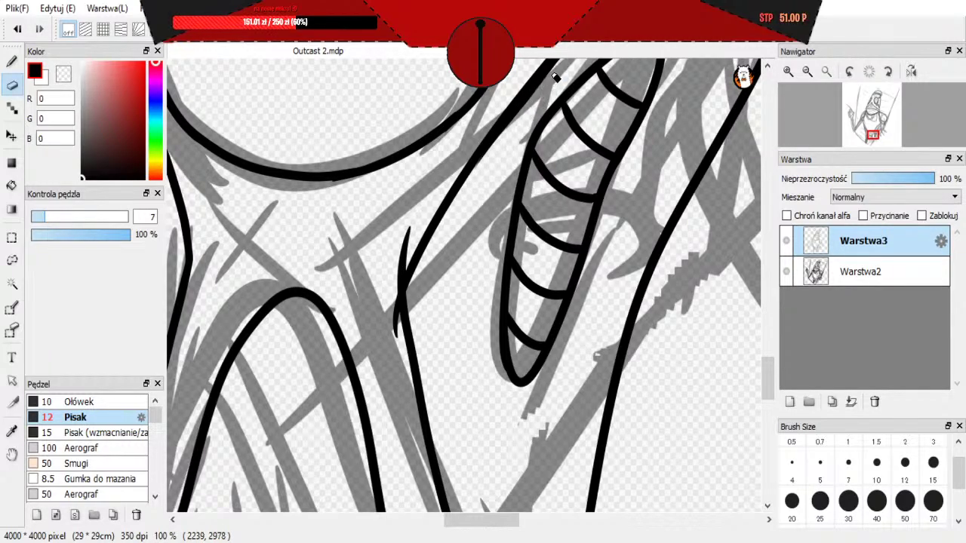
pyautogui.hotkey('ctrl', 'z')
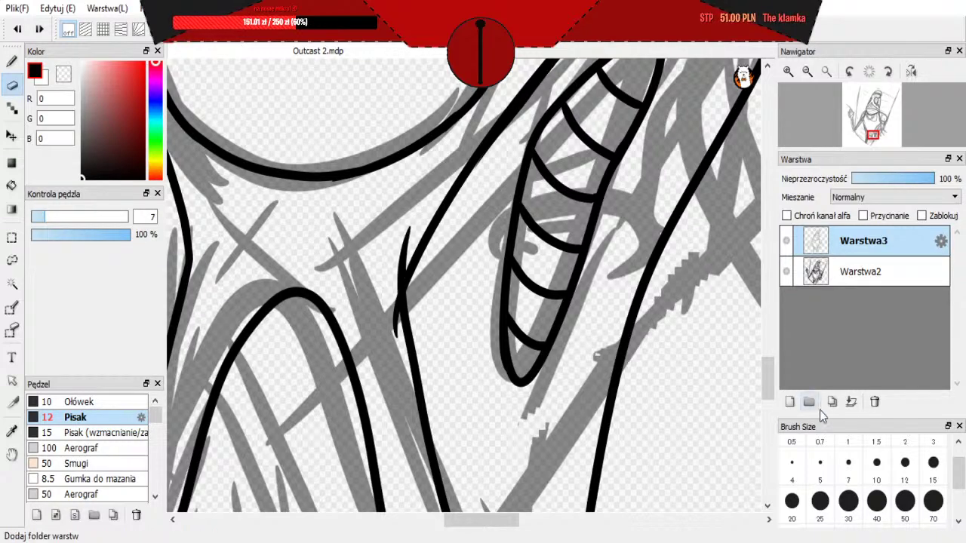
# Step: Set the eraser size to 12 and erase the stray tips around the corner right of the small arch
pyautogui.click(905, 463)
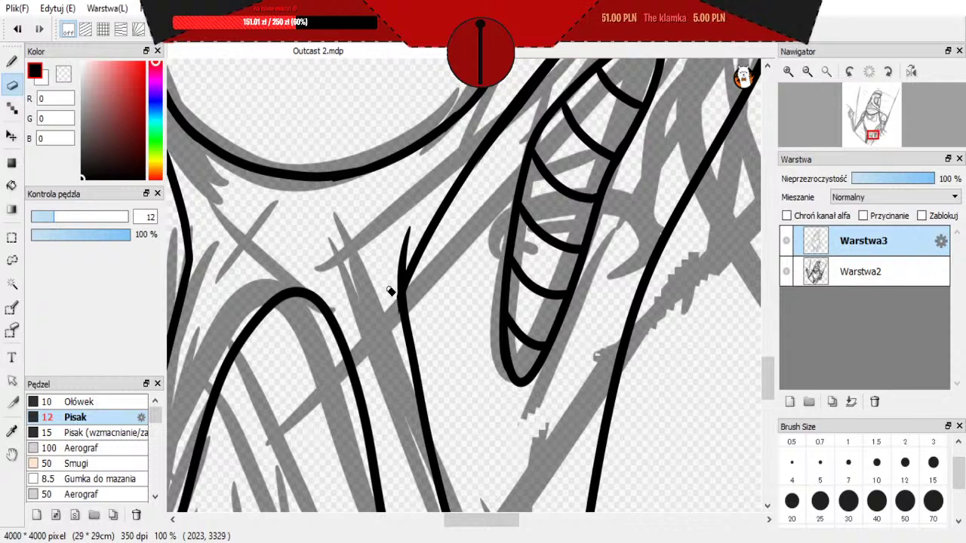
pyautogui.moveTo(396, 304)
pyautogui.mouseDown()
pyautogui.moveTo(424, 218)
pyautogui.moveTo(393, 306)
pyautogui.moveTo(414, 244)
pyautogui.moveTo(399, 289)
pyautogui.mouseUp()
pyautogui.hotkey('ctrl', 'z')
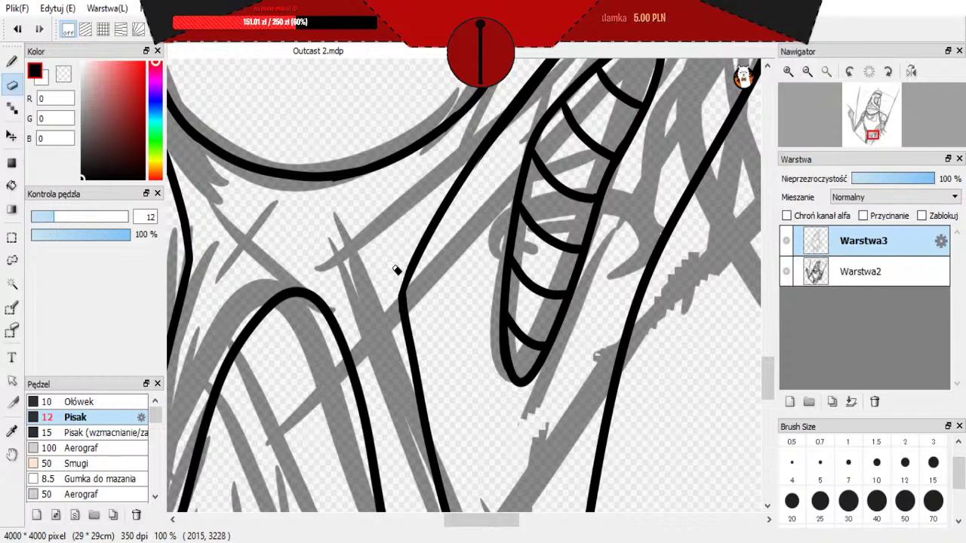
# Step: Re-ink the corner right of the small arch with the size 12 pen to join both lines
pyautogui.scroll(-6, 396, 270)
pyautogui.scroll(6, 350, 306)
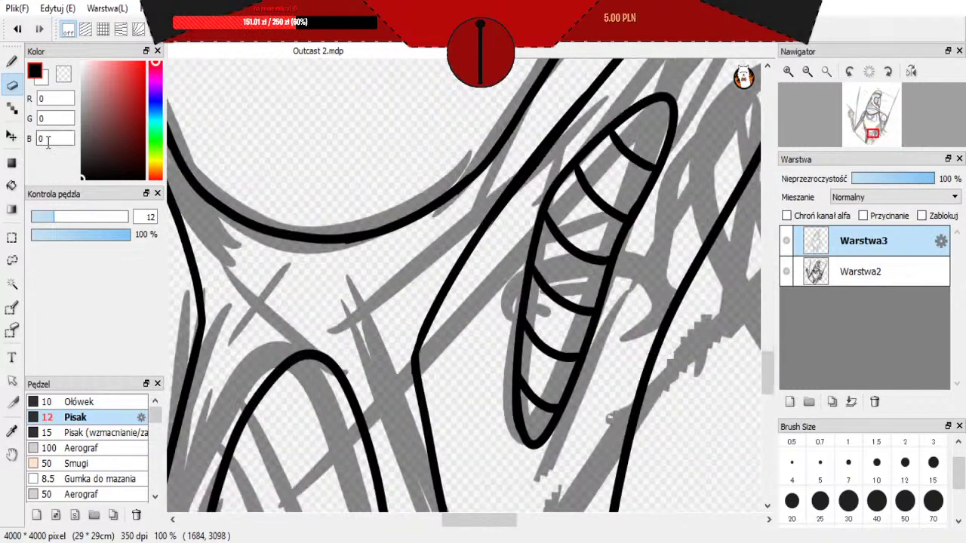
pyautogui.press('p')
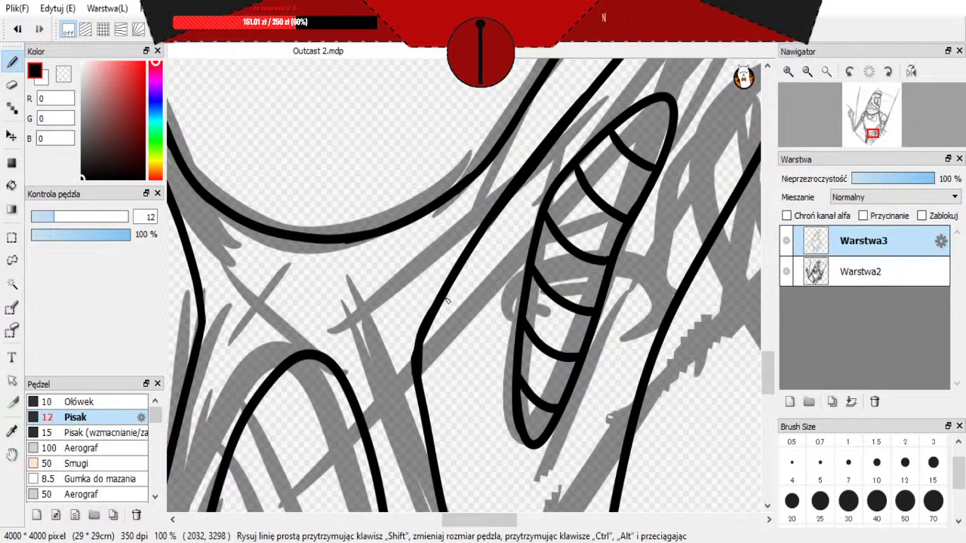
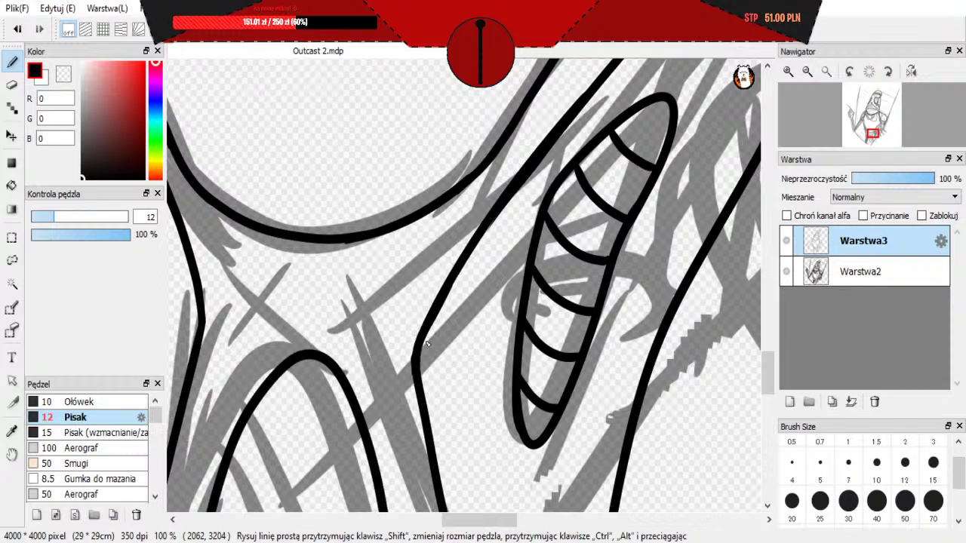
pyautogui.hotkey('ctrl', 'z')
pyautogui.moveTo(415, 360); pyautogui.dragTo(458, 266)
# Step: Hide the sketch layer Warstwa2 to leave only the black line art displayed
pyautogui.scroll(-4, 464, 269)
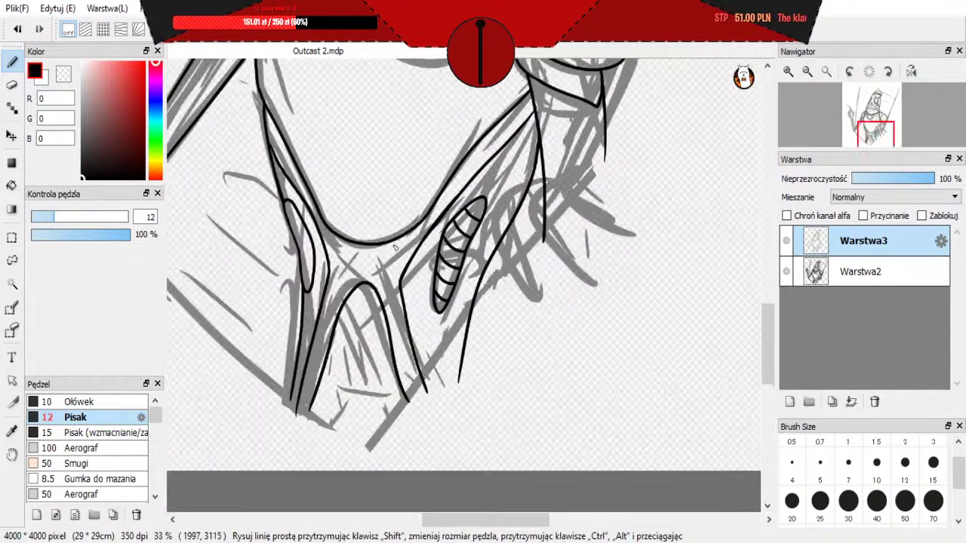
pyautogui.scroll(1, 285, 121)
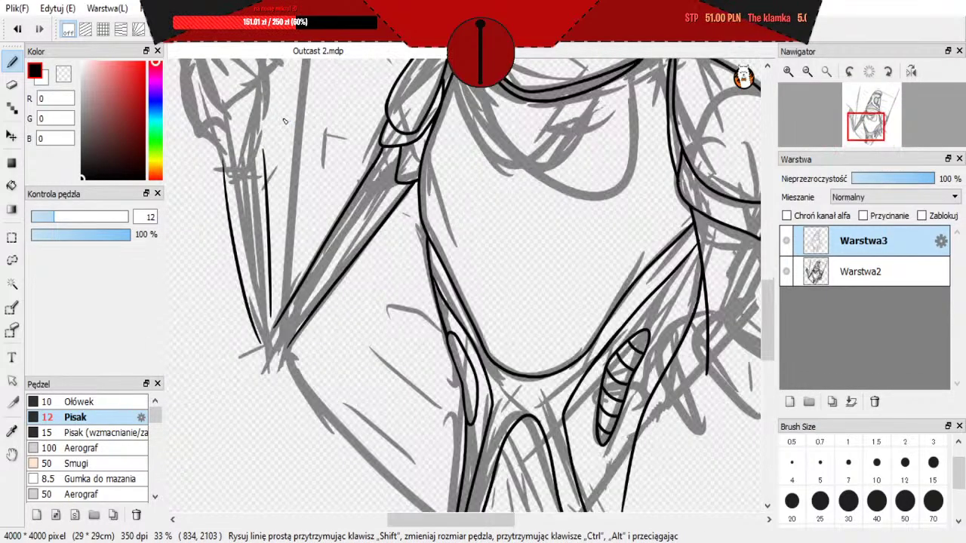
pyautogui.scroll(1, 347, 230)
pyautogui.scroll(-1, 494, 423)
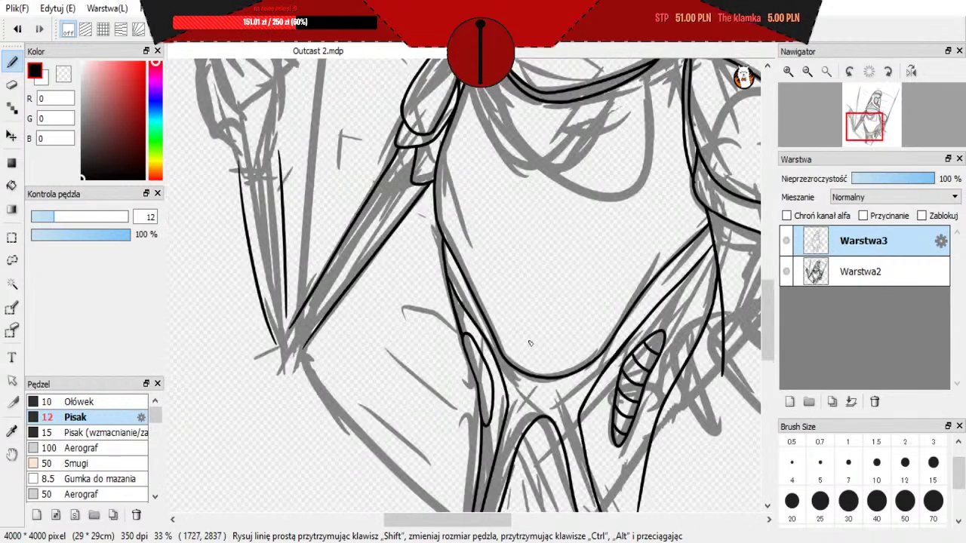
pyautogui.scroll(3, 602, 430)
pyautogui.scroll(-5, 539, 411)
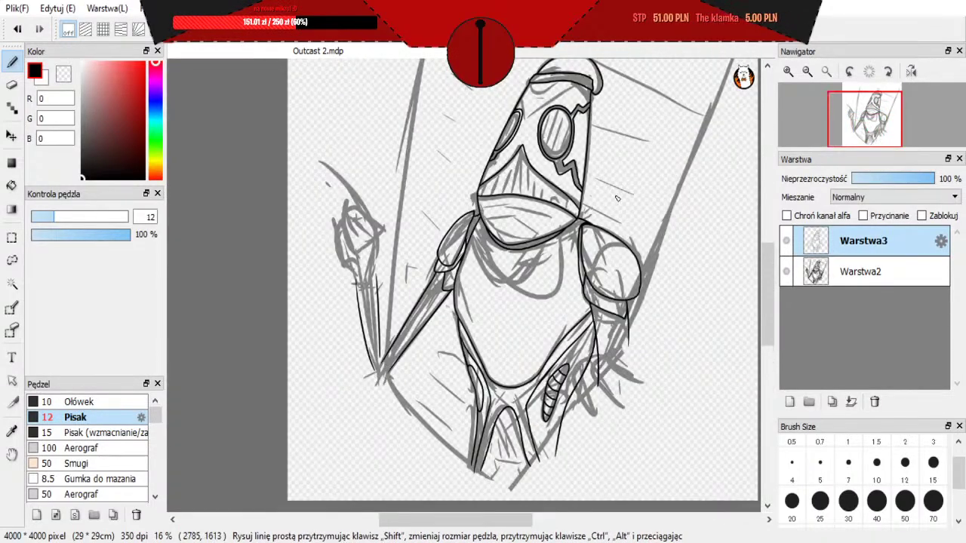
pyautogui.click(787, 271)
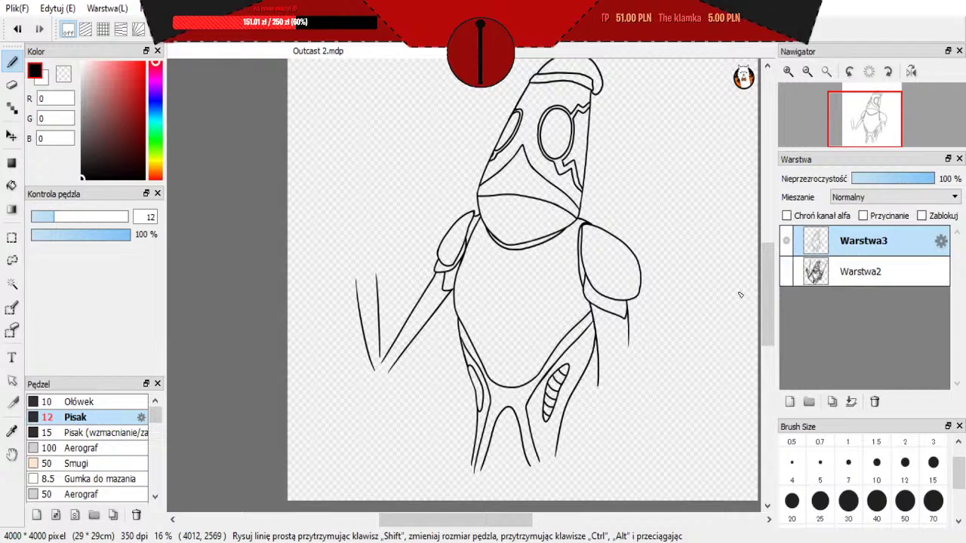
# Step: Thin the thick overlap on the diagonal line left of the ribbed oval with the size 12 eraser
pyautogui.scroll(2, 579, 366)
pyautogui.scroll(-1, 548, 370)
pyautogui.scroll(1, 524, 423)
pyautogui.scroll(-1, 502, 392)
pyautogui.scroll(1, 498, 389)
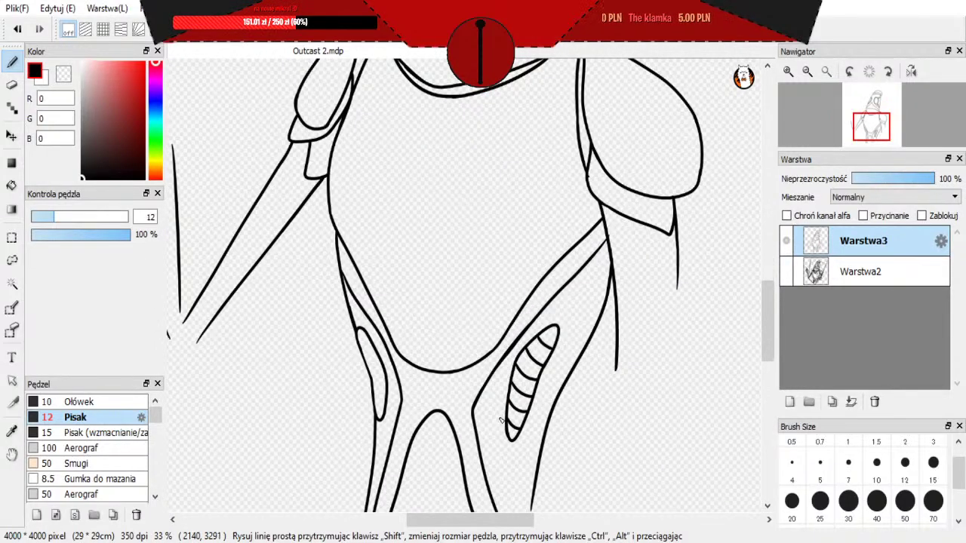
pyautogui.scroll(-1, 501, 413)
pyautogui.scroll(2, 505, 386)
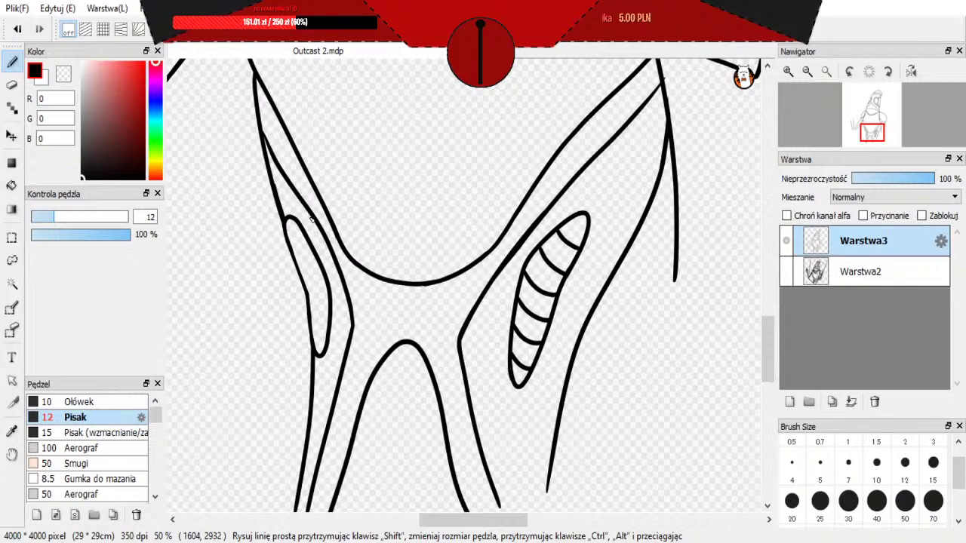
pyautogui.scroll(1, 671, 145)
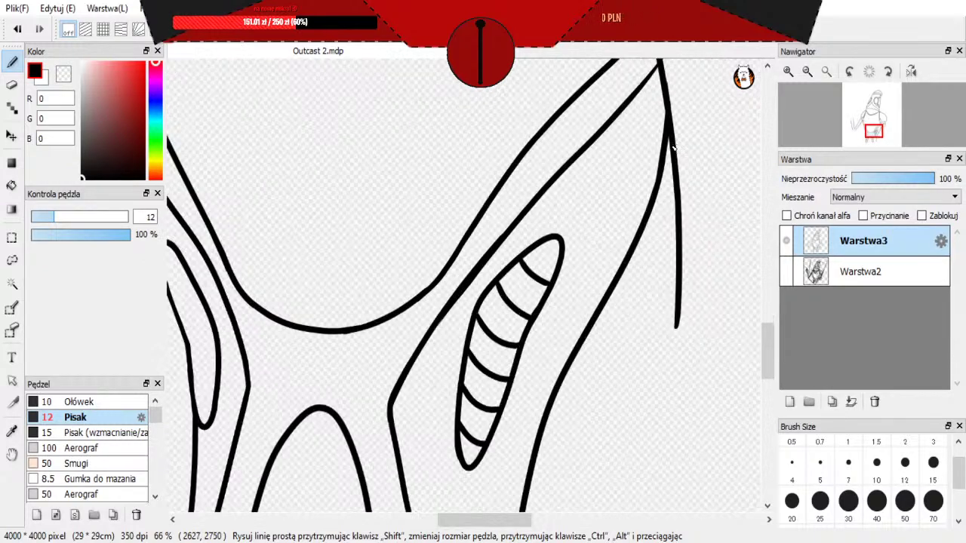
pyautogui.click(12, 84)
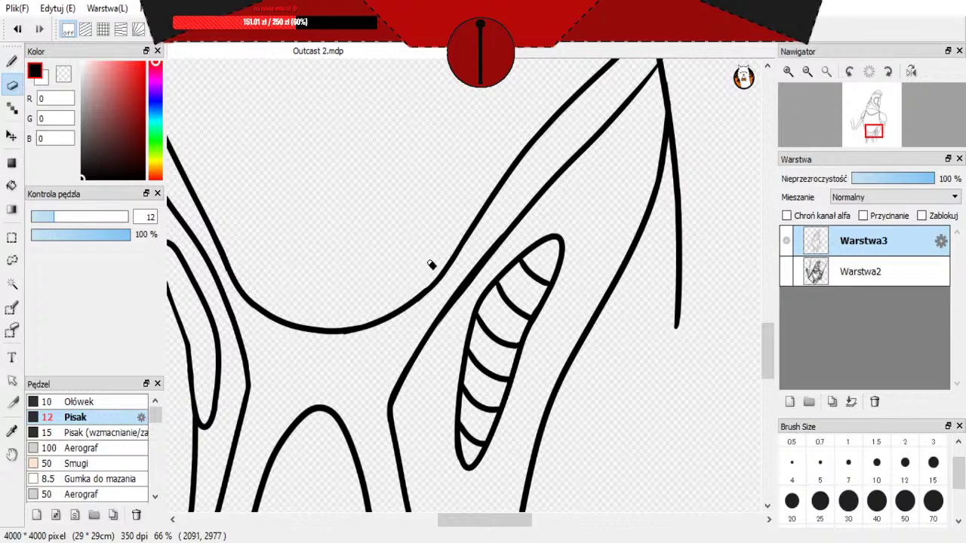
pyautogui.hotkey('ctrl', 'z')
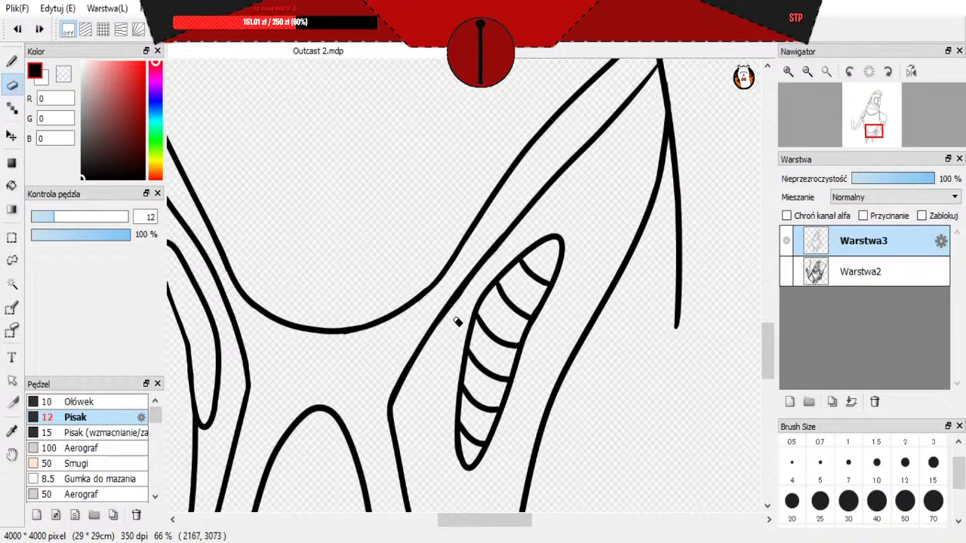
# Step: Erase the diagonal line from above the ribbed oval to the right side line with the size 30 eraser
pyautogui.scroll(-2, 484, 276)
pyautogui.scroll(1, 506, 310)
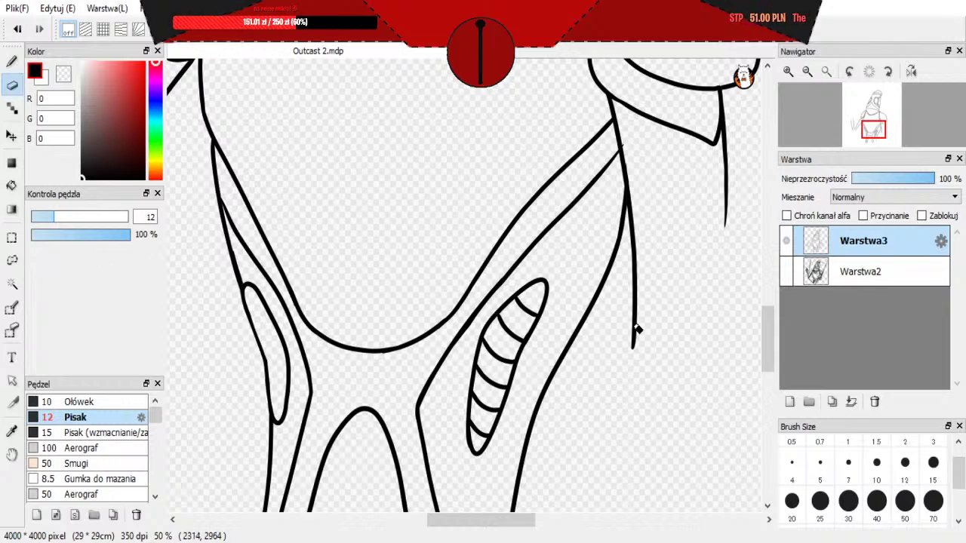
pyautogui.click(849, 501)
pyautogui.moveTo(480, 310); pyautogui.dragTo(609, 163)
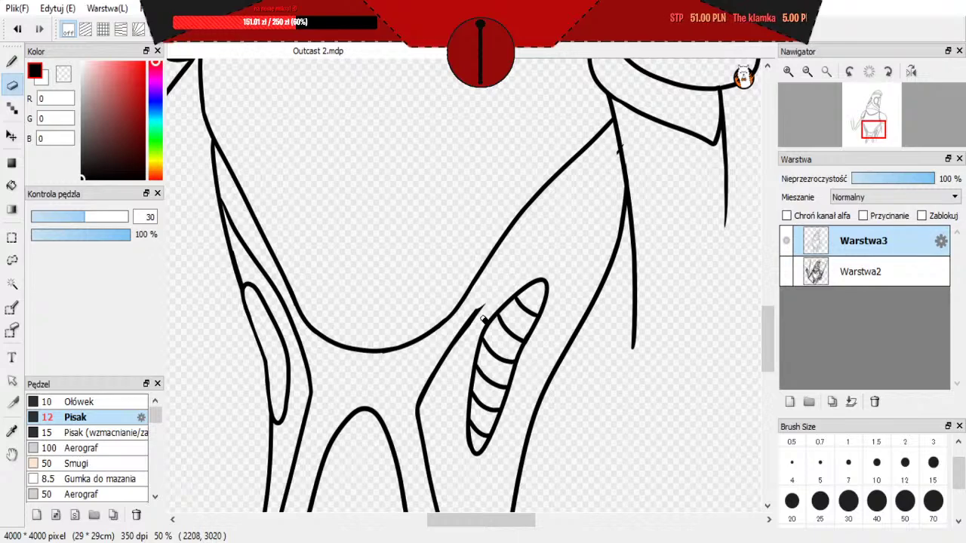
# Step: Ink a diagonal line from above the ribbed oval up towards the right side line with the size 12 pen
pyautogui.press('b')
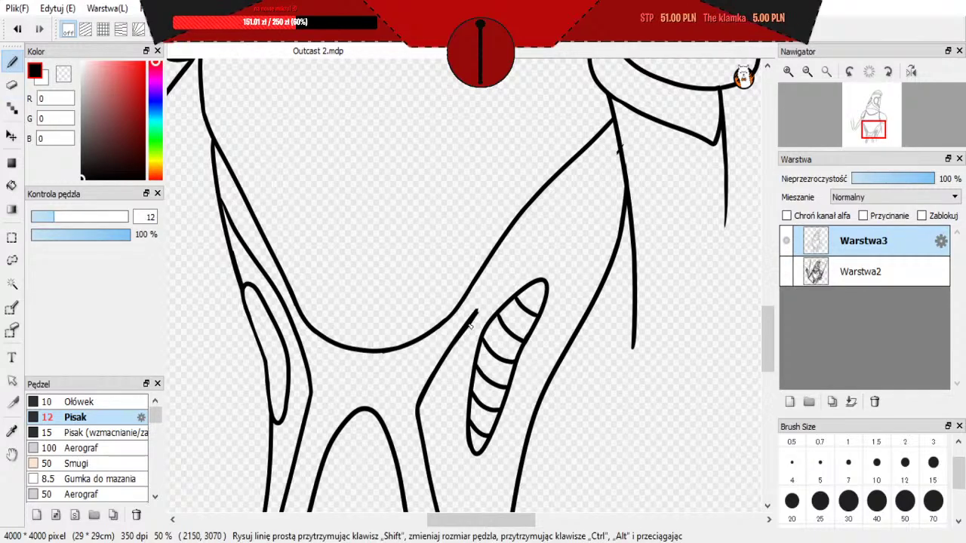
pyautogui.moveTo(472, 318); pyautogui.dragTo(609, 183)
pyautogui.hotkey('ctrl', 'z')
pyautogui.moveTo(465, 326); pyautogui.dragTo(593, 195)
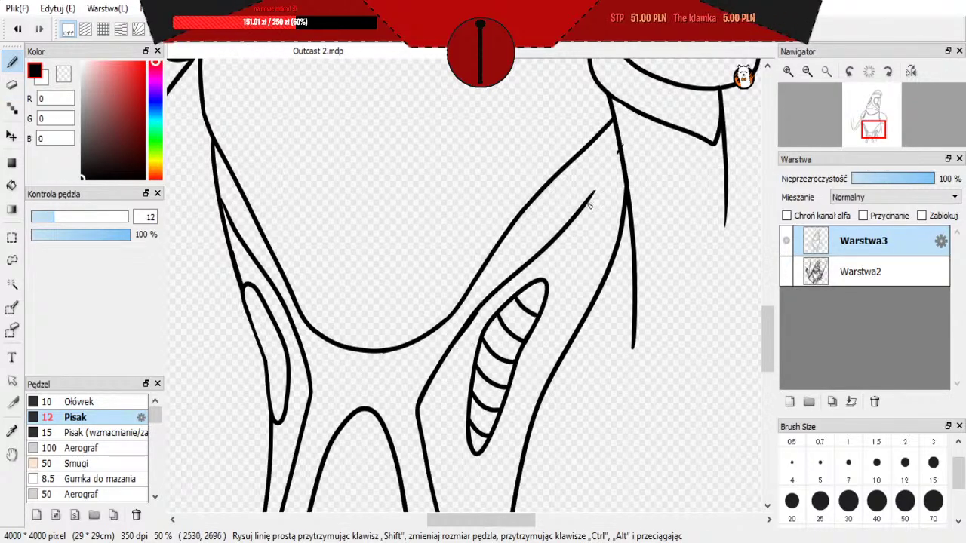
pyautogui.hotkey('ctrl', 'z')
pyautogui.moveTo(475, 310); pyautogui.dragTo(586, 219)
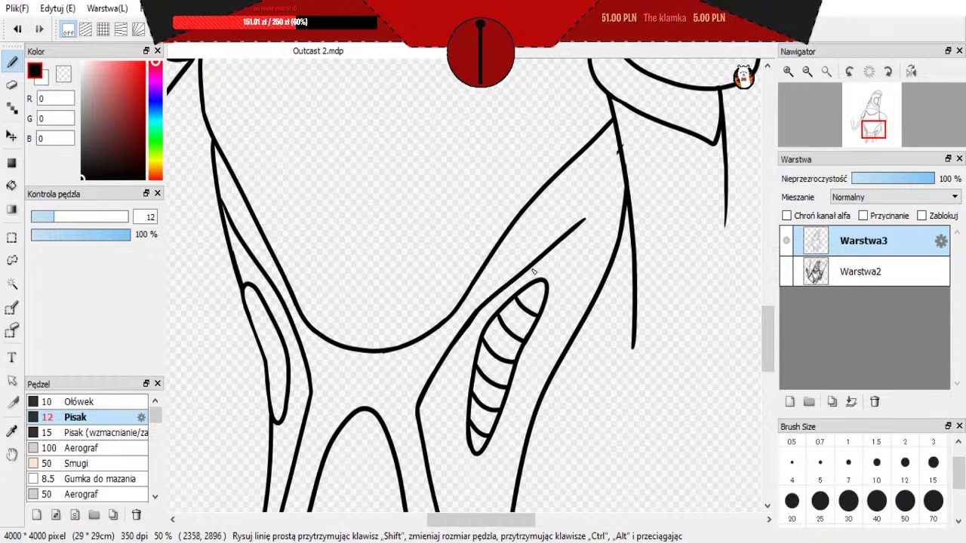
pyautogui.hotkey('ctrl', 'z')
pyautogui.moveTo(477, 310); pyautogui.dragTo(615, 180)
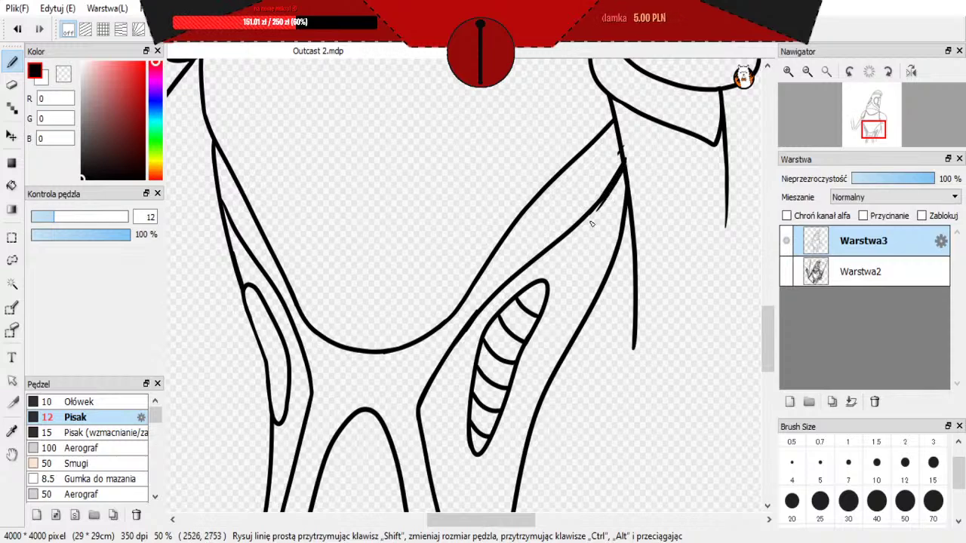
pyautogui.hotkey('ctrl', 'z')
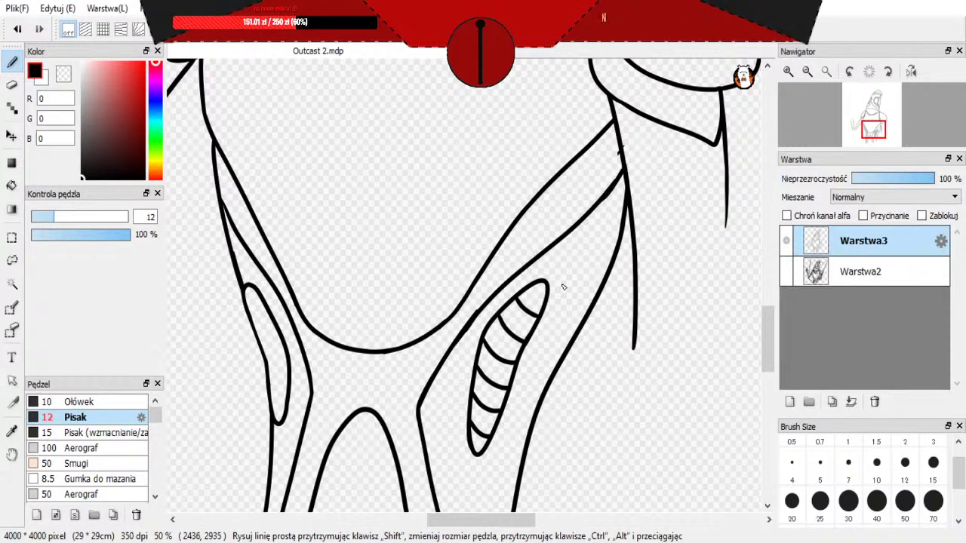
# Step: Re-ink the upper end of the diagonal line with the size 12 pen to join it to the right side line
pyautogui.scroll(4, 569, 281)
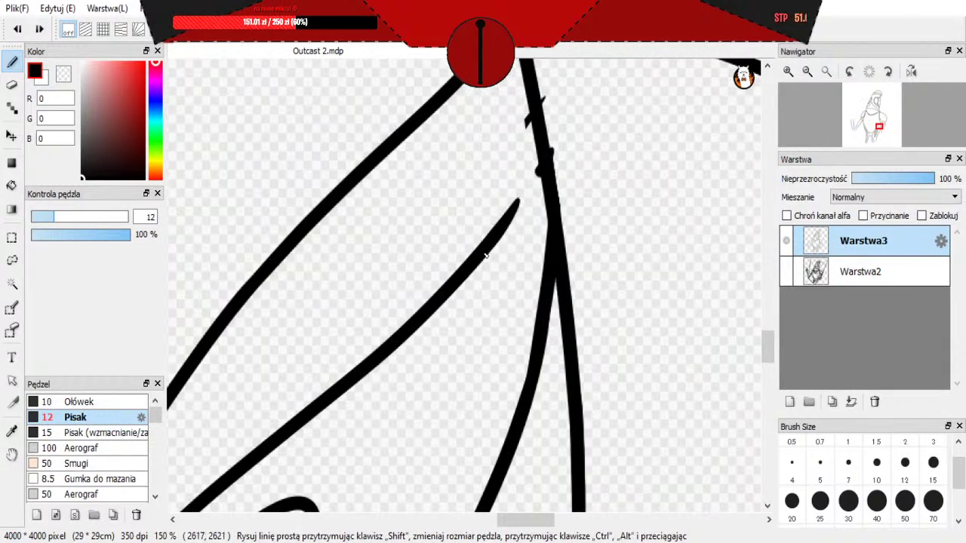
pyautogui.moveTo(540, 172); pyautogui.dragTo(468, 272)
pyautogui.hotkey('ctrl', 'z')
pyautogui.hotkey('ctrl', 'z')
pyautogui.moveTo(545, 165); pyautogui.dragTo(470, 268)
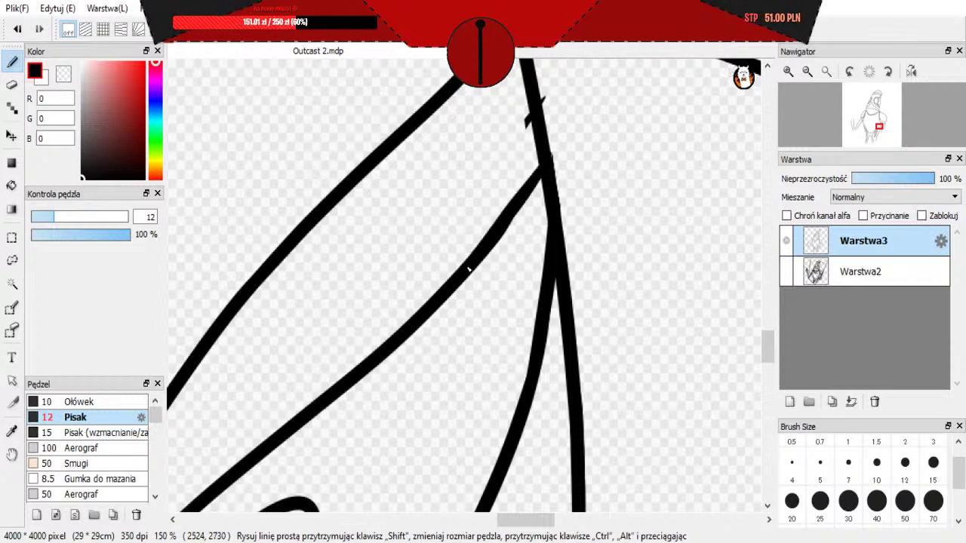
pyautogui.hotkey('ctrl', 'z')
pyautogui.moveTo(542, 168); pyautogui.dragTo(461, 276)
# Step: Erase the stray stroke ends sticking out of the right side line above the junction with the size 7 eraser
pyautogui.click(12, 85)
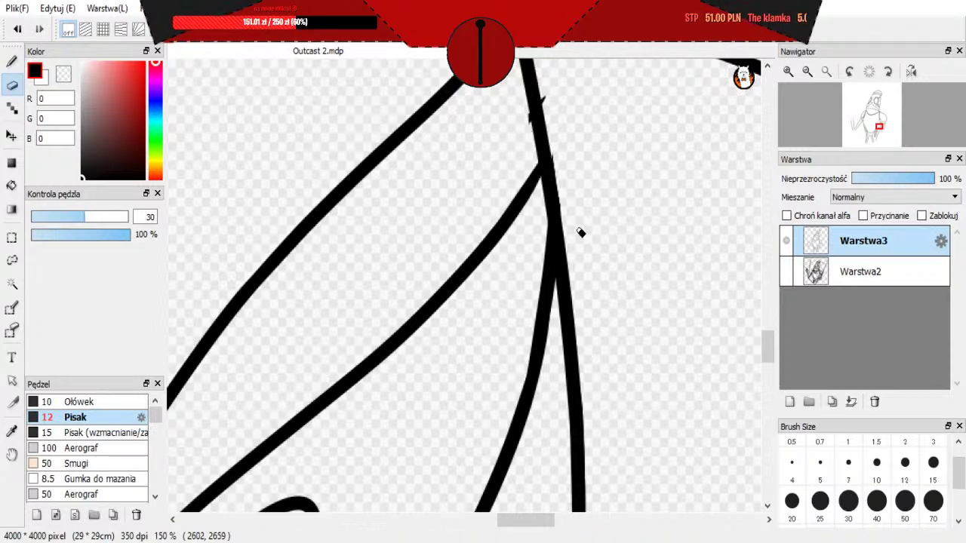
pyautogui.click(848, 461)
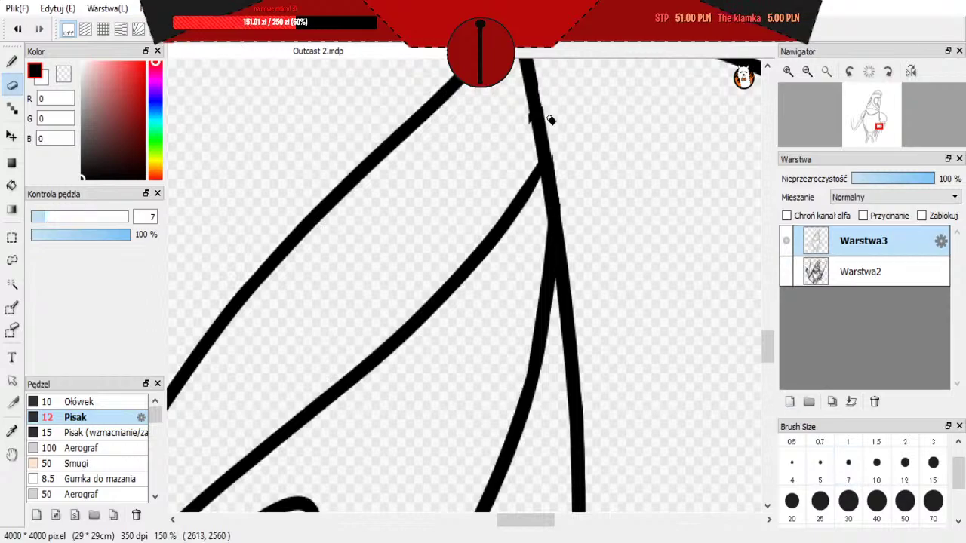
pyautogui.moveTo(546, 116); pyautogui.dragTo(542, 85)
pyautogui.moveTo(531, 148); pyautogui.dragTo(530, 115)
# Step: Thin the thick overlap on the diagonal line beside the ribbed oval with the size 7 eraser
pyautogui.scroll(-4, 746, 193)
pyautogui.scroll(4, 707, 244)
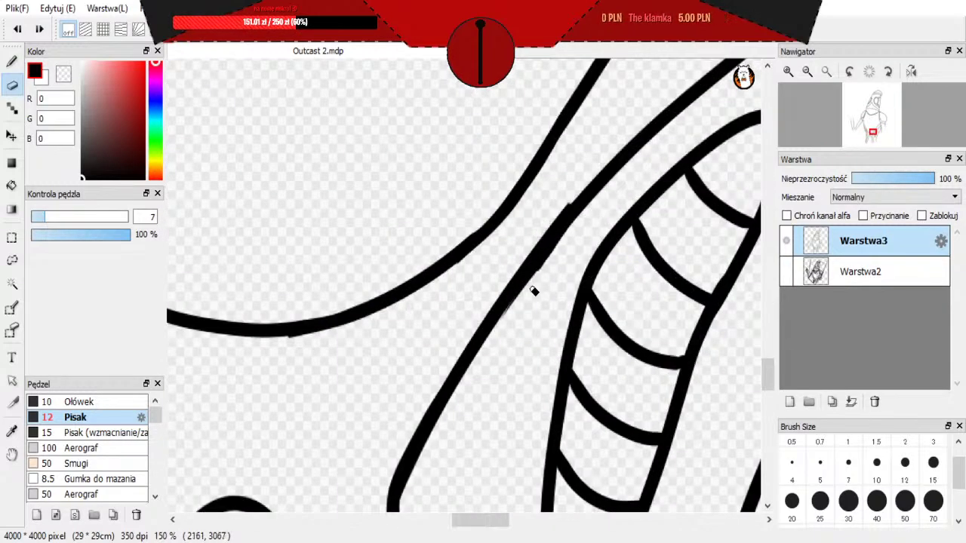
pyautogui.moveTo(536, 278); pyautogui.dragTo(576, 219)
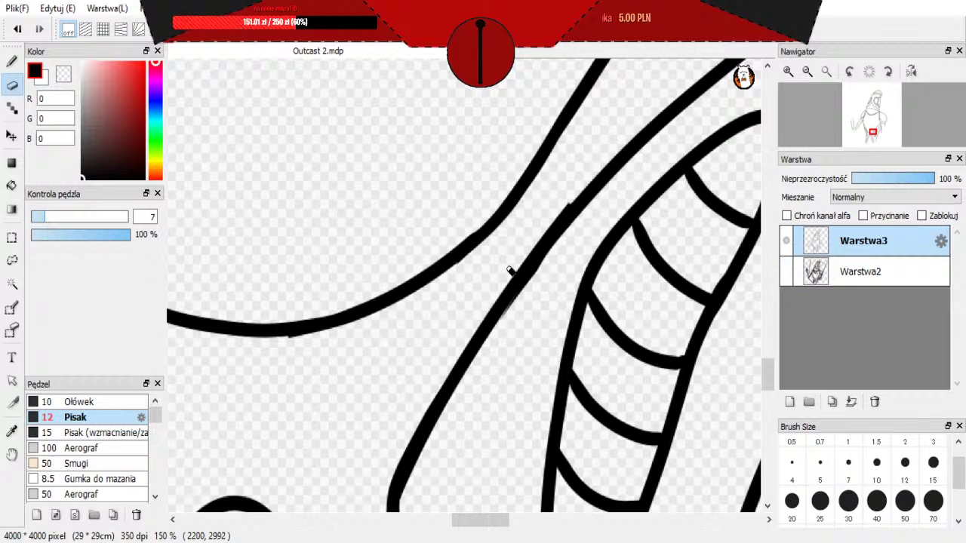
pyautogui.moveTo(585, 190); pyautogui.dragTo(525, 261)
pyautogui.hotkey('ctrl', 'z')
# Step: Show the sketch layer Warstwa2 again beneath the line art
pyautogui.scroll(-6, 561, 197)
pyautogui.scroll(3, 491, 269)
pyautogui.scroll(-2, 446, 299)
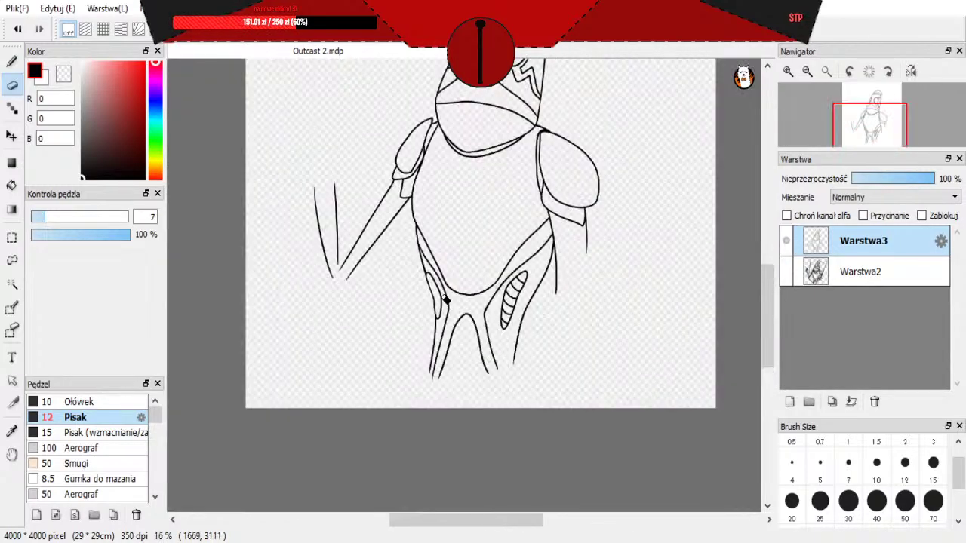
pyautogui.scroll(1, 466, 220)
pyautogui.click(786, 271)
pyautogui.scroll(-1, 485, 363)
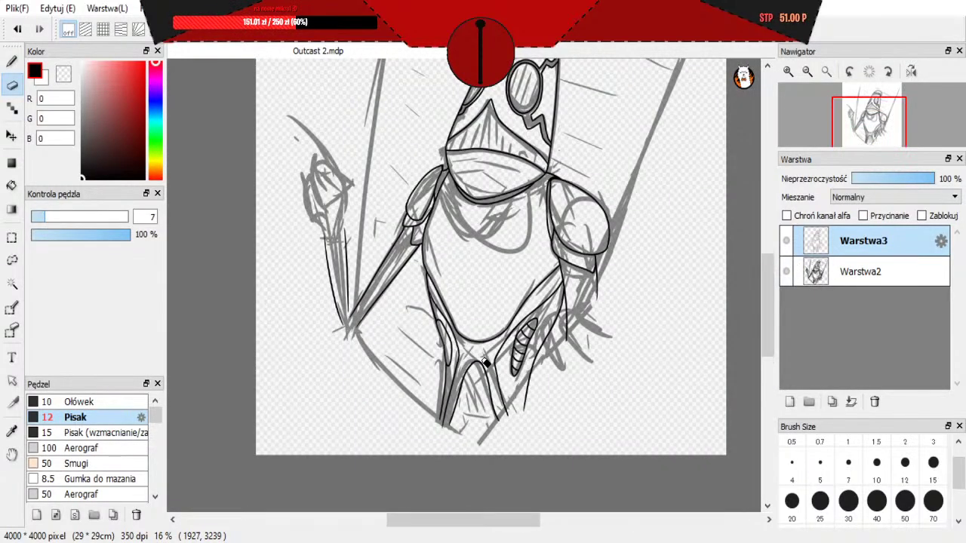
pyautogui.scroll(-3, 485, 363)
pyautogui.scroll(2, 481, 255)
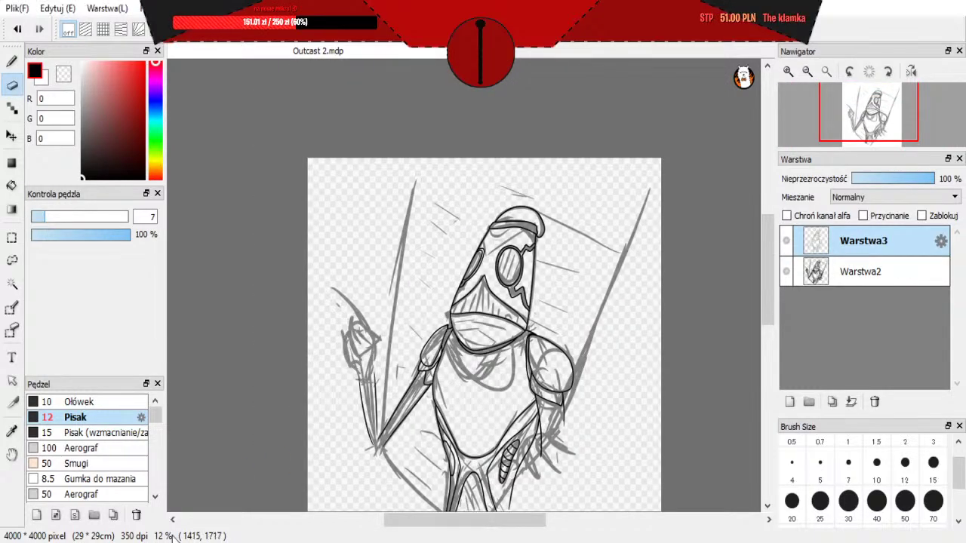
# Step: Ink a pointed arch inside the small arch between the legs with the size 12 pen, following the sketch
pyautogui.scroll(-1, 475, 323)
pyautogui.scroll(3, 437, 300)
pyautogui.scroll(-1, 437, 299)
pyautogui.scroll(2, 405, 285)
pyautogui.scroll(-2, 403, 284)
pyautogui.scroll(2, 331, 446)
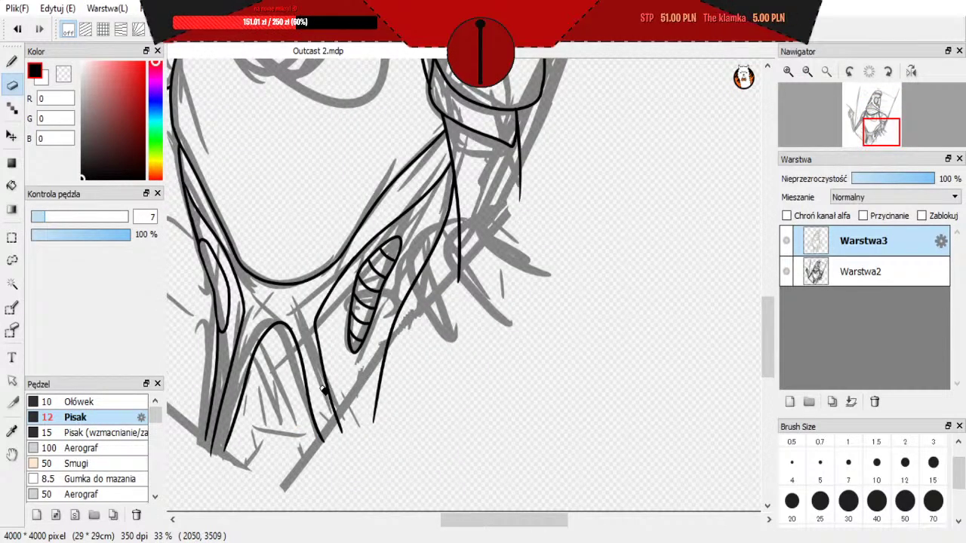
pyautogui.press('b')
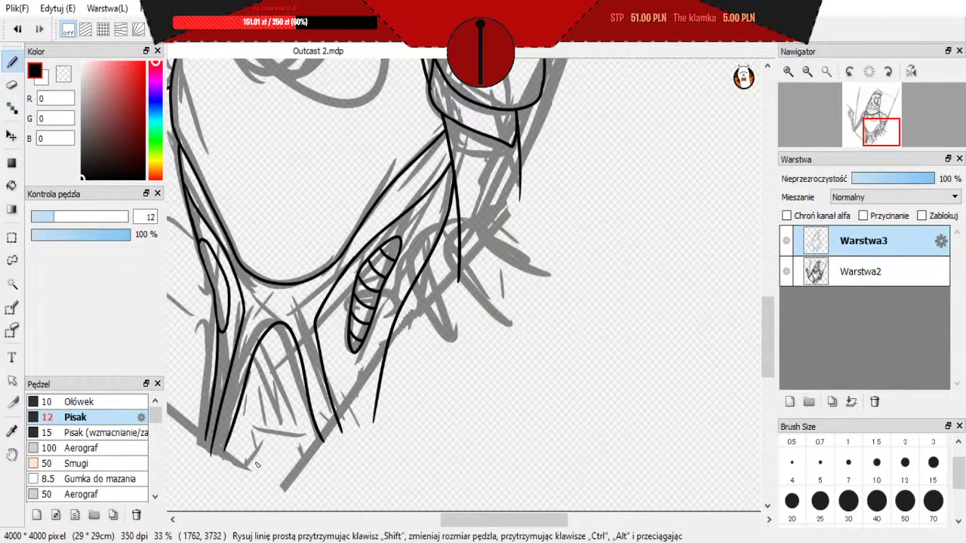
pyautogui.moveTo(262, 390); pyautogui.dragTo(269, 368)
pyautogui.hotkey('ctrl', 'z')
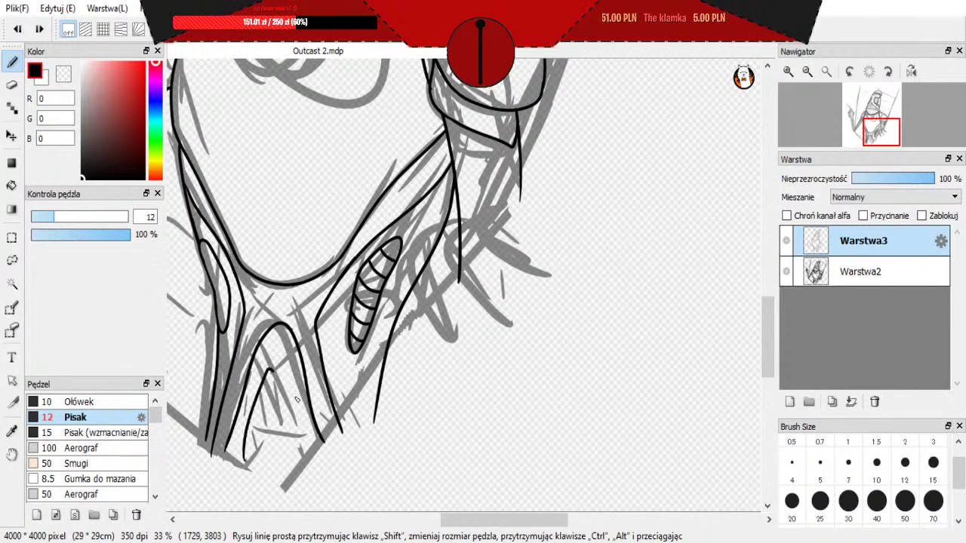
pyautogui.hotkey('ctrl', 'z')
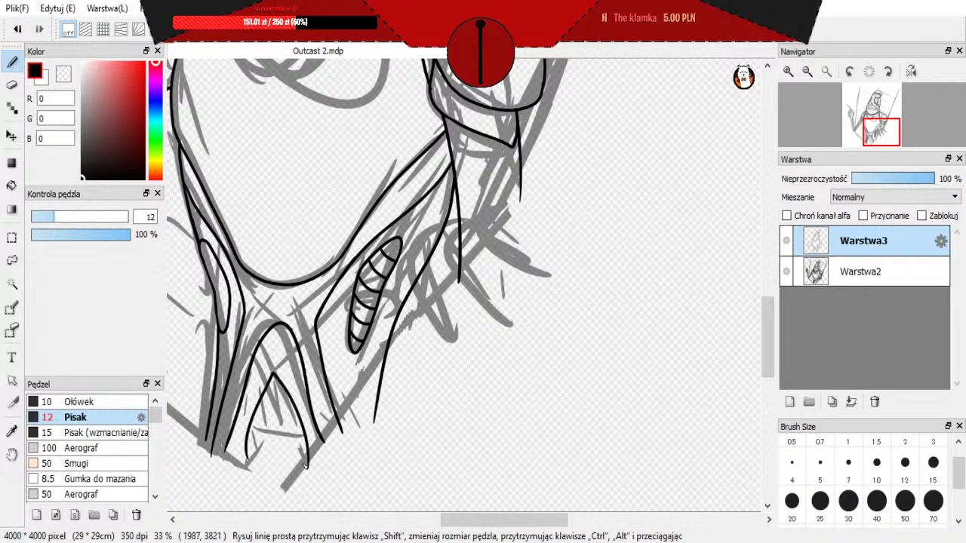
pyautogui.hotkey('ctrl', 'z')
pyautogui.hotkey('ctrl', 'z')
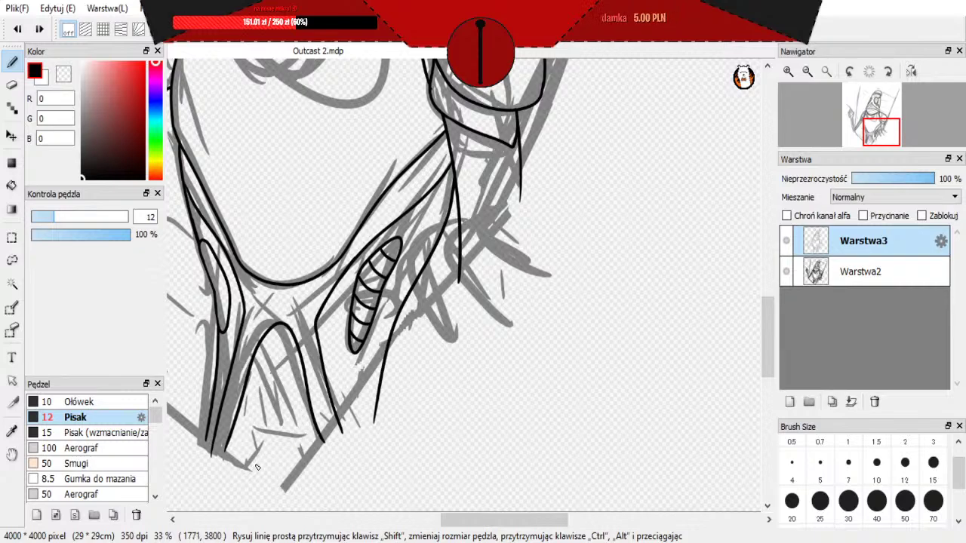
pyautogui.hotkey('ctrl', 'z')
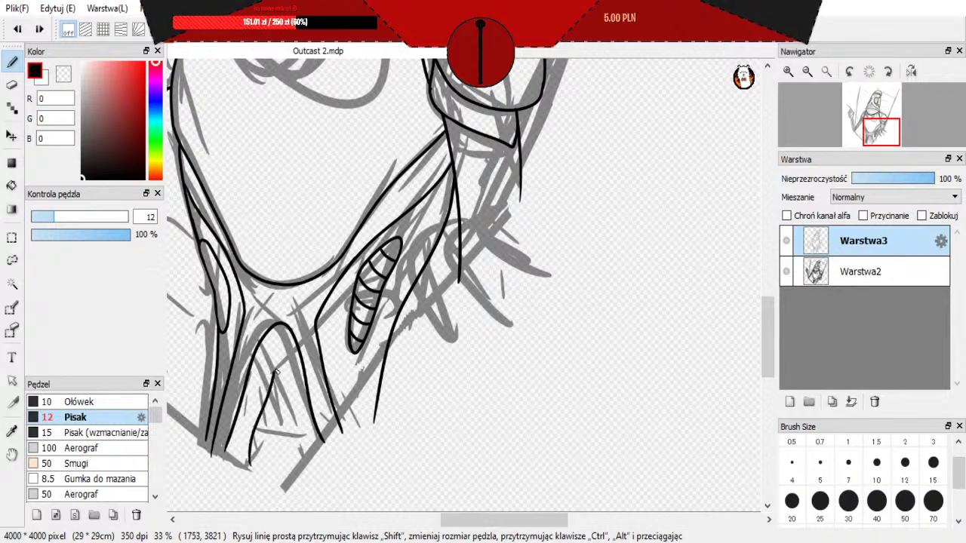
pyautogui.hotkey('ctrl', 'z')
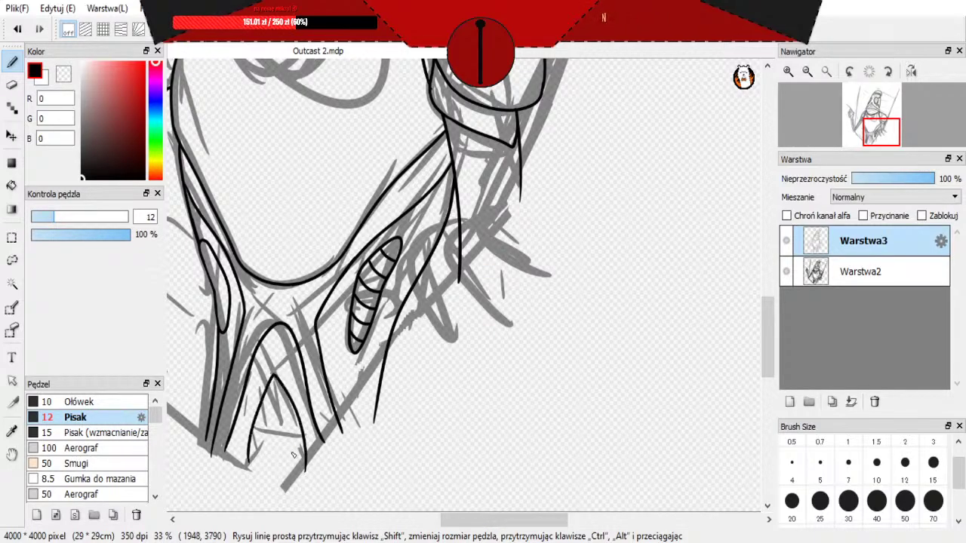
pyautogui.hotkey('ctrl', 'z')
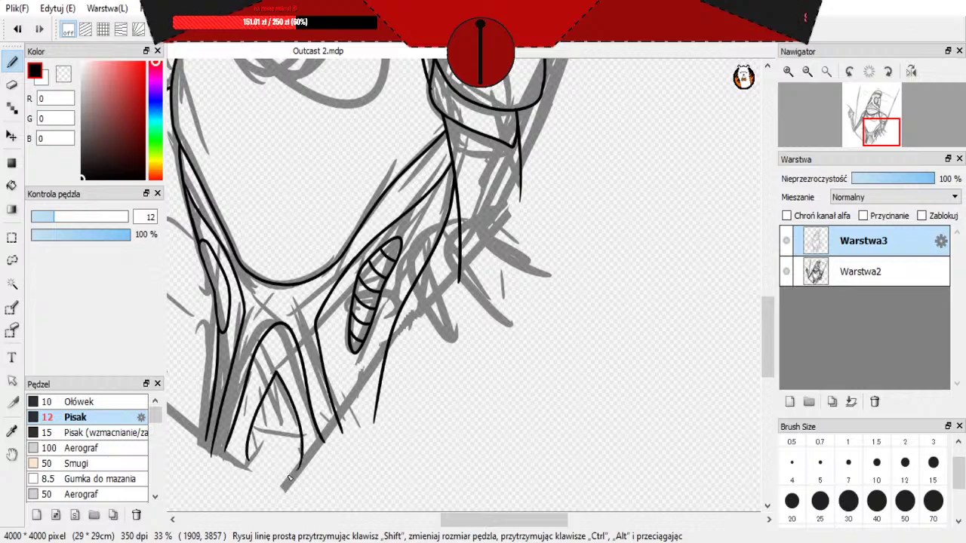
# Step: Look over the whole figure to compare the black line art with the grey sketch
pyautogui.scroll(-3, 289, 479)
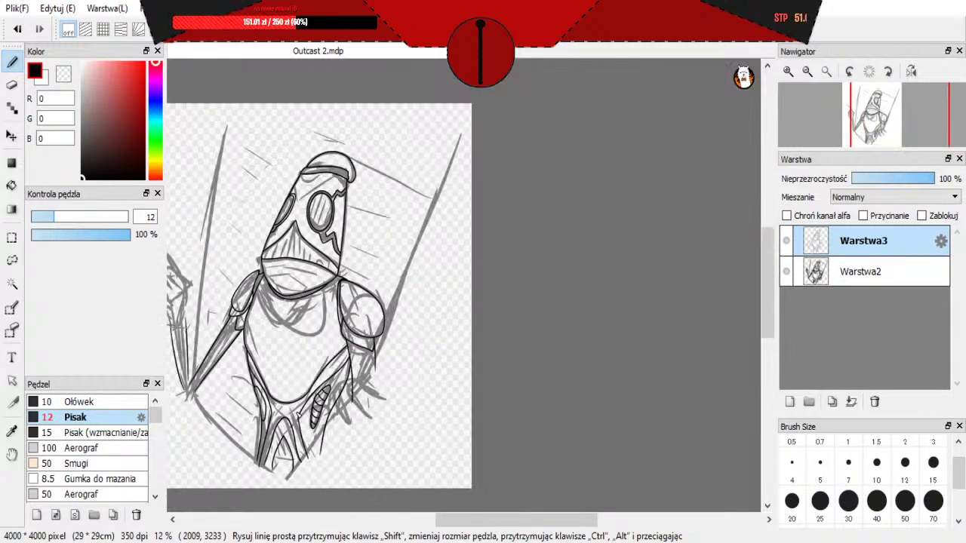
pyautogui.scroll(2, 264, 360)
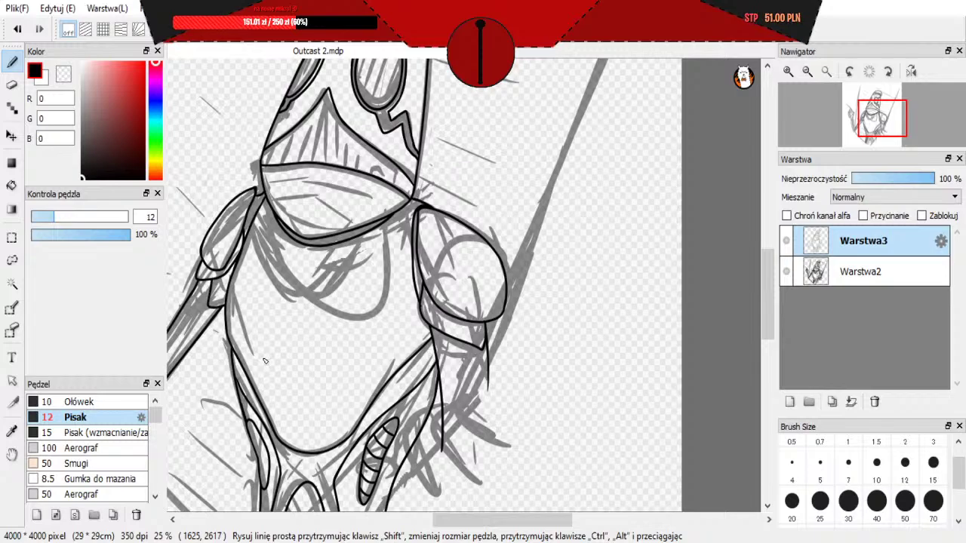
pyautogui.scroll(-4, 271, 367)
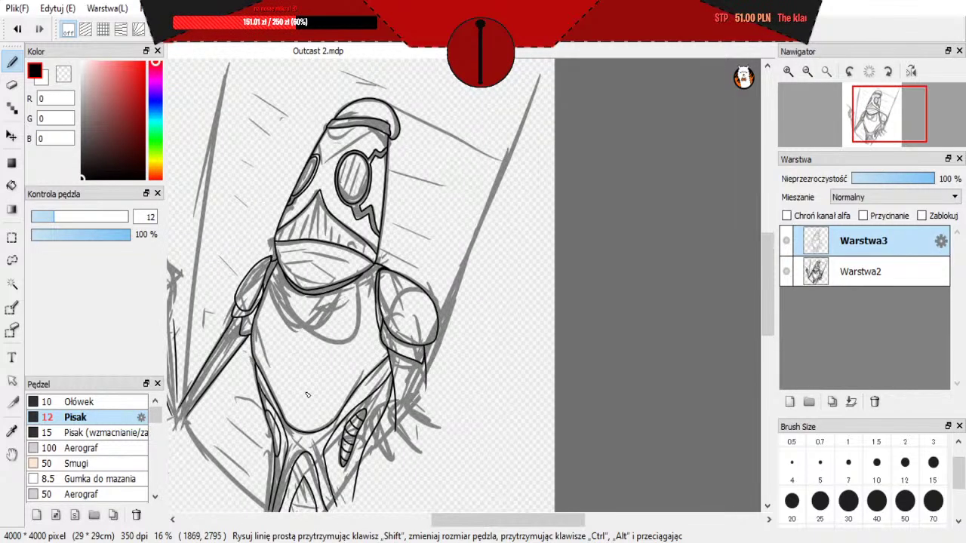
pyautogui.scroll(3, 360, 400)
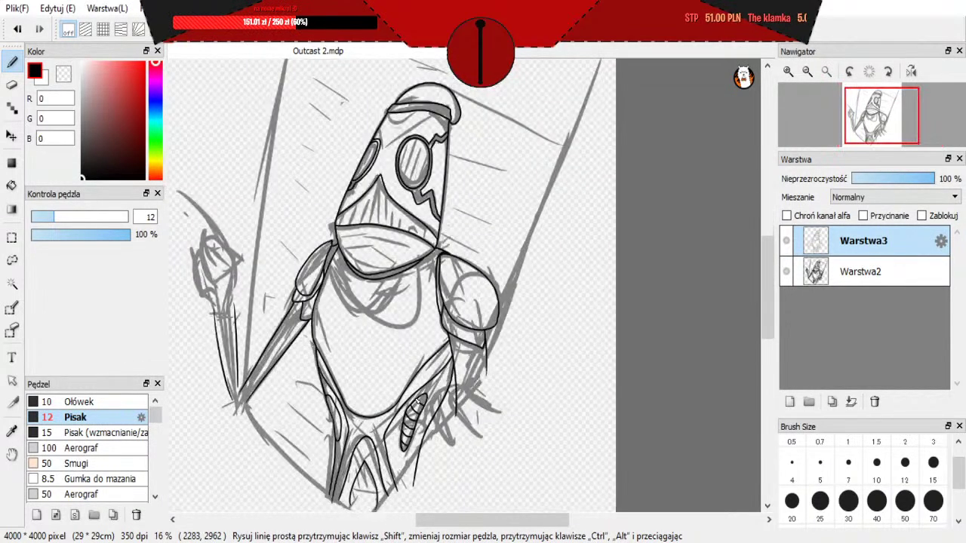
pyautogui.scroll(-2, 511, 448)
pyautogui.scroll(2, 511, 448)
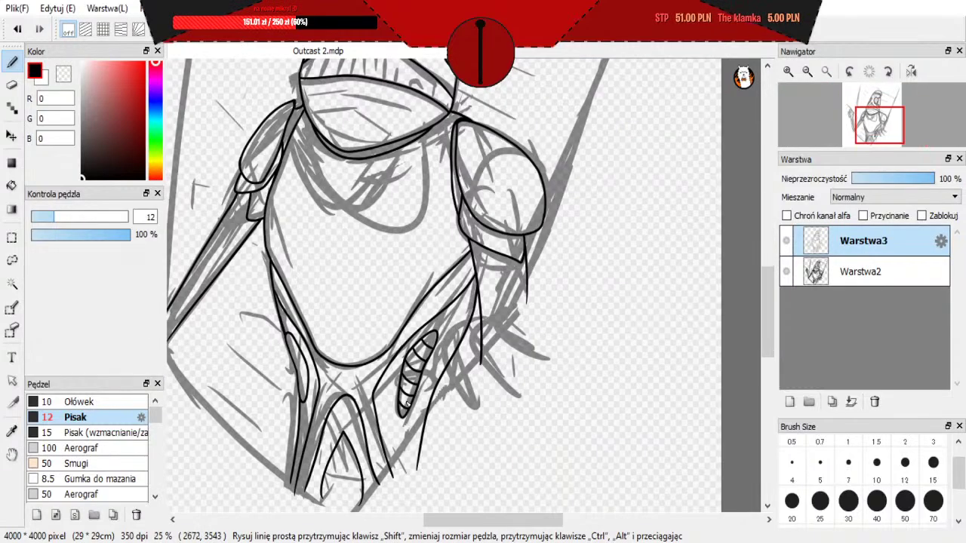
pyautogui.scroll(-2, 470, 395)
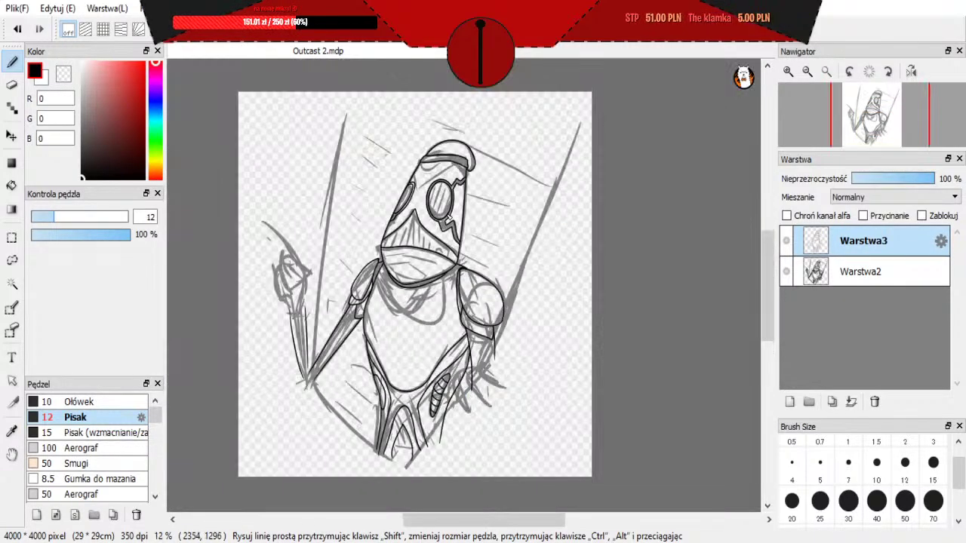
# Step: Ink the angled forehead line from the head's left edge down to a corner and up over the round eye
pyautogui.scroll(4, 434, 326)
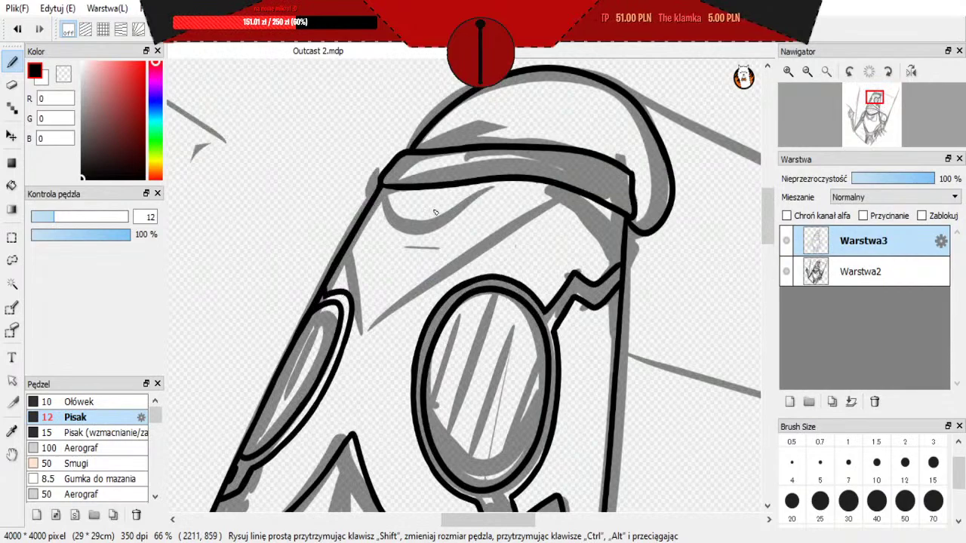
pyautogui.moveTo(347, 252)
pyautogui.mouseDown()
pyautogui.moveTo(375, 333)
pyautogui.moveTo(542, 244)
pyautogui.mouseUp()
pyautogui.hotkey('ctrl', 'z')
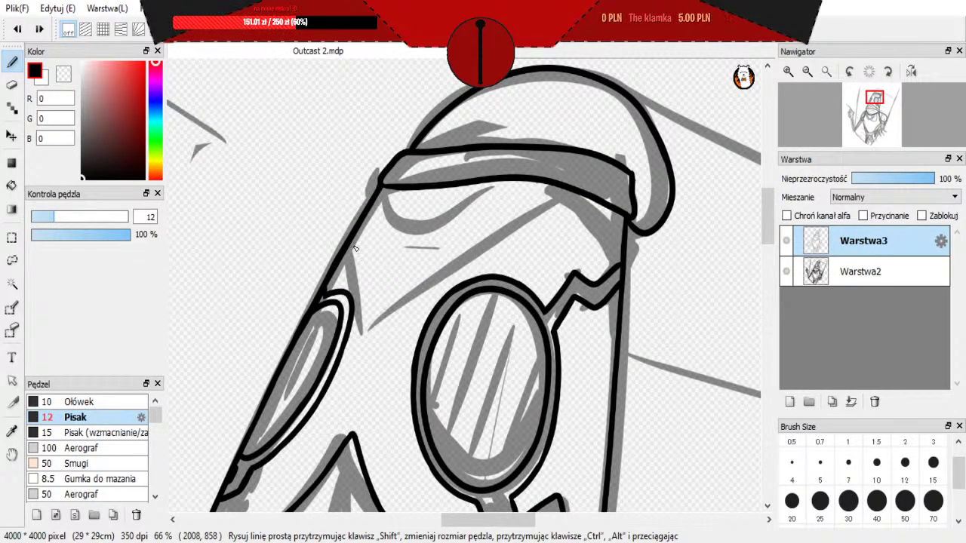
pyautogui.moveTo(349, 249)
pyautogui.mouseDown()
pyautogui.moveTo(358, 294)
pyautogui.moveTo(375, 328)
pyautogui.mouseUp()
pyautogui.hotkey('ctrl', 'z')
pyautogui.moveTo(349, 247)
pyautogui.mouseDown()
pyautogui.moveTo(372, 315)
pyautogui.moveTo(578, 215)
pyautogui.mouseUp()
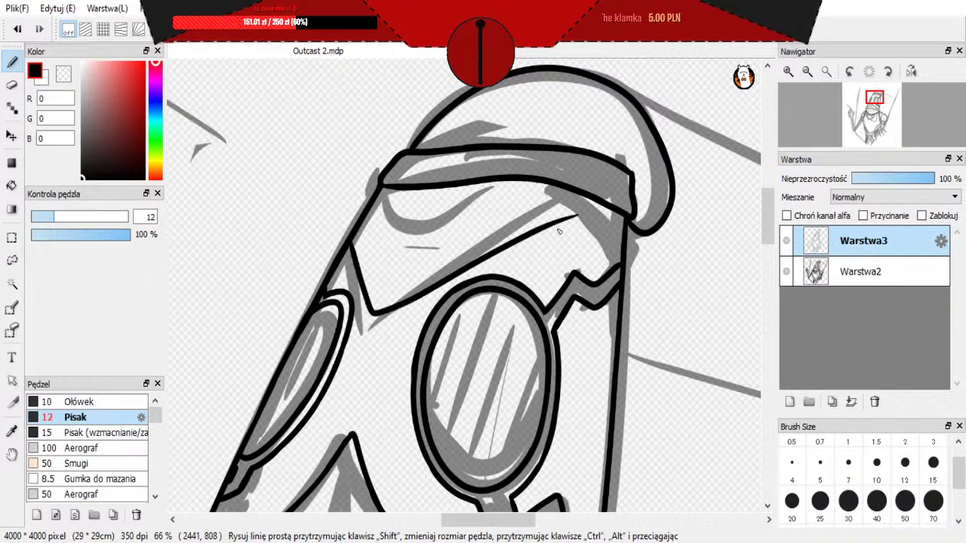
# Step: Extend the forehead line with the size 12 pen to the corner where the hat band meets the head's right edge
pyautogui.moveTo(527, 239); pyautogui.dragTo(609, 209)
pyautogui.hotkey('ctrl', 'z')
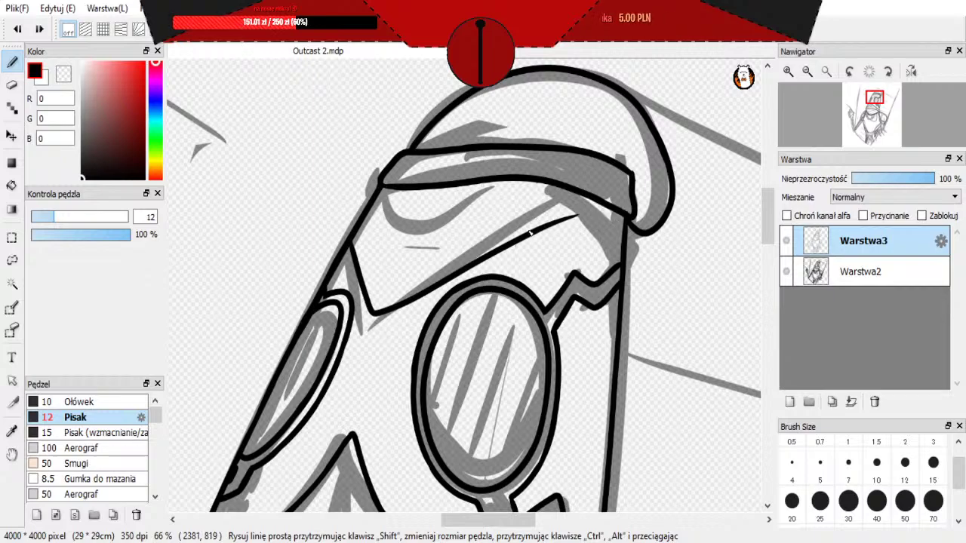
pyautogui.moveTo(521, 235); pyautogui.dragTo(599, 208)
pyautogui.hotkey('ctrl', 'z')
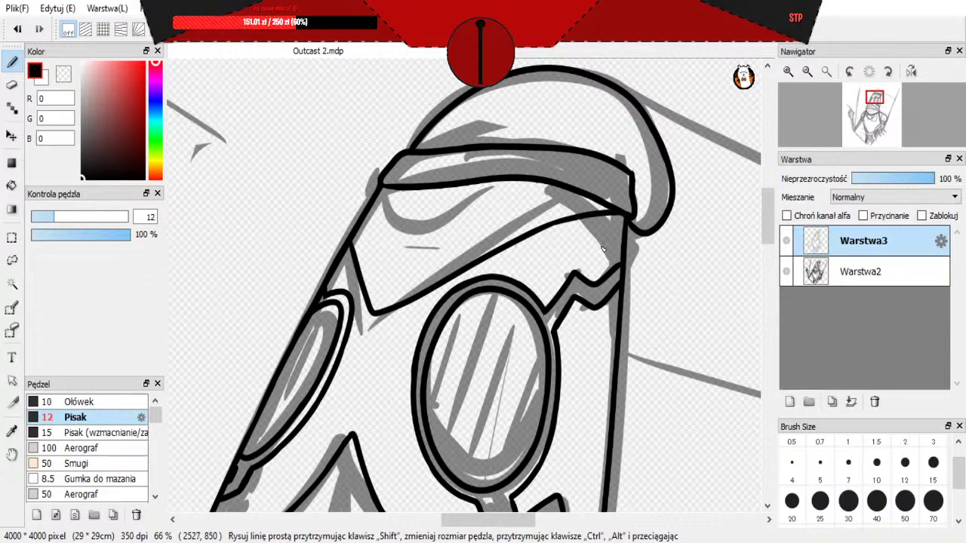
# Step: Check the line art without the sketch layer and ink the curved line just below the hat band
pyautogui.click(785, 272)
pyautogui.click(785, 272)
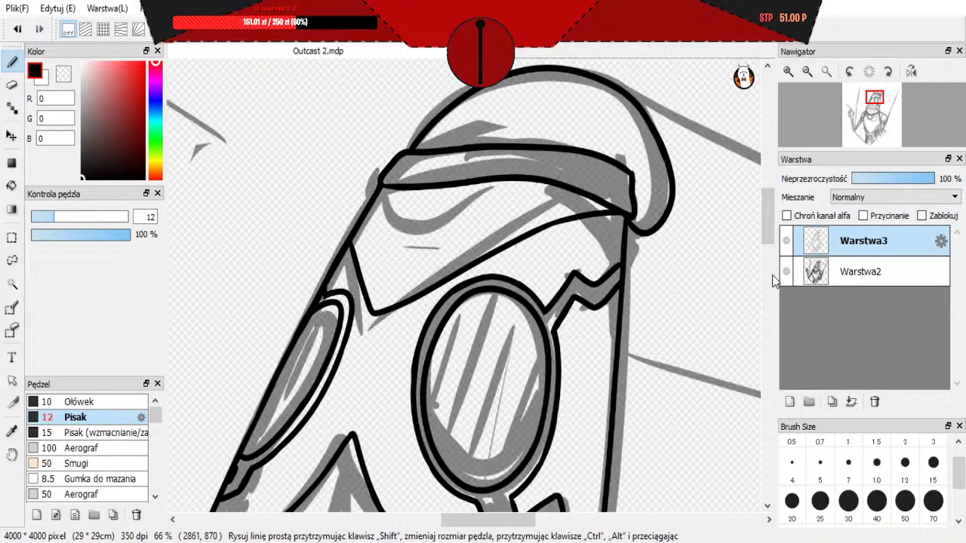
pyautogui.moveTo(385, 198)
pyautogui.mouseDown()
pyautogui.moveTo(429, 226)
pyautogui.moveTo(547, 187)
pyautogui.mouseUp()
pyautogui.scroll(-4, 512, 196)
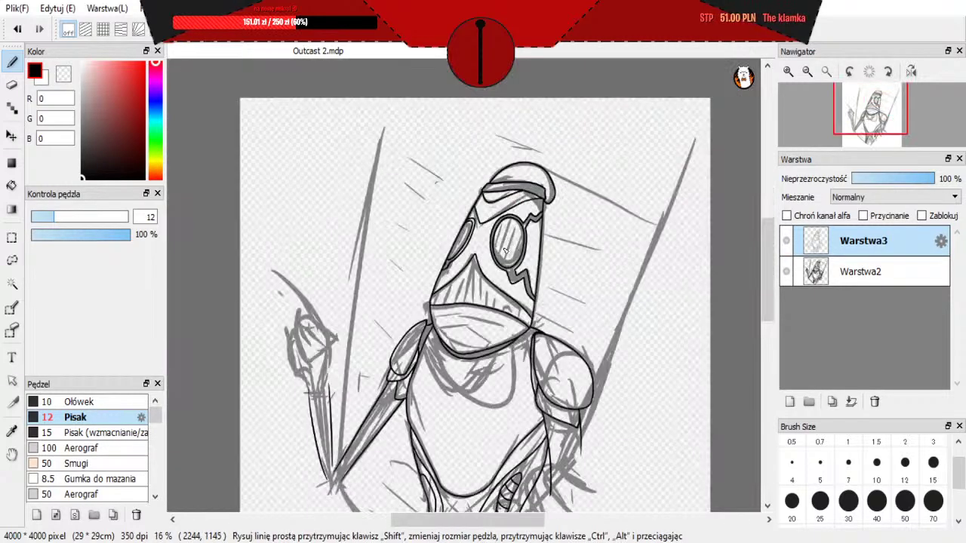
# Step: Try an arched line across the lower part of the rounded jaw, compare it without the sketch layer, and undo it
pyautogui.scroll(3, 497, 269)
pyautogui.scroll(-3, 483, 295)
pyautogui.scroll(3, 467, 372)
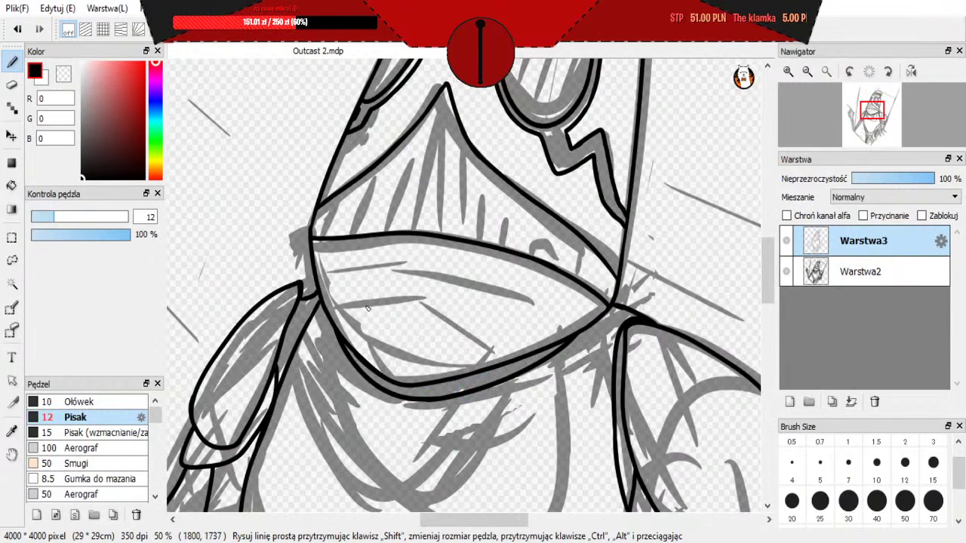
pyautogui.moveTo(328, 309)
pyautogui.mouseDown()
pyautogui.moveTo(386, 299)
pyautogui.moveTo(456, 329)
pyautogui.moveTo(490, 368)
pyautogui.moveTo(474, 367)
pyautogui.moveTo(468, 357)
pyautogui.moveTo(483, 351)
pyautogui.moveTo(473, 348)
pyautogui.moveTo(490, 368)
pyautogui.moveTo(463, 334)
pyautogui.moveTo(487, 362)
pyautogui.mouseUp()
pyautogui.hotkey('ctrl', 'z')
pyautogui.hotkey('ctrl', 'z')
pyautogui.hotkey('ctrl', 'z')
pyautogui.hotkey('ctrl', 'z')
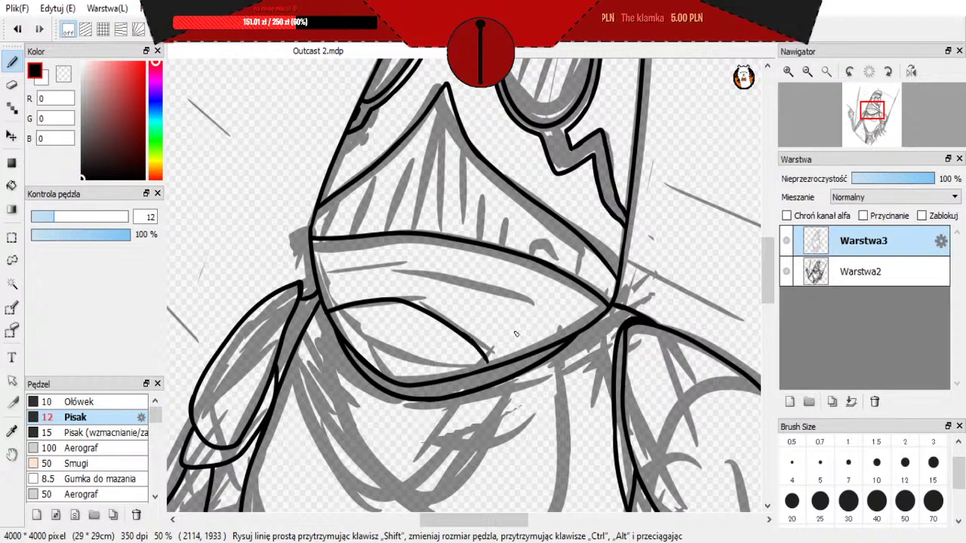
pyautogui.click(788, 273)
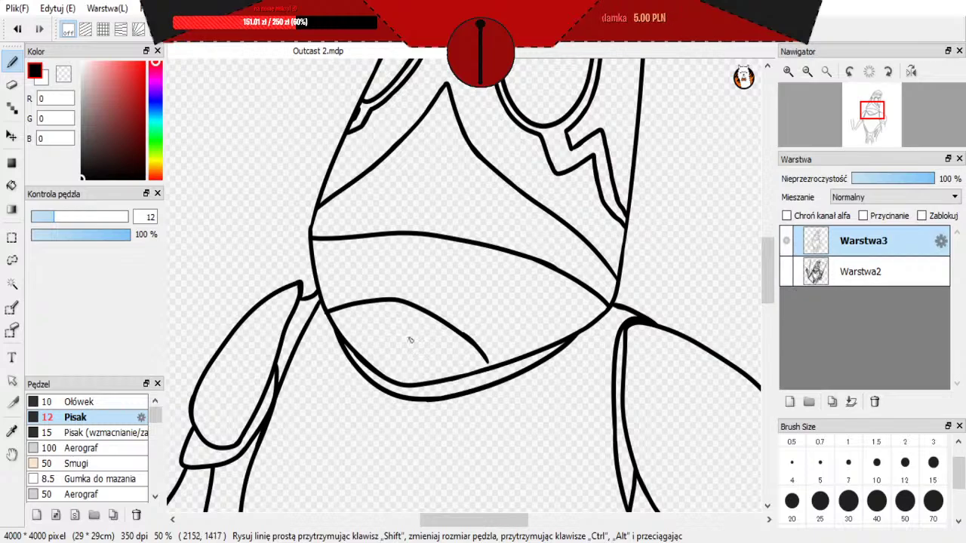
pyautogui.scroll(-2, 384, 368)
pyautogui.scroll(2, 410, 367)
pyautogui.hotkey('ctrl', 'z')
pyautogui.hotkey('ctrl', 'z')
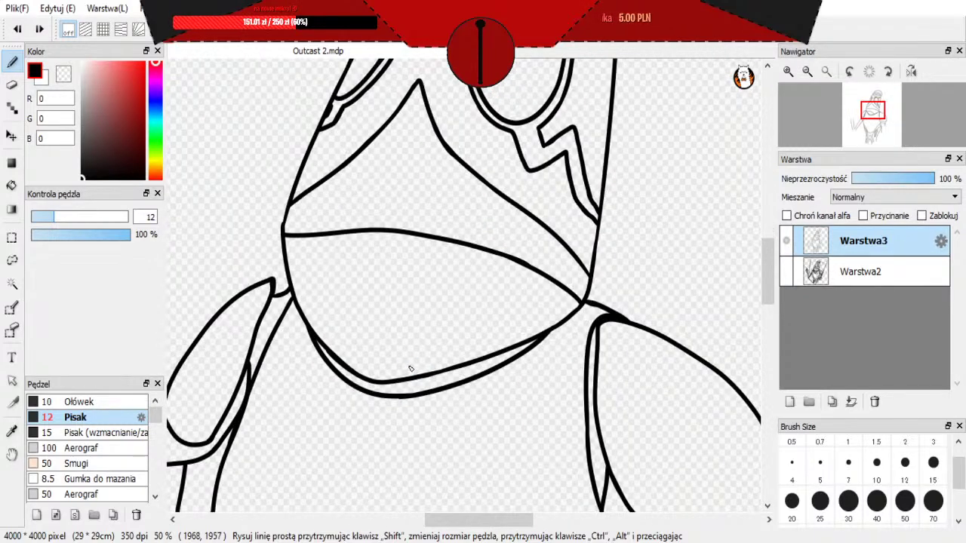
# Step: Ink the long, gently curved line just below the jaw's upper edge over the grey sketch, and check it with the sketch layer hidden
pyautogui.click(787, 272)
pyautogui.click(792, 275)
pyautogui.click(792, 275)
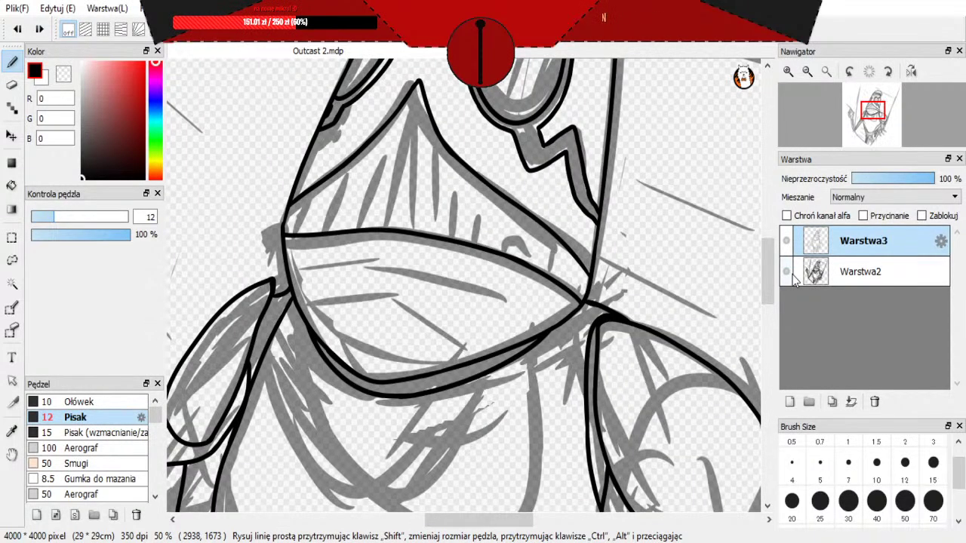
pyautogui.moveTo(381, 259); pyautogui.dragTo(513, 295)
pyautogui.hotkey('ctrl', 'z')
pyautogui.moveTo(306, 269); pyautogui.dragTo(331, 265)
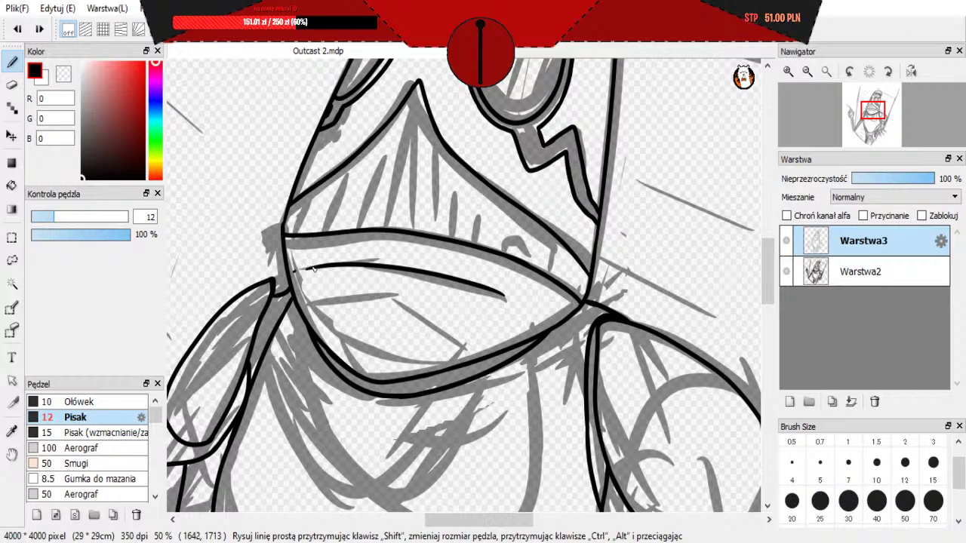
pyautogui.hotkey('ctrl', 'z')
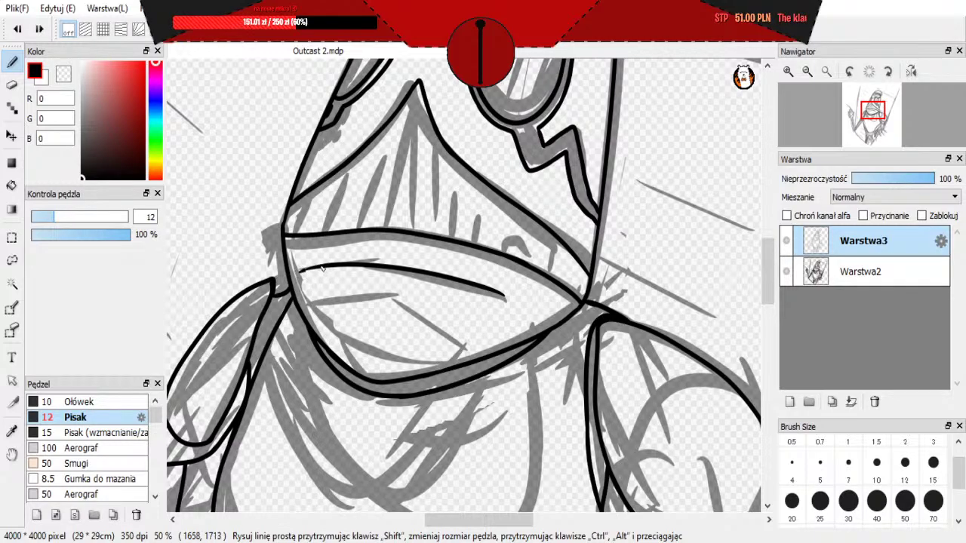
pyautogui.click(787, 276)
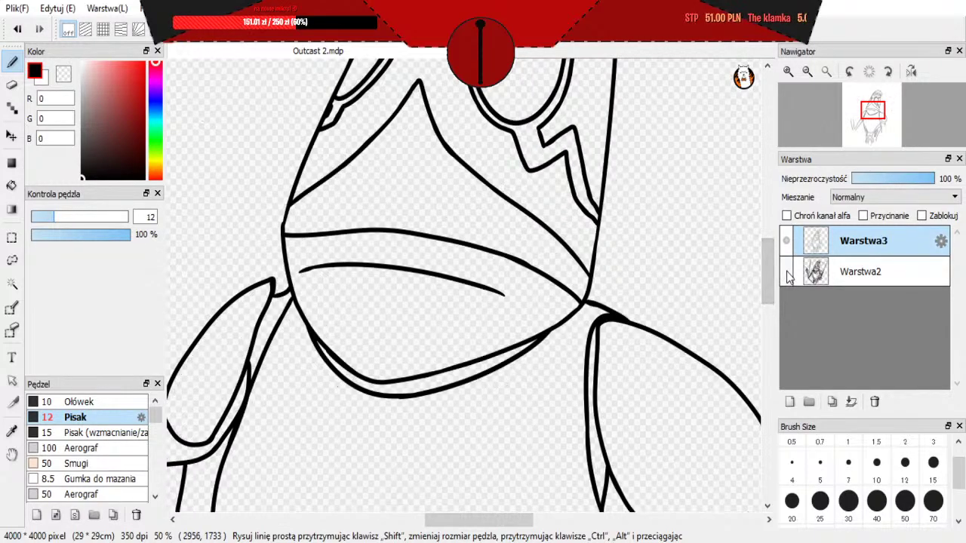
# Step: Try several strokes for the shorter curve in the lower jaw, compare with the sketch hidden, and undo them
pyautogui.click(787, 275)
pyautogui.moveTo(320, 316); pyautogui.dragTo(443, 346)
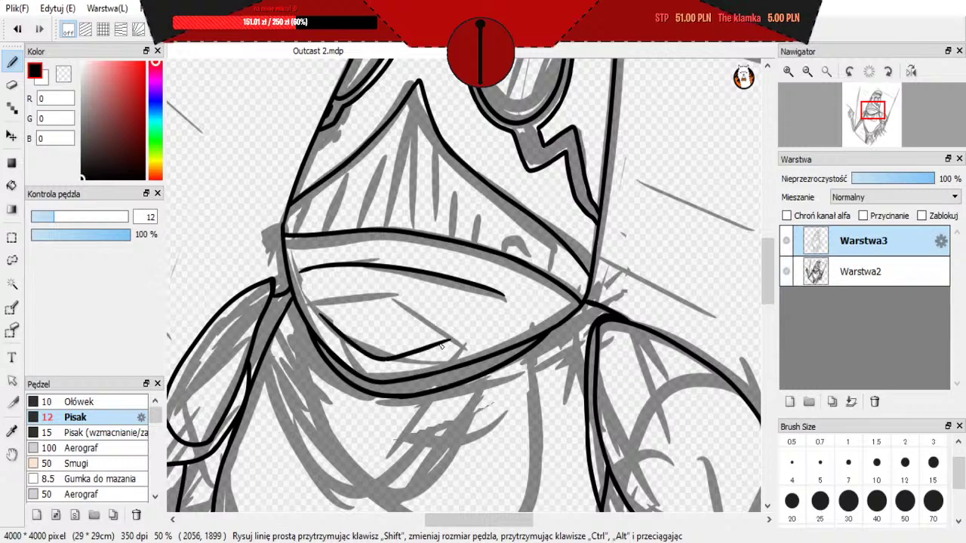
pyautogui.hotkey('ctrl', 'z')
pyautogui.moveTo(314, 317); pyautogui.dragTo(423, 338)
pyautogui.hotkey('ctrl', 'z')
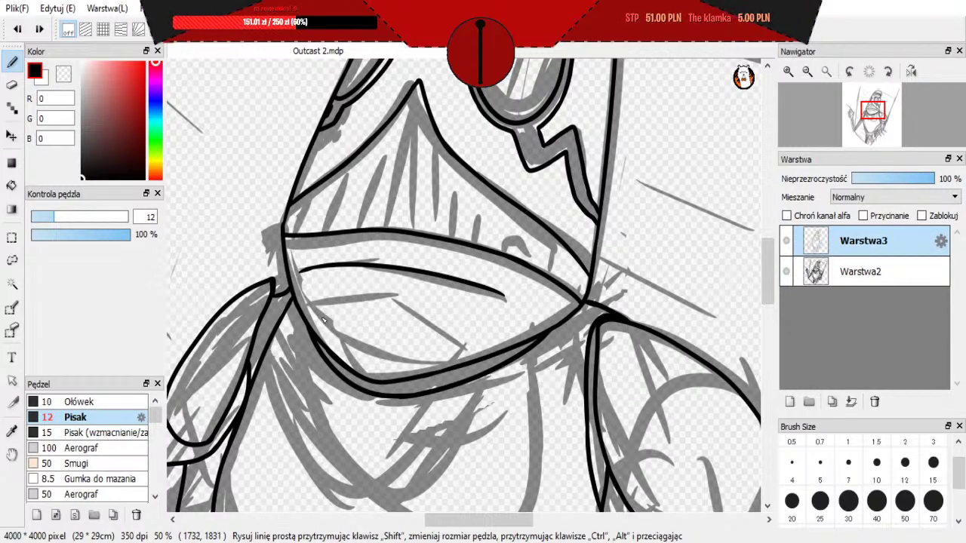
pyautogui.moveTo(314, 311)
pyautogui.mouseDown()
pyautogui.moveTo(420, 316)
pyautogui.moveTo(460, 345)
pyautogui.mouseUp()
pyautogui.hotkey('ctrl', 'z')
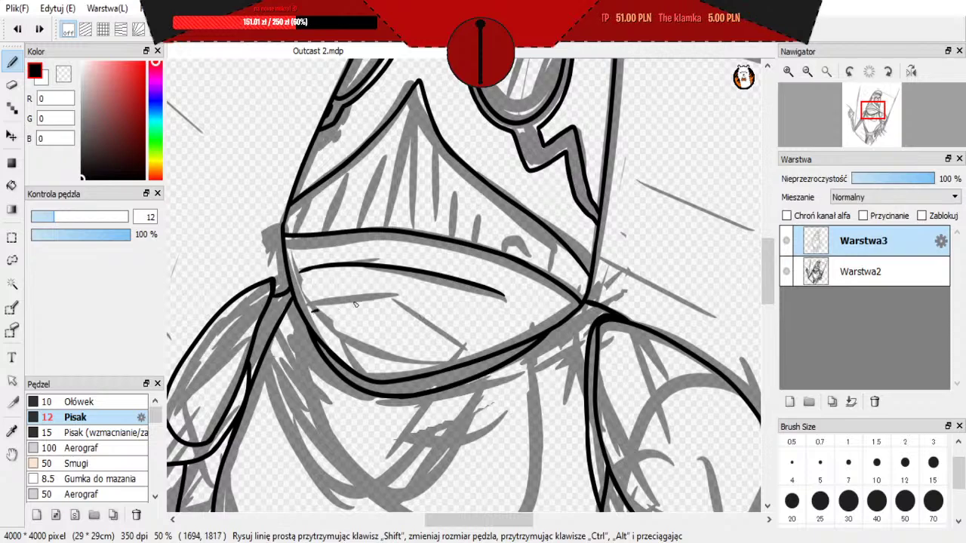
pyautogui.moveTo(313, 310); pyautogui.dragTo(457, 346)
pyautogui.click(787, 272)
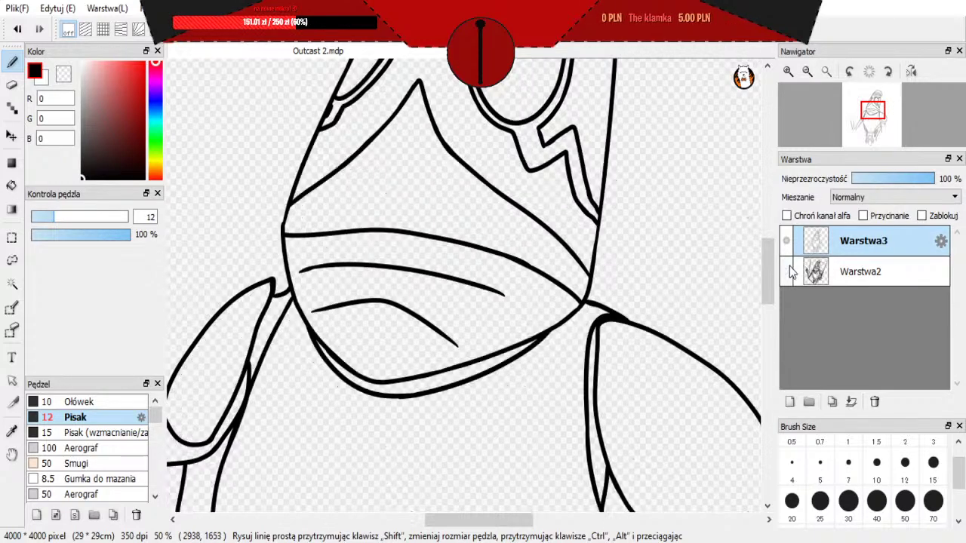
pyautogui.scroll(-3, 543, 356)
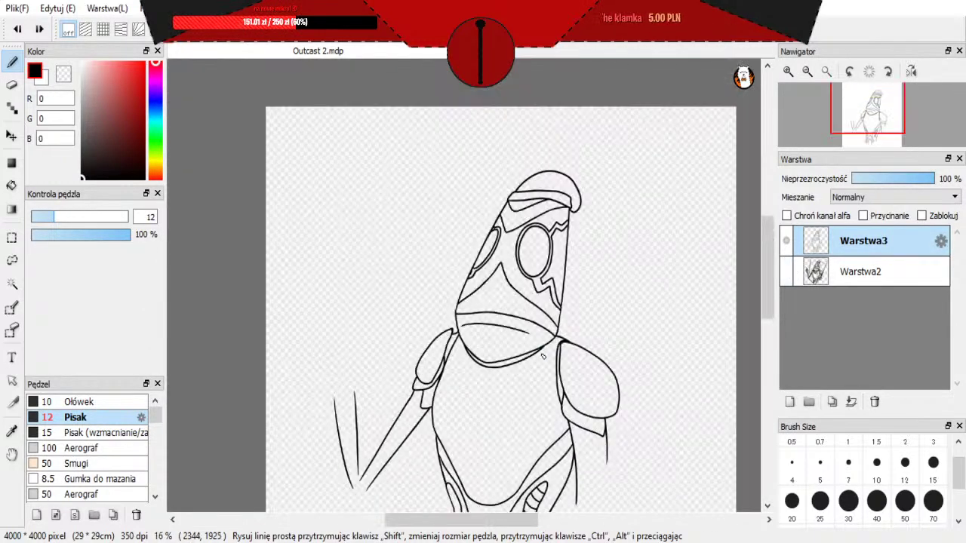
pyautogui.scroll(1, 519, 371)
pyautogui.click(787, 271)
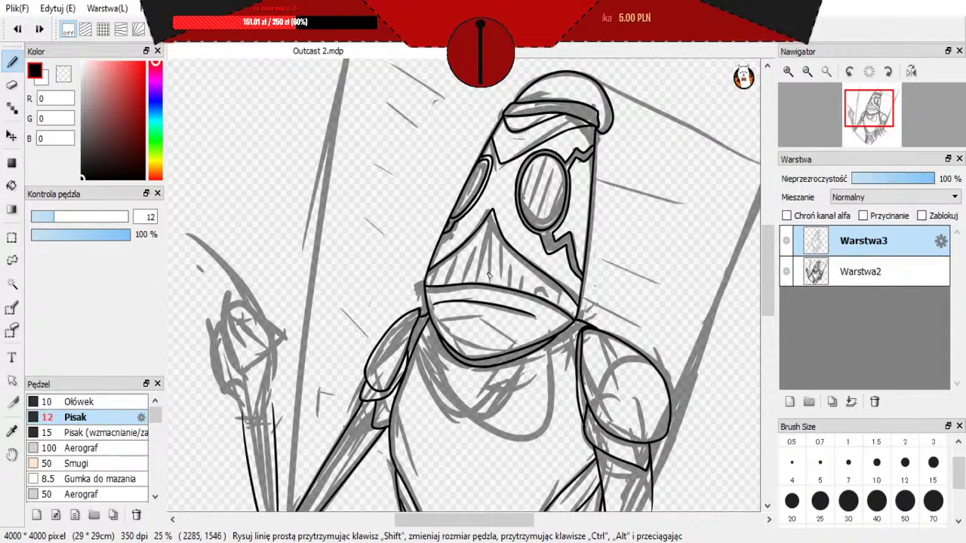
# Step: Ink a straight, slightly tilted line from the jaw's upper edge to the triangle's right side just below its peak
pyautogui.scroll(3, 484, 268)
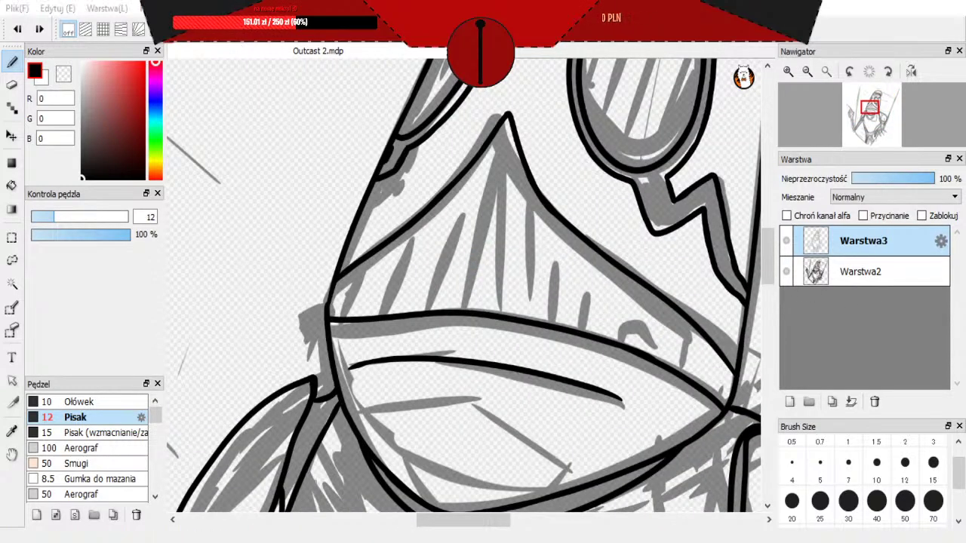
pyautogui.scroll(-1, 370, 370)
pyautogui.scroll(1, 381, 349)
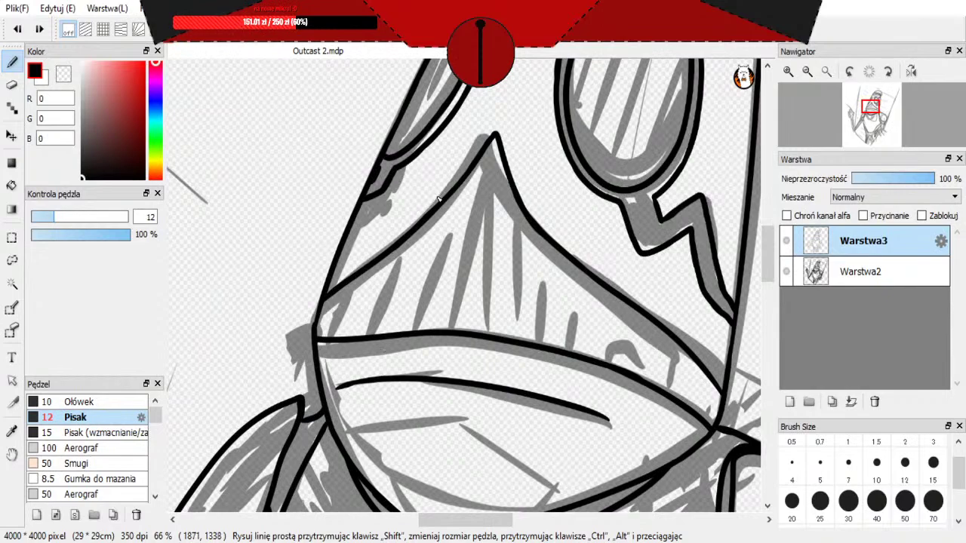
pyautogui.moveTo(455, 332)
pyautogui.mouseDown()
pyautogui.moveTo(475, 178)
pyautogui.moveTo(494, 142)
pyautogui.mouseUp()
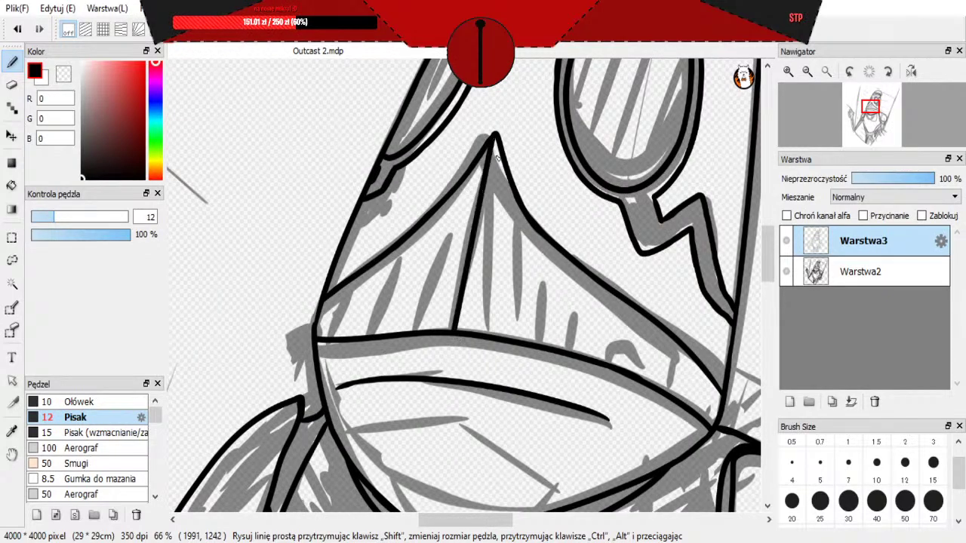
pyautogui.hotkey('ctrl', 'z')
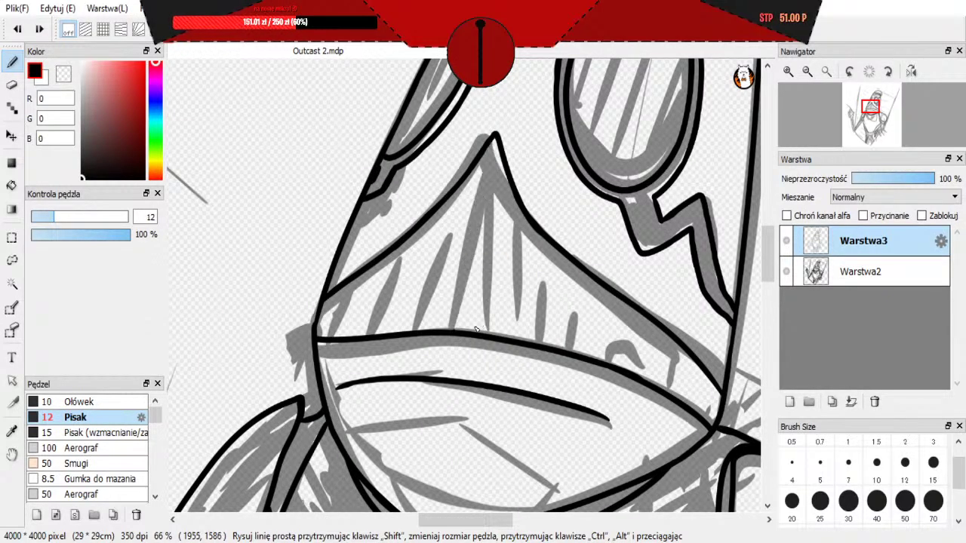
pyautogui.moveTo(492, 259); pyautogui.dragTo(506, 177)
pyautogui.hotkey('ctrl', 'z')
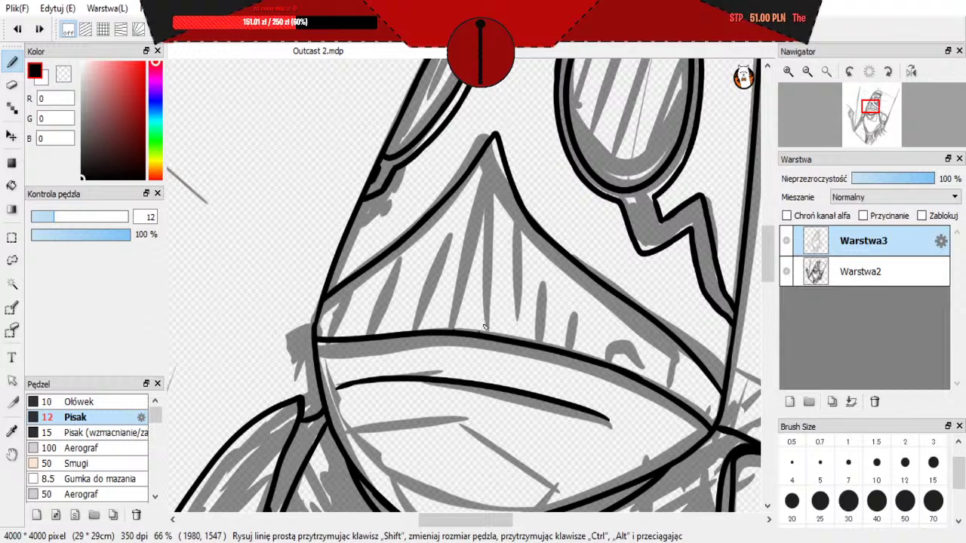
pyautogui.hotkey('ctrl', 'z')
pyautogui.moveTo(497, 232)
pyautogui.mouseDown()
pyautogui.moveTo(507, 180)
pyautogui.moveTo(489, 326)
pyautogui.moveTo(495, 270)
pyautogui.mouseUp()
pyautogui.hotkey('ctrl', 'z')
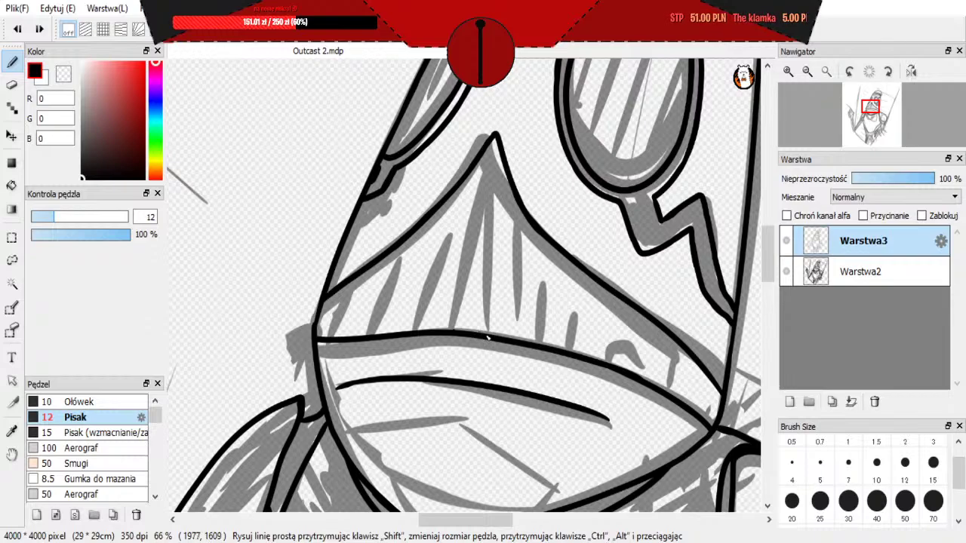
pyautogui.moveTo(488, 332)
pyautogui.mouseDown()
pyautogui.moveTo(510, 157)
pyautogui.moveTo(493, 338)
pyautogui.moveTo(505, 198)
pyautogui.mouseUp()
pyautogui.hotkey('ctrl', 'z')
pyautogui.hotkey('ctrl', 'z')
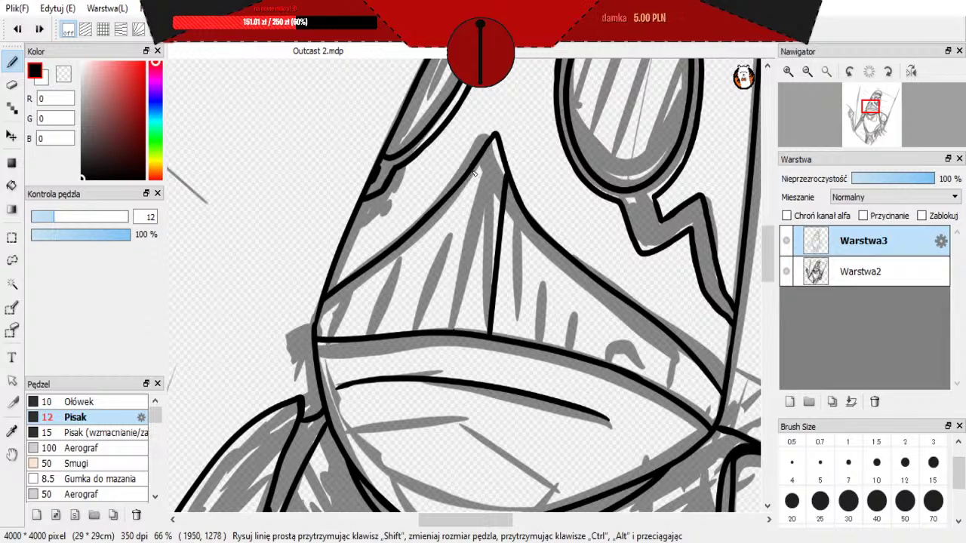
# Step: Try a second tilted line inside the triangle, left of the first one, and undo the strokes
pyautogui.keyDown('shift'); pyautogui.click(474, 173); pyautogui.keyUp('shift')
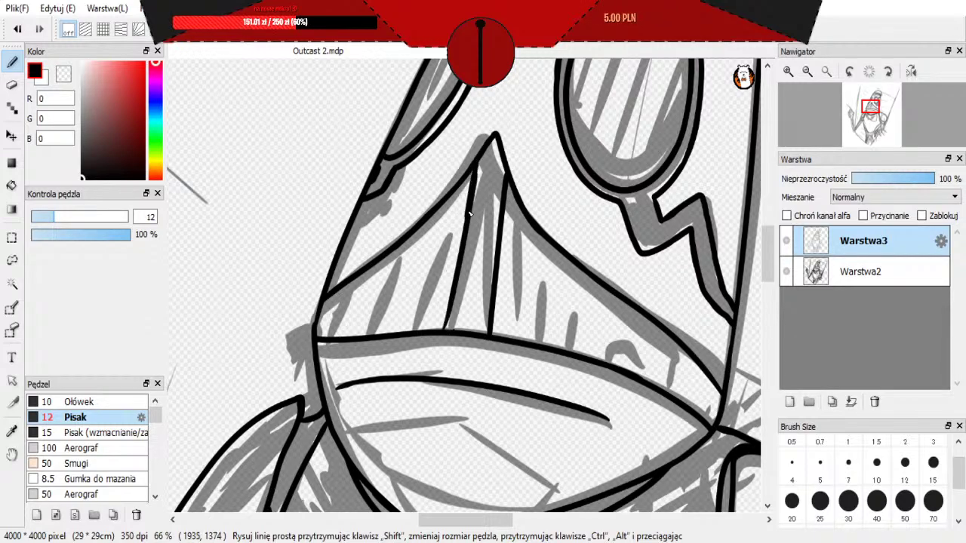
pyautogui.hotkey('ctrl', 'z')
pyautogui.moveTo(442, 330); pyautogui.dragTo(470, 177)
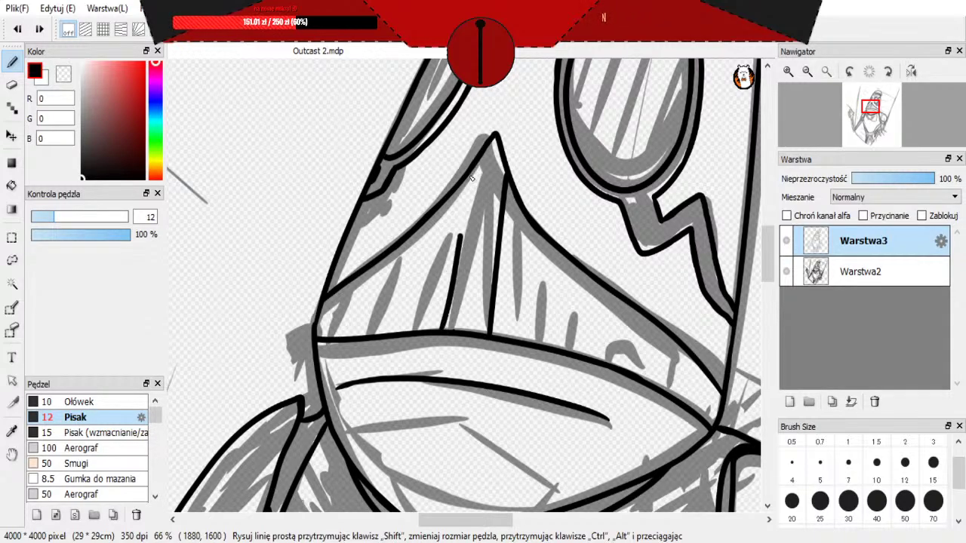
pyautogui.hotkey('ctrl', 'z')
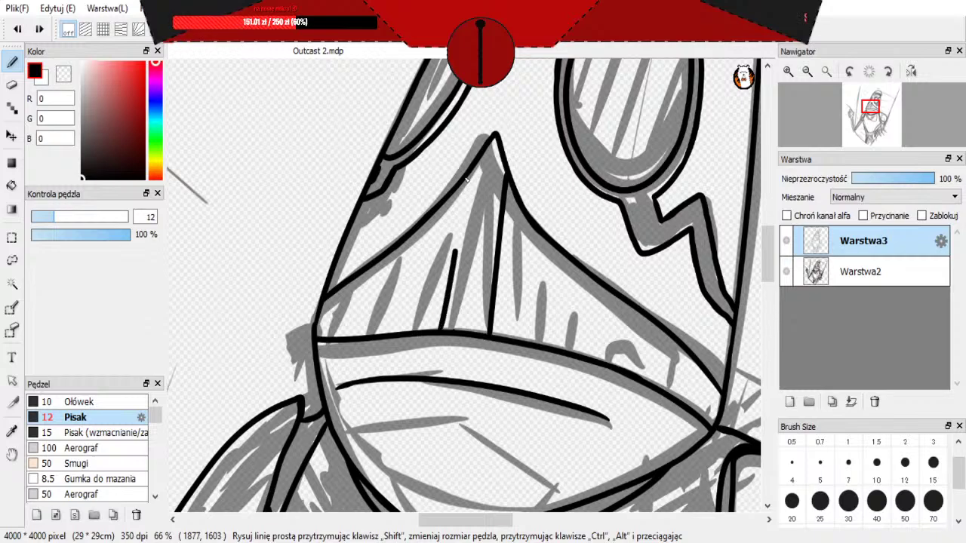
pyautogui.hotkey('ctrl', 'z')
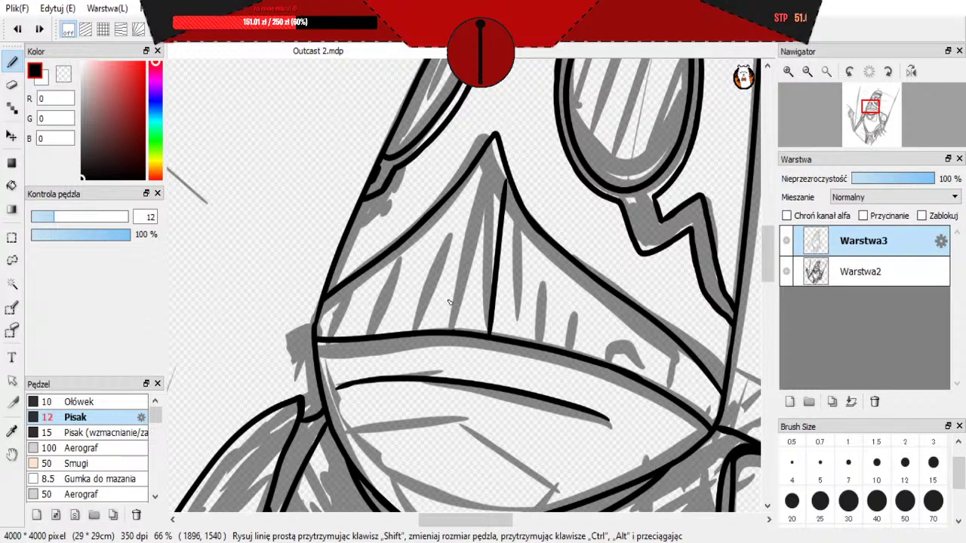
# Step: Erase the tiny stray ink dot on the jaw's upper line with the size 7 eraser
pyautogui.scroll(3, 457, 295)
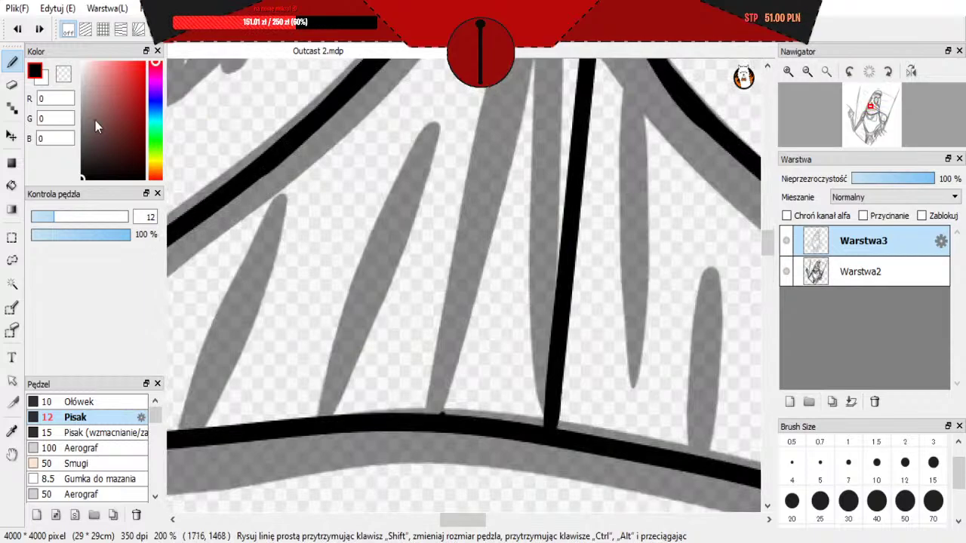
pyautogui.click(11, 85)
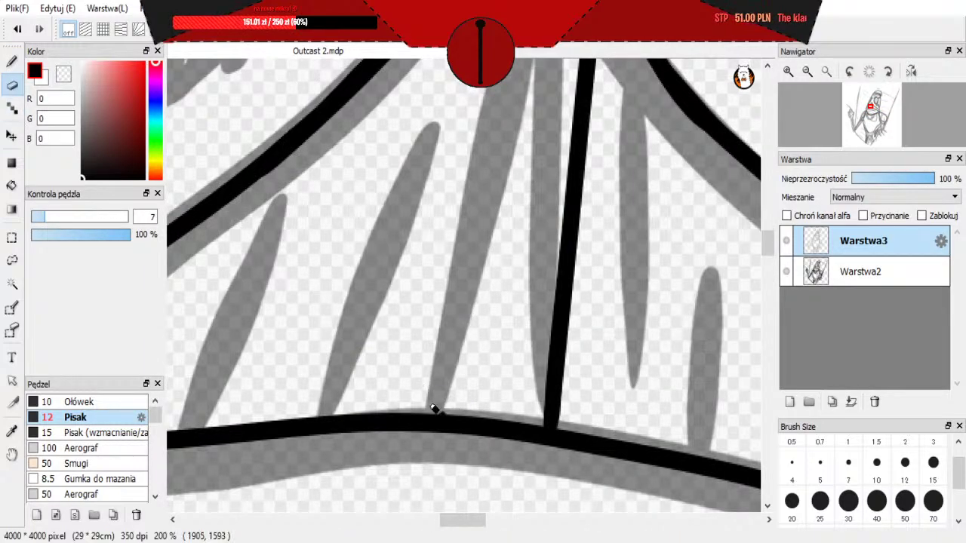
# Step: Ink a slanted line with the size 12 Pisak brush in the triangular toothed area, just left of its existing vertical line
pyautogui.scroll(-4, 436, 406)
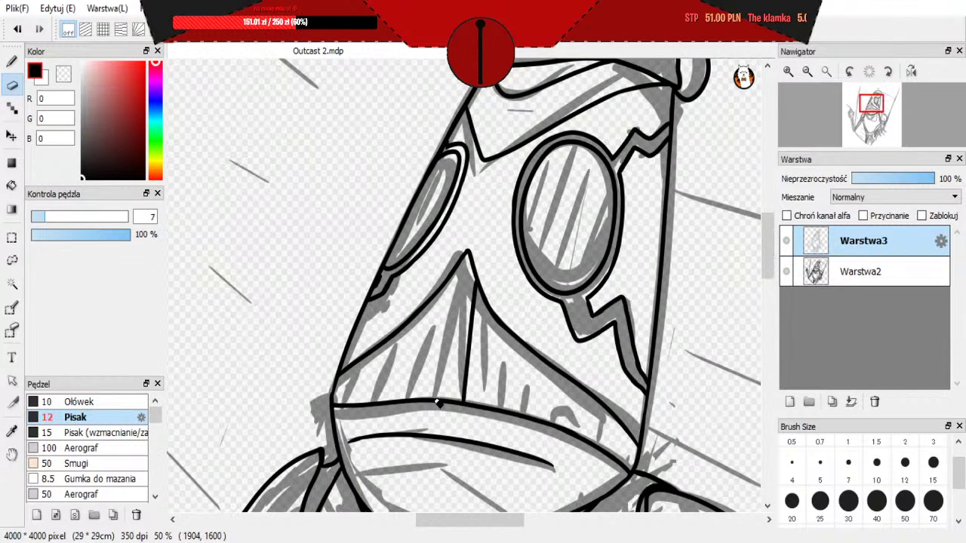
pyautogui.scroll(1, 436, 406)
pyautogui.press('b')
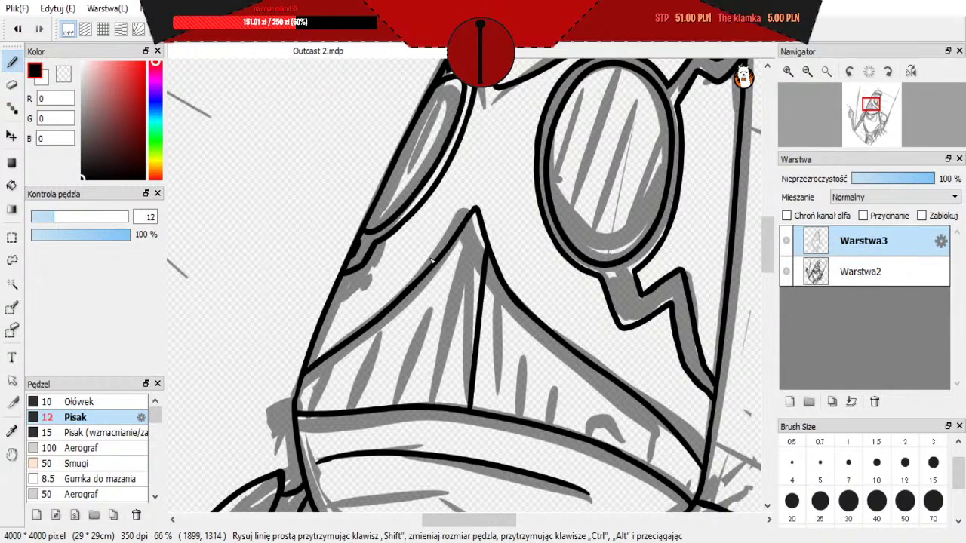
pyautogui.moveTo(448, 250); pyautogui.dragTo(421, 406)
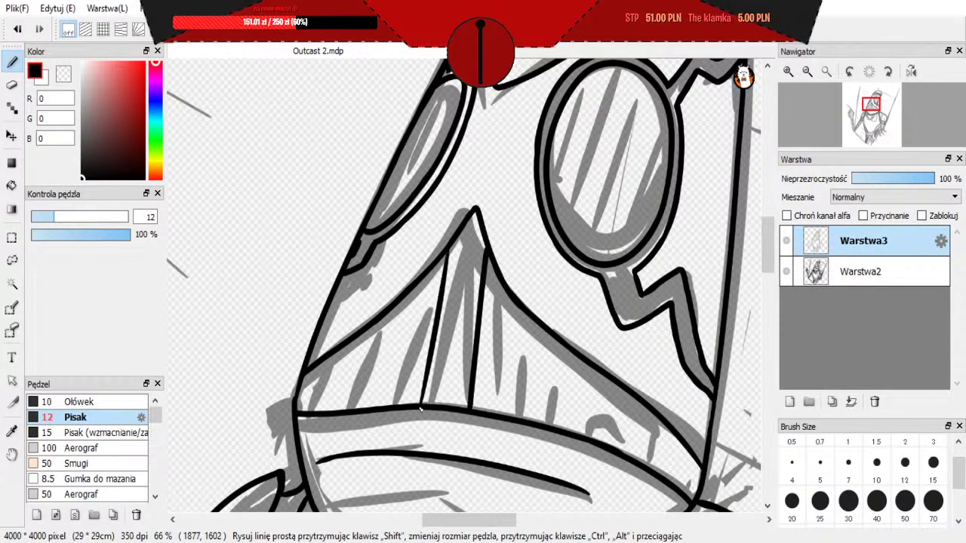
pyautogui.moveTo(451, 265); pyautogui.dragTo(420, 408)
pyautogui.hotkey('ctrl', 'z')
pyautogui.hotkey('ctrl', 'z')
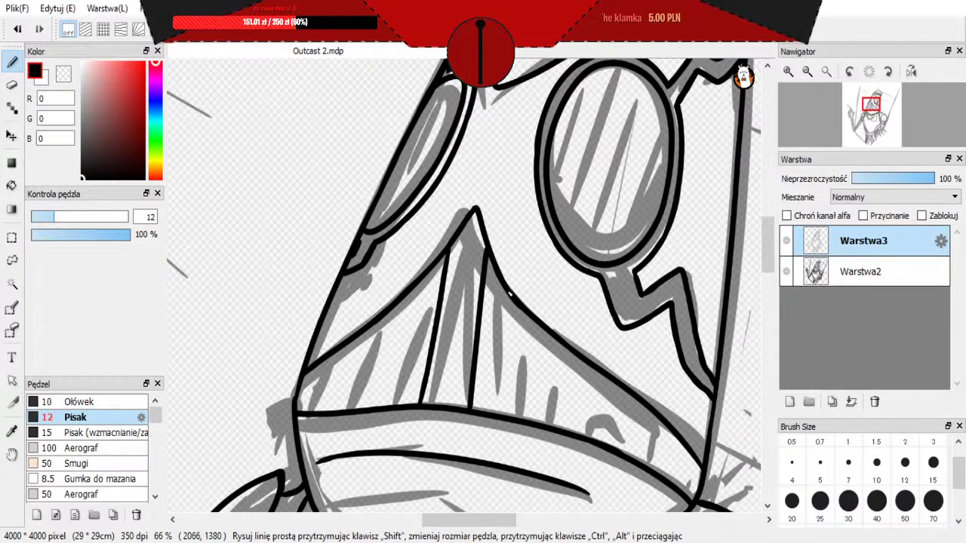
# Step: Ink a near-vertical line right of the triangular area's peak, running from the sloped upper edge to the curved base line
pyautogui.moveTo(507, 294); pyautogui.dragTo(506, 411)
pyautogui.hotkey('ctrl', 'z')
pyautogui.moveTo(506, 294); pyautogui.dragTo(505, 426)
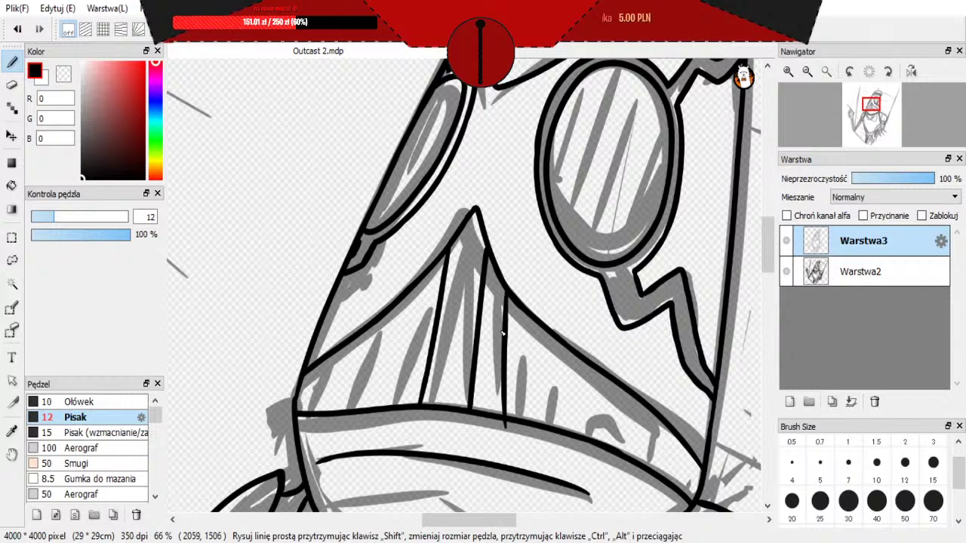
pyautogui.hotkey('ctrl', 'z')
pyautogui.moveTo(507, 300); pyautogui.dragTo(499, 409)
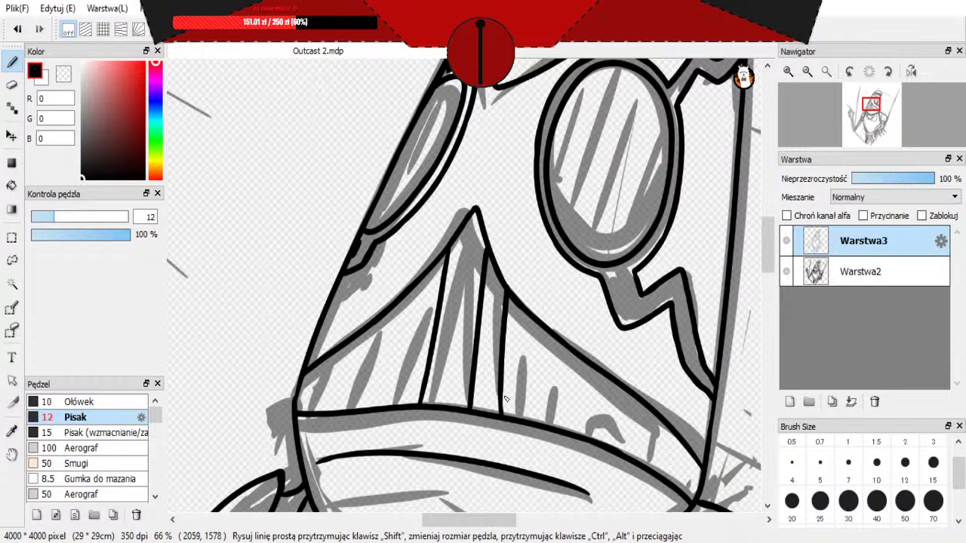
pyautogui.hotkey('ctrl', 'z')
# Step: Ink two more vertical dividing lines further right along the triangular area's descending slope, ending on the base line
pyautogui.moveTo(532, 317)
pyautogui.mouseDown()
pyautogui.moveTo(528, 424)
pyautogui.moveTo(558, 355)
pyautogui.moveTo(558, 428)
pyautogui.mouseUp()
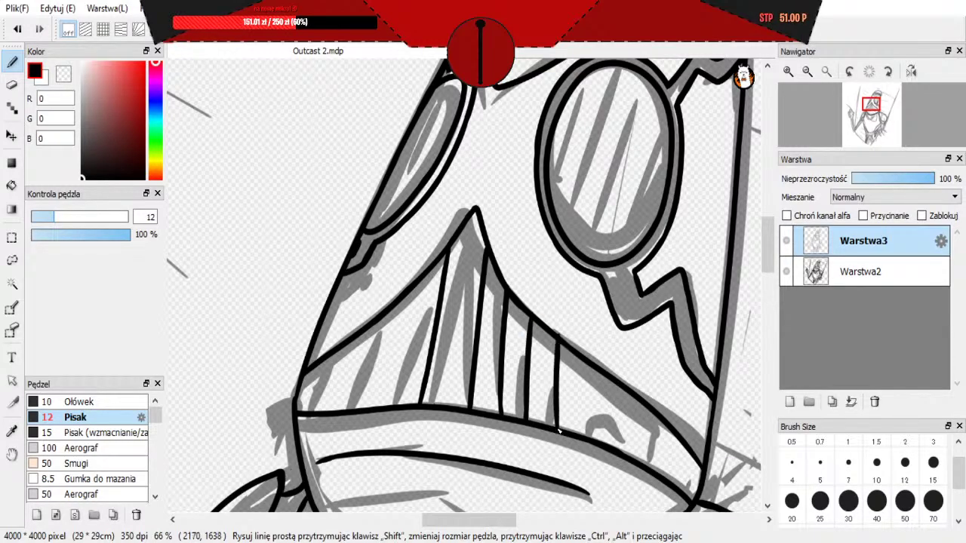
pyautogui.hotkey('ctrl', 'z')
pyautogui.hotkey('ctrl', 'z')
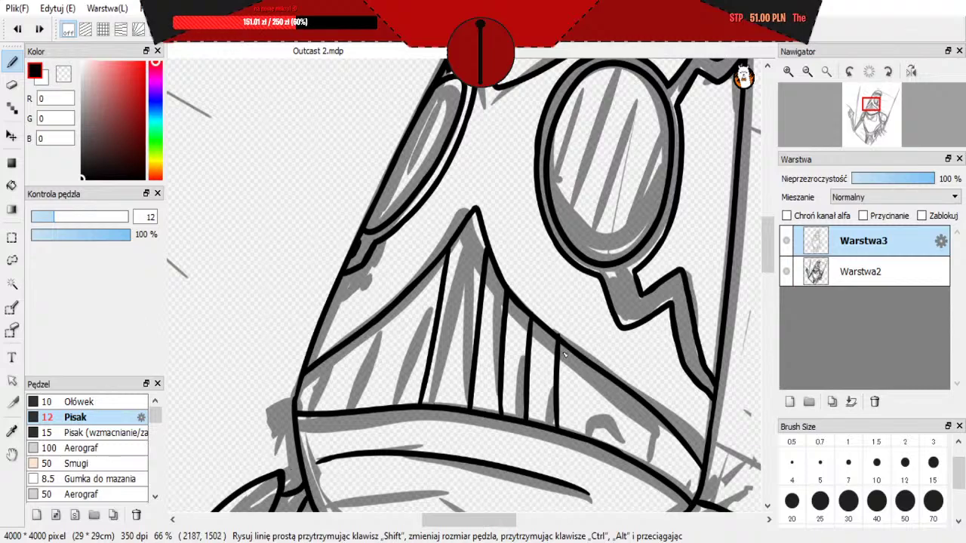
pyautogui.moveTo(555, 337); pyautogui.dragTo(557, 431)
pyautogui.hotkey('ctrl', 'z')
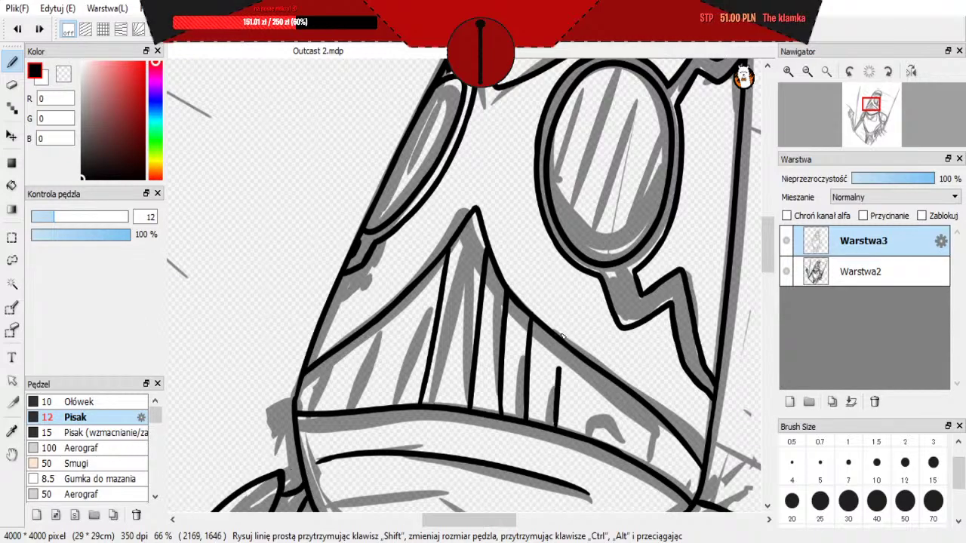
pyautogui.hotkey('ctrl', 'z')
pyautogui.moveTo(558, 342); pyautogui.dragTo(559, 428)
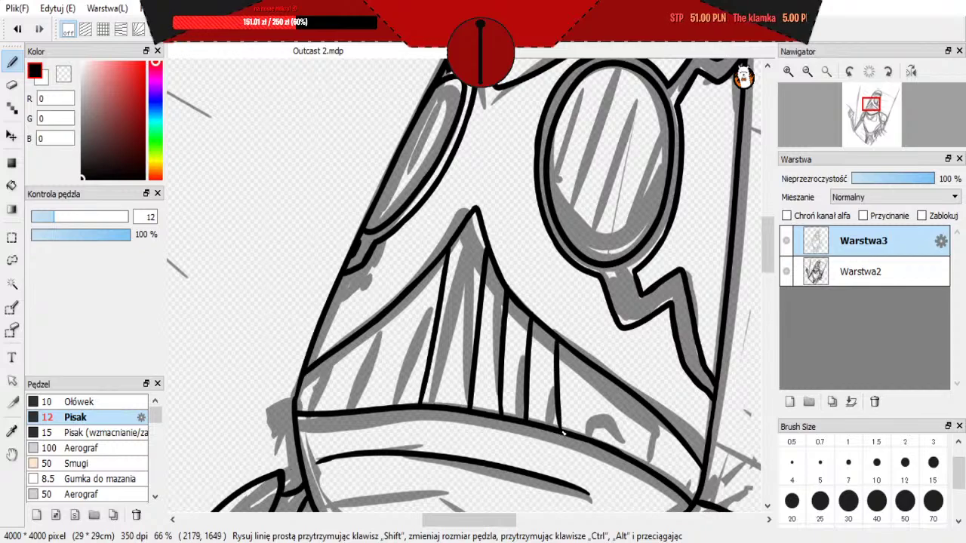
# Step: Continue the row with two vertical dividing lines above the small sketched arch, following the spacing of the previous ones
pyautogui.moveTo(579, 356); pyautogui.dragTo(576, 428)
pyautogui.hotkey('ctrl', 'z')
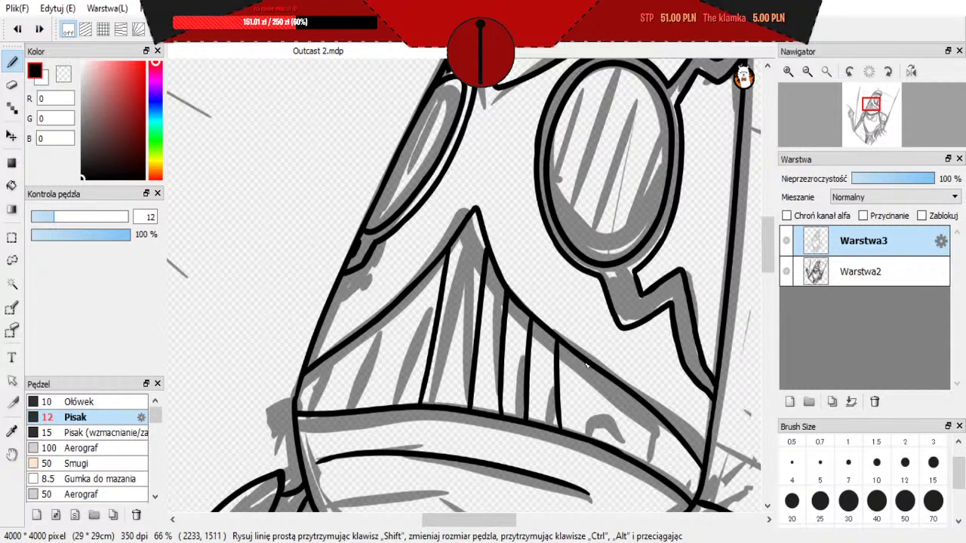
pyautogui.moveTo(587, 362); pyautogui.dragTo(585, 424)
pyautogui.moveTo(613, 380); pyautogui.dragTo(610, 451)
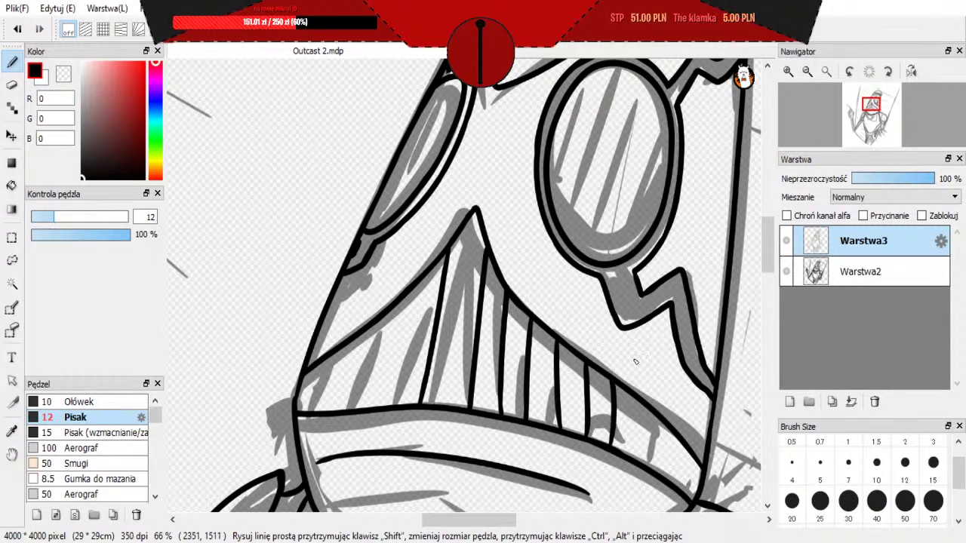
pyautogui.hotkey('ctrl', 'z')
pyautogui.moveTo(615, 383)
pyautogui.mouseDown()
pyautogui.moveTo(623, 453)
pyautogui.moveTo(619, 421)
pyautogui.moveTo(614, 450)
pyautogui.mouseUp()
pyautogui.hotkey('ctrl', 'z')
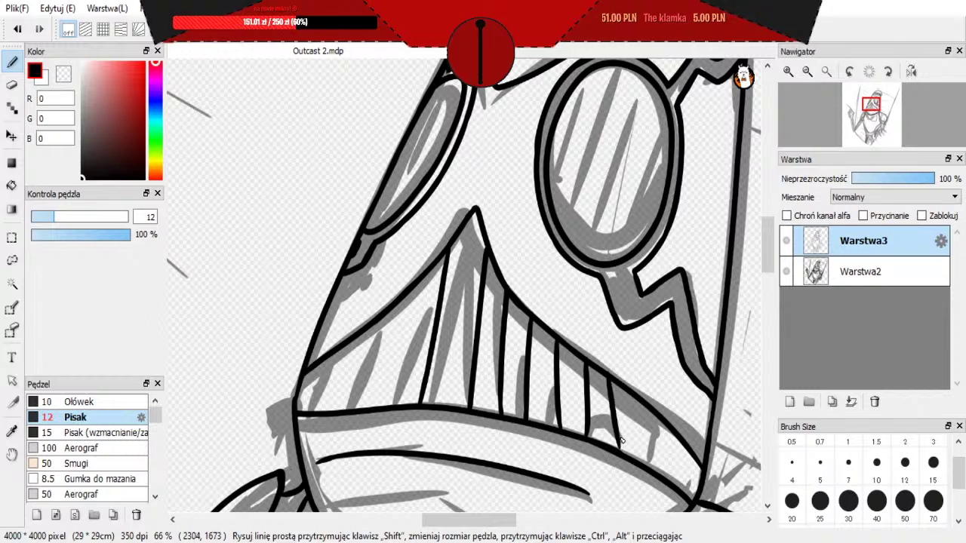
pyautogui.hotkey('ctrl', 'z')
pyautogui.moveTo(613, 382); pyautogui.dragTo(618, 449)
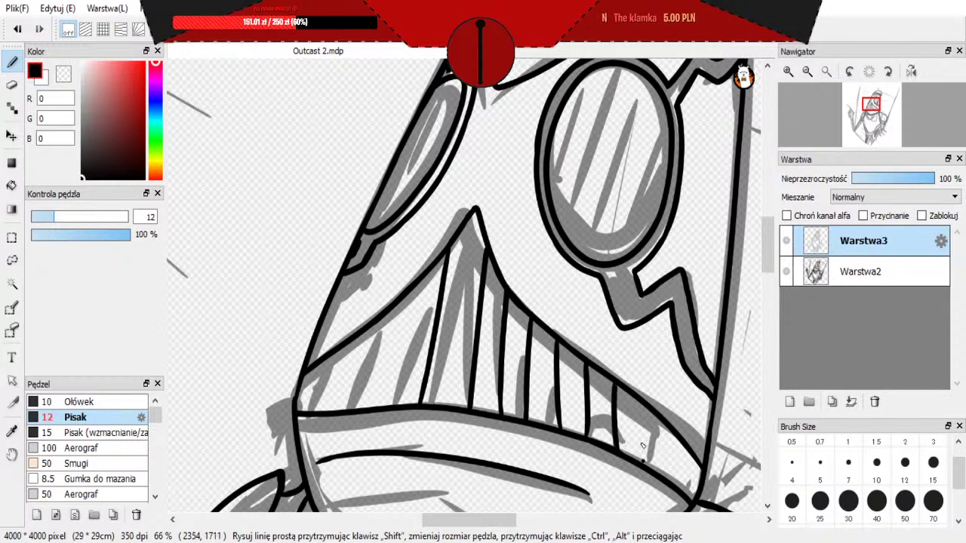
# Step: Ink the last three short dividing lines into the narrow right corner of the triangular area
pyautogui.moveTo(642, 405); pyautogui.dragTo(643, 460)
pyautogui.hotkey('ctrl', 'z')
pyautogui.moveTo(640, 404); pyautogui.dragTo(642, 457)
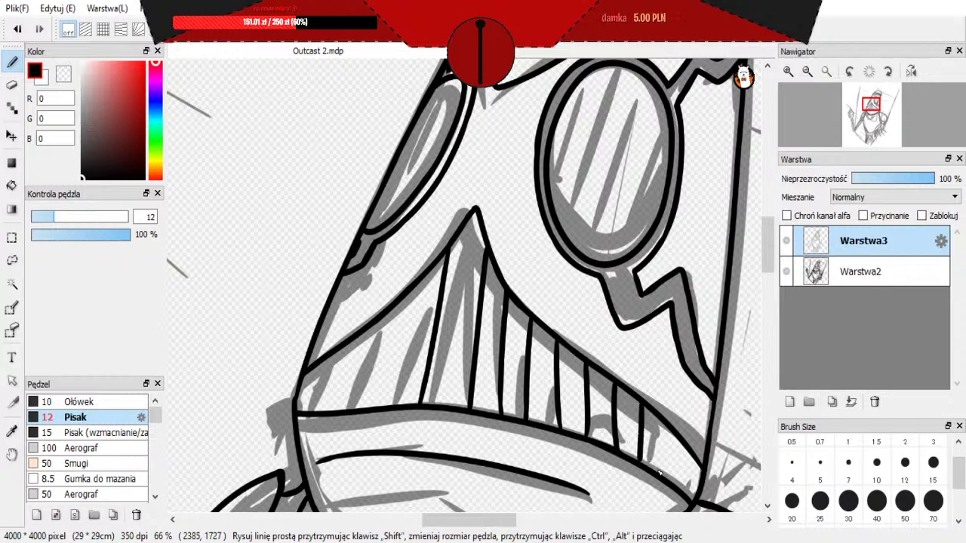
pyautogui.hotkey('ctrl', 'z')
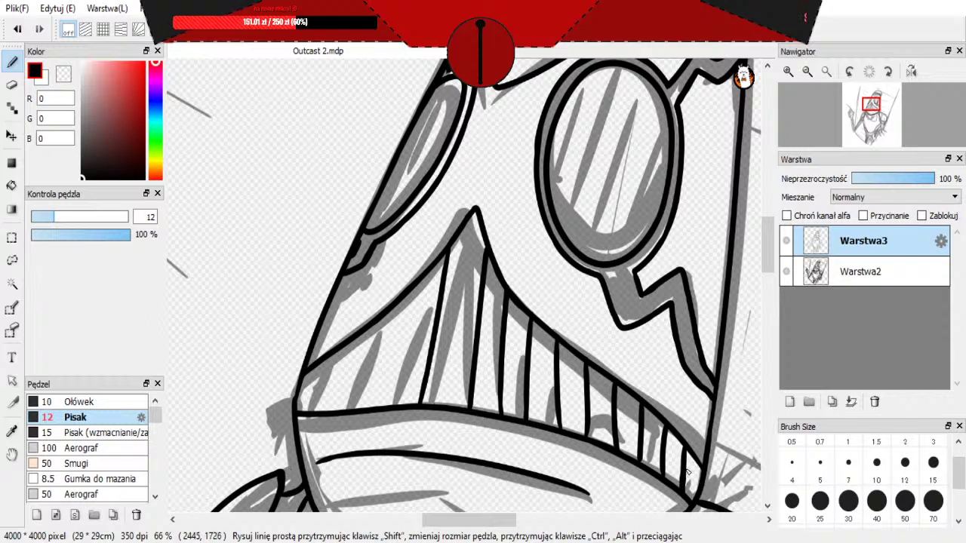
pyautogui.scroll(-4, 686, 471)
pyautogui.scroll(2, 552, 399)
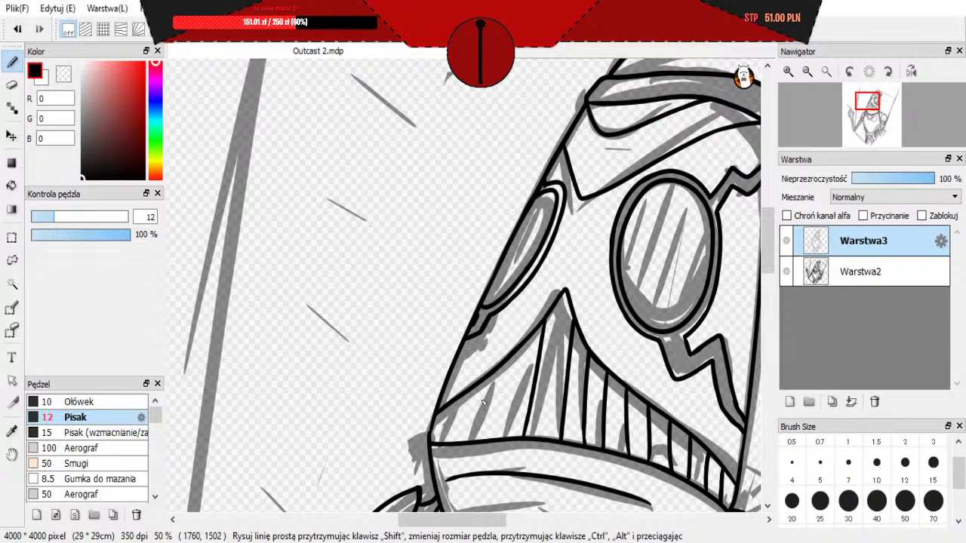
# Step: Ink the next slanted dividing line on the left half of the triangular area, parallel to the one beside the peak
pyautogui.scroll(2, 487, 407)
pyautogui.scroll(-2, 519, 331)
pyautogui.scroll(1, 568, 391)
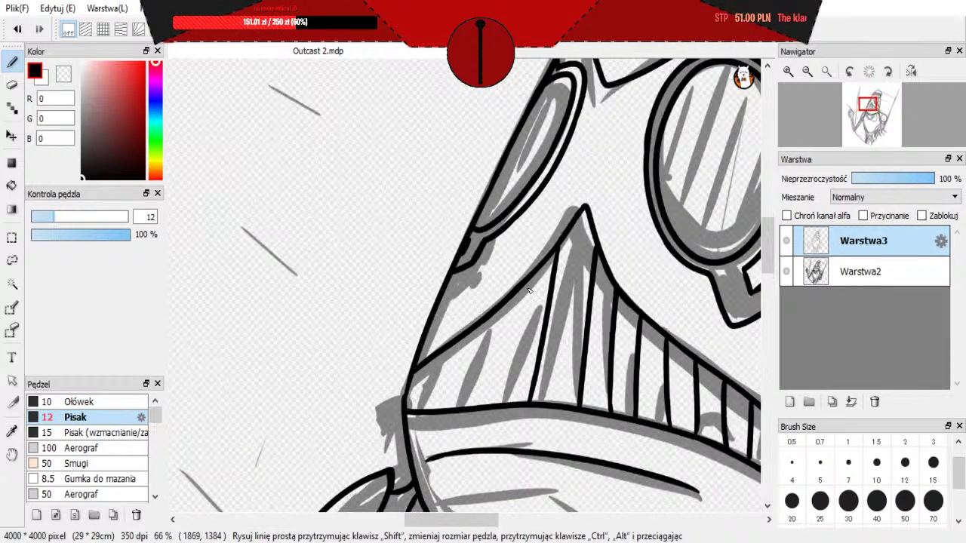
pyautogui.moveTo(528, 283); pyautogui.dragTo(506, 401)
pyautogui.hotkey('ctrl', 'z')
pyautogui.moveTo(527, 284)
pyautogui.mouseDown()
pyautogui.moveTo(507, 403)
pyautogui.moveTo(529, 283)
pyautogui.mouseUp()
pyautogui.hotkey('ctrl', 'z')
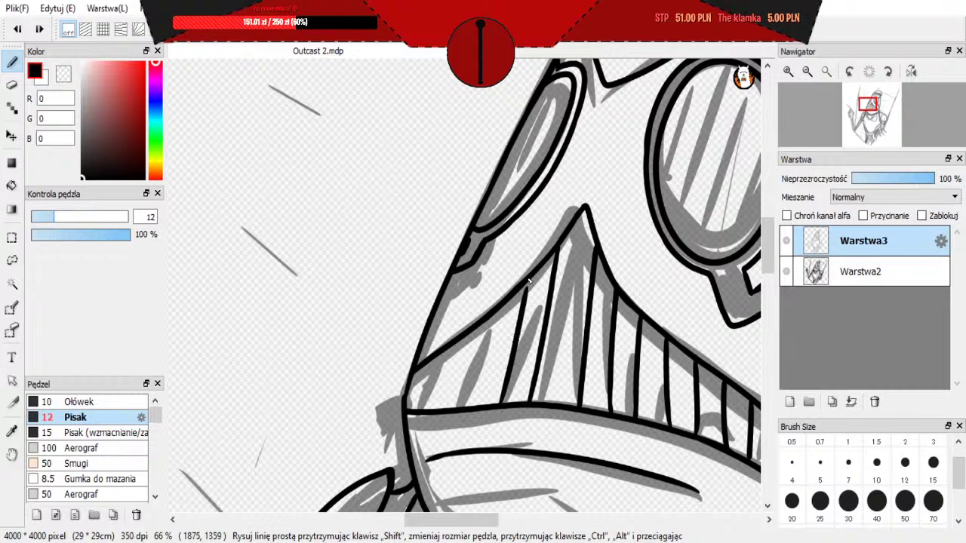
# Step: Ink another slanted dividing line midway down the left slope, meeting both the upper edge and the base line
pyautogui.moveTo(497, 311); pyautogui.dragTo(477, 409)
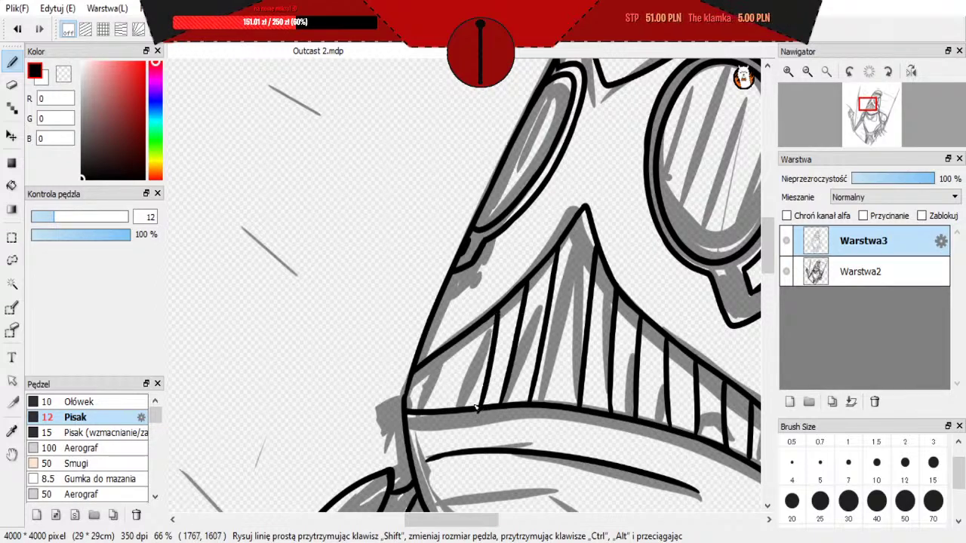
pyautogui.hotkey('ctrl', 'z')
pyautogui.hotkey('ctrl', 'z')
pyautogui.moveTo(497, 310); pyautogui.dragTo(480, 400)
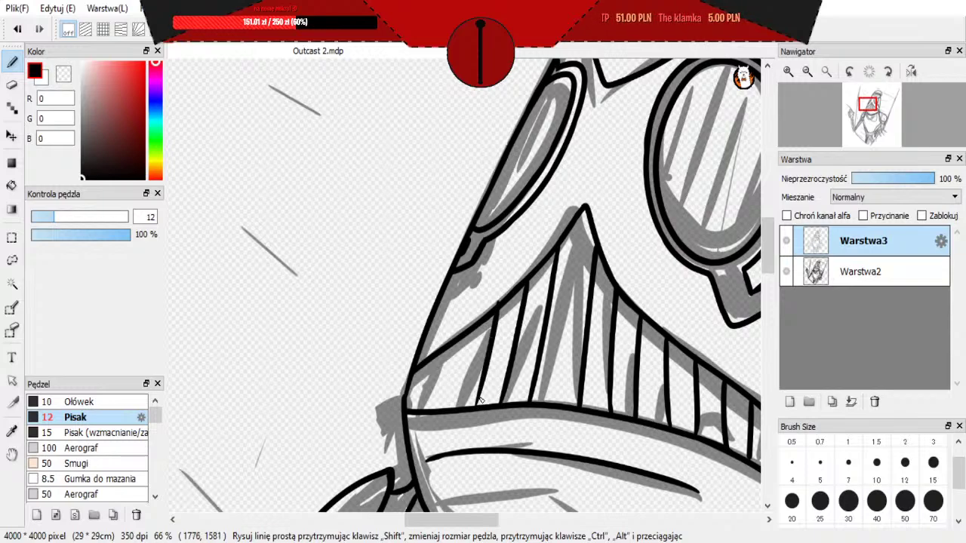
pyautogui.hotkey('ctrl', 'z')
pyautogui.moveTo(496, 314); pyautogui.dragTo(478, 406)
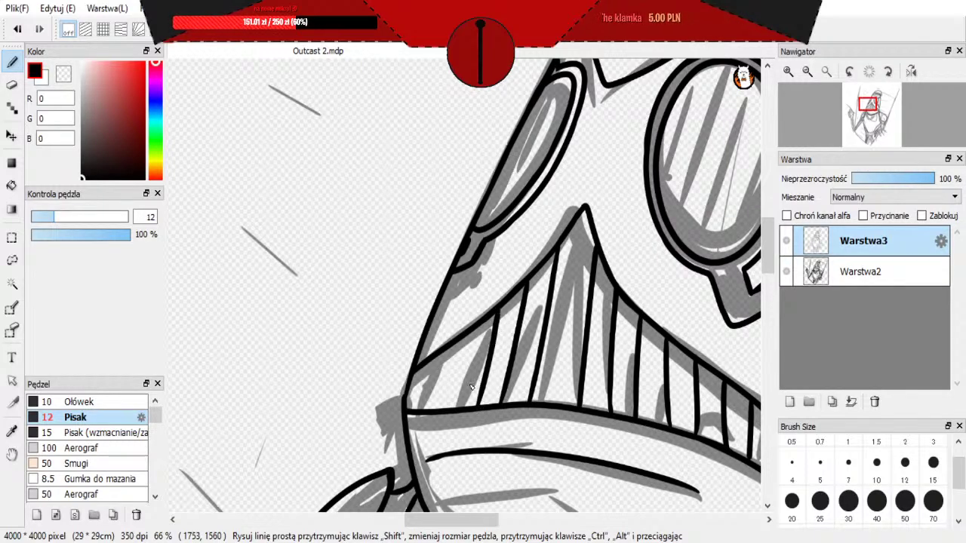
# Step: Fill the left corner of the triangular area with four short slanted dividing lines, spaced progressively closer
pyautogui.moveTo(453, 411)
pyautogui.mouseDown()
pyautogui.moveTo(469, 329)
pyautogui.moveTo(453, 408)
pyautogui.mouseUp()
pyautogui.hotkey('ctrl', 'z')
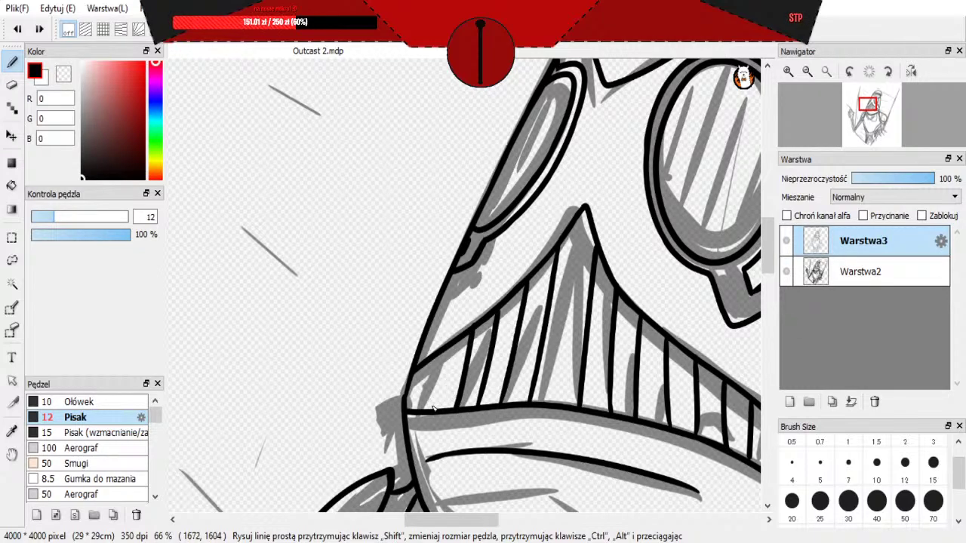
pyautogui.hotkey('ctrl', 'z')
pyautogui.moveTo(434, 411); pyautogui.dragTo(450, 347)
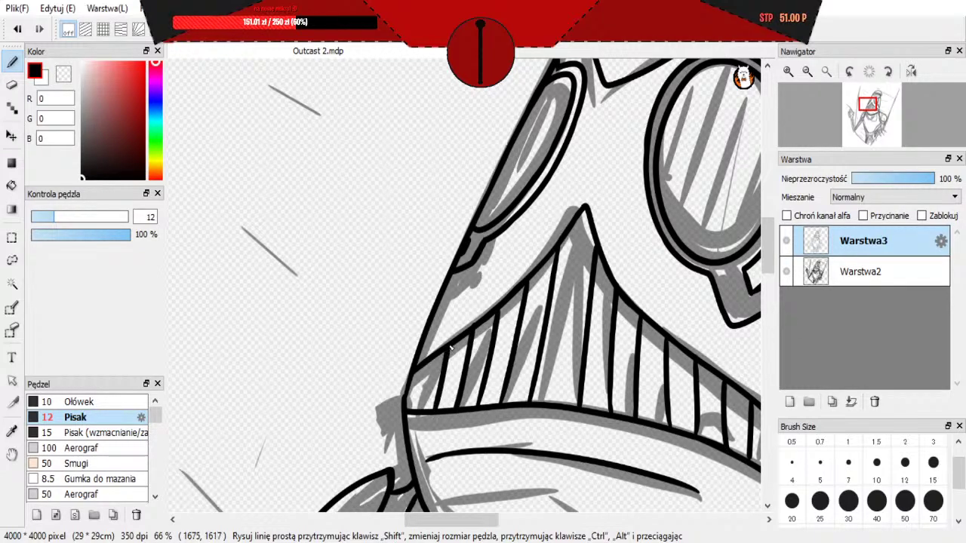
pyautogui.moveTo(419, 409); pyautogui.dragTo(432, 361)
pyautogui.hotkey('ctrl', 'z')
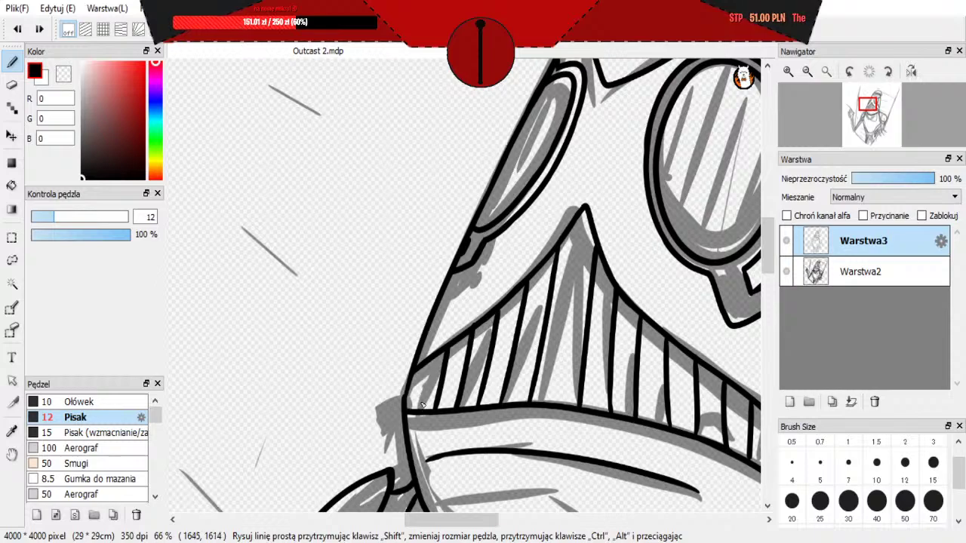
pyautogui.moveTo(421, 409); pyautogui.dragTo(431, 360)
pyautogui.moveTo(412, 408); pyautogui.dragTo(425, 360)
pyautogui.hotkey('ctrl', 'z')
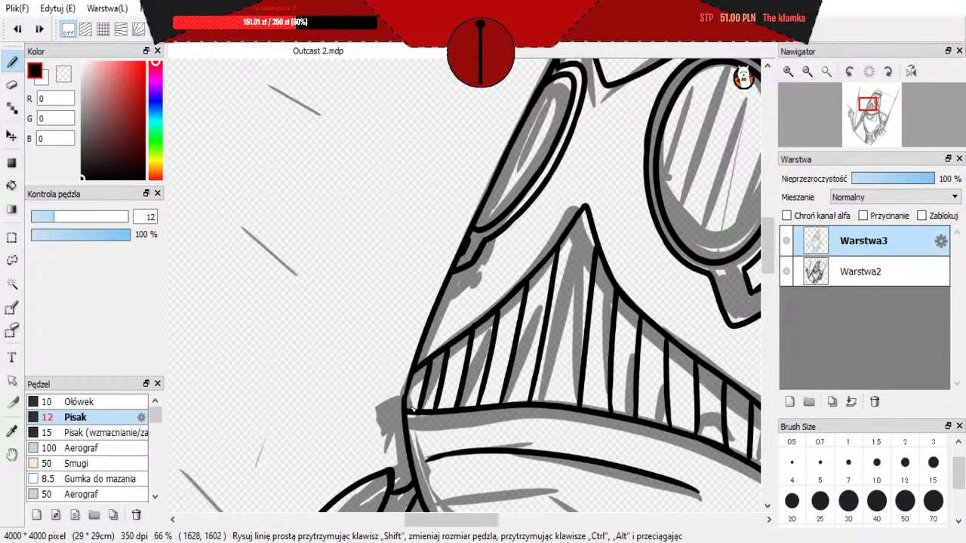
# Step: Reinforce the face outline at the triangular area's left corner, and toggle the Warstwa2 sketch layer's visibility to check the line art
pyautogui.scroll(-2, 430, 399)
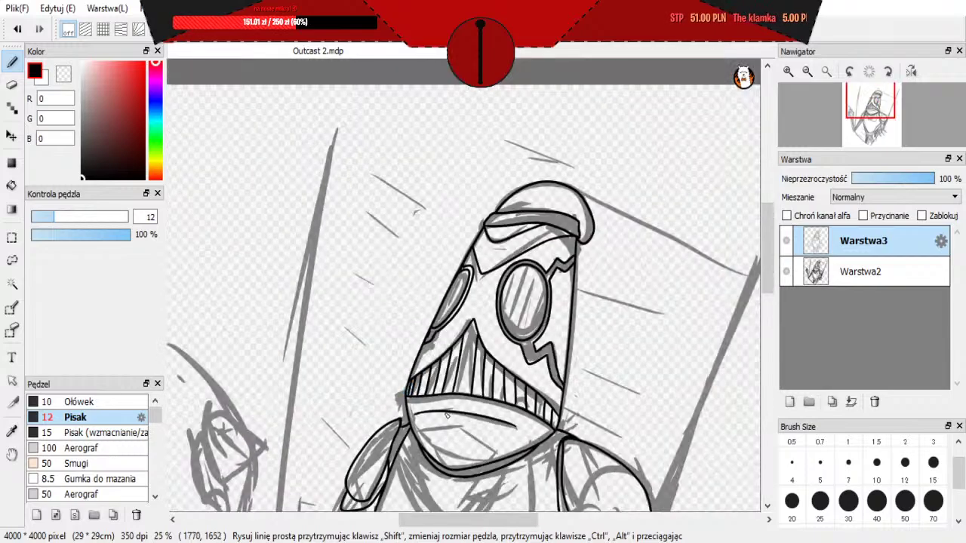
pyautogui.scroll(1, 421, 361)
pyautogui.scroll(4, 421, 359)
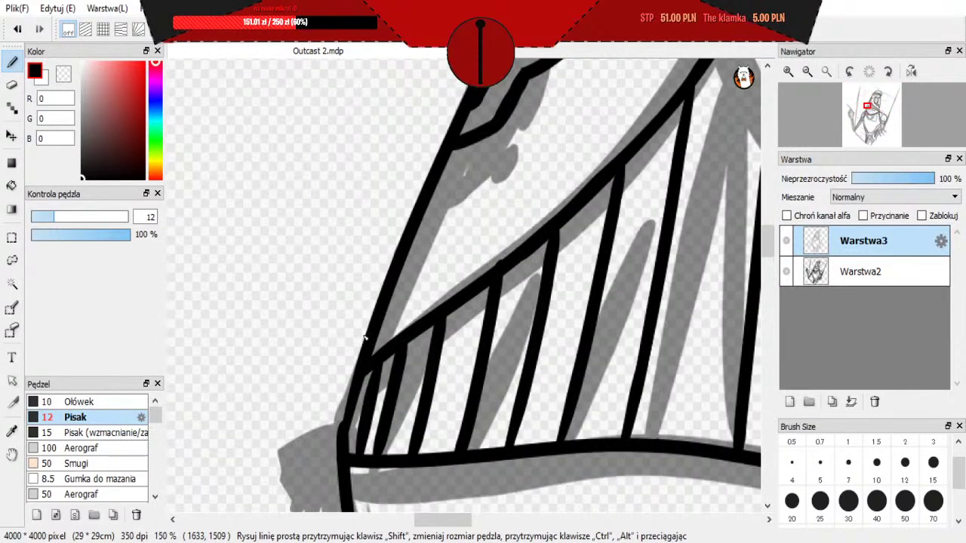
pyautogui.moveTo(338, 427); pyautogui.dragTo(369, 340)
pyautogui.scroll(-3, 351, 406)
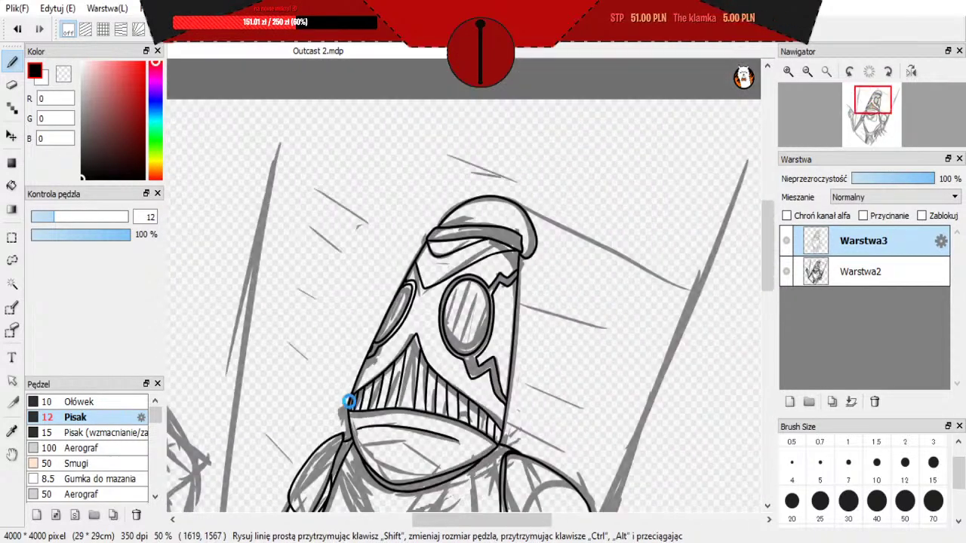
pyautogui.scroll(2, 483, 324)
pyautogui.scroll(-2, 500, 322)
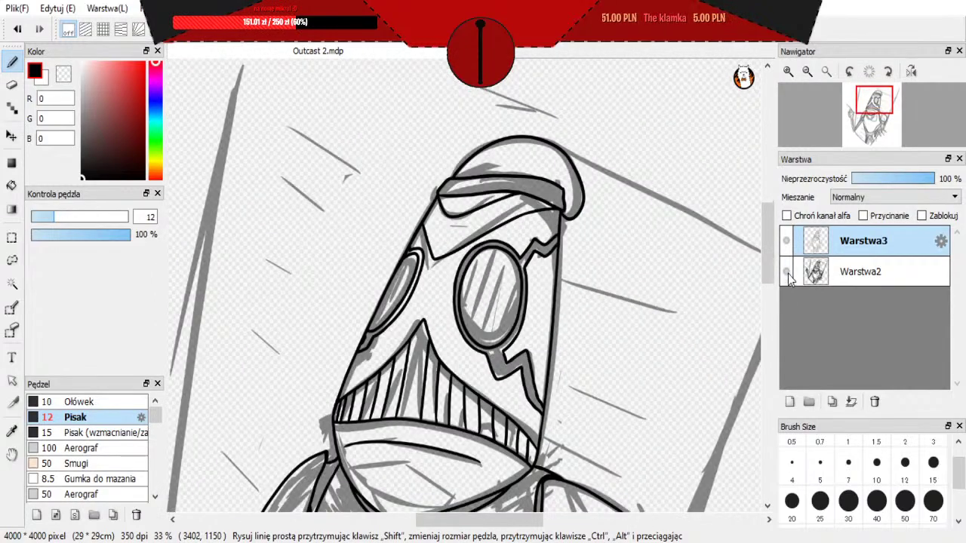
pyautogui.click(787, 273)
pyautogui.click(787, 274)
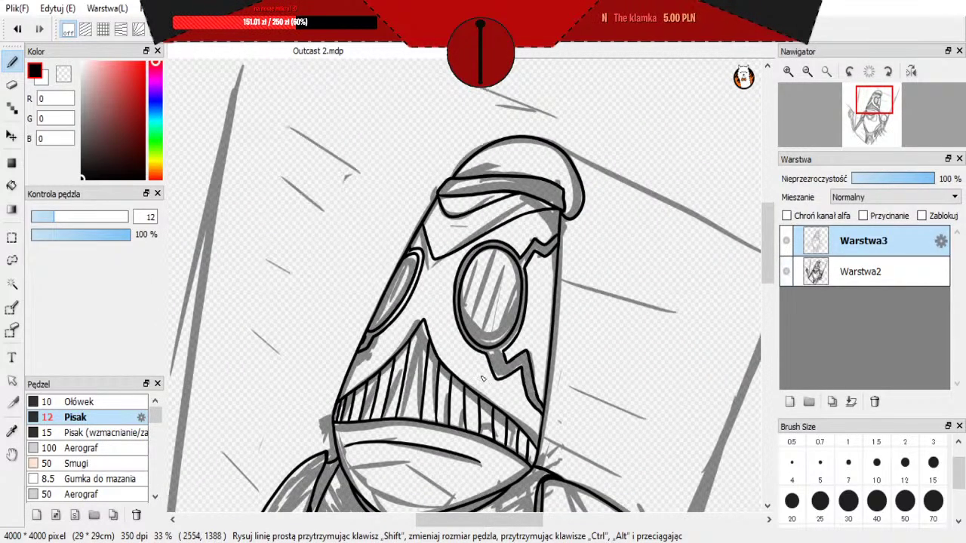
# Step: Ink two slanted reflection lines across the left part of the large round eye lens, following the sketched stripes
pyautogui.scroll(2, 415, 337)
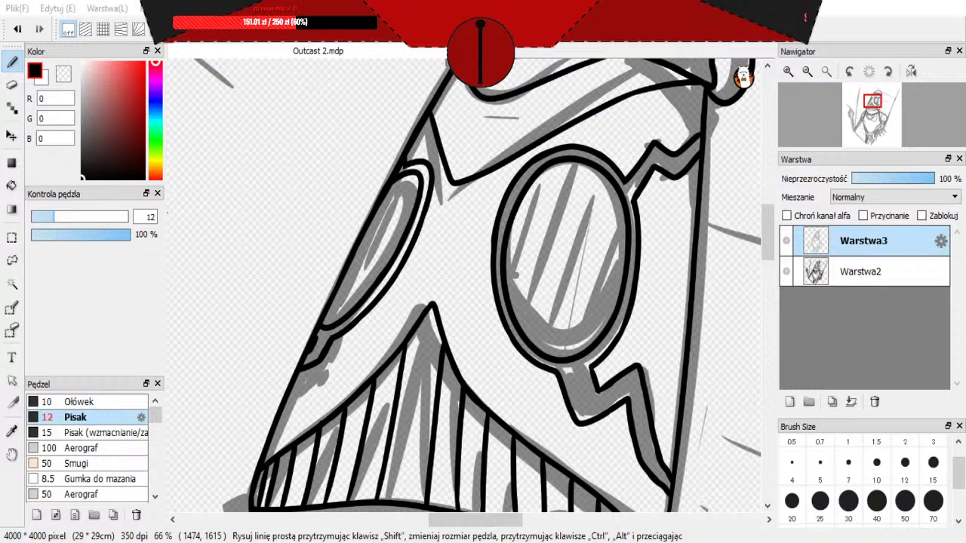
pyautogui.scroll(1, 656, 213)
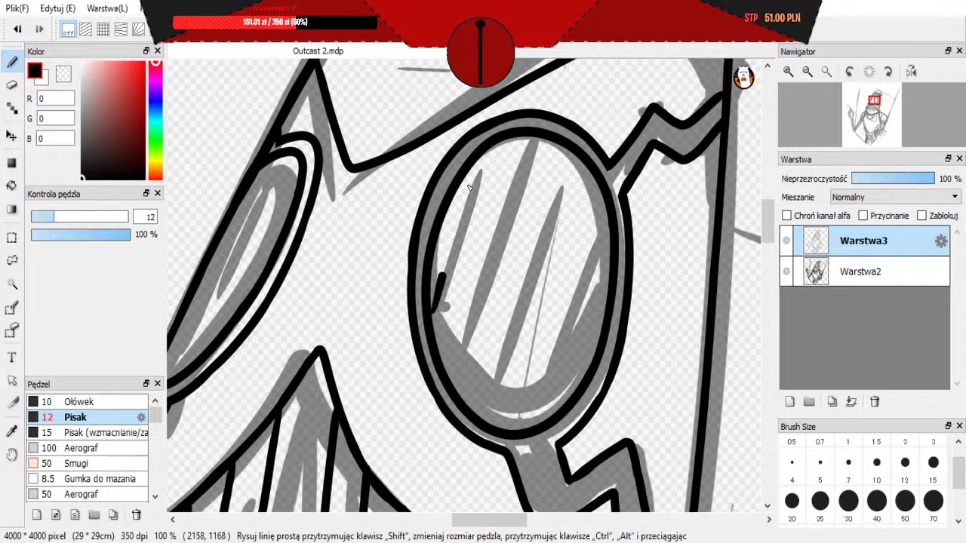
pyautogui.moveTo(430, 306); pyautogui.dragTo(480, 167)
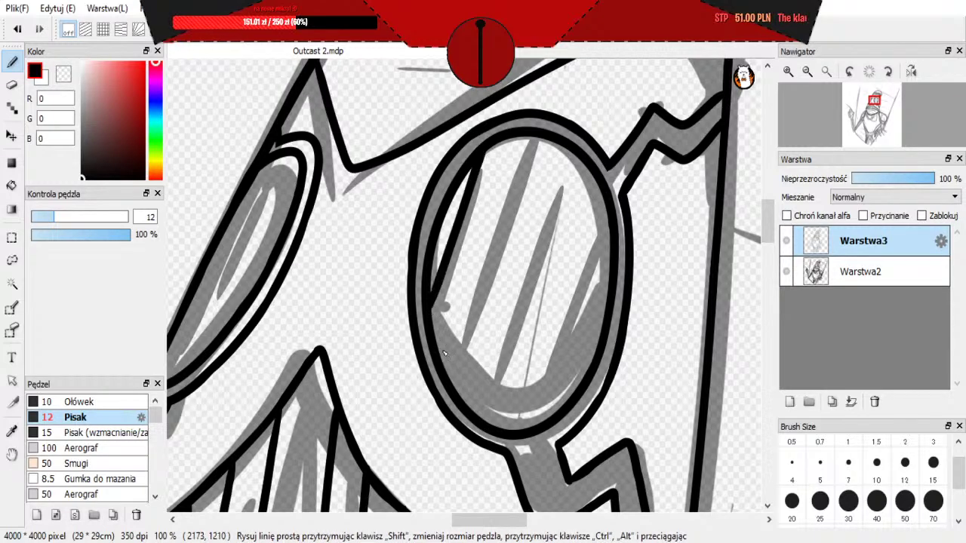
pyautogui.moveTo(439, 357); pyautogui.dragTo(516, 137)
pyautogui.hotkey('ctrl', 'z')
pyautogui.moveTo(442, 362)
pyautogui.mouseDown()
pyautogui.moveTo(510, 138)
pyautogui.moveTo(472, 284)
pyautogui.mouseUp()
pyautogui.hotkey('ctrl', 'z')
pyautogui.hotkey('ctrl', 'y')
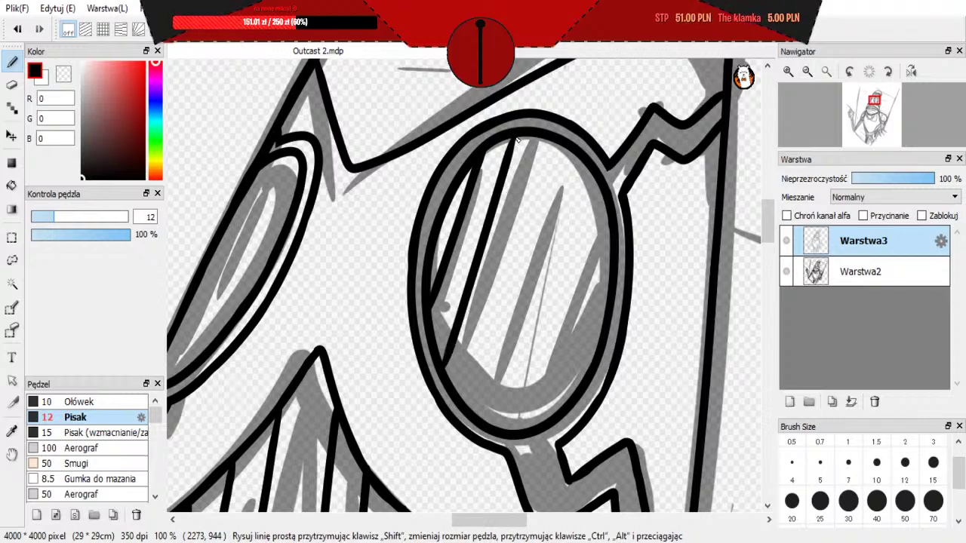
# Step: Ink three more slanted reflection lines across the middle and right part of the large round eye lens, spanning it from edge to edge
pyautogui.hotkey('ctrl', 'z')
pyautogui.moveTo(538, 185)
pyautogui.mouseDown()
pyautogui.moveTo(516, 237)
pyautogui.moveTo(541, 140)
pyautogui.mouseUp()
pyautogui.hotkey('ctrl', 'z')
pyautogui.moveTo(463, 388)
pyautogui.mouseDown()
pyautogui.moveTo(543, 140)
pyautogui.moveTo(560, 186)
pyautogui.moveTo(502, 397)
pyautogui.moveTo(552, 166)
pyautogui.moveTo(523, 337)
pyautogui.moveTo(499, 394)
pyautogui.mouseUp()
pyautogui.hotkey('ctrl', 'z')
pyautogui.hotkey('ctrl', 'z')
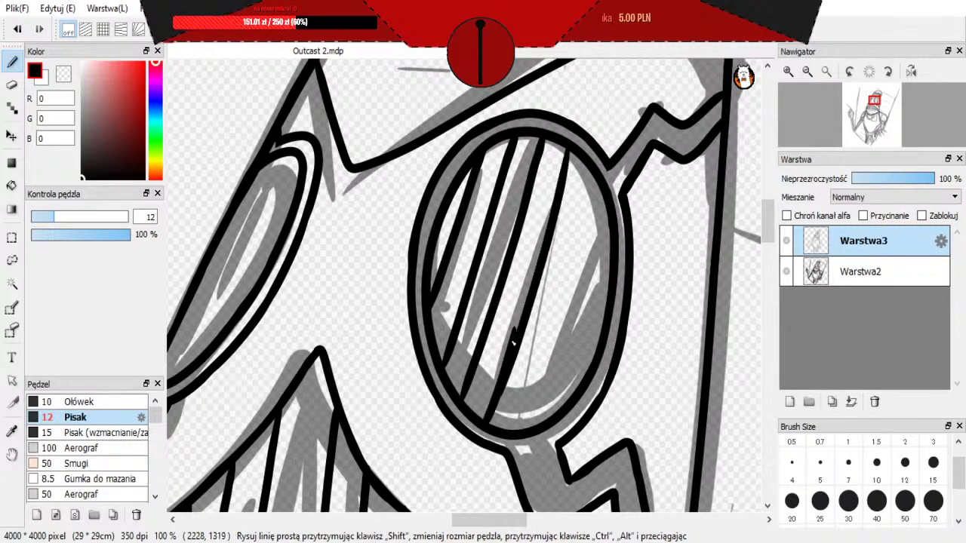
pyautogui.moveTo(522, 431)
pyautogui.mouseDown()
pyautogui.moveTo(562, 326)
pyautogui.moveTo(596, 181)
pyautogui.mouseUp()
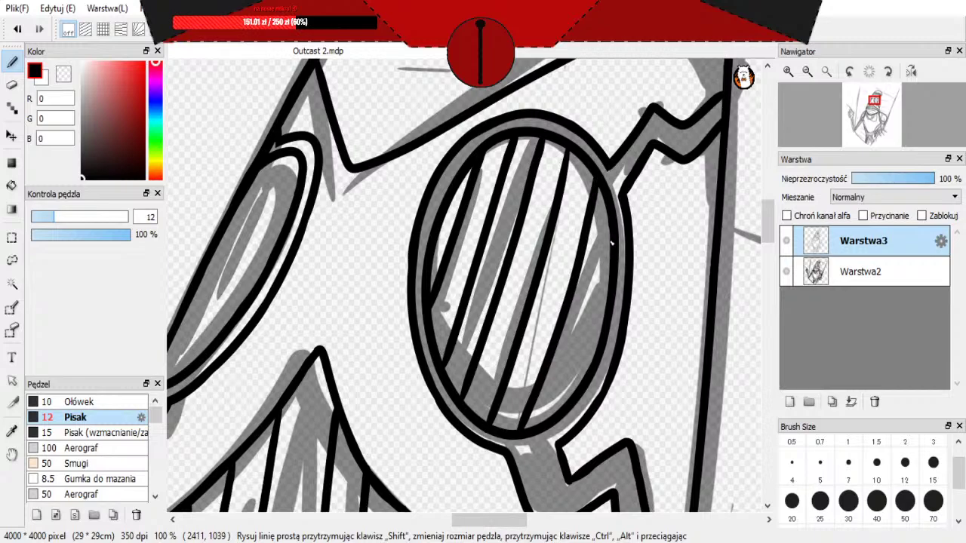
# Step: Ink a last short slanted reflection line close to the lower right edge of the large round eye lens
pyautogui.moveTo(575, 380); pyautogui.dragTo(608, 252)
pyautogui.hotkey('ctrl', 'z')
pyautogui.moveTo(553, 414)
pyautogui.mouseDown()
pyautogui.moveTo(608, 252)
pyautogui.moveTo(563, 419)
pyautogui.moveTo(612, 254)
pyautogui.mouseUp()
pyautogui.hotkey('ctrl', 'z')
pyautogui.hotkey('ctrl', 'z')
pyautogui.hotkey('ctrl', 'z')
pyautogui.hotkey('ctrl', 'z')
pyautogui.moveTo(557, 414); pyautogui.dragTo(614, 242)
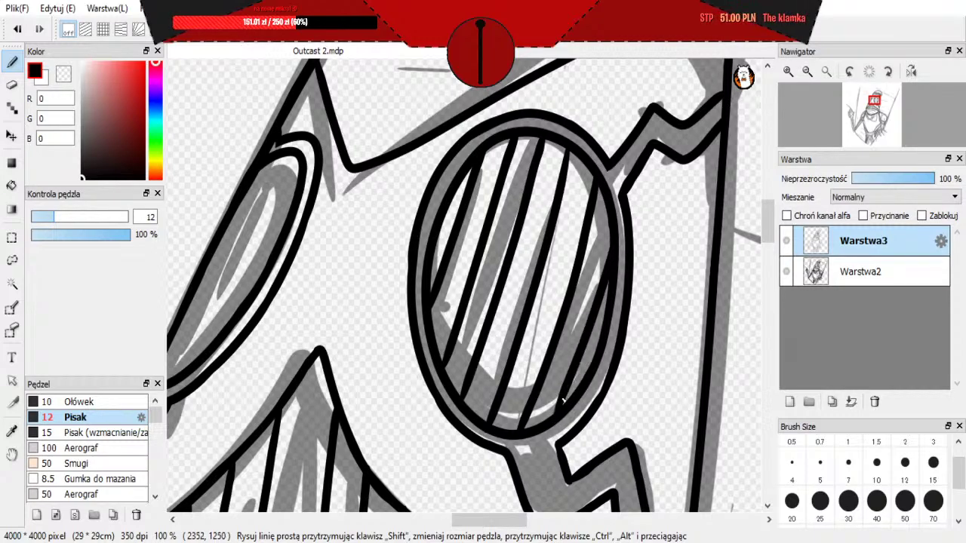
pyautogui.hotkey('ctrl', 'z')
pyautogui.moveTo(560, 408); pyautogui.dragTo(608, 270)
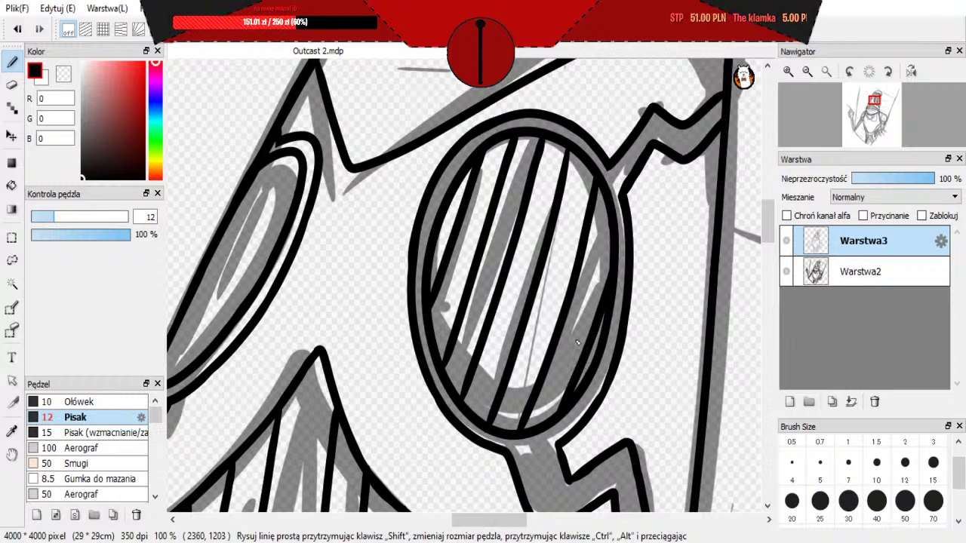
# Step: Try to ink a slanted reflection line along the right edge of the narrow left eye lens
pyautogui.scroll(-3, 577, 341)
pyautogui.scroll(3, 491, 325)
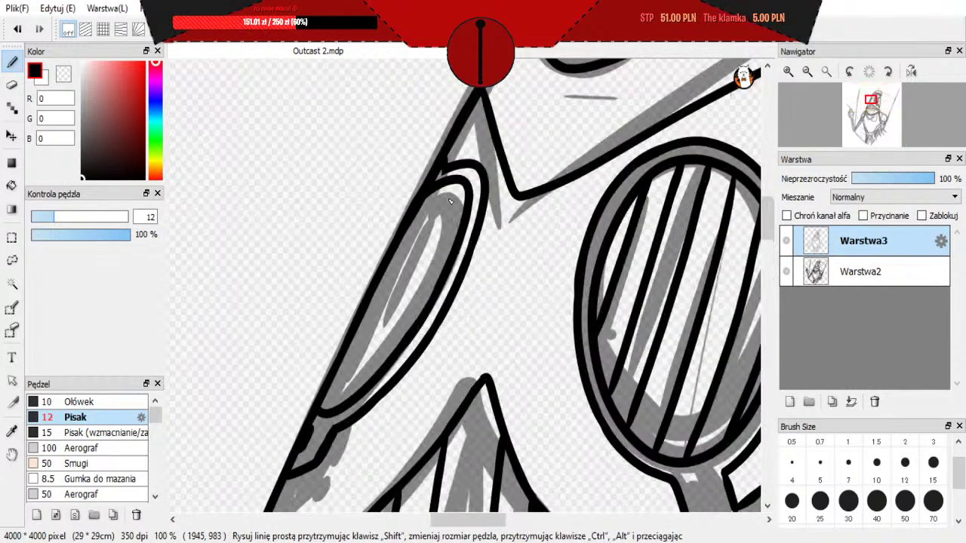
pyautogui.moveTo(391, 354); pyautogui.dragTo(455, 224)
pyautogui.hotkey('ctrl', 'z')
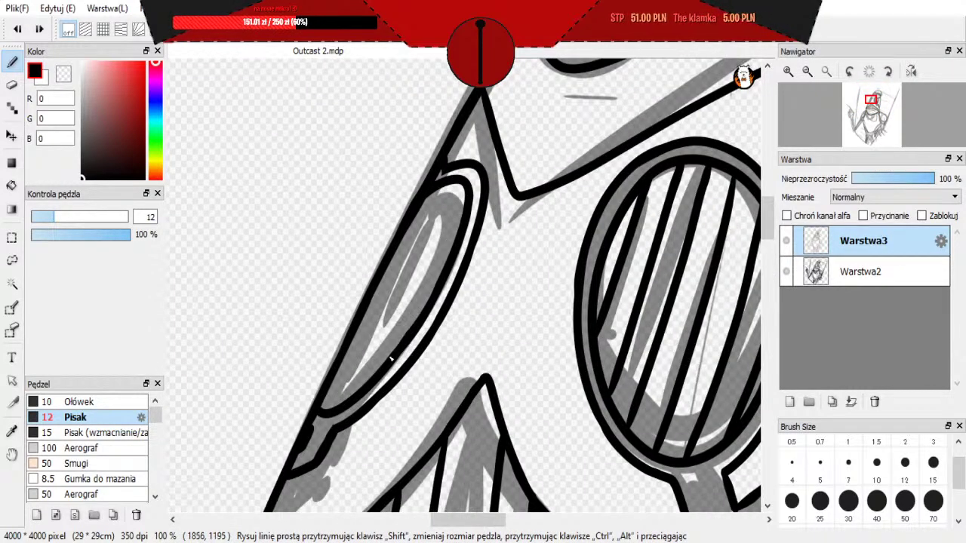
pyautogui.moveTo(391, 359); pyautogui.dragTo(458, 226)
pyautogui.hotkey('ctrl', 'z')
pyautogui.moveTo(383, 364); pyautogui.dragTo(441, 262)
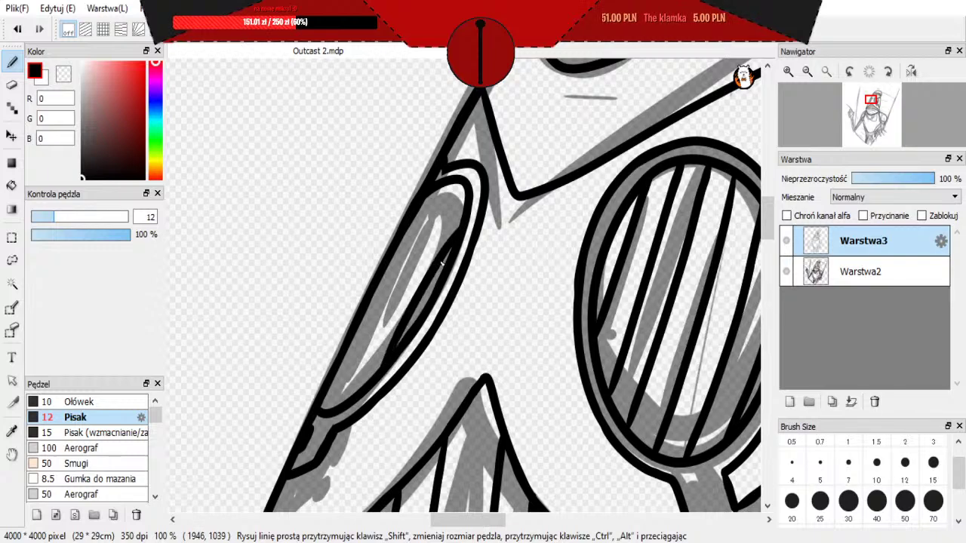
# Step: Try to ink a long slanted line through the middle of the narrow left lens, redrawing it several times
pyautogui.moveTo(361, 384)
pyautogui.mouseDown()
pyautogui.moveTo(467, 182)
pyautogui.moveTo(432, 239)
pyautogui.moveTo(465, 186)
pyautogui.moveTo(434, 262)
pyautogui.mouseUp()
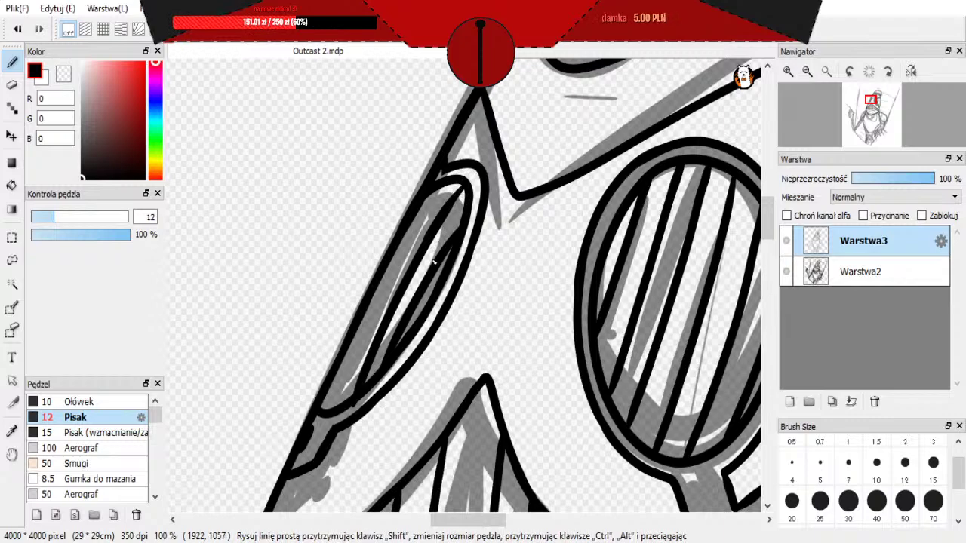
pyautogui.hotkey('ctrl', 'z')
pyautogui.moveTo(357, 391)
pyautogui.mouseDown()
pyautogui.moveTo(390, 309)
pyautogui.moveTo(461, 189)
pyautogui.mouseUp()
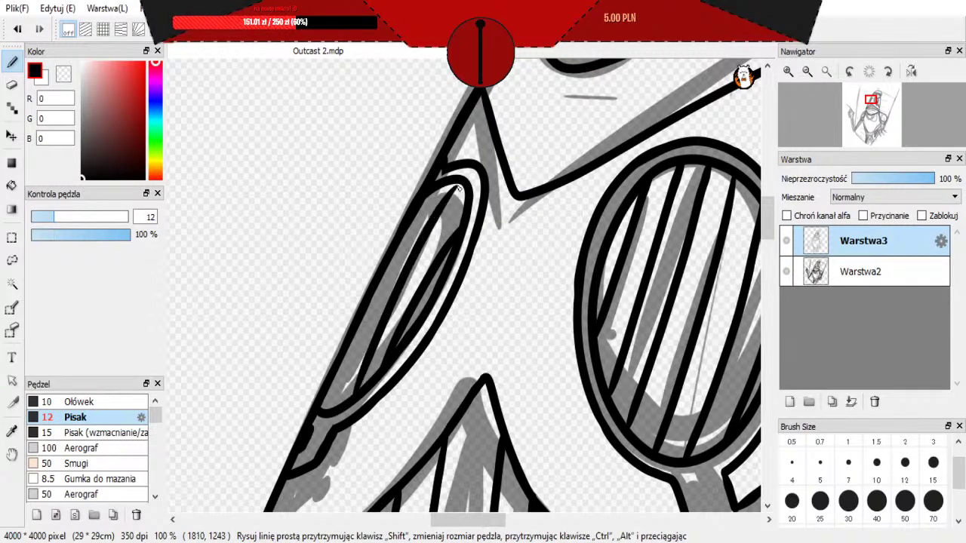
pyautogui.hotkey('ctrl', 'z')
pyautogui.moveTo(431, 240); pyautogui.dragTo(451, 209)
pyautogui.hotkey('ctrl', 'z')
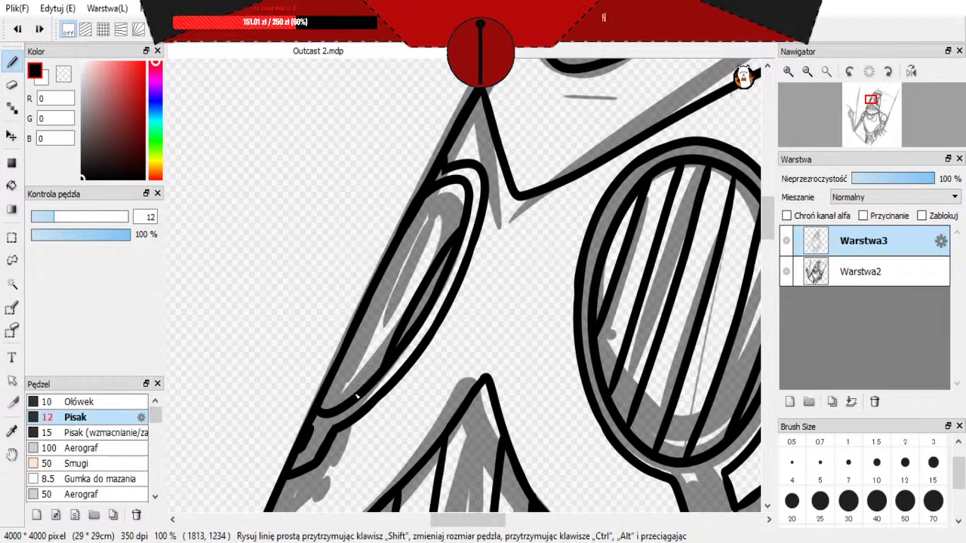
pyautogui.moveTo(359, 389); pyautogui.dragTo(443, 209)
pyautogui.hotkey('ctrl', 'z')
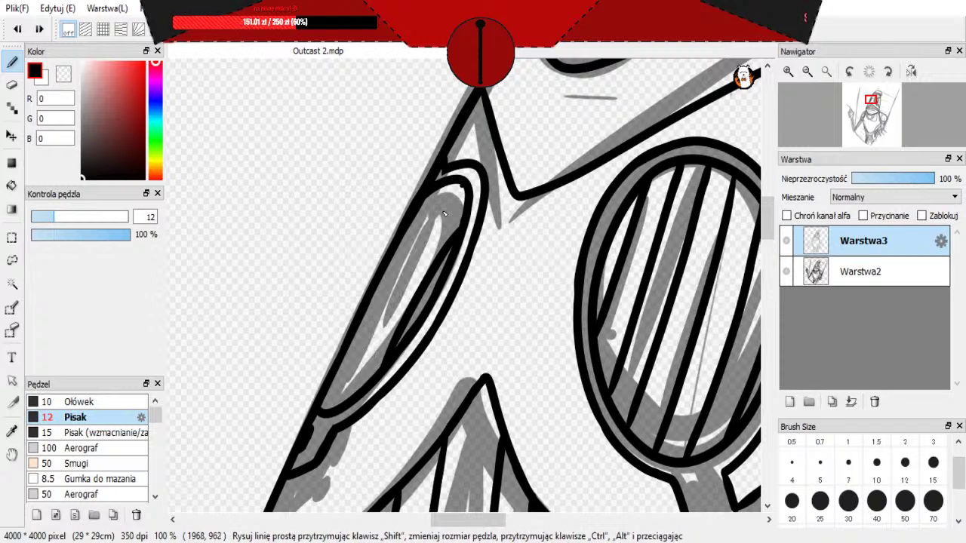
pyautogui.hotkey('ctrl', 'y')
pyautogui.hotkey('ctrl', 'z')
pyautogui.hotkey('ctrl', 'y')
pyautogui.hotkey('ctrl', 'z')
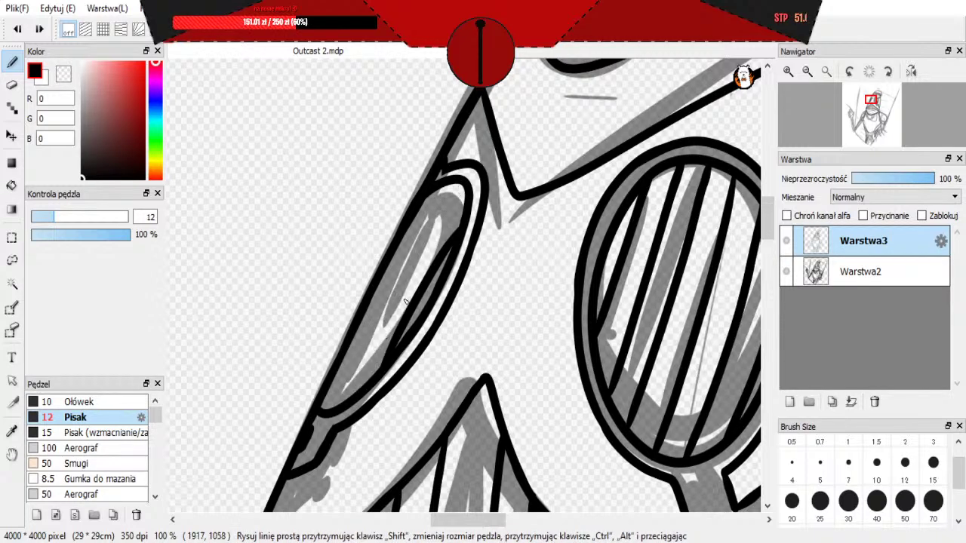
pyautogui.moveTo(358, 388)
pyautogui.mouseDown()
pyautogui.moveTo(407, 275)
pyautogui.moveTo(443, 222)
pyautogui.mouseUp()
pyautogui.moveTo(464, 189); pyautogui.dragTo(416, 263)
# Step: Try to ink slanted lines along the outer left edge of the narrow lens, and undo all of this lens's reflection lines
pyautogui.hotkey('ctrl', 'z')
pyautogui.moveTo(336, 402); pyautogui.dragTo(387, 278)
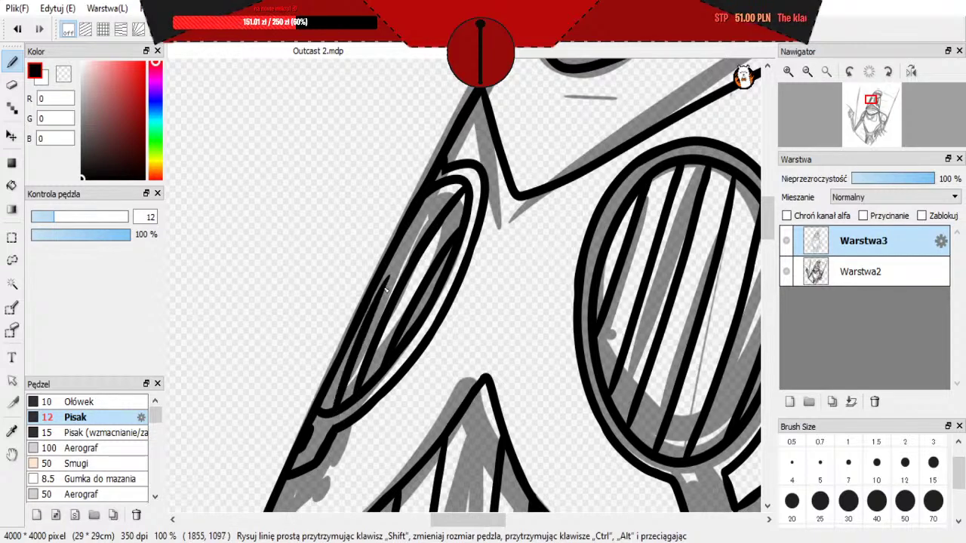
pyautogui.hotkey('ctrl', 'z')
pyautogui.moveTo(334, 410)
pyautogui.mouseDown()
pyautogui.moveTo(401, 252)
pyautogui.moveTo(388, 269)
pyautogui.moveTo(437, 195)
pyautogui.mouseUp()
pyautogui.hotkey('ctrl', 'z')
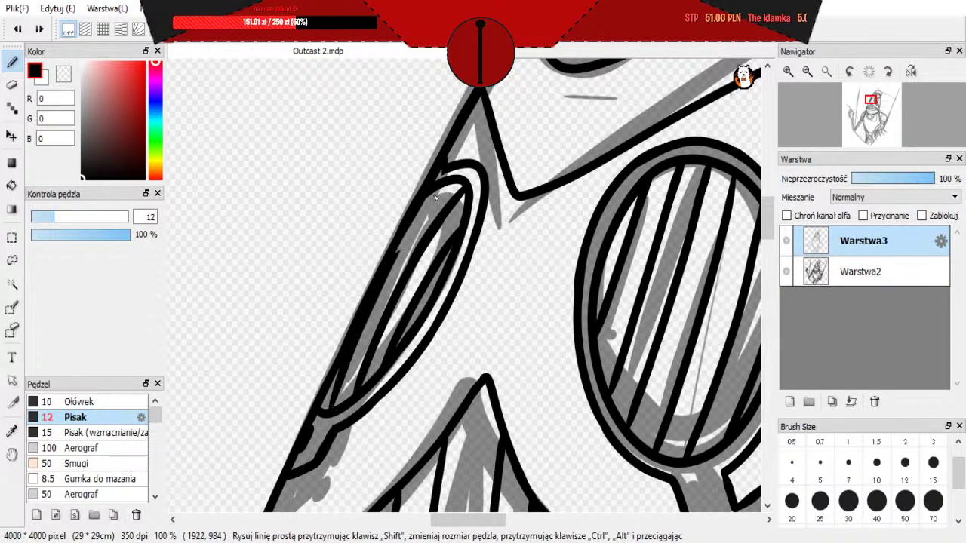
pyautogui.moveTo(397, 253); pyautogui.dragTo(440, 191)
pyautogui.hotkey('ctrl', 'z')
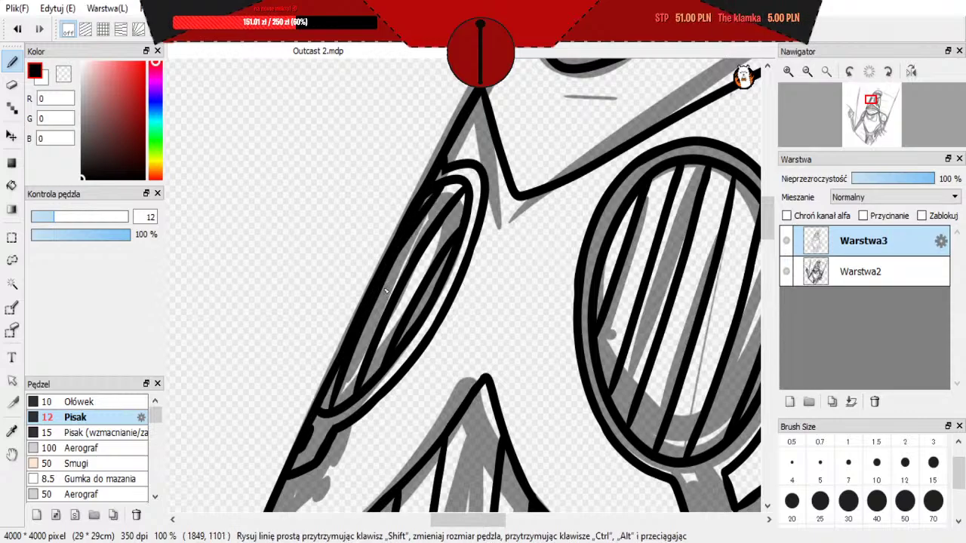
pyautogui.scroll(-4, 423, 321)
pyautogui.scroll(3, 423, 321)
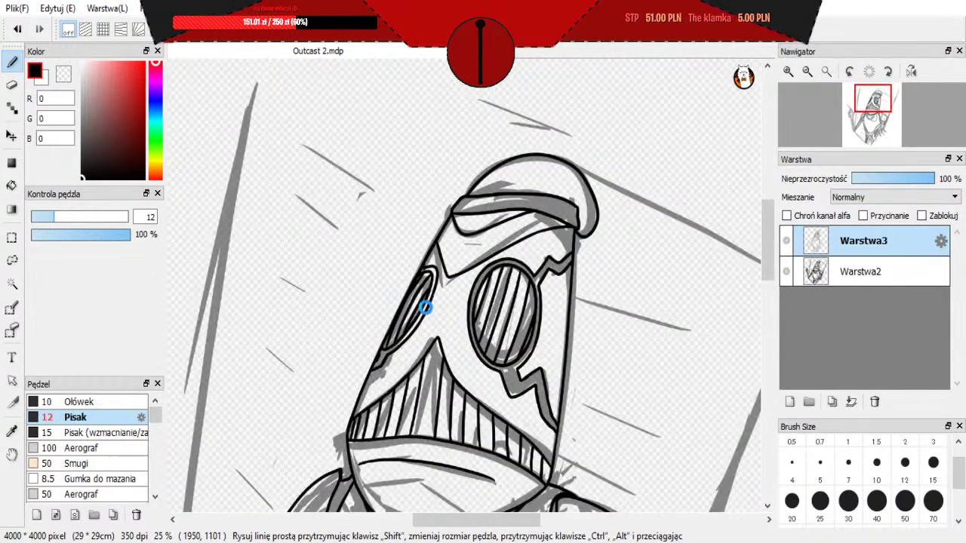
pyautogui.hotkey('ctrl', 'z')
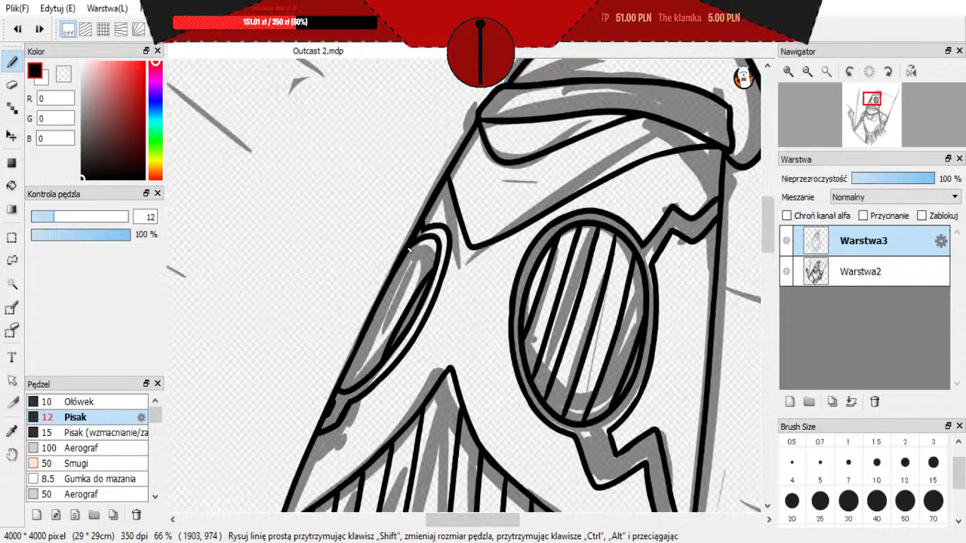
pyautogui.hotkey('ctrl', 'z')
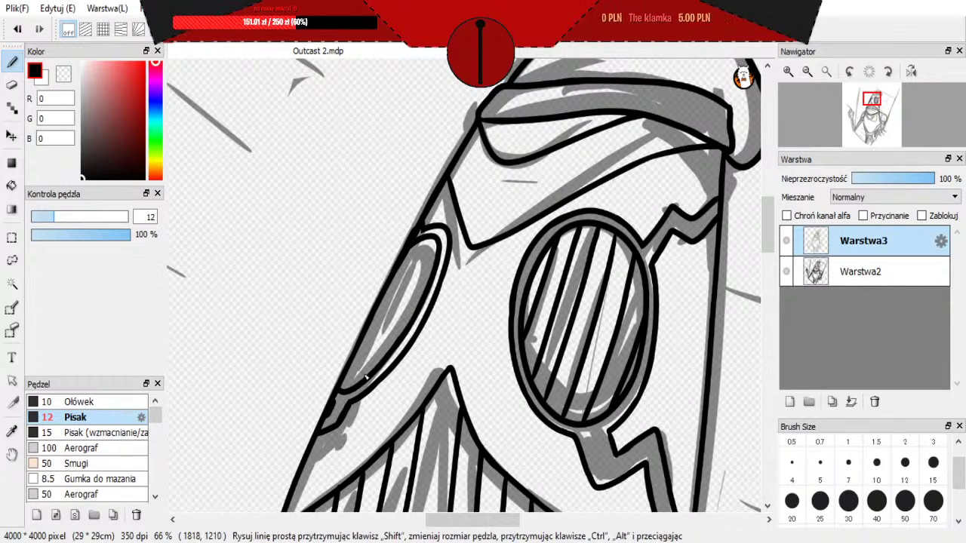
# Step: Fill the narrow left eye lens with slanted reflection lines from its lower to its upper edge, starting beside the outer left edge
pyautogui.moveTo(358, 382); pyautogui.dragTo(414, 250)
pyautogui.hotkey('ctrl', 'z')
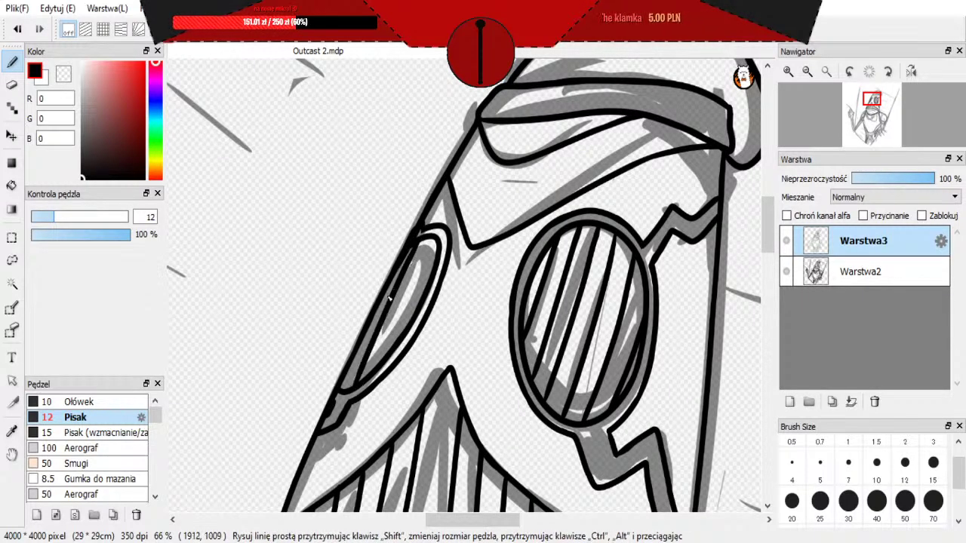
pyautogui.hotkey('ctrl', 'z')
pyautogui.moveTo(356, 383); pyautogui.dragTo(410, 256)
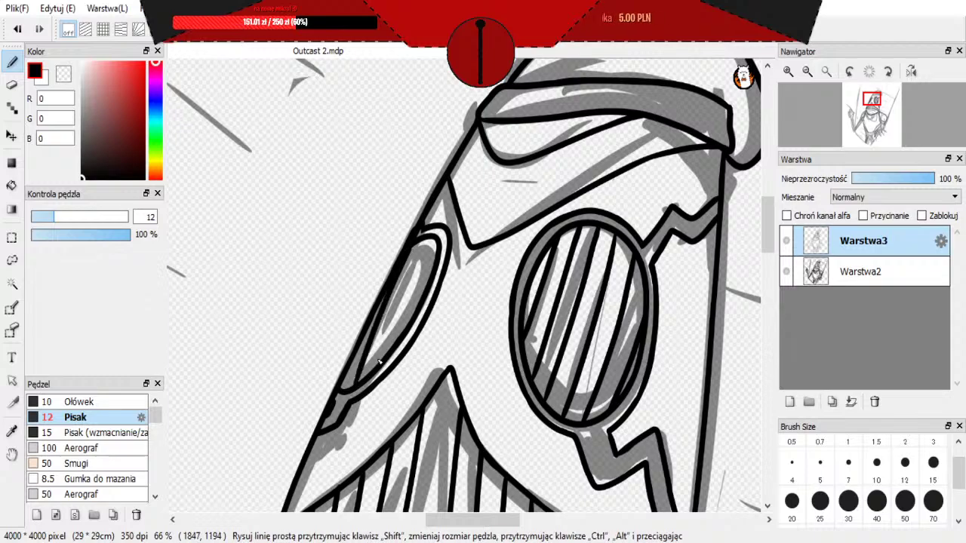
pyautogui.moveTo(388, 327); pyautogui.dragTo(416, 247)
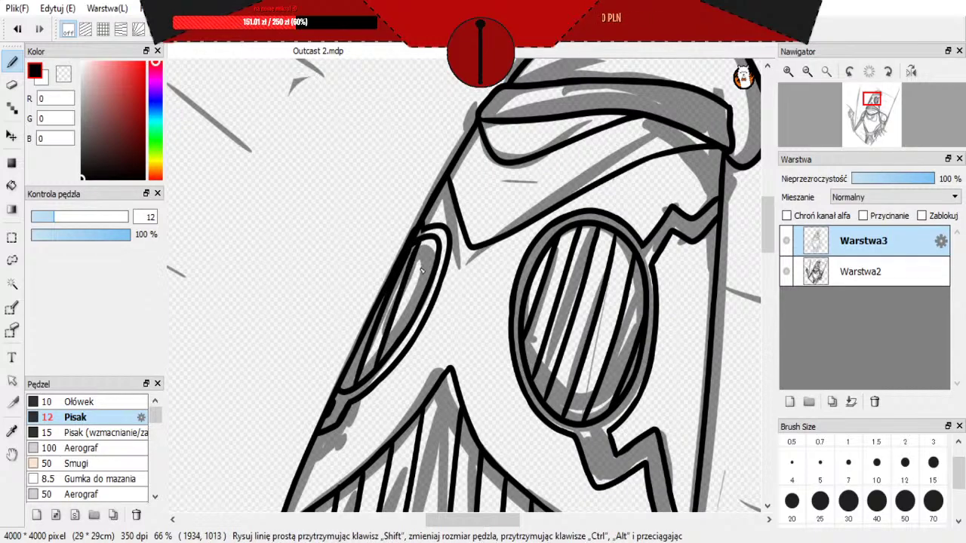
pyautogui.moveTo(404, 328); pyautogui.dragTo(435, 240)
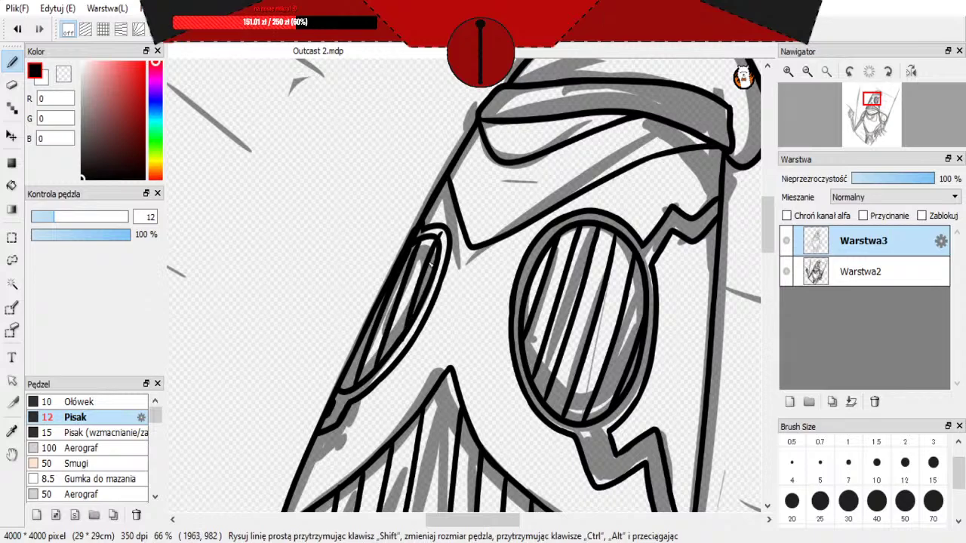
pyautogui.hotkey('ctrl', 'z')
pyautogui.moveTo(402, 333); pyautogui.dragTo(434, 240)
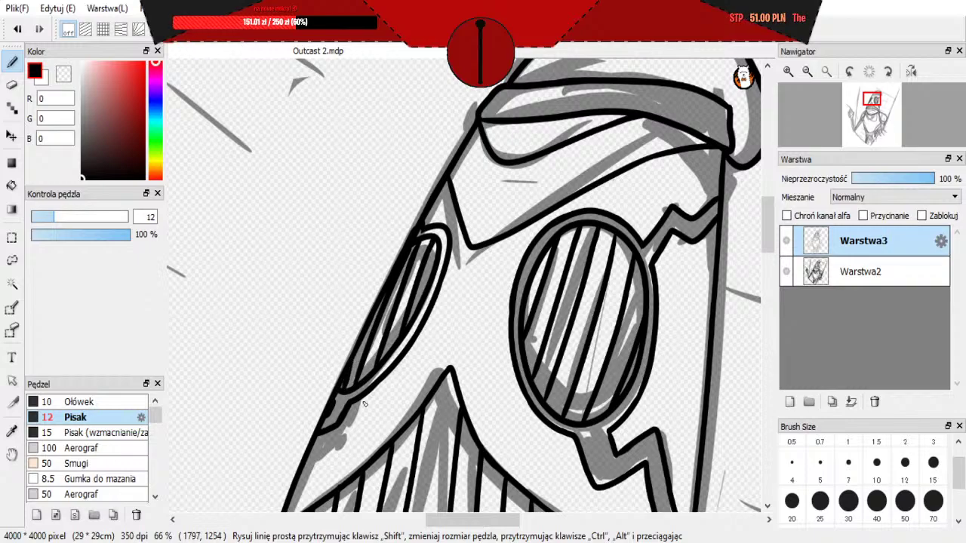
# Step: Examine the inked mask and the whole figure against the sketch, from the head down to the lower torso
pyautogui.scroll(-3, 436, 270)
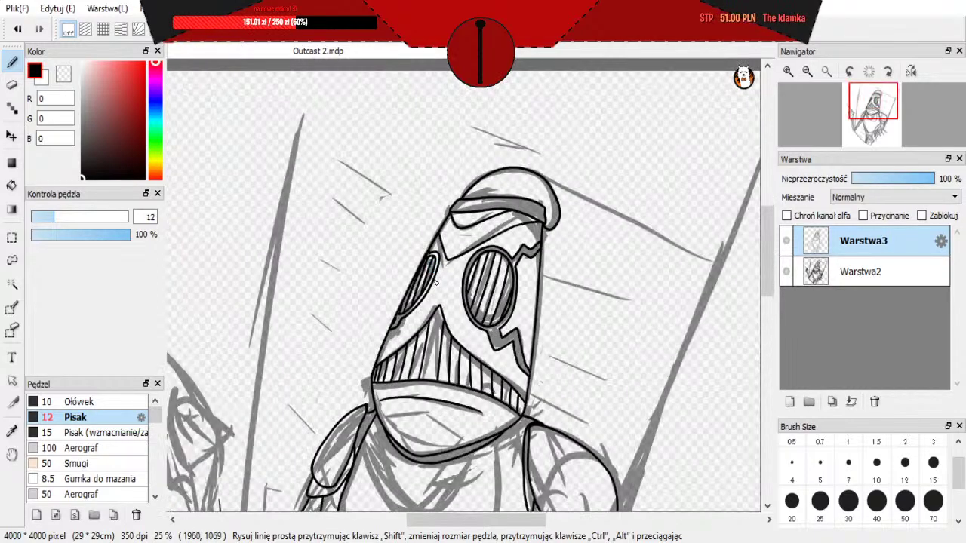
pyautogui.scroll(1, 431, 260)
pyautogui.scroll(-2, 436, 264)
pyautogui.scroll(2, 436, 264)
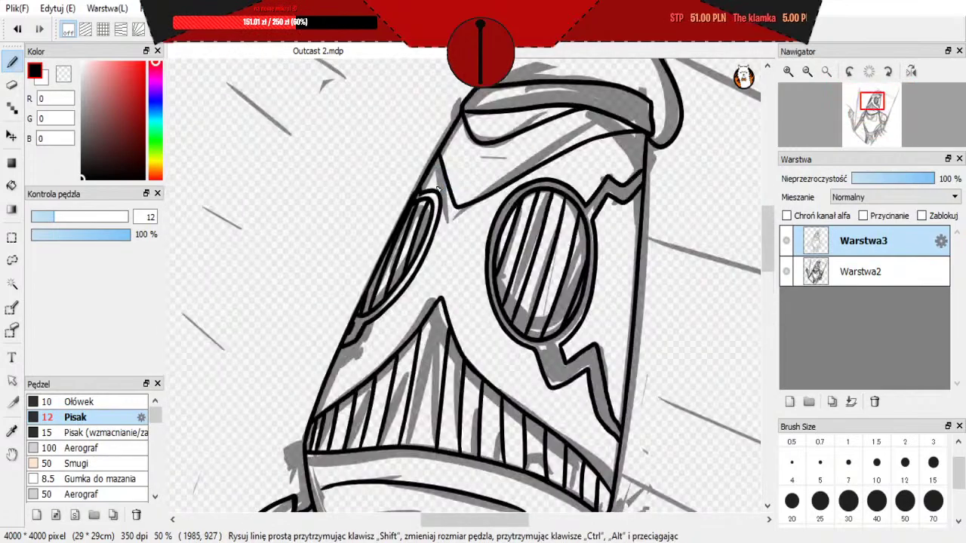
pyautogui.scroll(-2, 434, 249)
pyautogui.scroll(1, 431, 209)
pyautogui.scroll(-1, 453, 302)
pyautogui.scroll(-2, 475, 378)
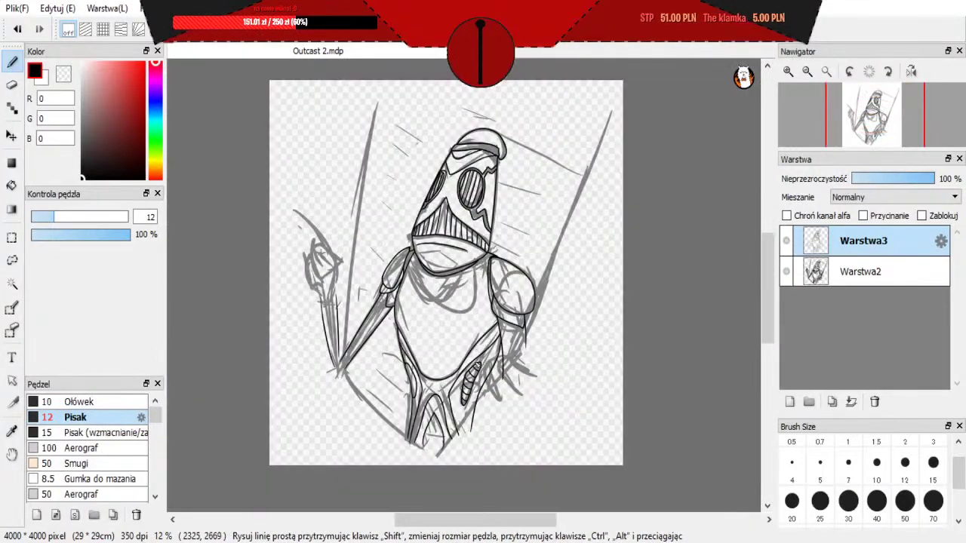
pyautogui.scroll(2, 498, 362)
pyautogui.scroll(-1, 510, 353)
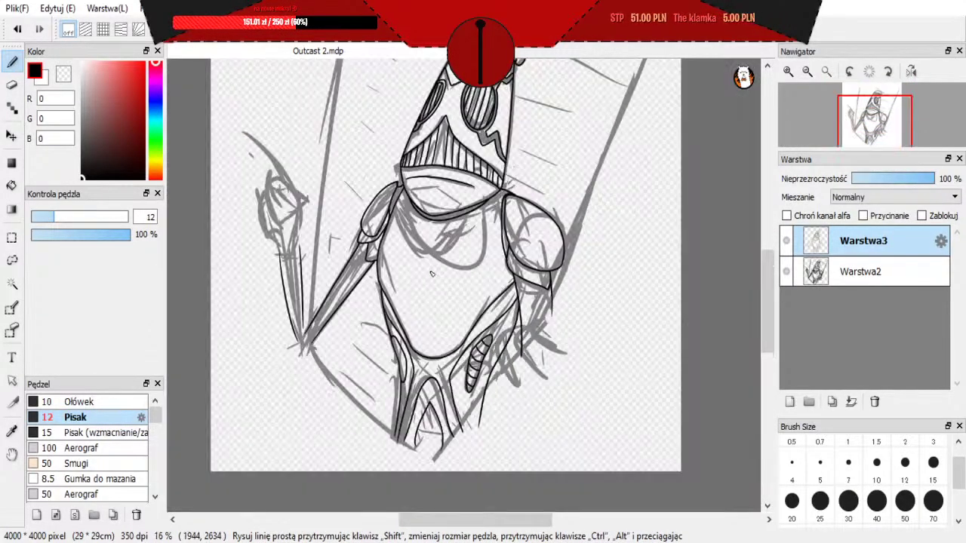
pyautogui.scroll(2, 453, 354)
pyautogui.scroll(1, 377, 355)
pyautogui.scroll(-2, 298, 354)
pyautogui.scroll(-2, 298, 354)
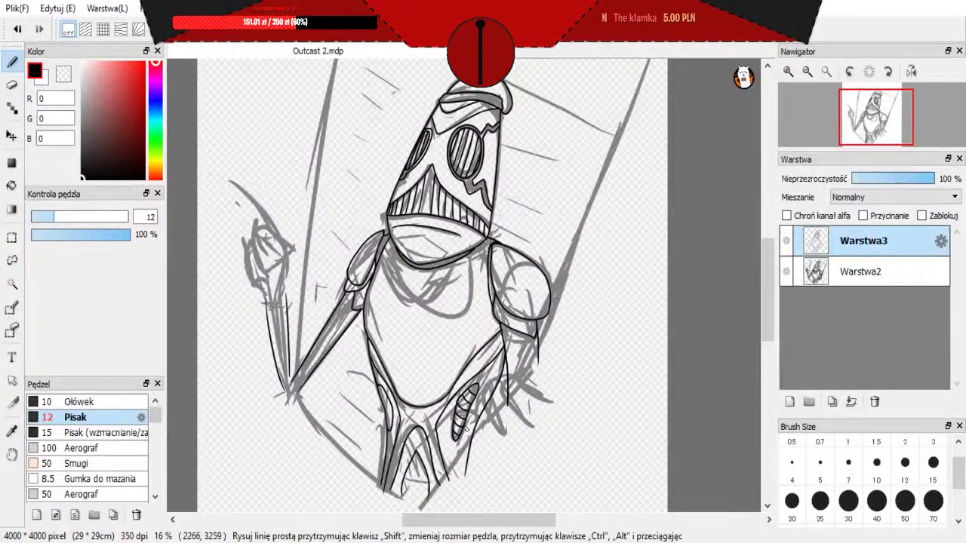
# Step: Divide the narrow elongated oval on the left side of the lower torso with a series of short curved crosswise lines
pyautogui.scroll(3, 466, 428)
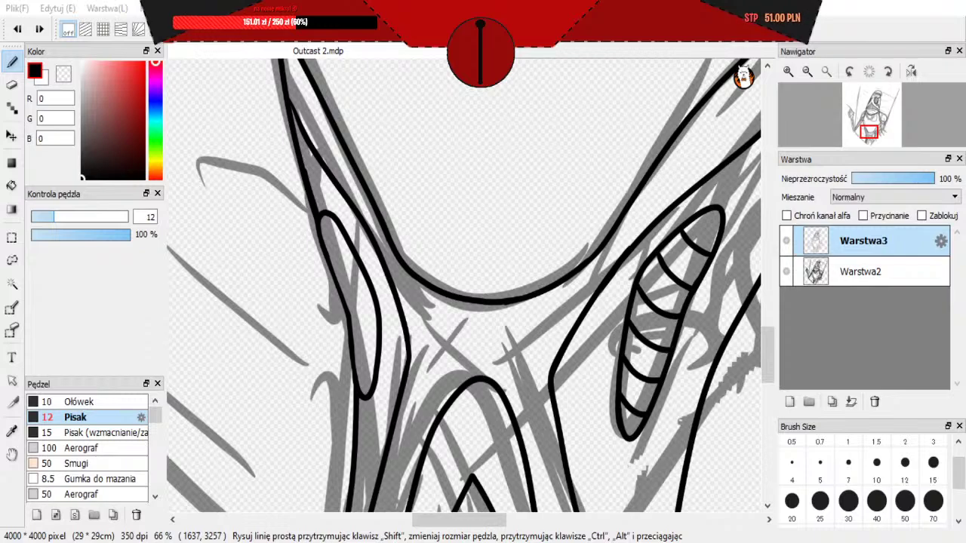
pyautogui.moveTo(356, 380)
pyautogui.mouseDown()
pyautogui.moveTo(375, 379)
pyautogui.moveTo(383, 356)
pyautogui.moveTo(361, 251)
pyautogui.moveTo(345, 237)
pyautogui.mouseUp()
pyautogui.hotkey('ctrl', 'z')
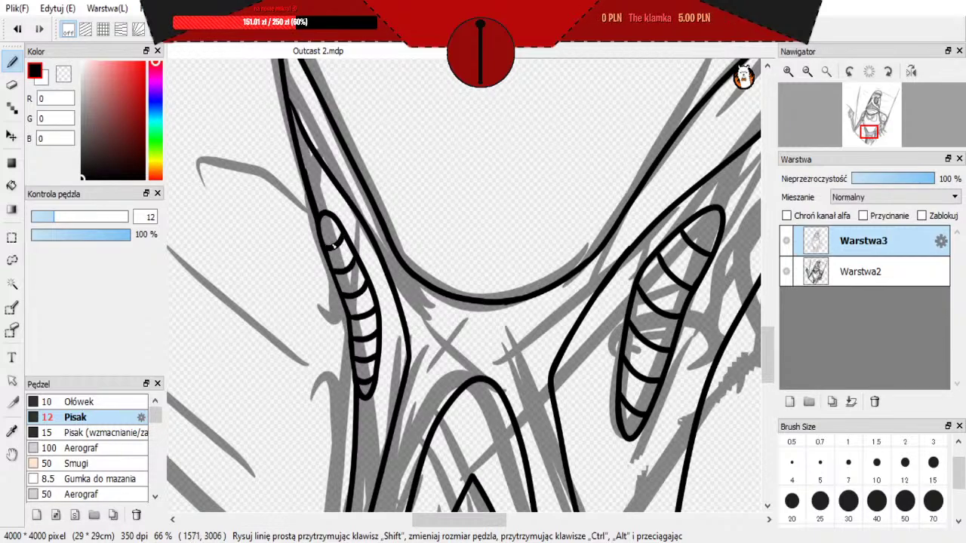
pyautogui.scroll(-5, 341, 231)
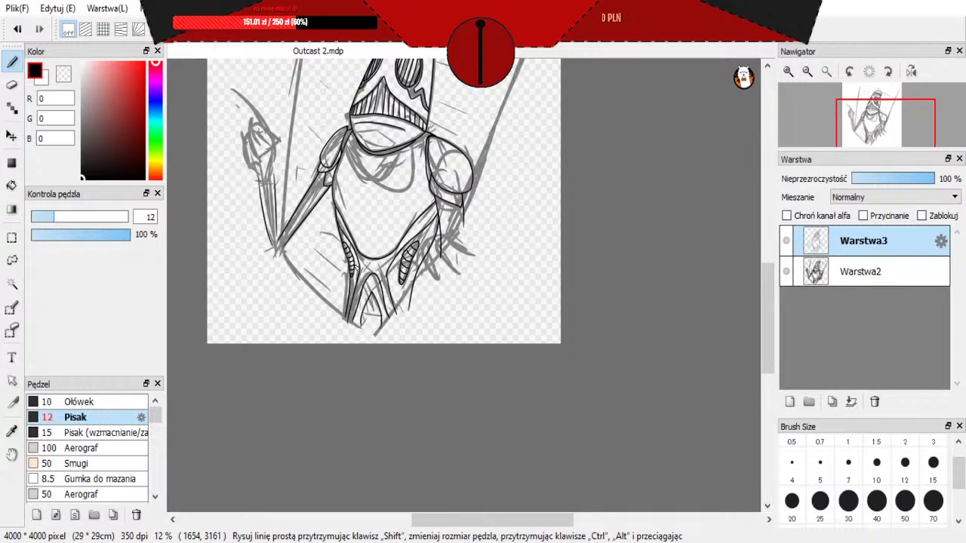
pyautogui.scroll(-2, 500, 295)
pyautogui.scroll(2, 462, 209)
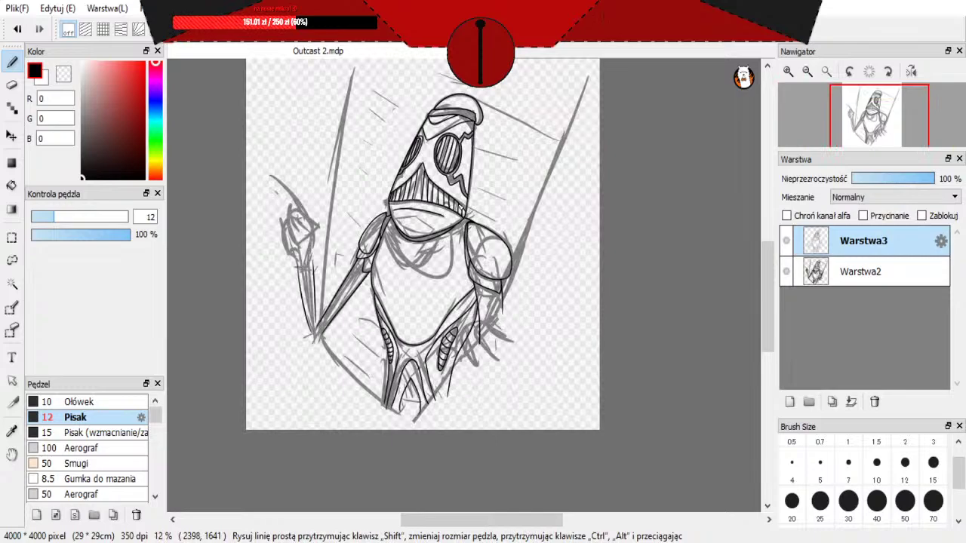
pyautogui.scroll(3, 405, 111)
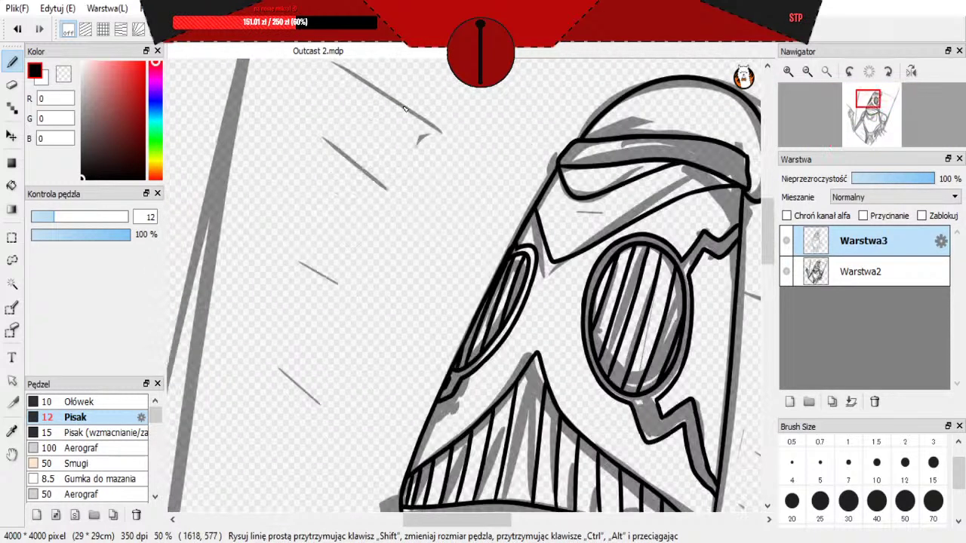
pyautogui.scroll(-2, 405, 111)
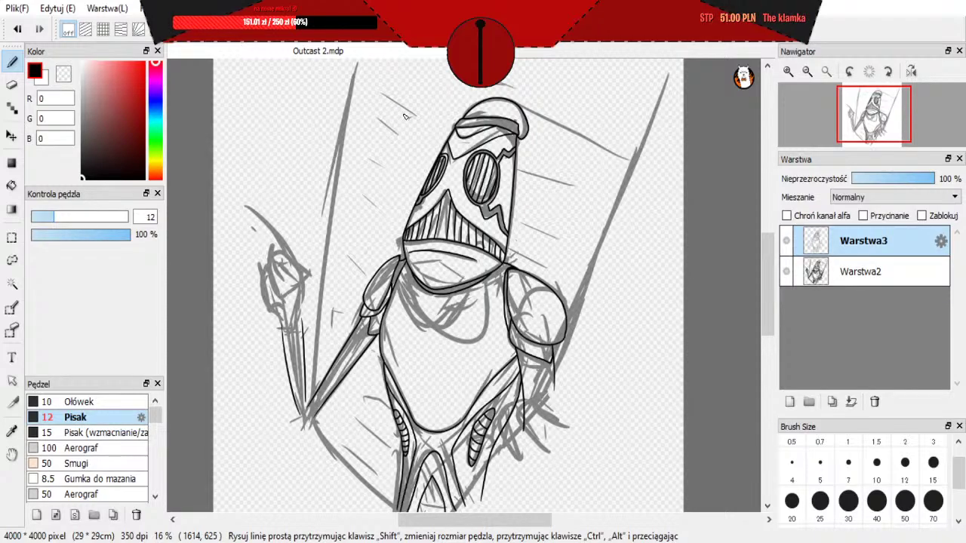
pyautogui.scroll(4, 329, 276)
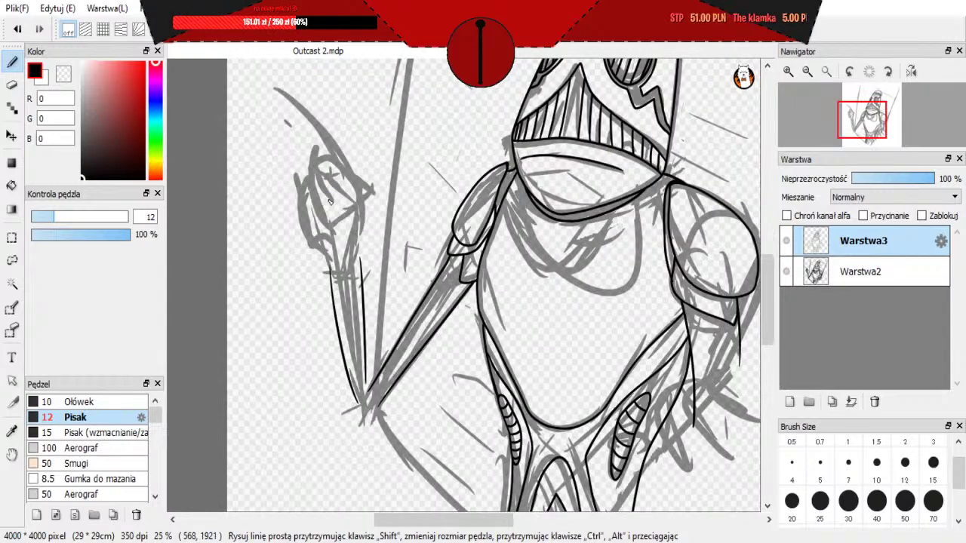
# Step: Ink the outermost finger of the raised hand, tracing its outer edge down to the tip and its inner edge
pyautogui.scroll(-2, 329, 276)
pyautogui.scroll(1, 258, 196)
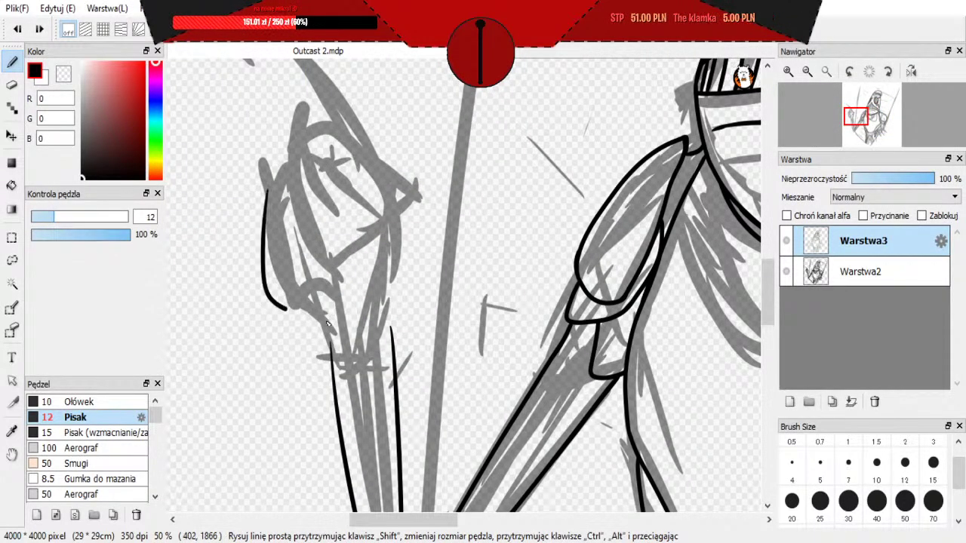
pyautogui.moveTo(266, 193)
pyautogui.mouseDown()
pyautogui.moveTo(325, 332)
pyautogui.moveTo(296, 289)
pyautogui.mouseUp()
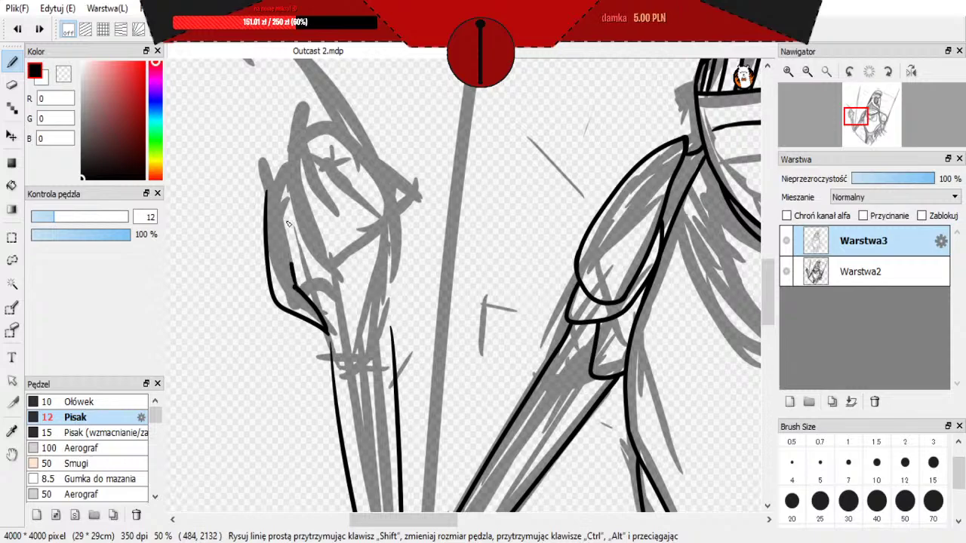
pyautogui.moveTo(283, 202); pyautogui.dragTo(294, 264)
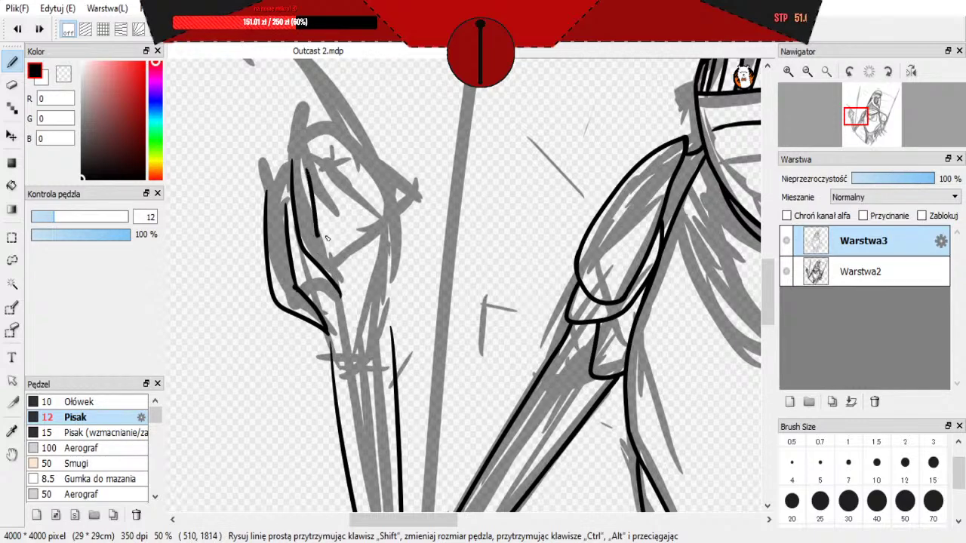
# Step: Ink the second finger beside it, redrawing its inner edge until it curves down to the pointed lower tip
pyautogui.moveTo(327, 238); pyautogui.dragTo(345, 271)
pyautogui.hotkey('ctrl', 'z')
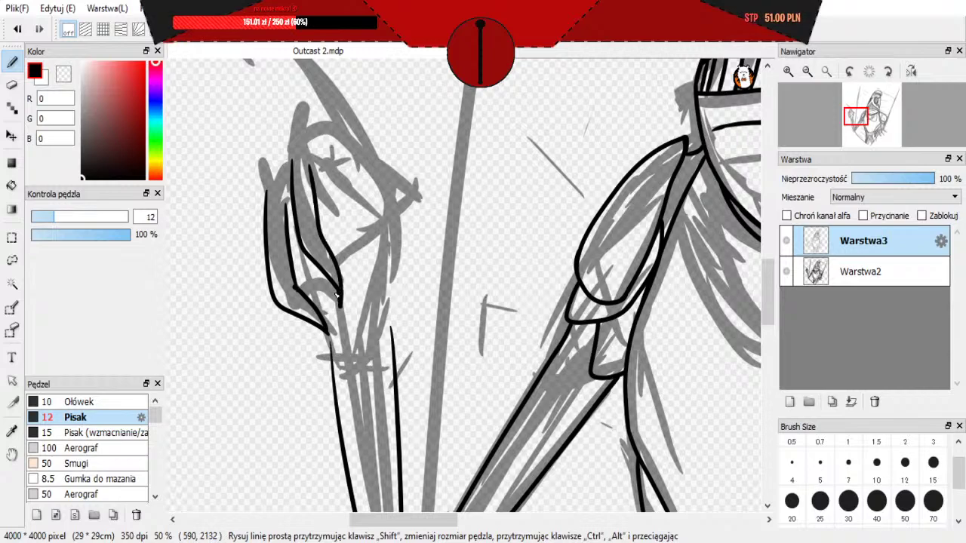
pyautogui.hotkey('ctrl', 'z')
pyautogui.moveTo(322, 227)
pyautogui.mouseDown()
pyautogui.moveTo(346, 270)
pyautogui.moveTo(346, 303)
pyautogui.mouseUp()
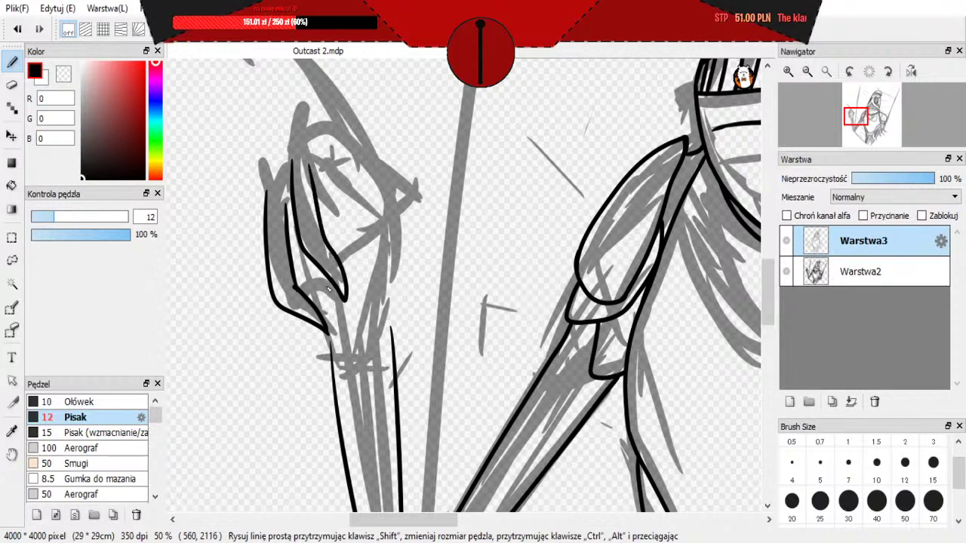
pyautogui.hotkey('ctrl', 'z')
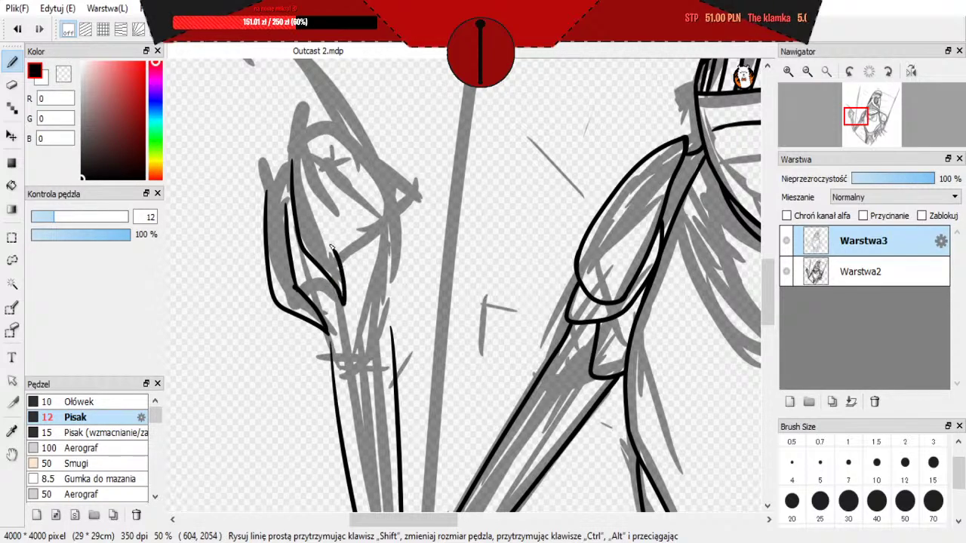
pyautogui.moveTo(332, 248); pyautogui.dragTo(307, 183)
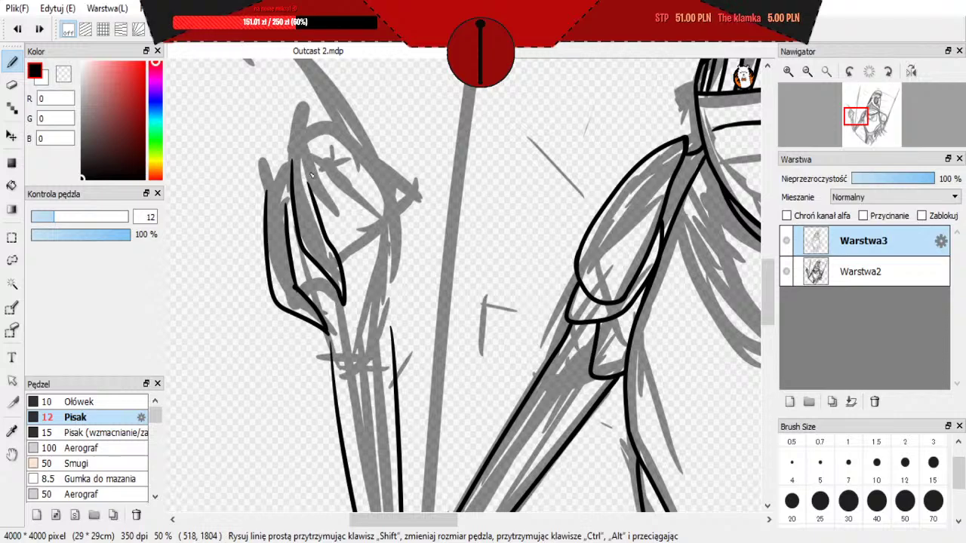
pyautogui.moveTo(312, 163)
pyautogui.mouseDown()
pyautogui.moveTo(320, 233)
pyautogui.moveTo(317, 204)
pyautogui.mouseUp()
pyautogui.hotkey('ctrl', 'z')
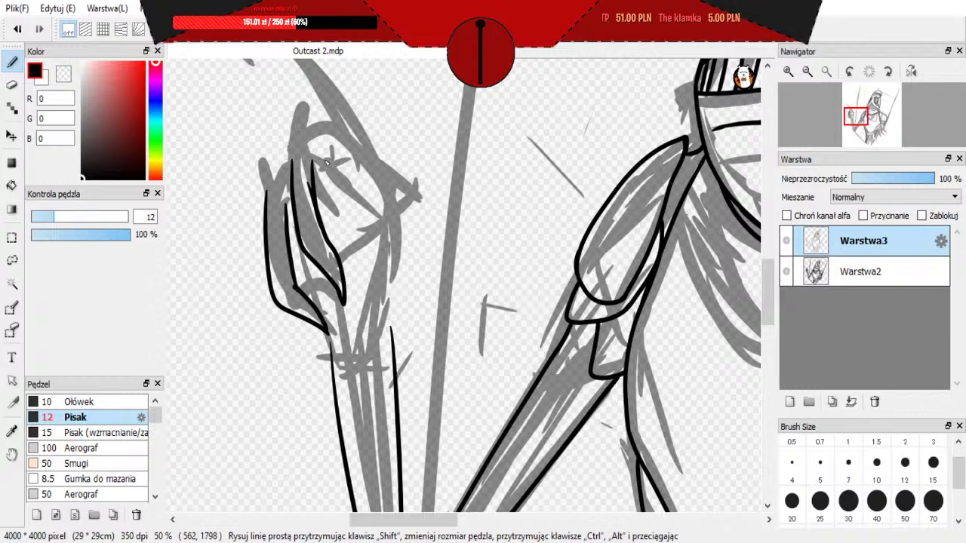
# Step: Ink the third finger of the raised hand with two long curved lines meeting in a pointed lower tip
pyautogui.moveTo(325, 166)
pyautogui.mouseDown()
pyautogui.moveTo(330, 211)
pyautogui.moveTo(370, 276)
pyautogui.mouseUp()
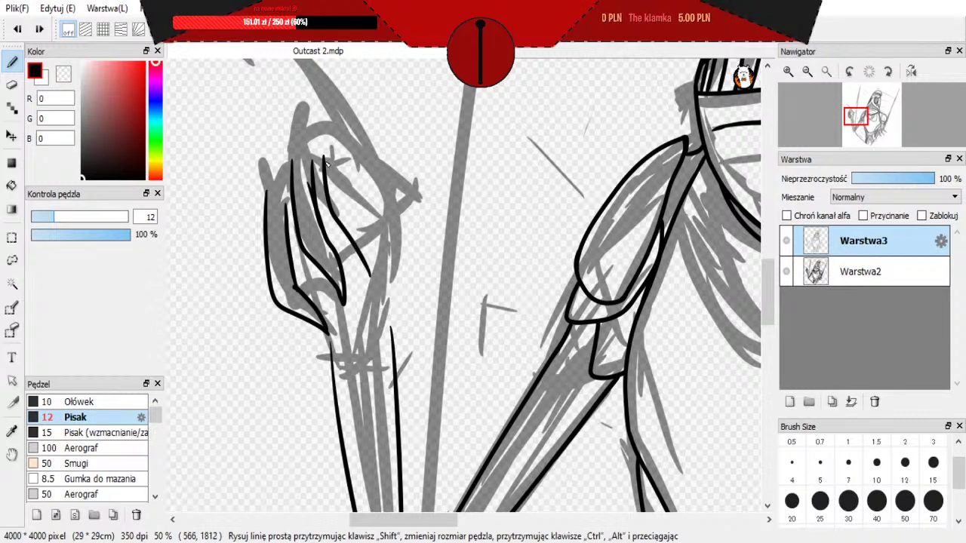
pyautogui.hotkey('ctrl', 'z')
pyautogui.moveTo(326, 160); pyautogui.dragTo(372, 278)
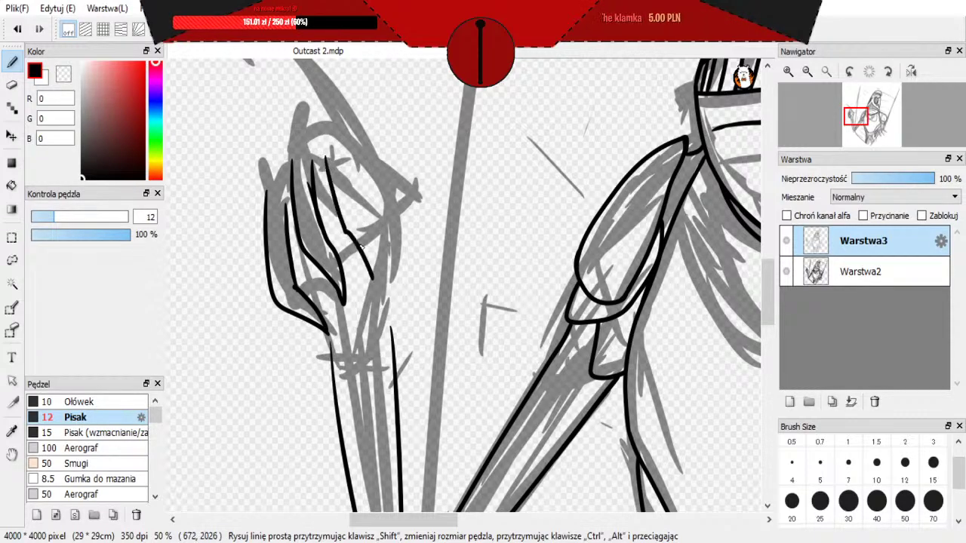
pyautogui.hotkey('ctrl', 'z')
pyautogui.moveTo(323, 156); pyautogui.dragTo(348, 238)
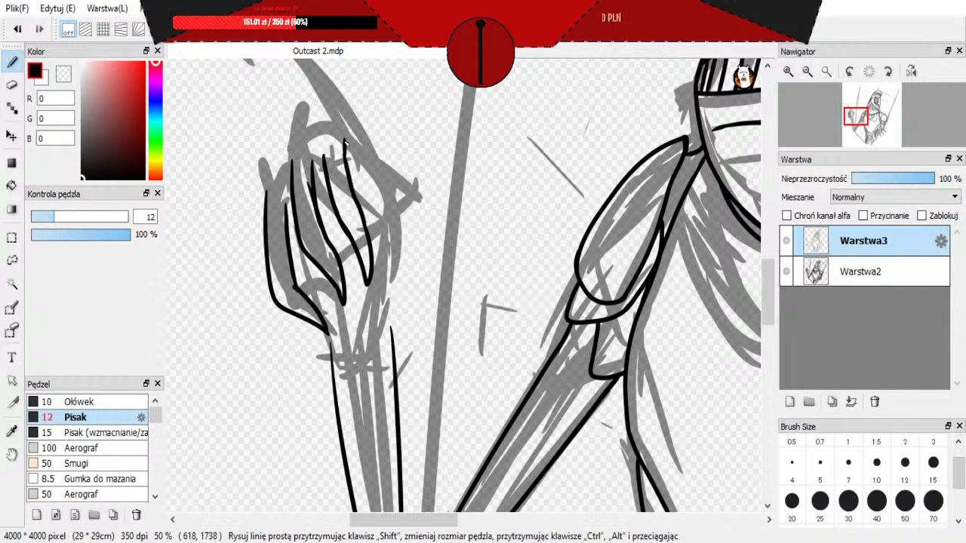
# Step: Try to ink the long pointed digit rising from the raised hand, reworking its outer edge, inner edge and tip
pyautogui.scroll(-2, 495, 307)
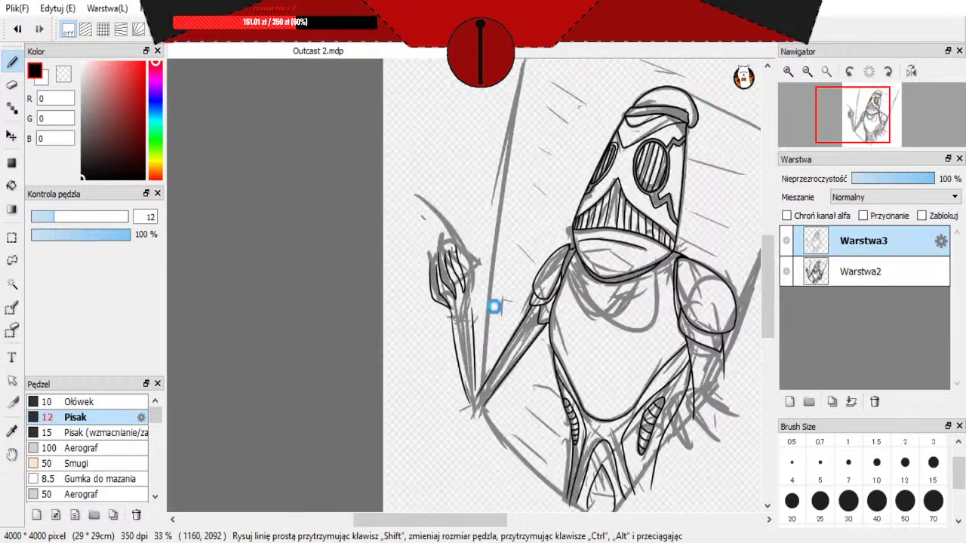
pyautogui.scroll(2, 434, 147)
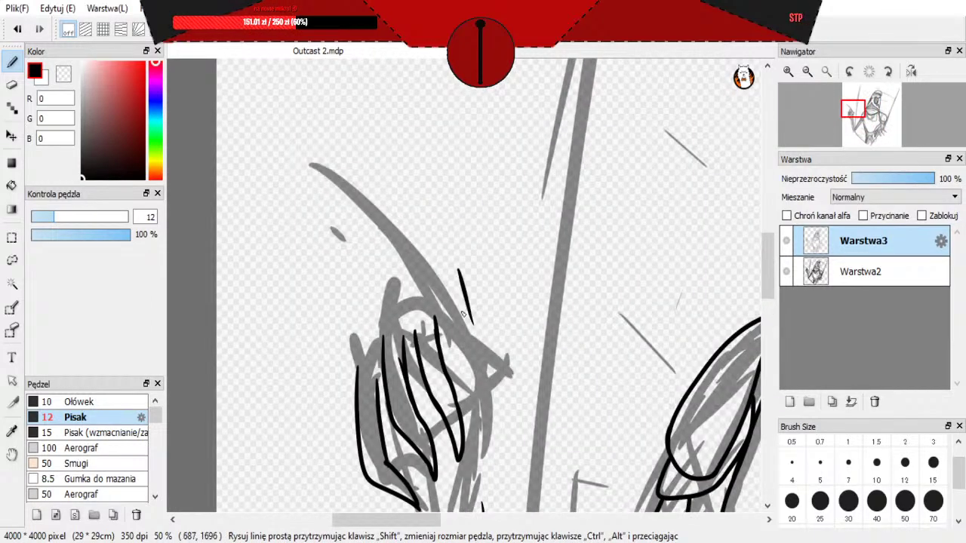
pyautogui.moveTo(436, 232); pyautogui.dragTo(470, 329)
pyautogui.hotkey('ctrl', 'z')
pyautogui.moveTo(427, 244)
pyautogui.mouseDown()
pyautogui.moveTo(470, 333)
pyautogui.moveTo(333, 188)
pyautogui.mouseUp()
pyautogui.hotkey('ctrl', 'z')
pyautogui.hotkey('ctrl', 'z')
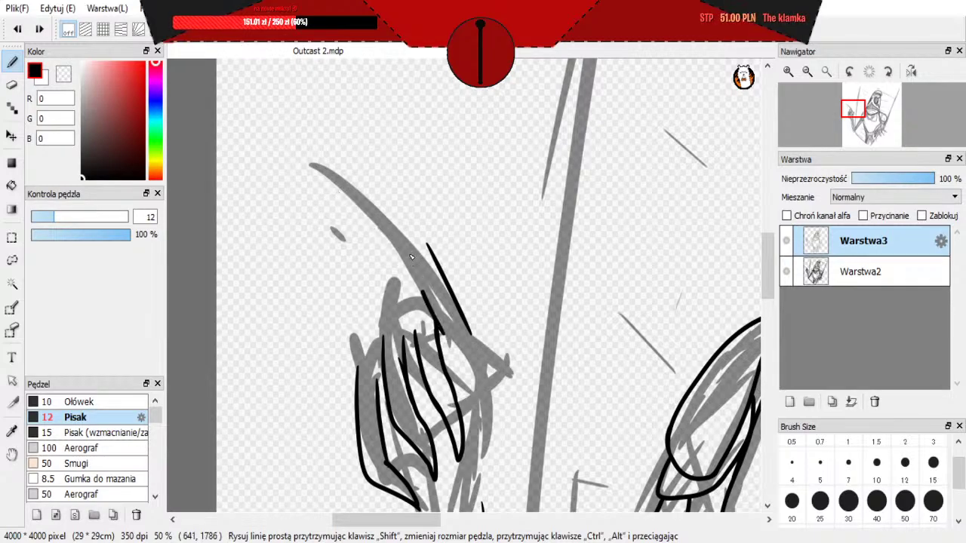
pyautogui.moveTo(445, 337); pyautogui.dragTo(413, 256)
pyautogui.hotkey('ctrl', 'z')
pyautogui.hotkey('ctrl', 'z')
pyautogui.moveTo(443, 329)
pyautogui.mouseDown()
pyautogui.moveTo(405, 244)
pyautogui.moveTo(341, 196)
pyautogui.moveTo(390, 196)
pyautogui.moveTo(446, 266)
pyautogui.mouseUp()
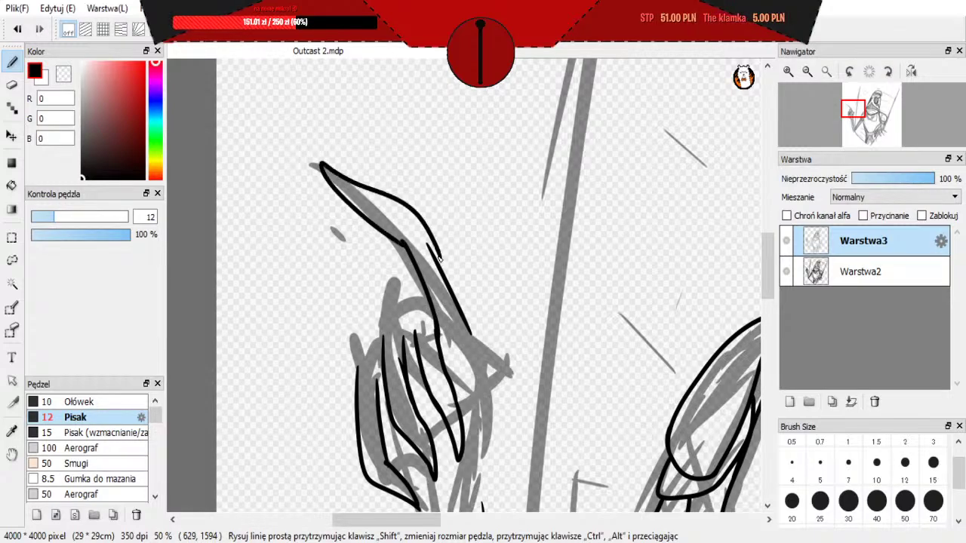
pyautogui.hotkey('ctrl', 'z')
pyautogui.moveTo(403, 243)
pyautogui.mouseDown()
pyautogui.moveTo(329, 181)
pyautogui.moveTo(414, 228)
pyautogui.mouseUp()
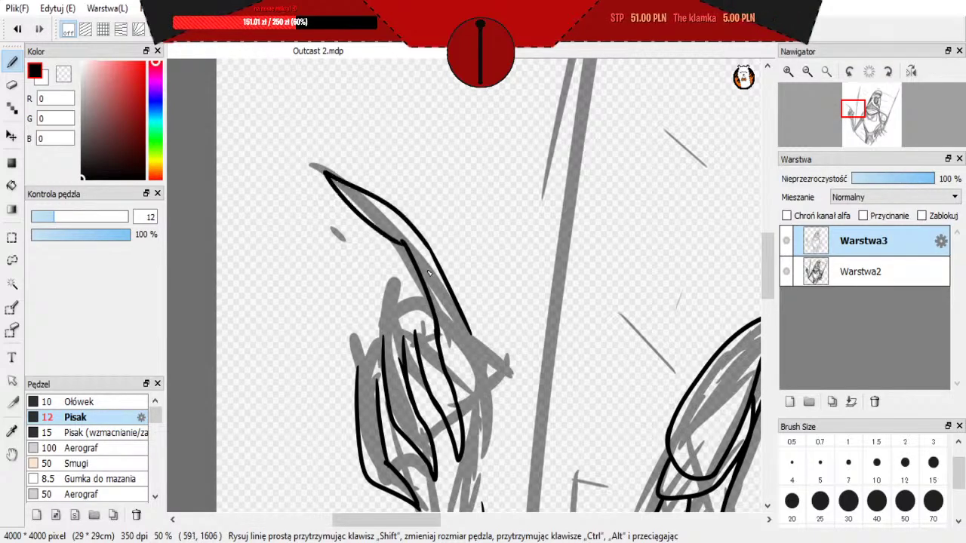
pyautogui.hotkey('ctrl', 'z')
# Step: Make a lasso selection closely around the raised hand's outermost inked finger
pyautogui.scroll(-3, 427, 273)
pyautogui.scroll(1, 428, 350)
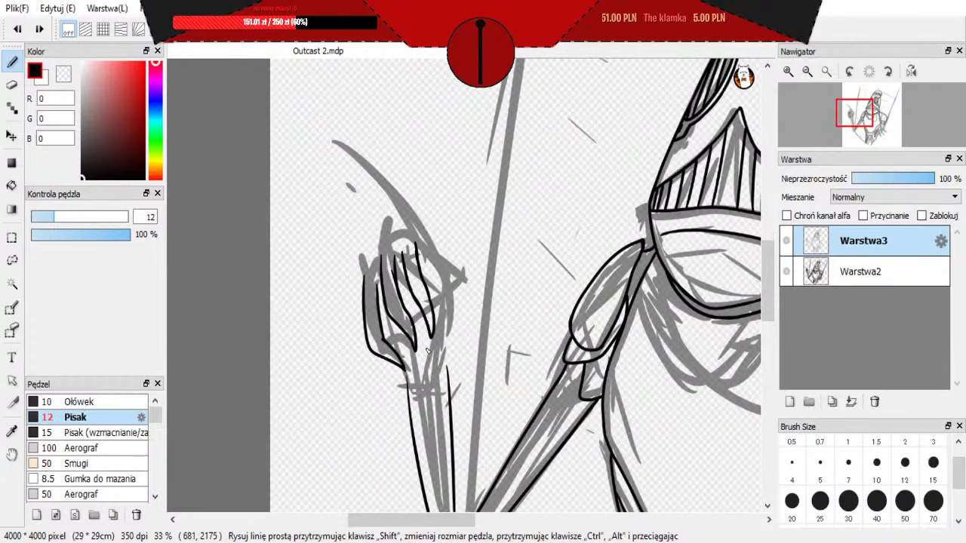
pyautogui.scroll(1, 398, 350)
pyautogui.scroll(-4, 398, 350)
pyautogui.scroll(4, 416, 294)
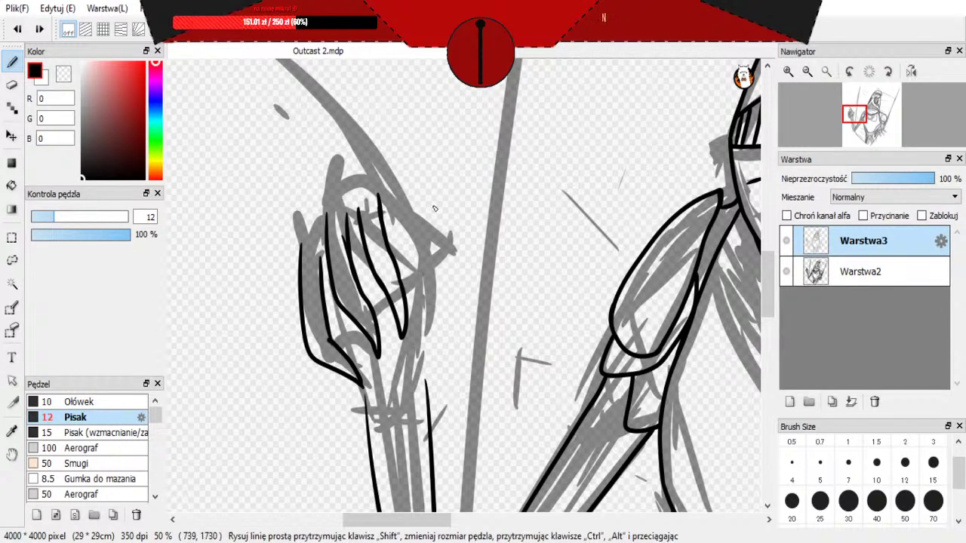
pyautogui.moveTo(427, 274); pyautogui.dragTo(441, 201)
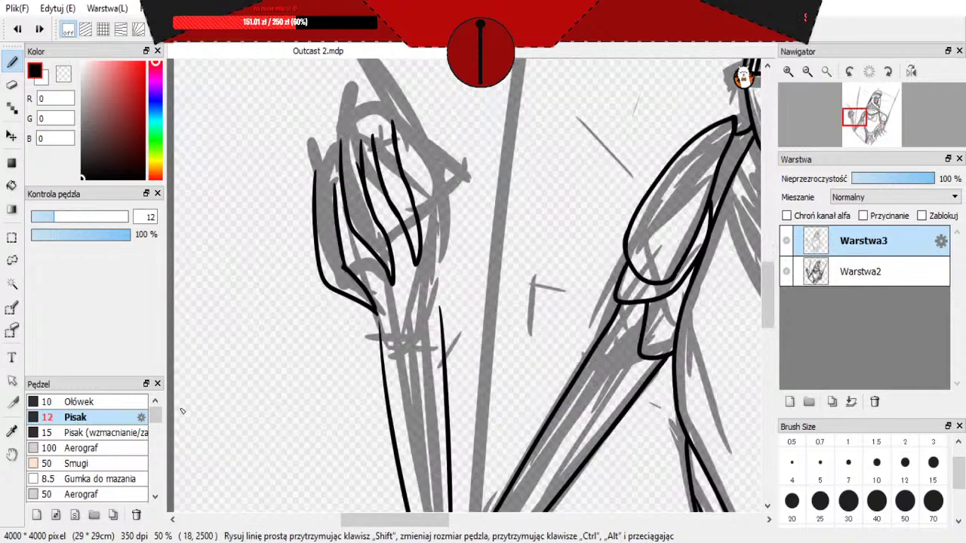
pyautogui.click(12, 260)
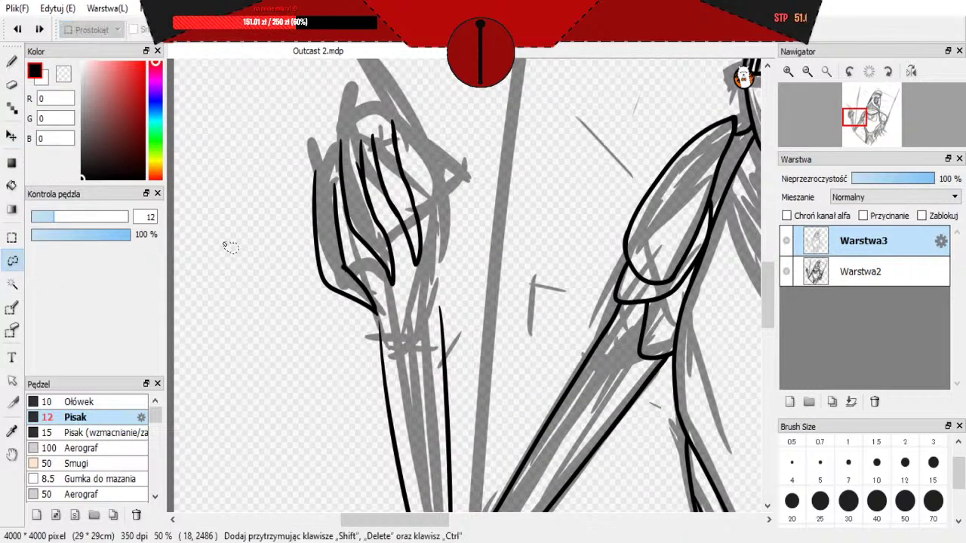
pyautogui.moveTo(330, 308); pyautogui.dragTo(310, 258)
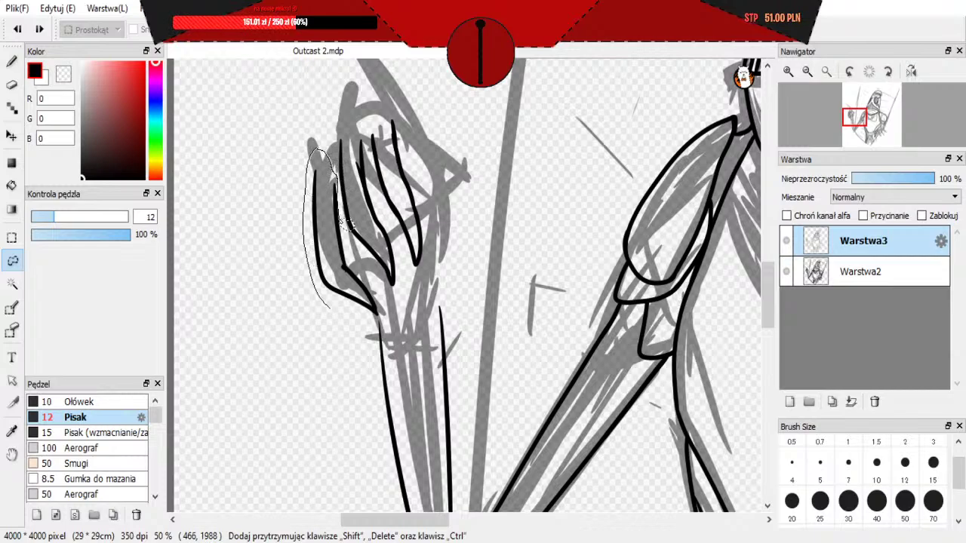
pyautogui.moveTo(347, 224)
pyautogui.mouseDown()
pyautogui.moveTo(381, 299)
pyautogui.moveTo(384, 323)
pyautogui.moveTo(363, 317)
pyautogui.mouseUp()
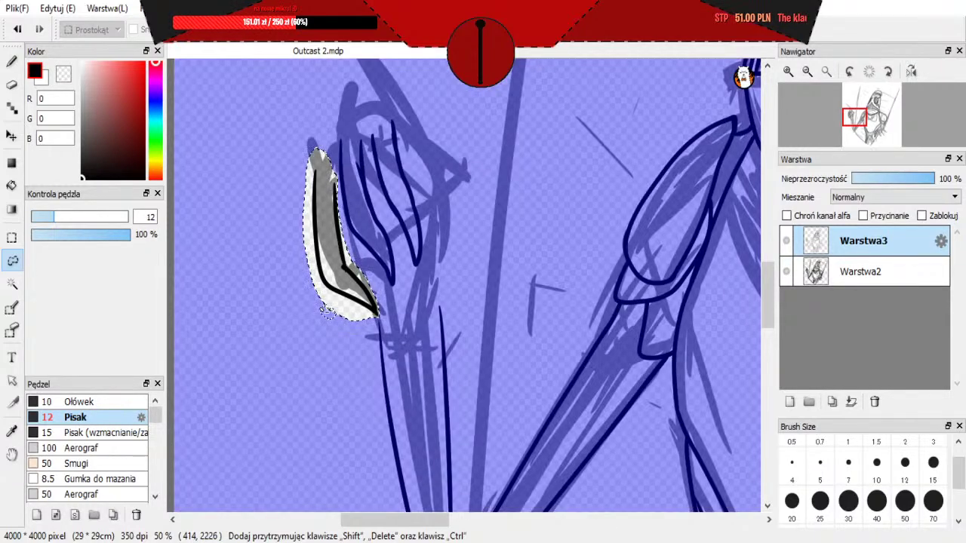
# Step: Transform the selected outermost finger, shrinking and skewing it closer to the second finger, and clear the selection
pyautogui.hotkey('ctrl', 't')
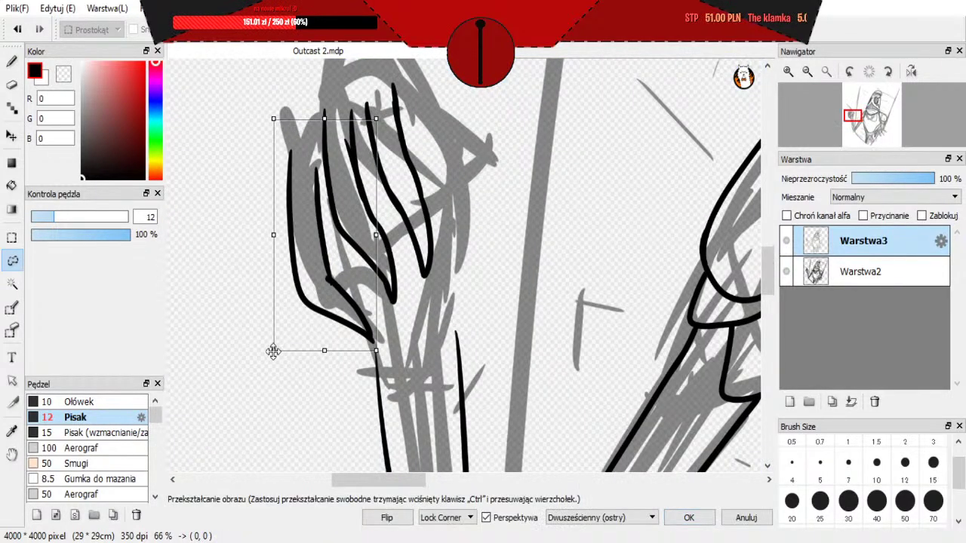
pyautogui.moveTo(273, 350); pyautogui.dragTo(299, 273)
pyautogui.moveTo(267, 99); pyautogui.dragTo(277, 114)
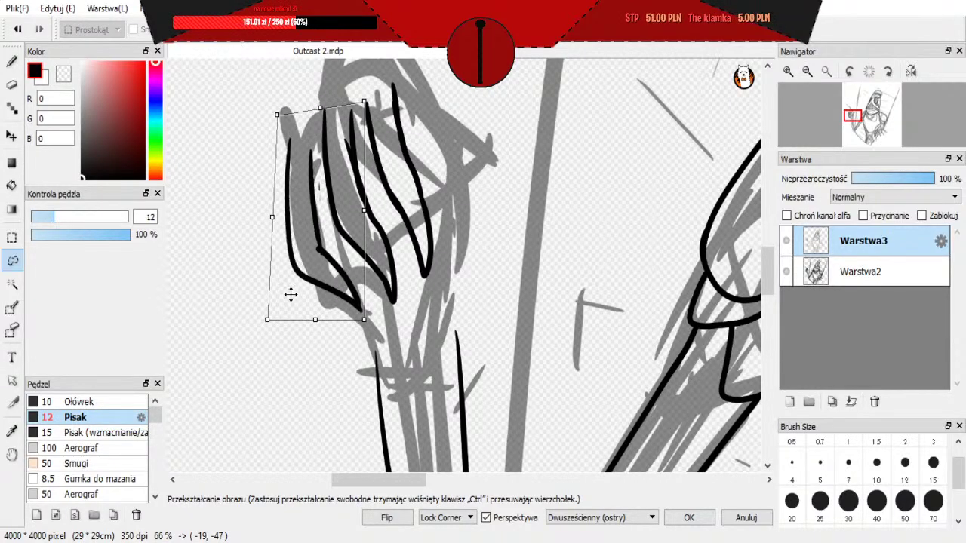
pyautogui.moveTo(267, 320); pyautogui.dragTo(284, 319)
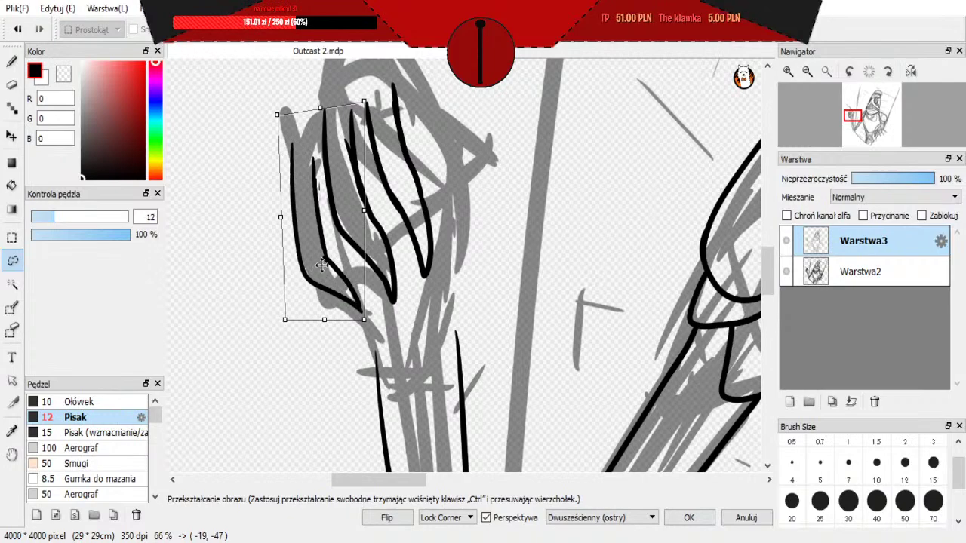
pyautogui.moveTo(321, 264); pyautogui.dragTo(324, 262)
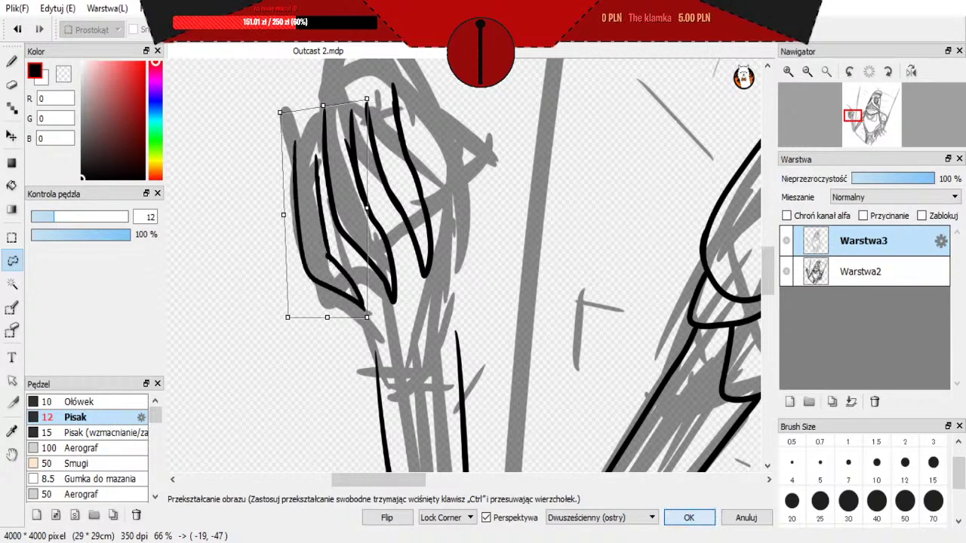
pyautogui.click(689, 518)
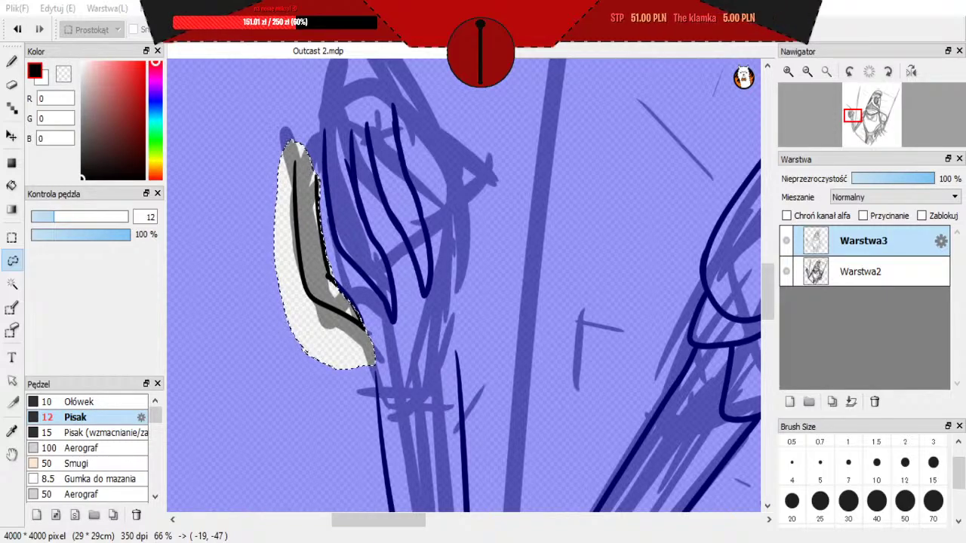
pyautogui.scroll(-1, 332, 399)
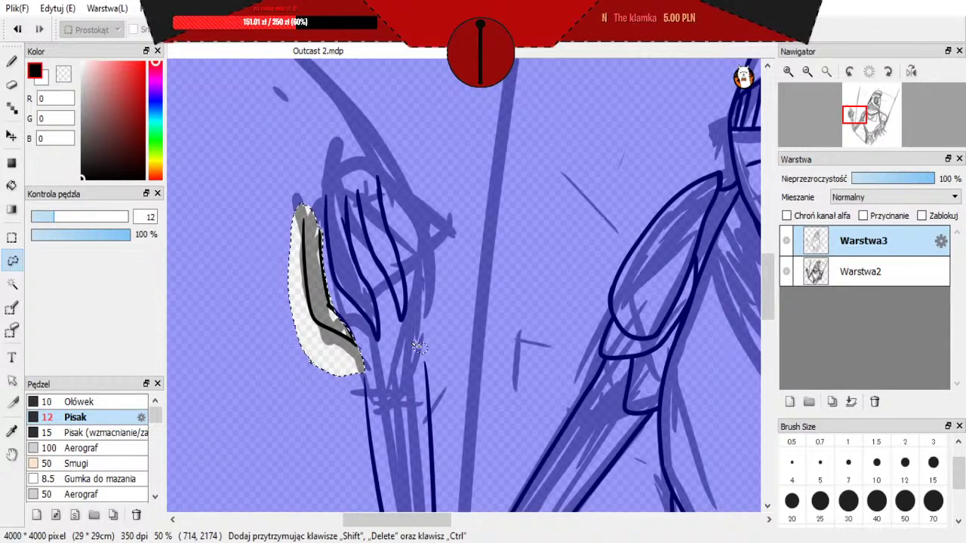
pyautogui.hotkey('ctrl', 'd')
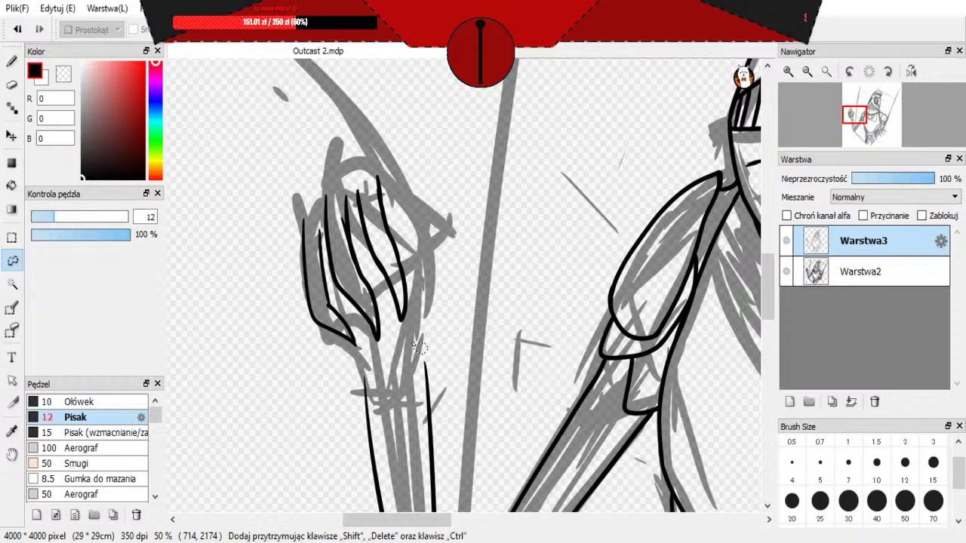
# Step: Try to ink both edges of the long pointed digit at its base beside the third finger
pyautogui.scroll(-2, 414, 346)
pyautogui.scroll(2, 408, 210)
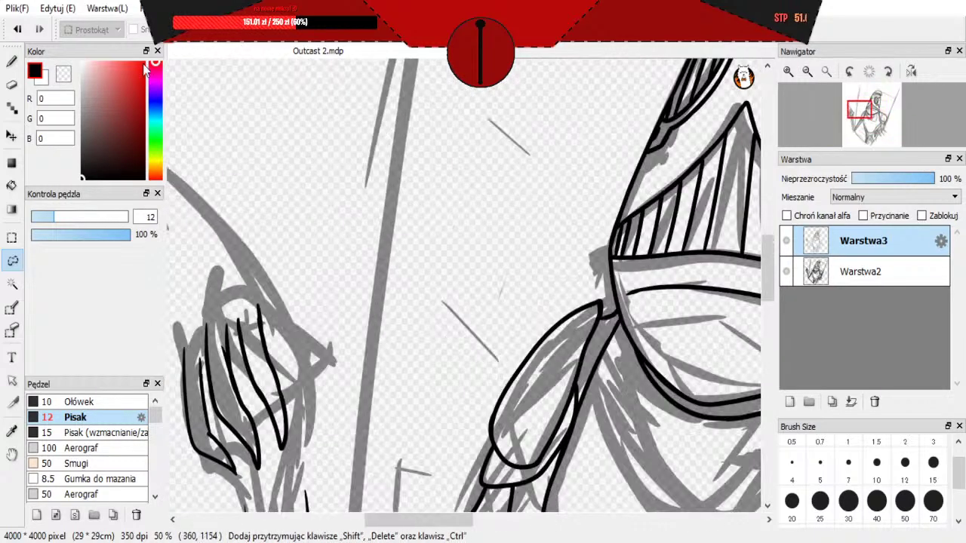
pyautogui.press('b')
pyautogui.hotkey('ctrl', 'z')
pyautogui.moveTo(250, 254)
pyautogui.mouseDown()
pyautogui.moveTo(264, 334)
pyautogui.moveTo(272, 334)
pyautogui.mouseUp()
pyautogui.moveTo(246, 236); pyautogui.dragTo(296, 344)
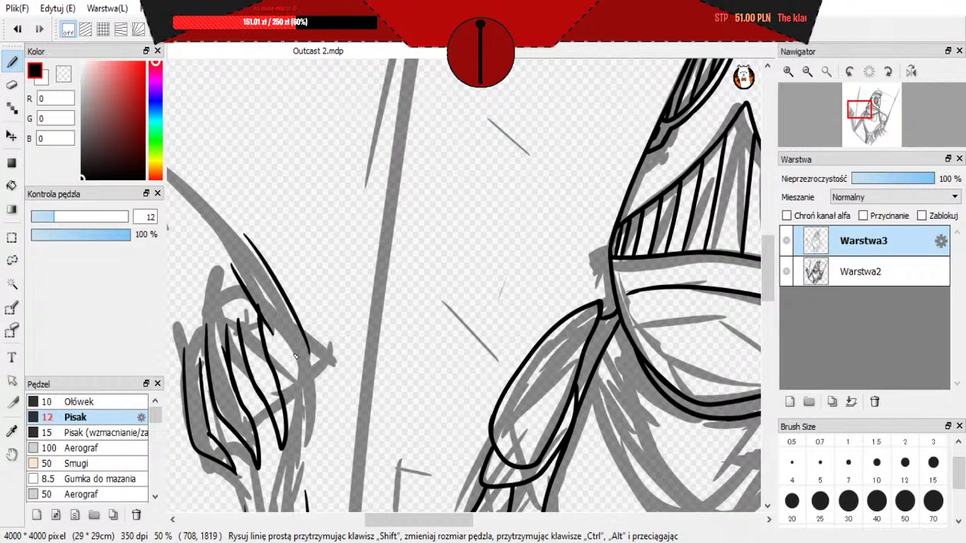
pyautogui.scroll(-2, 295, 357)
pyautogui.scroll(2, 234, 331)
pyautogui.hotkey('ctrl', 'z')
pyautogui.hotkey('ctrl', 'z')
# Step: Lasso the third finger's inked lines, nudge them slightly into place, and clear the selection
pyautogui.scroll(-2, 304, 257)
pyautogui.scroll(2, 291, 346)
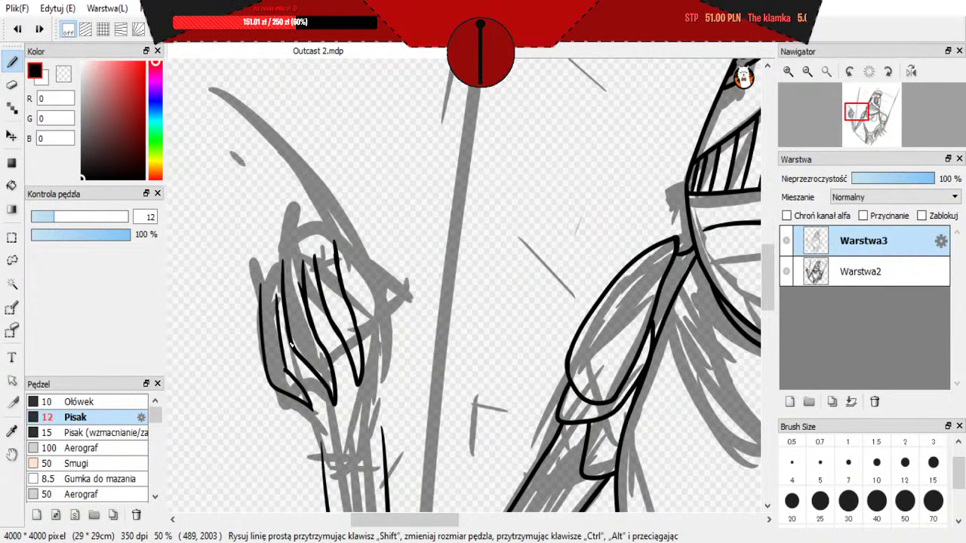
pyautogui.click(12, 260)
pyautogui.moveTo(358, 391)
pyautogui.mouseDown()
pyautogui.moveTo(320, 298)
pyautogui.moveTo(346, 229)
pyautogui.moveTo(370, 409)
pyautogui.moveTo(336, 347)
pyautogui.moveTo(321, 218)
pyautogui.moveTo(363, 423)
pyautogui.mouseUp()
pyautogui.hotkey('ctrl', 'z')
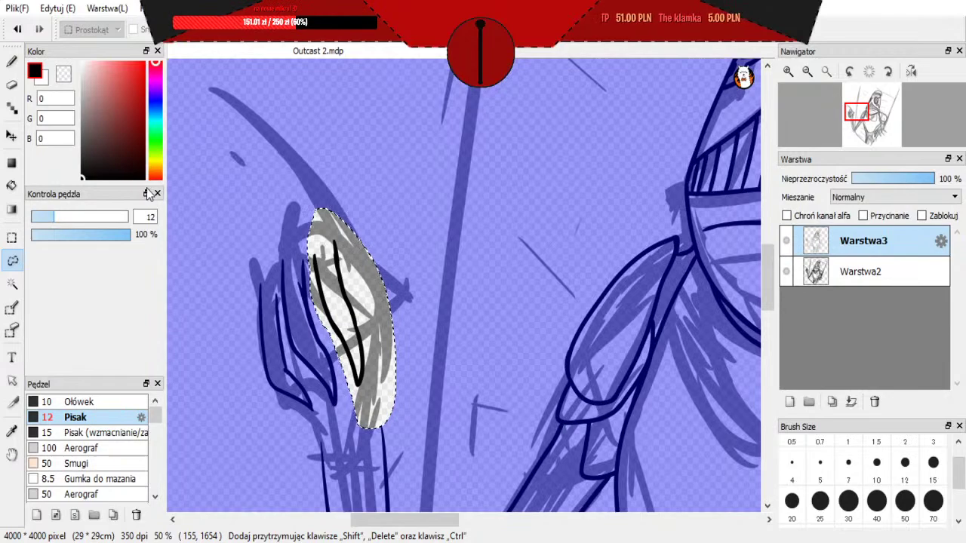
pyautogui.moveTo(350, 411)
pyautogui.mouseDown()
pyautogui.moveTo(424, 383)
pyautogui.moveTo(380, 427)
pyautogui.mouseUp()
pyautogui.click(12, 136)
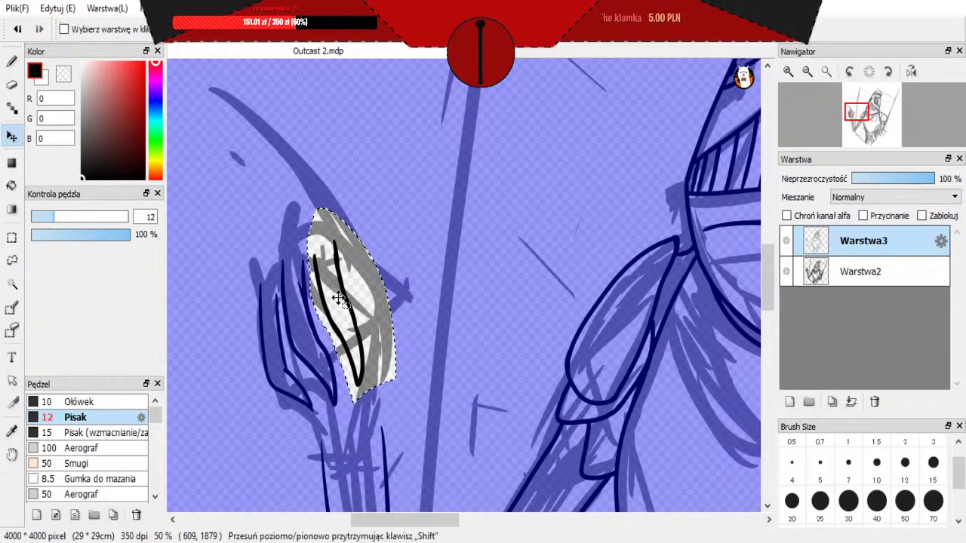
pyautogui.moveTo(340, 298)
pyautogui.mouseDown()
pyautogui.moveTo(340, 322)
pyautogui.moveTo(330, 274)
pyautogui.moveTo(348, 304)
pyautogui.moveTo(341, 300)
pyautogui.mouseUp()
pyautogui.scroll(-2, 343, 330)
pyautogui.scroll(-1, 342, 332)
pyautogui.hotkey('ctrl', 'd')
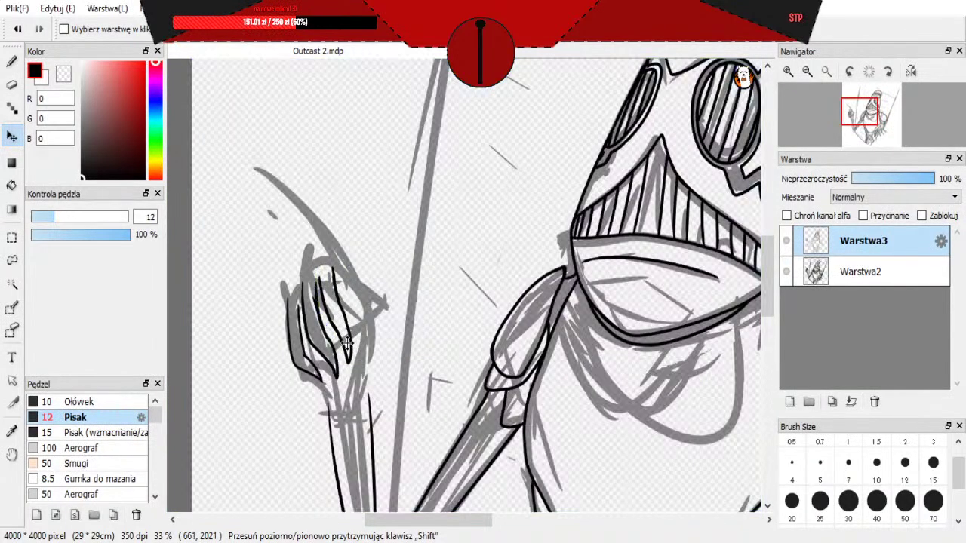
# Step: Ink rounded tips closing the tops of the raised hand's three finger outlines with the size 12 Pisak brush
pyautogui.scroll(1, 347, 338)
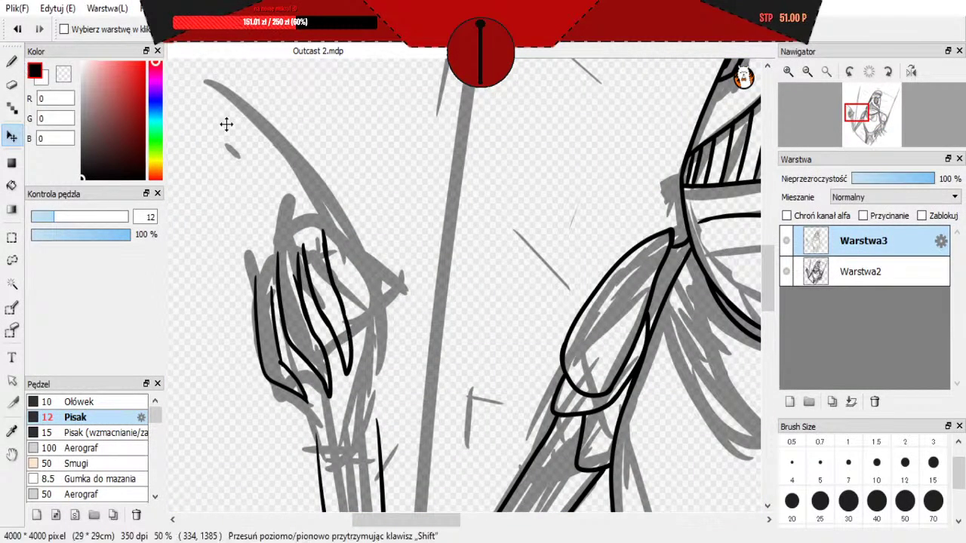
pyautogui.click(14, 83)
pyautogui.click(13, 64)
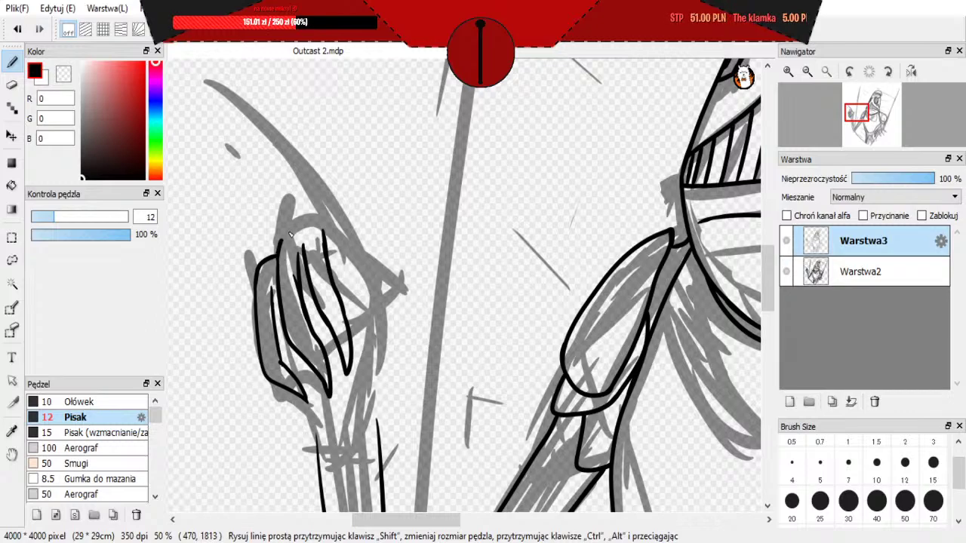
pyautogui.moveTo(303, 249)
pyautogui.mouseDown()
pyautogui.moveTo(308, 217)
pyautogui.moveTo(324, 242)
pyautogui.mouseUp()
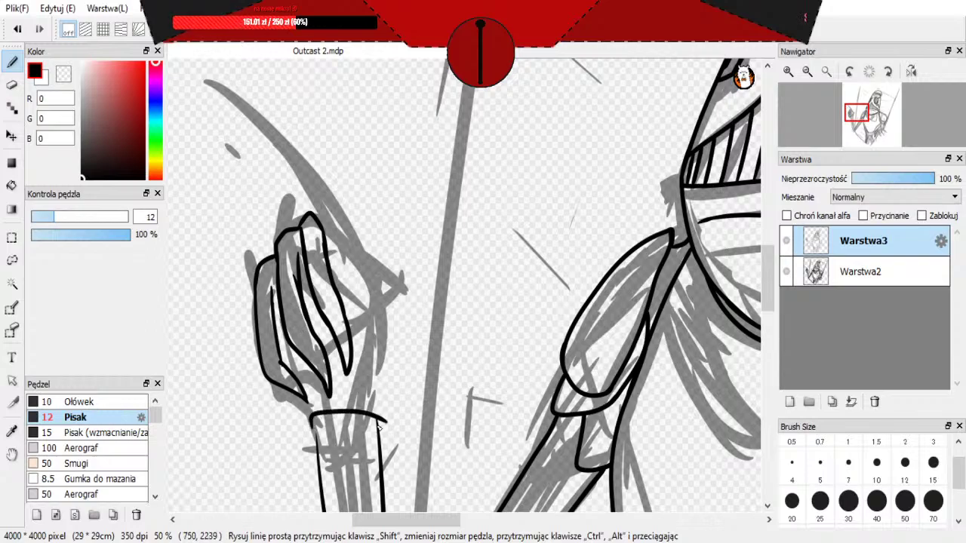
# Step: Try to ink a narrow cuff across the wrist at the upper ends of the forearm lines
pyautogui.hotkey('ctrl', 'z')
pyautogui.scroll(-2, 249, 311)
pyautogui.scroll(2, 277, 318)
pyautogui.scroll(-1, 284, 312)
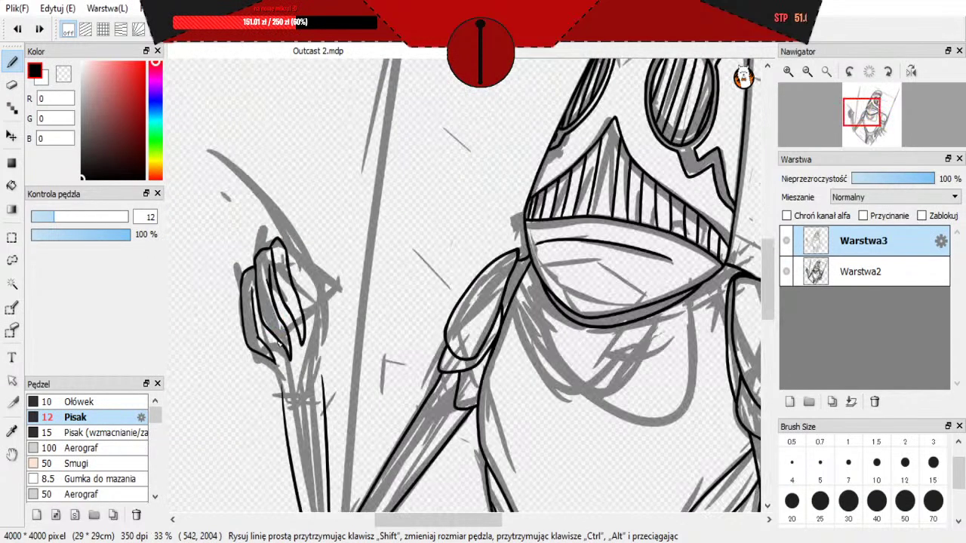
pyautogui.scroll(3, 293, 365)
pyautogui.moveTo(274, 392)
pyautogui.mouseDown()
pyautogui.moveTo(345, 372)
pyautogui.moveTo(411, 394)
pyautogui.mouseUp()
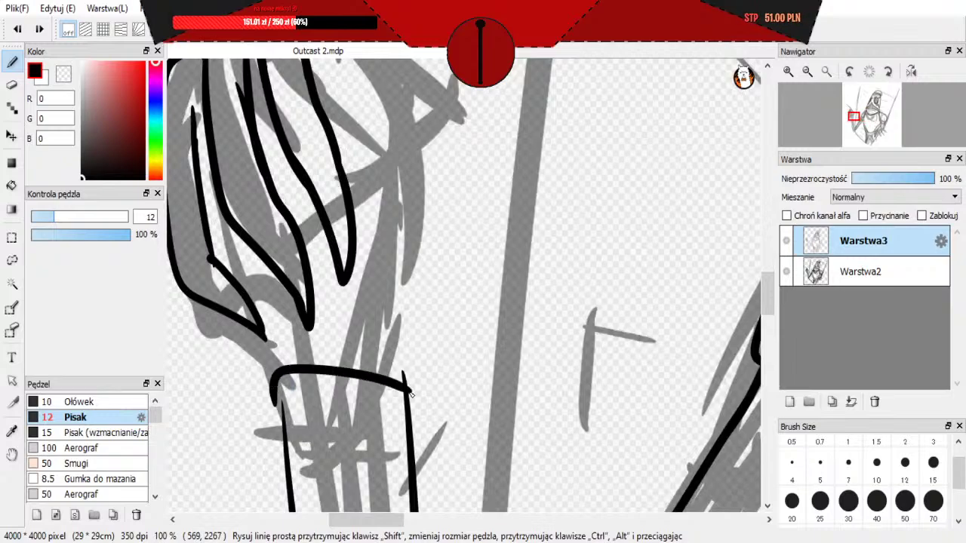
pyautogui.moveTo(278, 384)
pyautogui.mouseDown()
pyautogui.moveTo(347, 411)
pyautogui.moveTo(403, 391)
pyautogui.mouseUp()
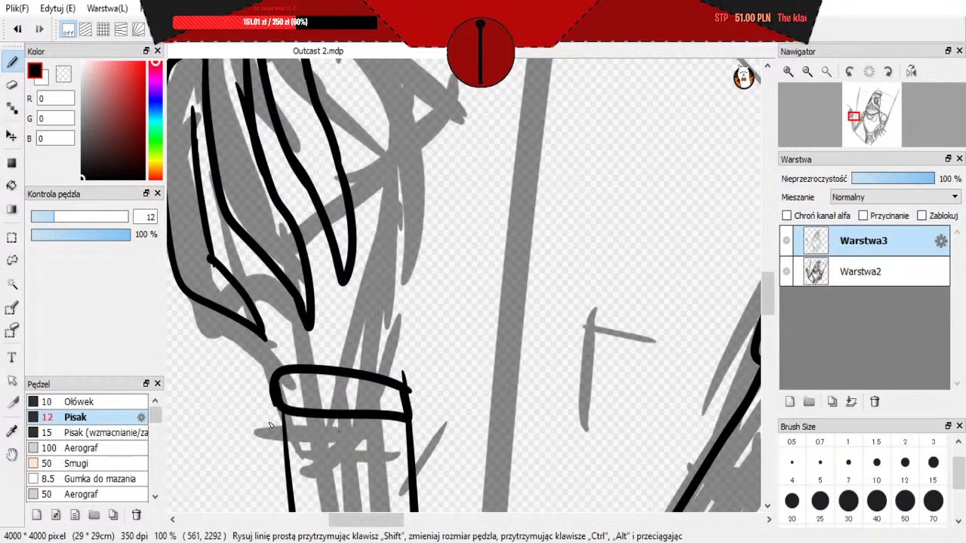
pyautogui.hotkey('ctrl', 'z')
pyautogui.hotkey('ctrl', 'z')
pyautogui.moveTo(272, 385); pyautogui.dragTo(414, 392)
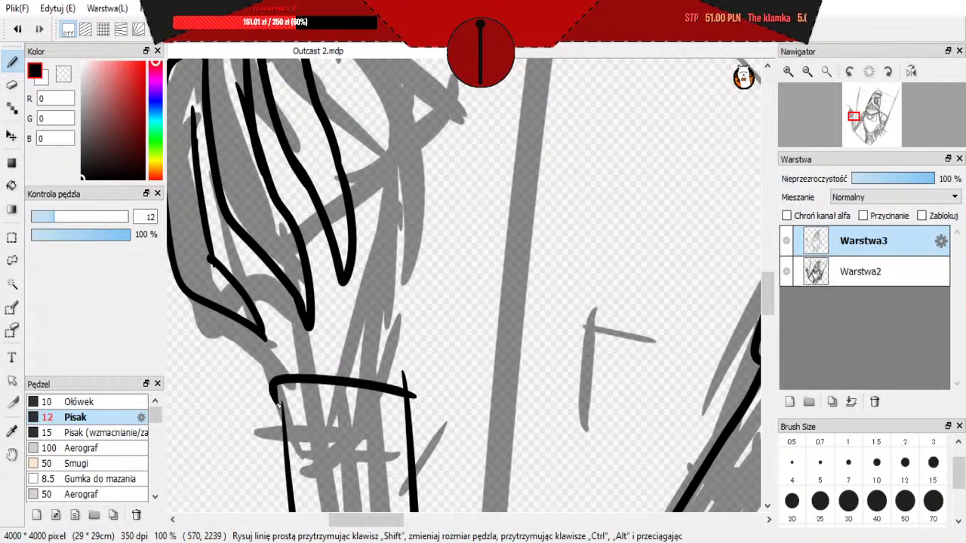
pyautogui.moveTo(278, 402); pyautogui.dragTo(402, 413)
pyautogui.hotkey('ctrl', 'z')
pyautogui.hotkey('ctrl', 'z')
pyautogui.moveTo(258, 365)
pyautogui.mouseDown()
pyautogui.moveTo(267, 387)
pyautogui.moveTo(266, 370)
pyautogui.moveTo(407, 388)
pyautogui.mouseUp()
pyautogui.hotkey('ctrl', 'z')
pyautogui.moveTo(279, 408); pyautogui.dragTo(406, 412)
pyautogui.scroll(-2, 319, 306)
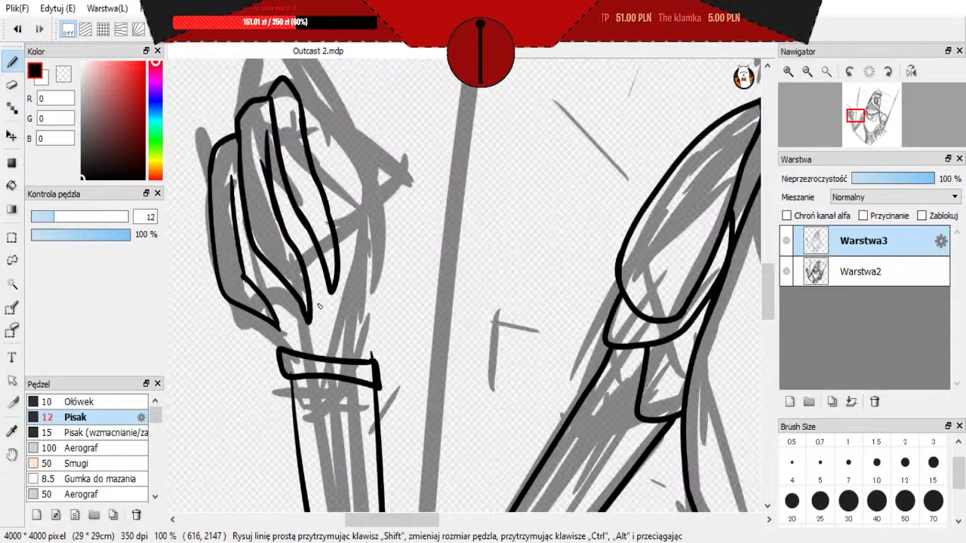
# Step: Erase the upper ends of both forearm outlines at the wrist, setting the eraser size to 25
pyautogui.scroll(2, 318, 305)
pyautogui.press('e')
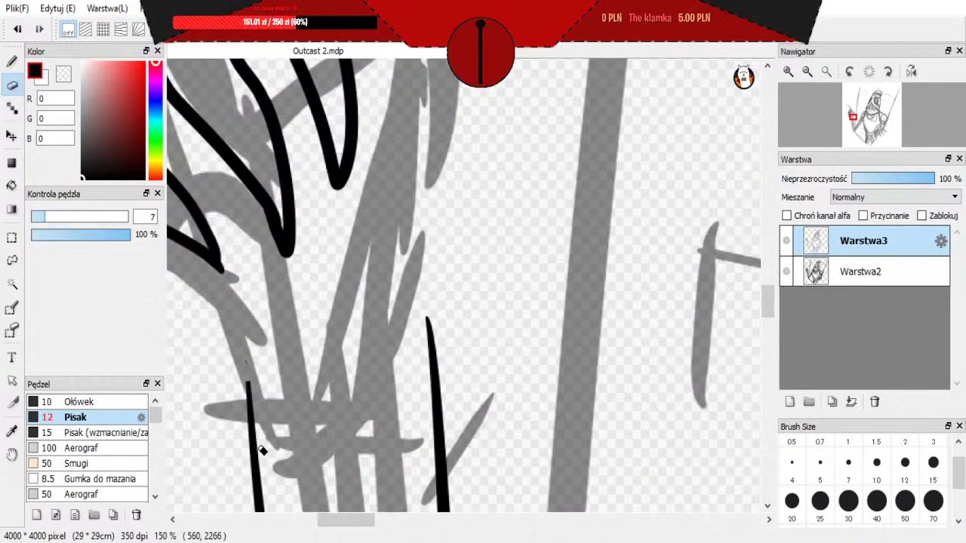
pyautogui.moveTo(259, 447); pyautogui.dragTo(257, 459)
pyautogui.click(817, 504)
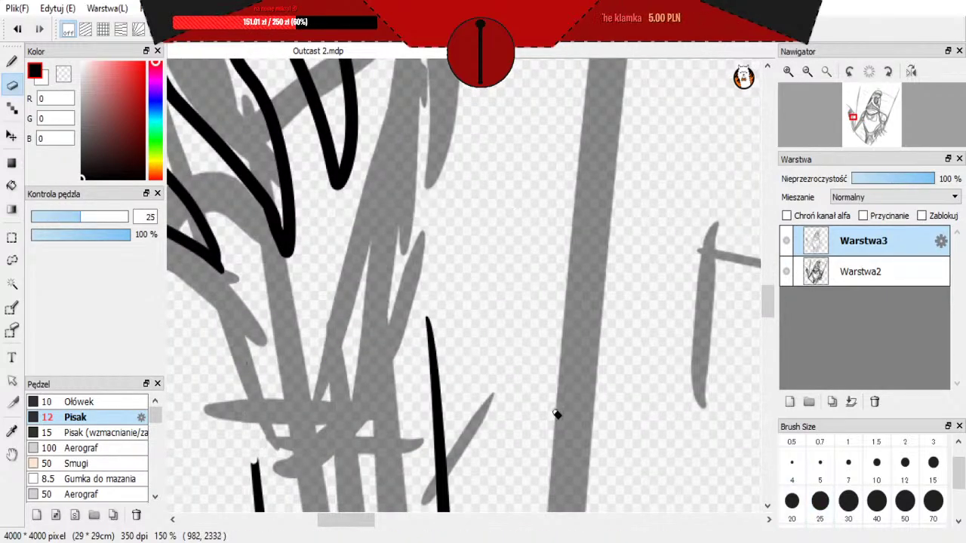
pyautogui.moveTo(427, 317)
pyautogui.mouseDown()
pyautogui.moveTo(456, 447)
pyautogui.moveTo(437, 386)
pyautogui.moveTo(437, 466)
pyautogui.mouseUp()
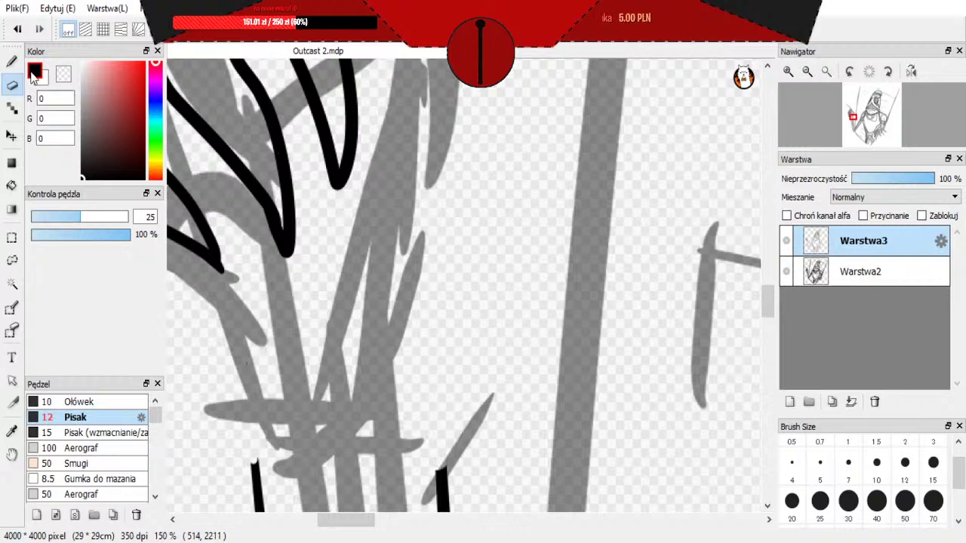
# Step: Ink a closed, slanted band across the wrist between the fingers and the shortened forearm lines
pyautogui.press('b')
pyautogui.moveTo(227, 329); pyautogui.dragTo(436, 390)
pyautogui.hotkey('ctrl', 'z')
pyautogui.moveTo(223, 336)
pyautogui.mouseDown()
pyautogui.moveTo(325, 367)
pyautogui.moveTo(430, 379)
pyautogui.mouseUp()
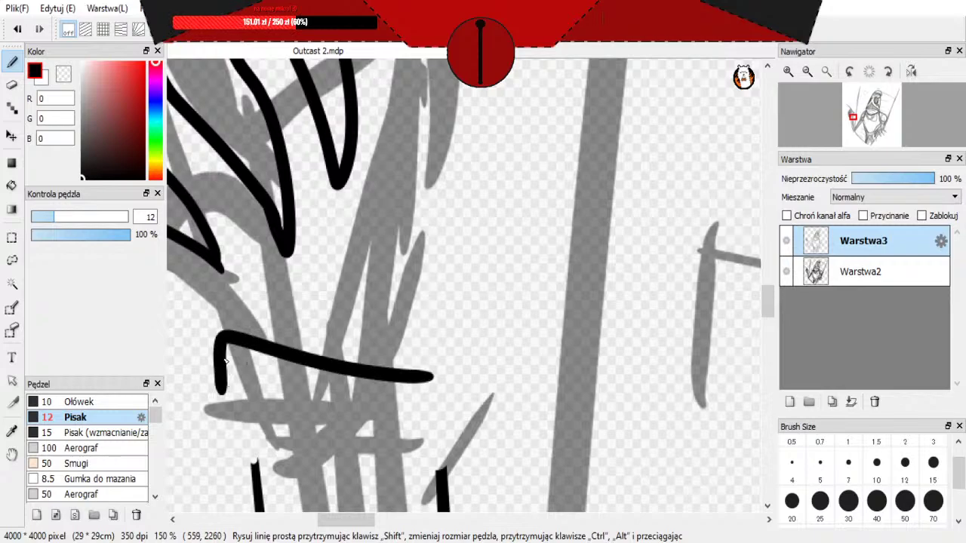
pyautogui.moveTo(225, 362)
pyautogui.mouseDown()
pyautogui.moveTo(225, 403)
pyautogui.moveTo(424, 395)
pyautogui.mouseUp()
pyautogui.hotkey('ctrl', 'z')
pyautogui.moveTo(220, 378)
pyautogui.mouseDown()
pyautogui.moveTo(422, 414)
pyautogui.moveTo(432, 383)
pyautogui.mouseUp()
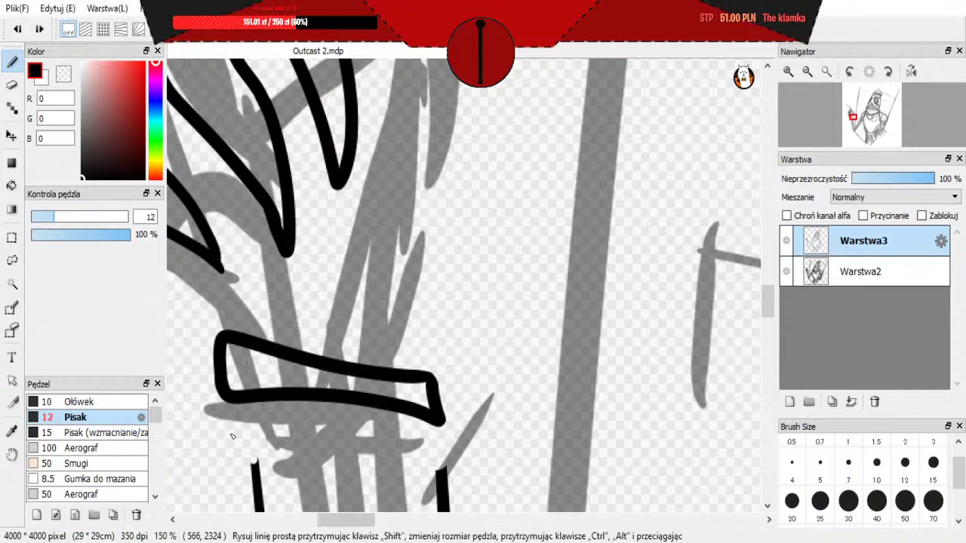
# Step: Ink a second strap crossing beneath the wrist band, rising diagonally from the outer forearm line
pyautogui.moveTo(231, 428)
pyautogui.mouseDown()
pyautogui.moveTo(254, 474)
pyautogui.moveTo(320, 422)
pyautogui.moveTo(370, 405)
pyautogui.mouseUp()
pyautogui.hotkey('ctrl', 'z')
pyautogui.moveTo(232, 427); pyautogui.dragTo(385, 408)
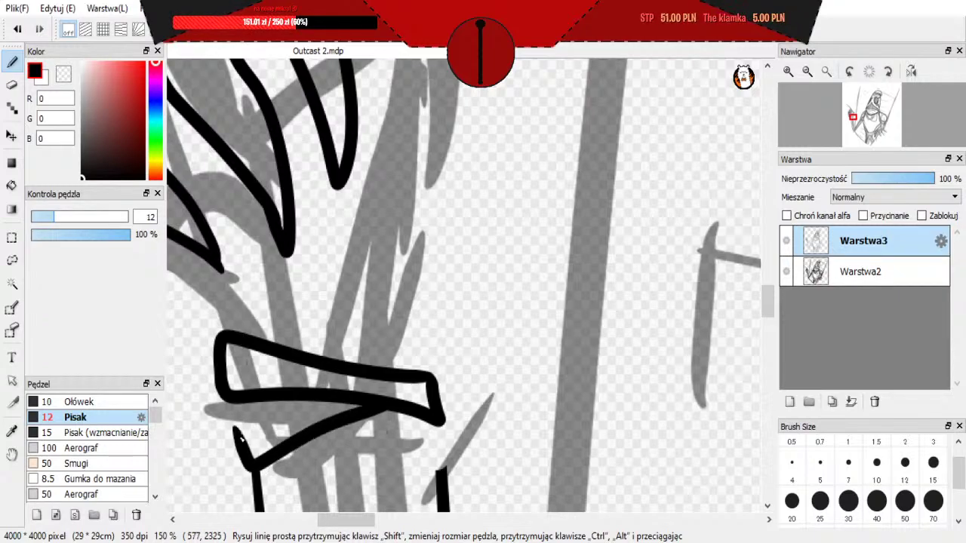
pyautogui.moveTo(234, 430); pyautogui.dragTo(331, 403)
pyautogui.hotkey('ctrl', 'z')
pyautogui.moveTo(235, 429); pyautogui.dragTo(323, 398)
# Step: Ink the crossing strap's pointed end above the wrist band, and set the eraser size to 7
pyautogui.moveTo(350, 366); pyautogui.dragTo(405, 330)
pyautogui.hotkey('ctrl', 'z')
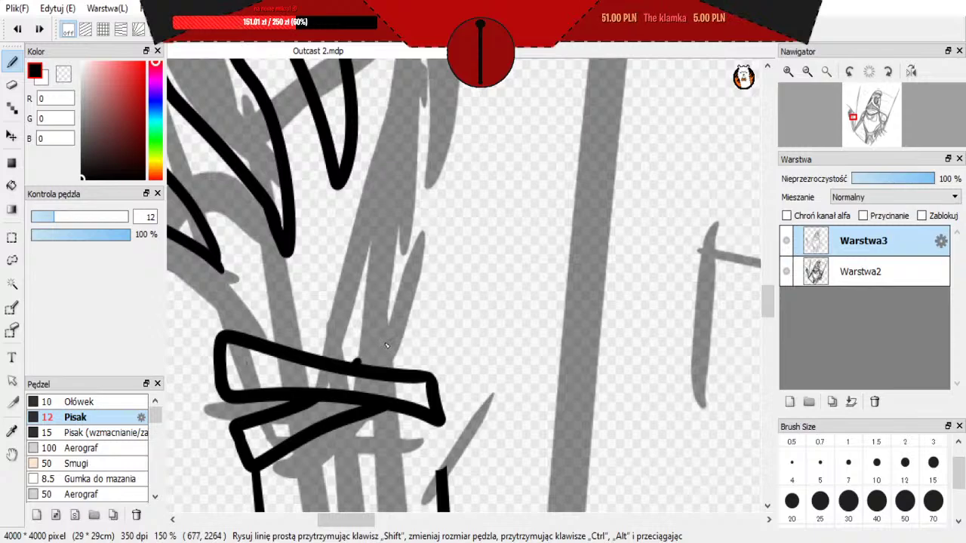
pyautogui.moveTo(352, 363); pyautogui.dragTo(414, 366)
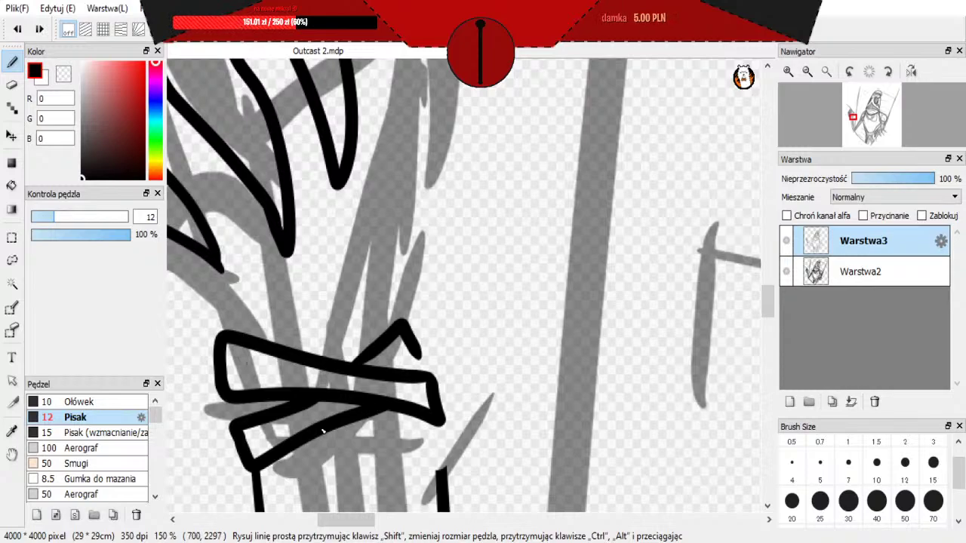
pyautogui.press('e')
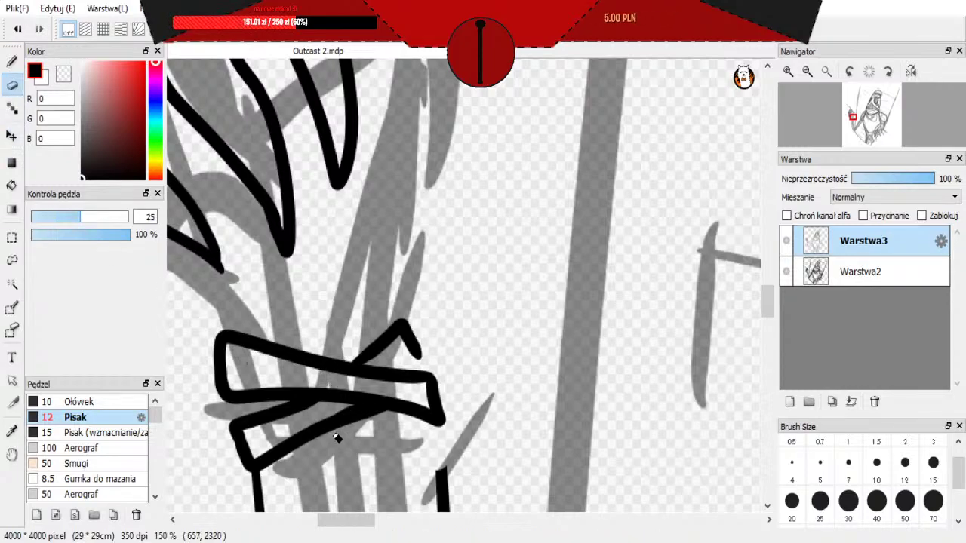
pyautogui.hotkey('ctrl', 'z')
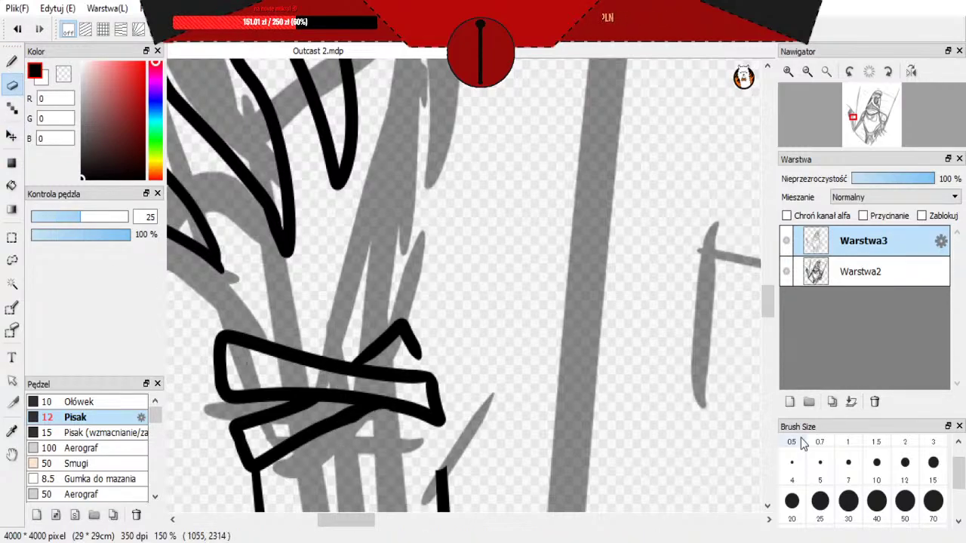
pyautogui.click(848, 464)
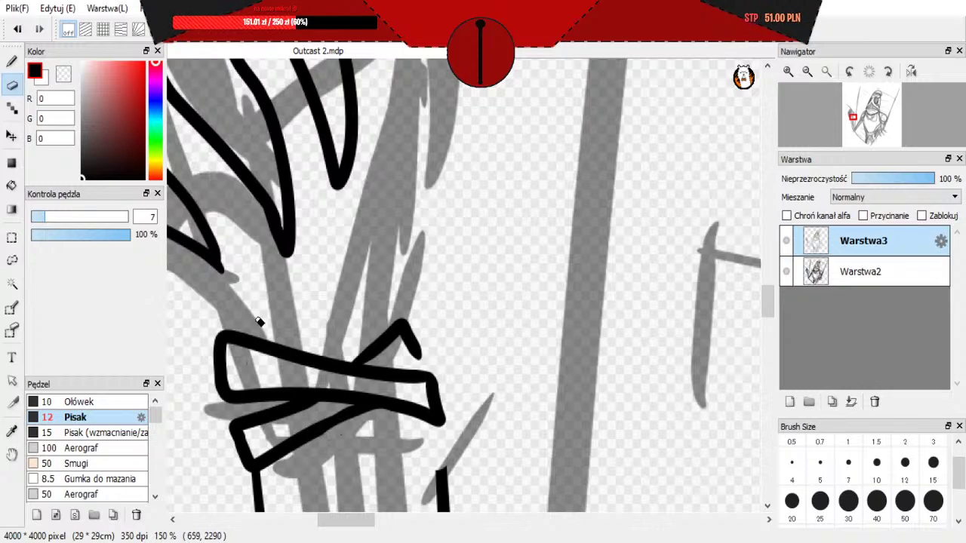
pyautogui.press('b')
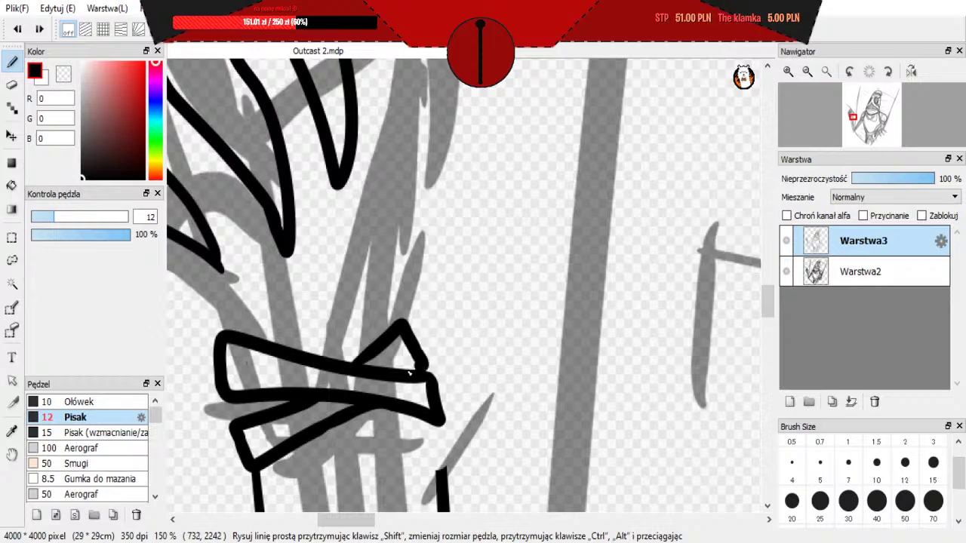
# Step: Examine the inked wrist straps, forearm and raised hand close up and against the whole figure
pyautogui.scroll(-5, 428, 436)
pyautogui.scroll(3, 429, 436)
pyautogui.scroll(-3, 432, 340)
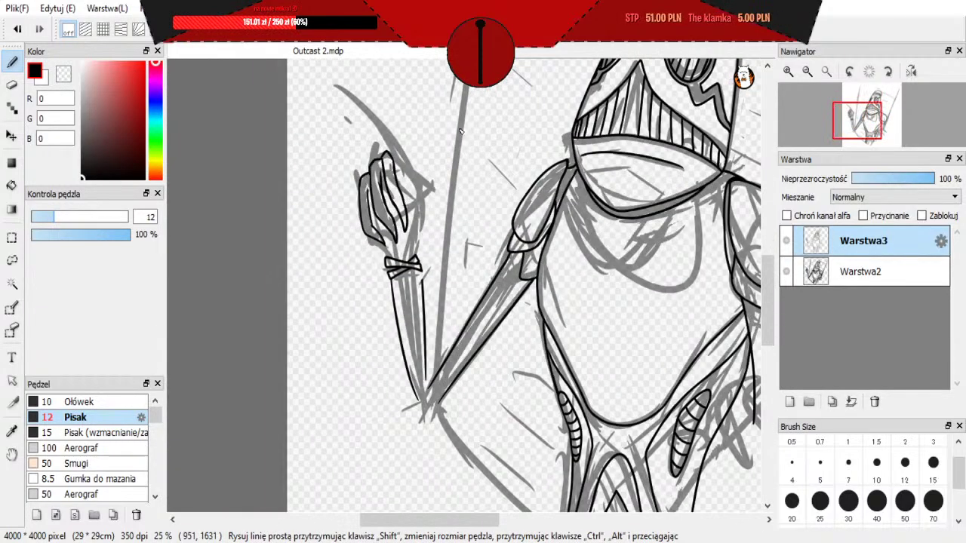
pyautogui.scroll(3, 439, 329)
pyautogui.scroll(-2, 434, 327)
pyautogui.scroll(2, 422, 325)
pyautogui.scroll(-2, 419, 322)
pyautogui.scroll(1, 418, 321)
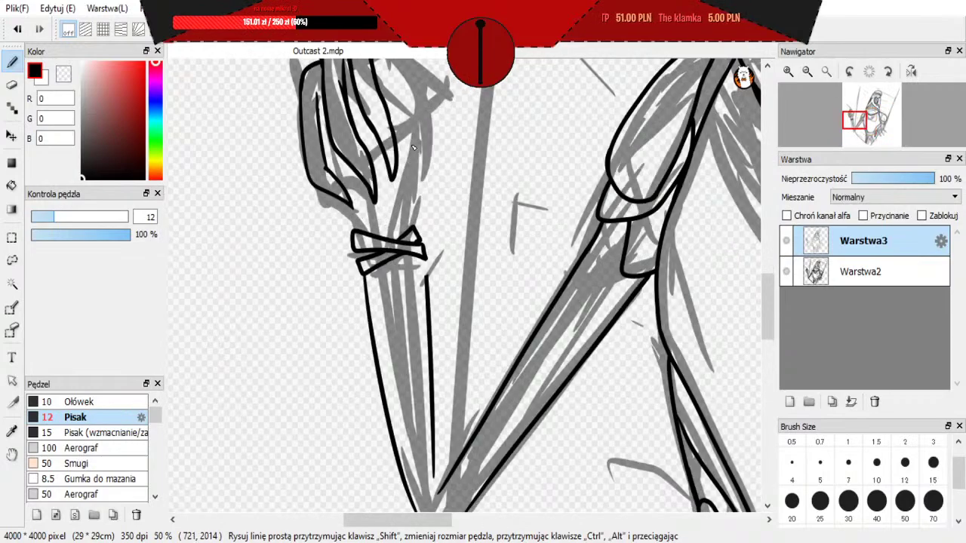
pyautogui.scroll(-3, 411, 302)
pyautogui.scroll(3, 393, 256)
# Step: Ink the long pointed finger's tip and its lower edge down to the third finger
pyautogui.scroll(-2, 385, 239)
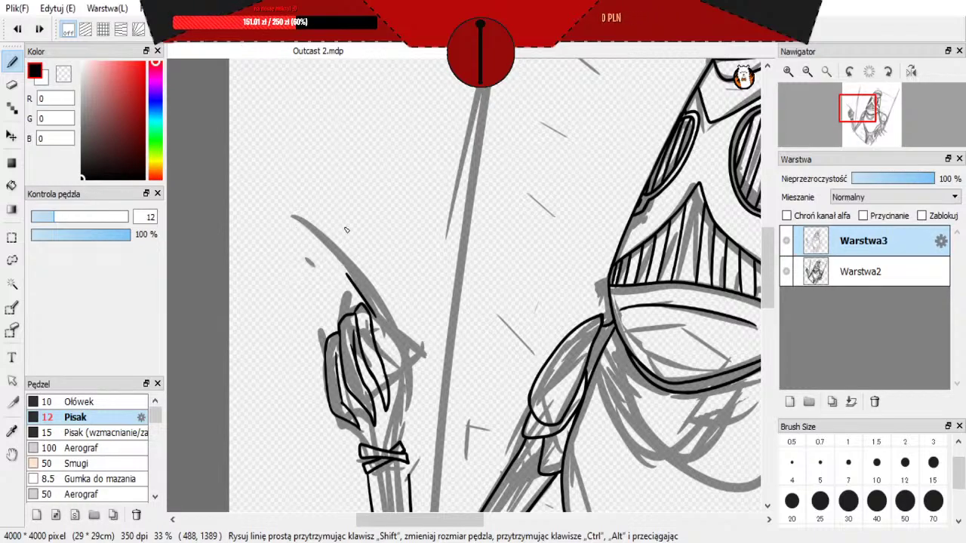
pyautogui.scroll(2, 347, 229)
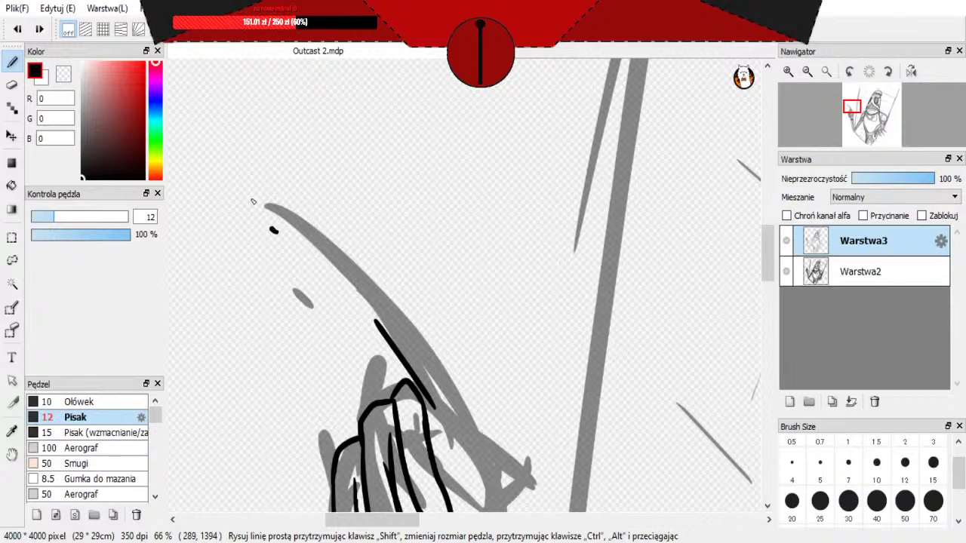
pyautogui.moveTo(266, 190); pyautogui.dragTo(384, 288)
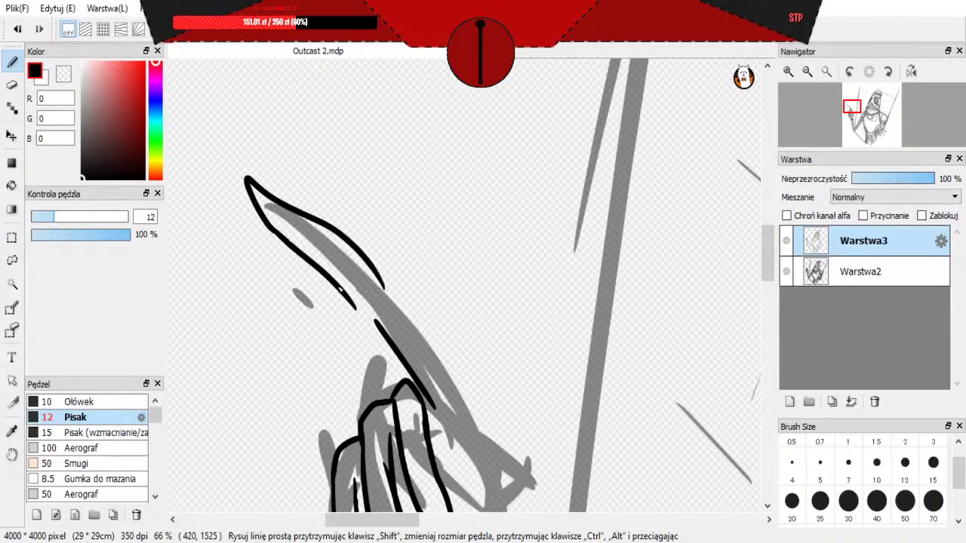
pyautogui.hotkey('ctrl', 'z')
pyautogui.moveTo(268, 225); pyautogui.dragTo(371, 329)
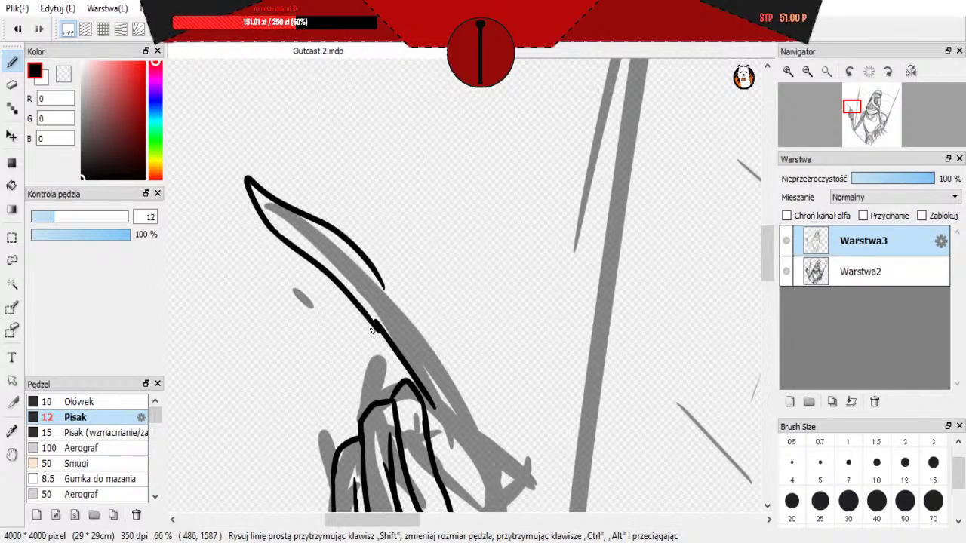
pyautogui.hotkey('ctrl', 'z')
pyautogui.moveTo(271, 226); pyautogui.dragTo(370, 309)
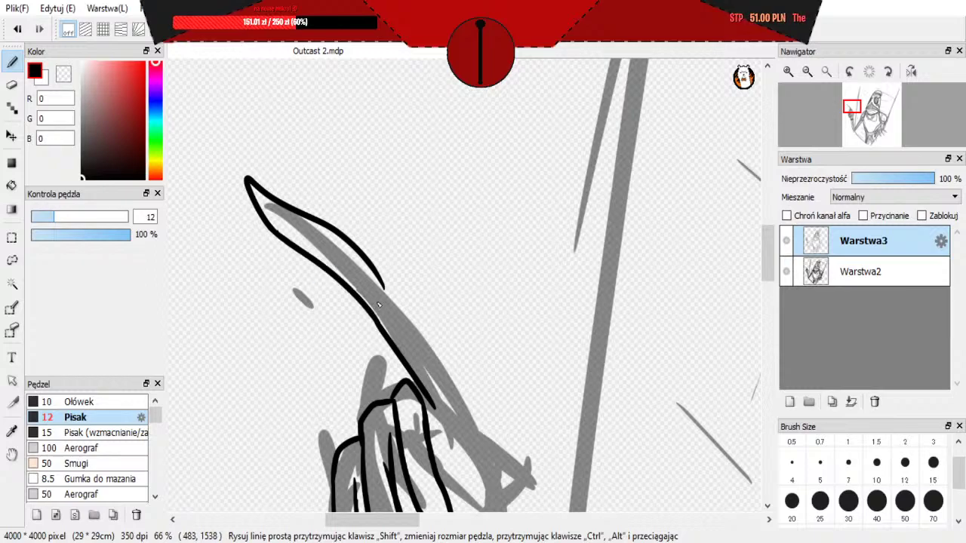
# Step: Ink the long pointed finger's upper edge from the tip section down toward the palm
pyautogui.moveTo(359, 244); pyautogui.dragTo(412, 313)
pyautogui.hotkey('ctrl', 'z')
pyautogui.moveTo(382, 276); pyautogui.dragTo(468, 411)
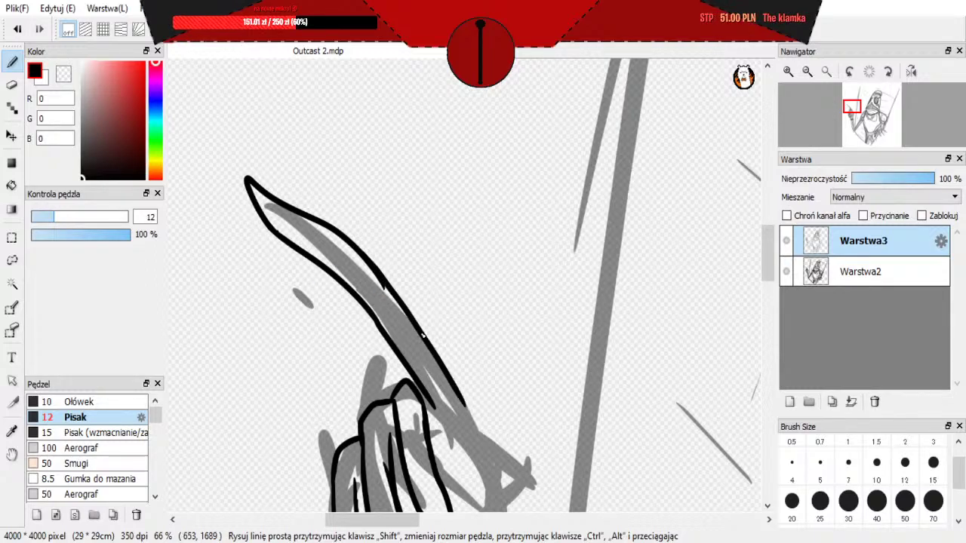
pyautogui.hotkey('ctrl', 'z')
pyautogui.moveTo(367, 268)
pyautogui.mouseDown()
pyautogui.moveTo(440, 359)
pyautogui.moveTo(459, 409)
pyautogui.mouseUp()
pyautogui.hotkey('ctrl', 'z')
pyautogui.moveTo(395, 299); pyautogui.dragTo(467, 427)
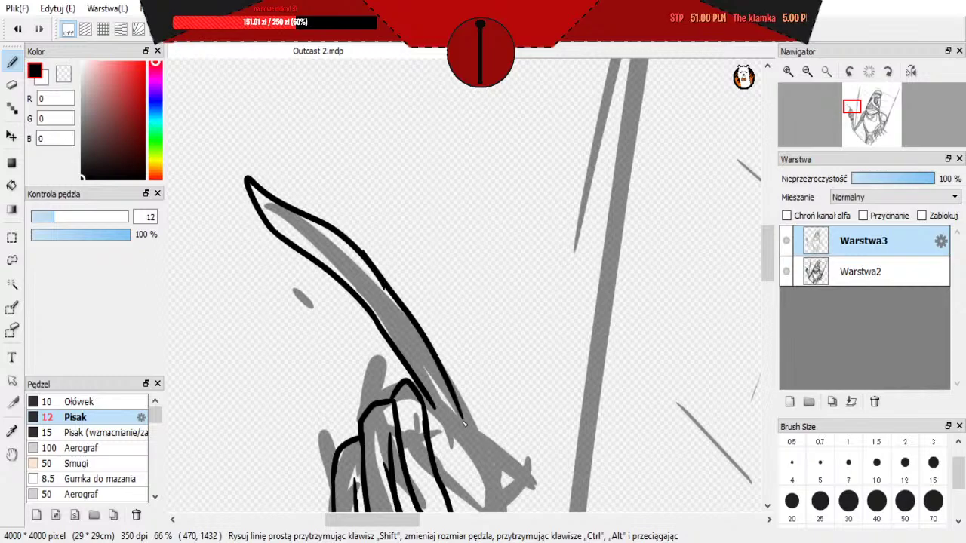
pyautogui.hotkey('ctrl', 'z')
pyautogui.moveTo(380, 284); pyautogui.dragTo(475, 401)
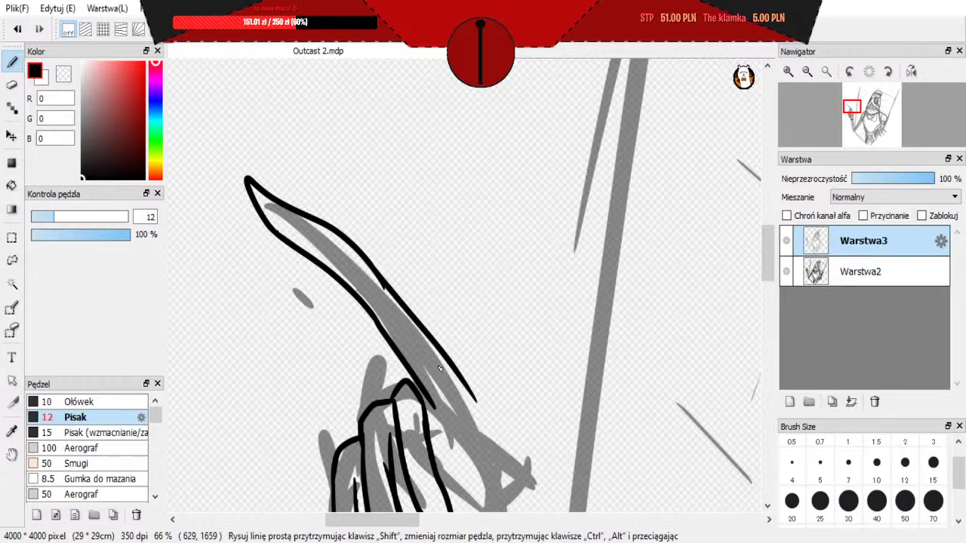
# Step: Lasso the long pointed finger's inked outline and move it about 16 px right and 42 px down toward the hand
pyautogui.scroll(-3, 371, 387)
pyautogui.scroll(2, 376, 388)
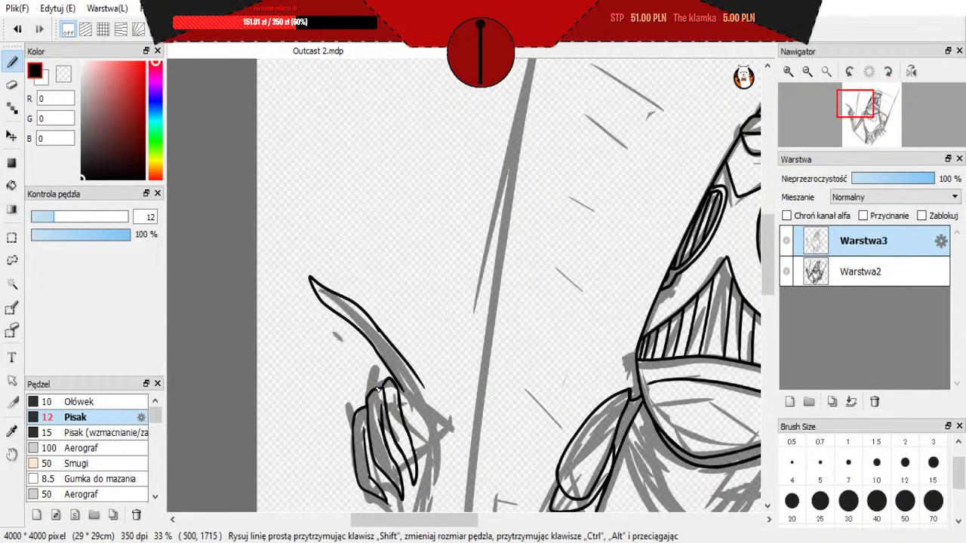
pyautogui.click(12, 260)
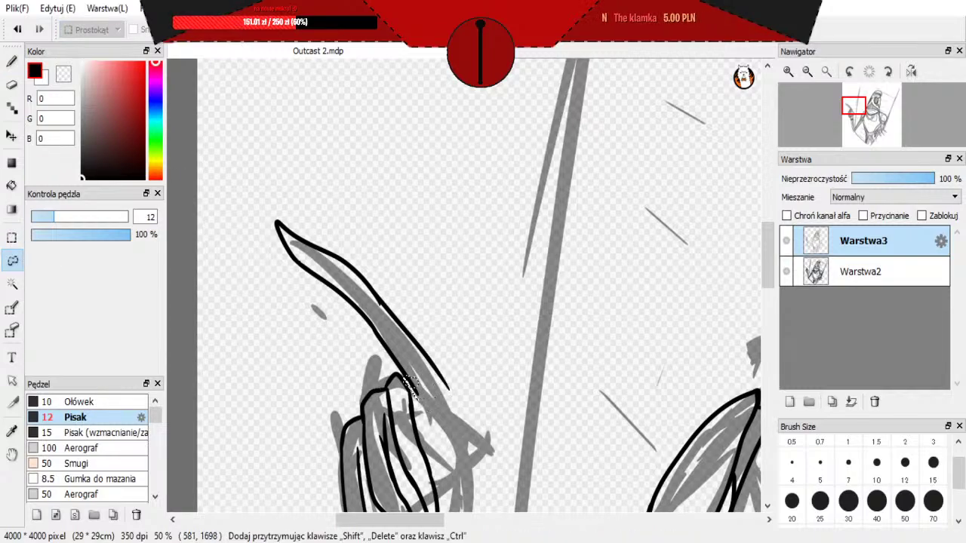
pyautogui.moveTo(280, 278); pyautogui.dragTo(510, 364)
pyautogui.moveTo(442, 415); pyautogui.dragTo(446, 419)
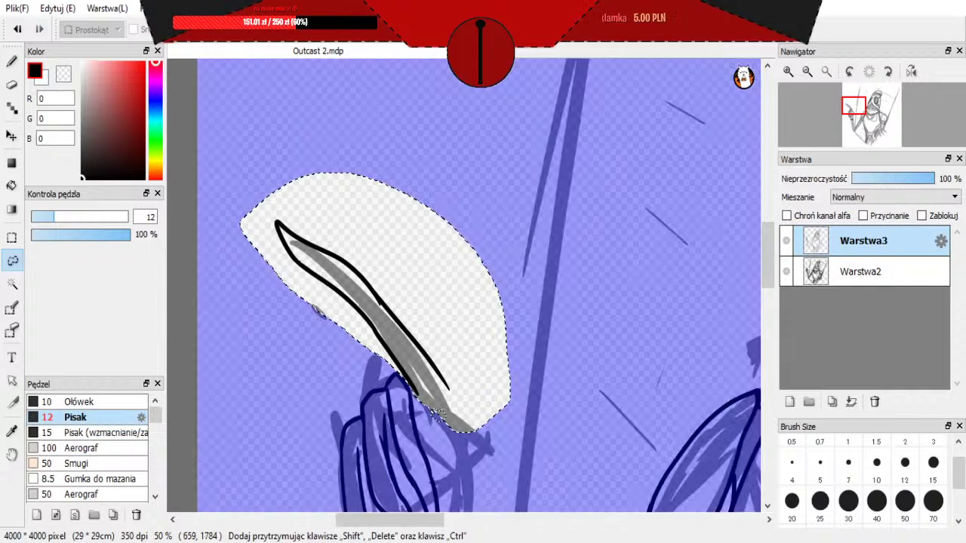
pyautogui.click(11, 136)
pyautogui.moveTo(434, 355); pyautogui.dragTo(438, 371)
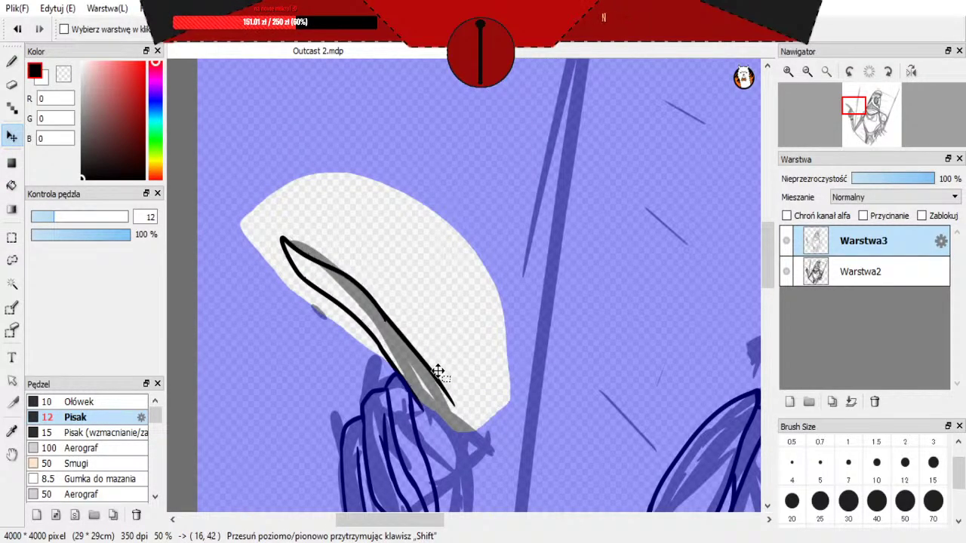
pyautogui.scroll(-2, 388, 248)
pyautogui.scroll(3, 403, 306)
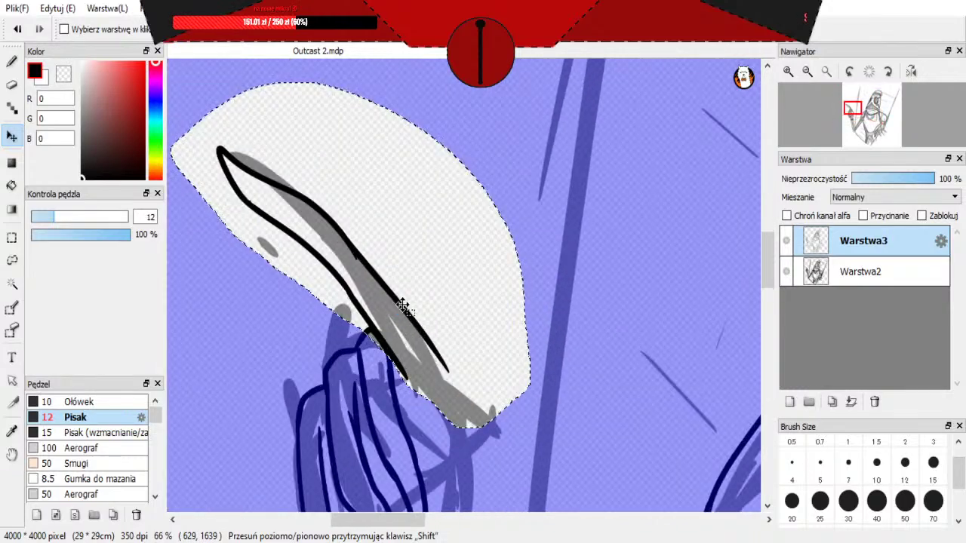
# Step: Deselect the moved finger outline and check its position against the hand and the rest of the figure
pyautogui.hotkey('ctrl', 'd')
pyautogui.scroll(-3, 402, 304)
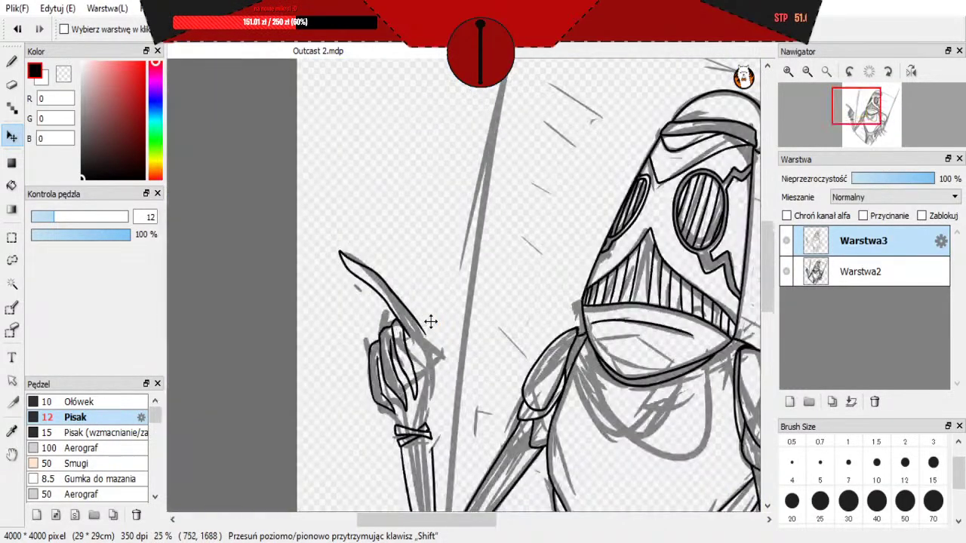
pyautogui.scroll(1, 430, 322)
pyautogui.scroll(-2, 401, 360)
pyautogui.scroll(2, 444, 442)
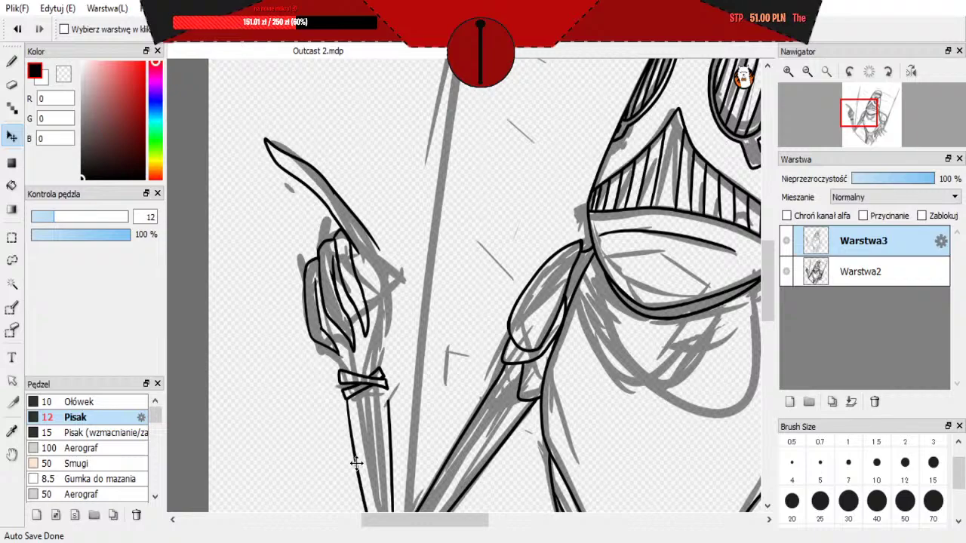
pyautogui.scroll(3, 319, 448)
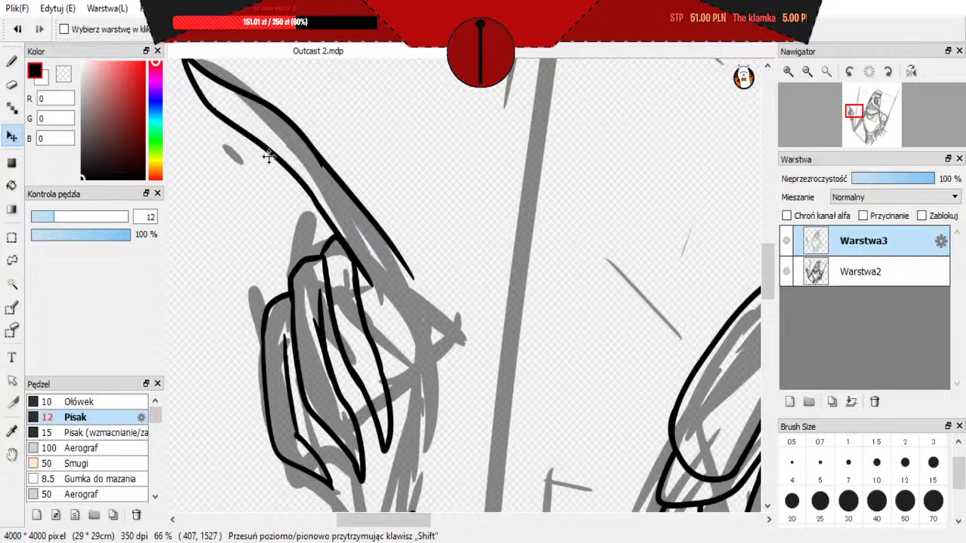
# Step: Examine the pointed finger's upper and lower edges close up for uneven spots to erase
pyautogui.click(10, 86)
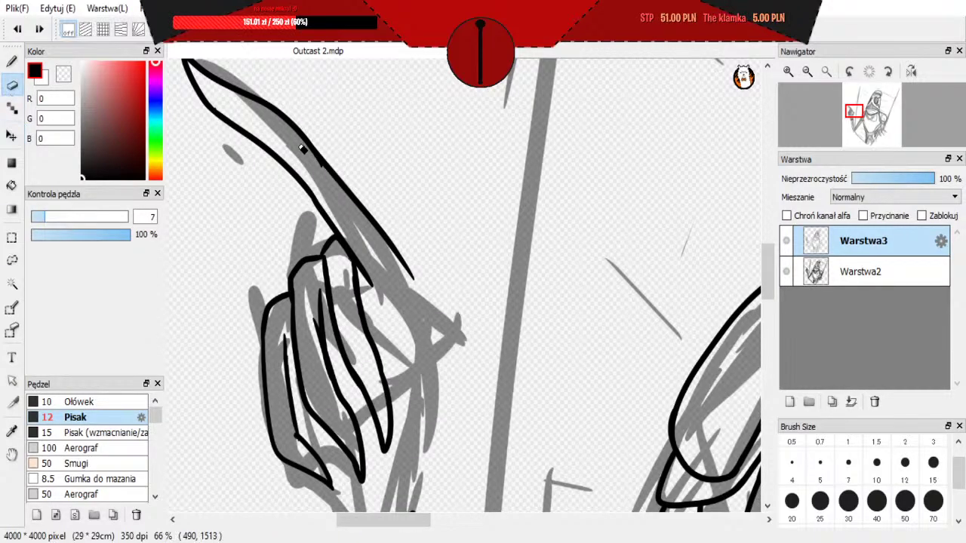
pyautogui.scroll(2, 315, 173)
pyautogui.scroll(-2, 315, 144)
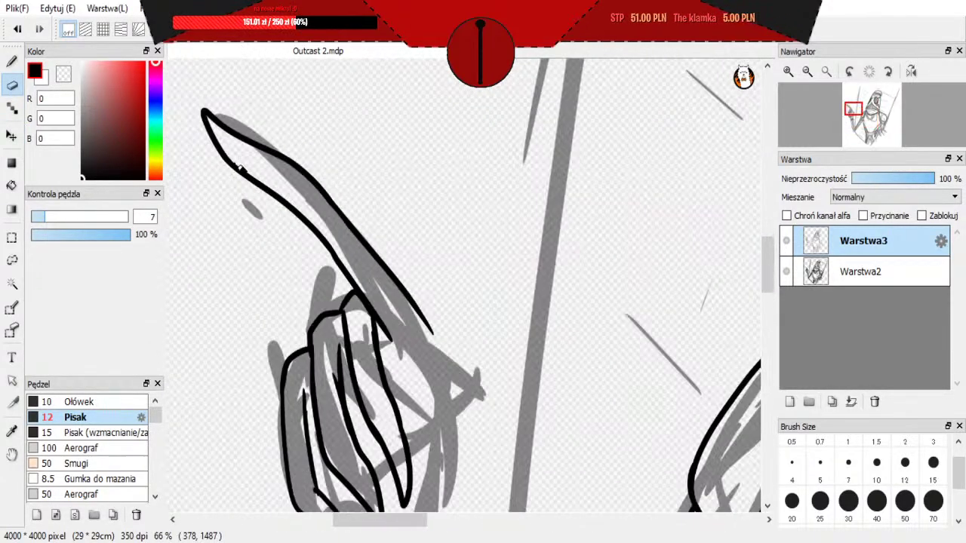
pyautogui.scroll(3, 238, 156)
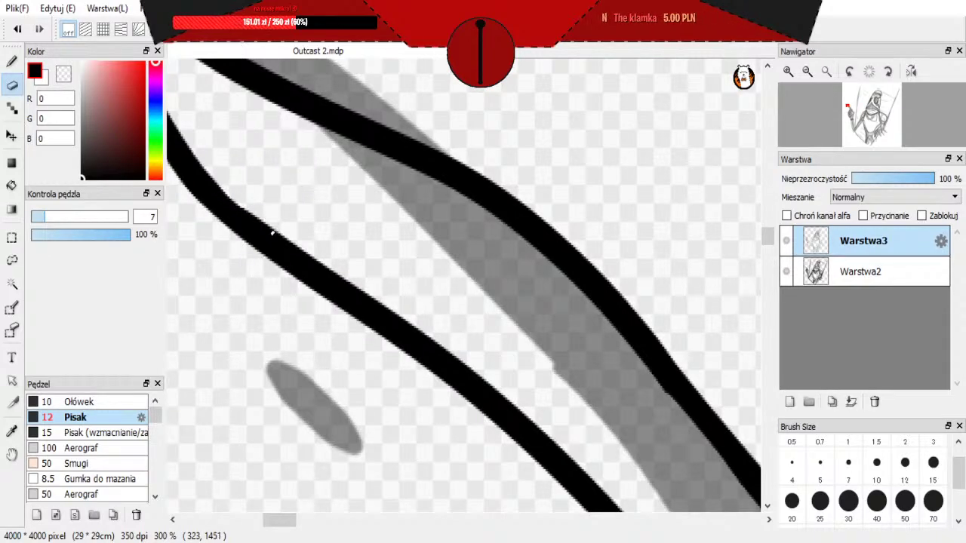
pyautogui.scroll(-4, 270, 227)
pyautogui.scroll(1, 386, 366)
pyautogui.scroll(-3, 400, 374)
pyautogui.scroll(2, 445, 385)
pyautogui.scroll(-1, 453, 340)
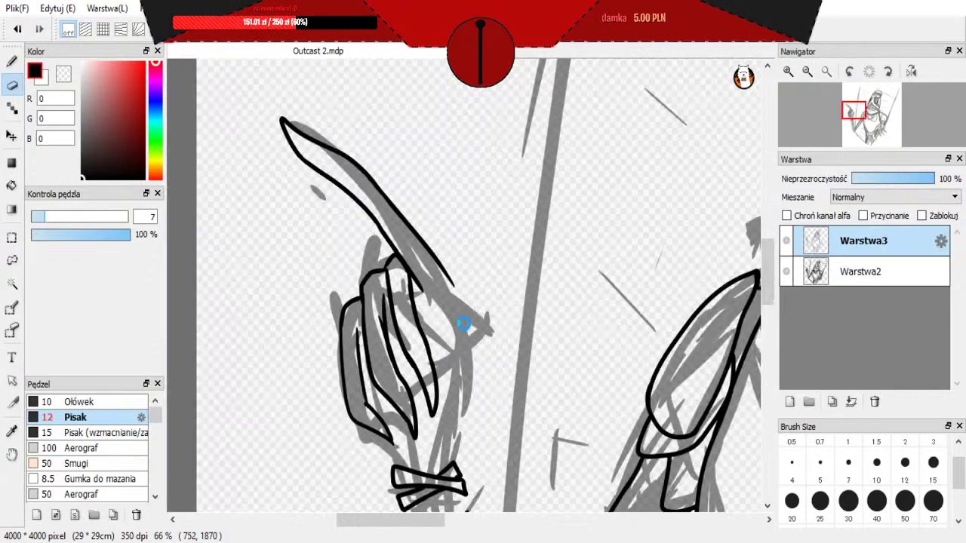
# Step: Ink a curved contour with the 12 px Pisak brush from the pointed finger's upper edge around the hand's outer knuckle
pyautogui.scroll(2, 500, 344)
pyautogui.press('b')
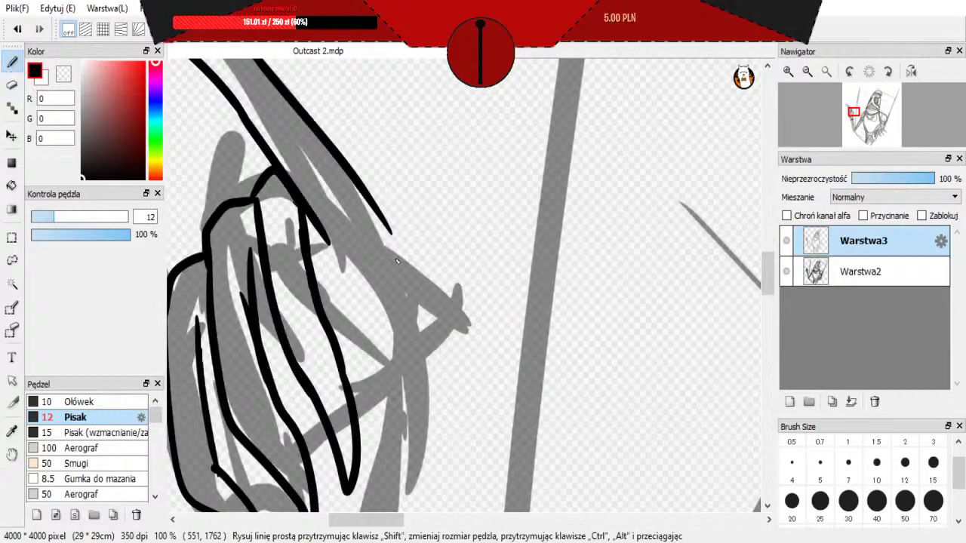
pyautogui.moveTo(369, 198); pyautogui.dragTo(438, 299)
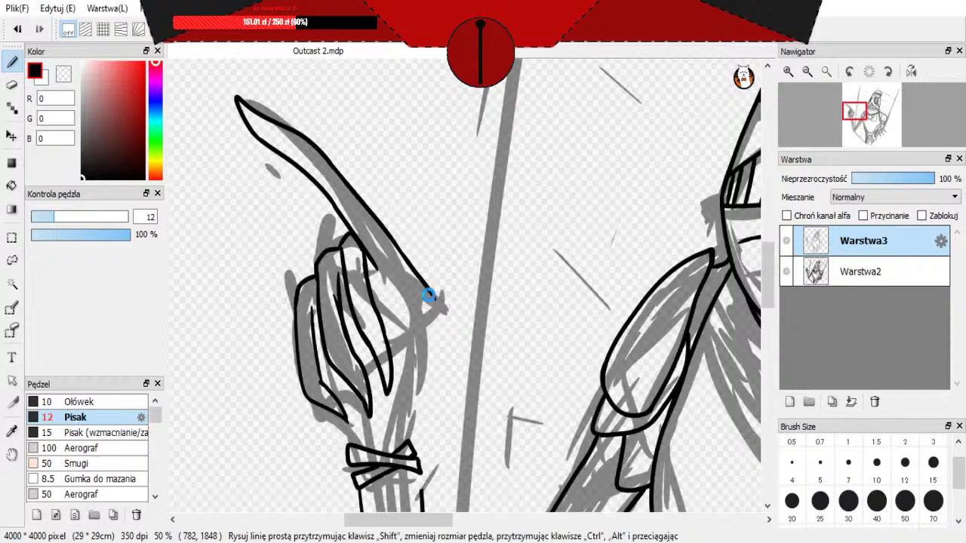
pyautogui.hotkey('ctrl', 'z')
pyautogui.moveTo(367, 199); pyautogui.dragTo(455, 320)
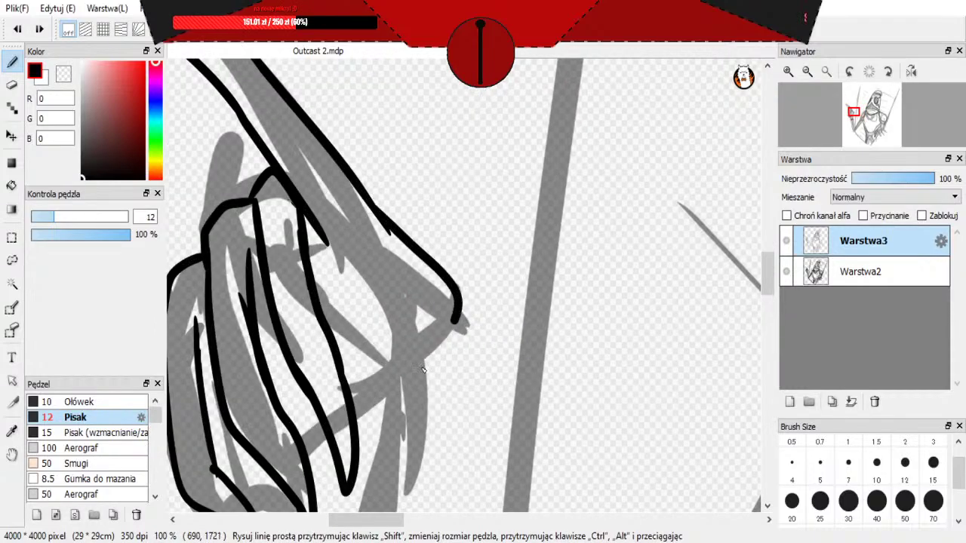
pyautogui.scroll(-5, 423, 364)
pyautogui.scroll(4, 320, 332)
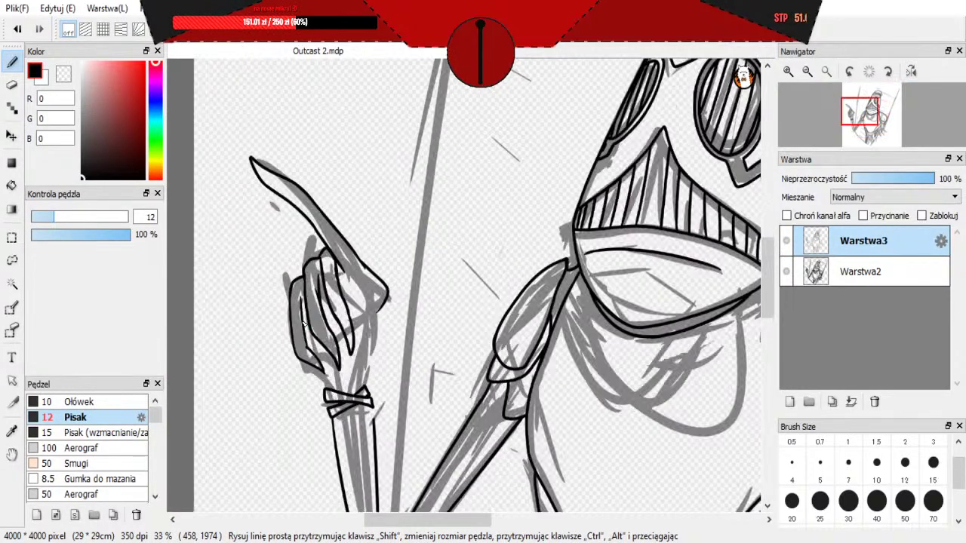
pyautogui.hotkey('ctrl', 'z')
pyautogui.moveTo(390, 172)
pyautogui.mouseDown()
pyautogui.moveTo(465, 266)
pyautogui.moveTo(462, 295)
pyautogui.mouseUp()
pyautogui.hotkey('ctrl', 'z')
pyautogui.moveTo(390, 172)
pyautogui.mouseDown()
pyautogui.moveTo(472, 240)
pyautogui.moveTo(462, 295)
pyautogui.mouseUp()
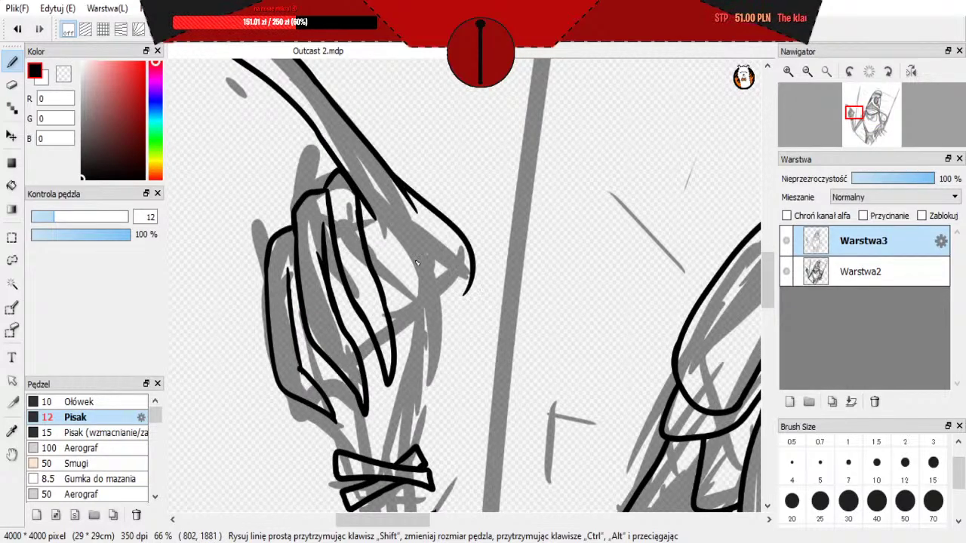
# Step: Ink the thumb's upper edge as a short curve from the third finger toward the outer knuckle
pyautogui.hotkey('ctrl', 'z')
pyautogui.moveTo(384, 292); pyautogui.dragTo(450, 259)
pyautogui.hotkey('ctrl', 'z')
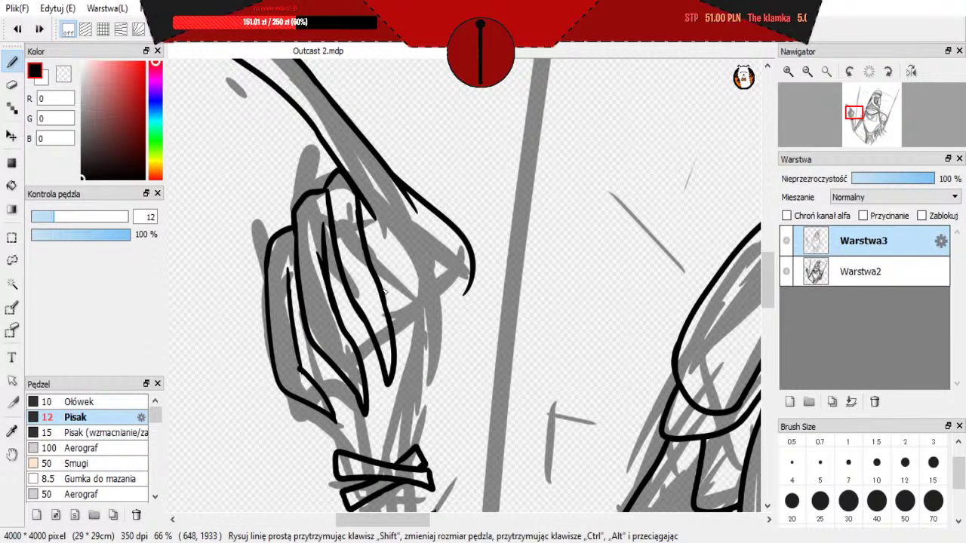
pyautogui.hotkey('ctrl', 'z')
pyautogui.moveTo(382, 286); pyautogui.dragTo(440, 256)
# Step: Ink the thumb's lower edge from the third finger to the knuckle contour and continue both edges between the second and third fingers
pyautogui.moveTo(386, 330); pyautogui.dragTo(459, 301)
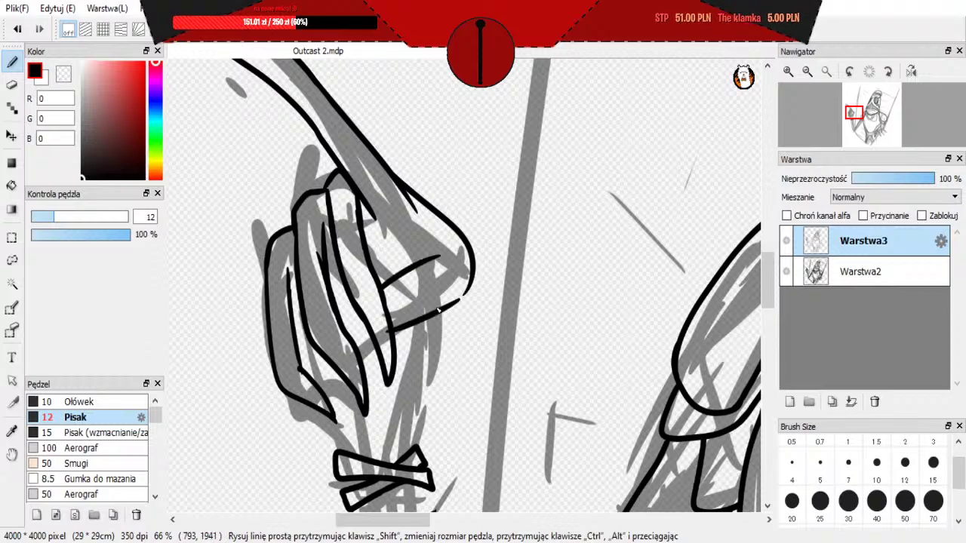
pyautogui.hotkey('ctrl', 'z')
pyautogui.moveTo(388, 329); pyautogui.dragTo(470, 296)
pyautogui.hotkey('ctrl', 'z')
pyautogui.moveTo(388, 330); pyautogui.dragTo(470, 288)
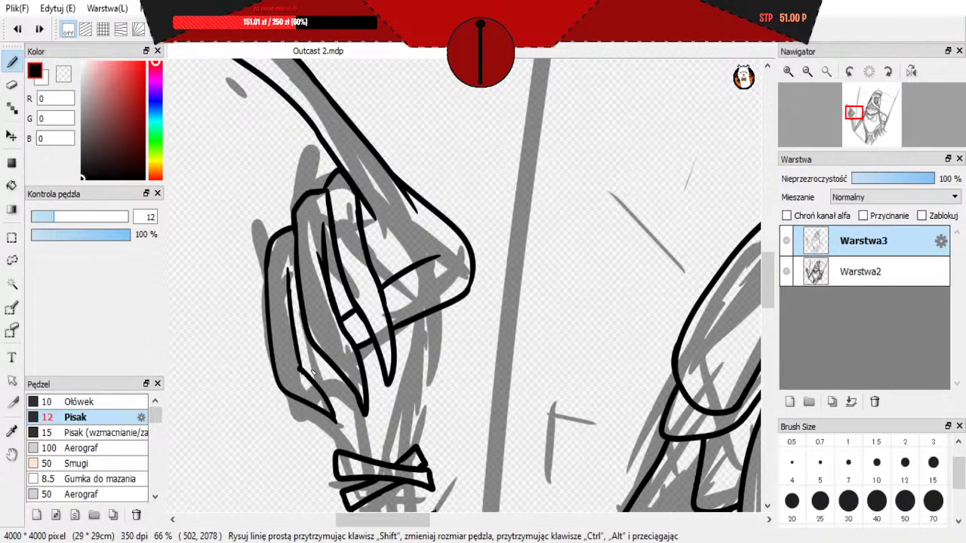
# Step: Erase the blob at the bend of the outermost folded finger's inner line and smooth that corner with a 7 px Pisak brush
pyautogui.scroll(3, 311, 371)
pyautogui.click(12, 85)
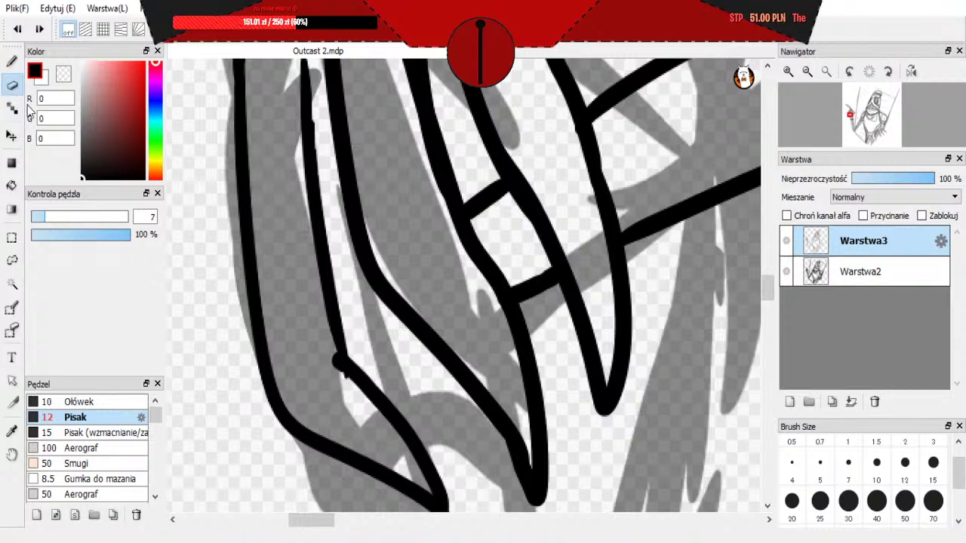
pyautogui.moveTo(332, 351); pyautogui.dragTo(341, 377)
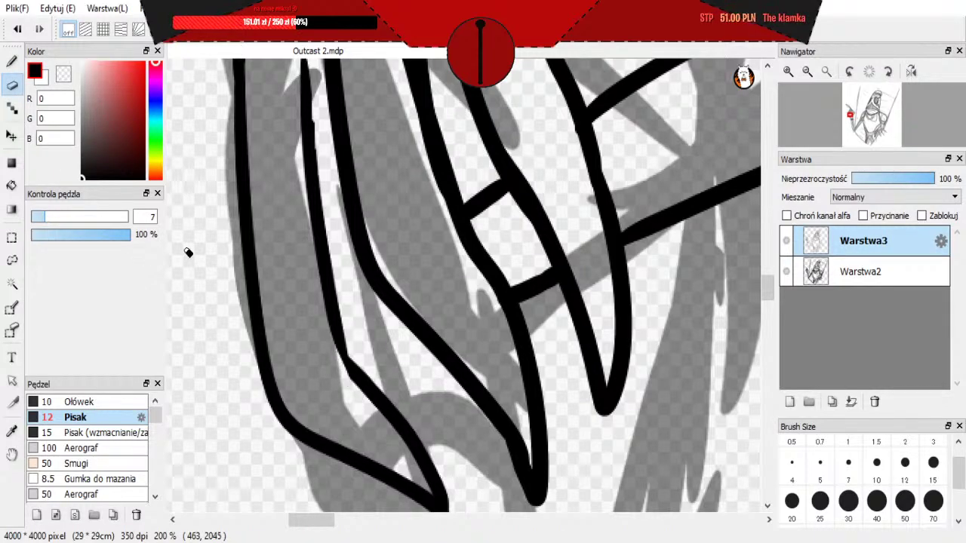
pyautogui.press('b')
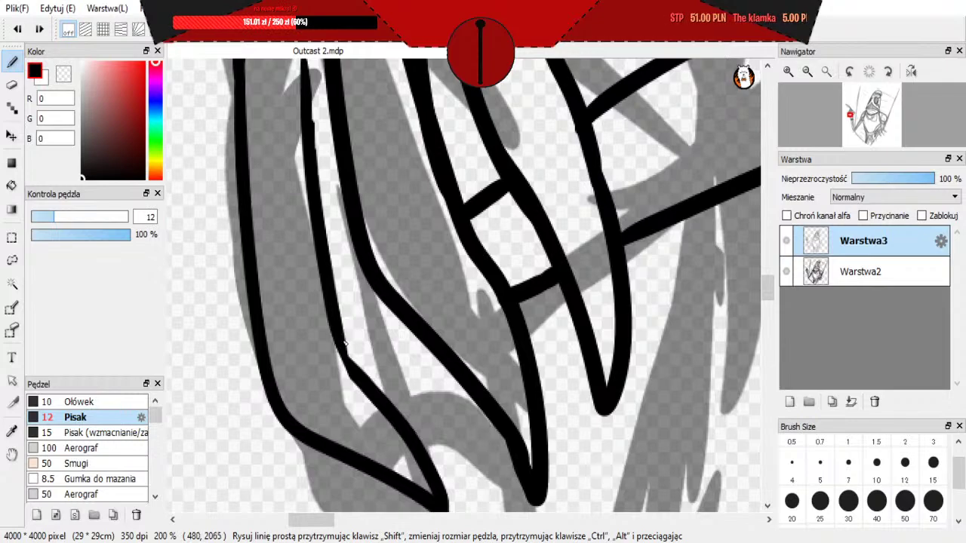
pyautogui.click(848, 462)
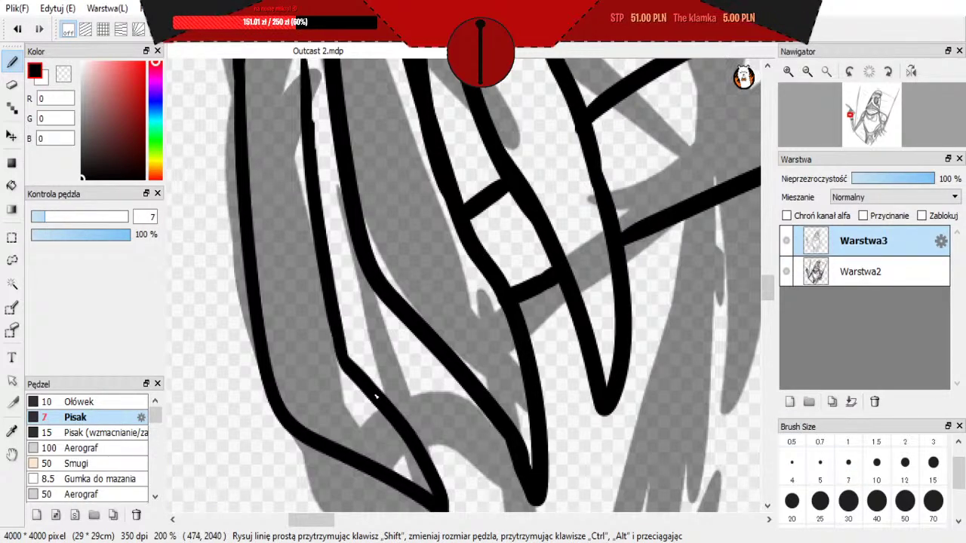
pyautogui.scroll(-3, 370, 378)
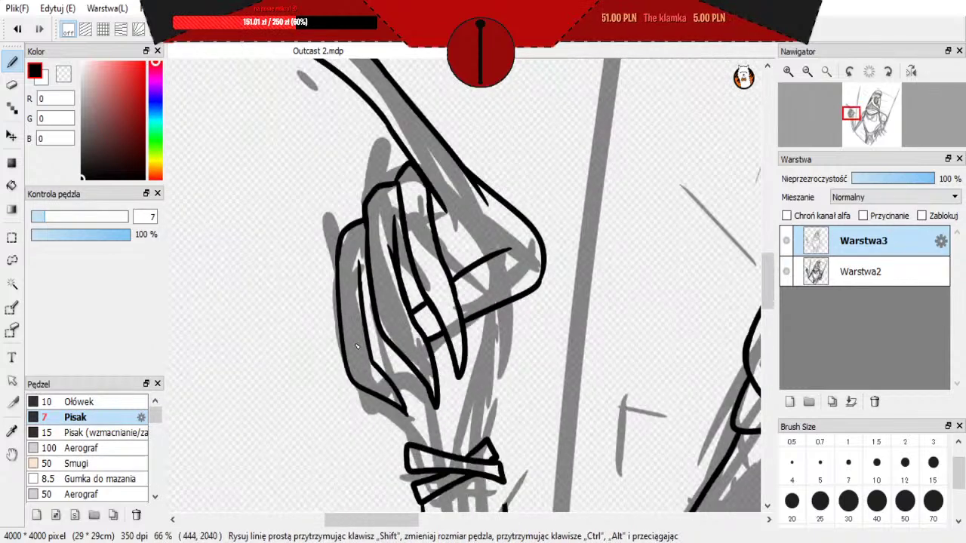
pyautogui.scroll(2, 356, 345)
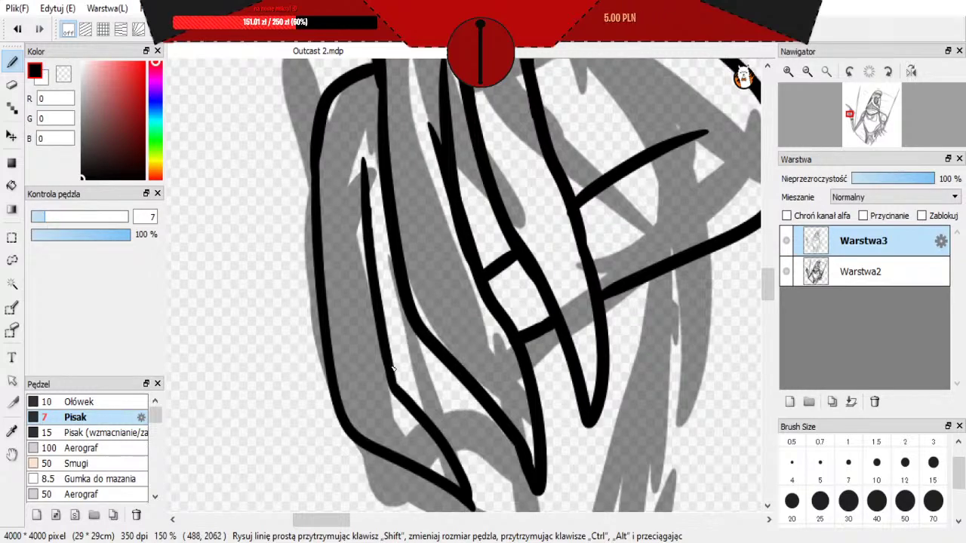
# Step: Ink two short thumb lines between the first and second folded fingers with the Pisak brush at 10 px
pyautogui.hotkey('ctrl', 'z')
pyautogui.click(876, 463)
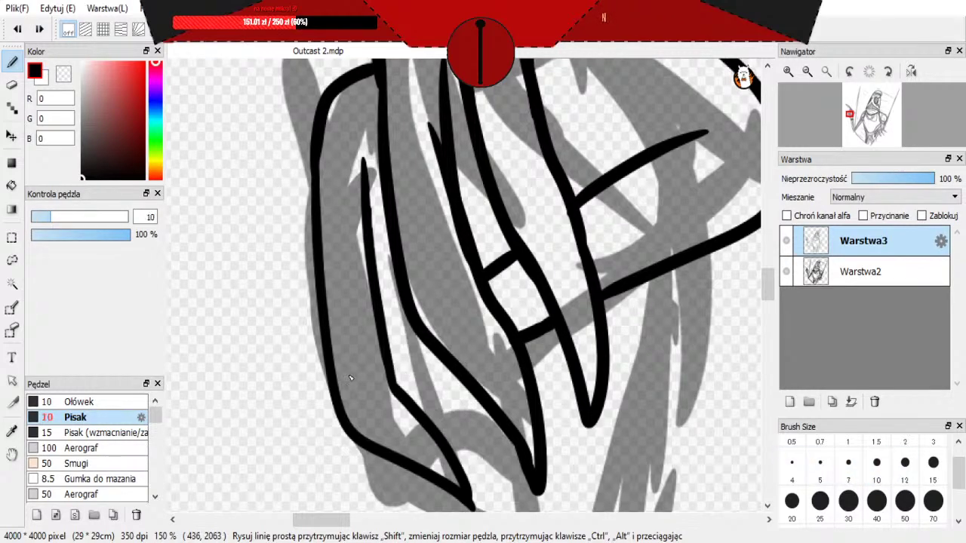
pyautogui.moveTo(376, 369)
pyautogui.mouseDown()
pyautogui.moveTo(461, 364)
pyautogui.moveTo(447, 369)
pyautogui.mouseUp()
pyautogui.hotkey('ctrl', 'z')
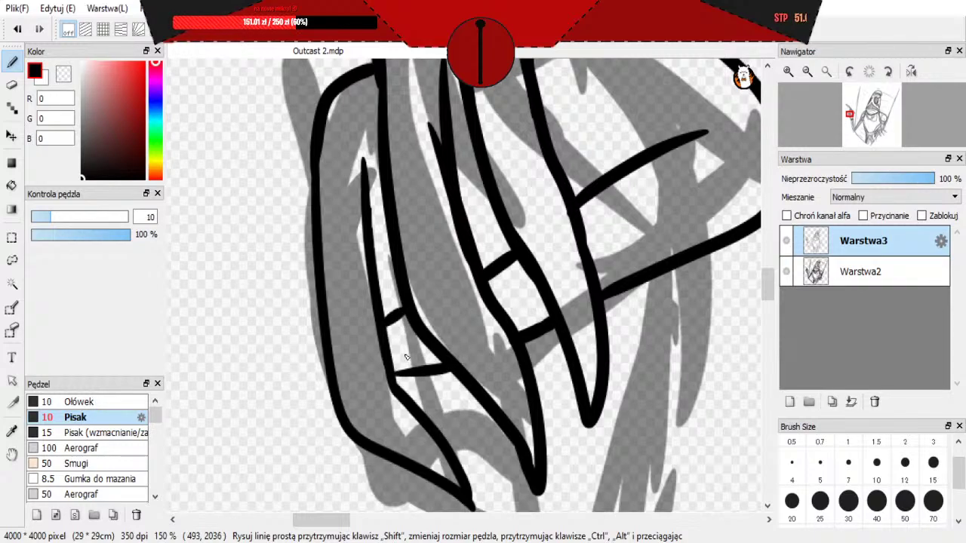
pyautogui.scroll(-4, 387, 367)
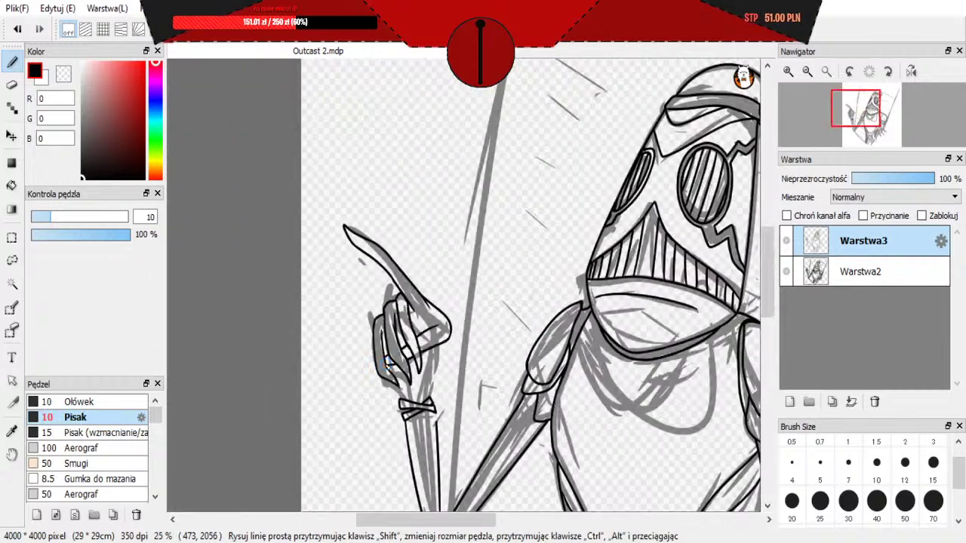
pyautogui.scroll(2, 387, 367)
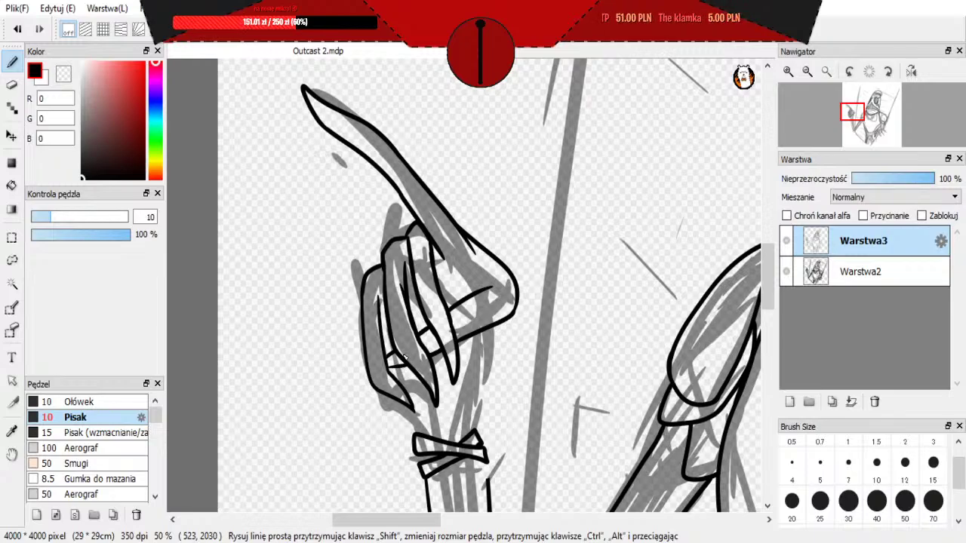
pyautogui.scroll(-3, 404, 359)
pyautogui.scroll(-1, 423, 400)
pyautogui.scroll(3, 448, 438)
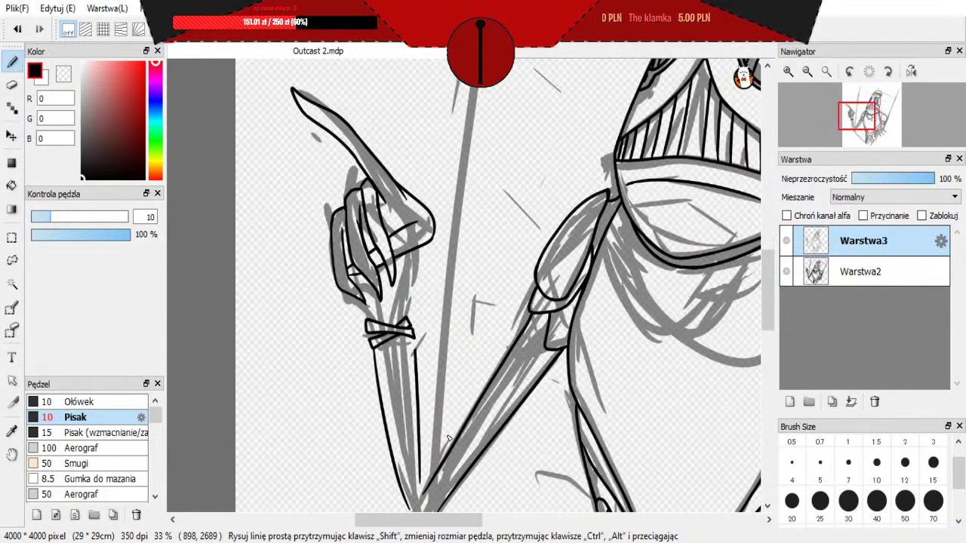
# Step: Try inking an angular contour from the thumb's lower edge outward and back toward the wrist
pyautogui.scroll(1, 449, 438)
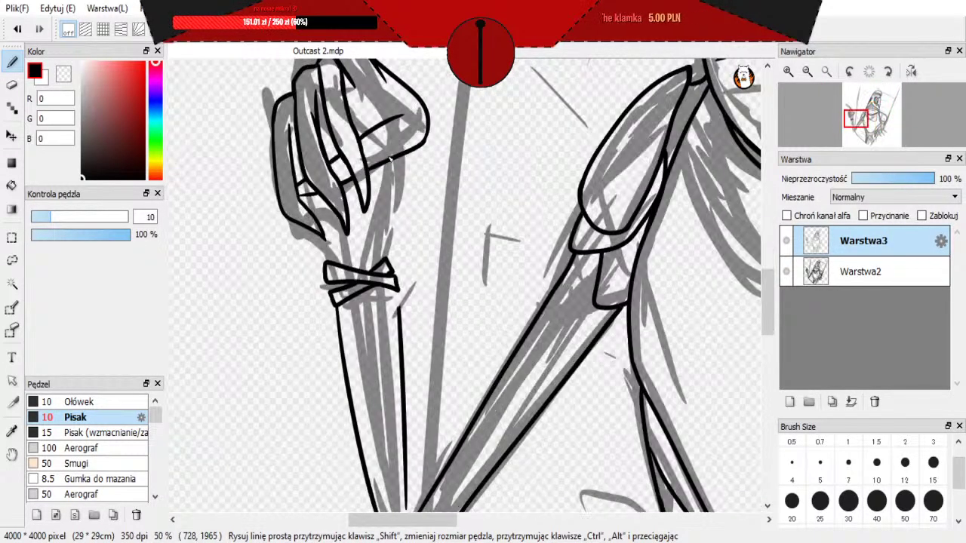
pyautogui.moveTo(436, 212); pyautogui.dragTo(416, 220)
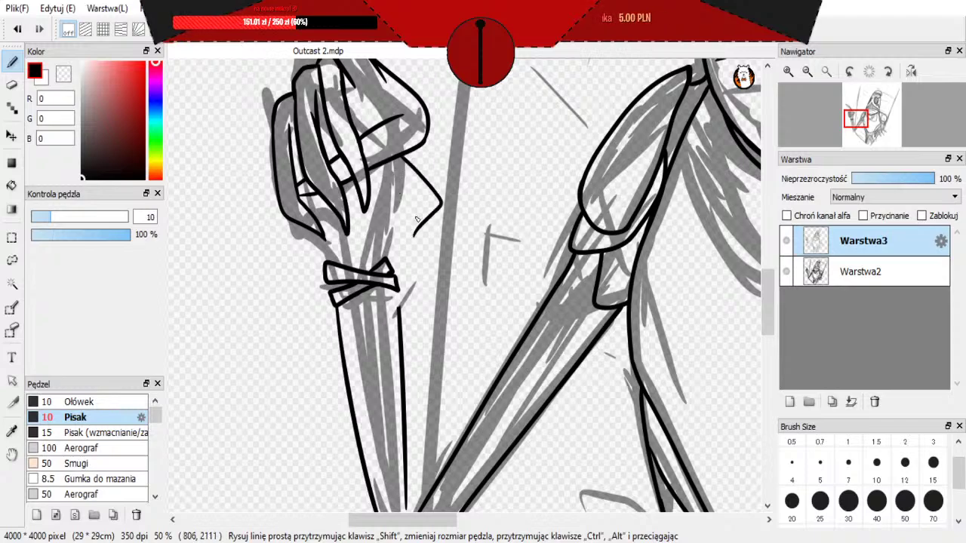
pyautogui.scroll(-3, 416, 201)
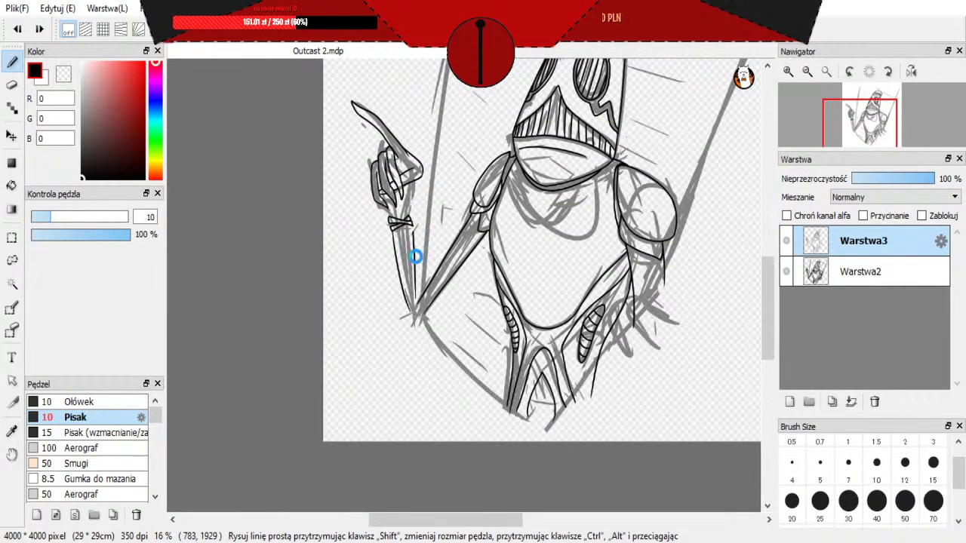
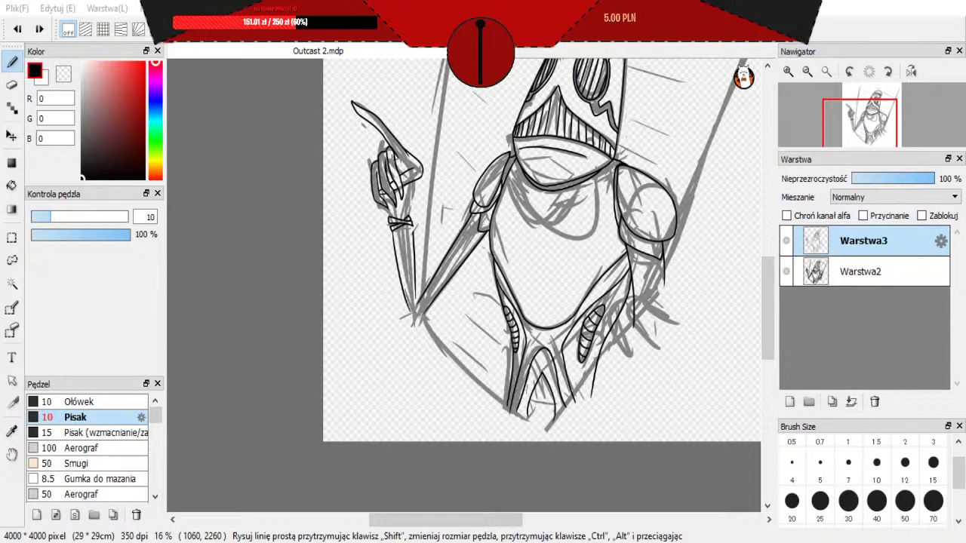
# Step: Ink the hand's outer edge from the first folded finger's tip down to the upper wrist strap
pyautogui.scroll(-2, 259, 443)
pyautogui.scroll(3, 351, 420)
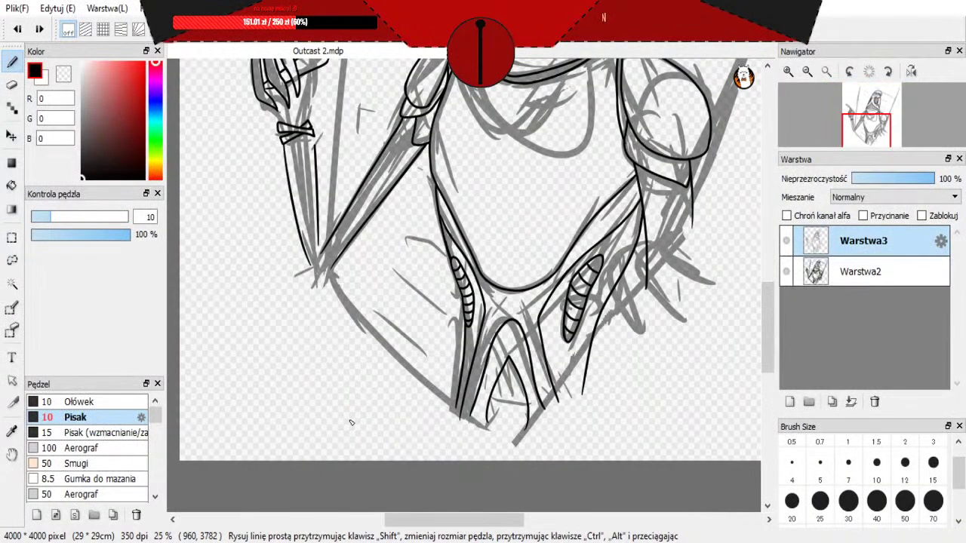
pyautogui.scroll(-2, 349, 421)
pyautogui.scroll(2, 321, 303)
pyautogui.scroll(2, 330, 135)
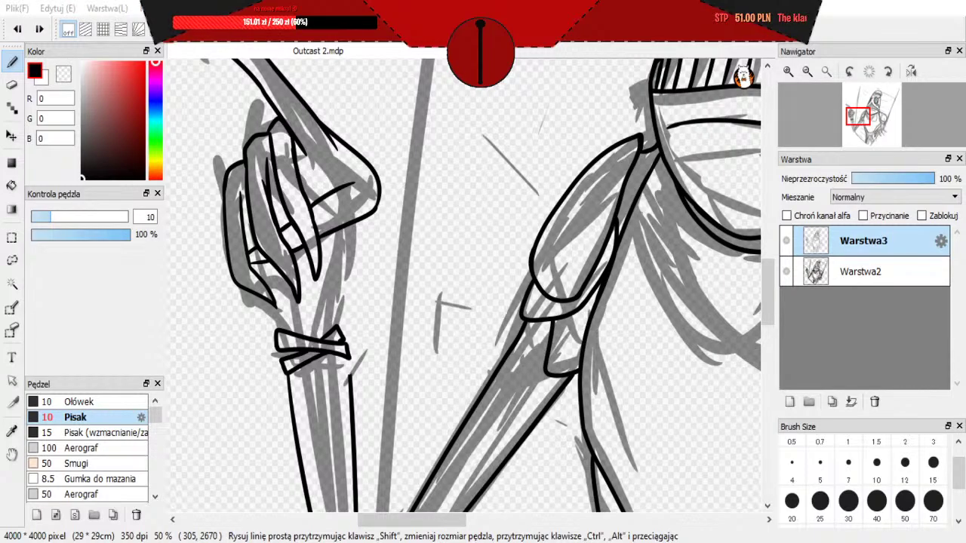
pyautogui.scroll(-2, 347, 293)
pyautogui.scroll(2, 346, 294)
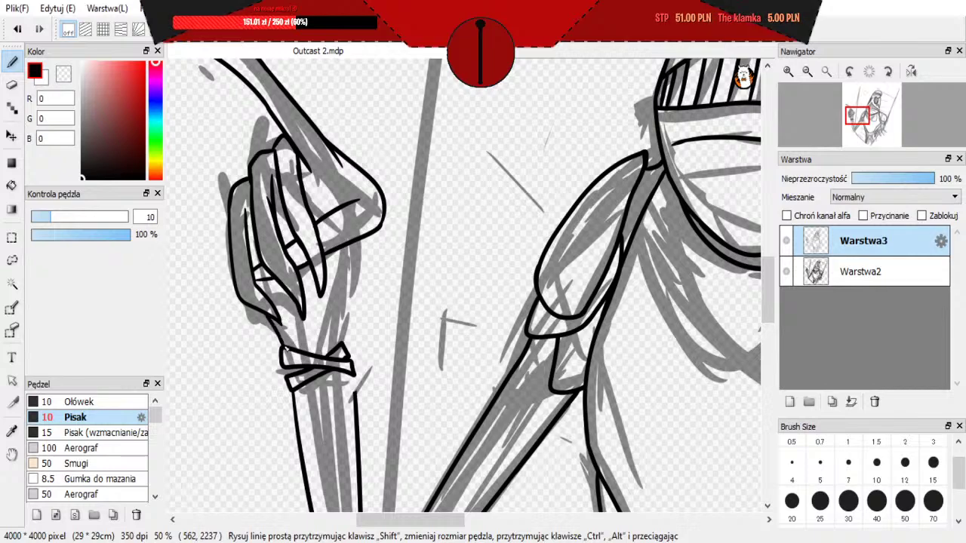
pyautogui.scroll(1, 245, 376)
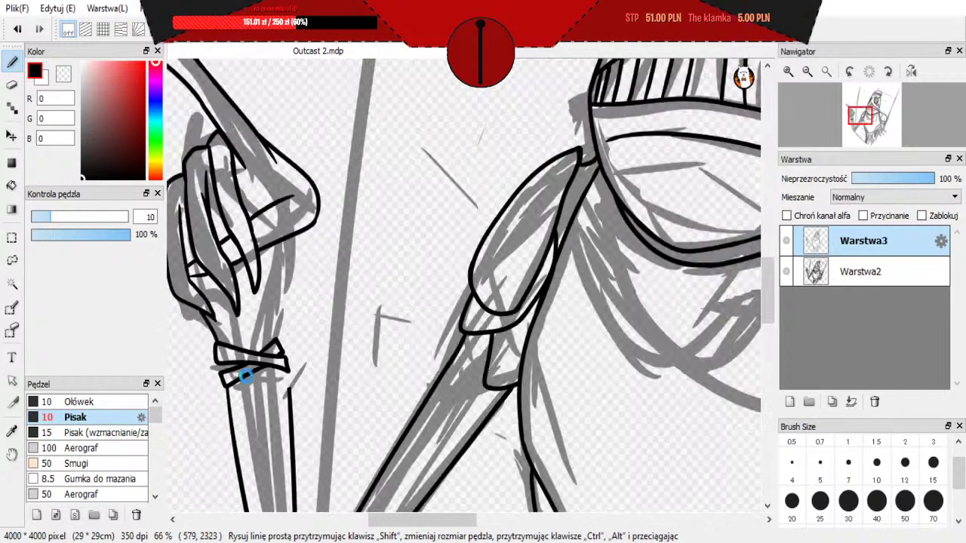
pyautogui.scroll(1, 245, 375)
pyautogui.press('e')
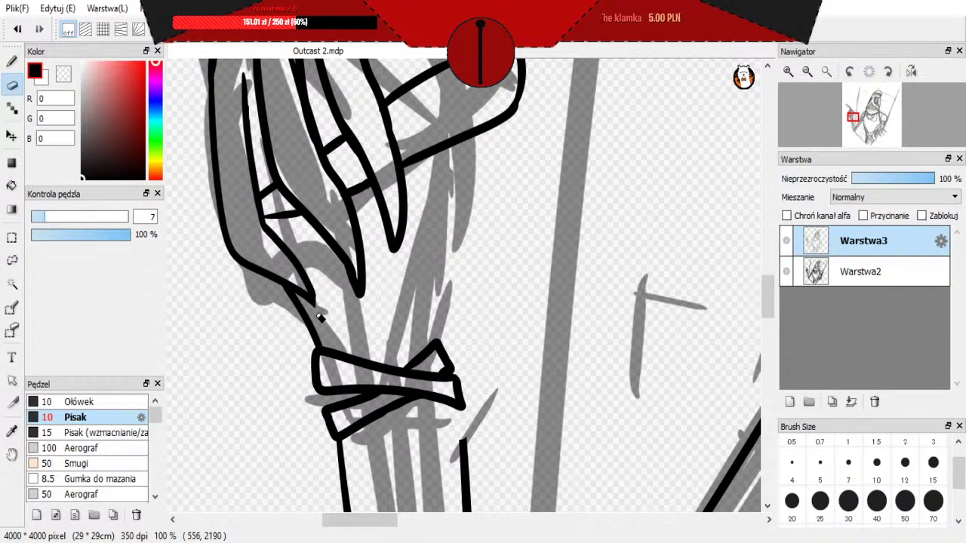
pyautogui.press('b')
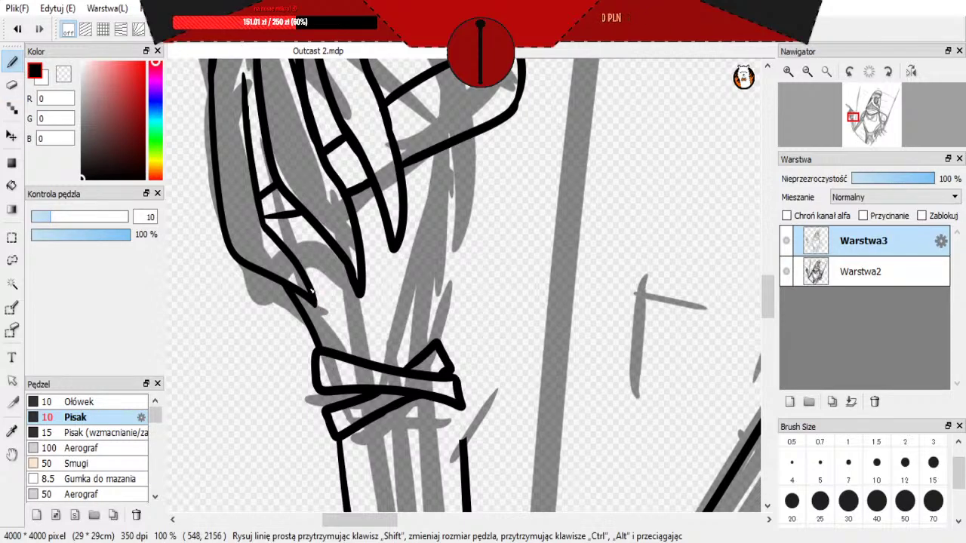
pyautogui.scroll(2, 317, 304)
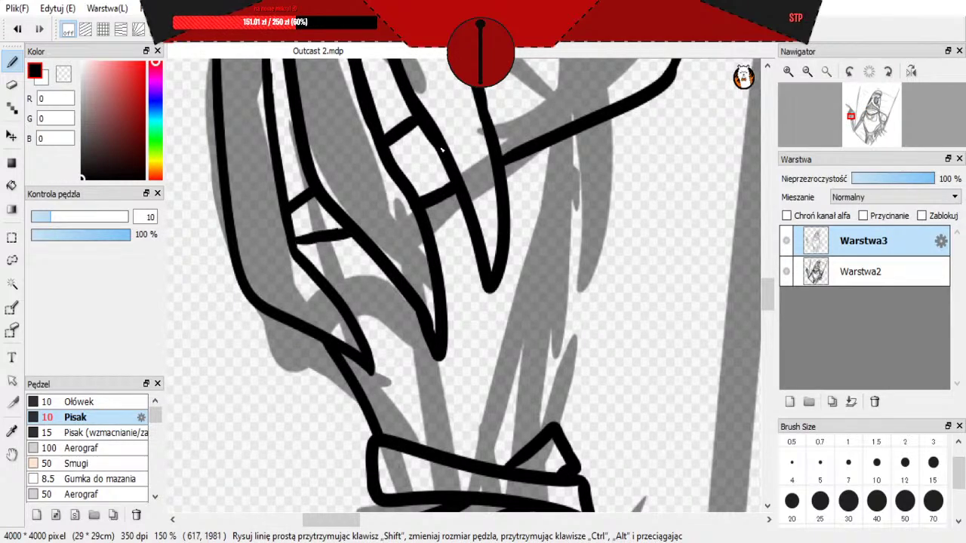
pyautogui.scroll(-4, 442, 150)
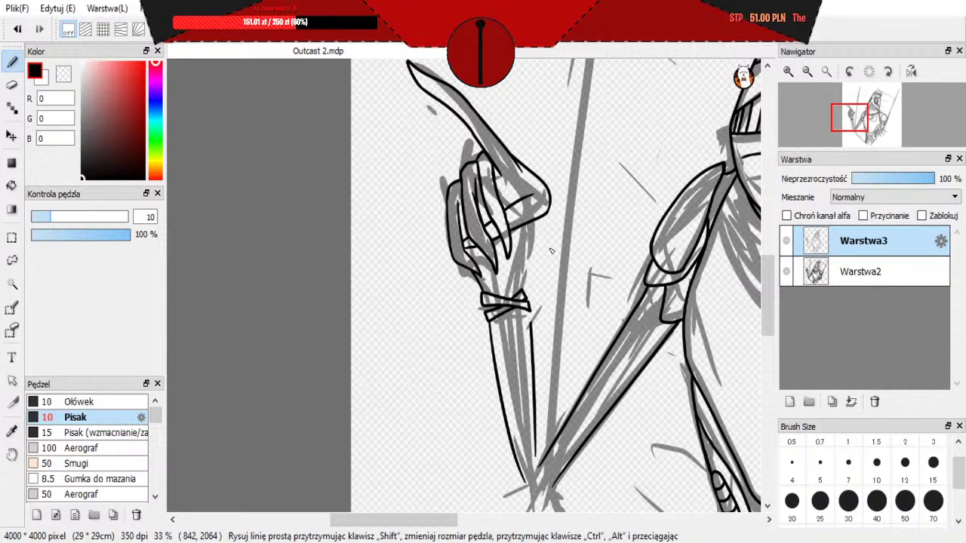
# Step: Try inking the palm's inner edge in one stroke from the upper wrist strap up to the underside of the pointing finger's knuckle
pyautogui.scroll(1, 551, 251)
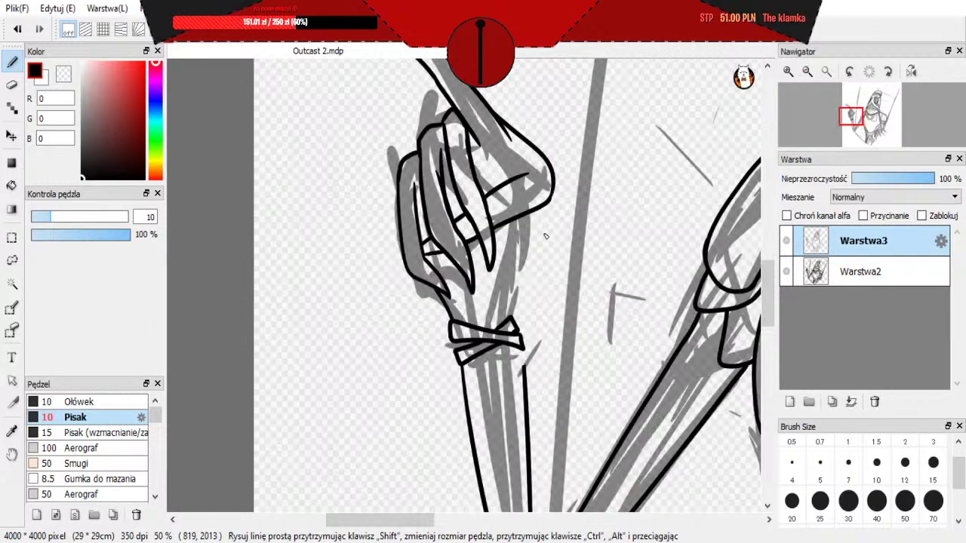
pyautogui.moveTo(513, 315); pyautogui.dragTo(526, 229)
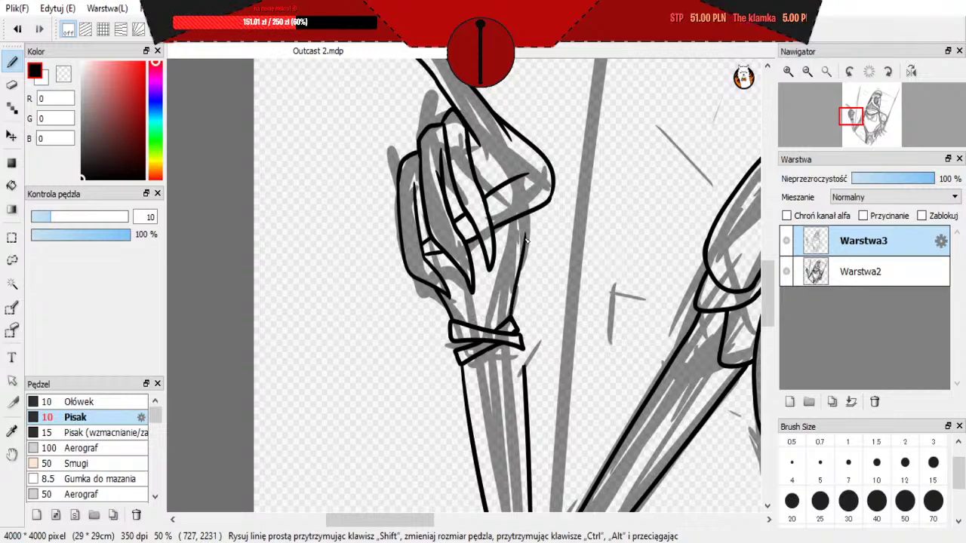
pyautogui.hotkey('ctrl', 'z')
pyautogui.moveTo(511, 318); pyautogui.dragTo(523, 224)
pyautogui.hotkey('ctrl', 'z')
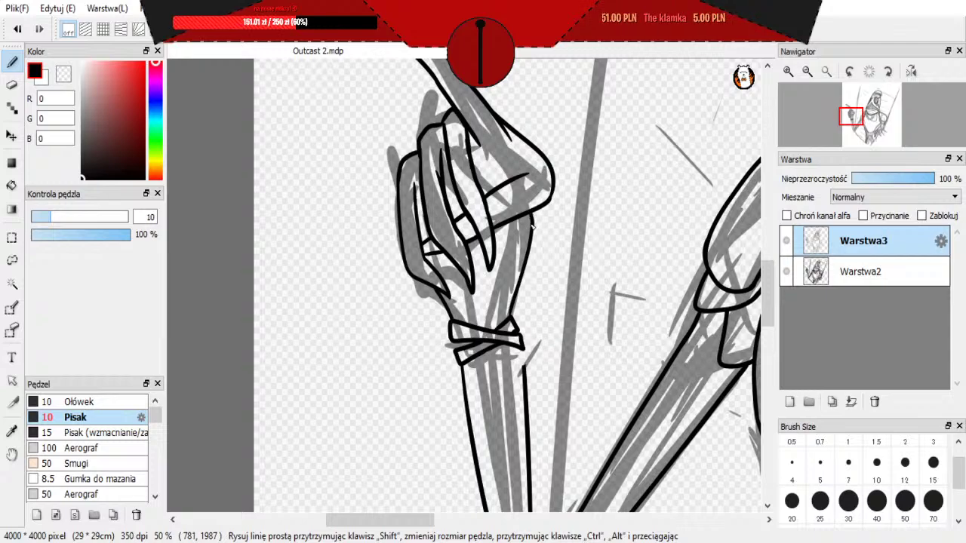
pyautogui.scroll(-2, 532, 228)
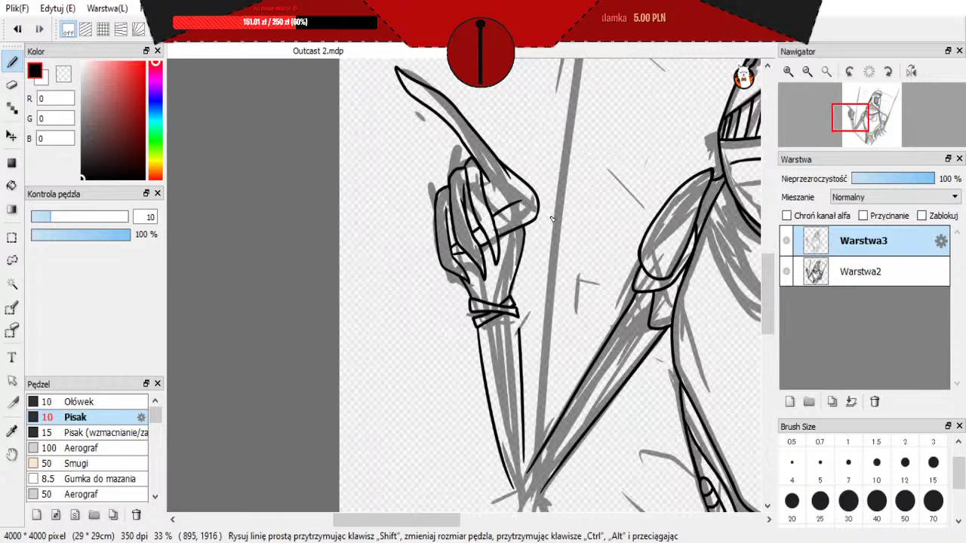
pyautogui.scroll(-1, 540, 258)
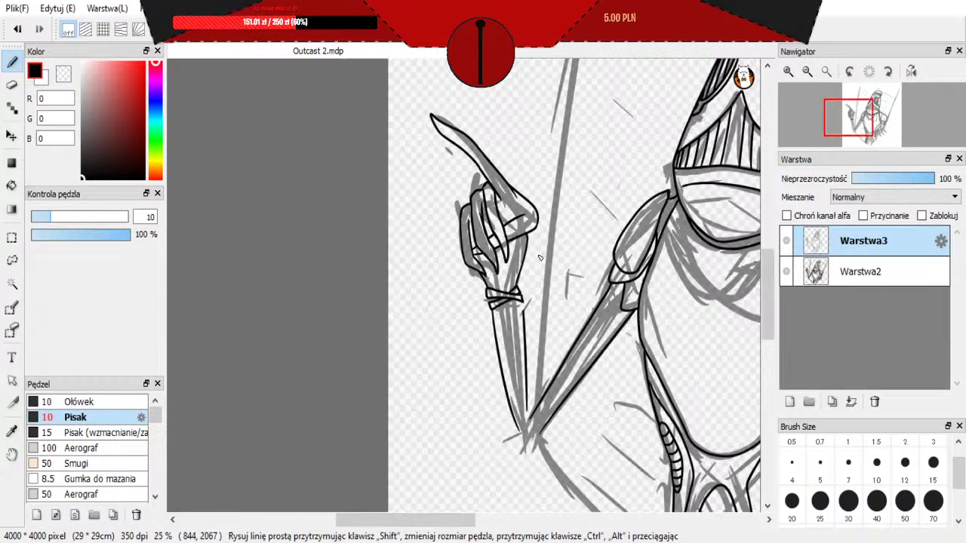
pyautogui.scroll(1, 541, 257)
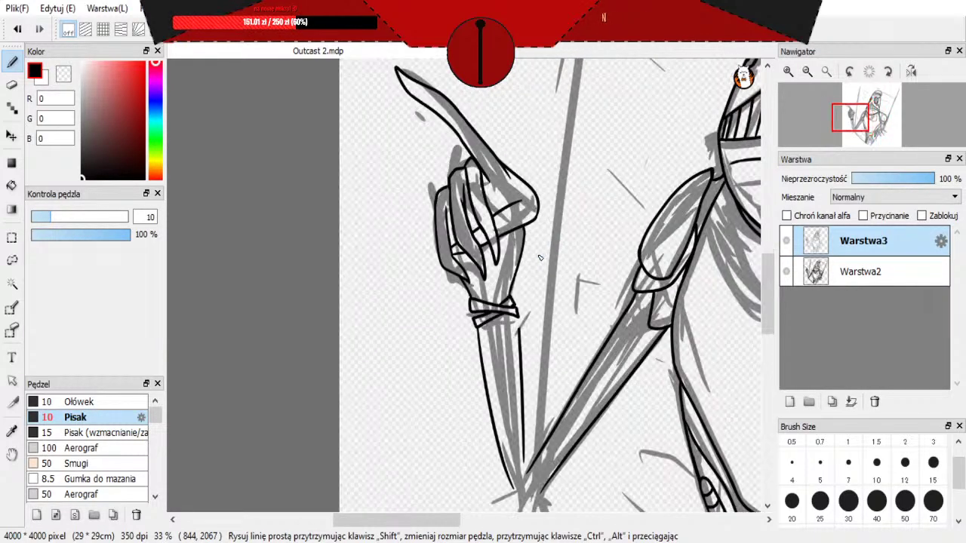
pyautogui.scroll(-2, 540, 257)
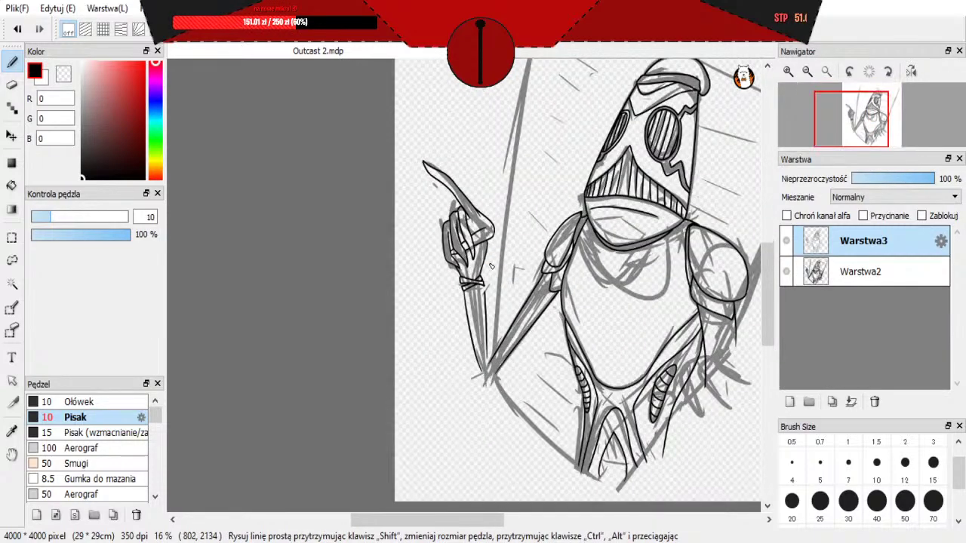
# Step: Try inking a slim upturned thumb beside the palm, its outer contour starting at the wrist strap and its inner contour below the pointing finger's knuckle
pyautogui.scroll(2, 471, 249)
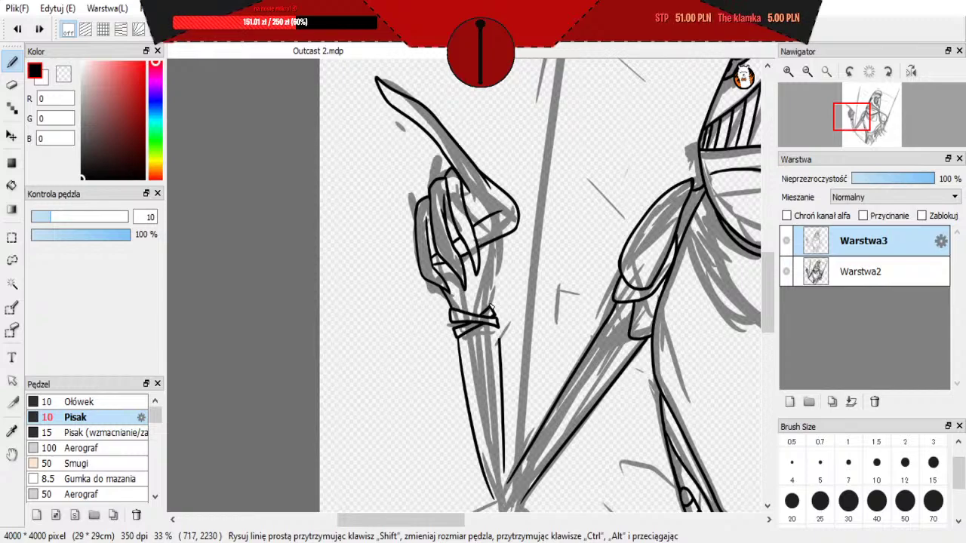
pyautogui.moveTo(494, 283); pyautogui.dragTo(543, 171)
pyautogui.moveTo(496, 252)
pyautogui.mouseDown()
pyautogui.moveTo(531, 232)
pyautogui.moveTo(545, 180)
pyautogui.mouseUp()
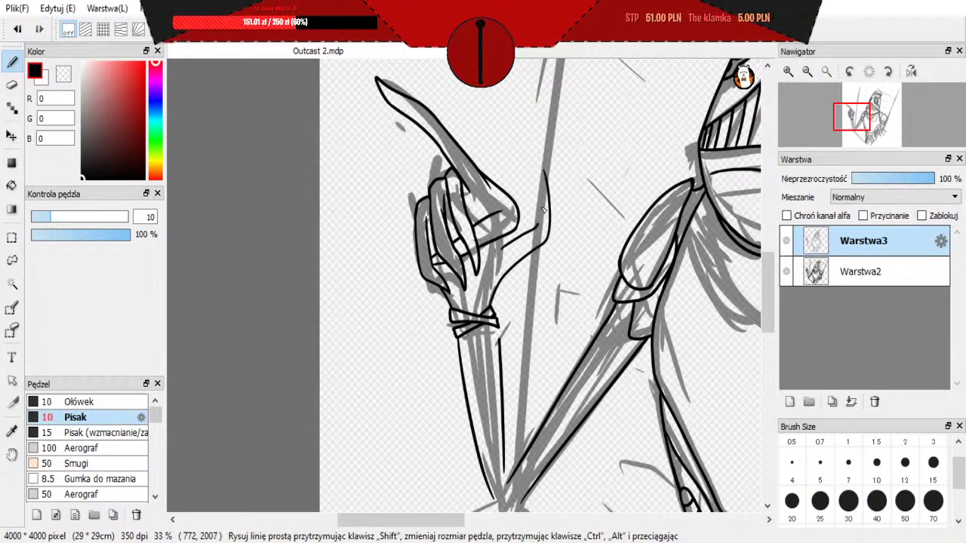
pyautogui.hotkey('ctrl', 'z')
pyautogui.moveTo(496, 251)
pyautogui.mouseDown()
pyautogui.moveTo(534, 223)
pyautogui.moveTo(544, 160)
pyautogui.mouseUp()
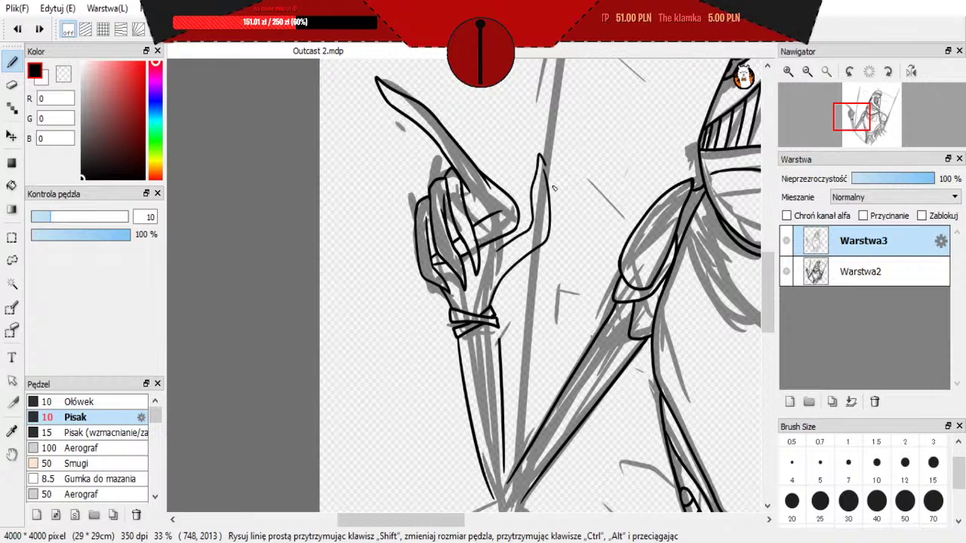
pyautogui.hotkey('ctrl', 'z')
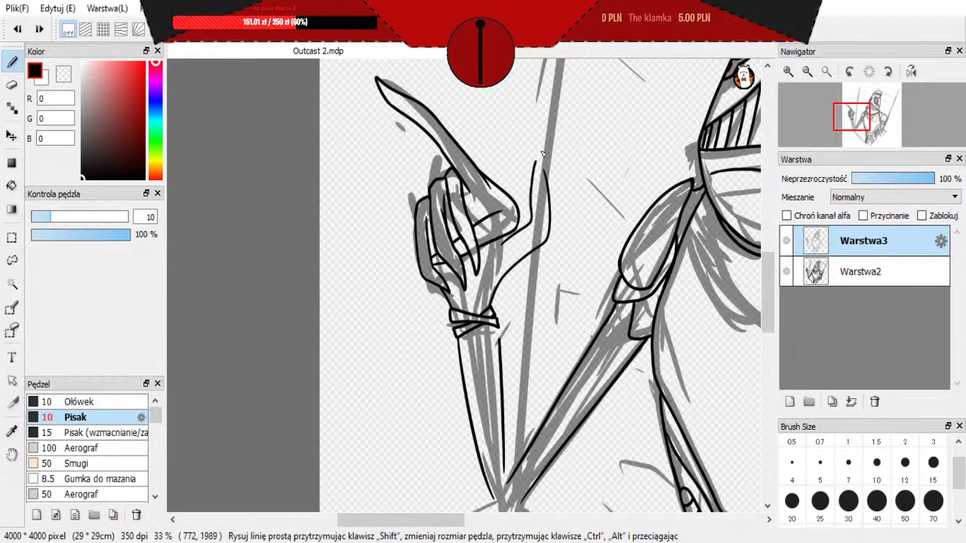
pyautogui.hotkey('ctrl', 'z')
pyautogui.moveTo(535, 227)
pyautogui.mouseDown()
pyautogui.moveTo(534, 164)
pyautogui.moveTo(549, 184)
pyautogui.mouseUp()
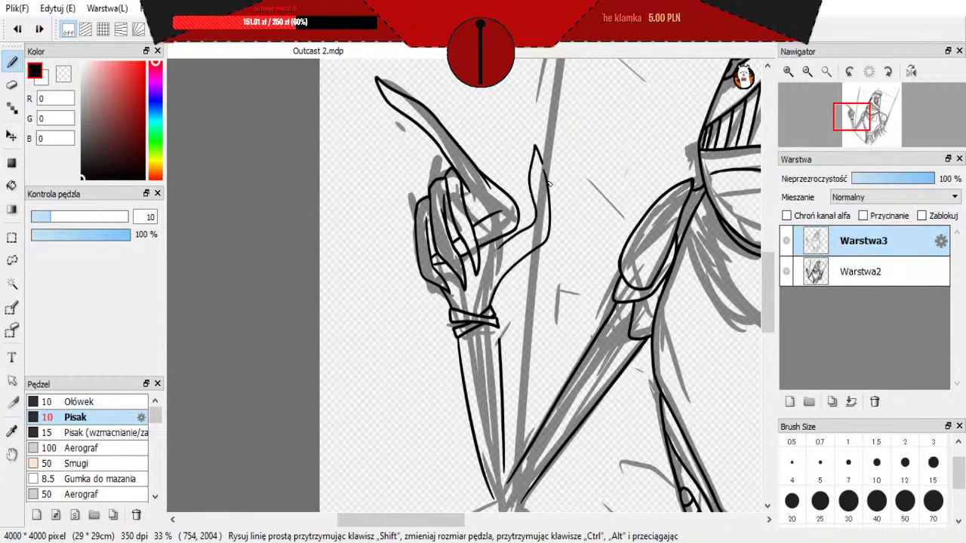
pyautogui.scroll(-3, 542, 219)
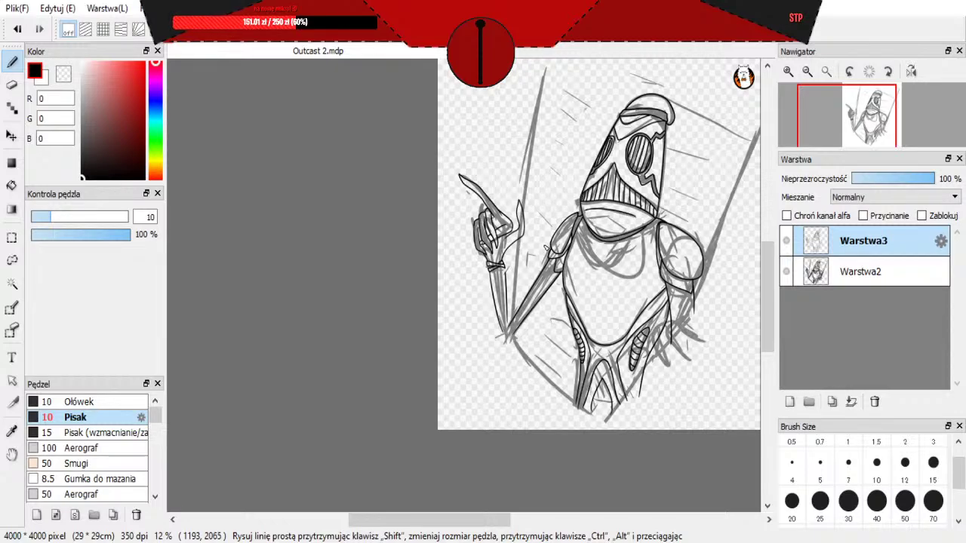
pyautogui.scroll(2, 541, 250)
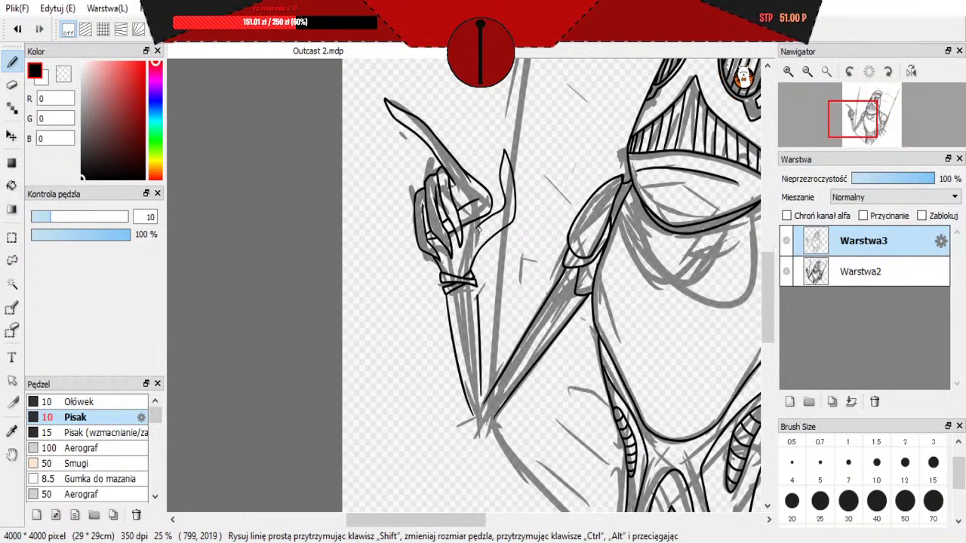
pyautogui.scroll(1, 483, 219)
pyautogui.scroll(-1, 488, 236)
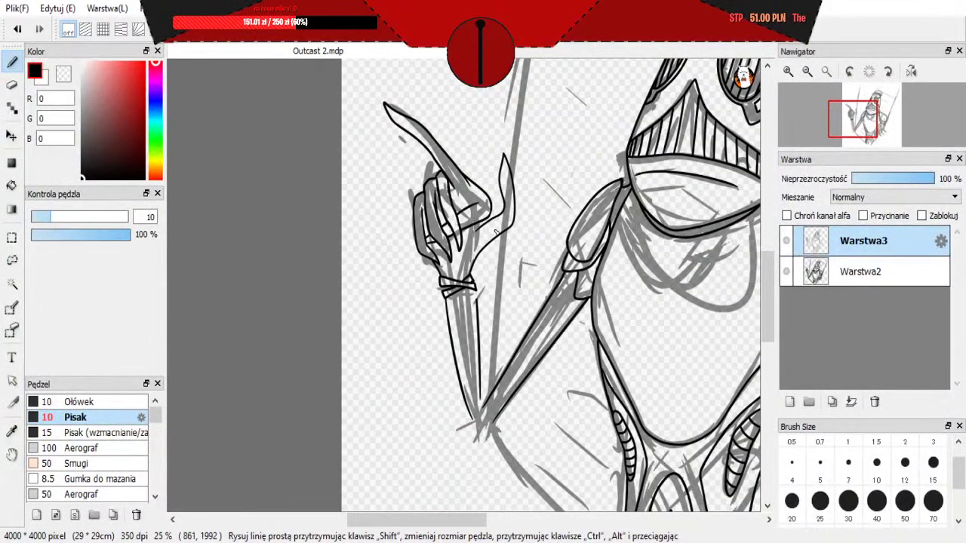
pyautogui.scroll(2, 496, 232)
pyautogui.scroll(-1, 494, 245)
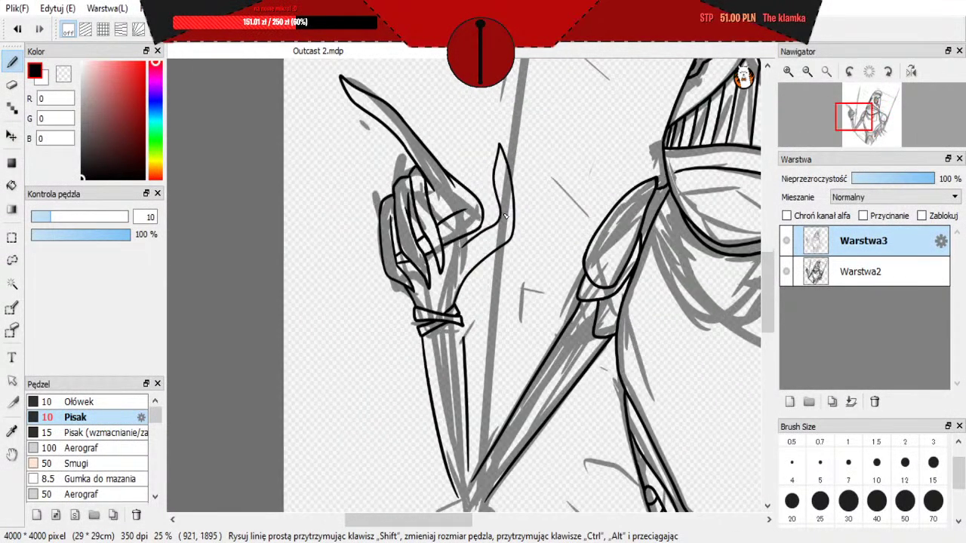
# Step: Try inking a longer curved thumb from the wrist strap to a hooked tip, with its inner contour meeting the palm below the knuckle
pyautogui.scroll(1, 494, 258)
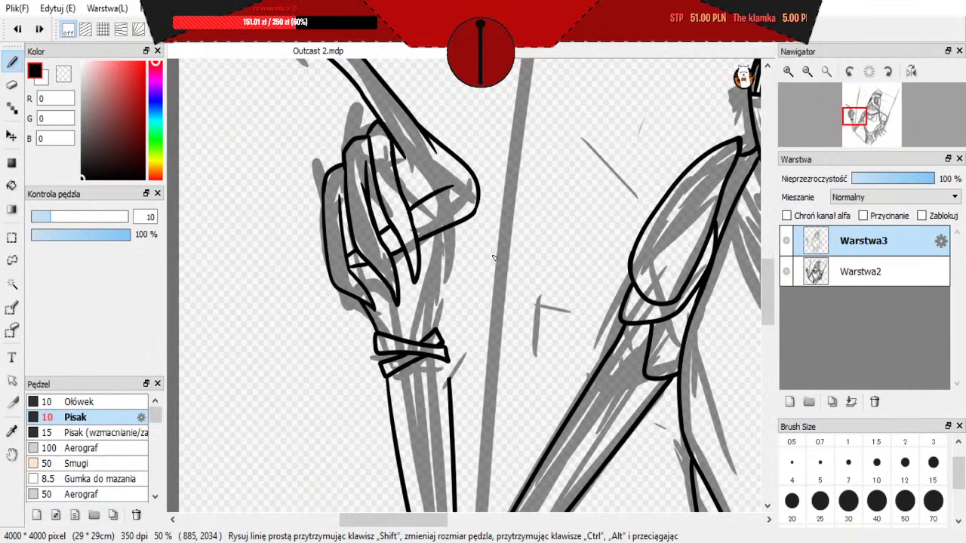
pyautogui.moveTo(447, 326); pyautogui.dragTo(517, 127)
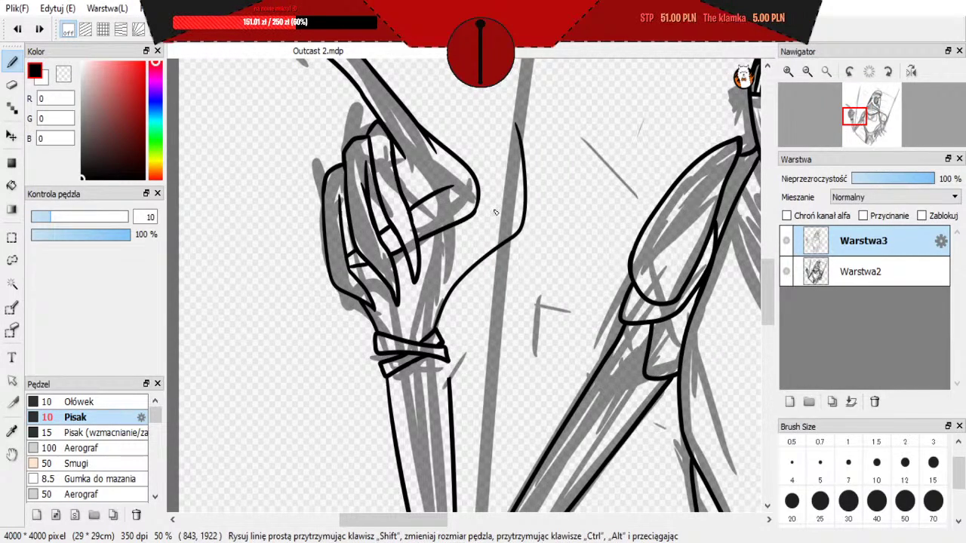
pyautogui.moveTo(453, 251); pyautogui.dragTo(509, 103)
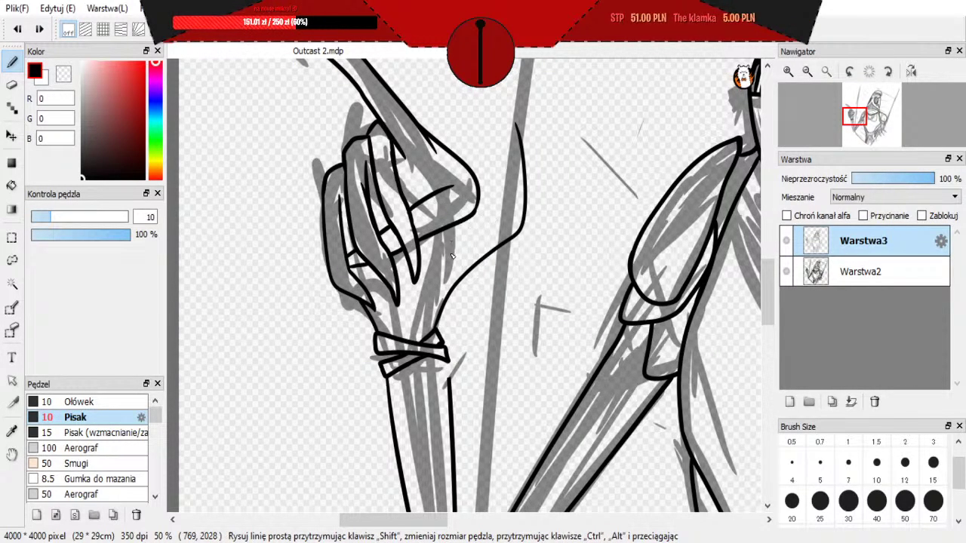
pyautogui.hotkey('ctrl', 'z')
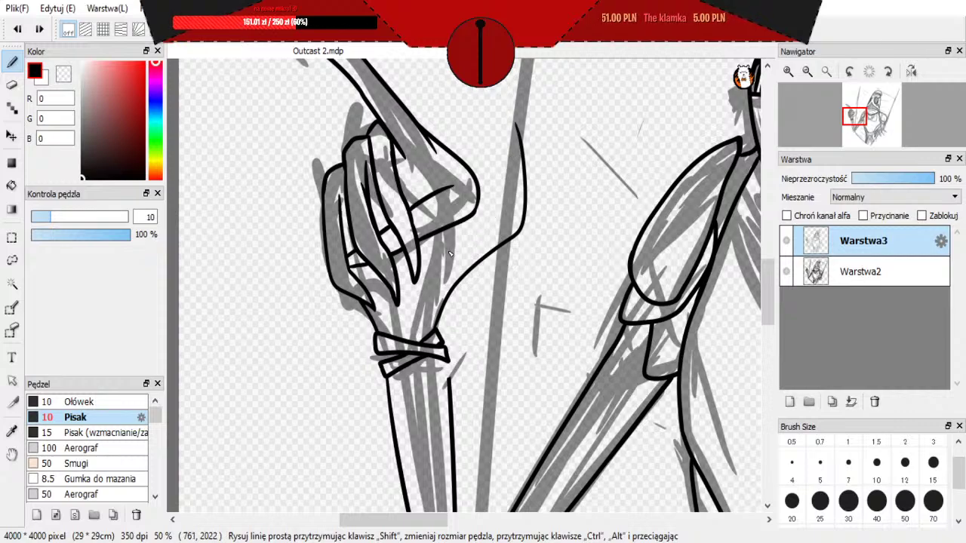
pyautogui.hotkey('ctrl', 'z')
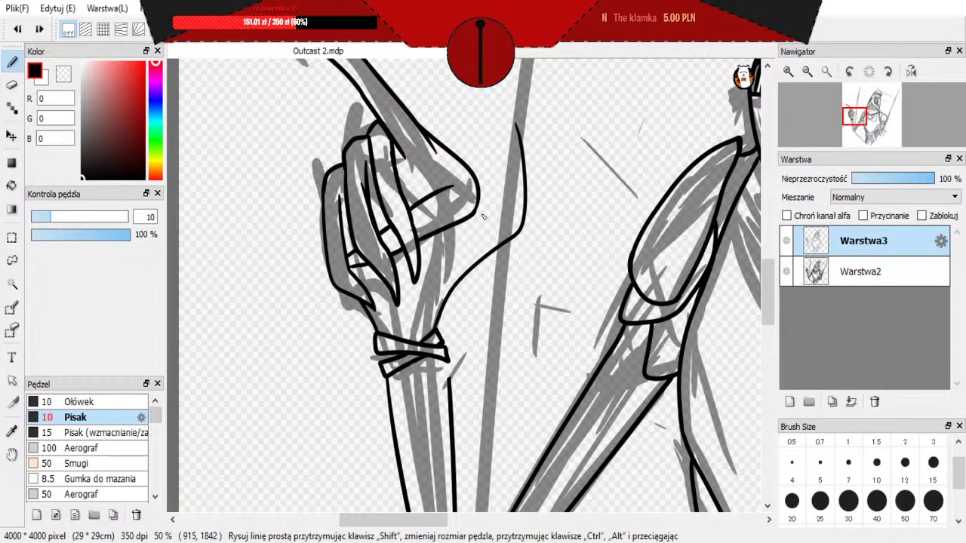
pyautogui.moveTo(461, 234)
pyautogui.mouseDown()
pyautogui.moveTo(504, 200)
pyautogui.moveTo(498, 95)
pyautogui.mouseUp()
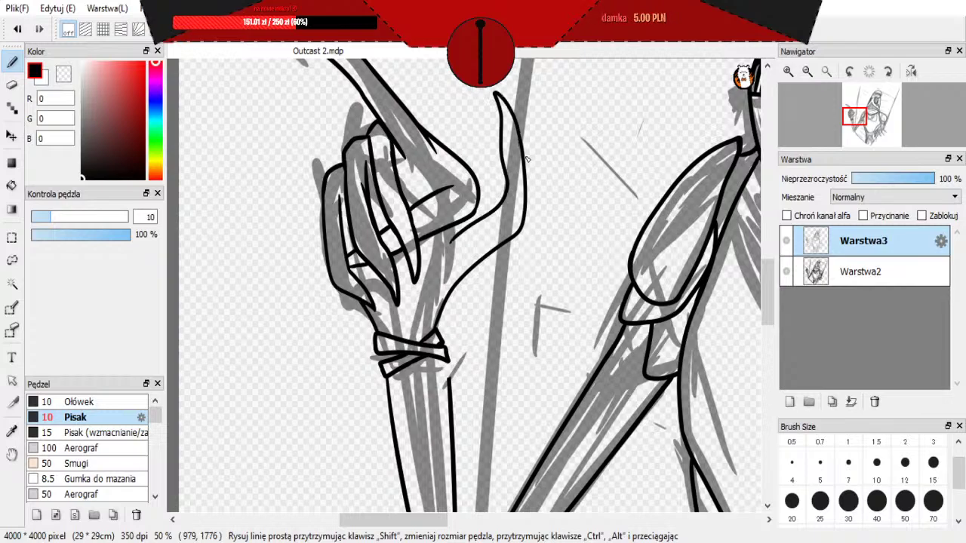
pyautogui.scroll(-3, 533, 202)
pyautogui.scroll(5, 540, 210)
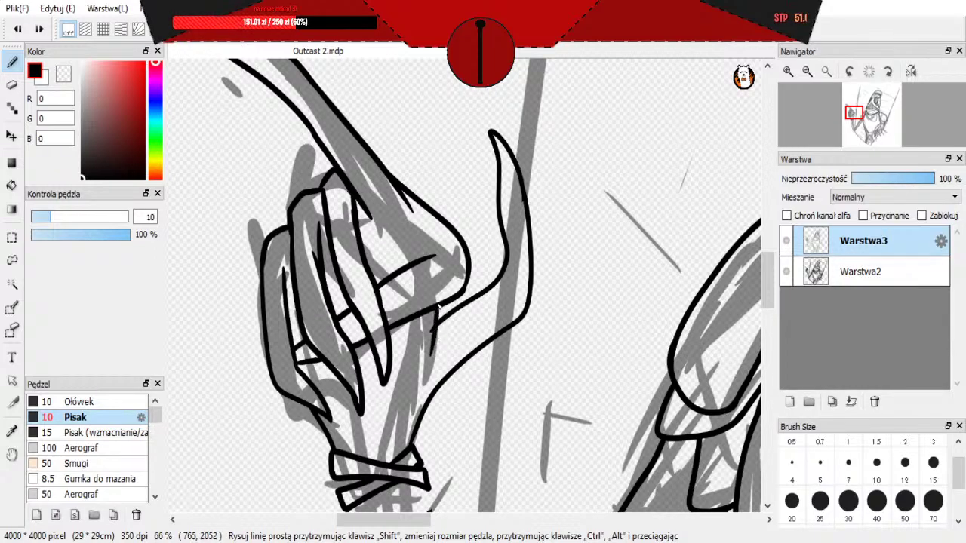
# Step: Examine the upturned thumb's shape and proportions up close and against the whole figure
pyautogui.press('e')
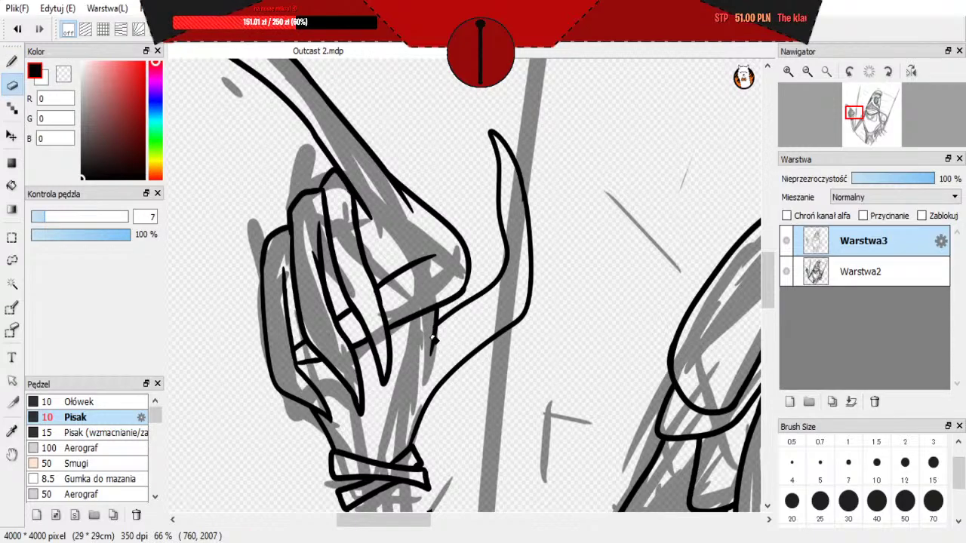
pyautogui.scroll(-3, 430, 371)
pyautogui.scroll(3, 430, 371)
pyautogui.scroll(-2, 452, 362)
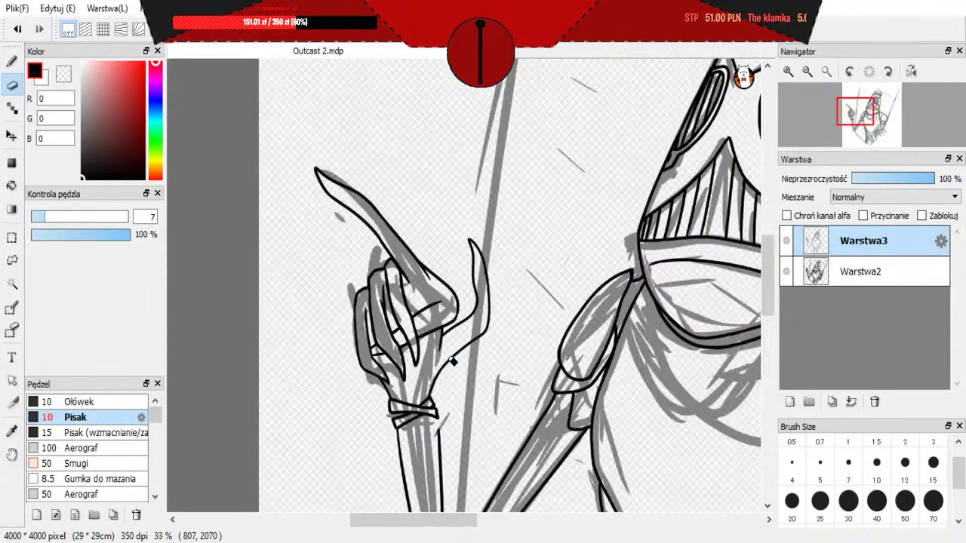
pyautogui.scroll(-2, 456, 361)
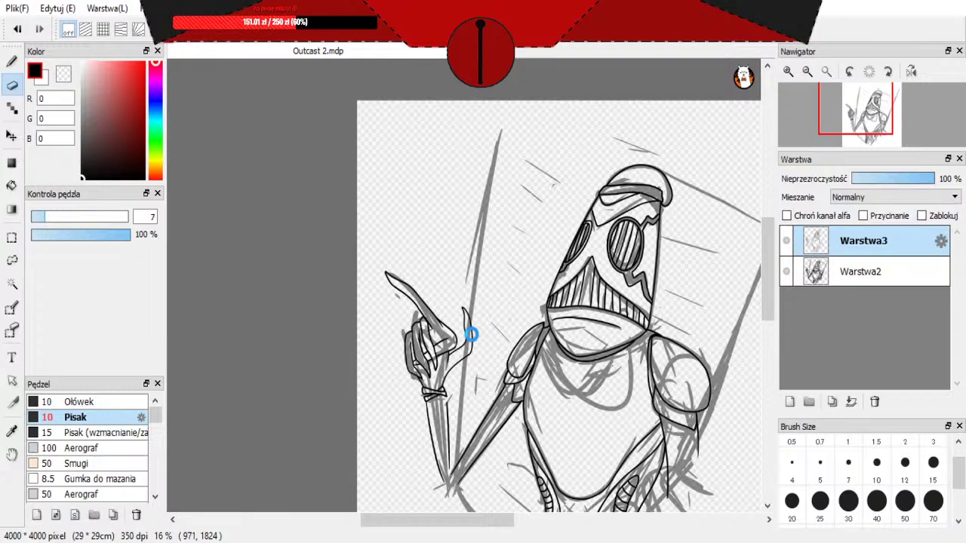
pyautogui.scroll(3, 444, 309)
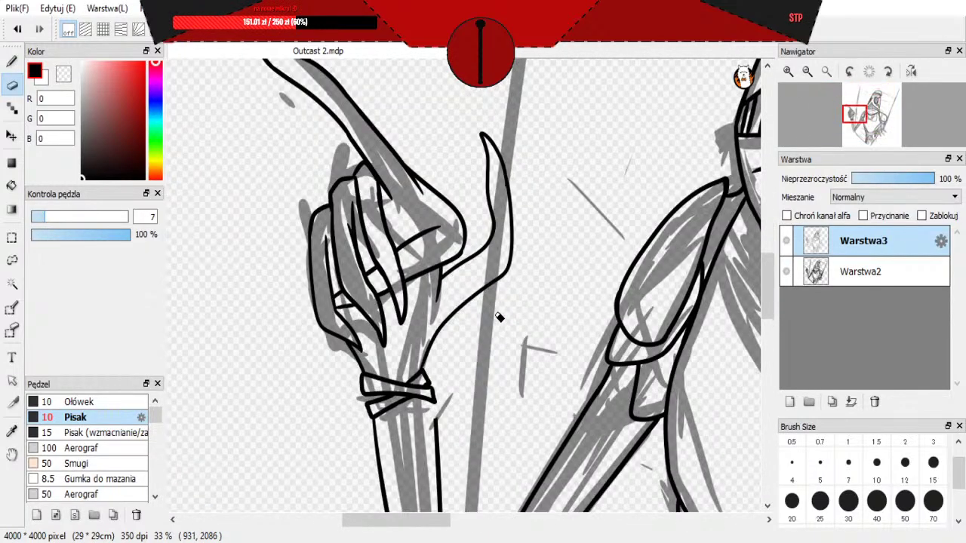
pyautogui.scroll(-1, 487, 273)
pyautogui.scroll(1, 487, 275)
pyautogui.scroll(-1, 487, 278)
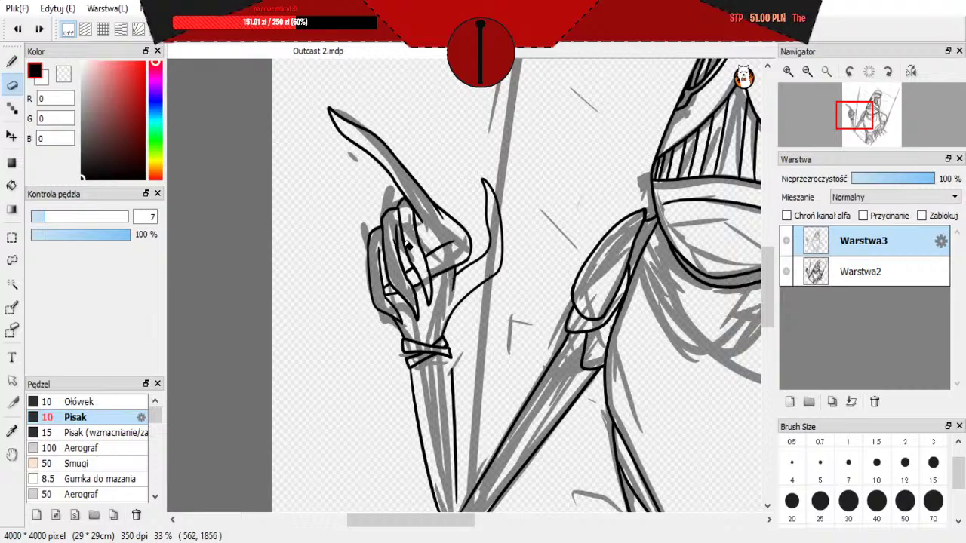
# Step: Compare the hand with and without the latest strokes, and undo the upturned thumb's contours
pyautogui.hotkey('ctrl', 'z')
pyautogui.hotkey('ctrl', 'y')
pyautogui.hotkey('ctrl', 'y')
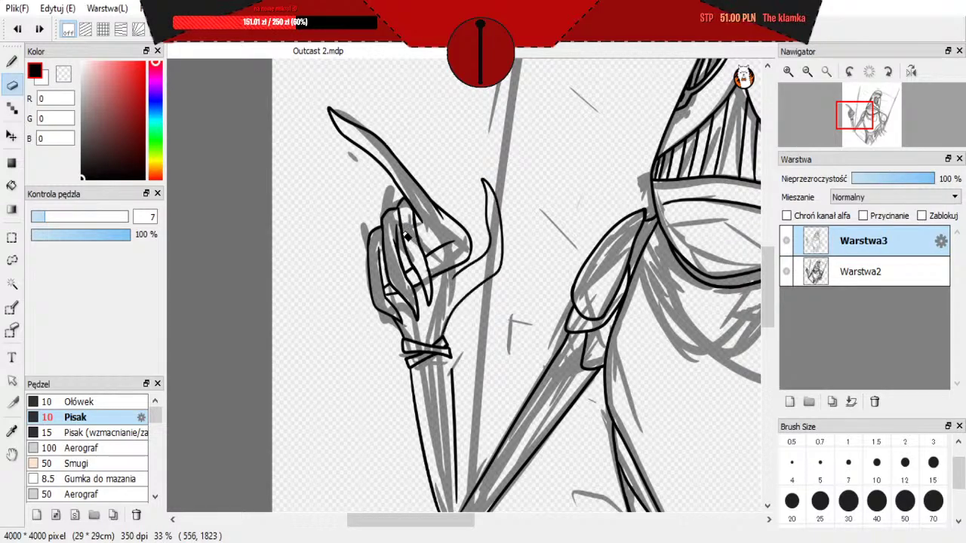
pyautogui.hotkey('ctrl', 'z')
pyautogui.hotkey('ctrl', 'z')
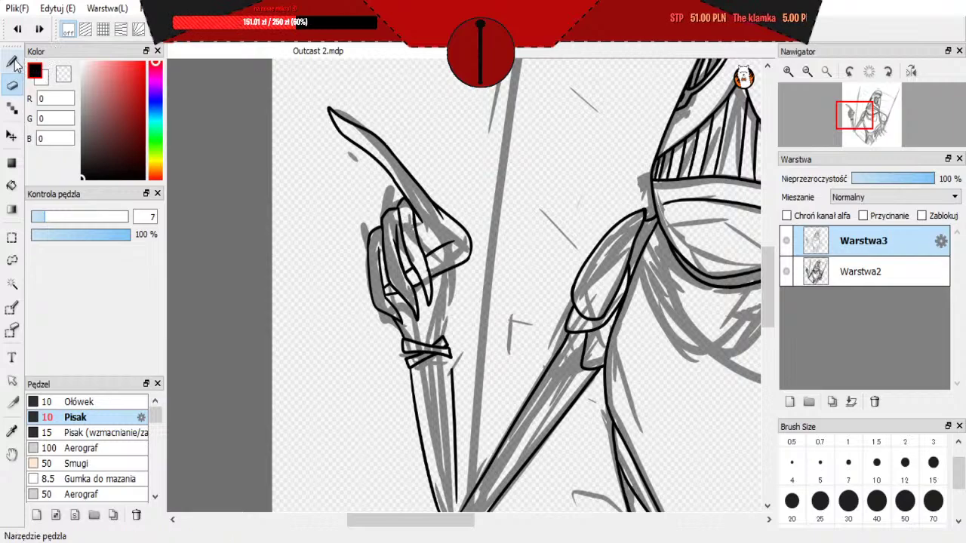
# Step: Redo the curved thumb strokes and keep them on a duplicate of Warstwa3, hiding the copy and making Warstwa3 active
pyautogui.hotkey('ctrl', 'y')
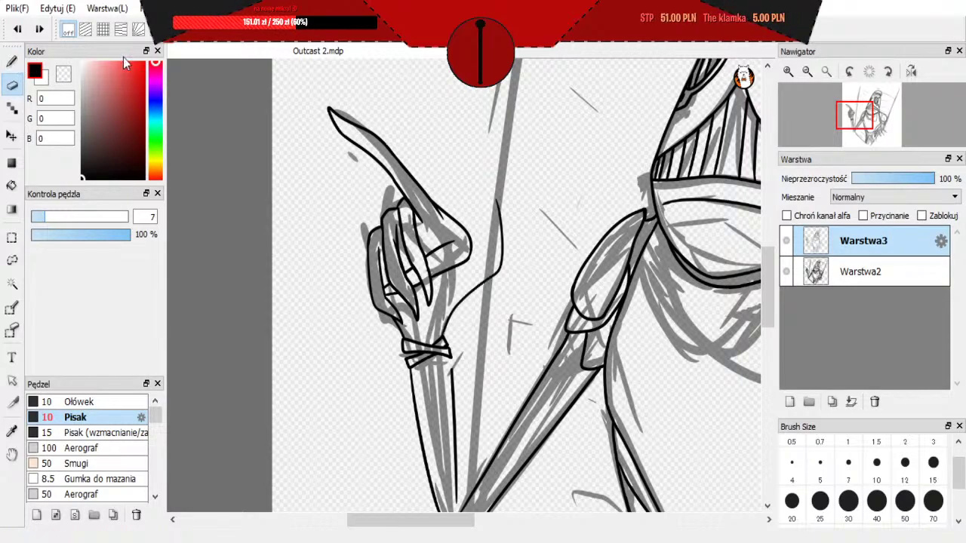
pyautogui.hotkey('ctrl', 'y')
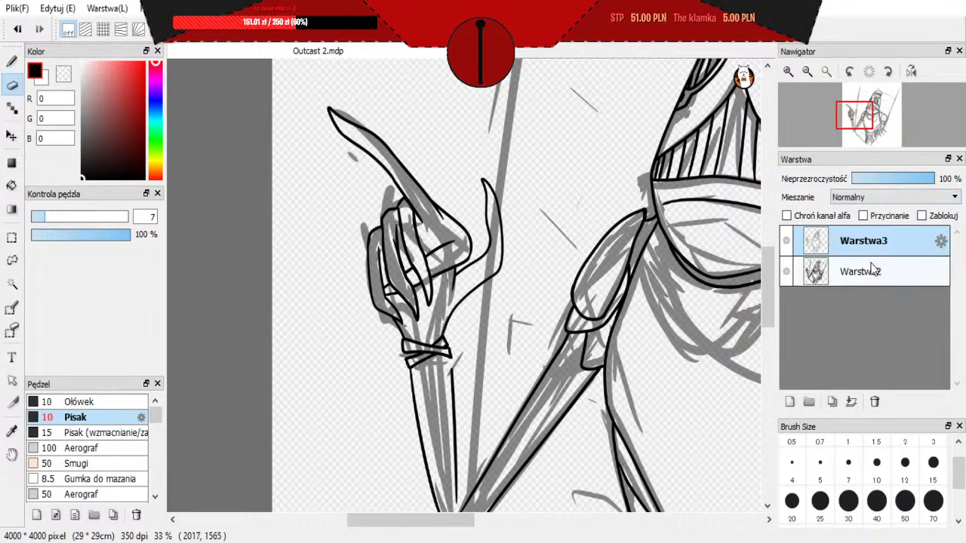
pyautogui.hotkey('ctrl', 'shift', 'n')
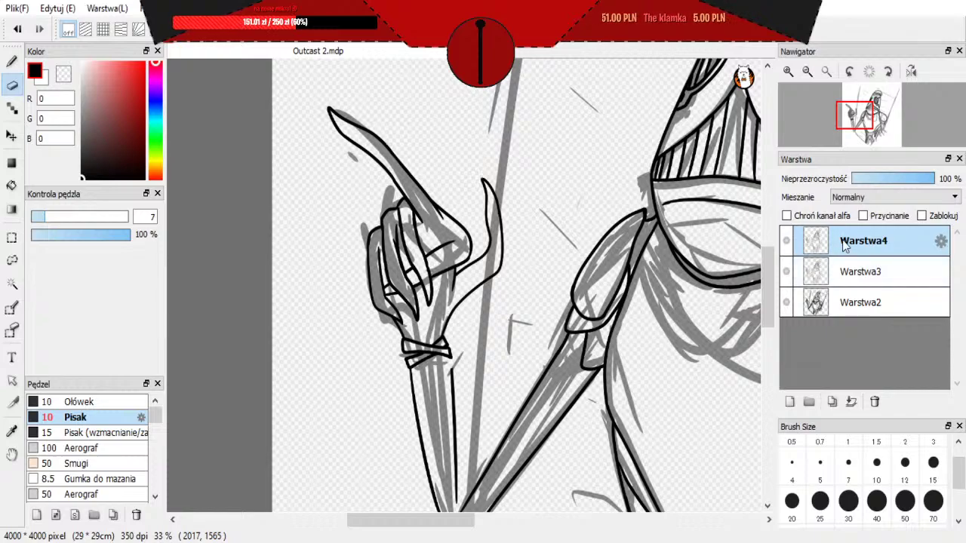
pyautogui.hotkey('ctrl', 'z')
pyautogui.hotkey('ctrl', 'z')
pyautogui.hotkey('ctrl', 'z')
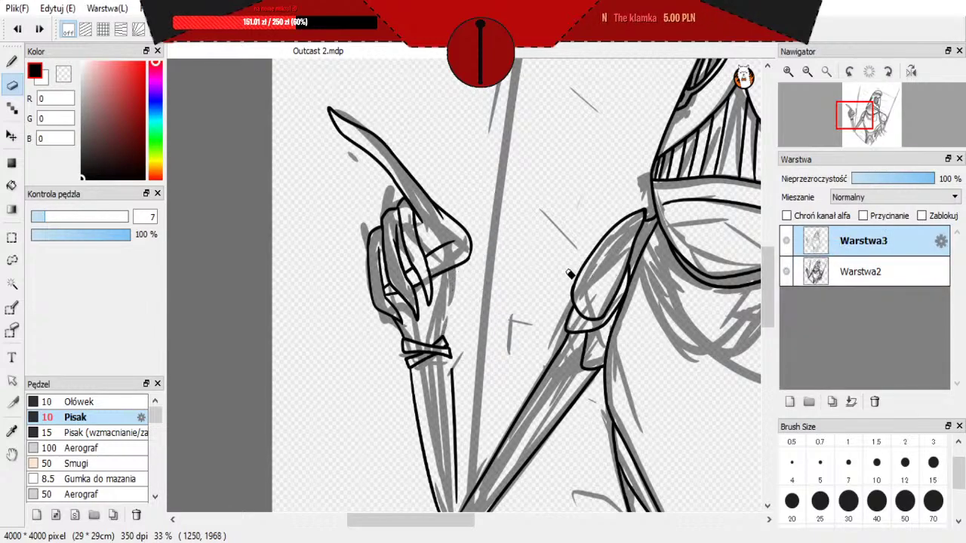
pyautogui.hotkey('ctrl', 'y')
pyautogui.hotkey('ctrl', 'y')
pyautogui.hotkey('ctrl', 'y')
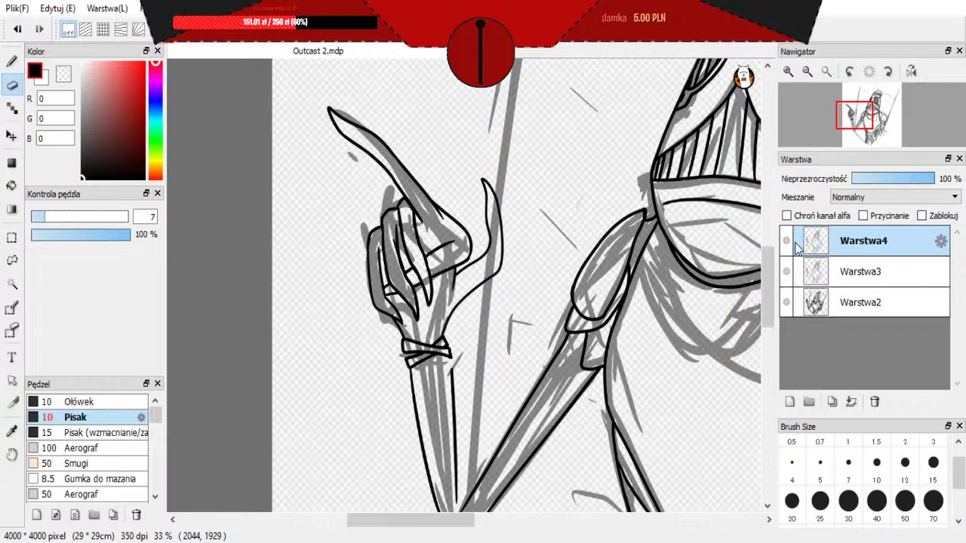
pyautogui.click(787, 241)
pyautogui.click(864, 272)
# Step: Try inking the thumb's outer contour with the size 10 Pisak brush, from the wrist strap up across the gray diagonal line
pyautogui.scroll(2, 442, 283)
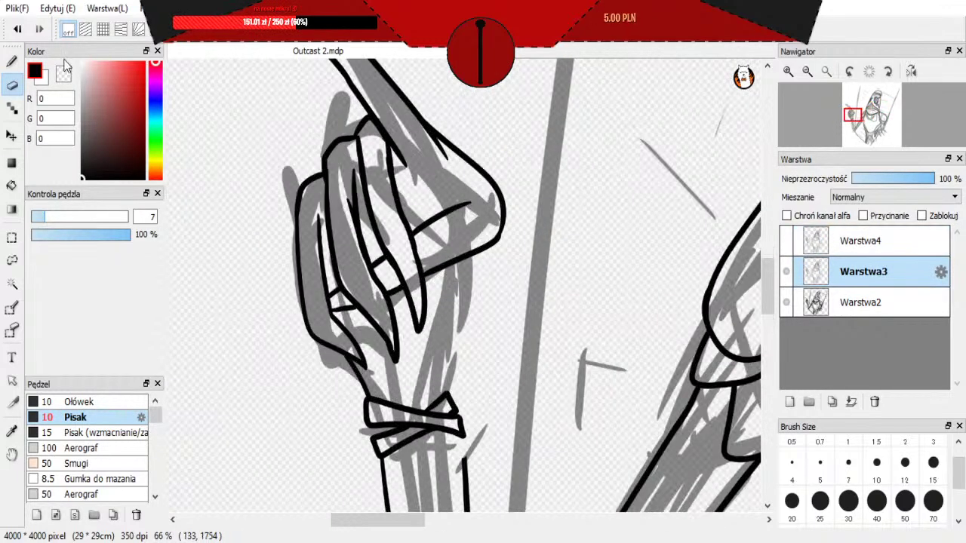
pyautogui.press('b')
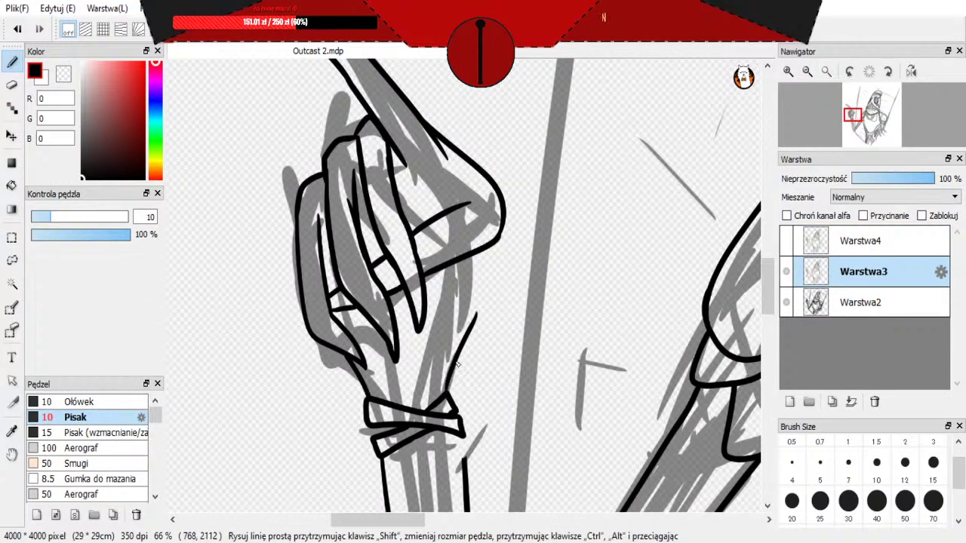
pyautogui.hotkey('ctrl', 'z')
pyautogui.moveTo(475, 323)
pyautogui.mouseDown()
pyautogui.moveTo(533, 250)
pyautogui.moveTo(559, 148)
pyautogui.mouseUp()
pyautogui.hotkey('ctrl', 'z')
pyautogui.moveTo(475, 323)
pyautogui.mouseDown()
pyautogui.moveTo(550, 246)
pyautogui.moveTo(566, 130)
pyautogui.mouseUp()
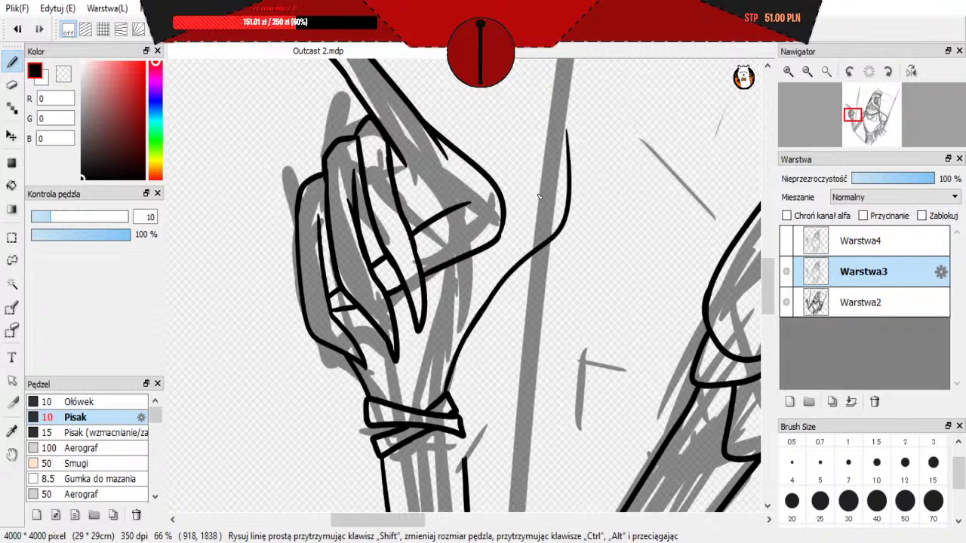
pyautogui.hotkey('ctrl', 'z')
# Step: Ink the thumb's outer contour from the wrist strap, bending beside the knuckle and rising to a tip just short of the gray diagonal
pyautogui.scroll(-3, 456, 377)
pyautogui.scroll(2, 452, 335)
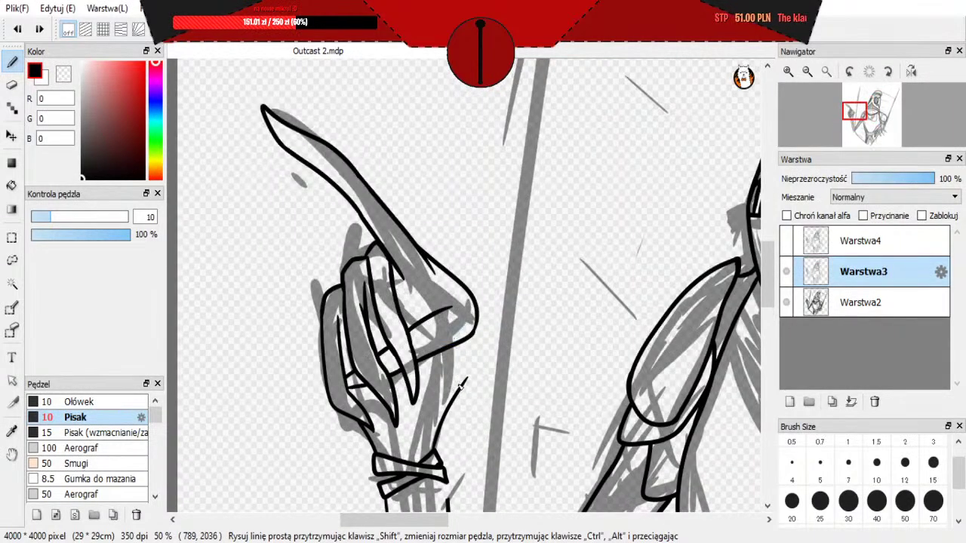
pyautogui.moveTo(467, 380)
pyautogui.mouseDown()
pyautogui.moveTo(507, 318)
pyautogui.moveTo(490, 207)
pyautogui.mouseUp()
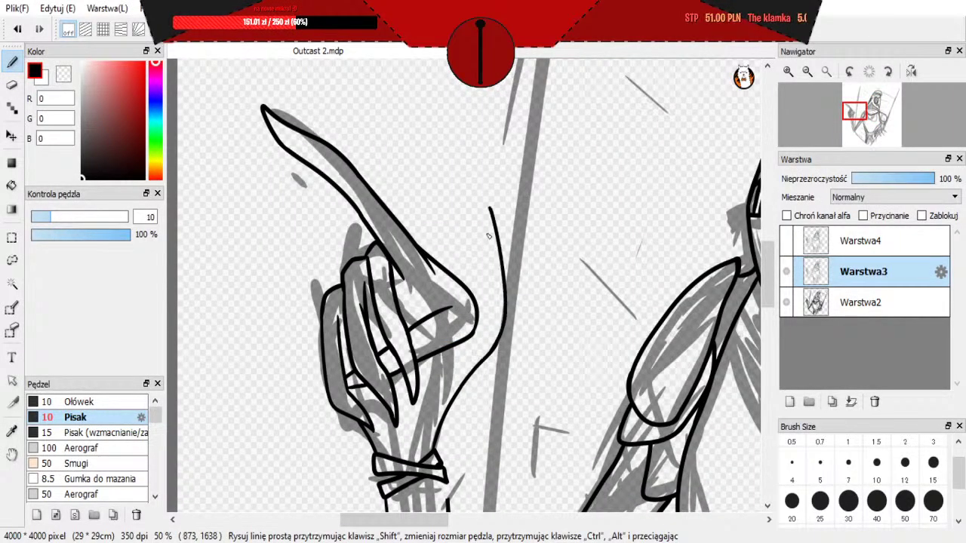
pyautogui.hotkey('ctrl', 'z')
pyautogui.moveTo(498, 341)
pyautogui.mouseDown()
pyautogui.moveTo(506, 299)
pyautogui.moveTo(484, 186)
pyautogui.mouseUp()
pyautogui.hotkey('ctrl', 'z')
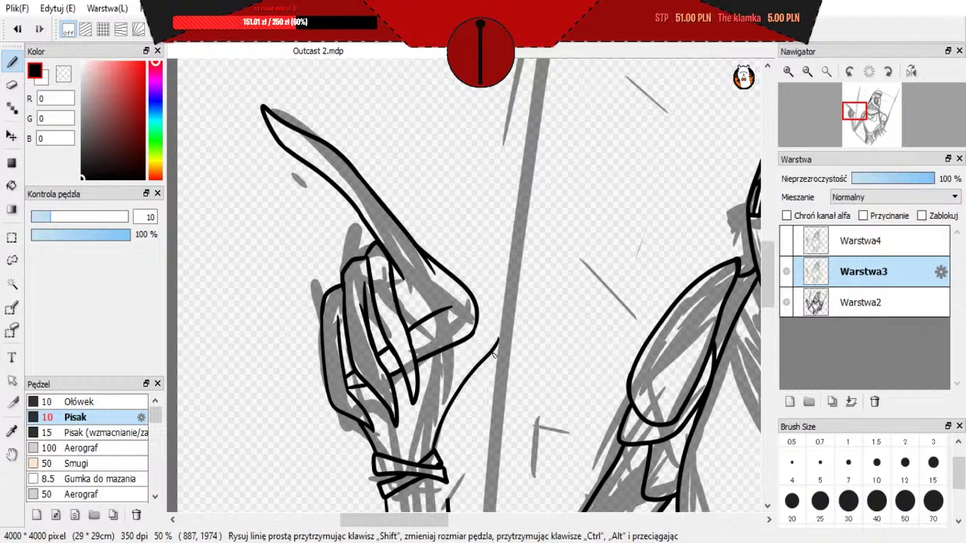
pyautogui.moveTo(496, 341)
pyautogui.mouseDown()
pyautogui.moveTo(502, 299)
pyautogui.moveTo(473, 192)
pyautogui.moveTo(467, 261)
pyautogui.mouseUp()
pyautogui.hotkey('ctrl', 'z')
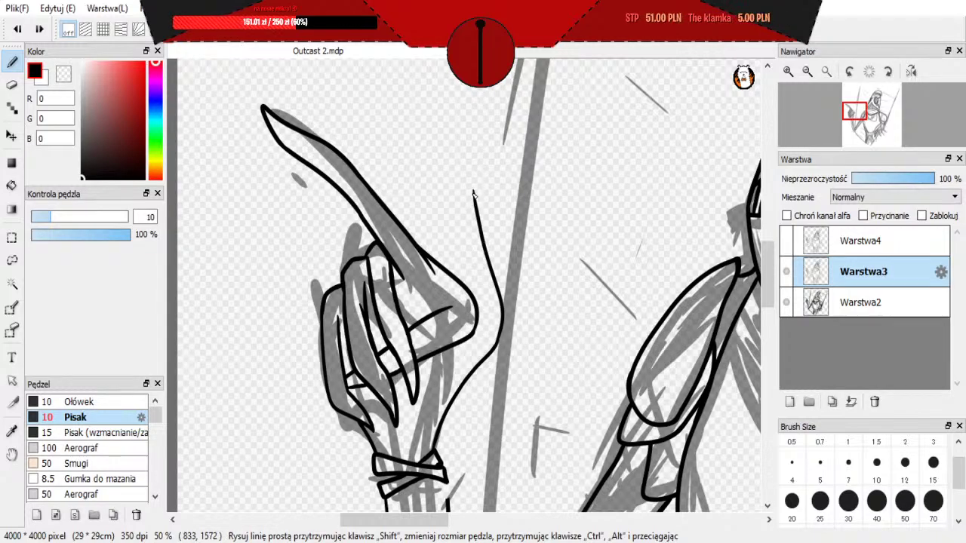
# Step: Ink the thumb's inner contour from its pointed tip down to the knuckle, with a short crease stroke below the knuckle
pyautogui.moveTo(471, 194); pyautogui.dragTo(463, 256)
pyautogui.hotkey('ctrl', 'z')
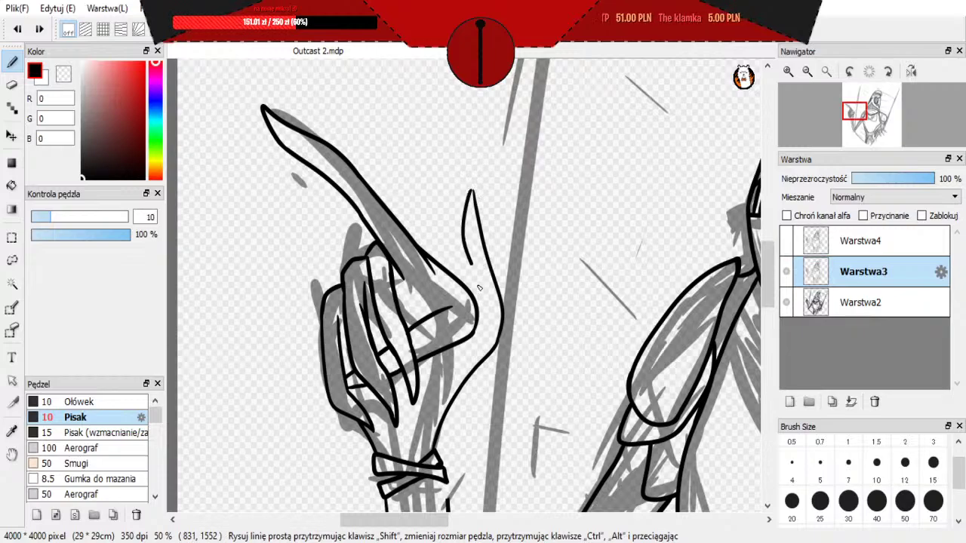
pyautogui.moveTo(470, 198)
pyautogui.mouseDown()
pyautogui.moveTo(466, 251)
pyautogui.moveTo(482, 315)
pyautogui.mouseUp()
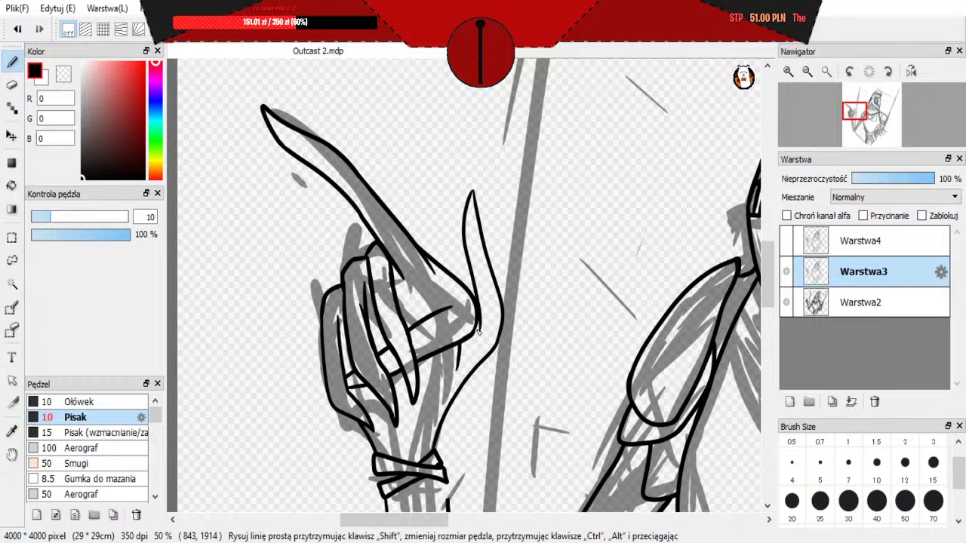
# Step: Thicken the bend of the thumb's outer contour beside the knuckle and smooth its edges with the size 7 eraser
pyautogui.scroll(2, 482, 307)
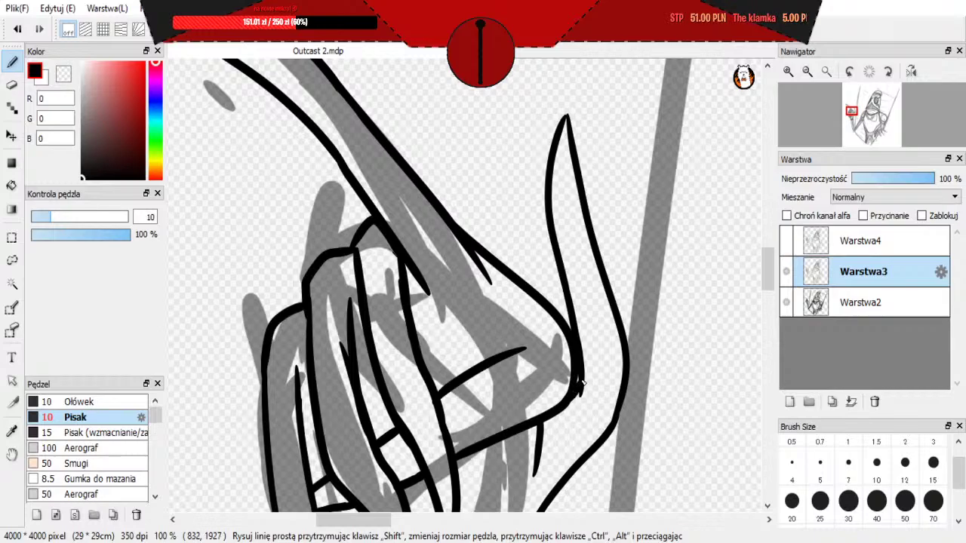
pyautogui.scroll(-4, 361, 273)
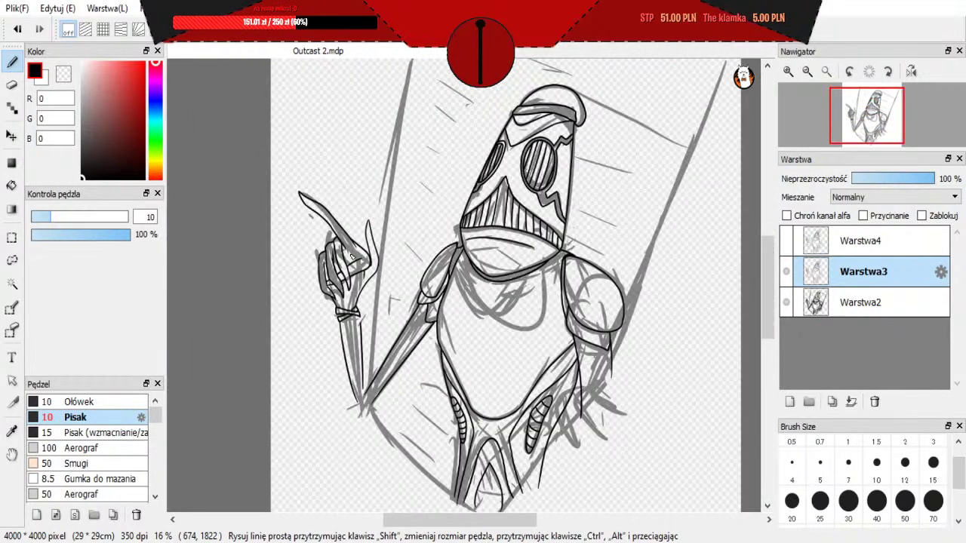
pyautogui.scroll(4, 421, 279)
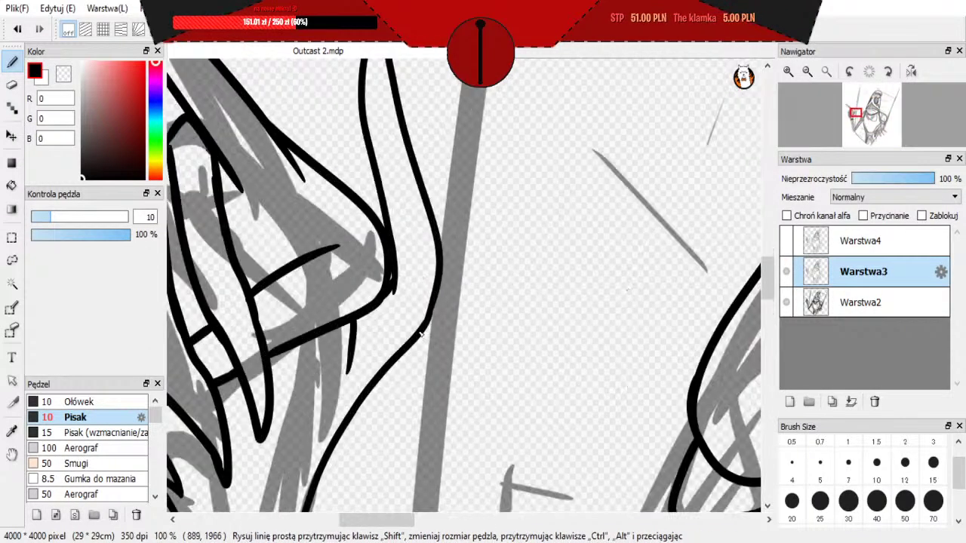
pyautogui.moveTo(430, 323); pyautogui.dragTo(441, 241)
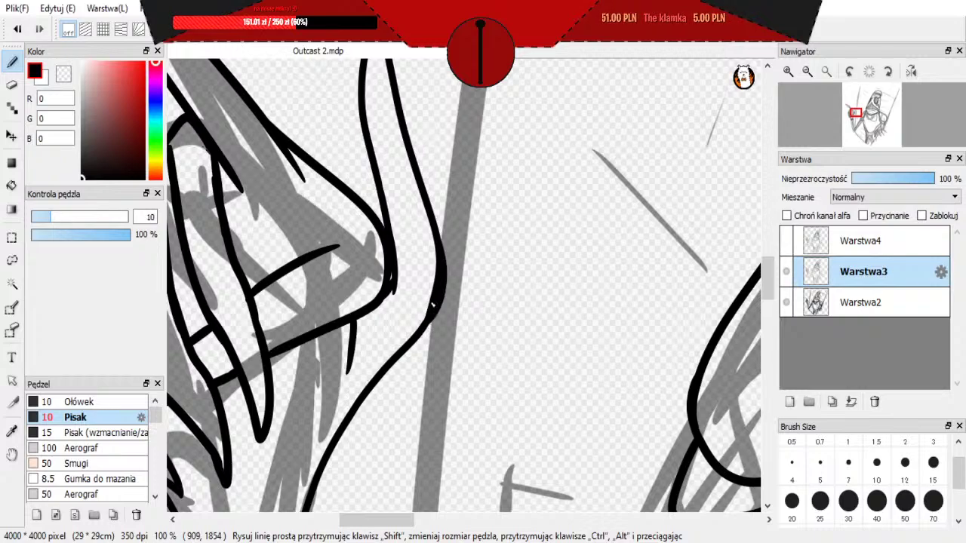
pyautogui.hotkey('ctrl', 'z')
pyautogui.moveTo(429, 323); pyautogui.dragTo(433, 215)
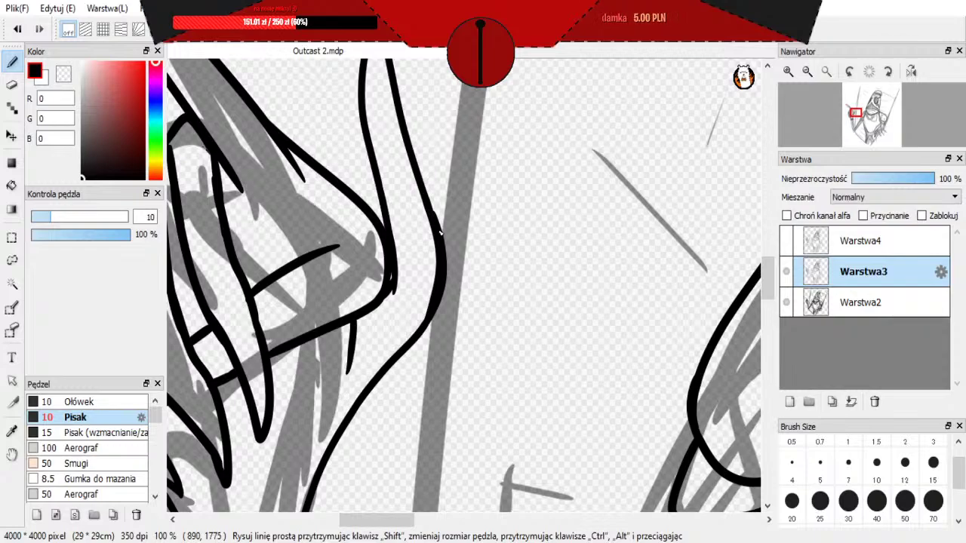
pyautogui.press('e')
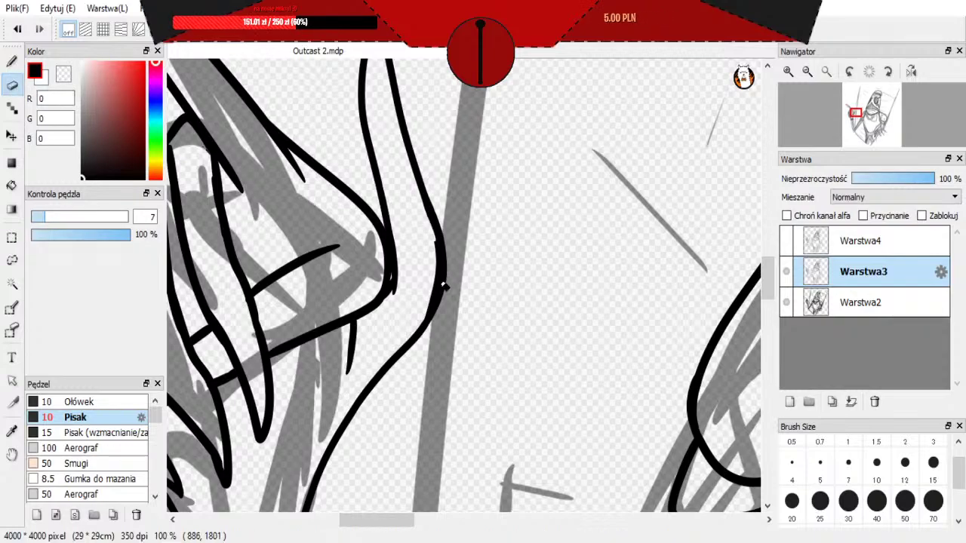
pyautogui.moveTo(444, 286); pyautogui.dragTo(428, 217)
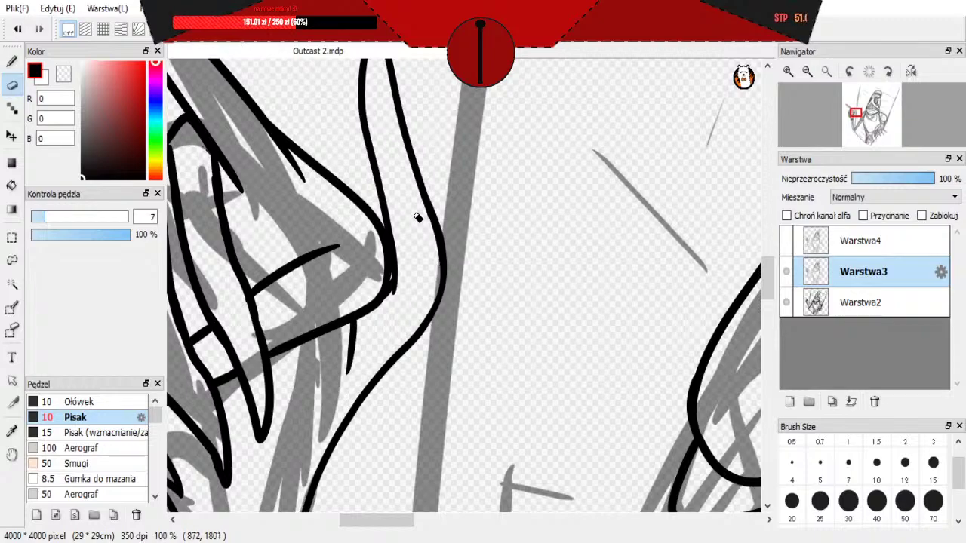
pyautogui.press('b')
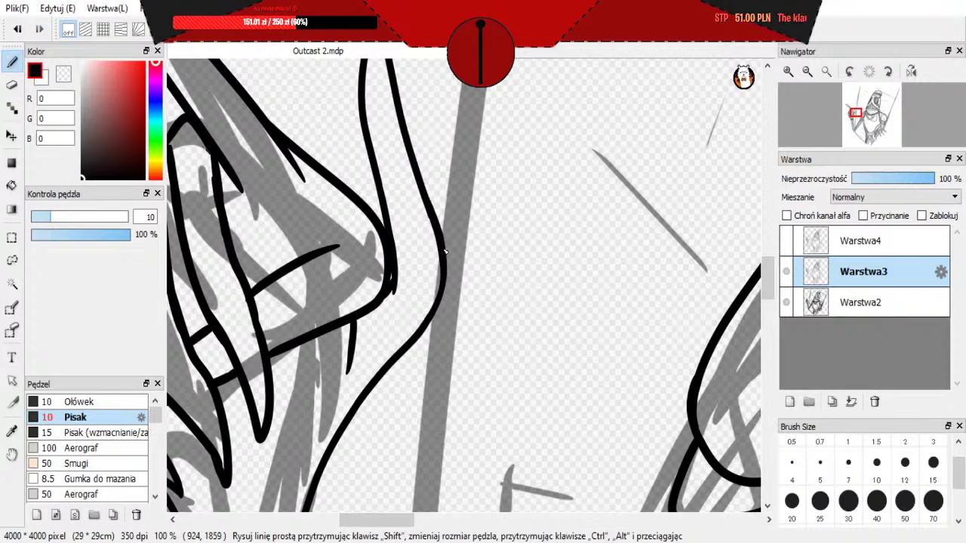
# Step: Compare the new thumb with the version on Warstwa4, checking its shape up close and against the whole figure
pyautogui.scroll(-2, 419, 251)
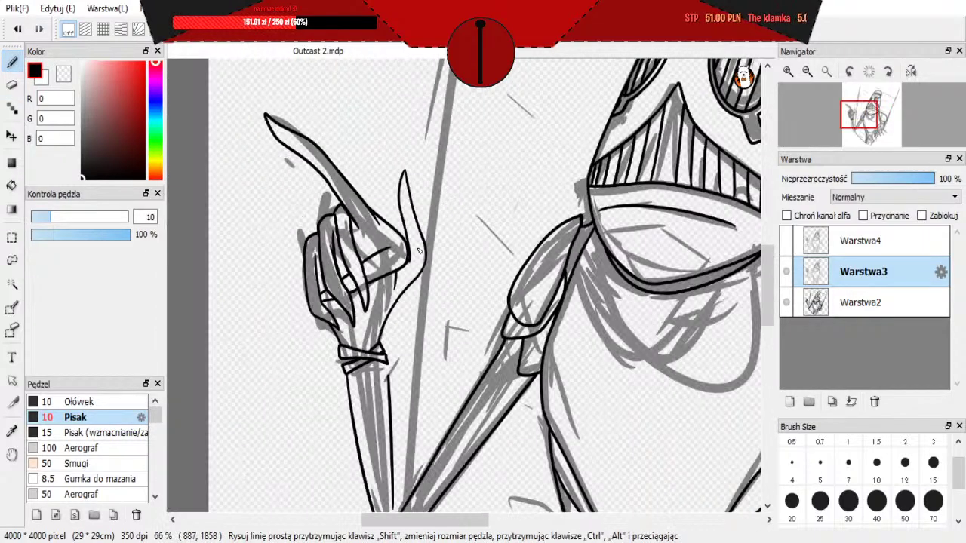
pyautogui.scroll(-4, 419, 251)
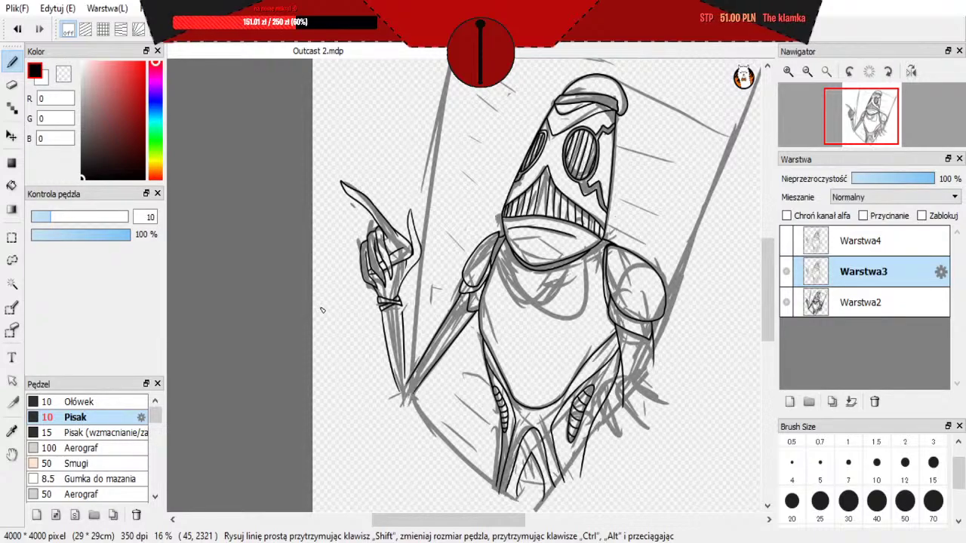
pyautogui.click(786, 241)
pyautogui.click(787, 271)
pyautogui.click(787, 272)
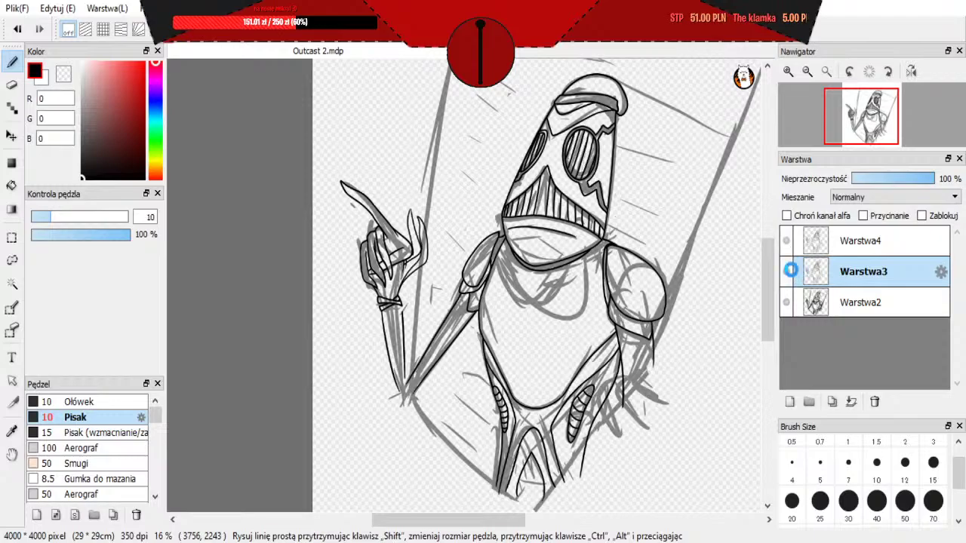
pyautogui.click(786, 241)
pyautogui.scroll(3, 411, 244)
pyautogui.scroll(1, 412, 243)
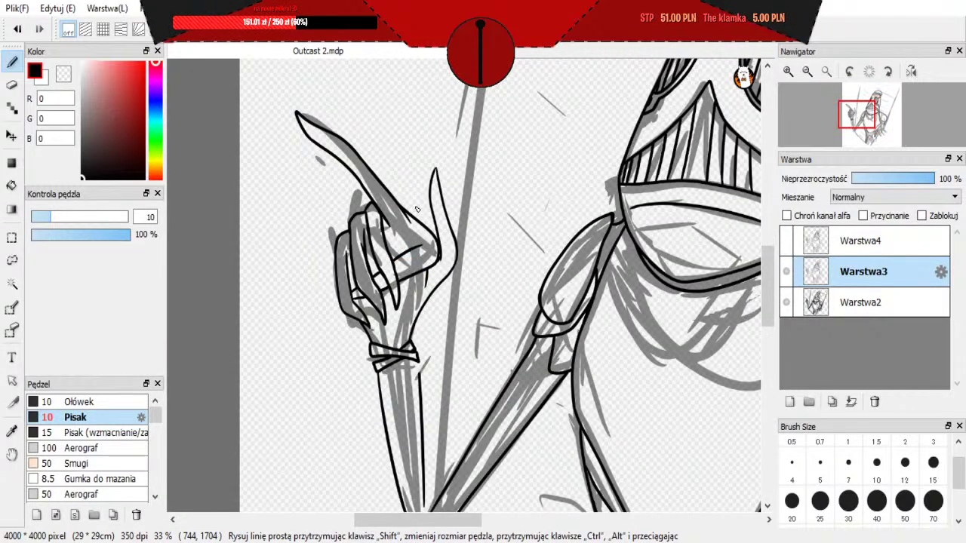
pyautogui.scroll(-1, 441, 240)
pyautogui.scroll(3, 443, 240)
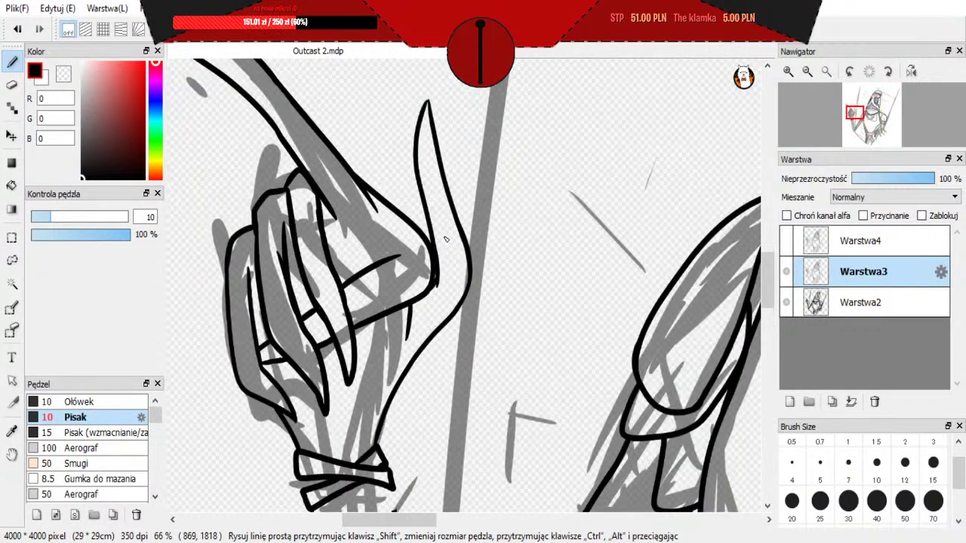
pyautogui.scroll(-2, 448, 237)
pyautogui.scroll(2, 459, 242)
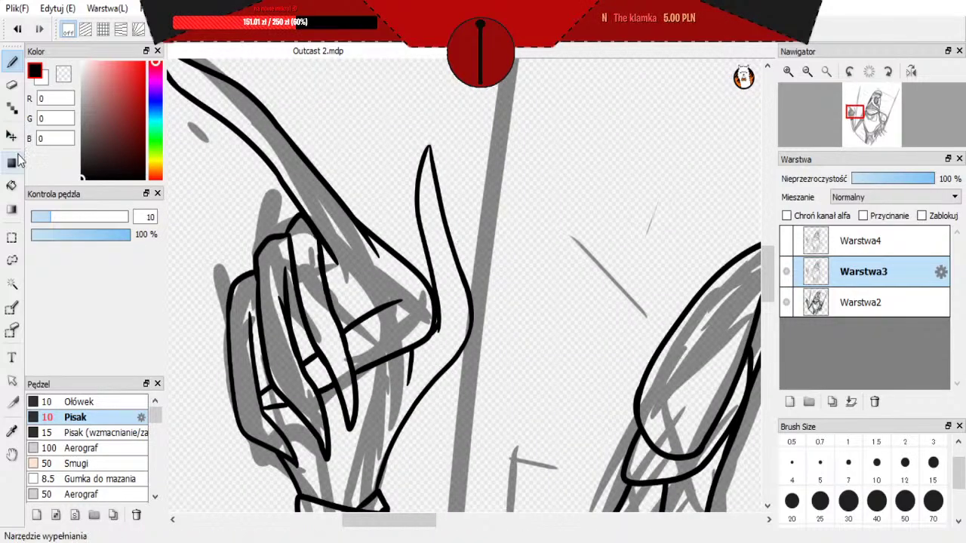
# Step: Erase the upper part of the thumb on Warstwa3 with the eraser enlarged to size 25
pyautogui.click(12, 185)
pyautogui.press(']')
pyautogui.press(']')
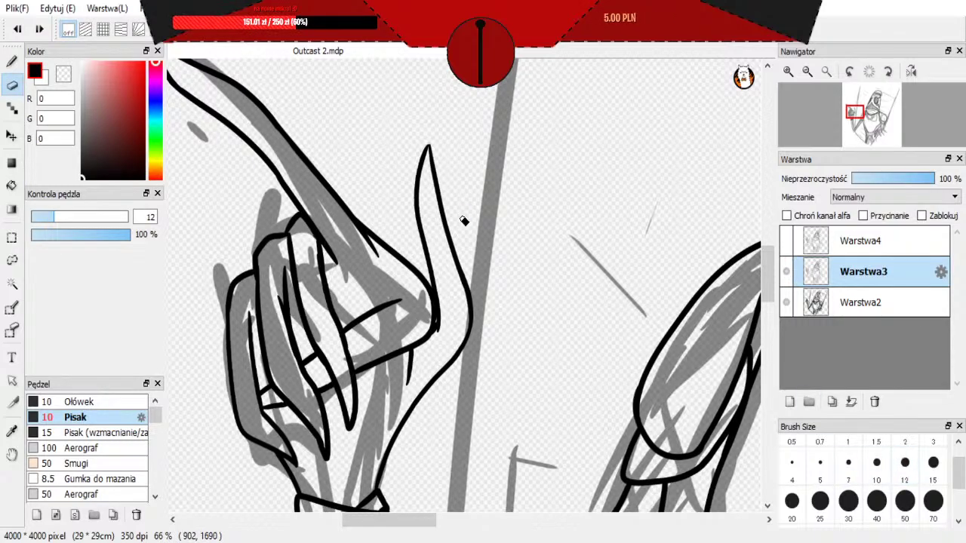
pyautogui.press(']')
pyautogui.press(']')
pyautogui.press(']')
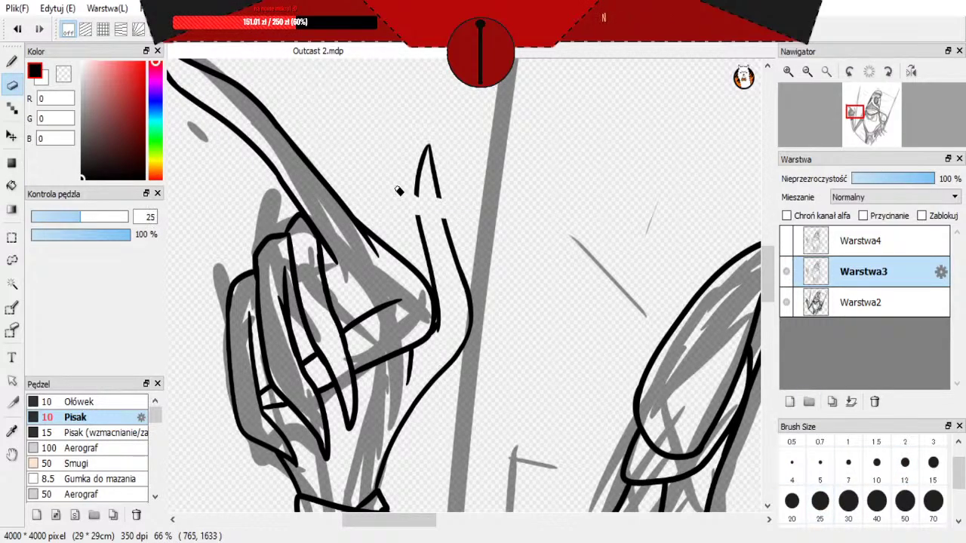
# Step: Redraw the thumb's upper part with the size 10 Pisak brush, curving its pointed tip toward the index finger
pyautogui.scroll(-5, 528, 272)
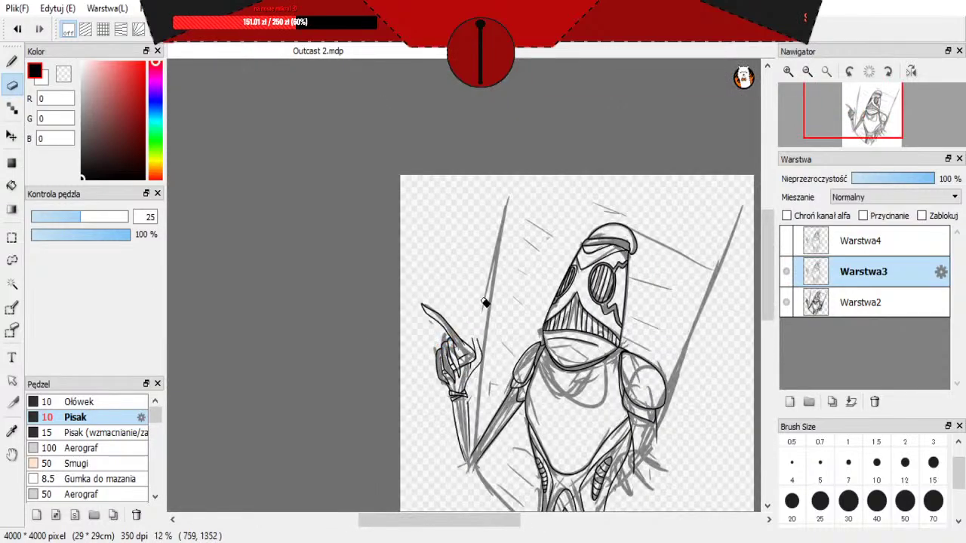
pyautogui.scroll(-2, 640, 412)
pyautogui.scroll(1, 640, 412)
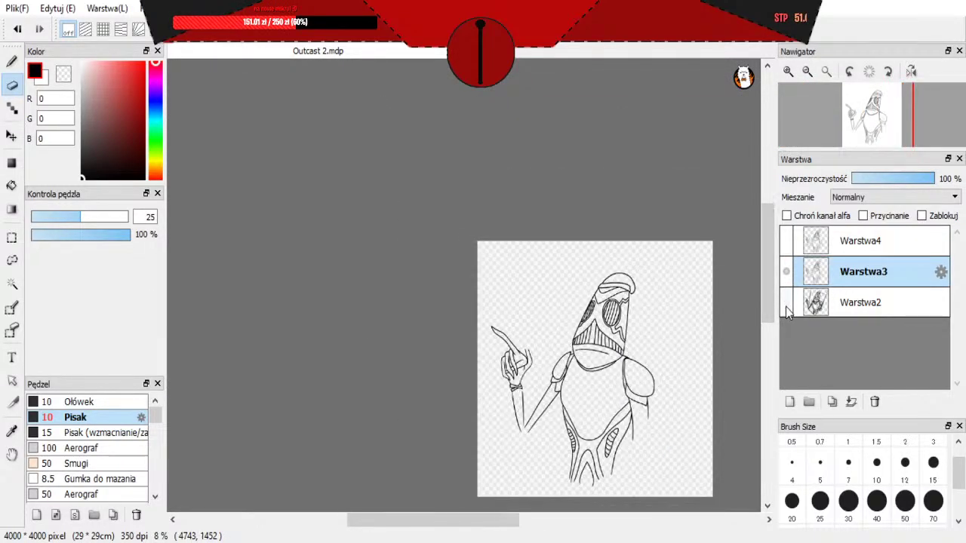
pyautogui.scroll(5, 483, 381)
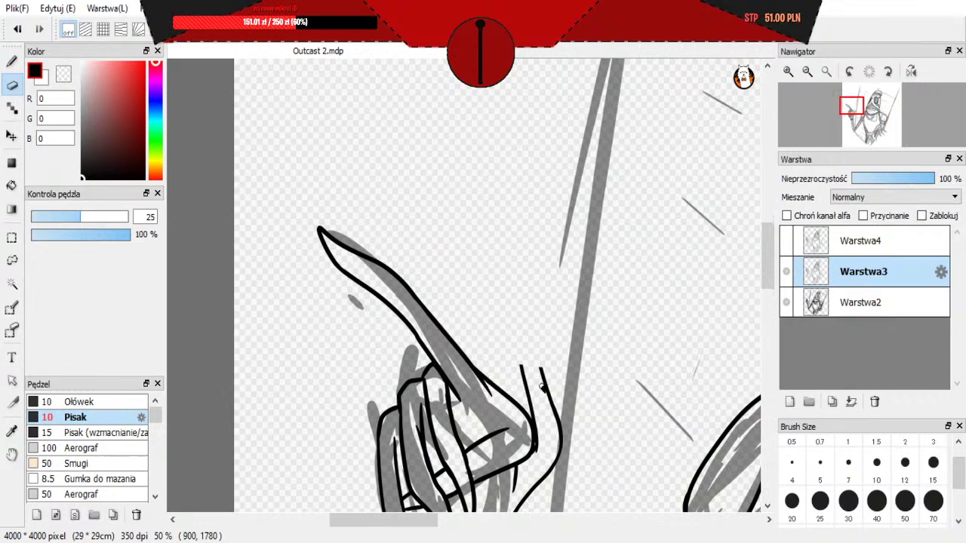
pyautogui.press('b')
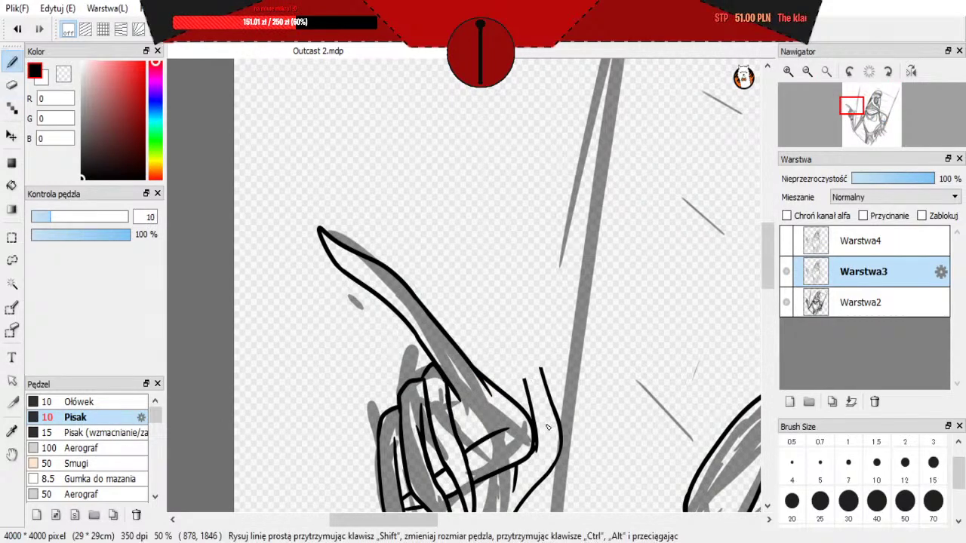
pyautogui.moveTo(532, 402)
pyautogui.mouseDown()
pyautogui.moveTo(485, 294)
pyautogui.moveTo(541, 375)
pyautogui.mouseUp()
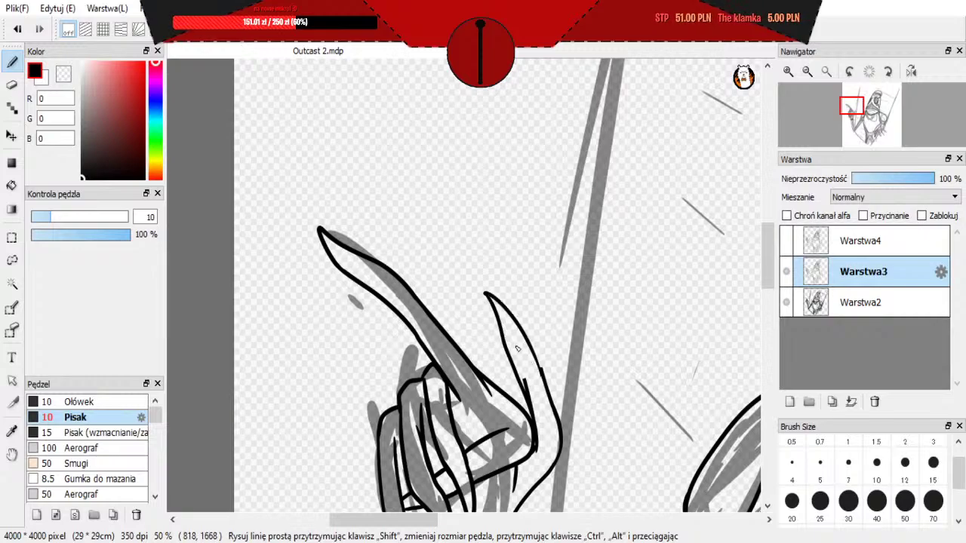
# Step: Try several curves for the thumb's outer contour with the size 10 Pisak brush, extending the pointed tip higher toward the index finger
pyautogui.hotkey('ctrl', 'z')
pyautogui.moveTo(483, 291); pyautogui.dragTo(539, 365)
pyautogui.hotkey('ctrl', 'z')
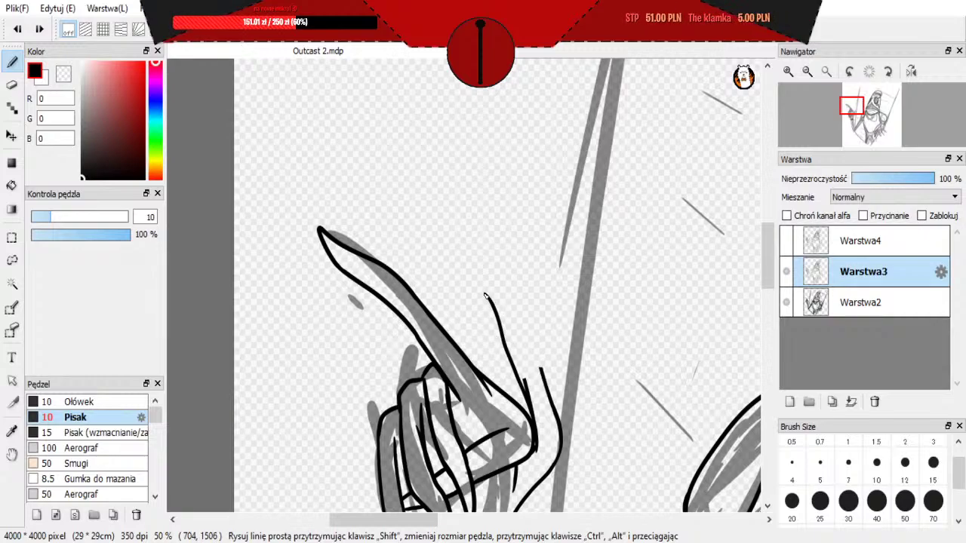
pyautogui.moveTo(484, 291); pyautogui.dragTo(539, 365)
pyautogui.hotkey('ctrl', 'z')
pyautogui.moveTo(484, 292)
pyautogui.mouseDown()
pyautogui.moveTo(513, 307)
pyautogui.moveTo(540, 368)
pyautogui.mouseUp()
pyautogui.hotkey('ctrl', 'z')
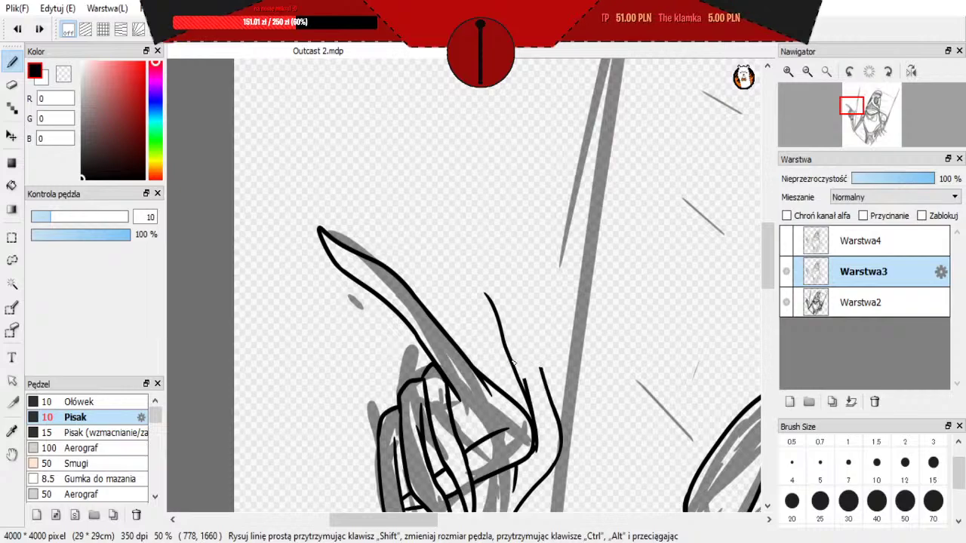
pyautogui.hotkey('ctrl', 'z')
pyautogui.moveTo(537, 422)
pyautogui.mouseDown()
pyautogui.moveTo(519, 361)
pyautogui.moveTo(469, 254)
pyautogui.moveTo(530, 330)
pyautogui.mouseUp()
pyautogui.hotkey('ctrl', 'z')
pyautogui.moveTo(469, 253)
pyautogui.mouseDown()
pyautogui.moveTo(497, 272)
pyautogui.moveTo(536, 344)
pyautogui.mouseUp()
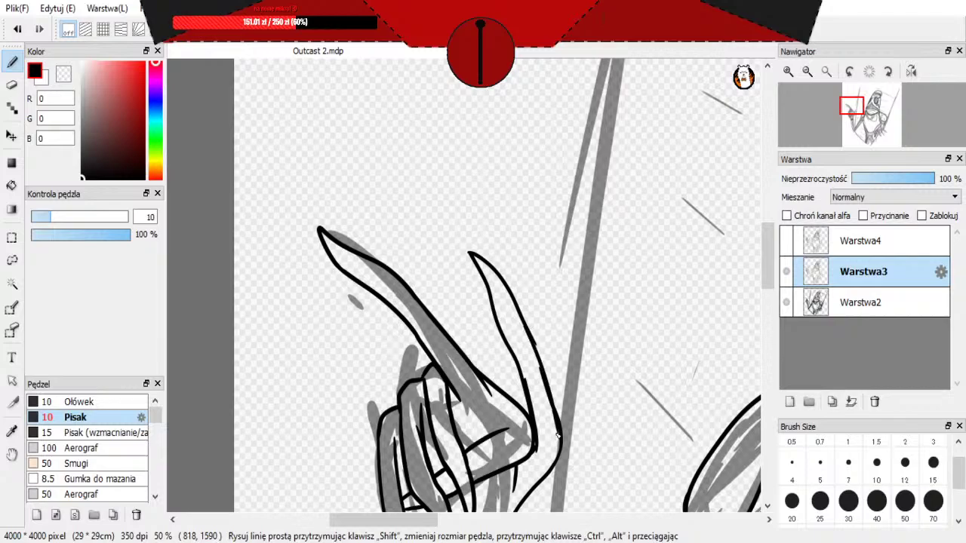
# Step: Retry the curved tip's outer contour and compare the curved thumb with the earlier upright version by undoing and redoing the strokes
pyautogui.scroll(-2, 522, 313)
pyautogui.scroll(2, 597, 381)
pyautogui.hotkey('ctrl', 'z')
pyautogui.hotkey('ctrl', 'z')
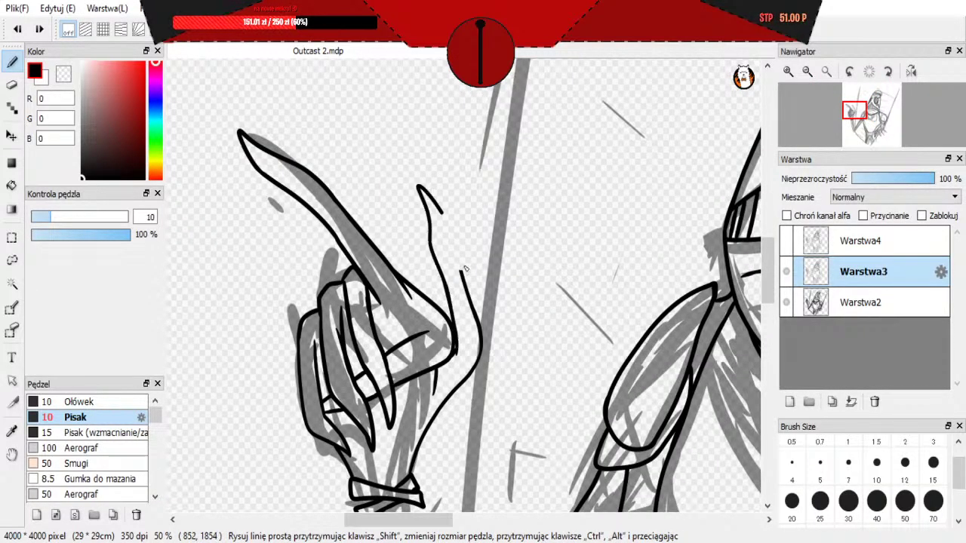
pyautogui.moveTo(441, 216); pyautogui.dragTo(487, 331)
pyautogui.hotkey('ctrl', 'z')
pyautogui.hotkey('ctrl', 'z')
pyautogui.hotkey('ctrl', 'z')
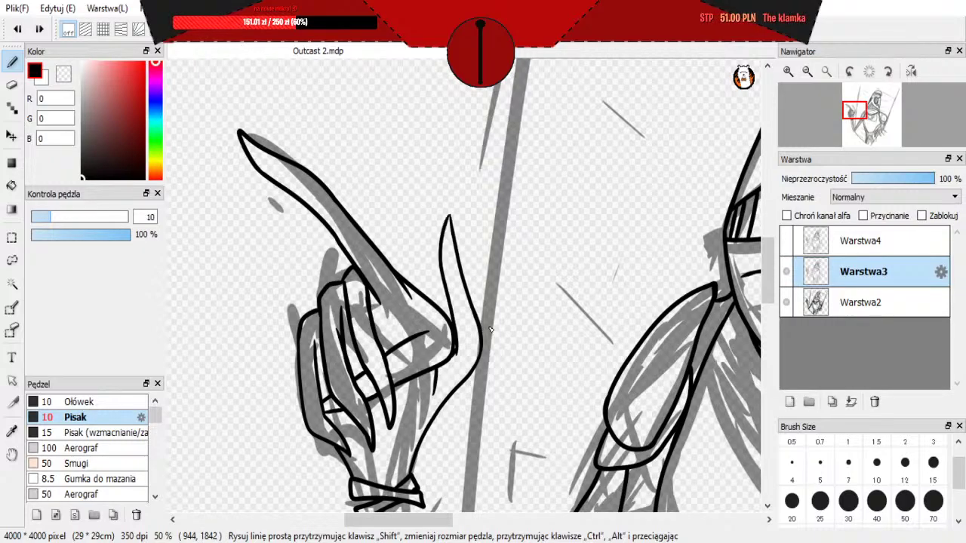
pyautogui.hotkey('ctrl', 'y')
pyautogui.hotkey('ctrl', 'y')
pyautogui.hotkey('ctrl', 'y')
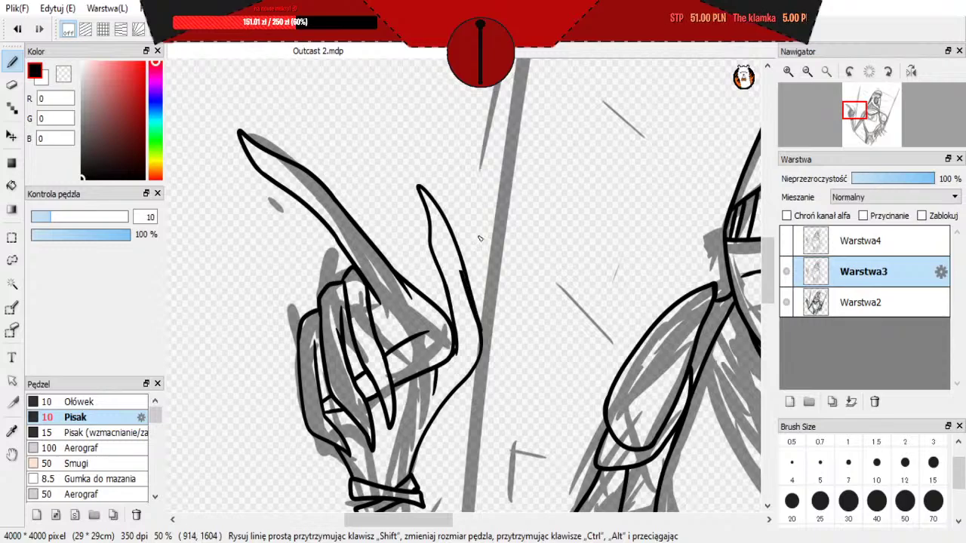
# Step: Check the curved thumb within the figure and undo its strokes back to the earlier upright thumb tip
pyautogui.hotkey('ctrl', 'z')
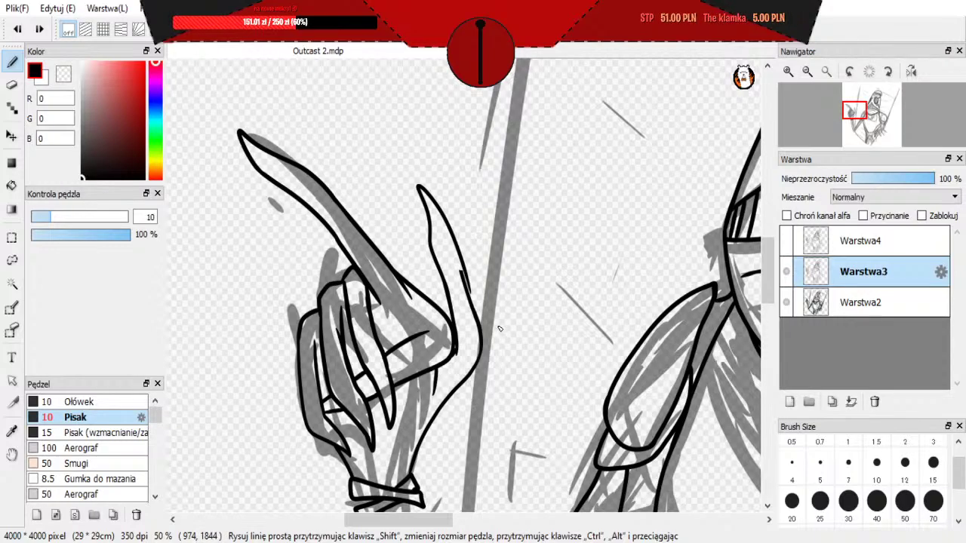
pyautogui.scroll(-3, 501, 327)
pyautogui.scroll(3, 551, 332)
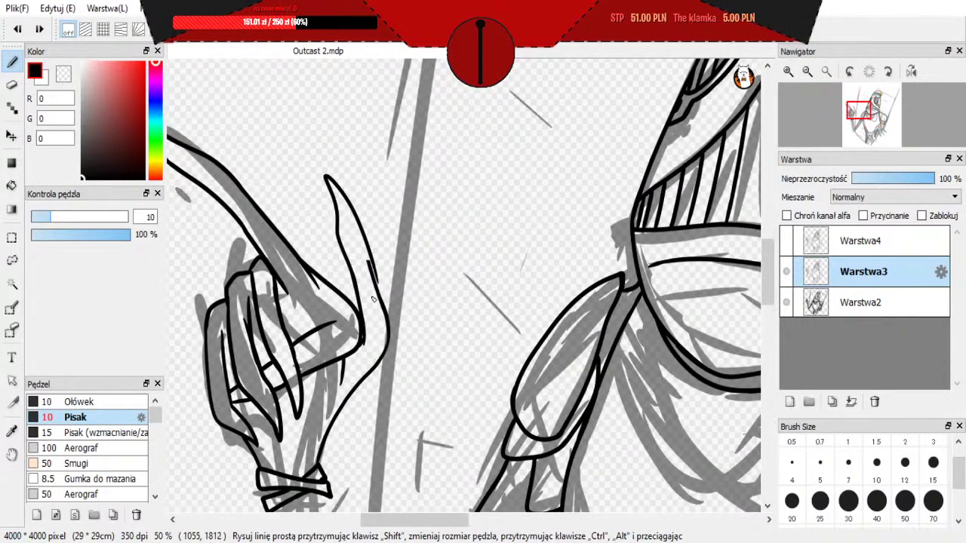
pyautogui.hotkey('ctrl', 'z')
pyautogui.hotkey('ctrl', 'z')
# Step: Try a new curved tip over the upright thumb, drawing both of its contours leaning toward the index finger with the Pisak brush
pyautogui.moveTo(349, 261); pyautogui.dragTo(367, 264)
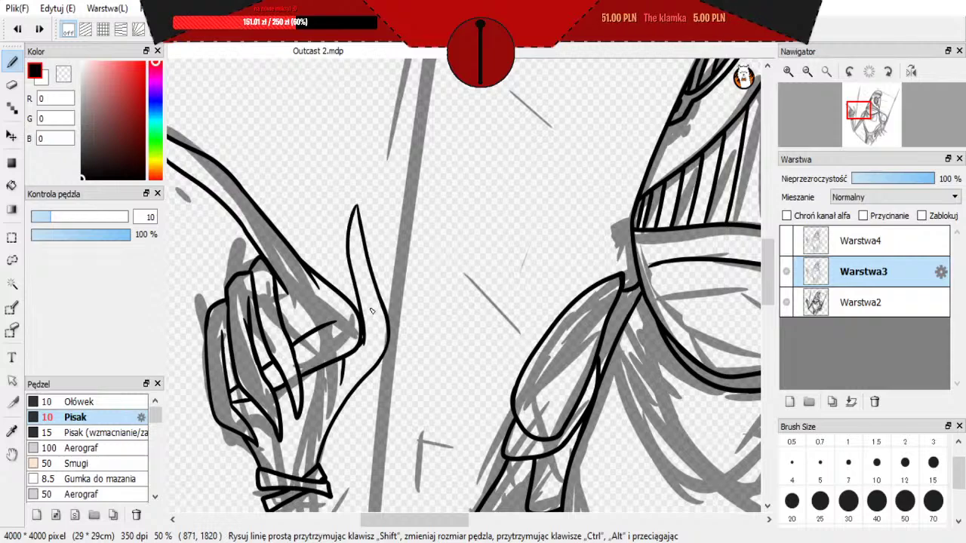
pyautogui.moveTo(362, 305); pyautogui.dragTo(336, 202)
pyautogui.hotkey('ctrl', 'z')
pyautogui.moveTo(359, 309); pyautogui.dragTo(332, 197)
pyautogui.hotkey('ctrl', 'z')
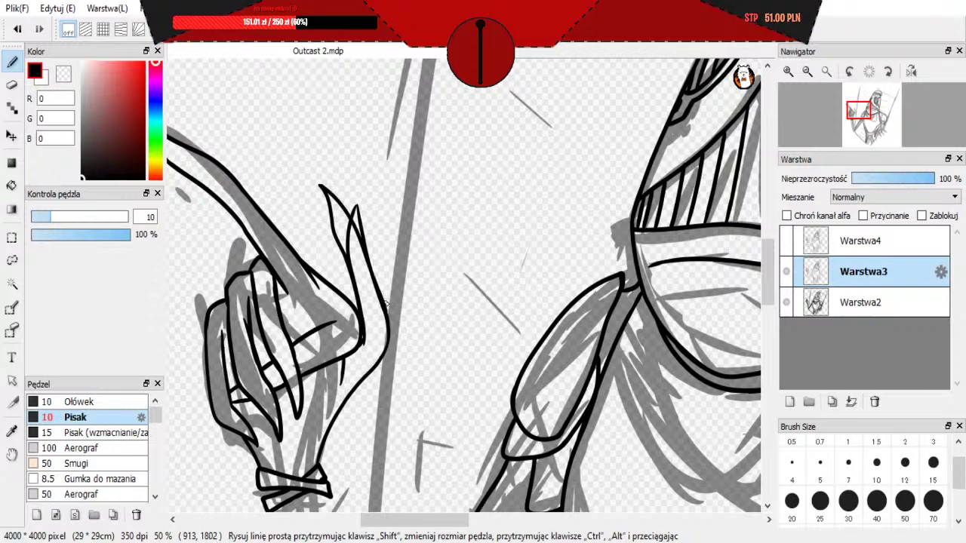
# Step: Erase the old upright tip and its leftover inner line around the curved thumb, using the eraser at size 25 and at size 10
pyautogui.scroll(2, 344, 248)
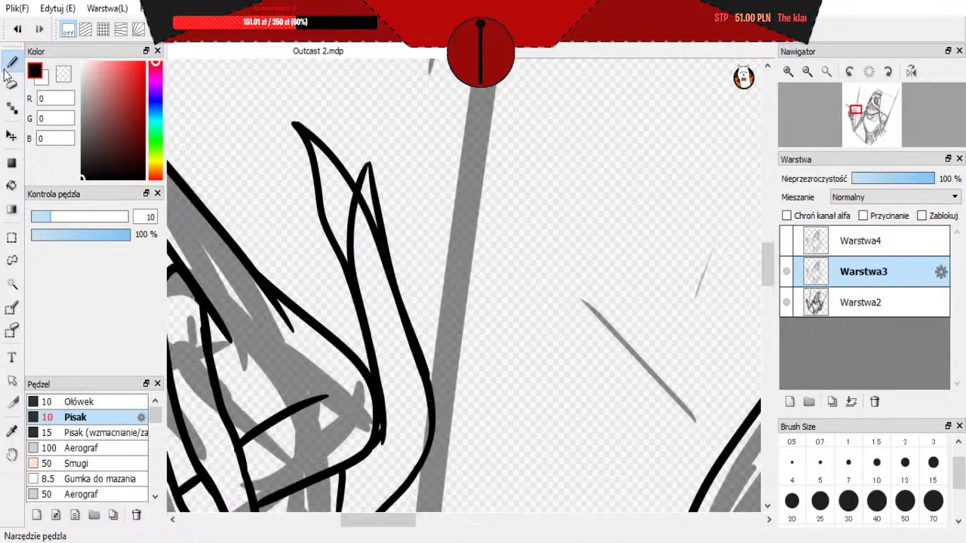
pyautogui.press('e')
pyautogui.moveTo(362, 172); pyautogui.dragTo(393, 243)
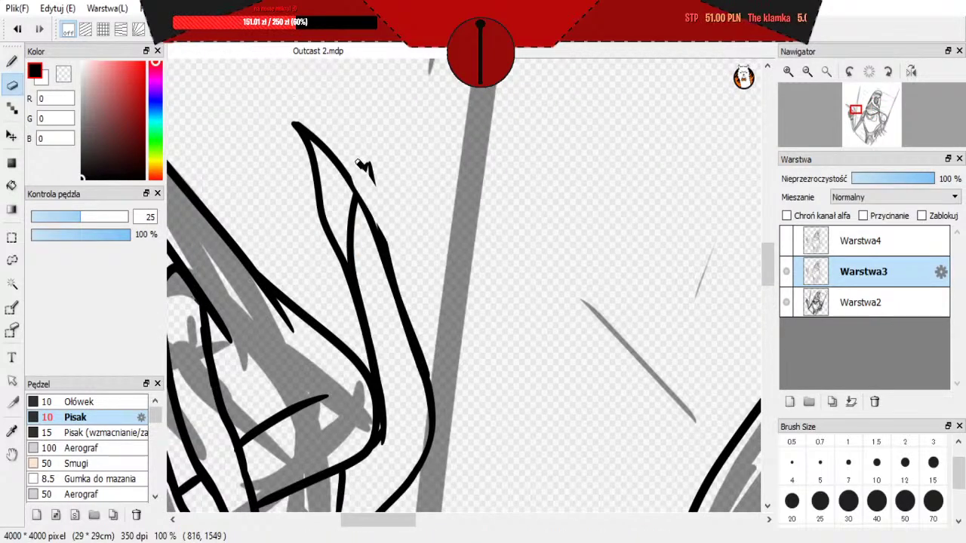
pyautogui.moveTo(388, 204); pyautogui.dragTo(386, 249)
pyautogui.hotkey('ctrl', 'z')
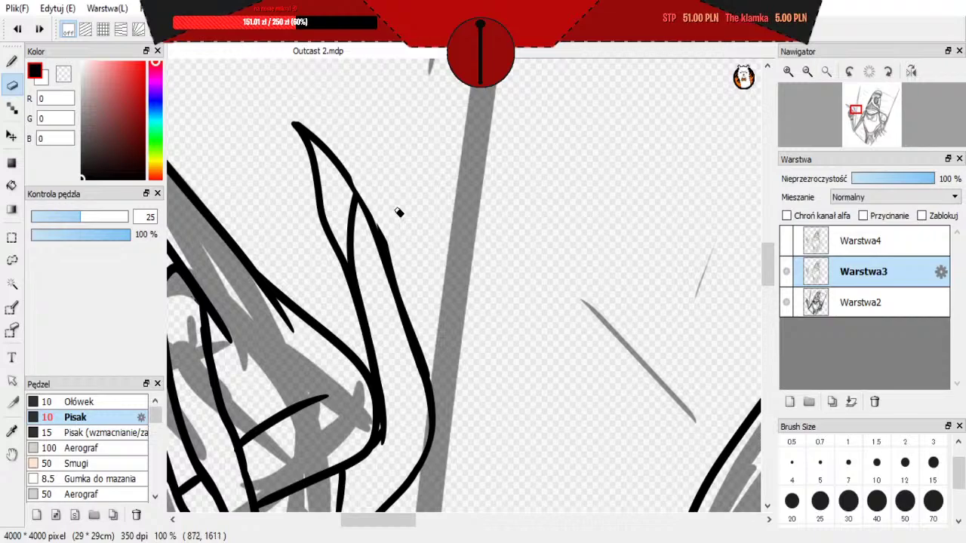
pyautogui.click(876, 501)
pyautogui.moveTo(381, 217); pyautogui.dragTo(401, 282)
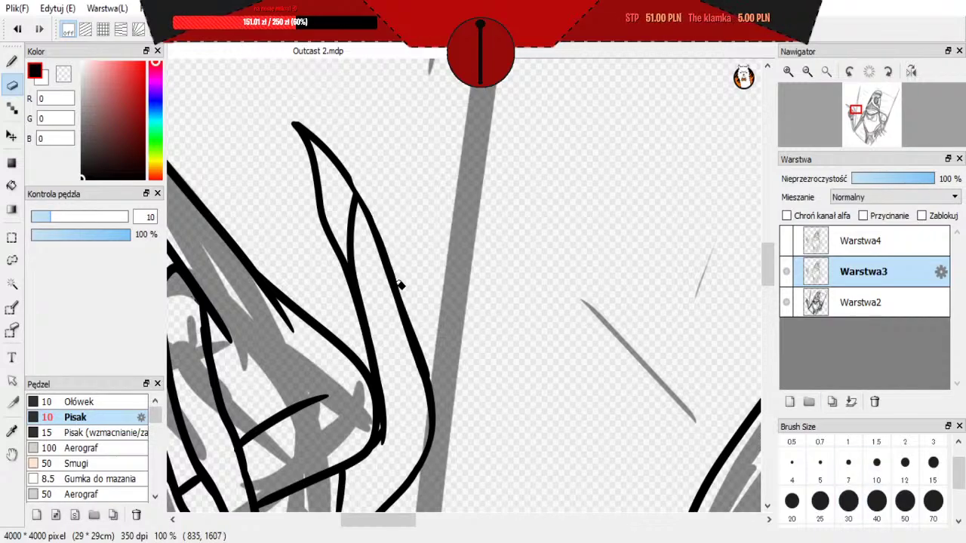
pyautogui.moveTo(354, 216); pyautogui.dragTo(365, 292)
pyautogui.hotkey('ctrl', 'z')
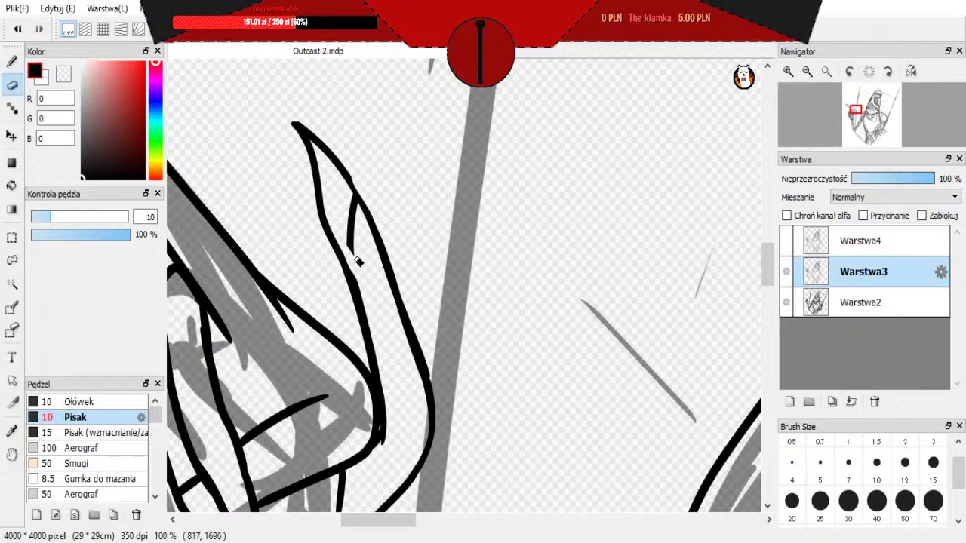
pyautogui.moveTo(355, 259)
pyautogui.mouseDown()
pyautogui.moveTo(342, 212)
pyautogui.moveTo(356, 224)
pyautogui.mouseUp()
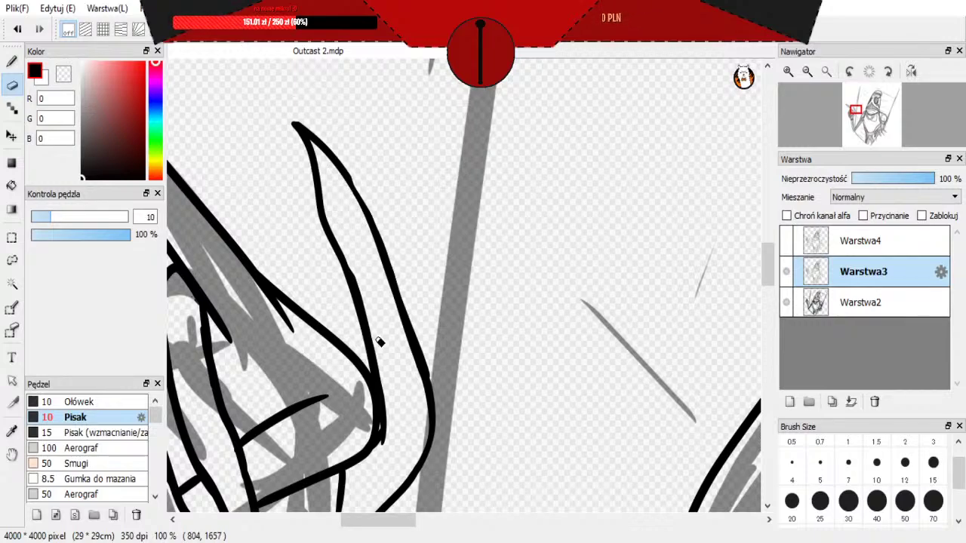
# Step: Smooth the kink in the curved thumb's outer contour just below its tip with the size 10 Pisak brush
pyautogui.press('b')
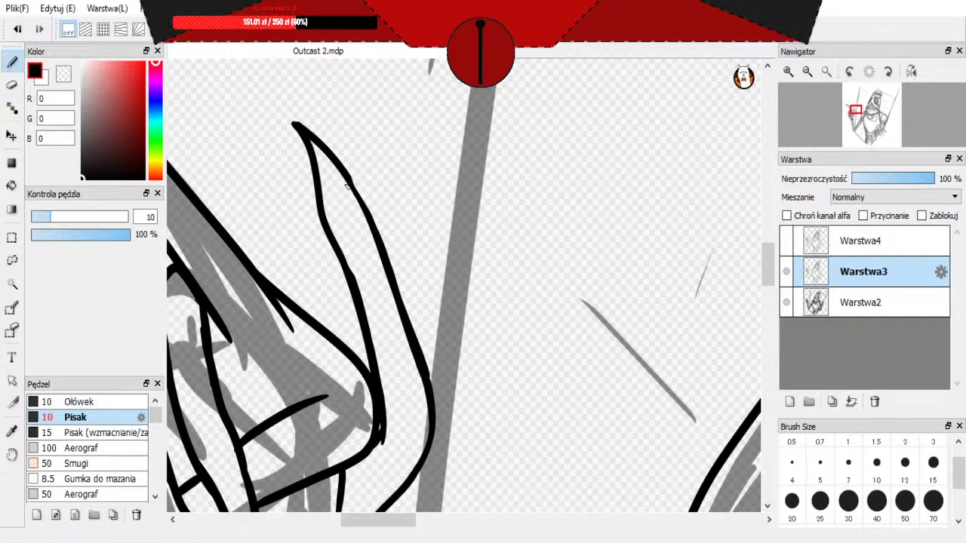
pyautogui.moveTo(346, 169); pyautogui.dragTo(400, 277)
pyautogui.hotkey('ctrl', 'z')
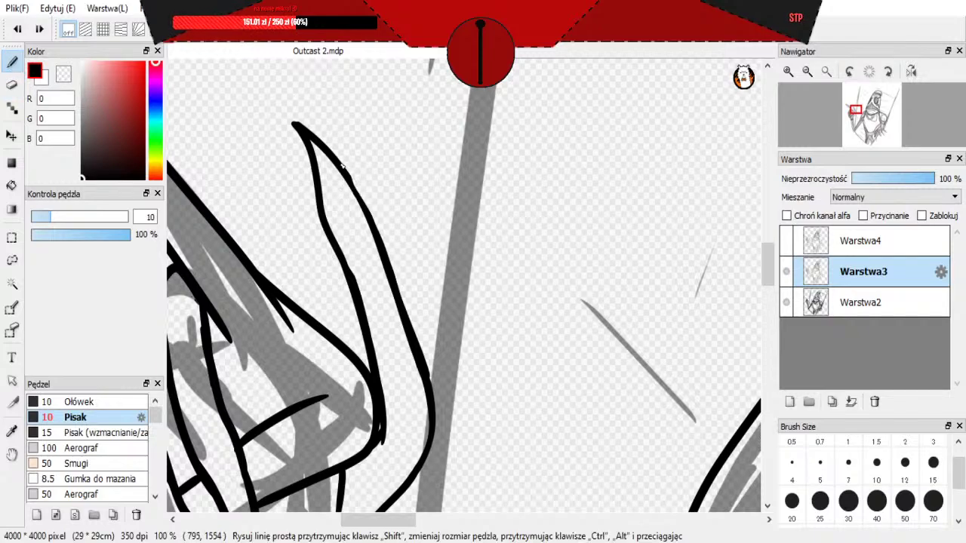
pyautogui.hotkey('ctrl', 'z')
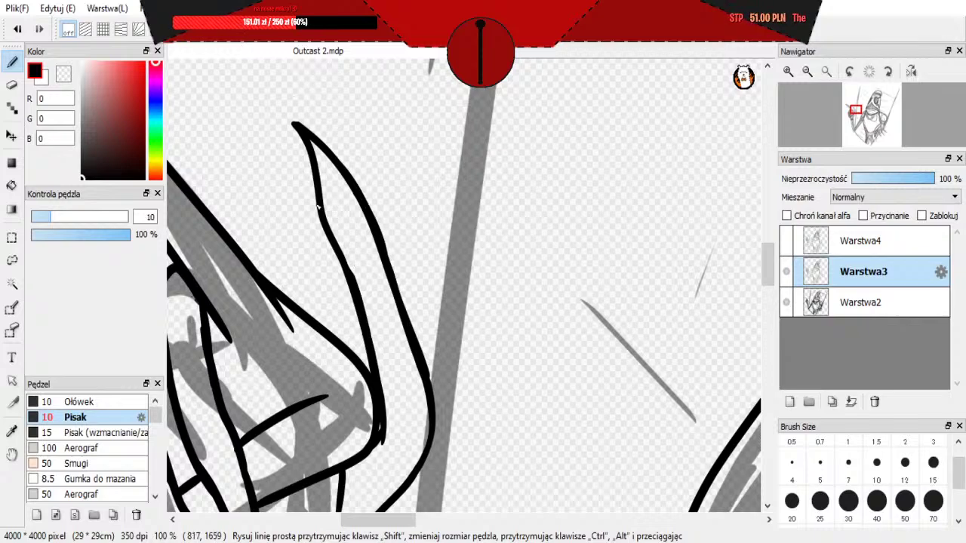
# Step: Check the curved thumb against the whole figure and undo it back to the upright thumb tip
pyautogui.press('e')
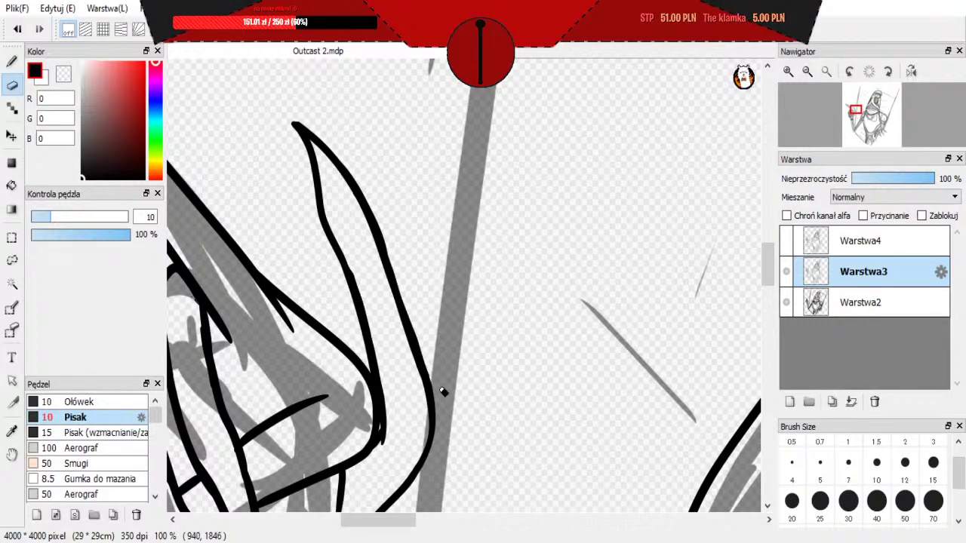
pyautogui.scroll(-3, 437, 388)
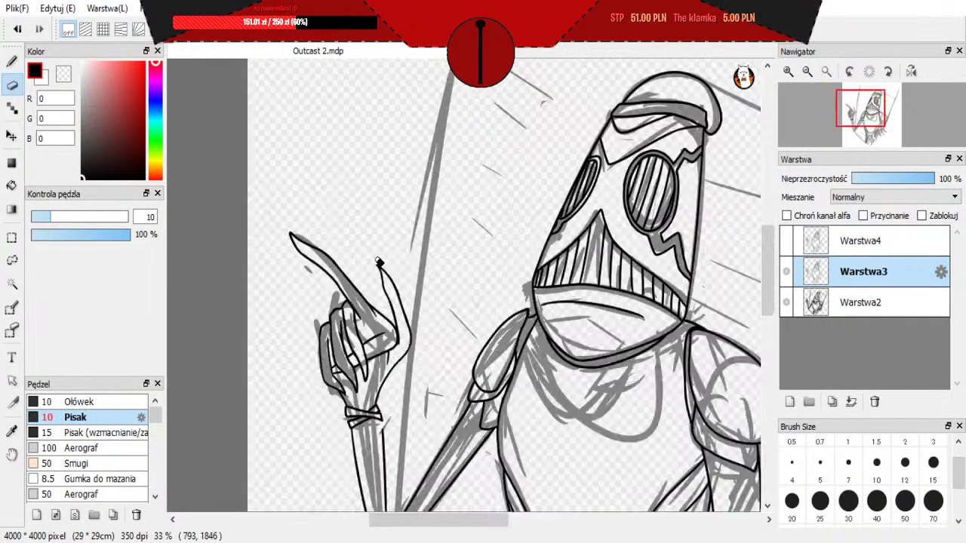
pyautogui.scroll(1, 380, 262)
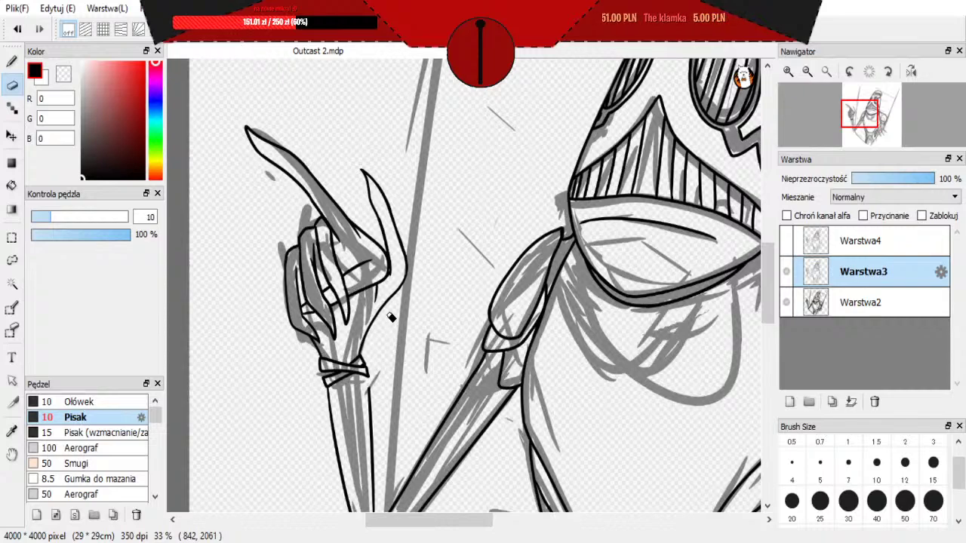
pyautogui.scroll(-1, 378, 294)
pyautogui.scroll(1, 370, 279)
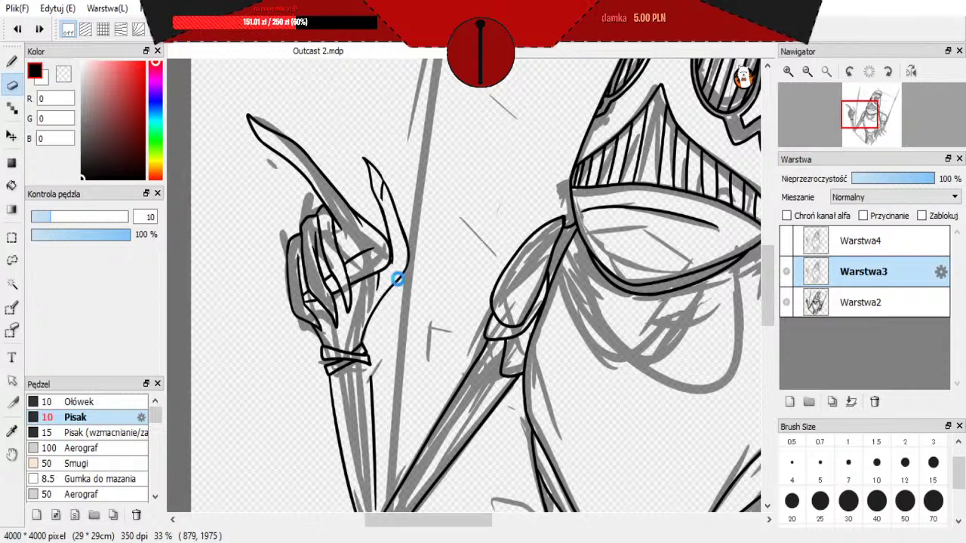
pyautogui.scroll(-1, 400, 282)
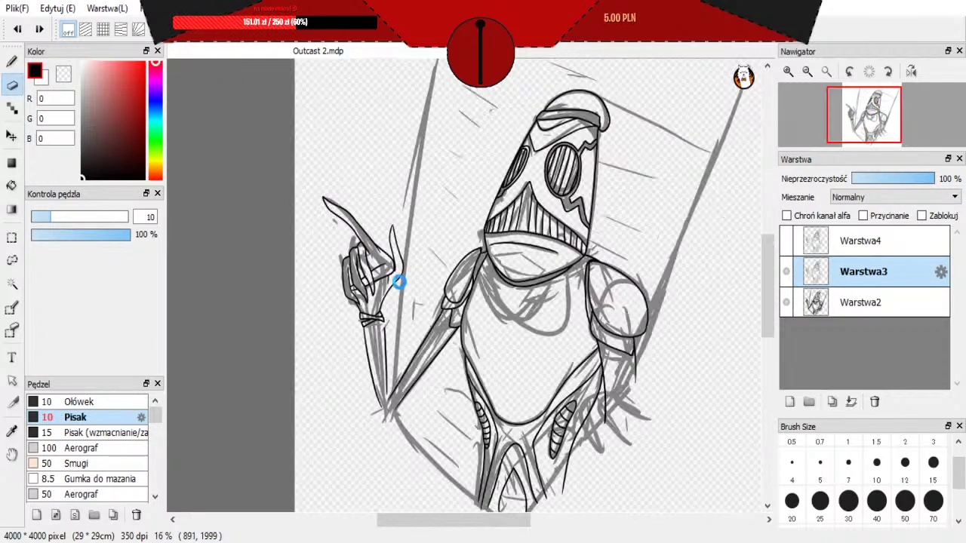
pyautogui.scroll(1, 401, 285)
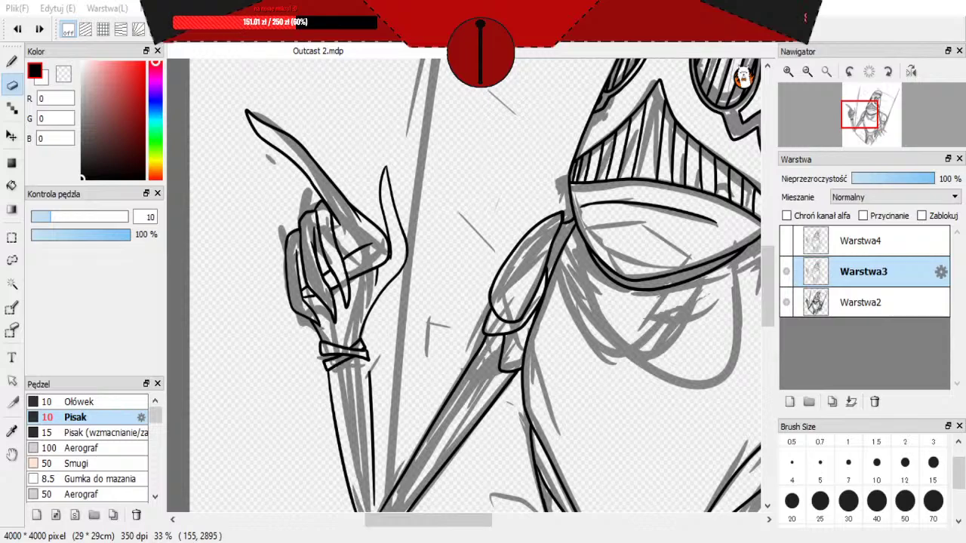
# Step: Examine the upright thumb and raised hand in proportion to the full figure
pyautogui.scroll(-3, 401, 179)
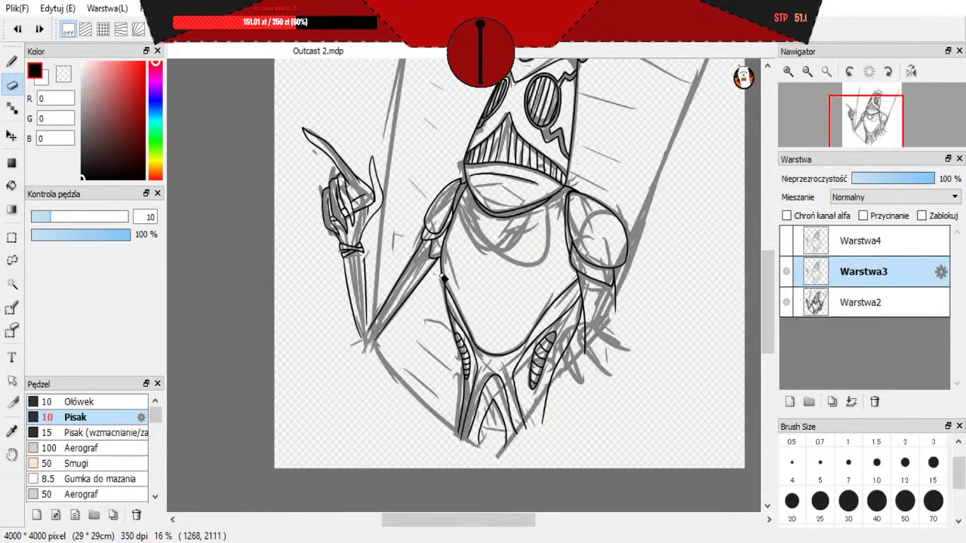
pyautogui.scroll(3, 369, 249)
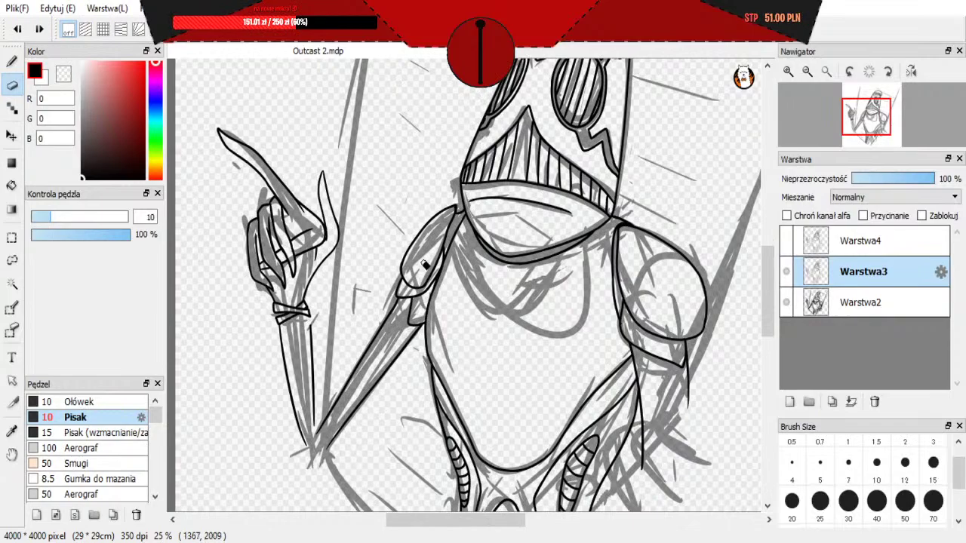
pyautogui.scroll(-2, 423, 264)
pyautogui.scroll(1, 420, 274)
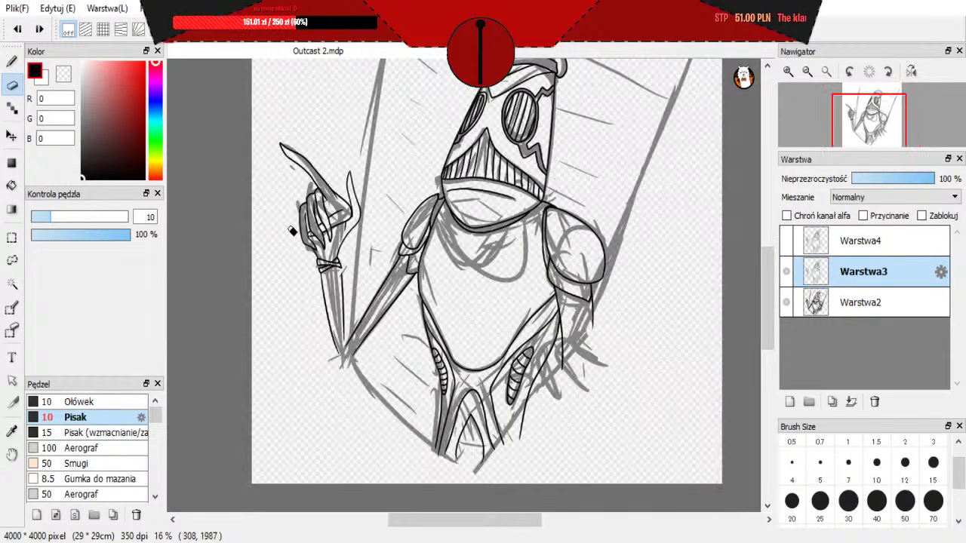
pyautogui.scroll(-1, 292, 231)
pyautogui.scroll(1, 345, 151)
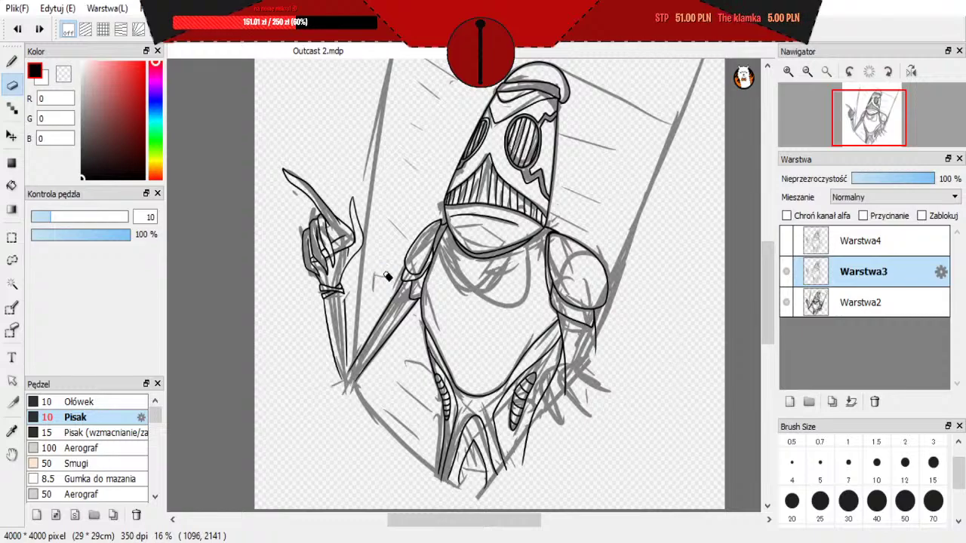
# Step: Ink a small round elbow joint below the raised hand with the size 10 Pisak brush, connecting the forearm and upper arm lines to it
pyautogui.scroll(3, 411, 392)
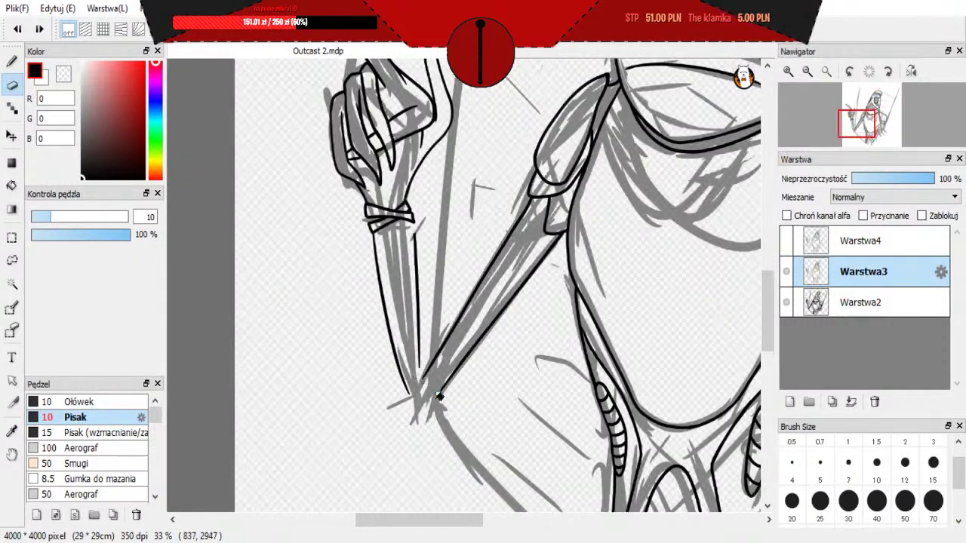
pyautogui.scroll(2, 439, 396)
pyautogui.click(11, 62)
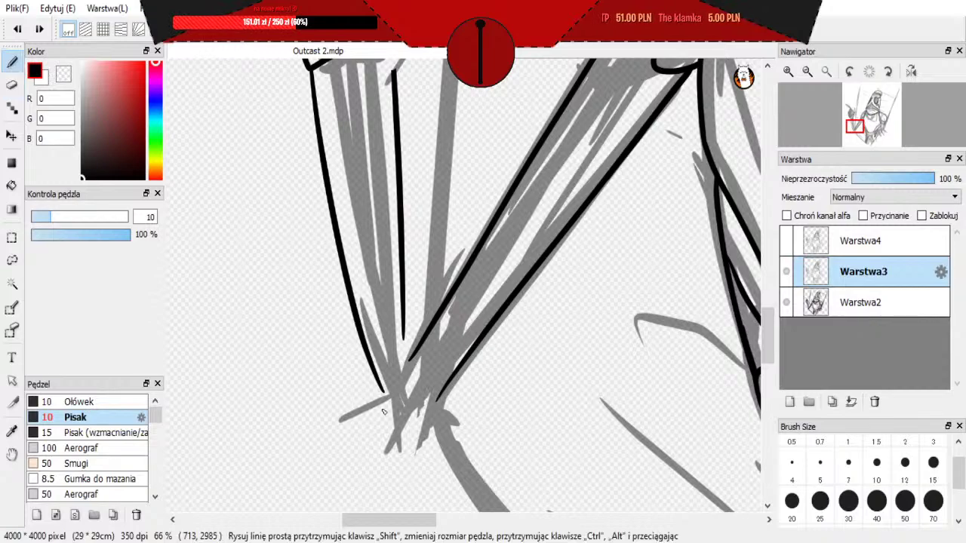
pyautogui.moveTo(383, 411); pyautogui.dragTo(401, 374)
pyautogui.hotkey('ctrl', 'z')
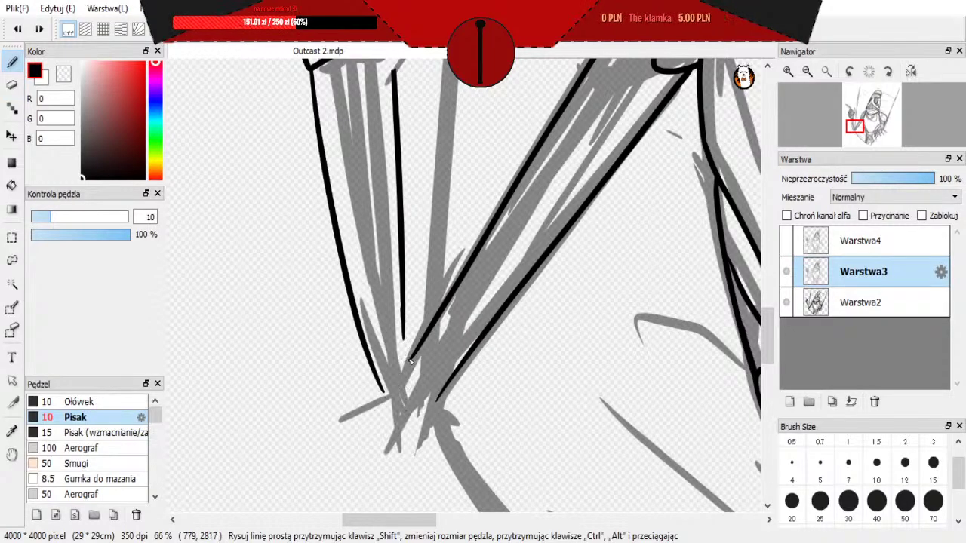
pyautogui.moveTo(403, 281); pyautogui.dragTo(414, 361)
pyautogui.hotkey('ctrl', 'z')
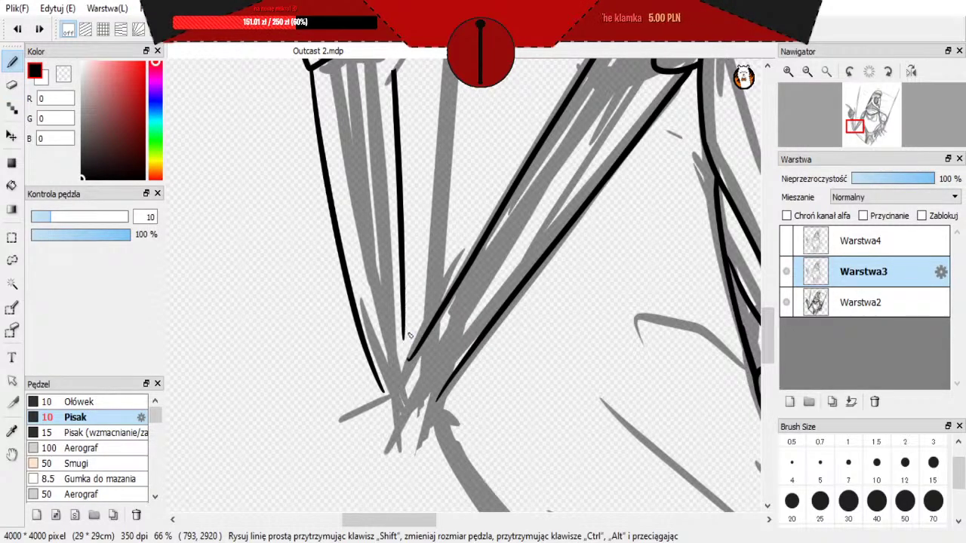
pyautogui.moveTo(403, 255); pyautogui.dragTo(412, 361)
pyautogui.hotkey('ctrl', 'z')
pyautogui.scroll(-3, 406, 383)
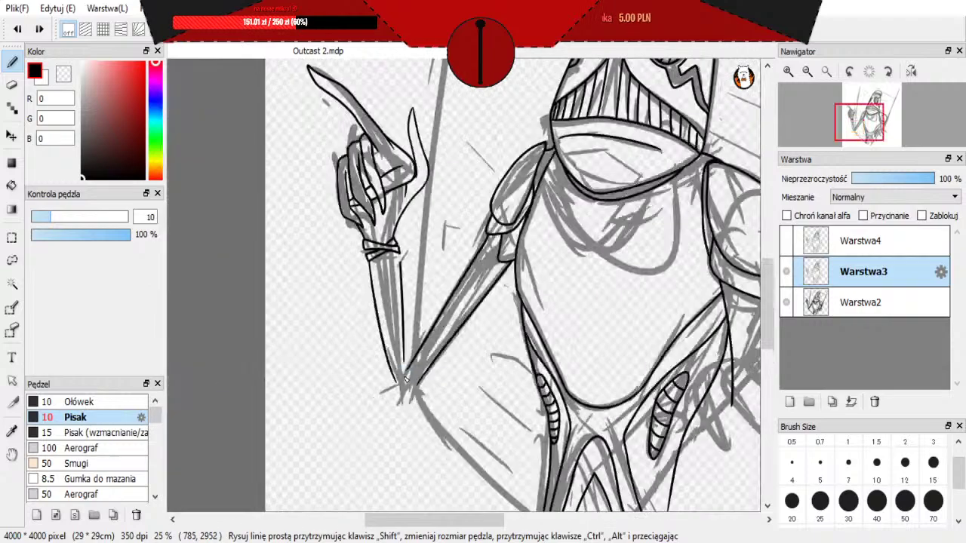
pyautogui.scroll(2, 405, 380)
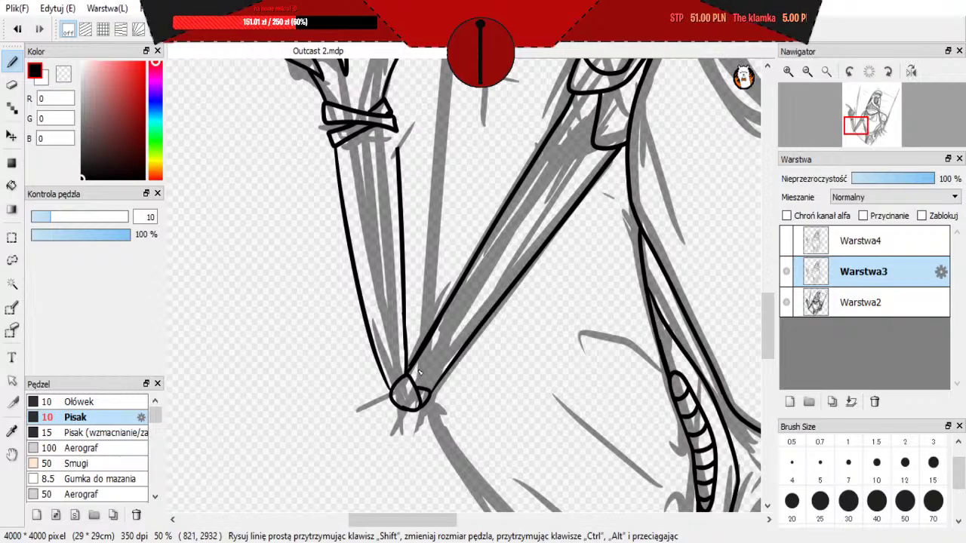
# Step: Erase the doubled line along the inside of the forearm's outer contour at the elbow with the size 10 eraser
pyautogui.scroll(-4, 411, 394)
pyautogui.scroll(5, 433, 375)
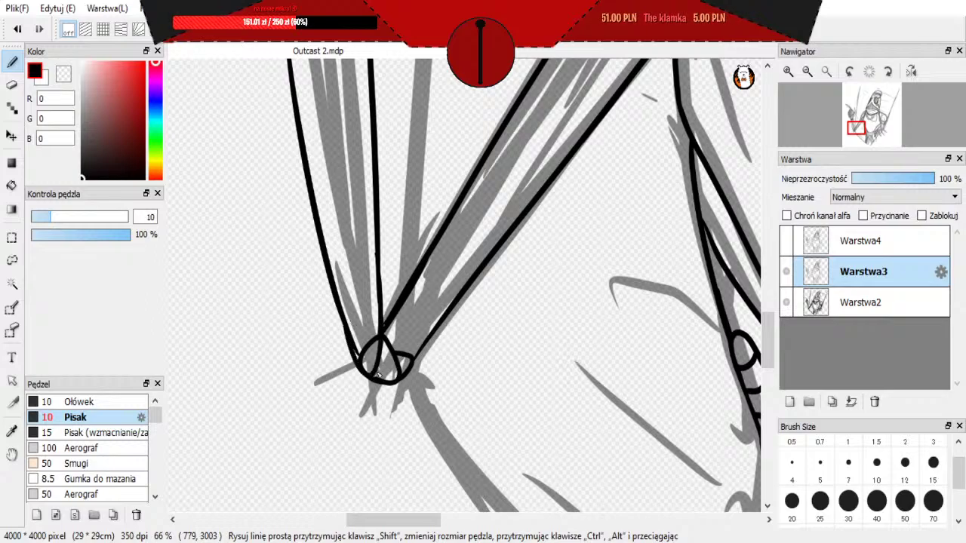
pyautogui.click(11, 84)
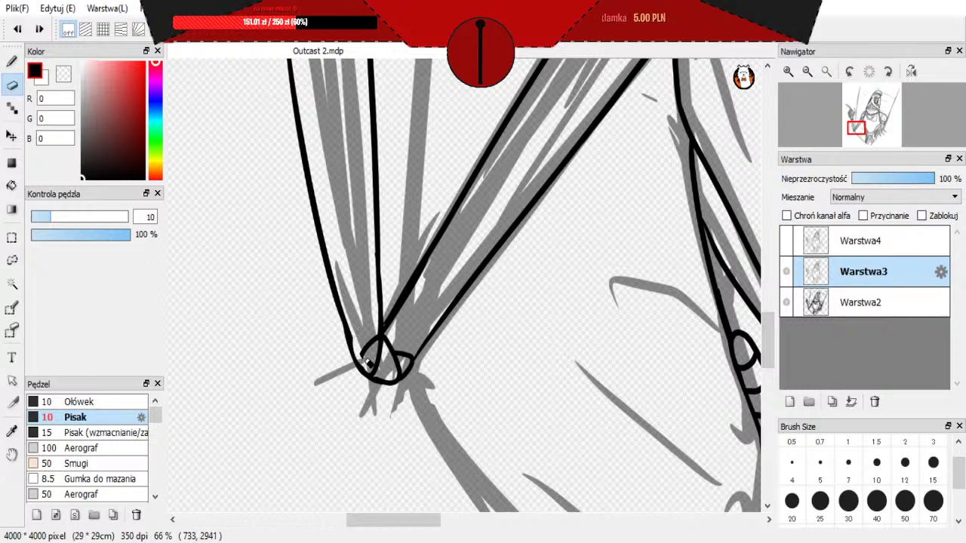
pyautogui.scroll(3, 370, 356)
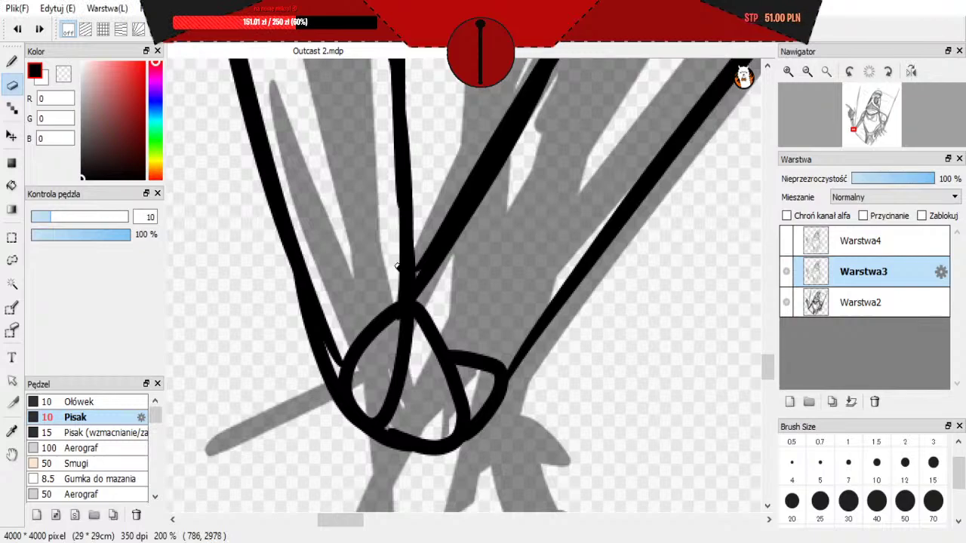
pyautogui.moveTo(304, 257)
pyautogui.mouseDown()
pyautogui.moveTo(335, 356)
pyautogui.moveTo(352, 378)
pyautogui.mouseUp()
pyautogui.hotkey('ctrl', 'z')
pyautogui.moveTo(313, 281); pyautogui.dragTo(358, 389)
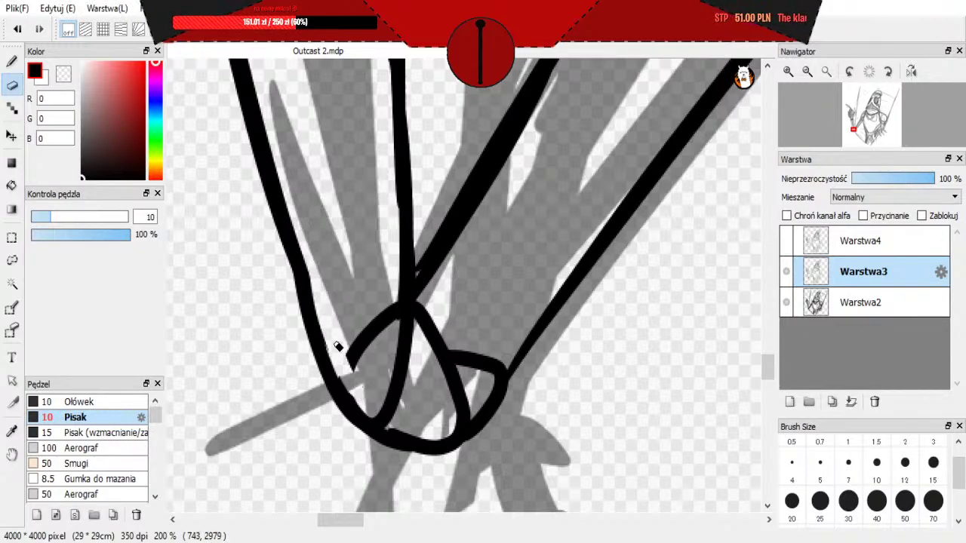
# Step: Erase the elbow joint's arc crossing the inside of the forearm and clean the edges of both forearm lines
pyautogui.moveTo(354, 300)
pyautogui.mouseDown()
pyautogui.moveTo(363, 365)
pyautogui.moveTo(394, 309)
pyautogui.mouseUp()
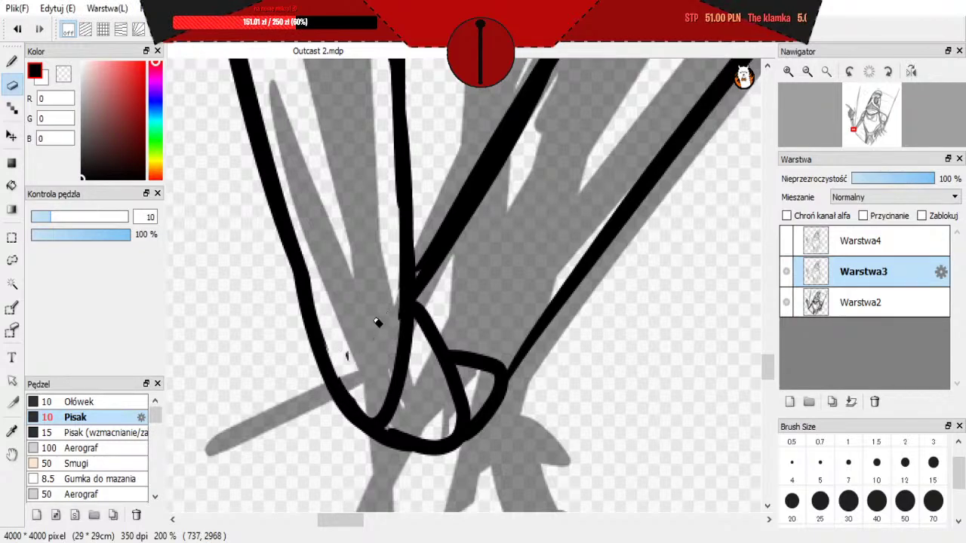
pyautogui.moveTo(301, 237); pyautogui.dragTo(352, 388)
pyautogui.hotkey('ctrl', 'z')
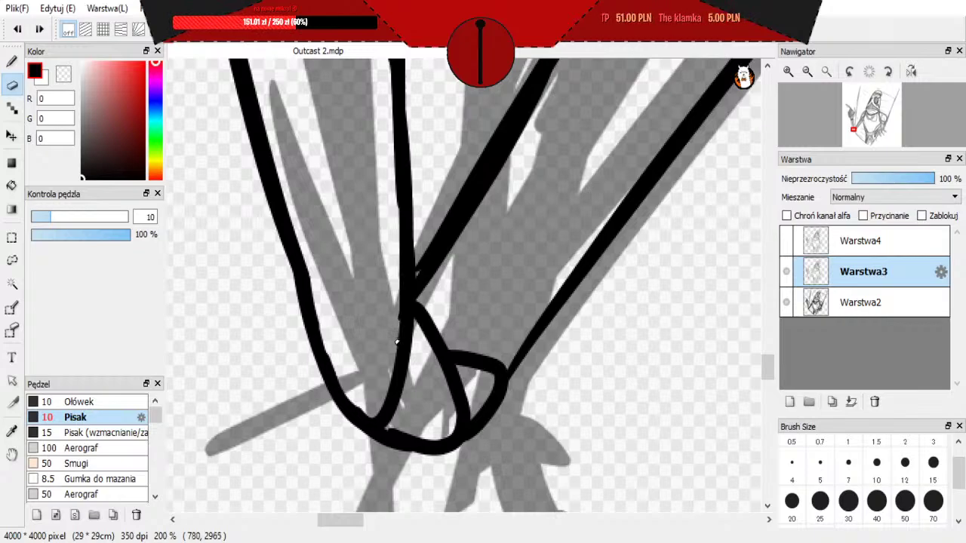
pyautogui.moveTo(398, 349); pyautogui.dragTo(392, 228)
# Step: Check the full figure's line art by hiding the Warstwa2 sketch and showing it again
pyautogui.scroll(-7, 362, 287)
pyautogui.scroll(-1, 434, 412)
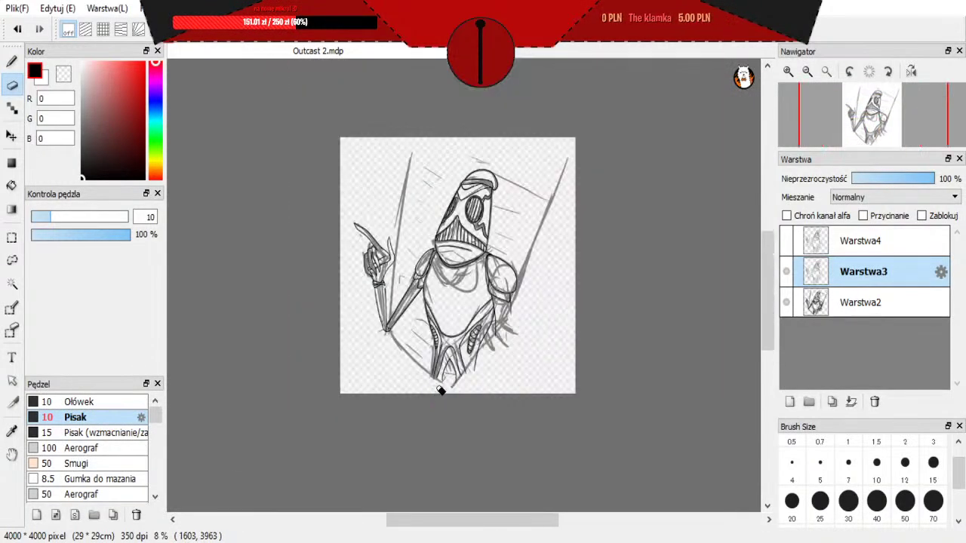
pyautogui.scroll(1, 454, 279)
pyautogui.click(787, 301)
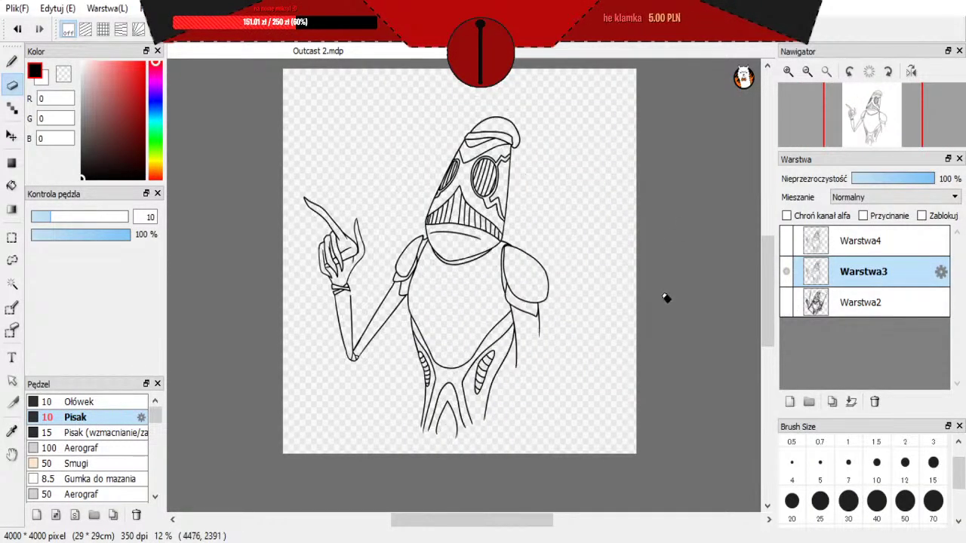
pyautogui.click(787, 302)
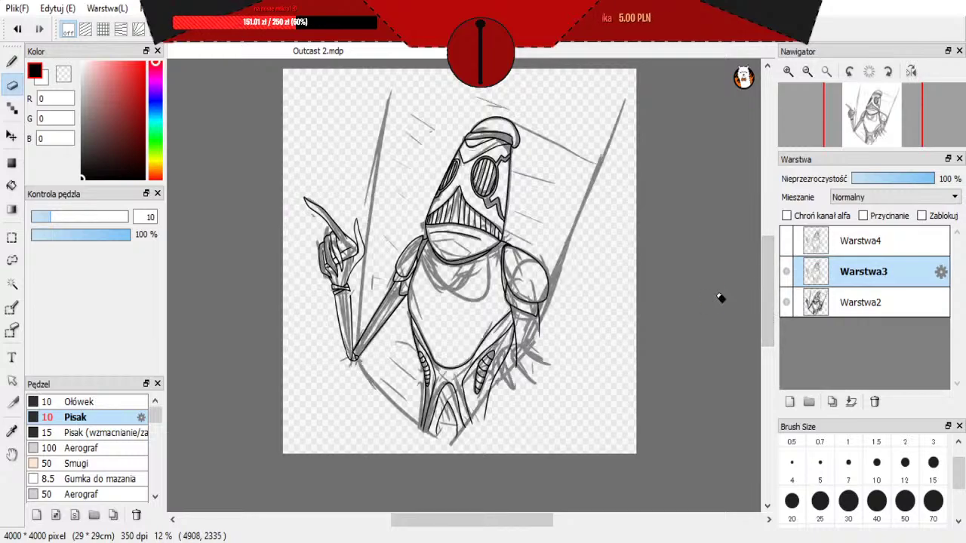